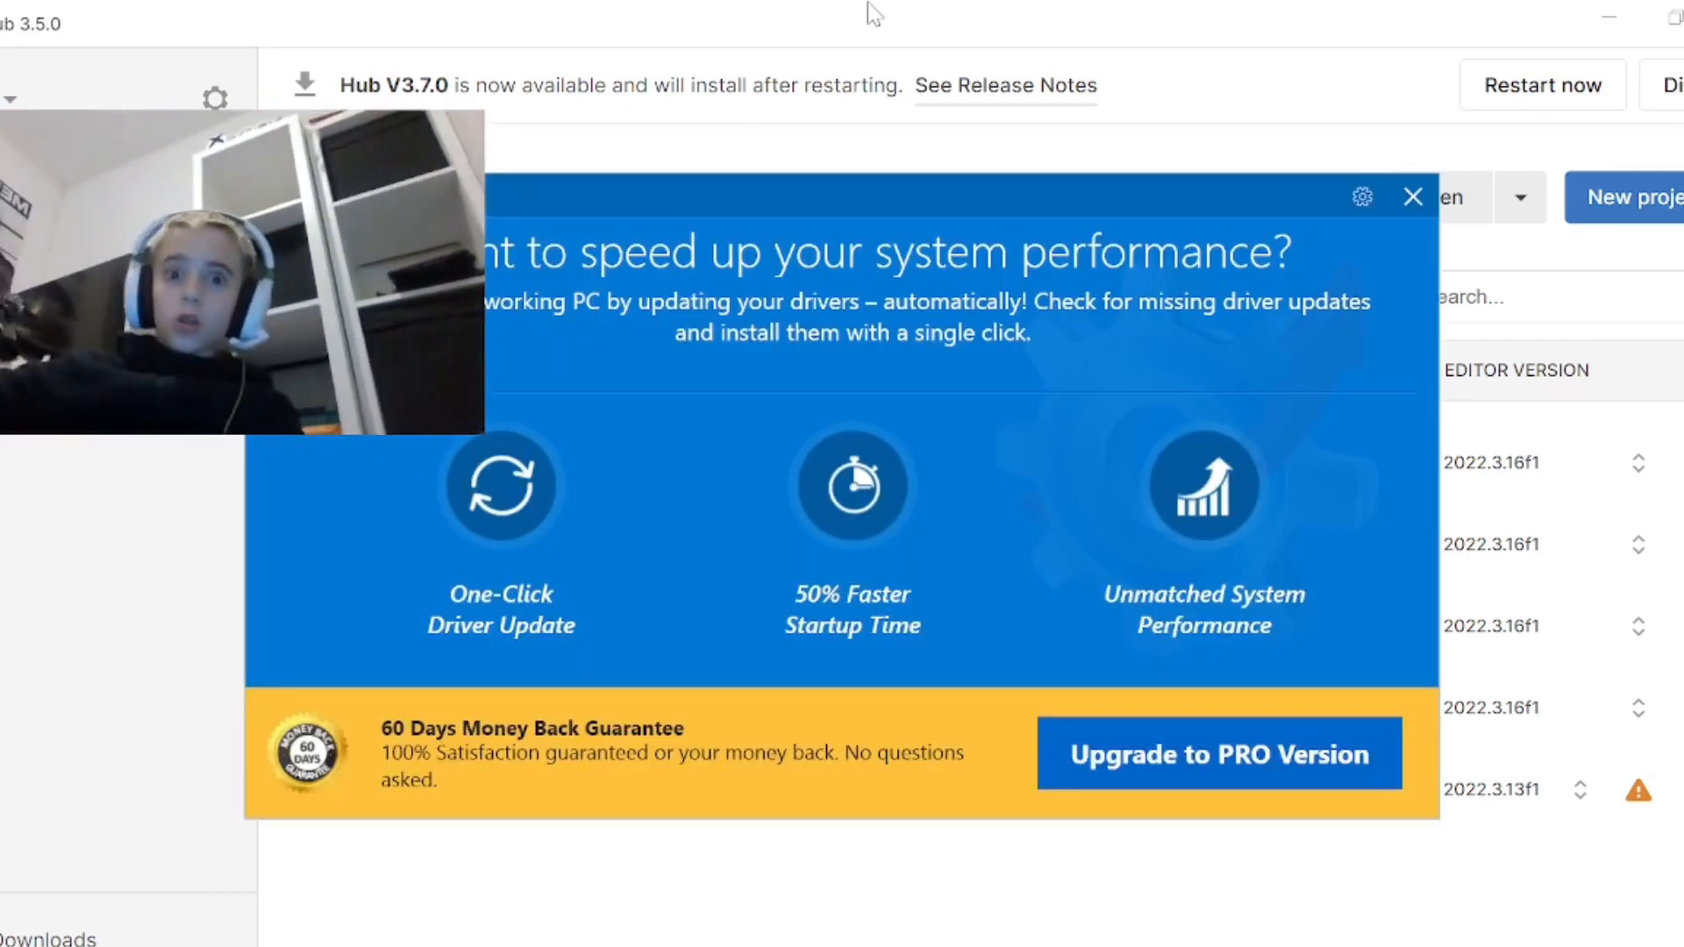
# - Close the driver-update advert, check the installed editor versions, and return to the project list
pyautogui.click(1403, 206)
pyautogui.click(87, 221)
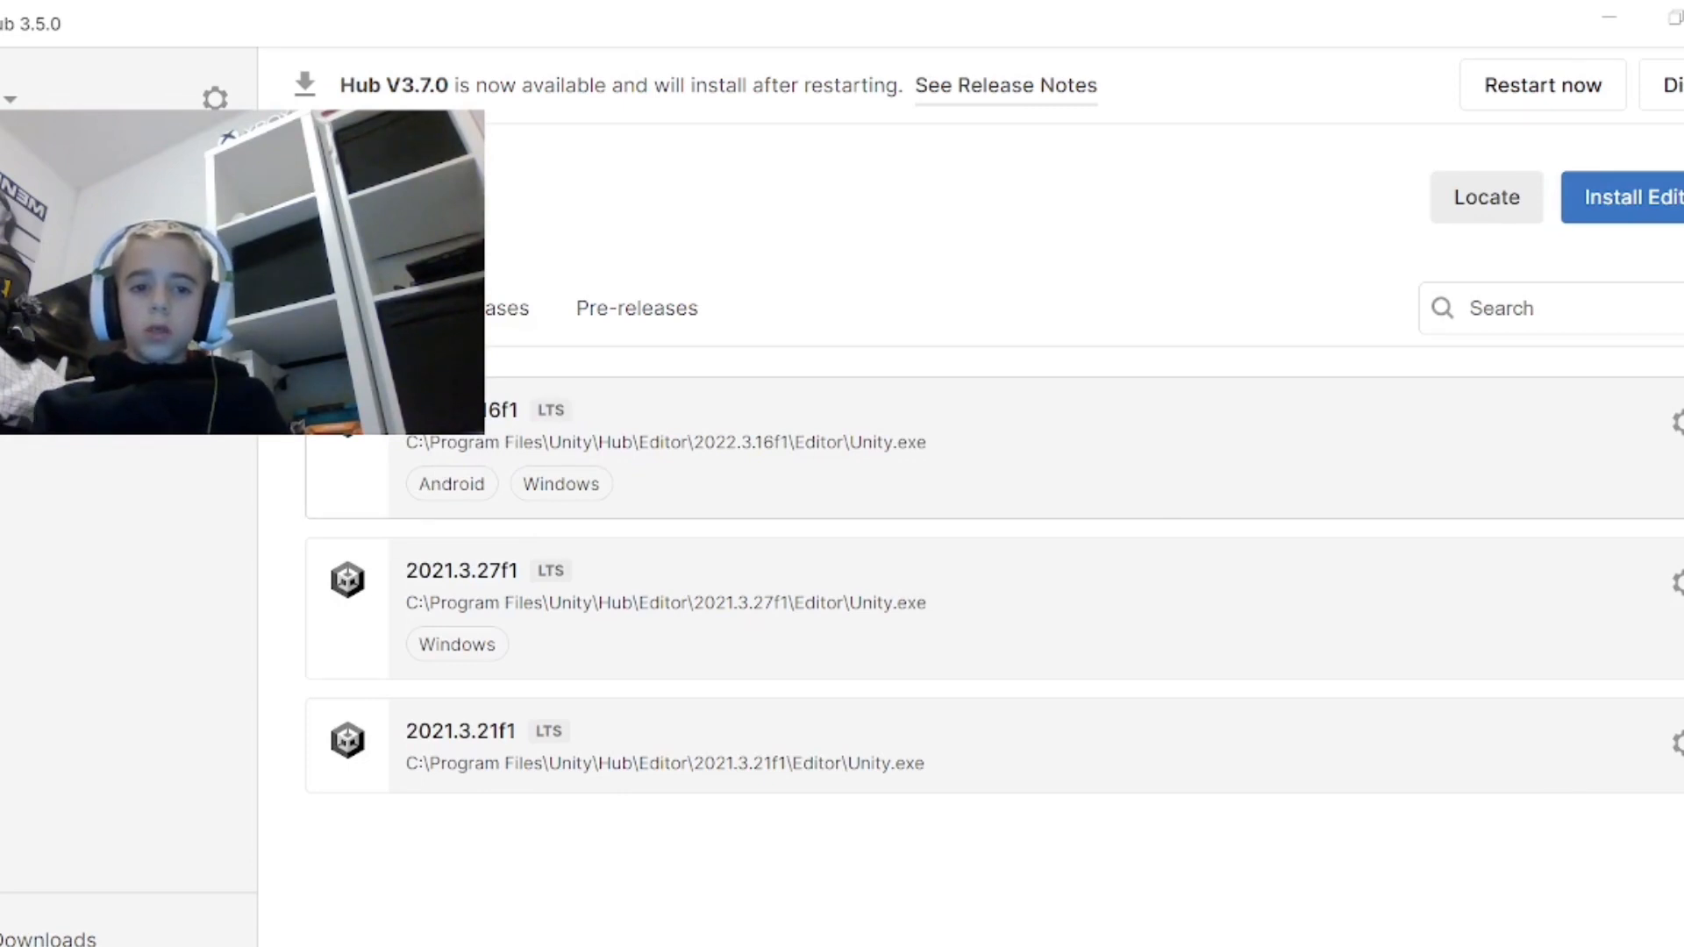
pyautogui.click(88, 171)
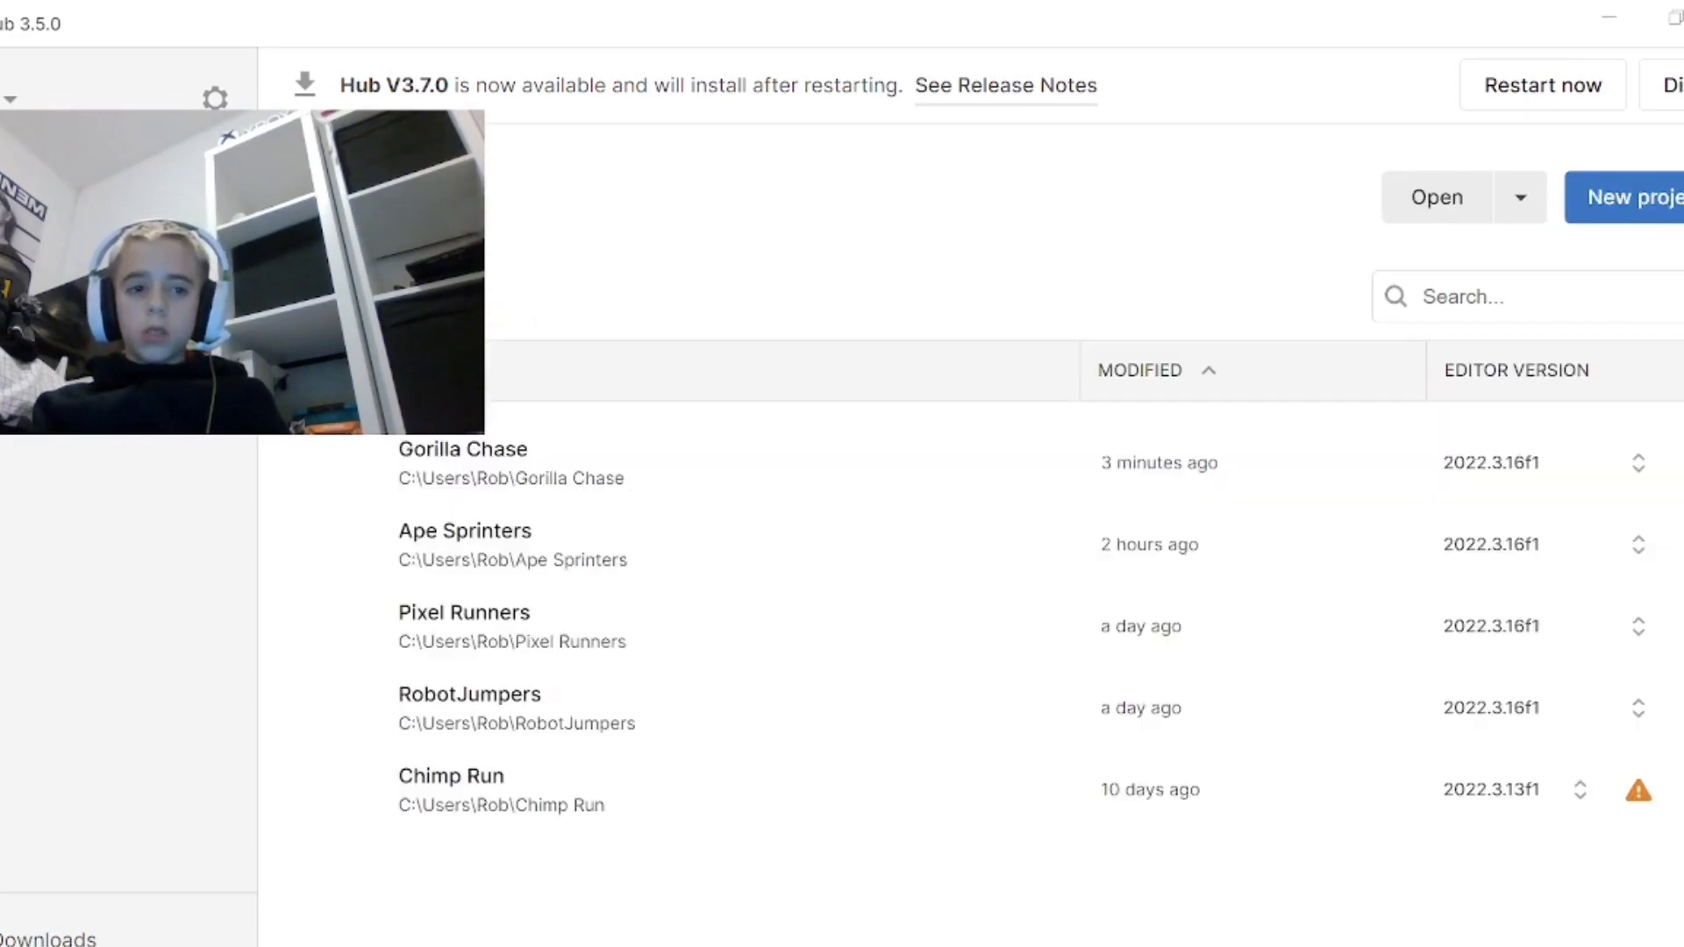
pyautogui.click(1589, 210)
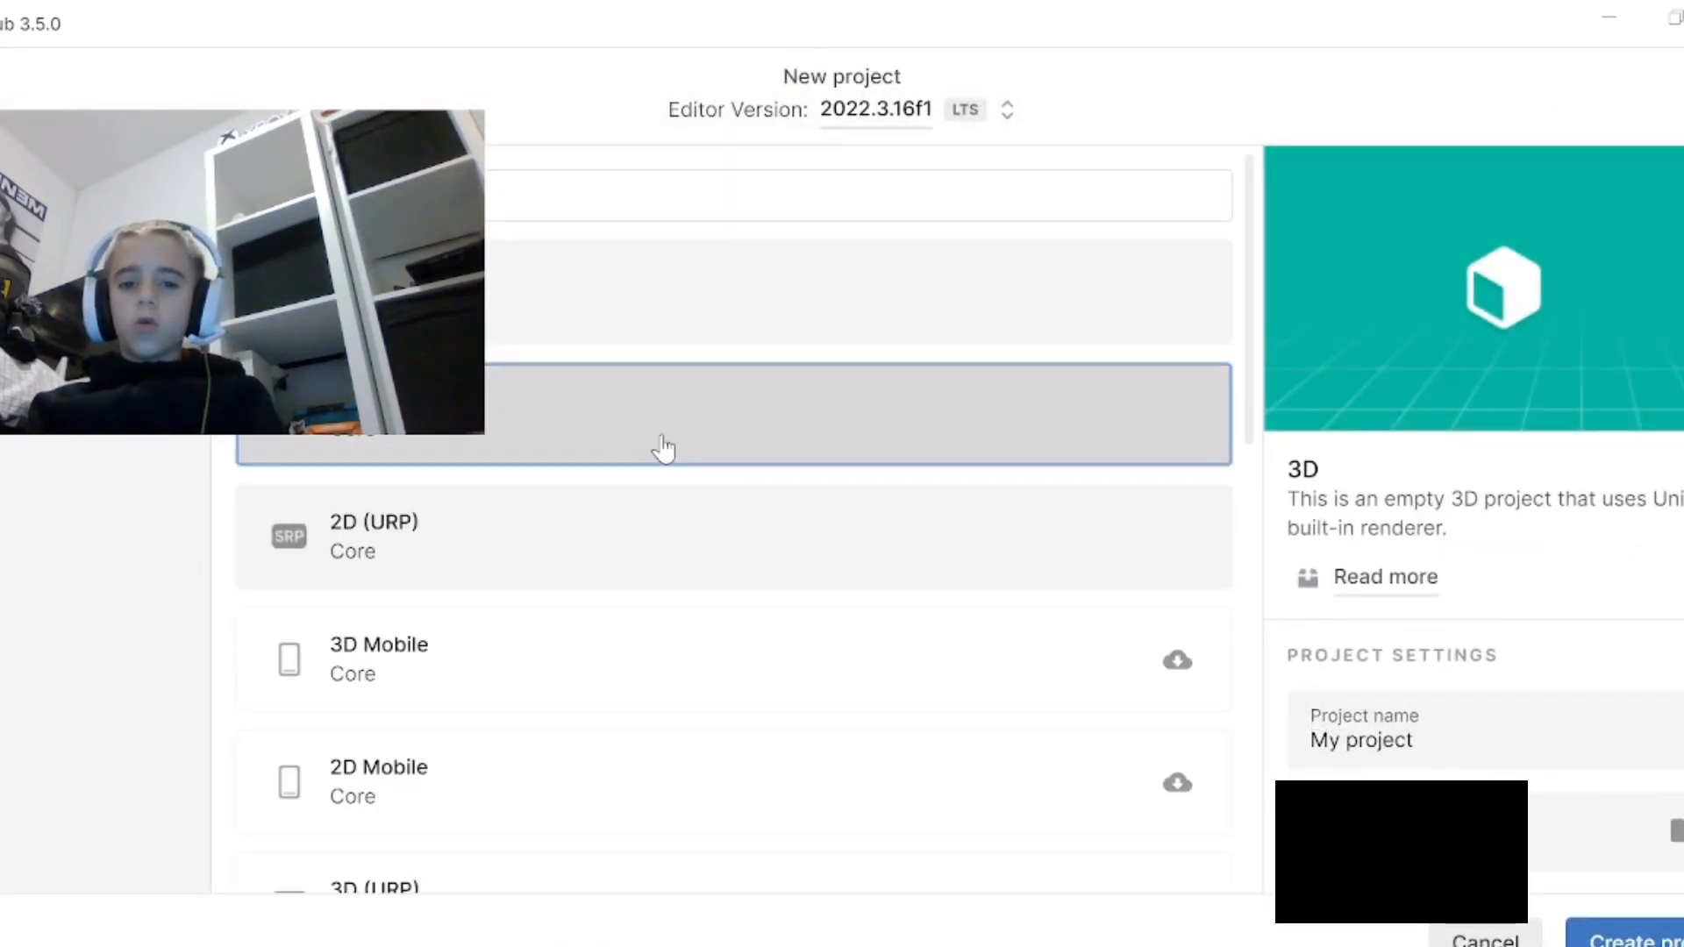
pyautogui.click(1445, 739)
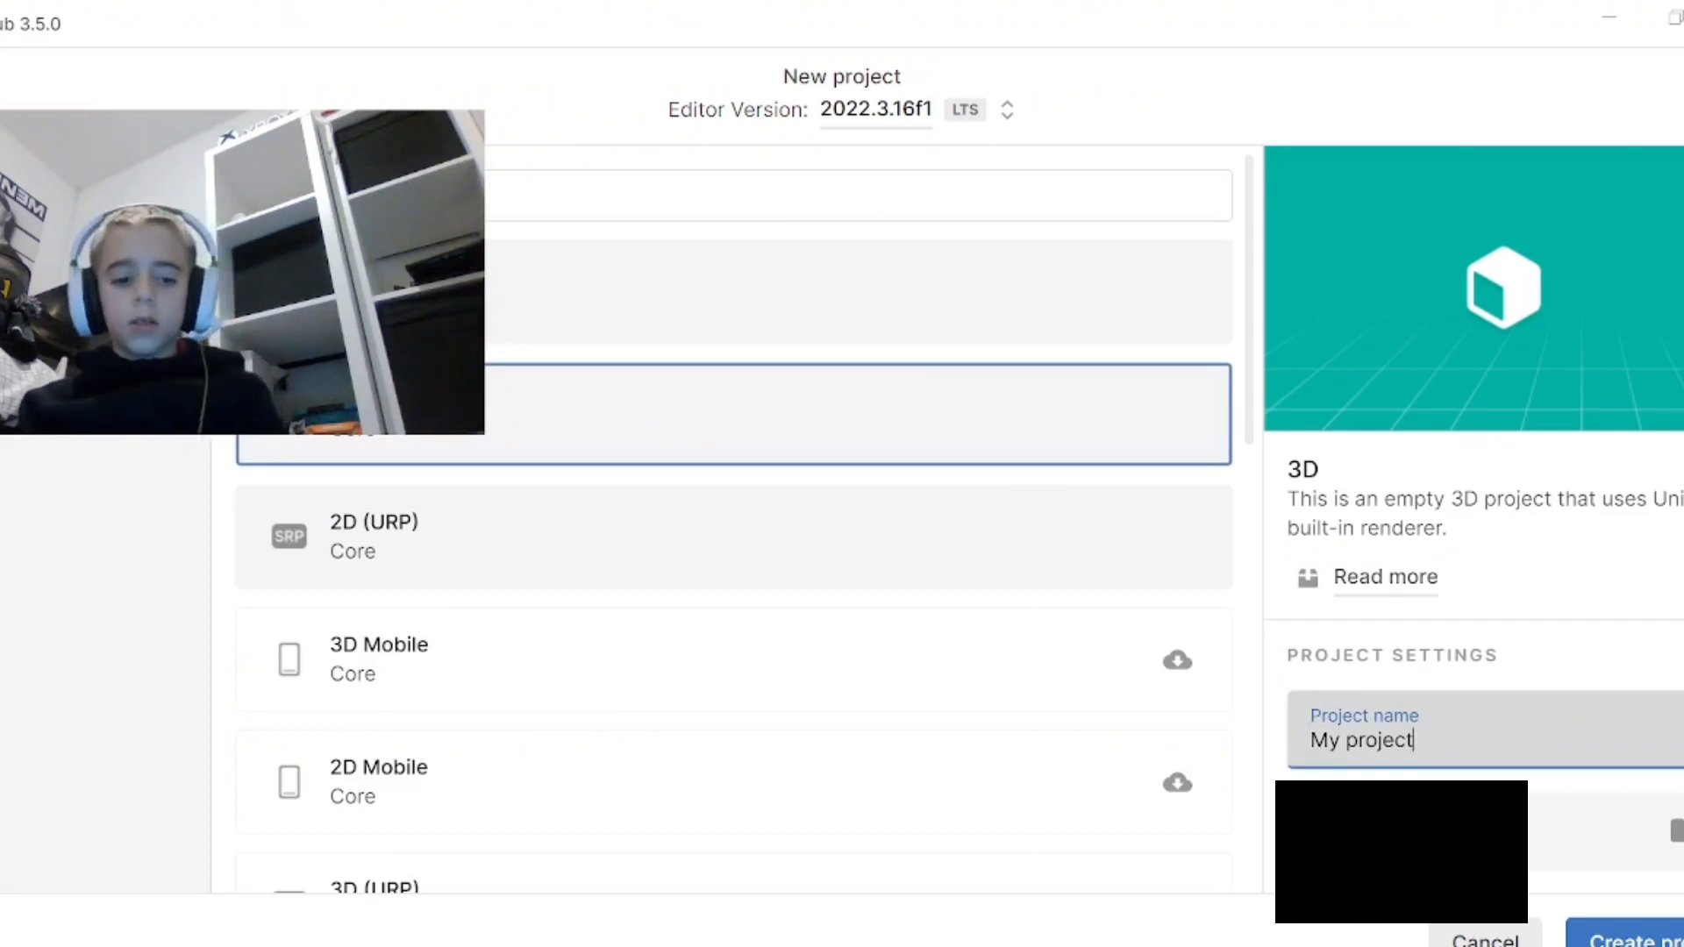
pyautogui.hotkey('ctrl', 'a')
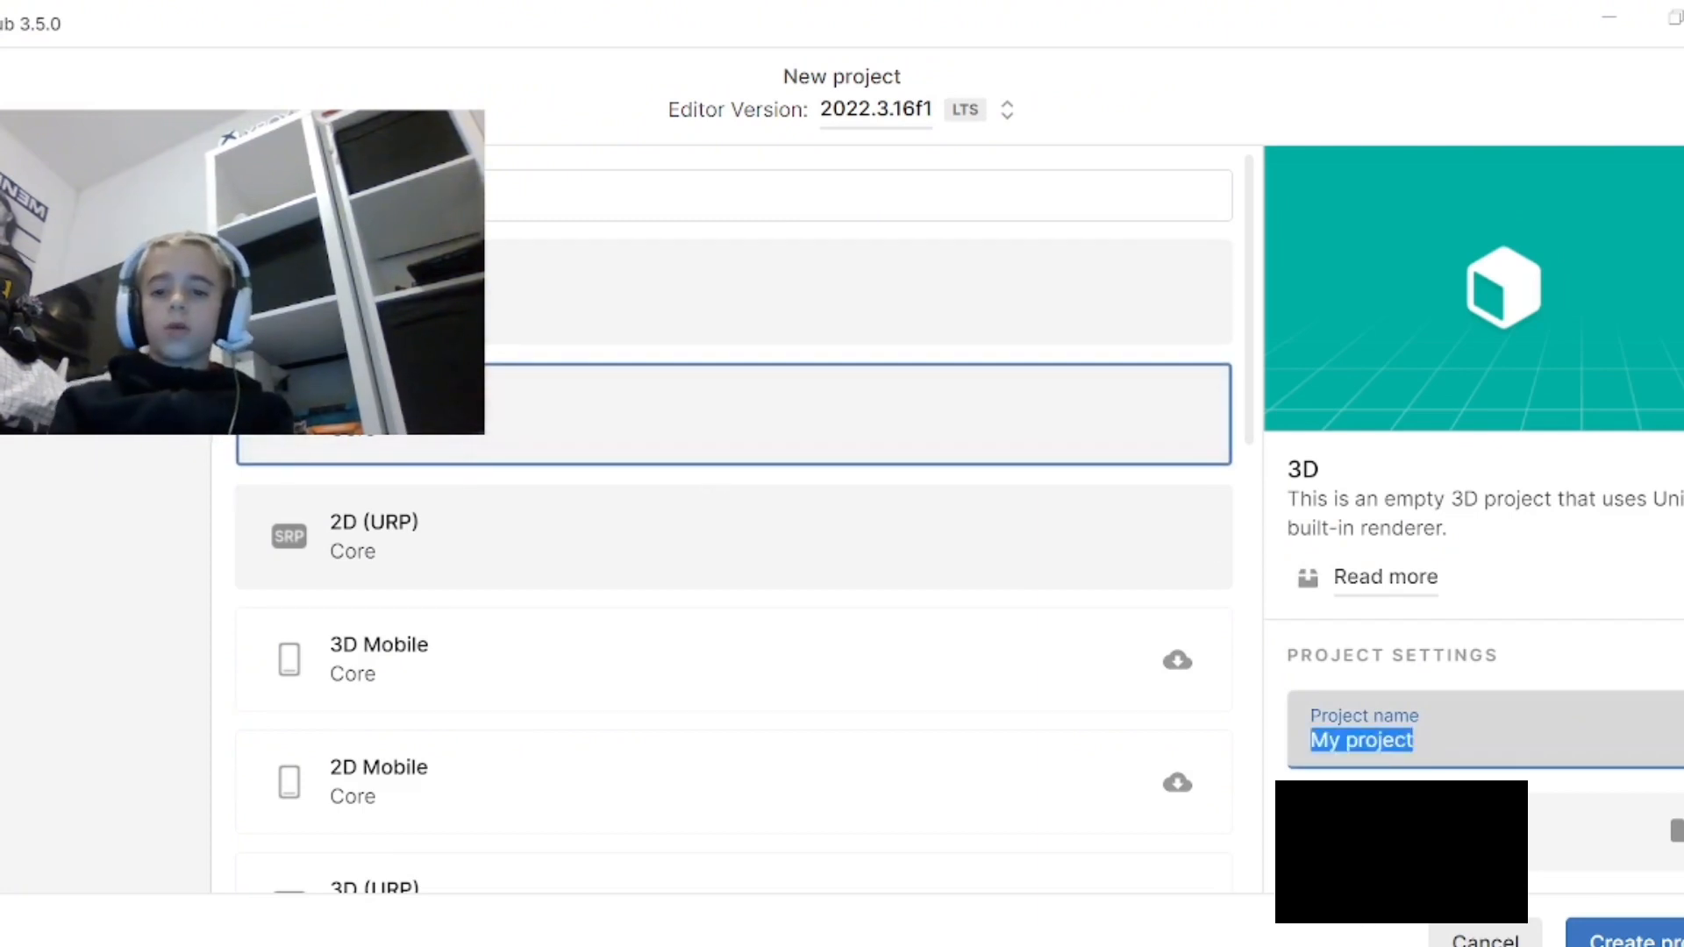
pyautogui.press('BackSpace')
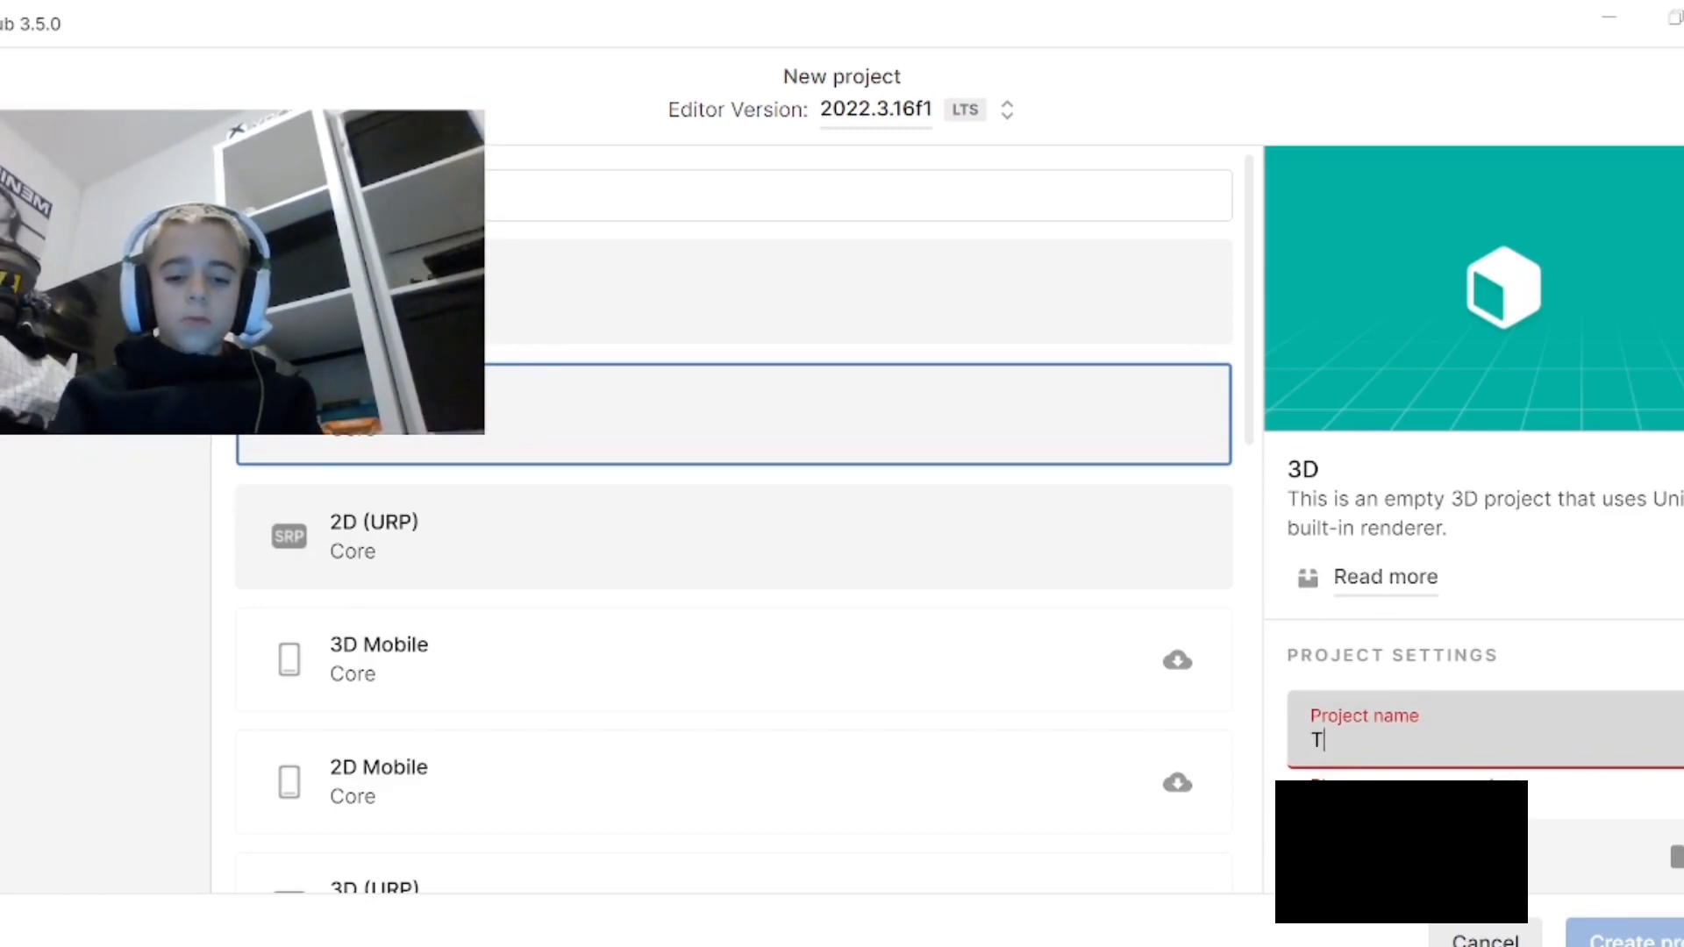
pyautogui.write('TutGame')
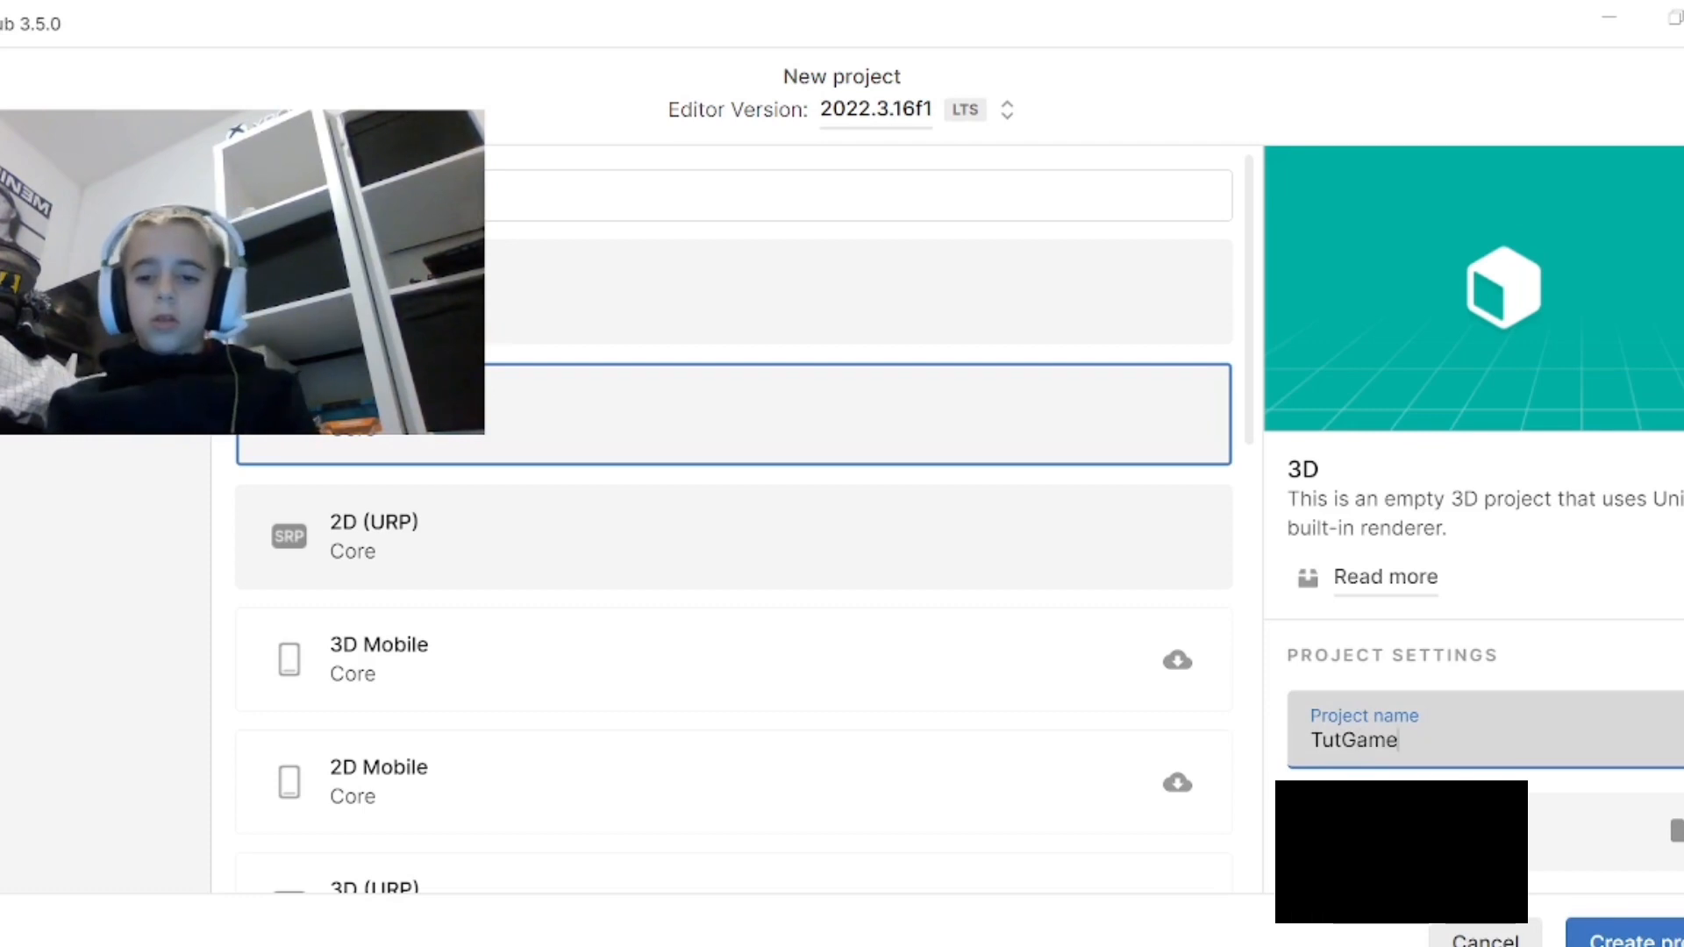
pyautogui.press('BackSpace')
pyautogui.press('BackSpace')
pyautogui.press('BackSpace')
pyautogui.press('BackSpace')
pyautogui.press('BackSpace')
pyautogui.press('BackSpace')
pyautogui.press('BackSpace')
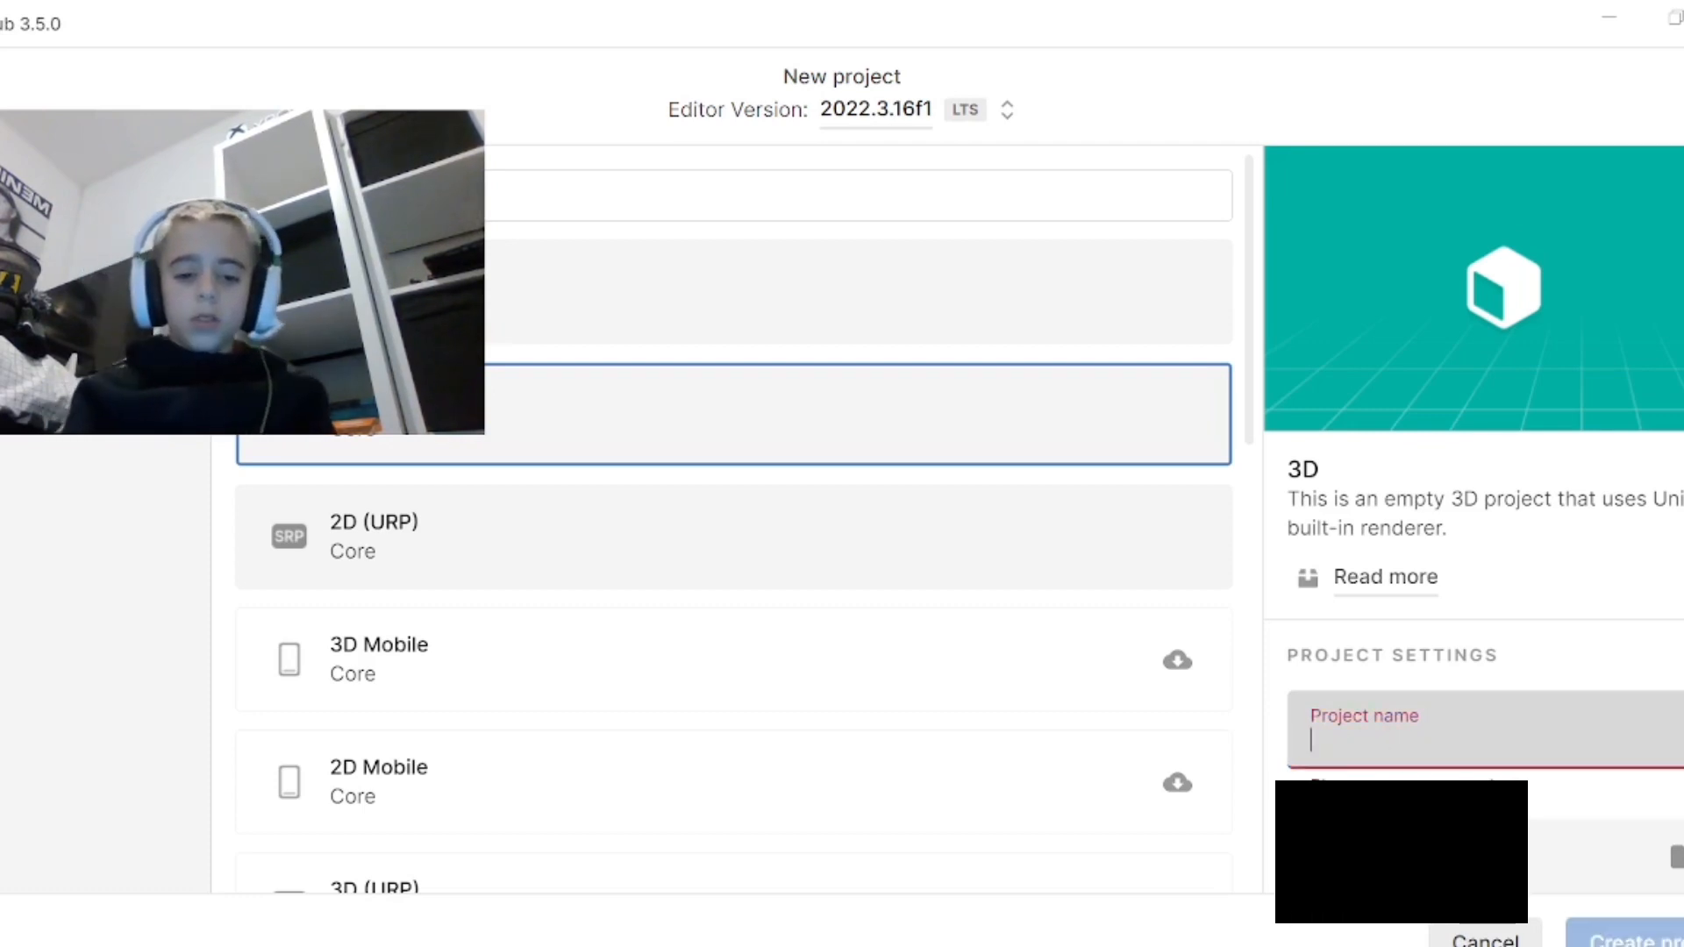
pyautogui.write('G')
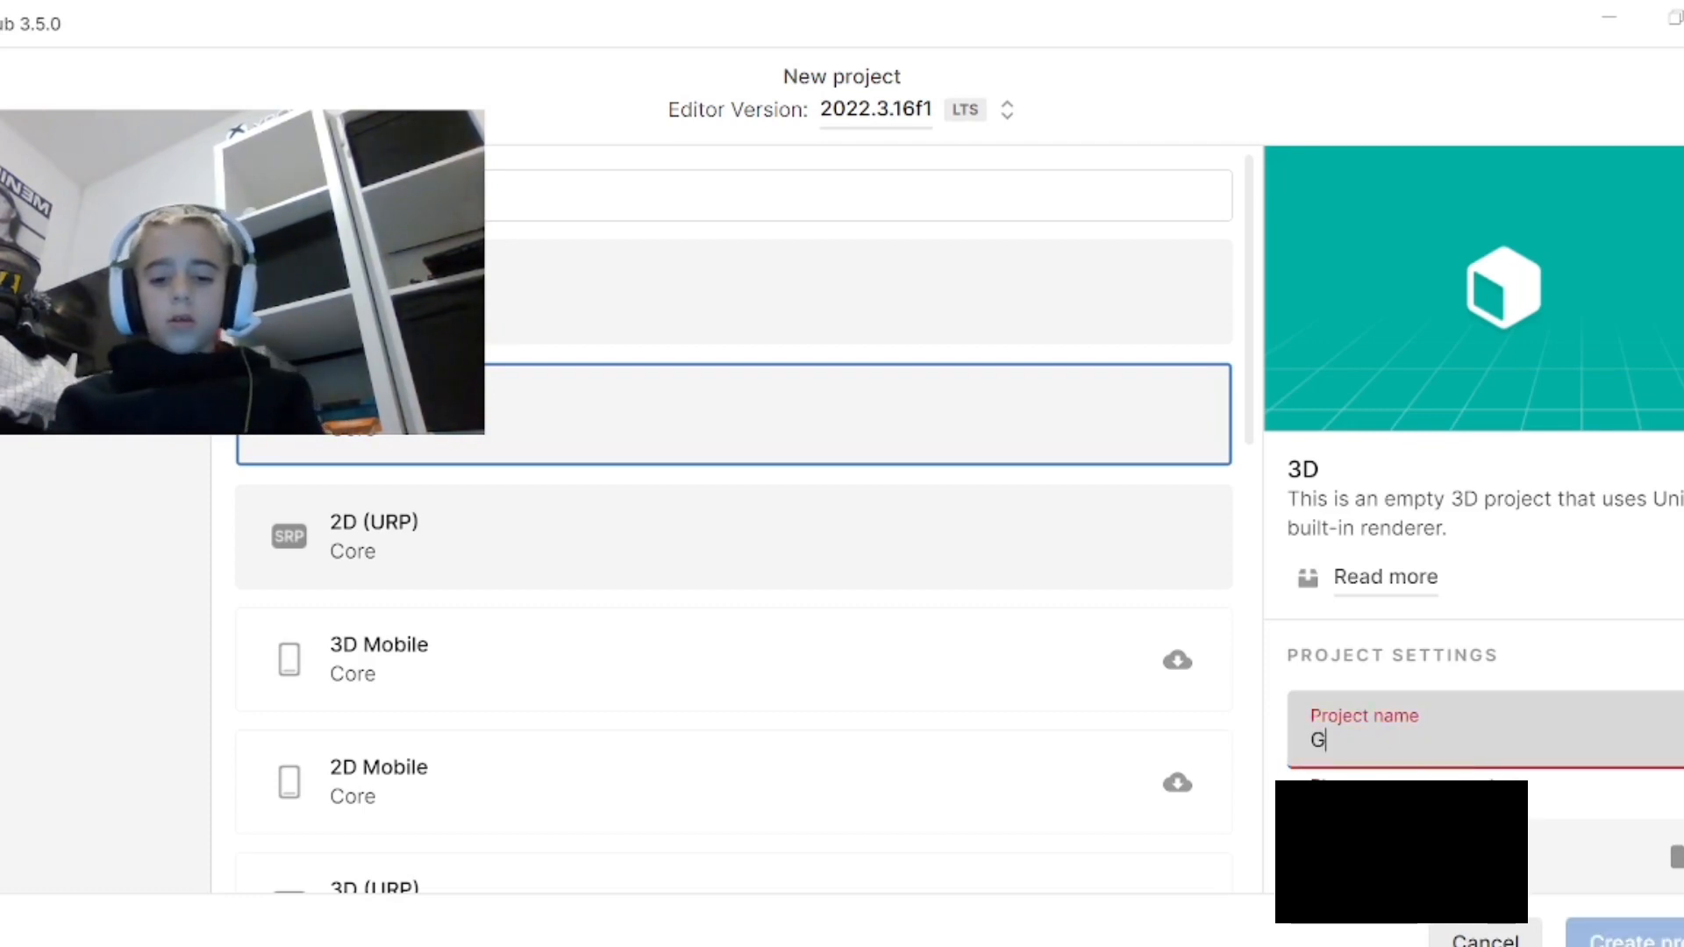
pyautogui.write('orilla')
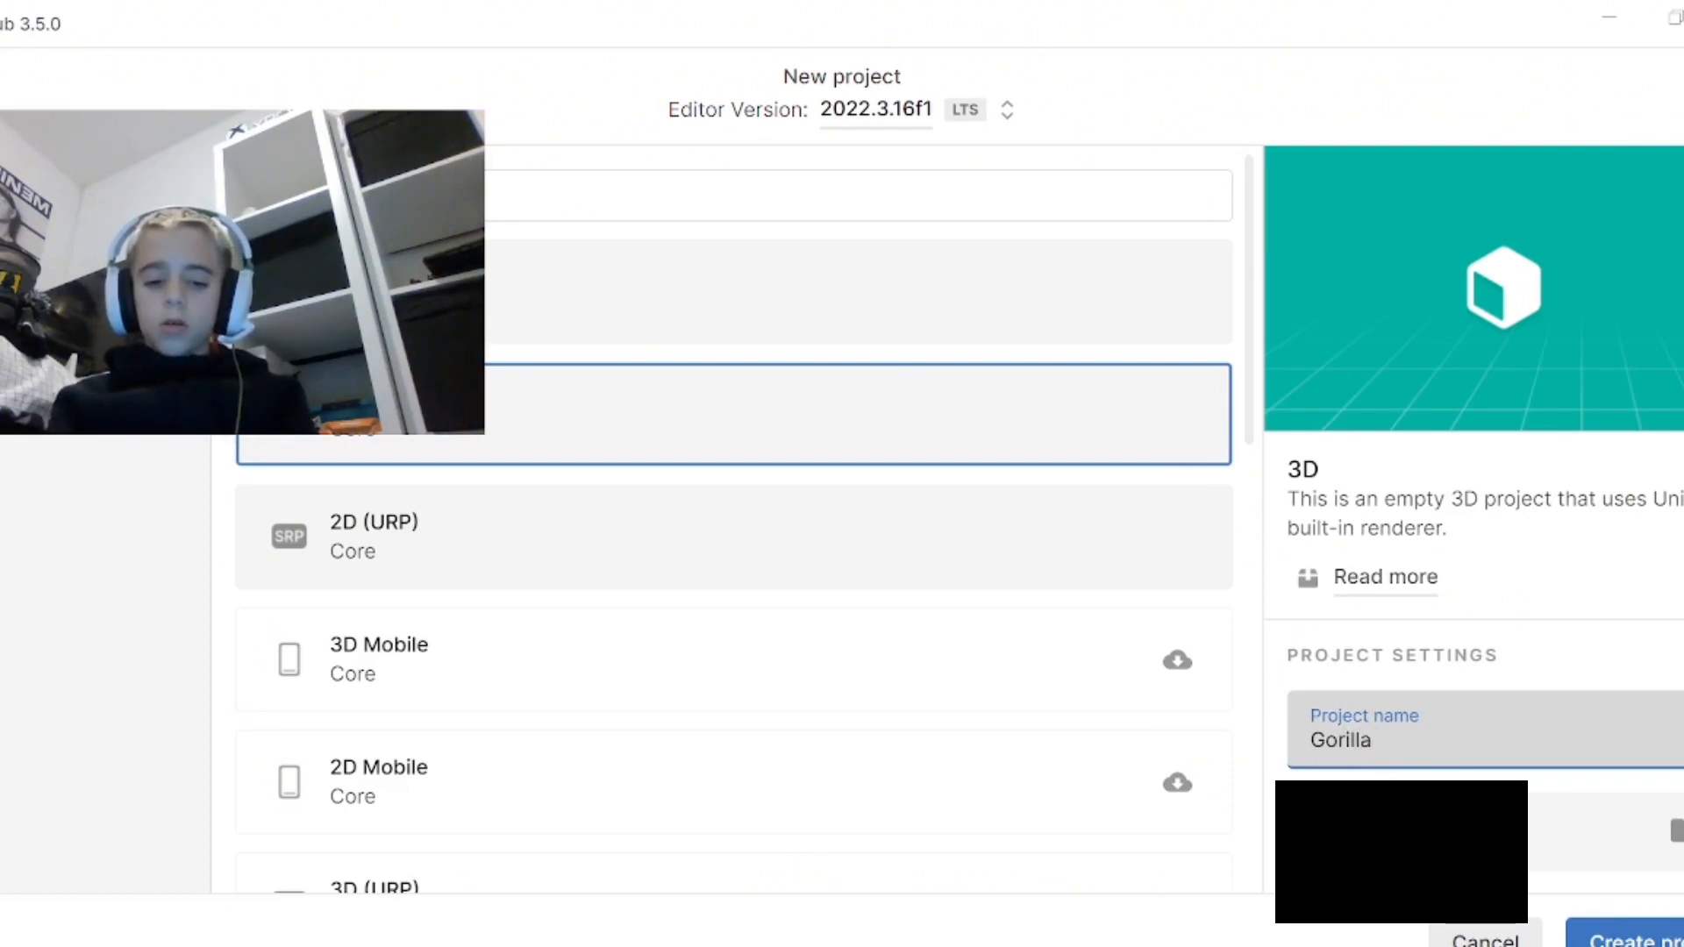
pyautogui.write(' Game')
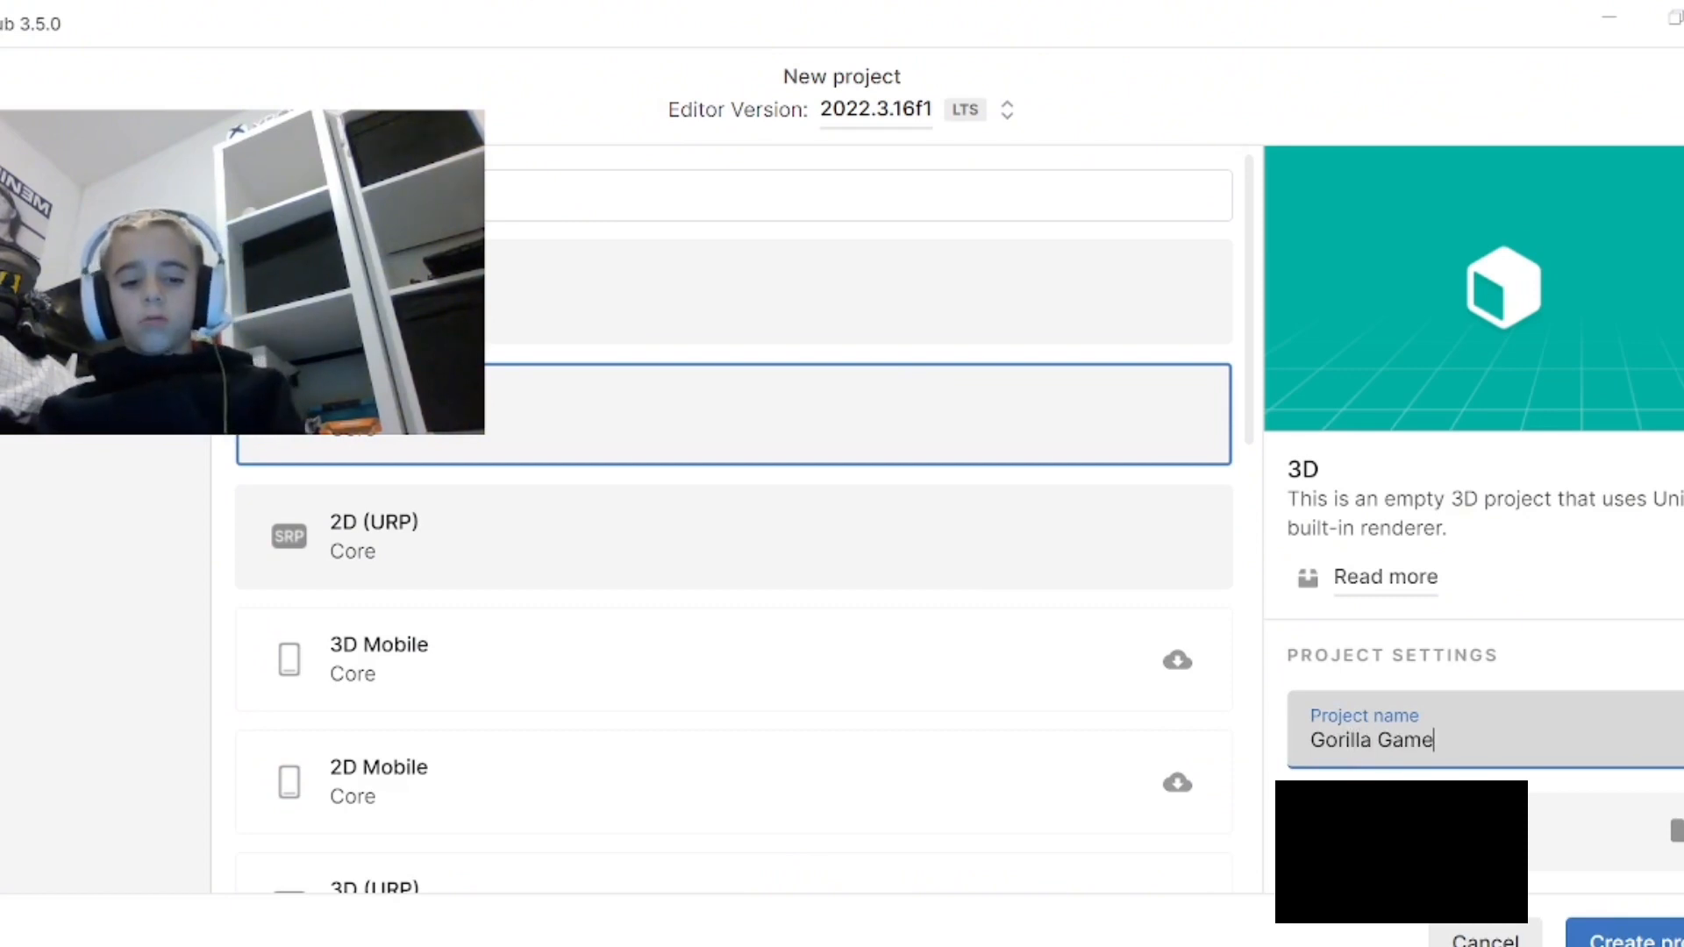
pyautogui.write('ab')
pyautogui.press('BackSpace')
pyautogui.press('BackSpace')
pyautogui.press('BackSpace')
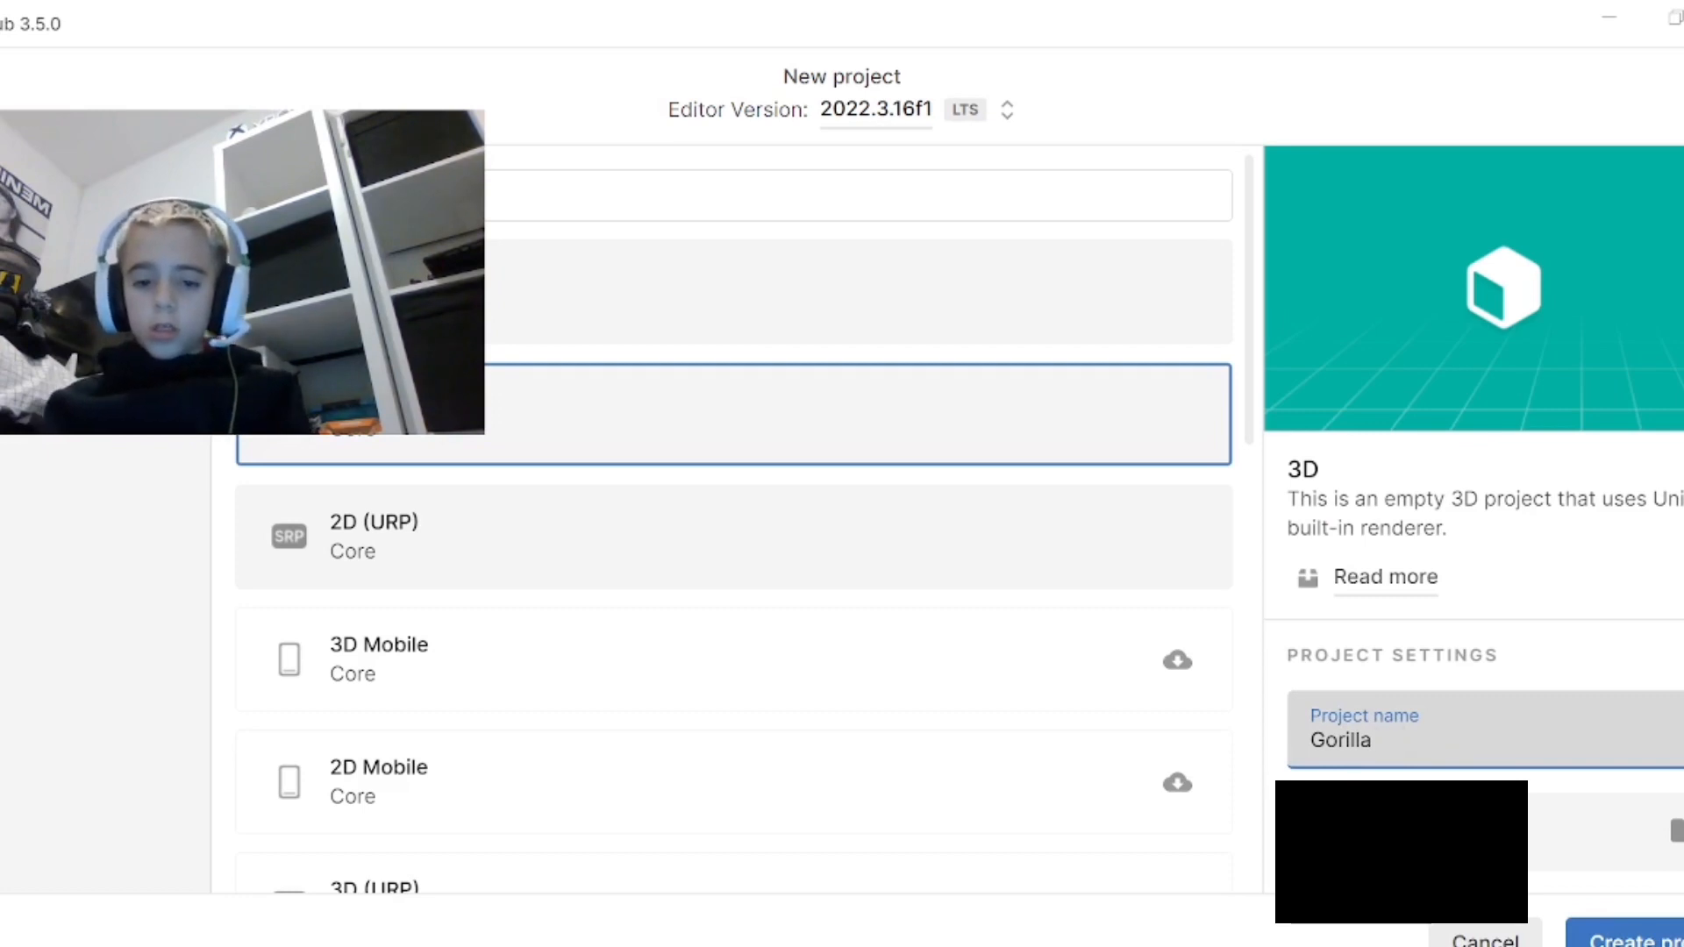
pyautogui.write('ame')
pyautogui.press('BackSpace')
pyautogui.press('BackSpace')
pyautogui.press('BackSpace')
pyautogui.press('BackSpace')
pyautogui.press('BackSpace')
pyautogui.press('BackSpace')
pyautogui.press('BackSpace')
pyautogui.press('BackSpace')
pyautogui.press('BackSpace')
pyautogui.press('BackSpace')
pyautogui.press('BackSpace')
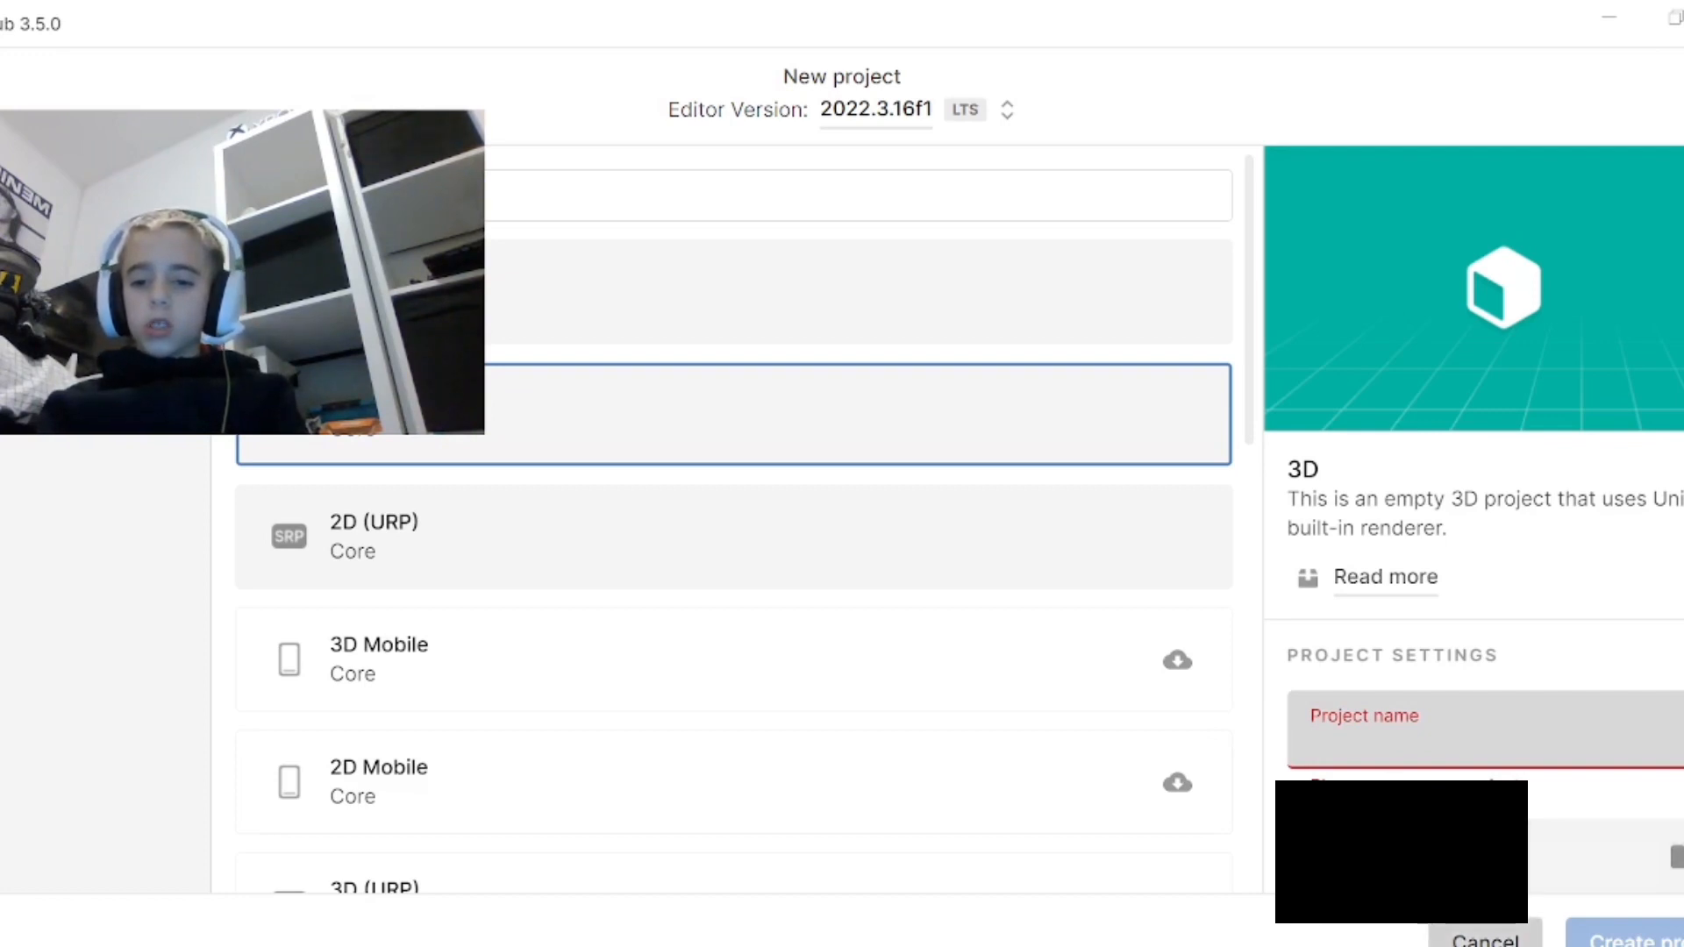
pyautogui.click(1484, 938)
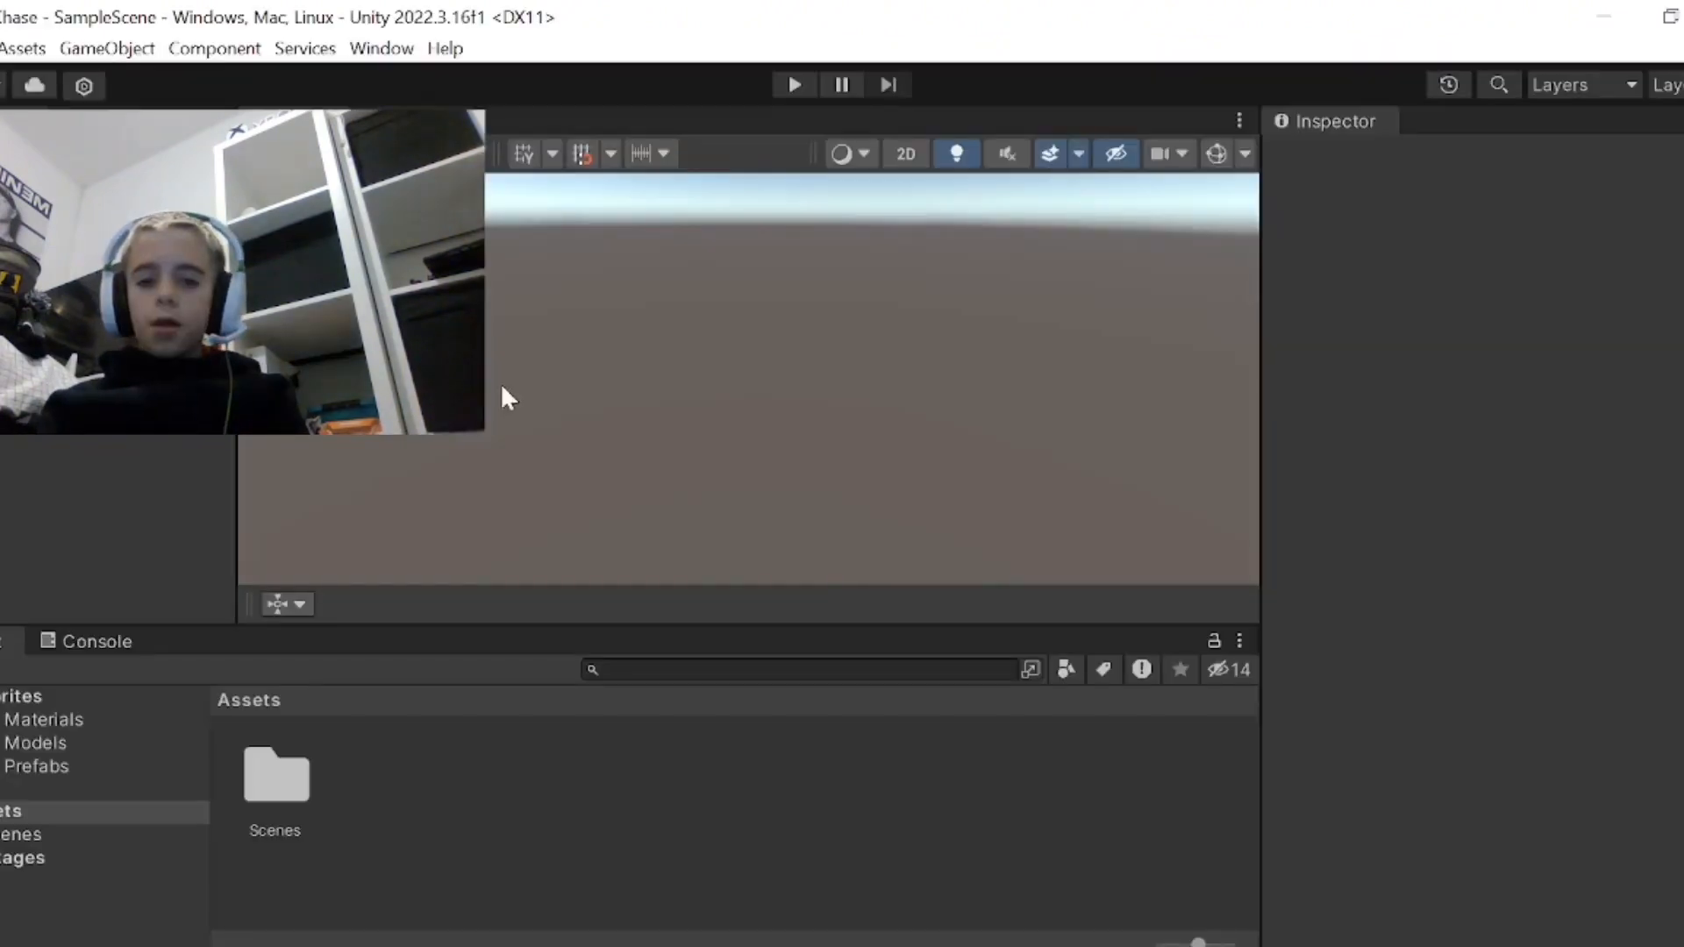
# - Preview the 2 by 3 editor layout and set the layout to Default
pyautogui.click(1666, 84)
pyautogui.click(1627, 175)
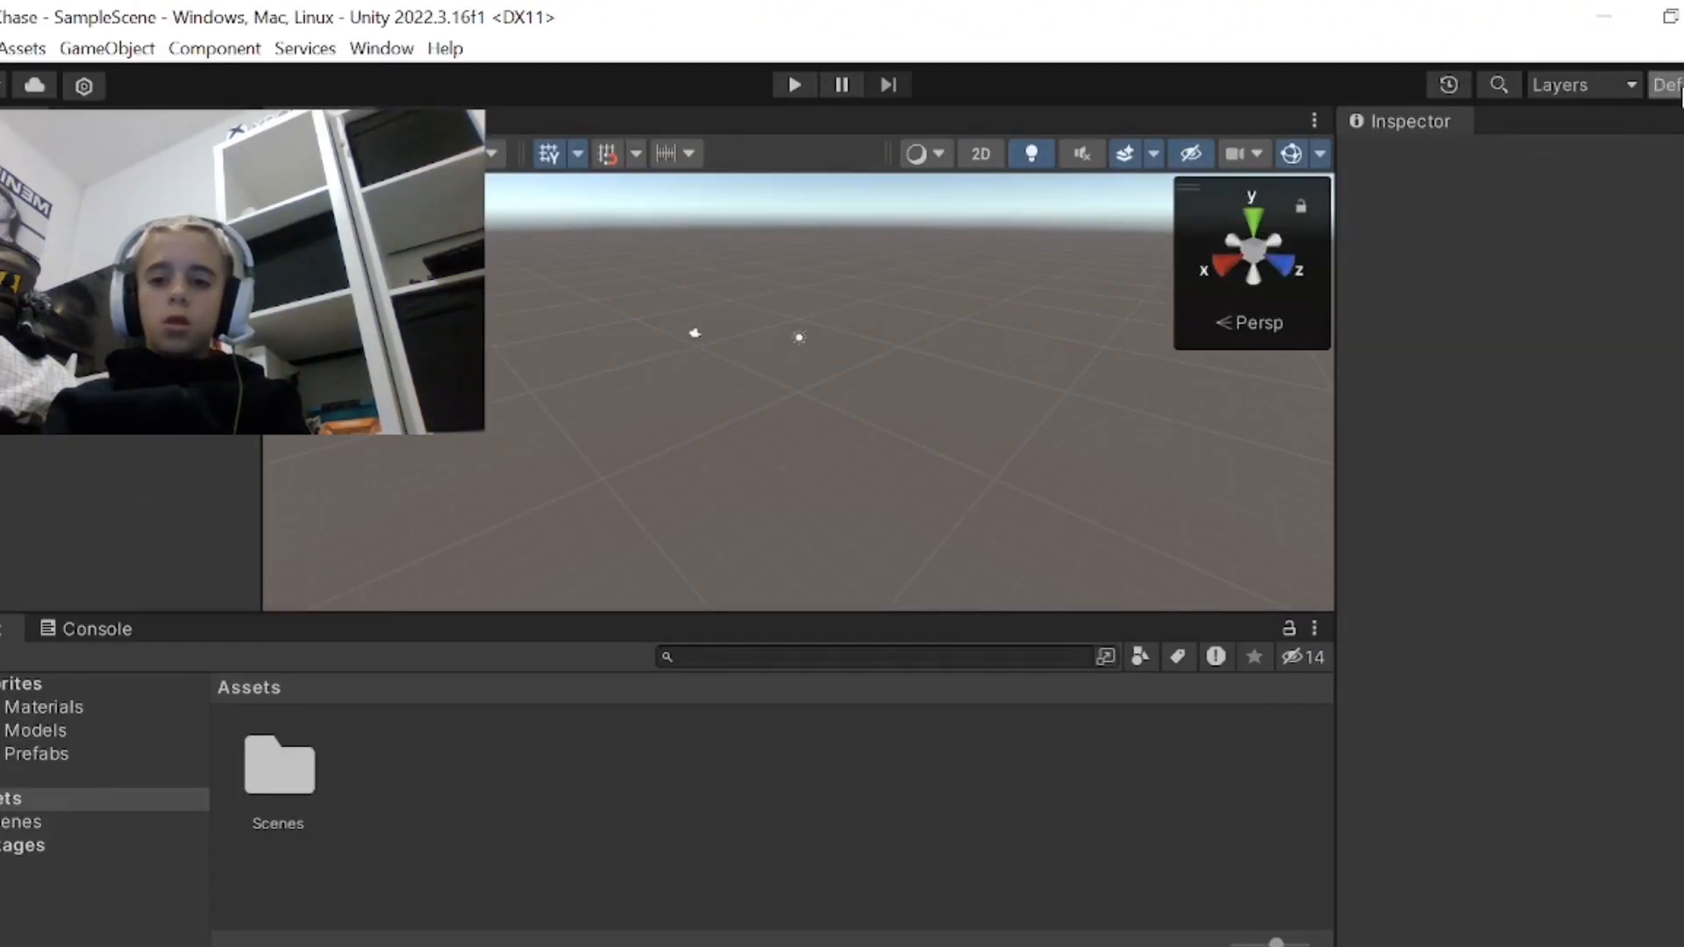
pyautogui.click(1664, 84)
pyautogui.click(1635, 122)
pyautogui.click(1665, 84)
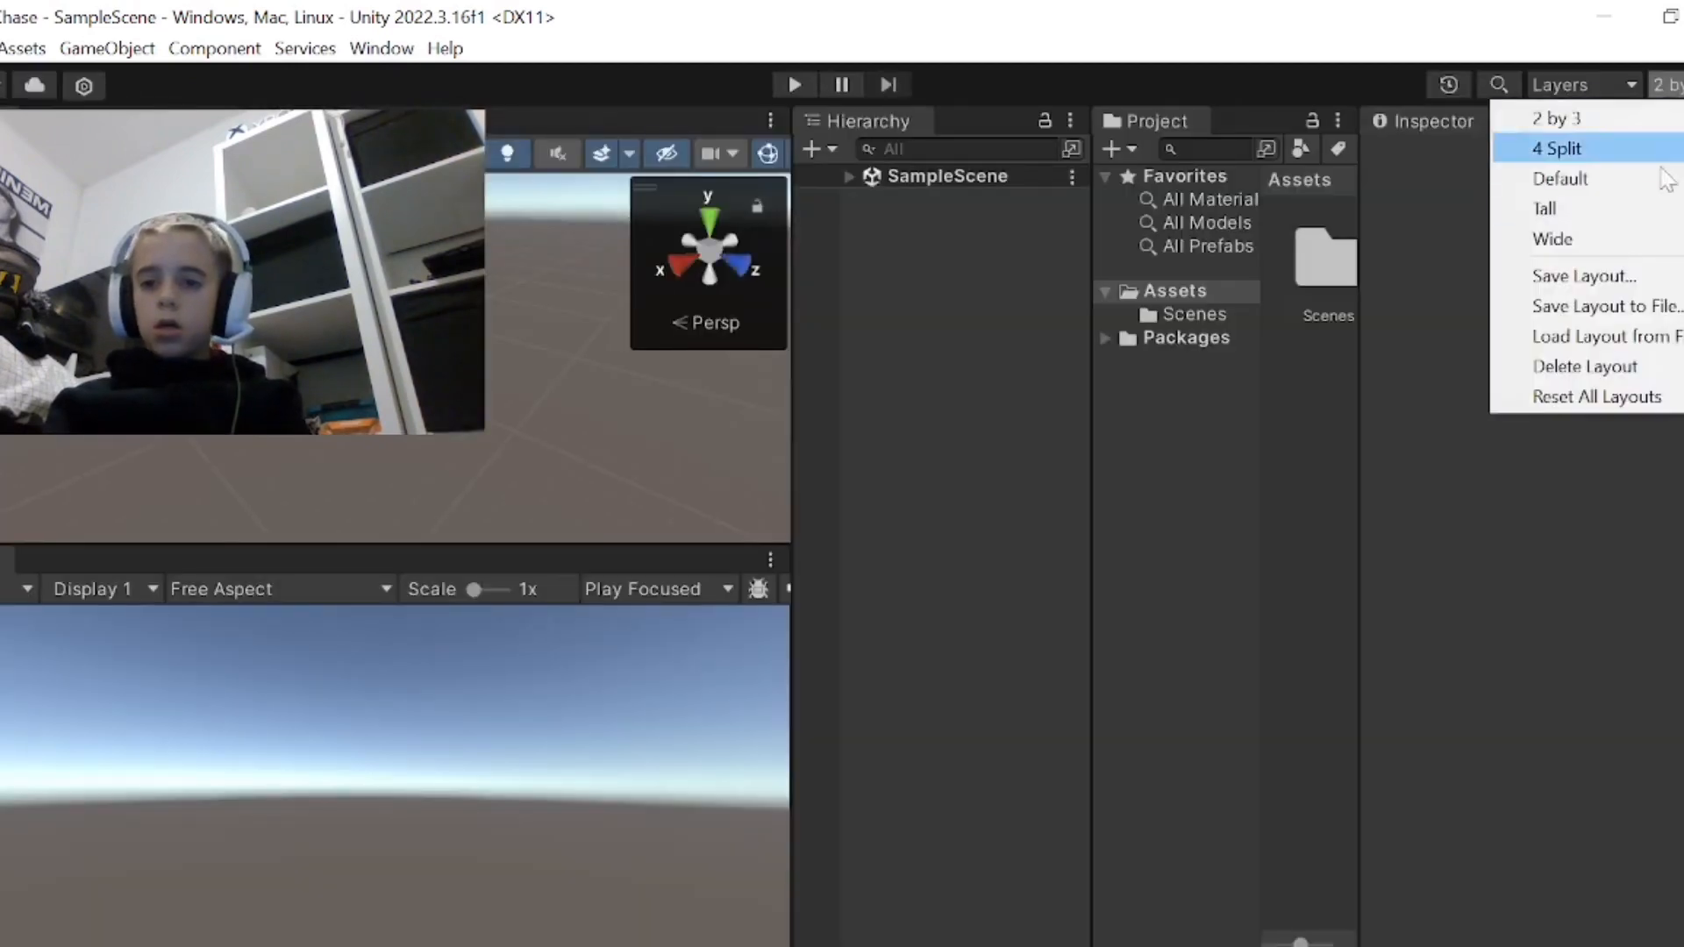
pyautogui.click(1631, 176)
pyautogui.moveTo(840, 303); pyautogui.dragTo(916, 289, button='right')
pyautogui.click(141, 333)
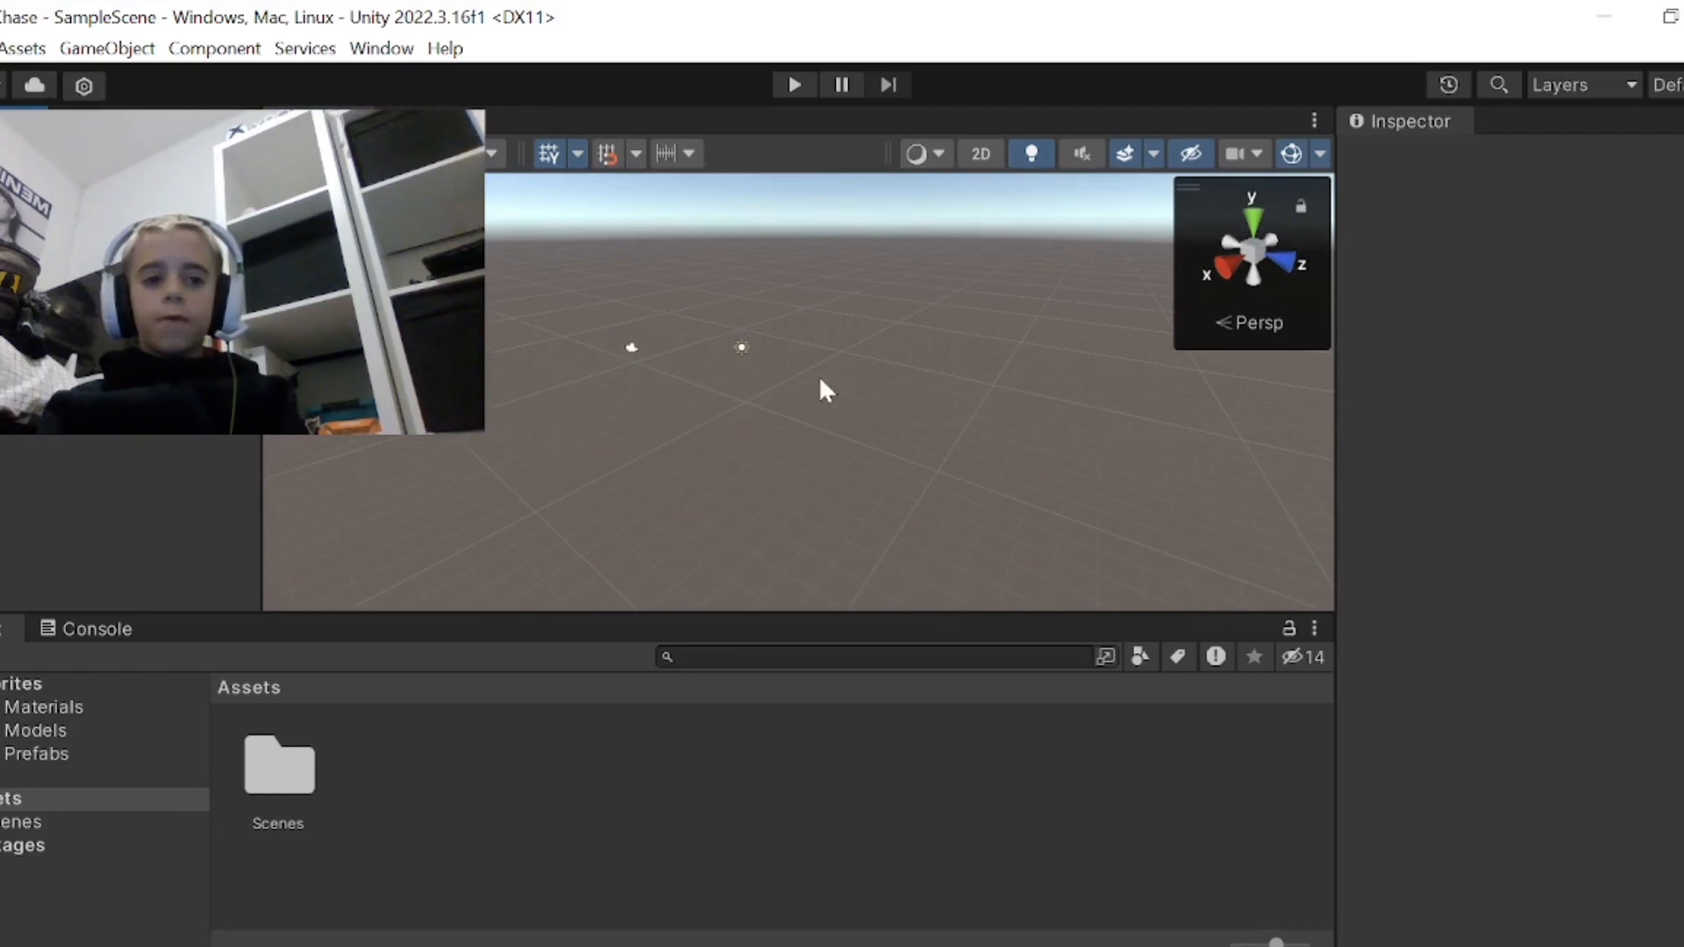
pyautogui.moveTo(493, 380); pyautogui.dragTo(881, 466, button='right')
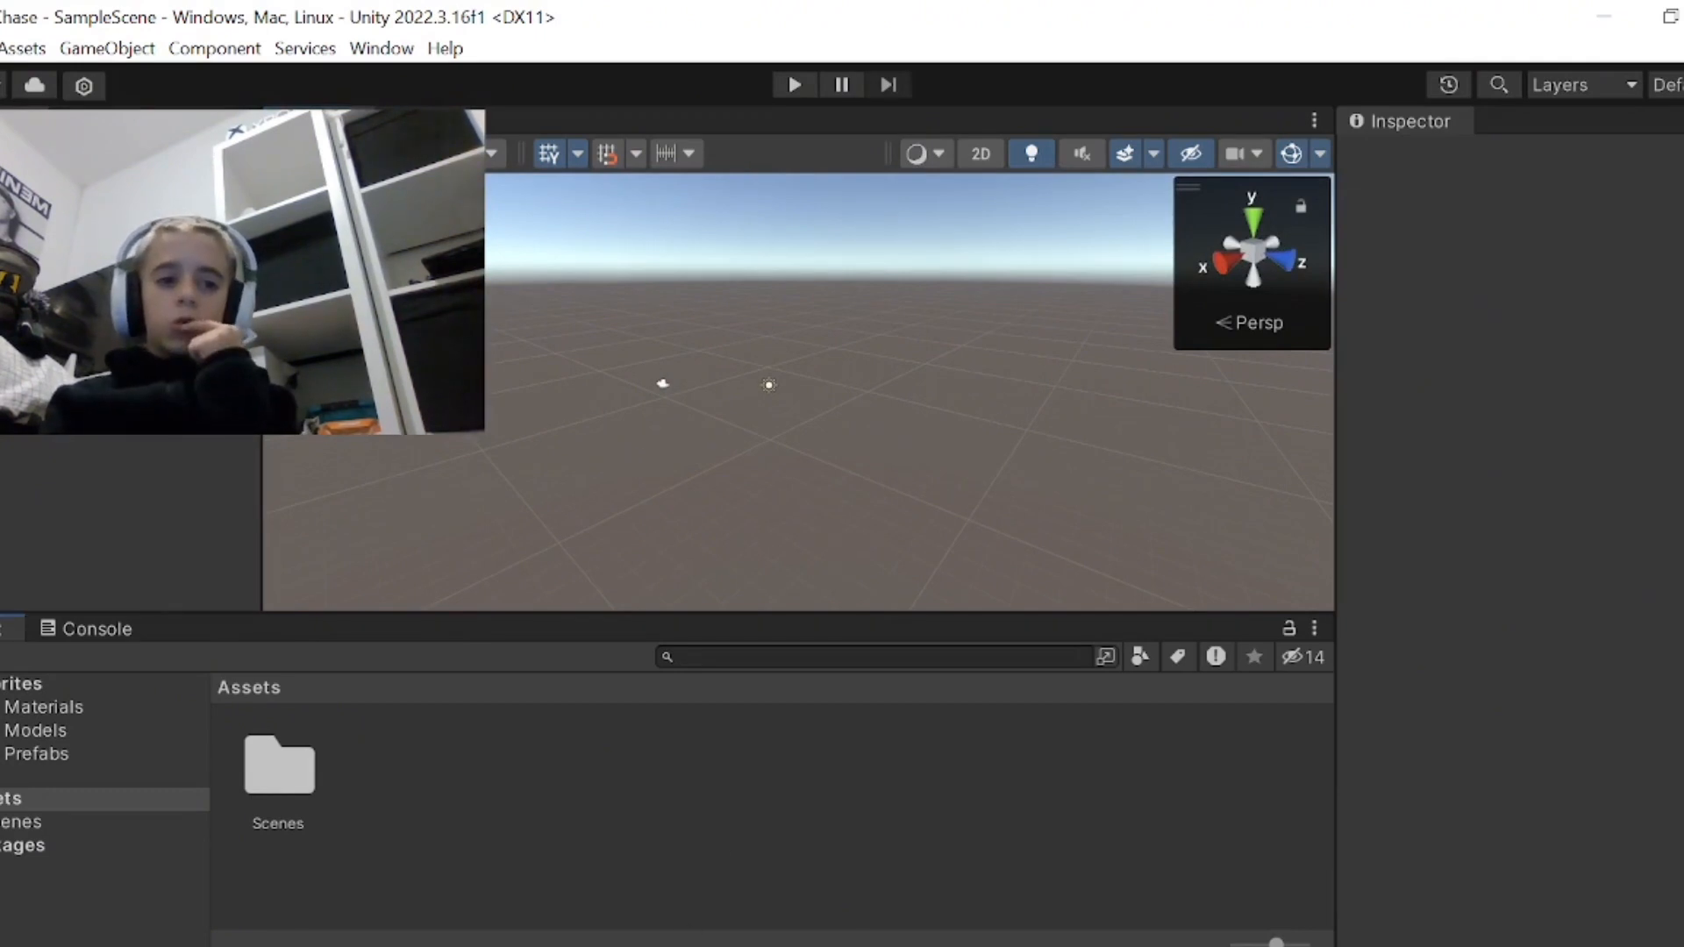
# - Install XR Plugin Management from the project settings
pyautogui.click(1, 48)
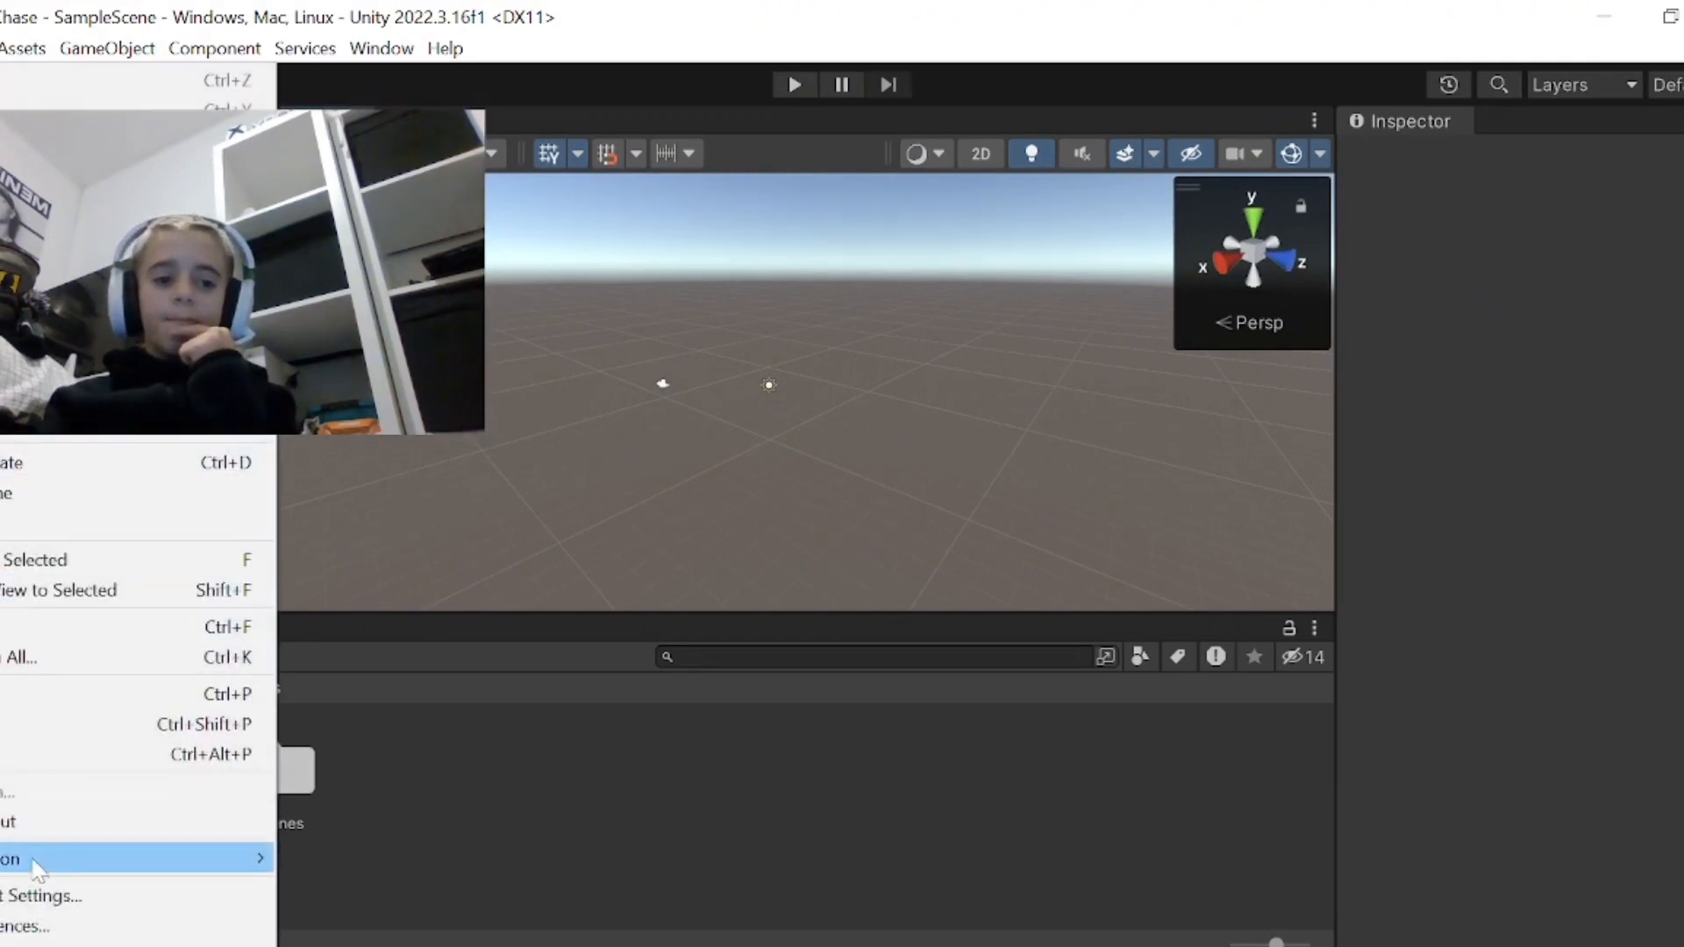
pyautogui.click(31, 904)
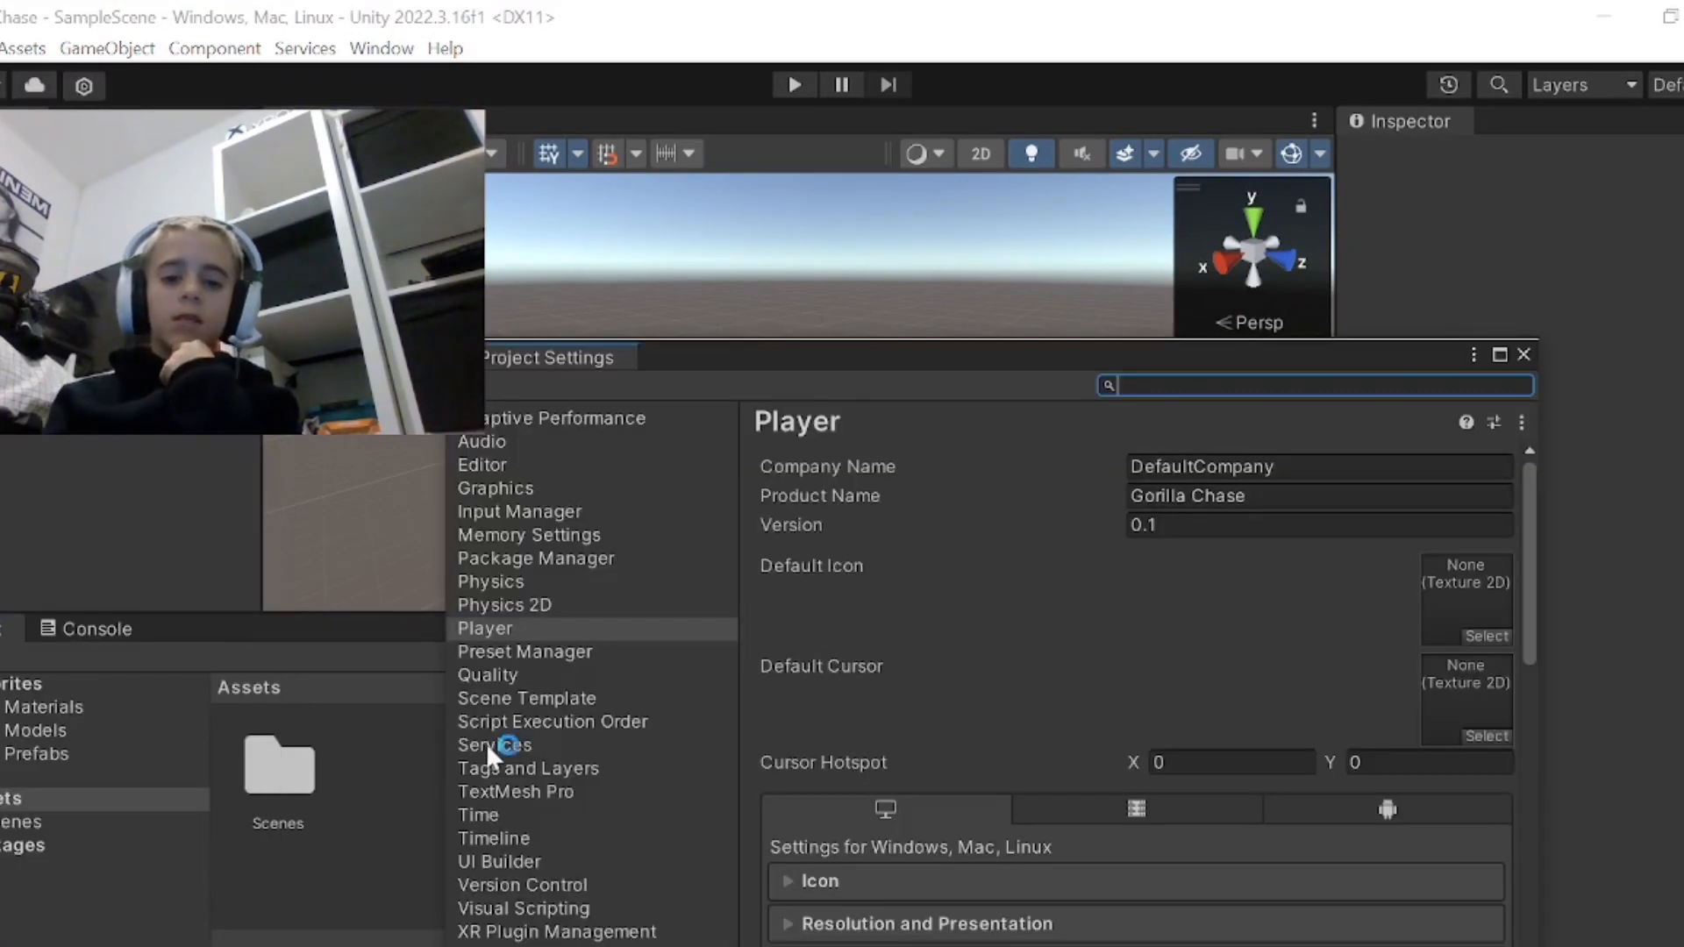
pyautogui.click(487, 929)
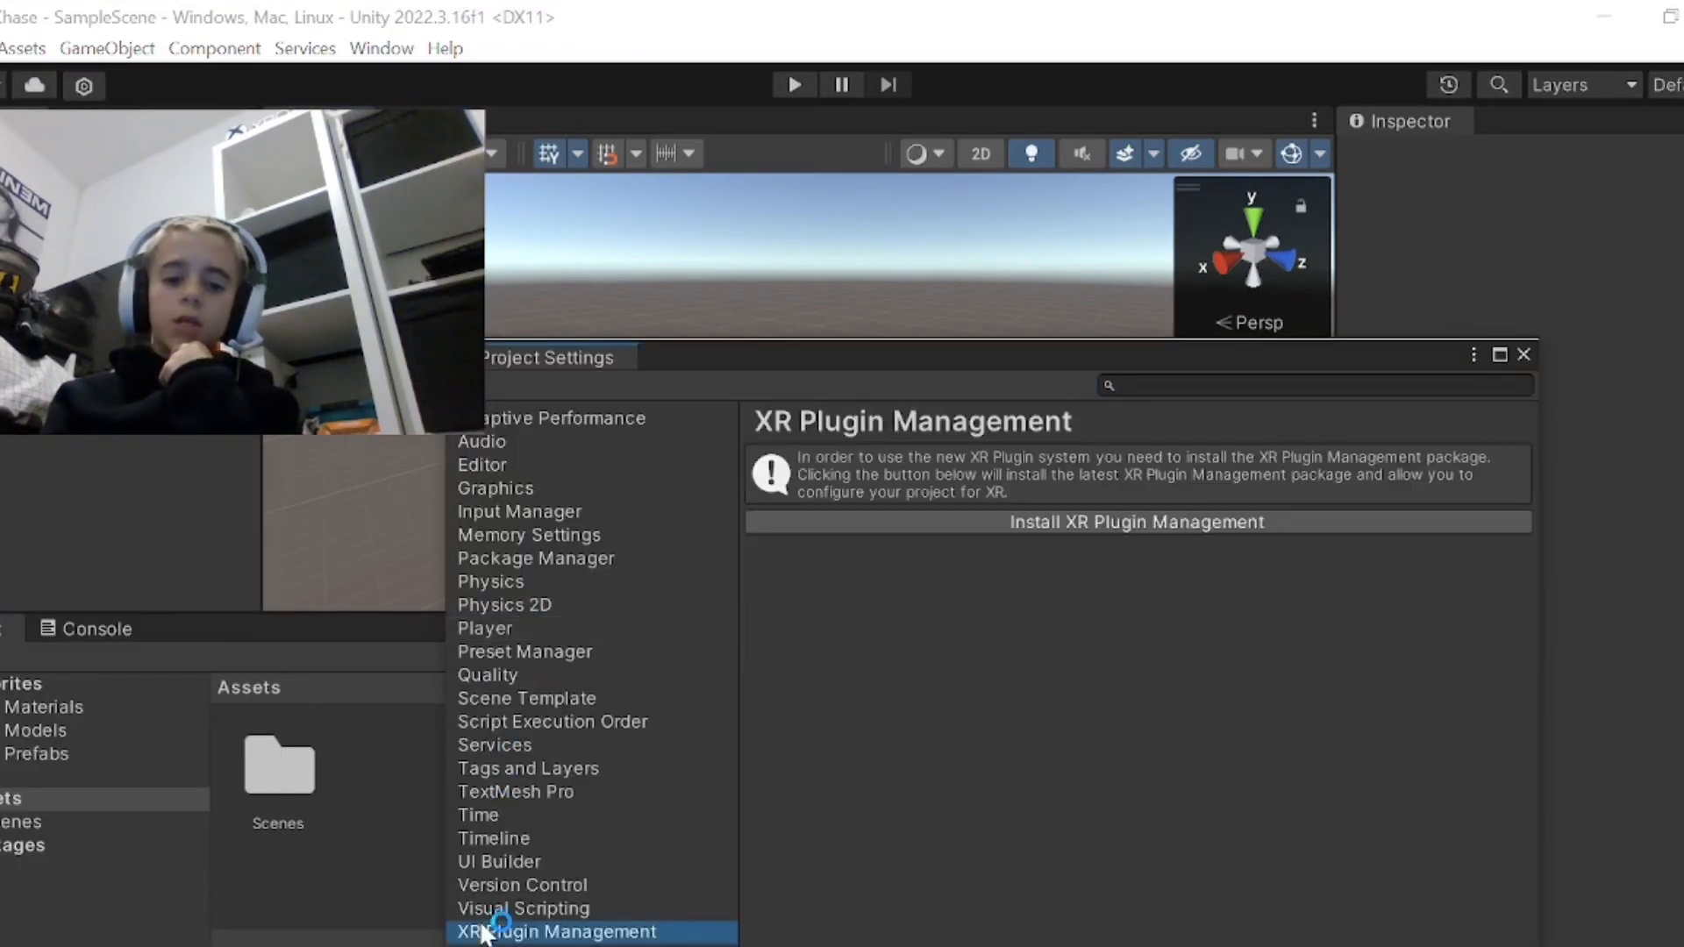
pyautogui.click(1034, 514)
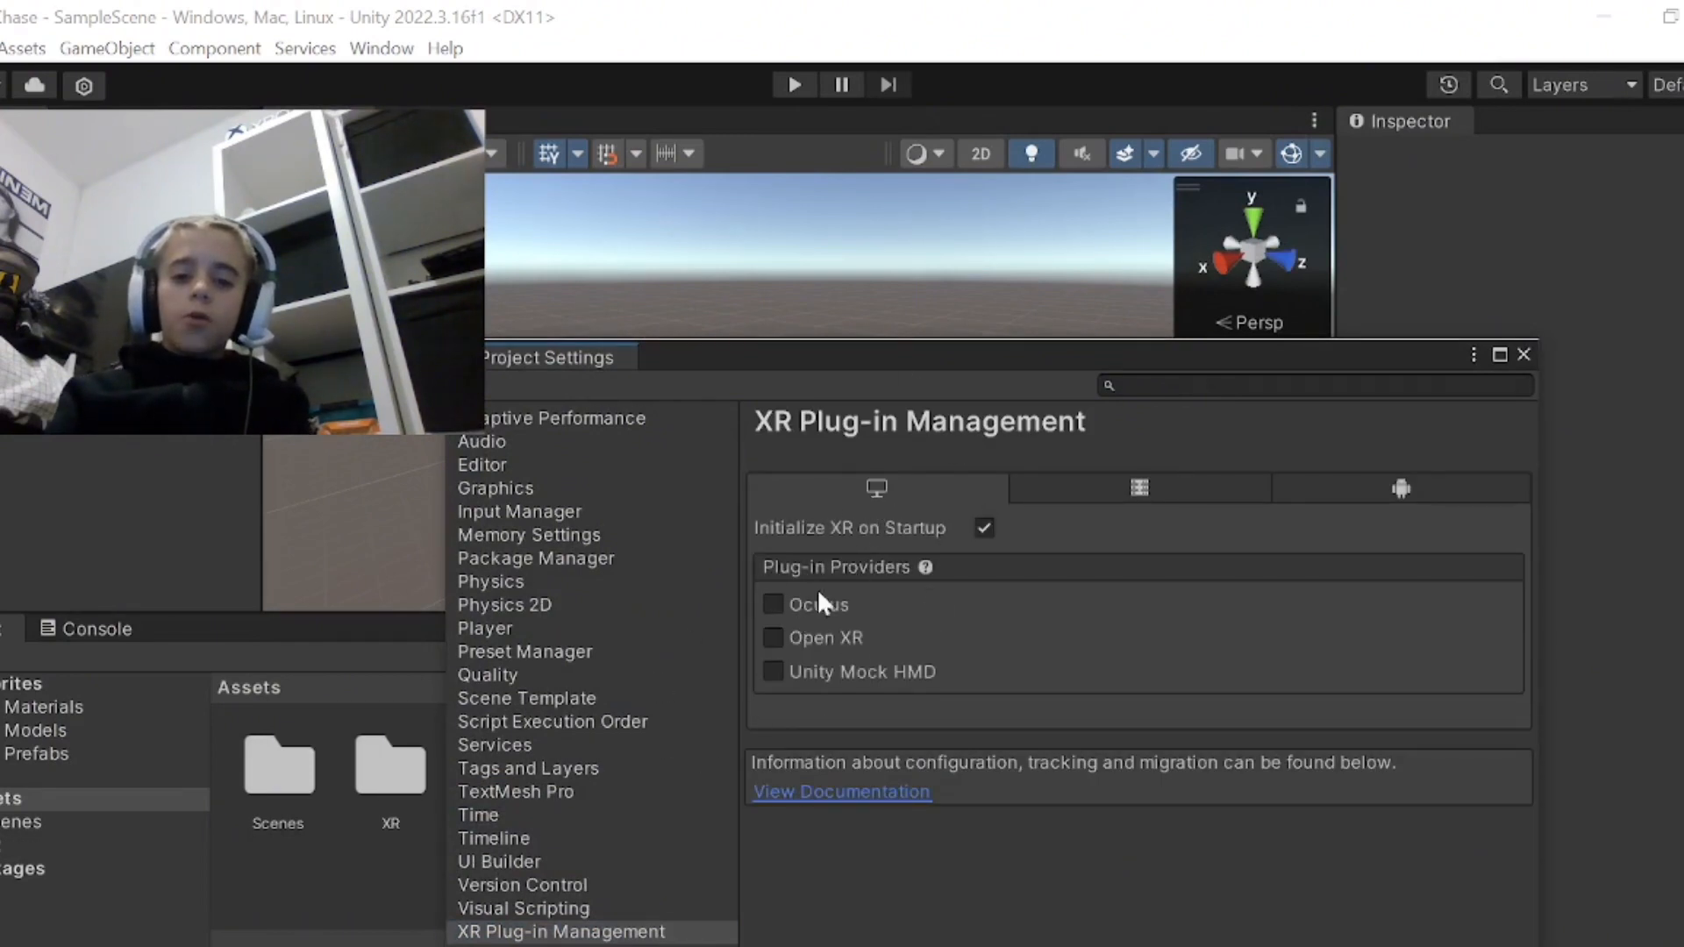
# - Enable the Open XR plug-in provider for desktop and accept enabling the new input system backends with an editor restart
pyautogui.click(777, 637)
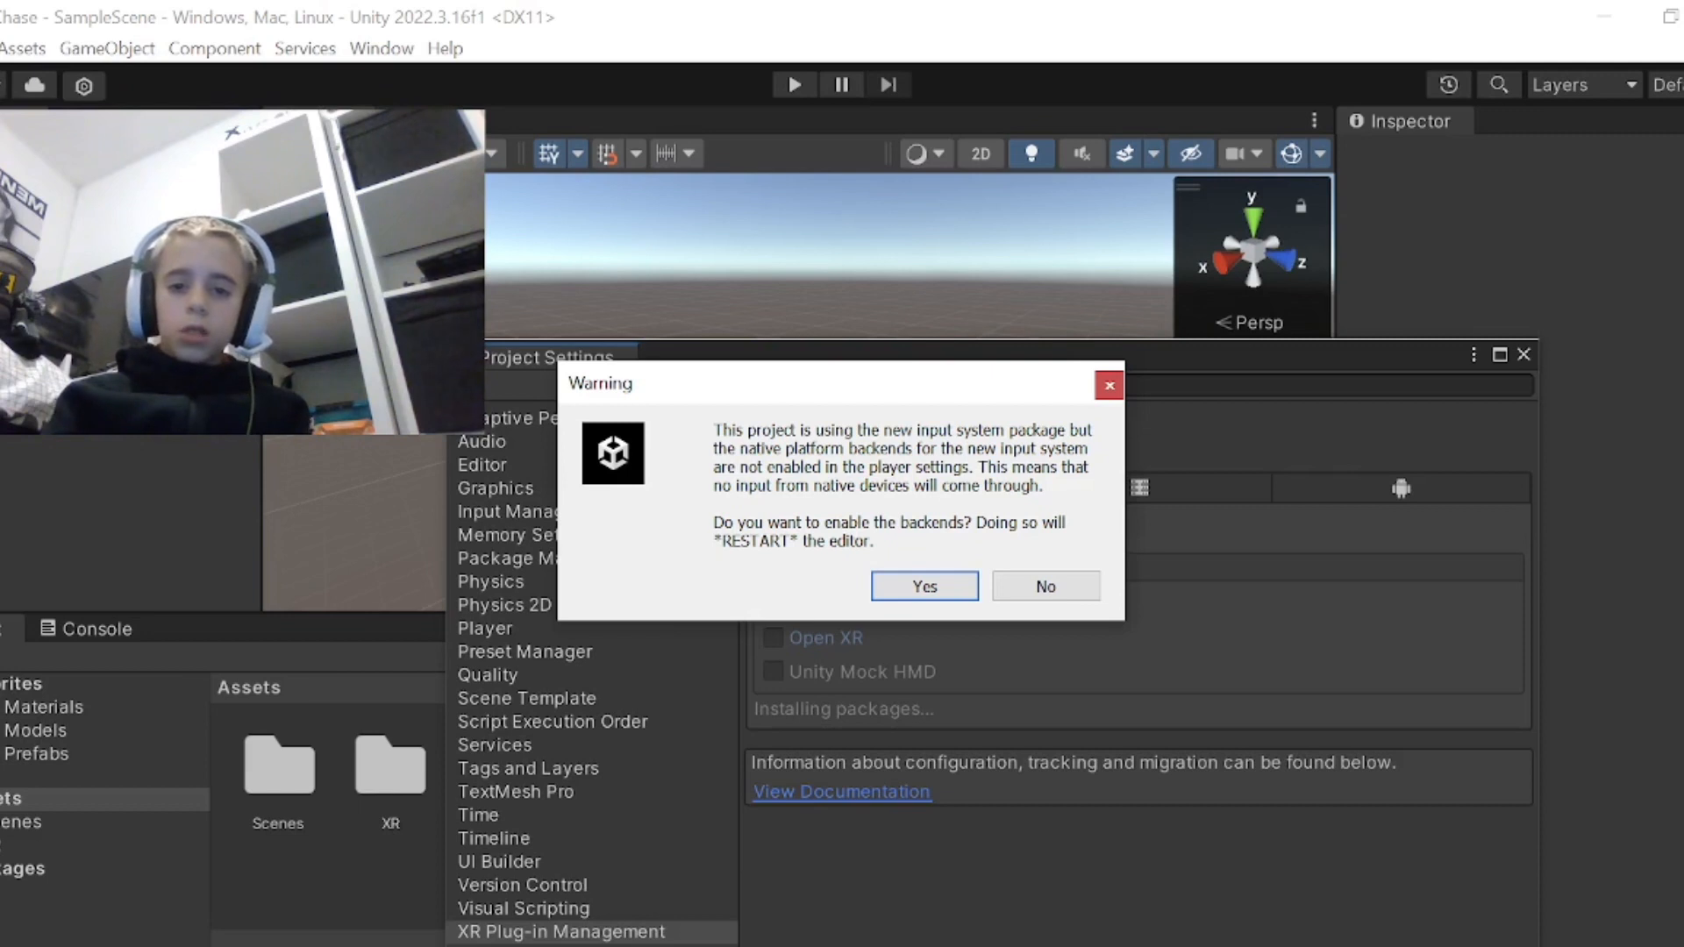
pyautogui.moveTo(1005, 430); pyautogui.dragTo(785, 430)
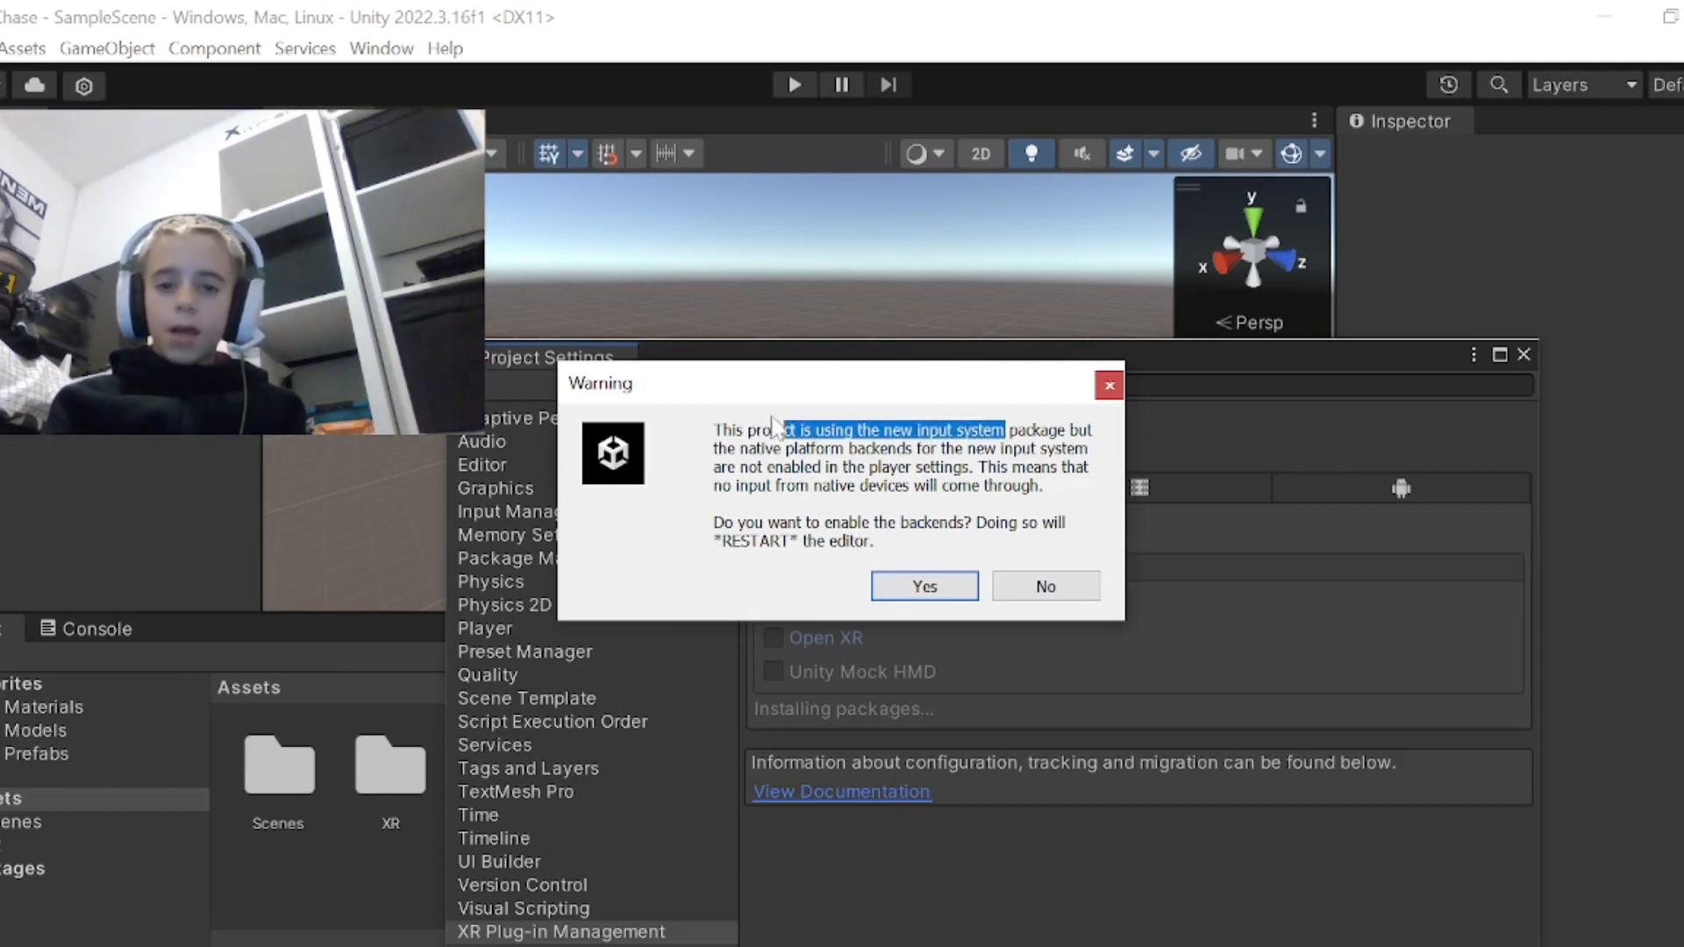
pyautogui.click(765, 447)
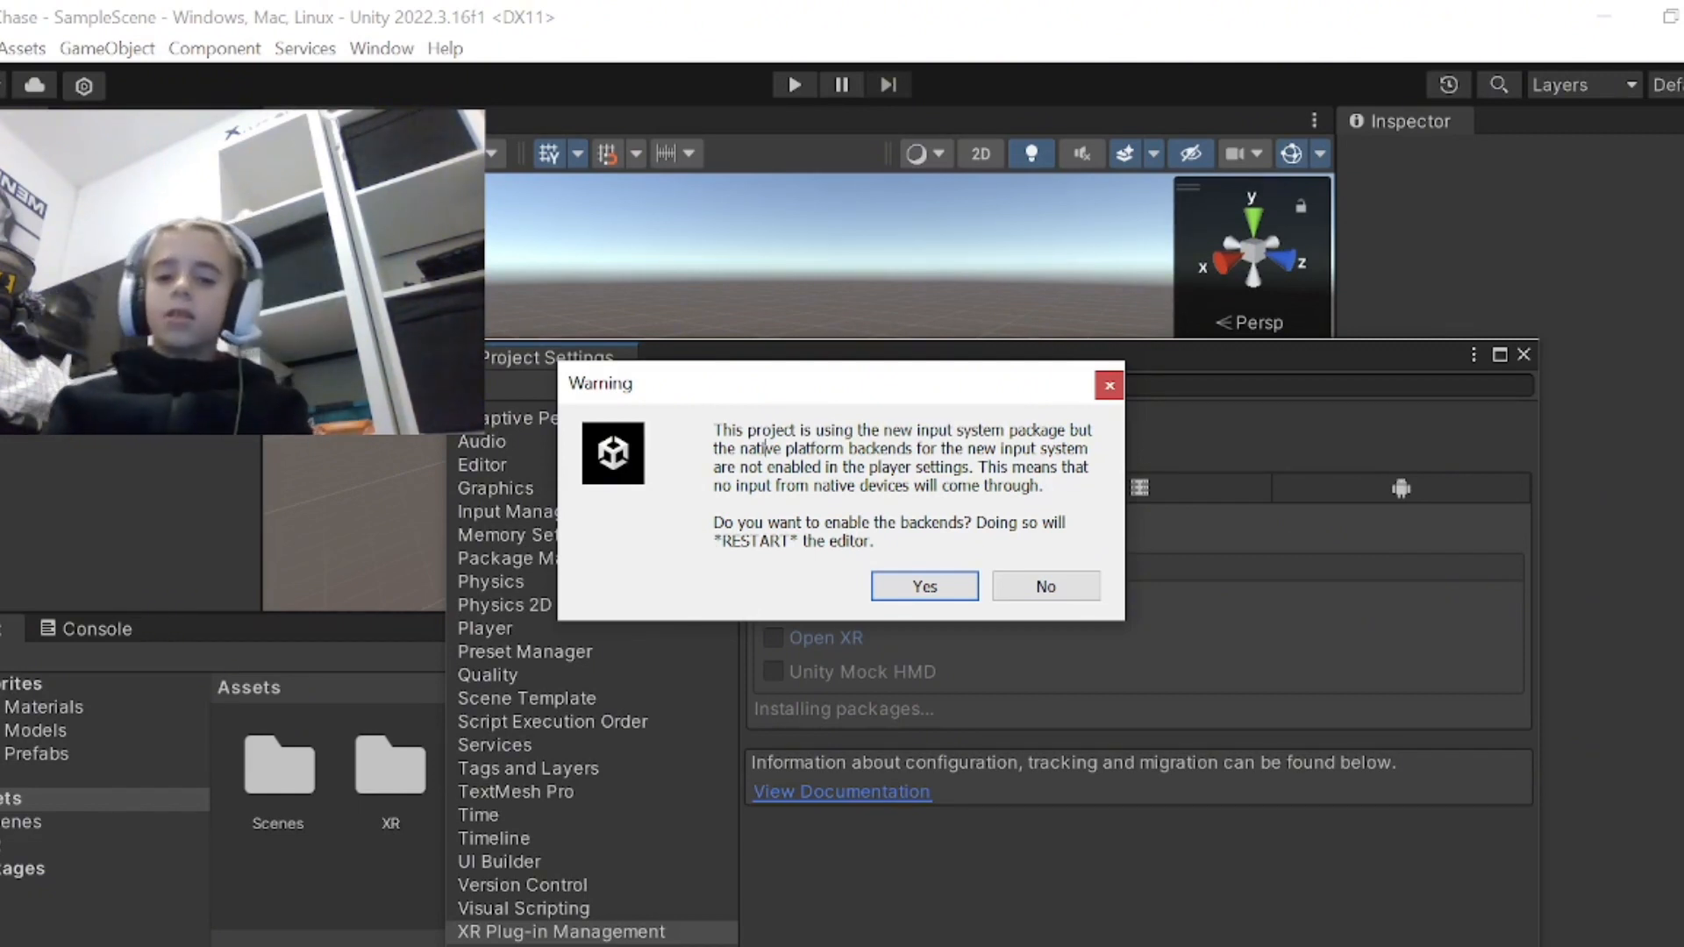
pyautogui.click(892, 589)
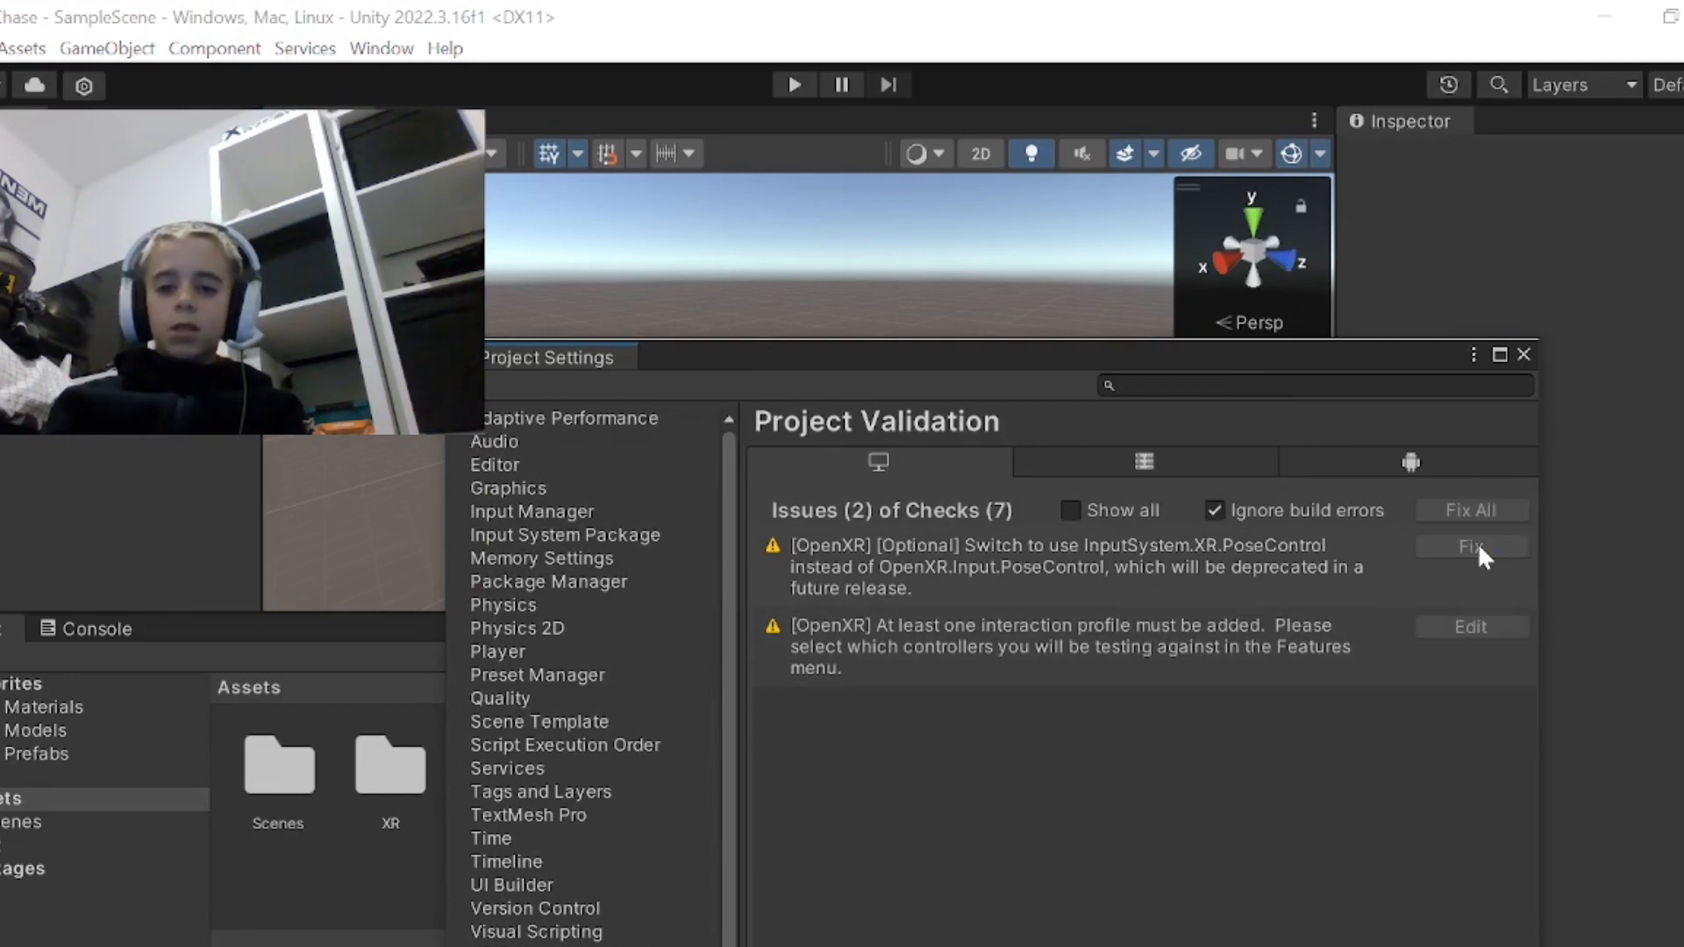
# - Open the OpenXR settings from the missing interaction profile issue and set the desktop Render Mode to Multi-pass
pyautogui.click(1450, 624)
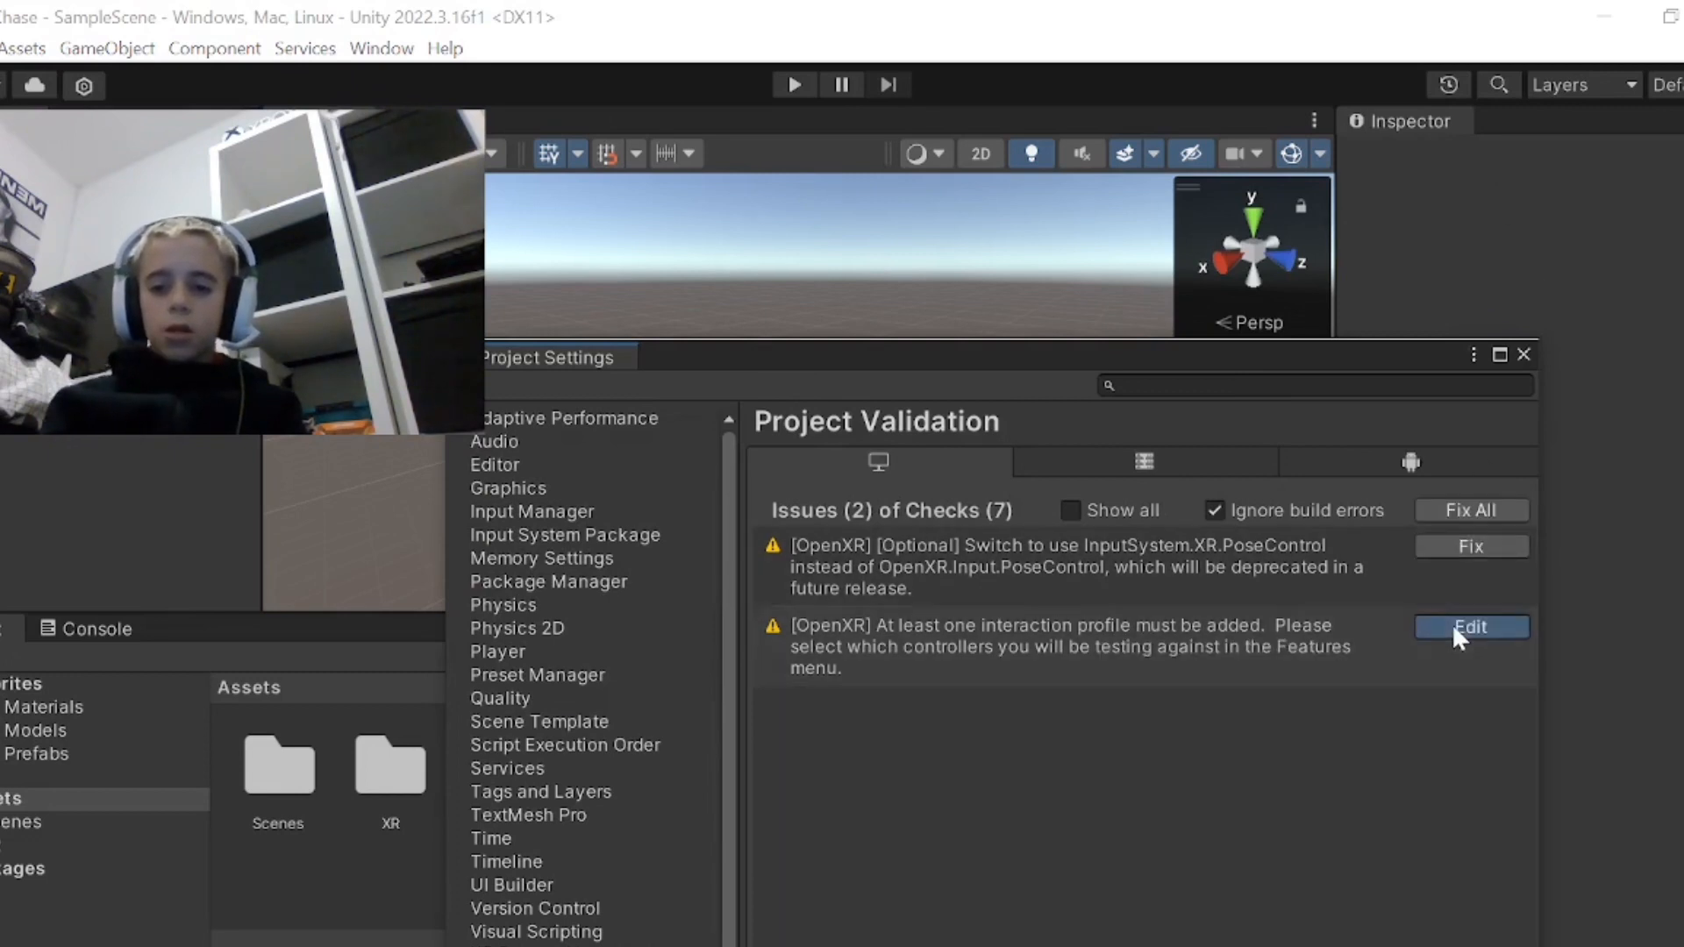
pyautogui.scroll(-1, 867, 744)
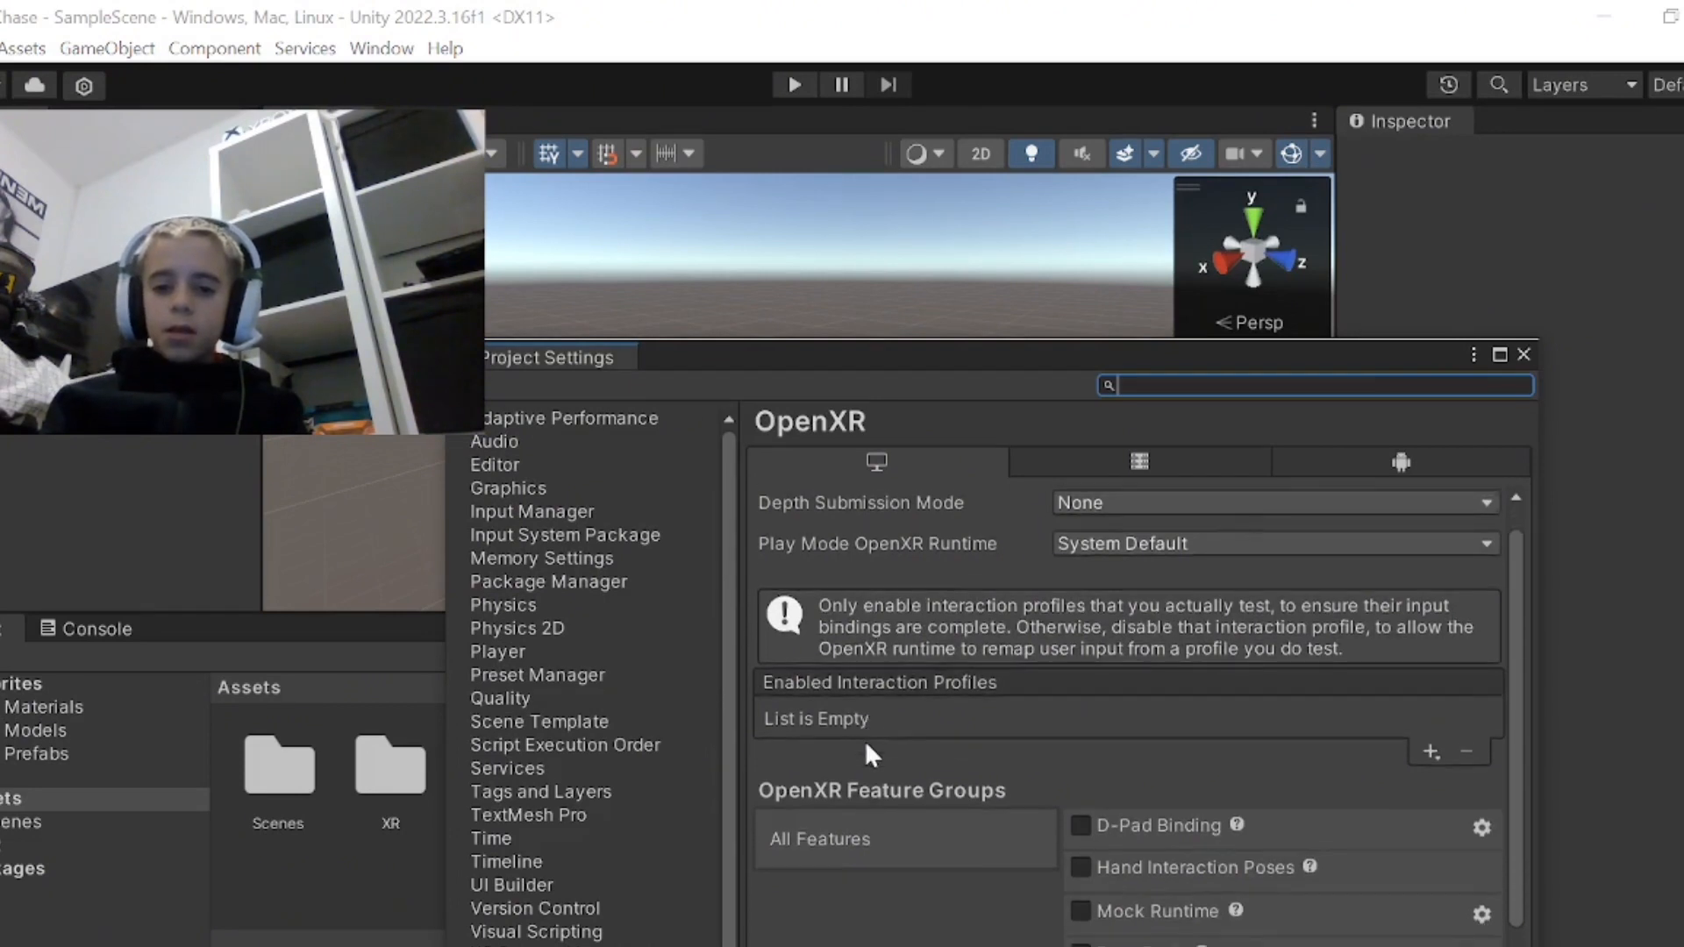
pyautogui.scroll(1, 932, 689)
pyautogui.click(764, 492)
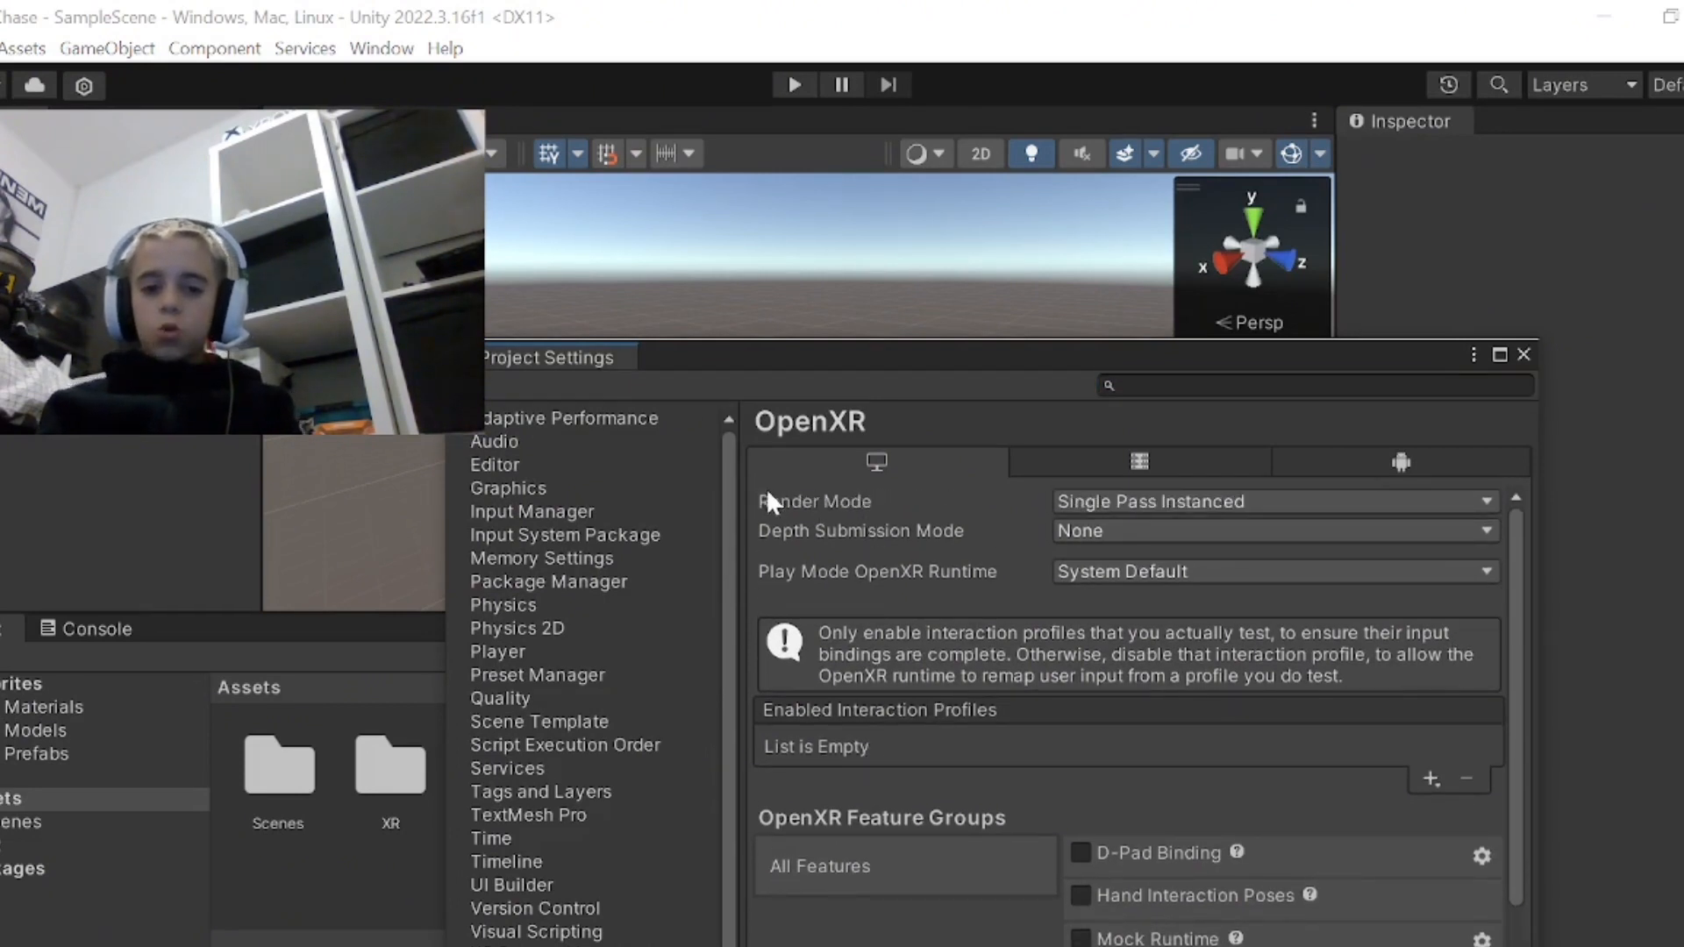
pyautogui.click(1096, 498)
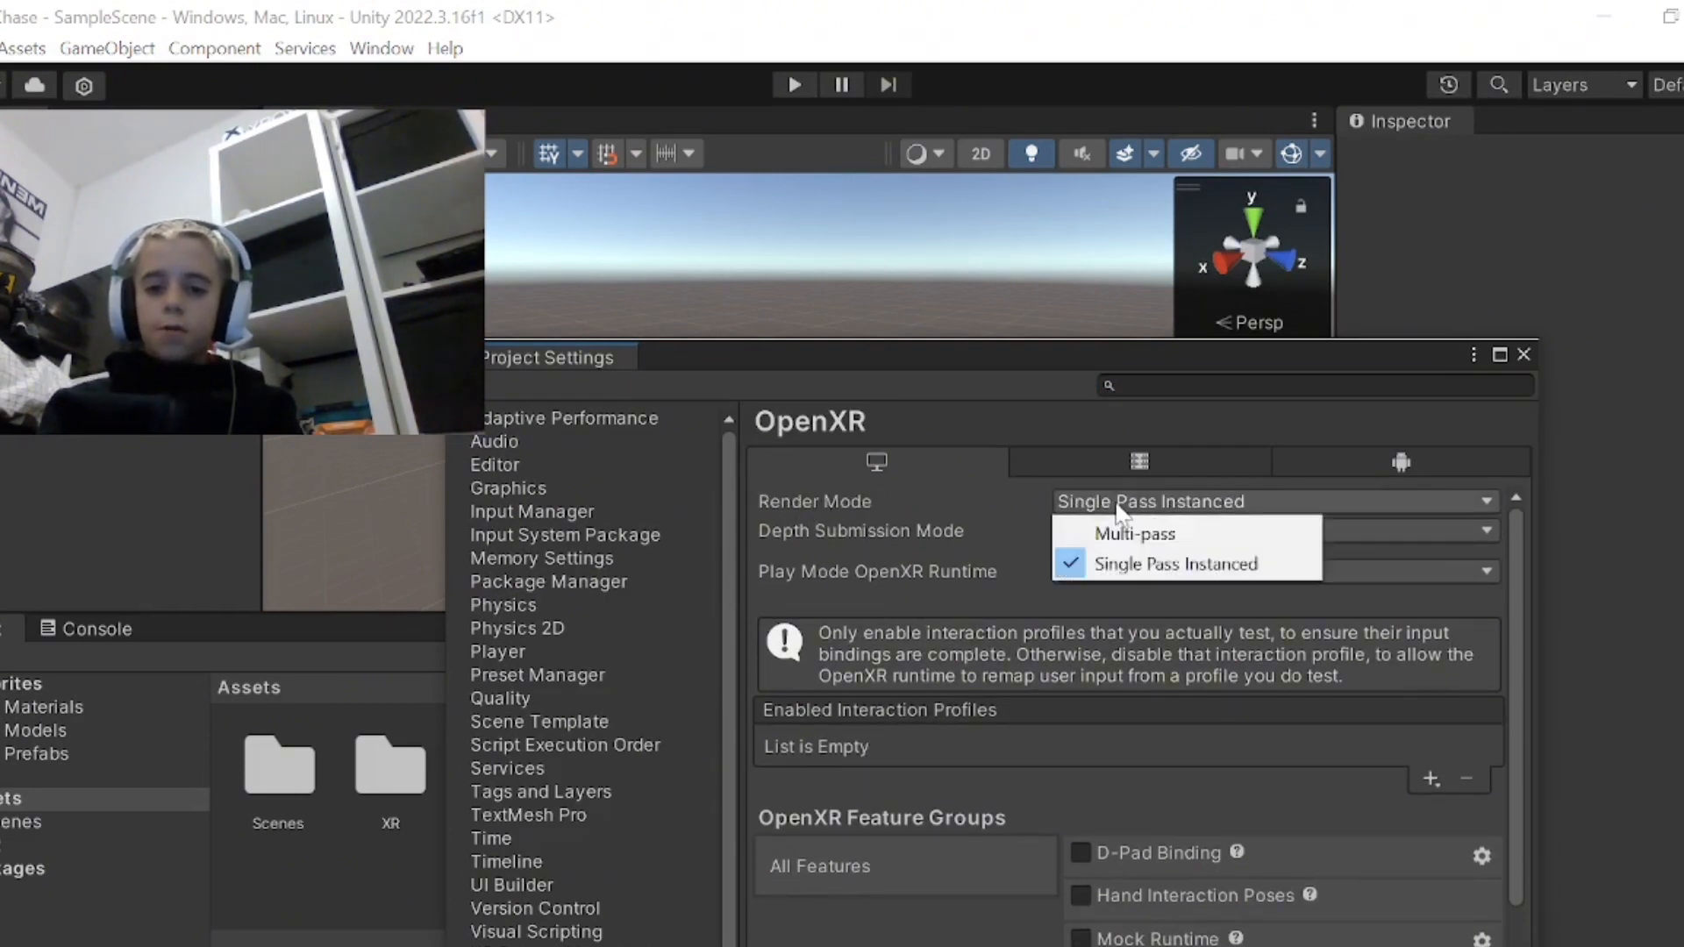
pyautogui.click(1118, 530)
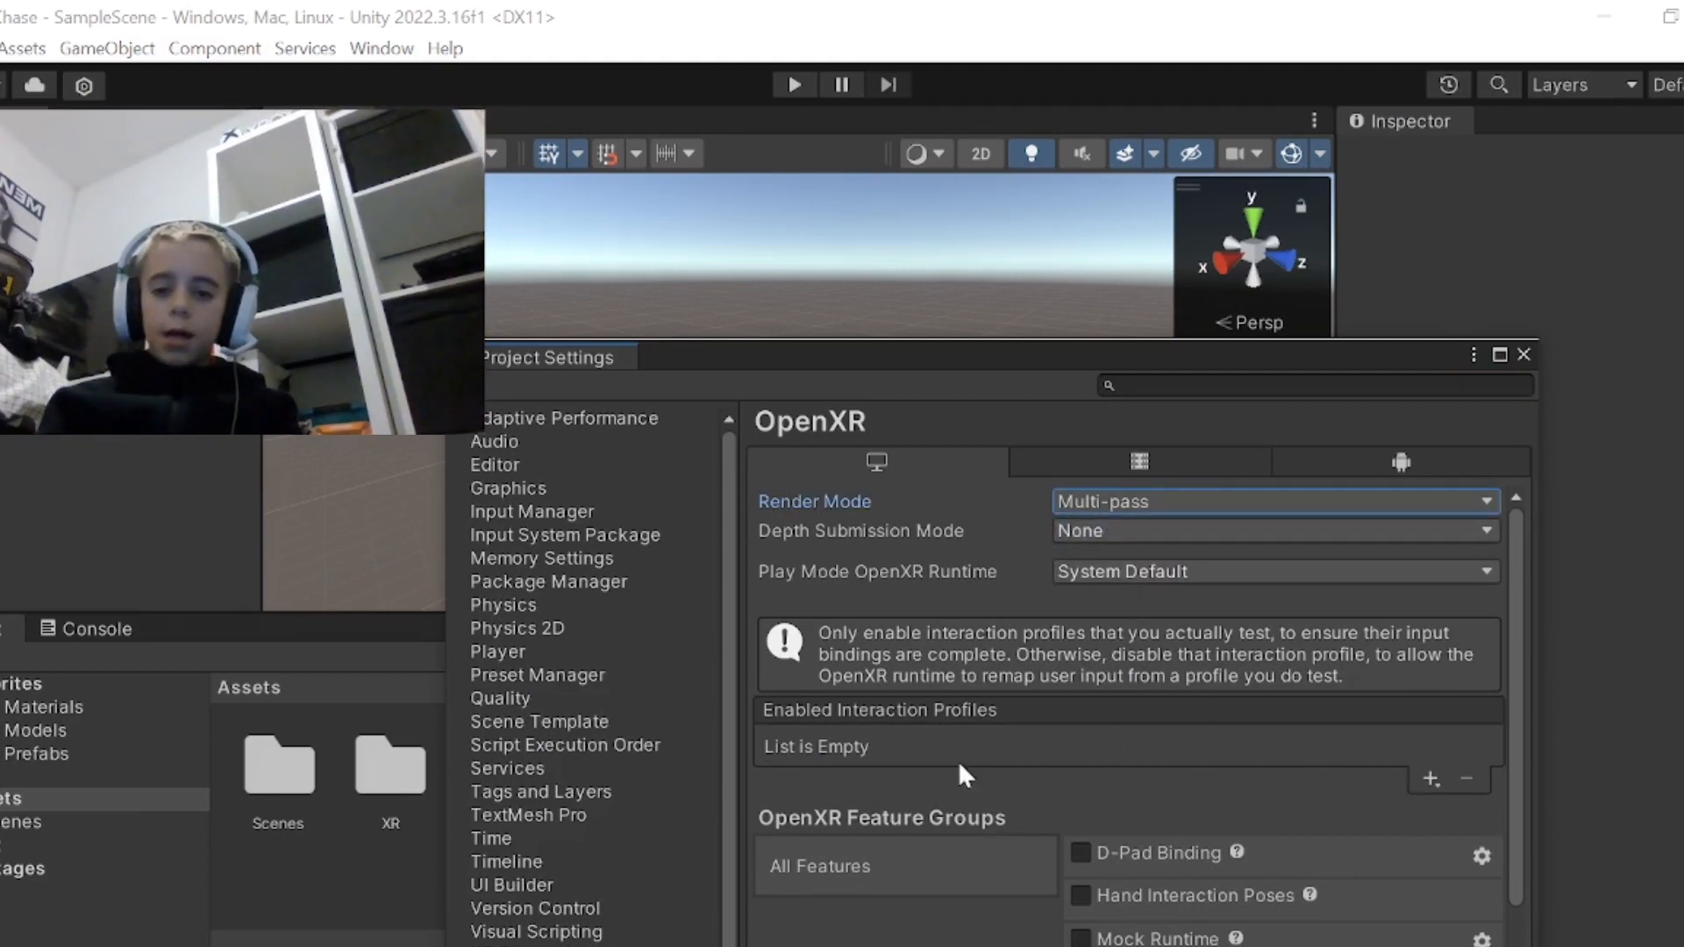
# - Add the Valve Index Controller Profile and Oculus Touch Controller Profile to the desktop enabled interaction profiles
pyautogui.click(1432, 778)
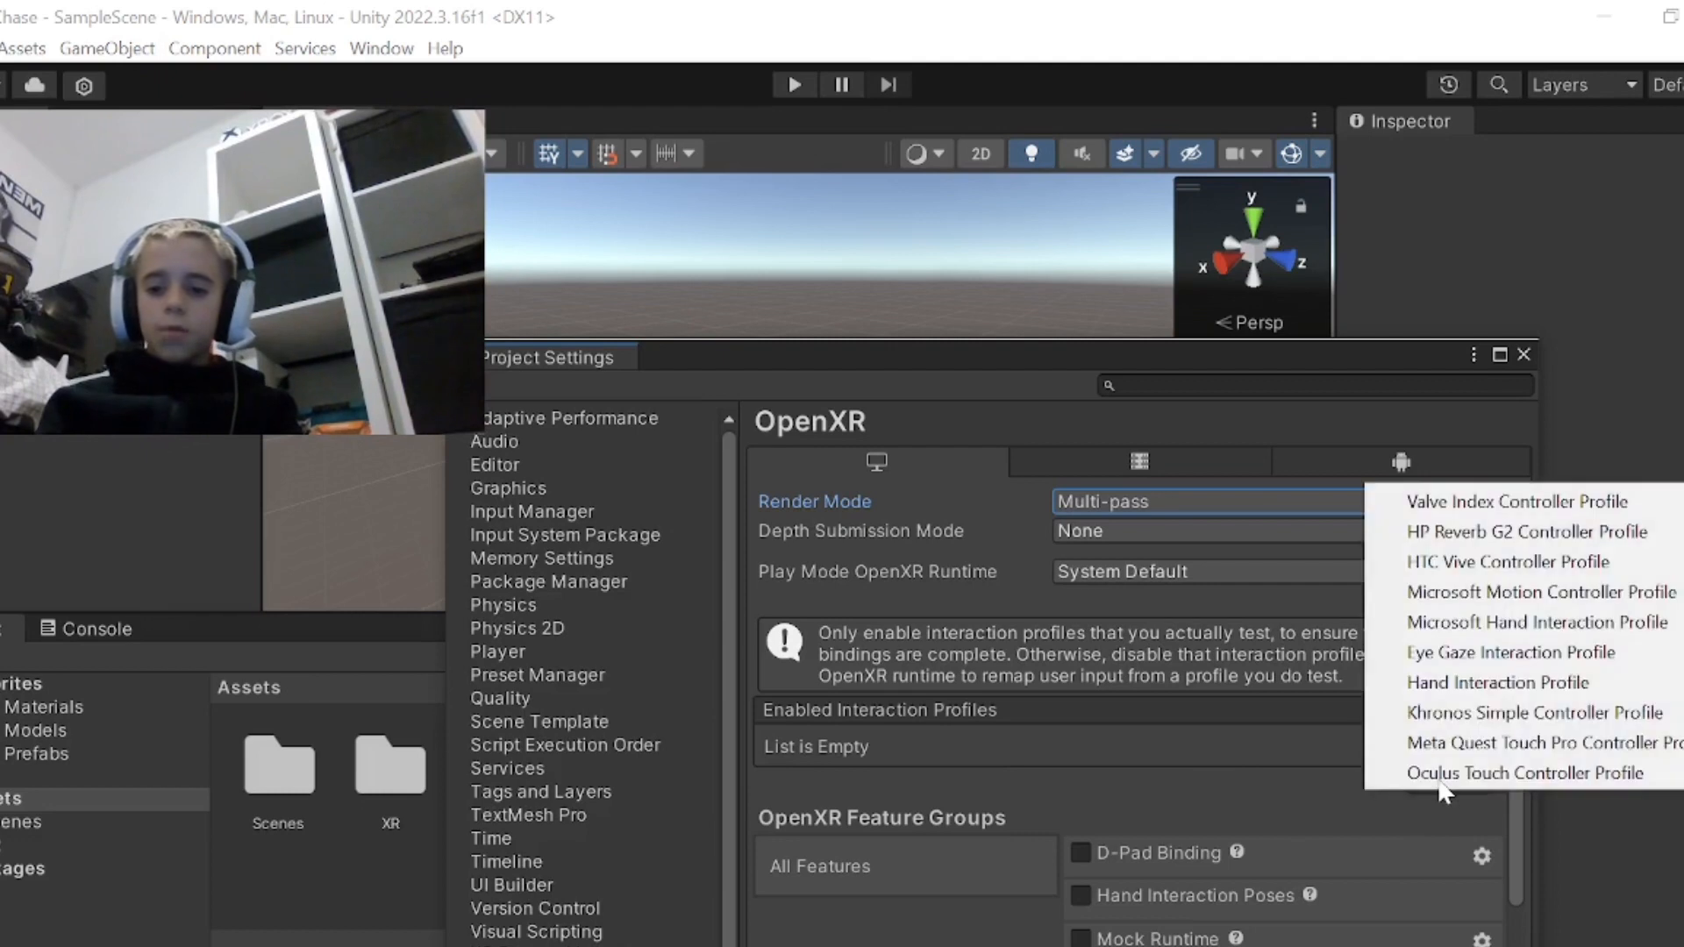
pyautogui.click(1420, 503)
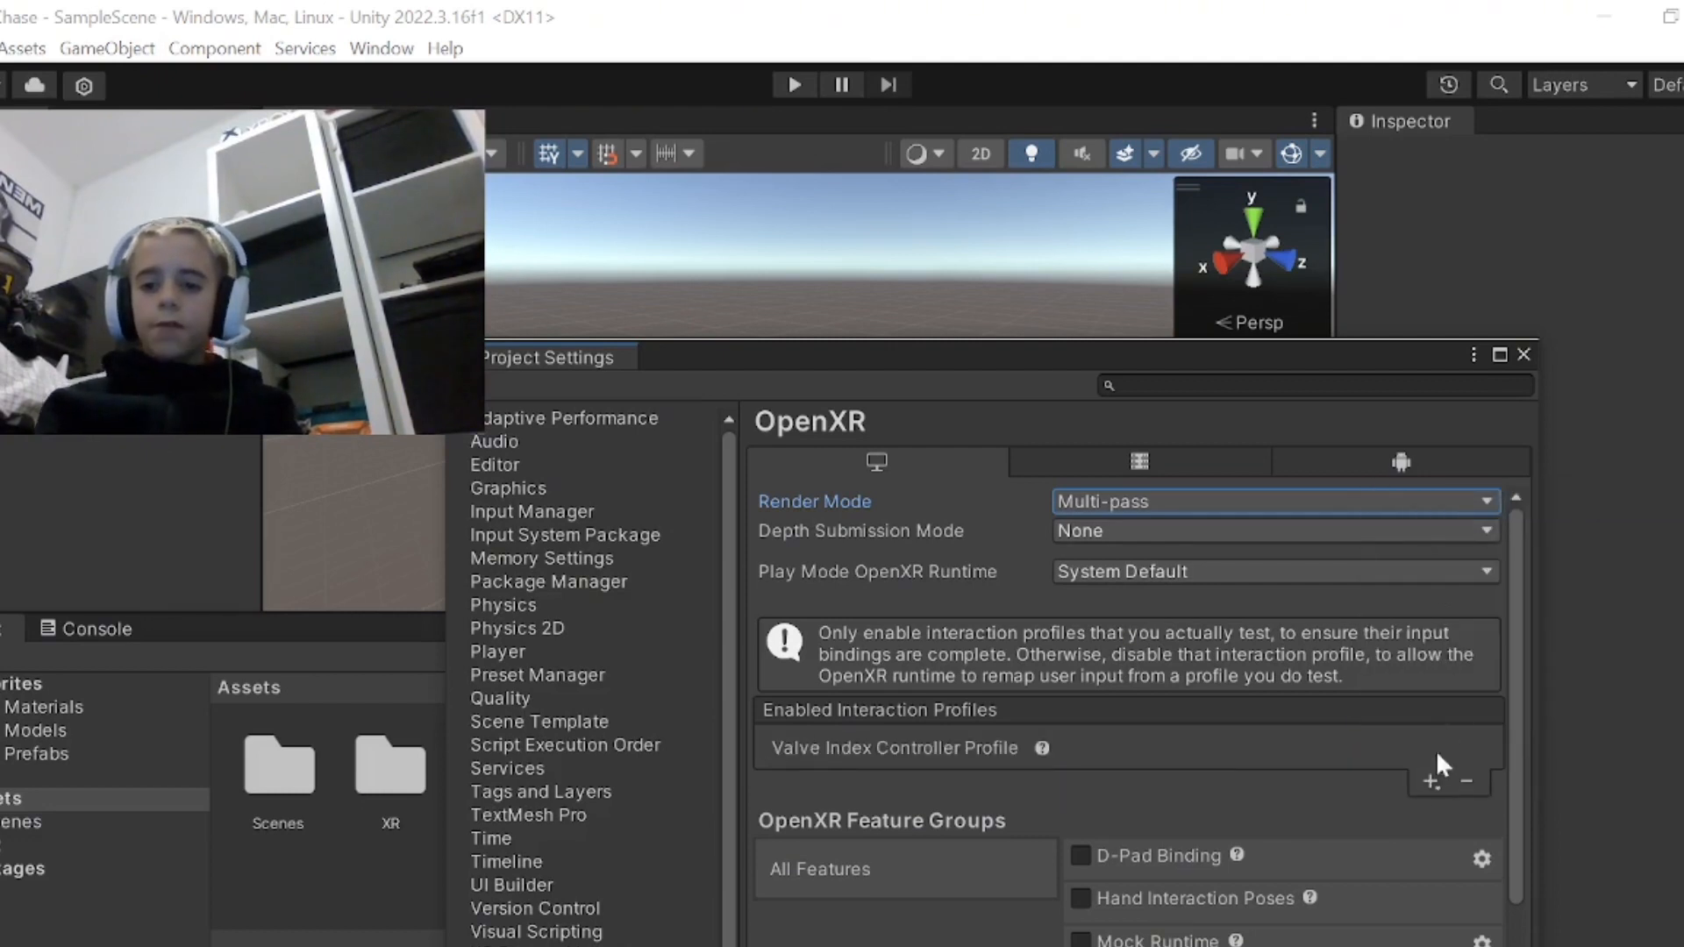
pyautogui.click(1428, 782)
pyautogui.click(1456, 776)
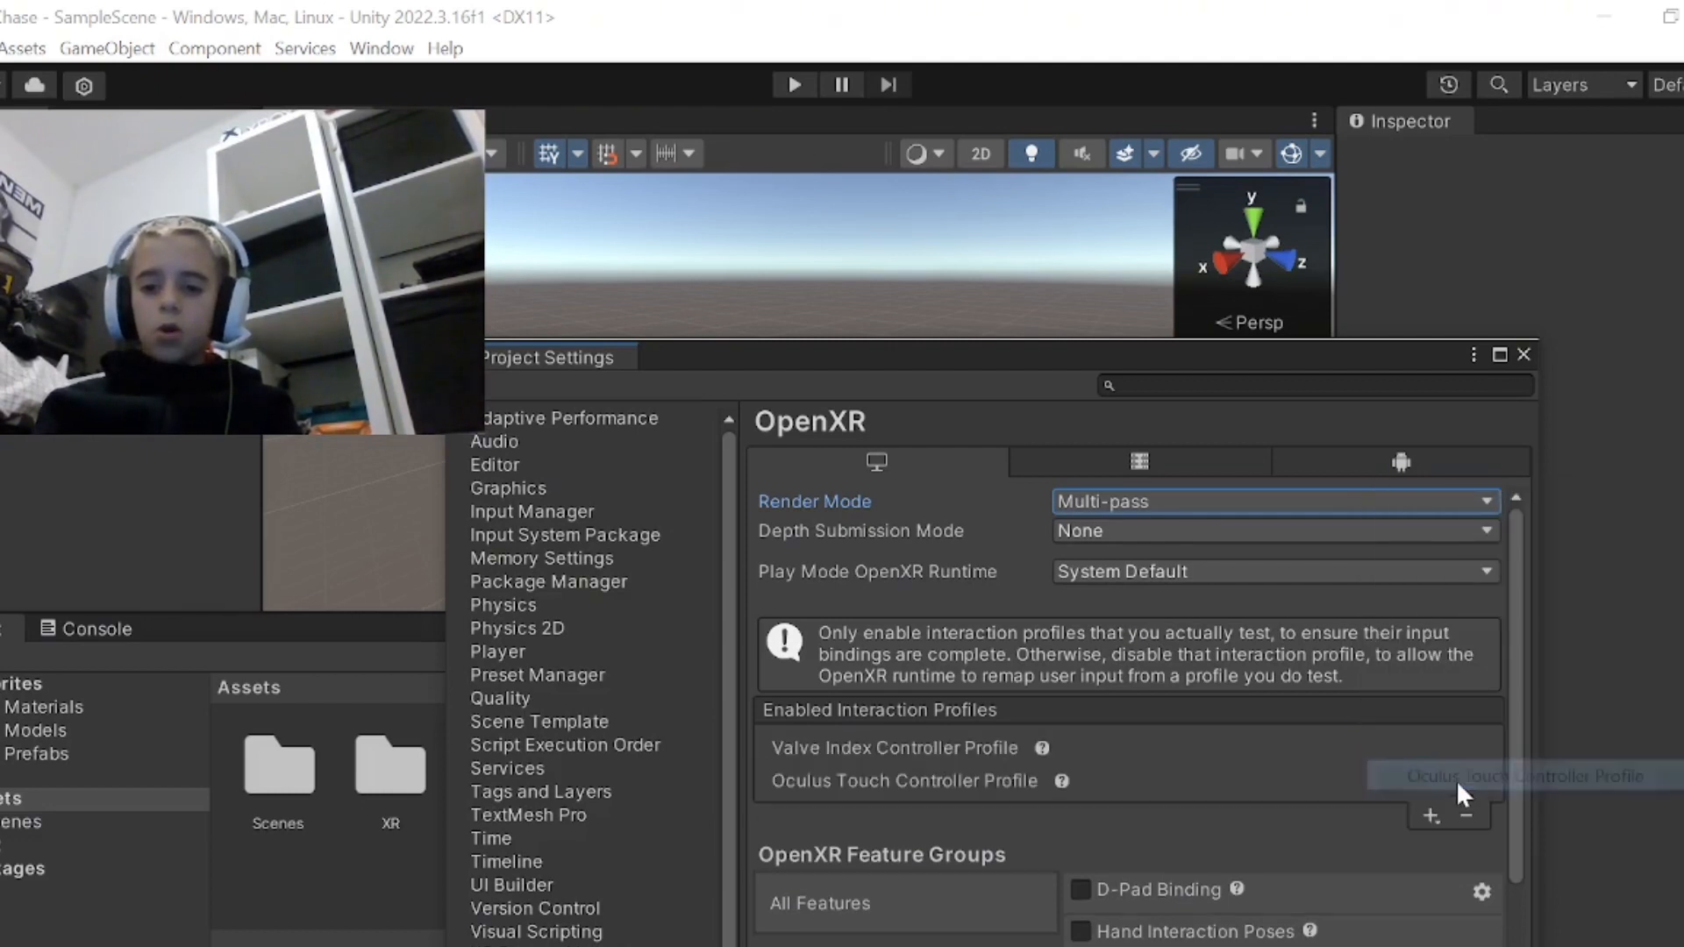
# - For Android, set the OpenXR Render Mode to Multi-pass and add the Oculus Touch Controller Profile to the enabled interaction profiles
pyautogui.click(1360, 470)
pyautogui.click(1161, 500)
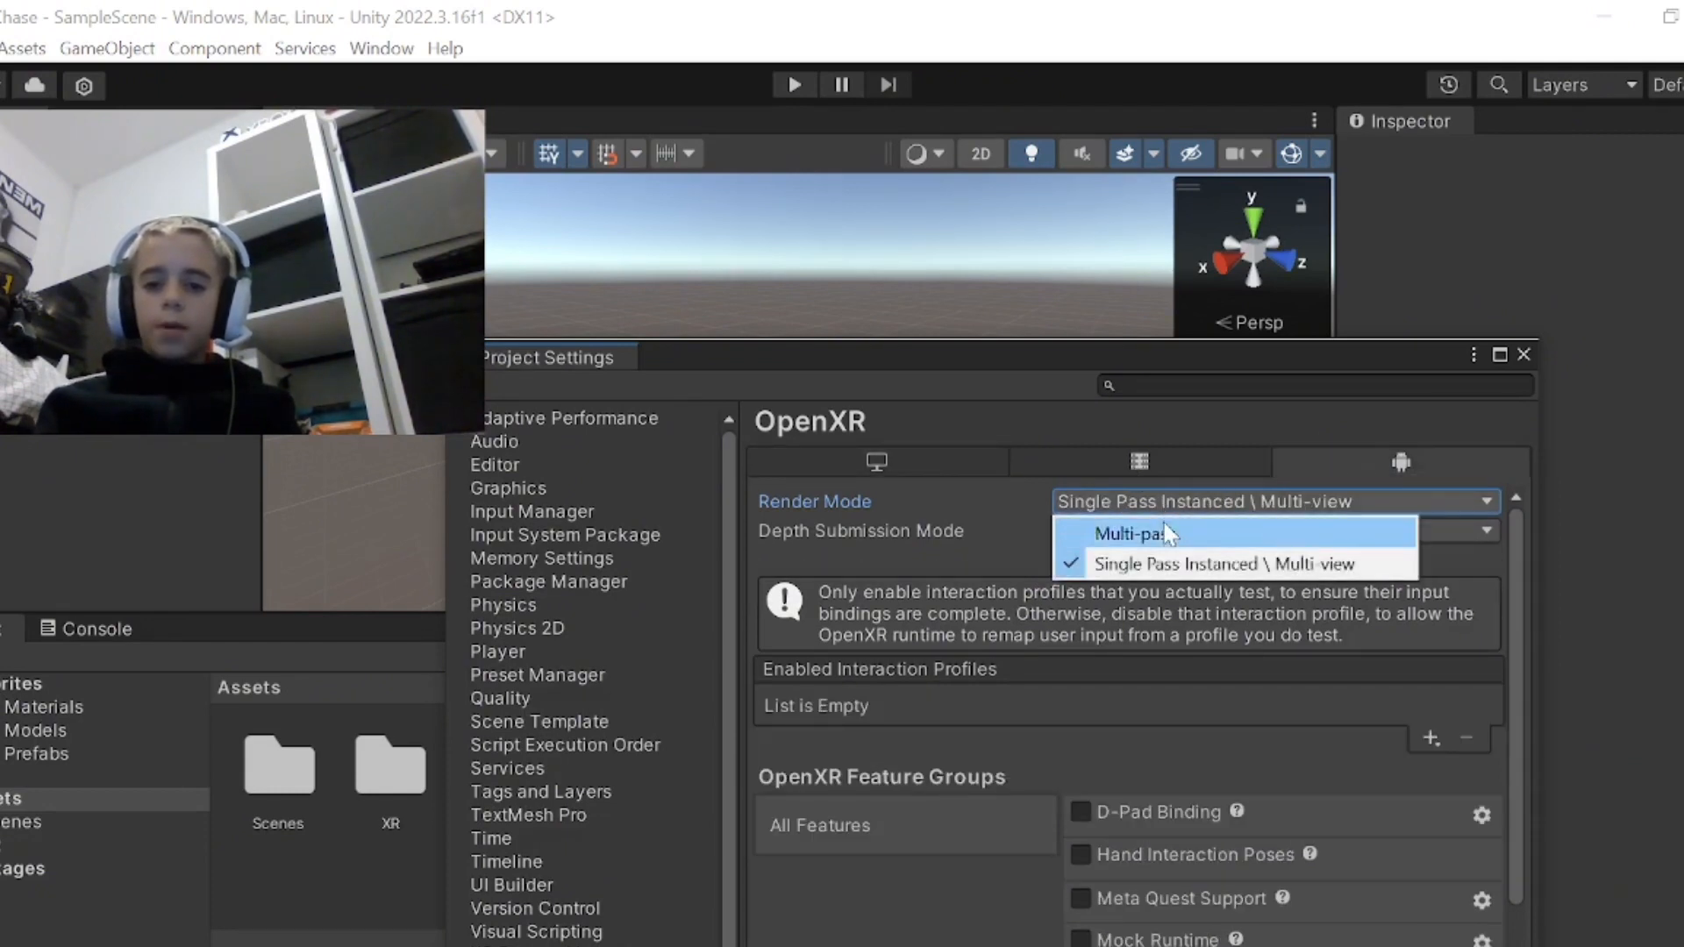
pyautogui.click(1166, 532)
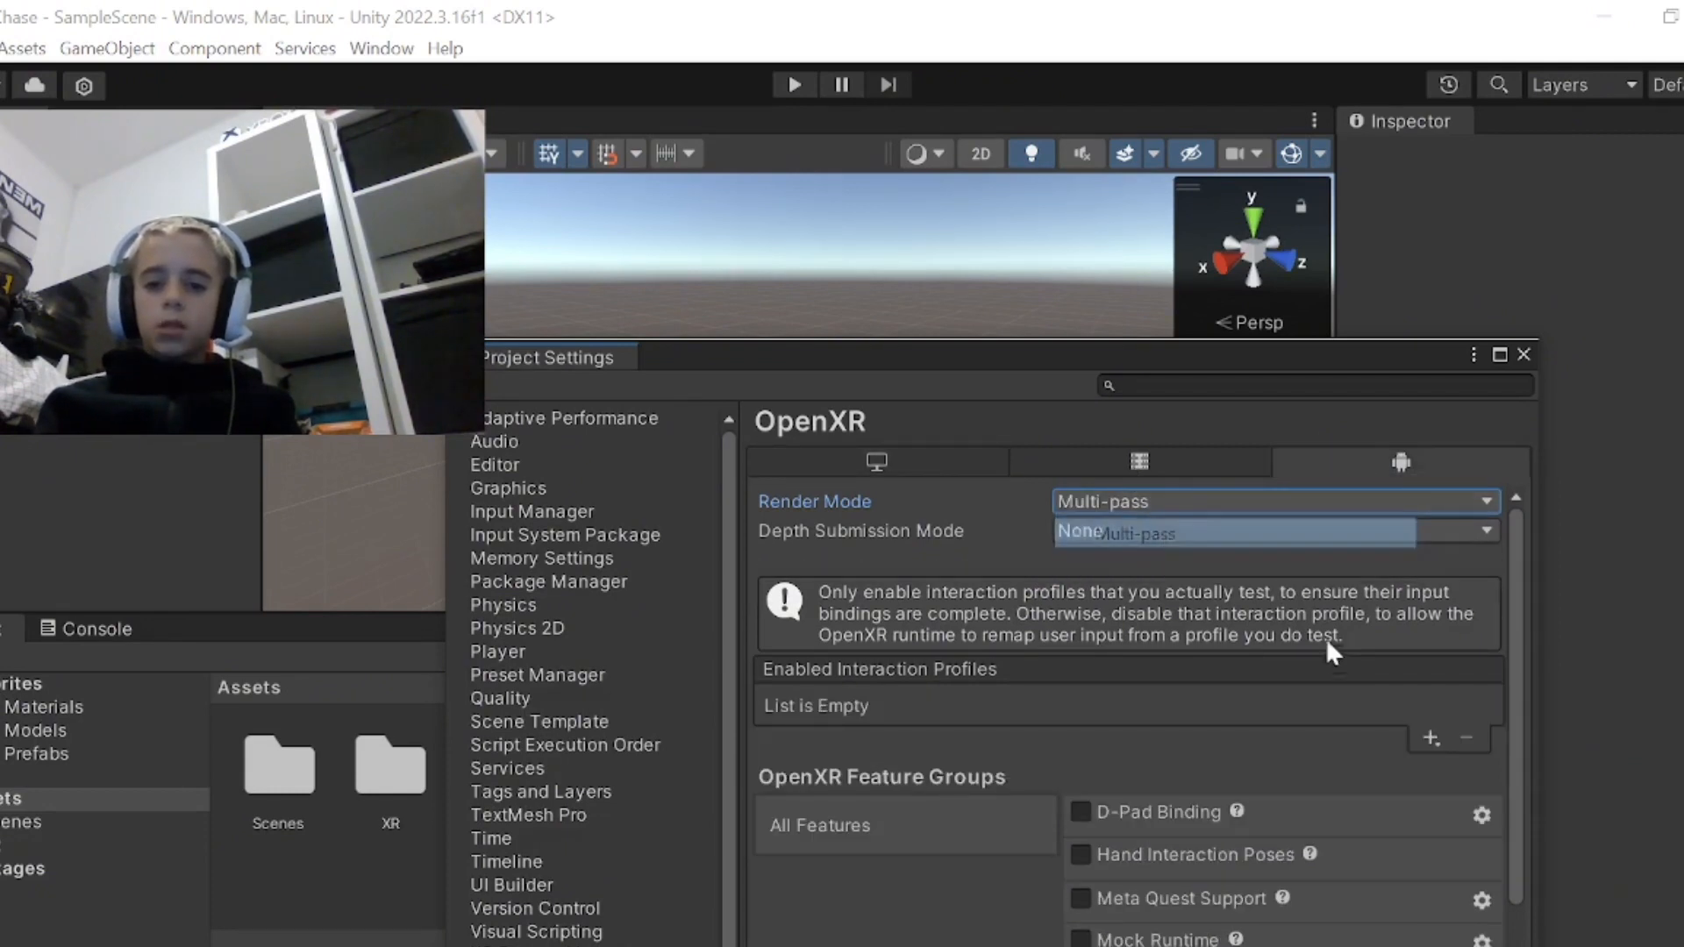
pyautogui.click(1430, 738)
pyautogui.click(1491, 917)
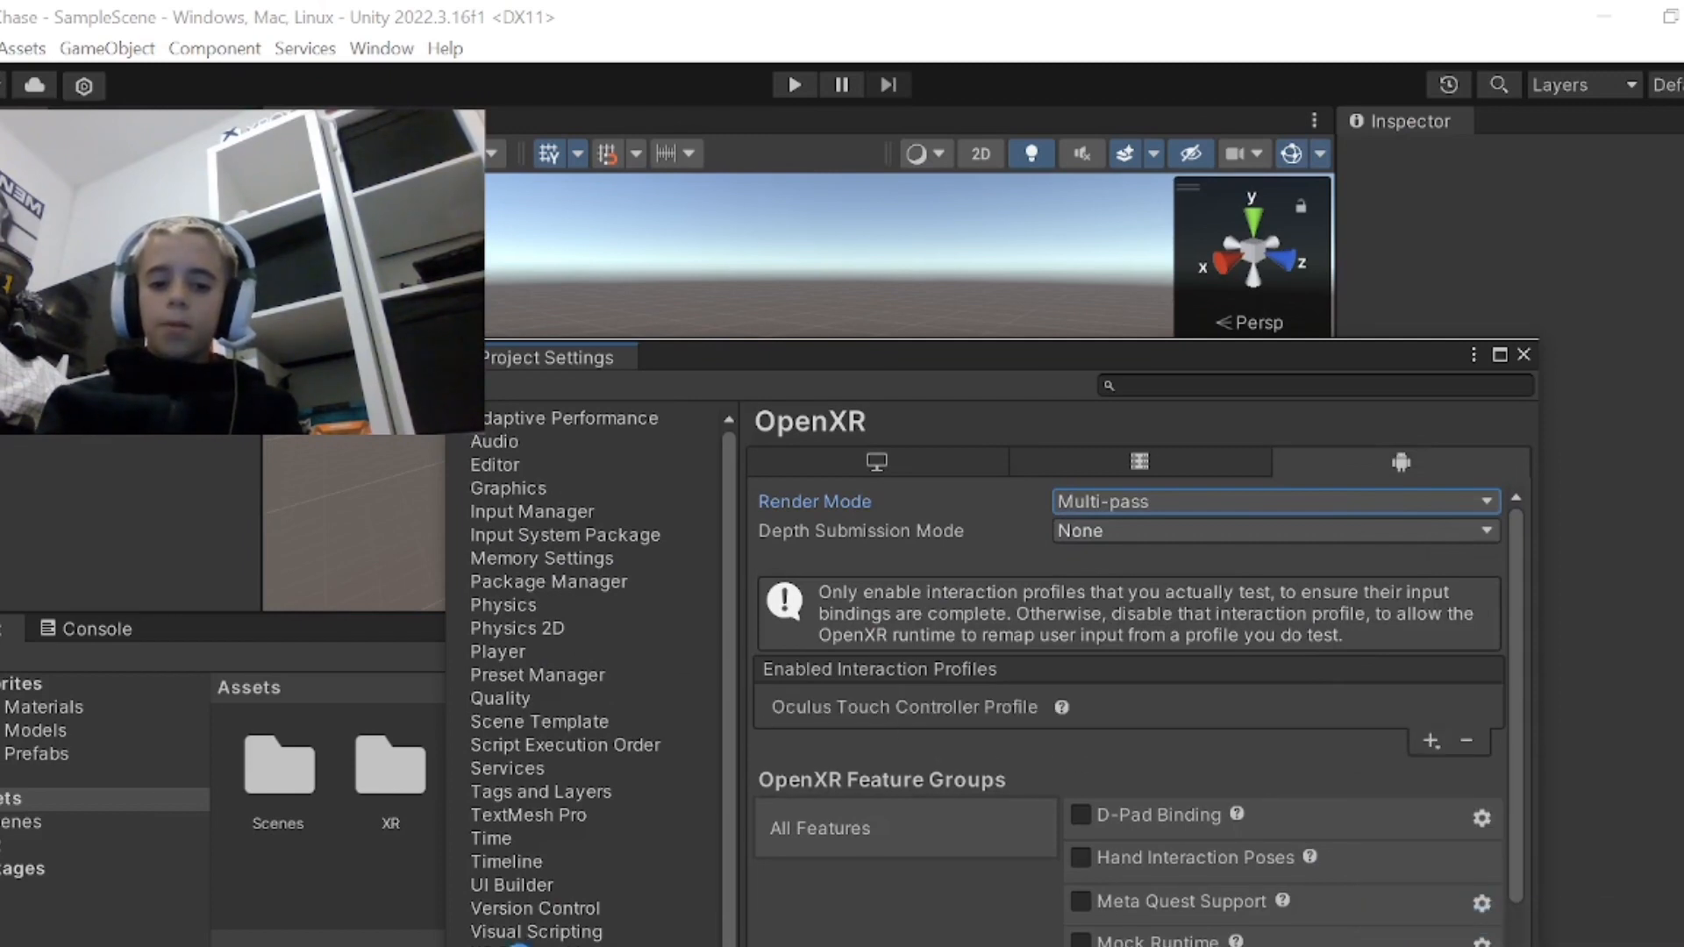
# - Enable the Oculus plug-in provider for Android and set the desktop Oculus Stereo Rendering Mode to Multi Pass
pyautogui.click(519, 946)
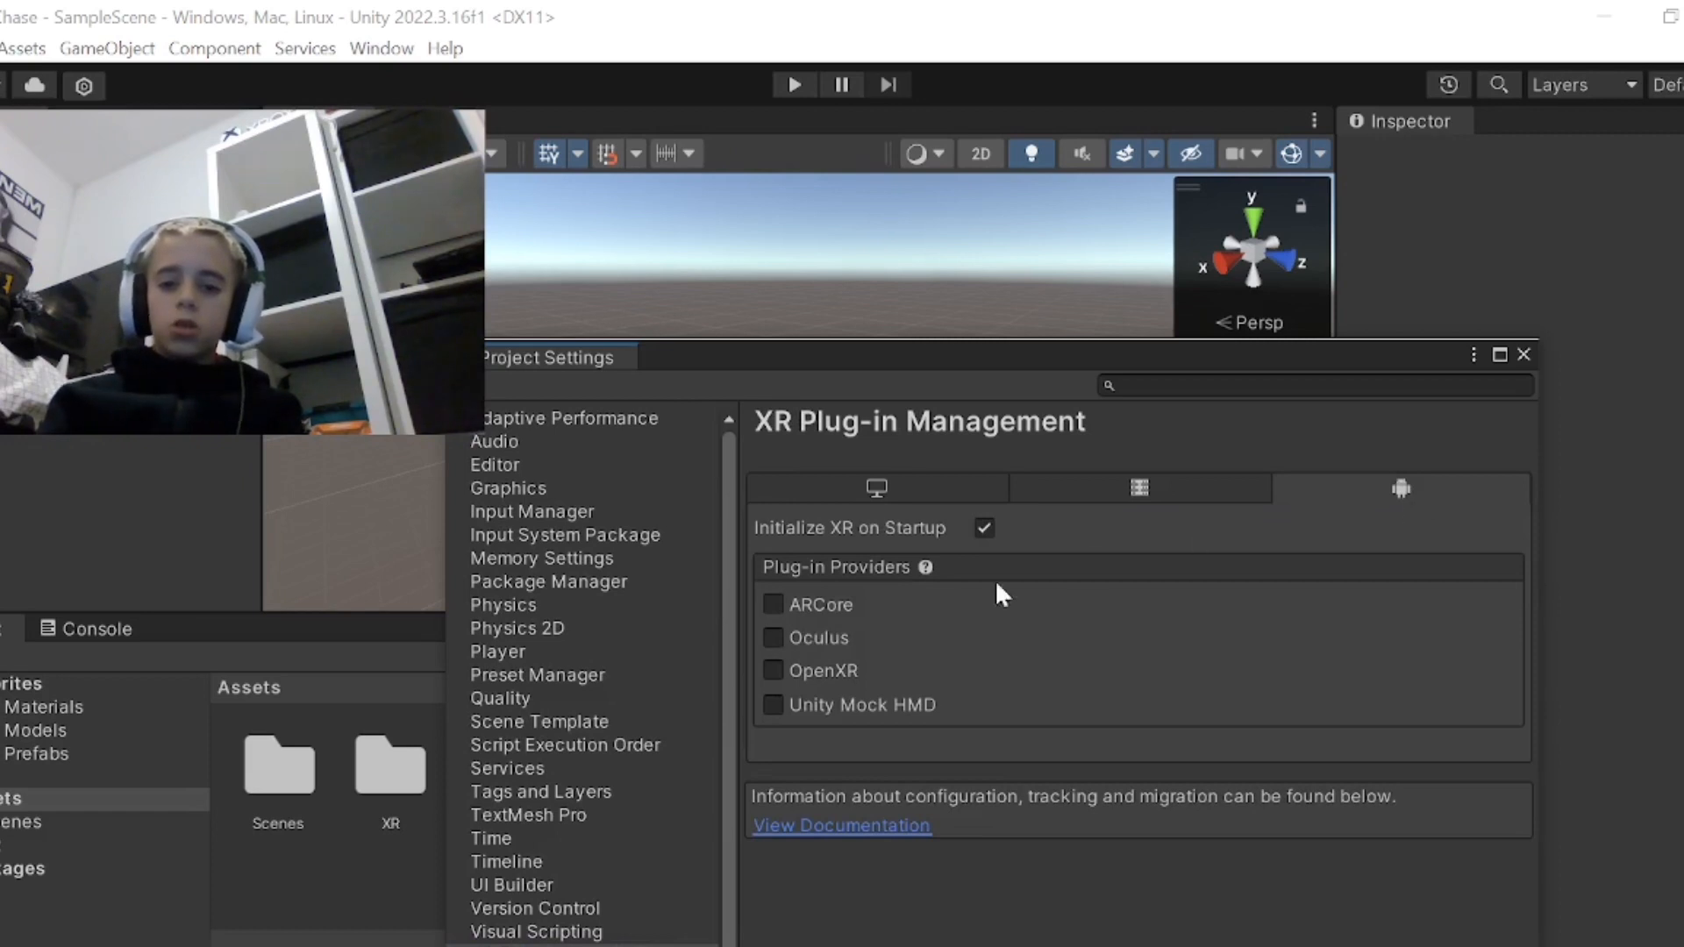
pyautogui.click(768, 637)
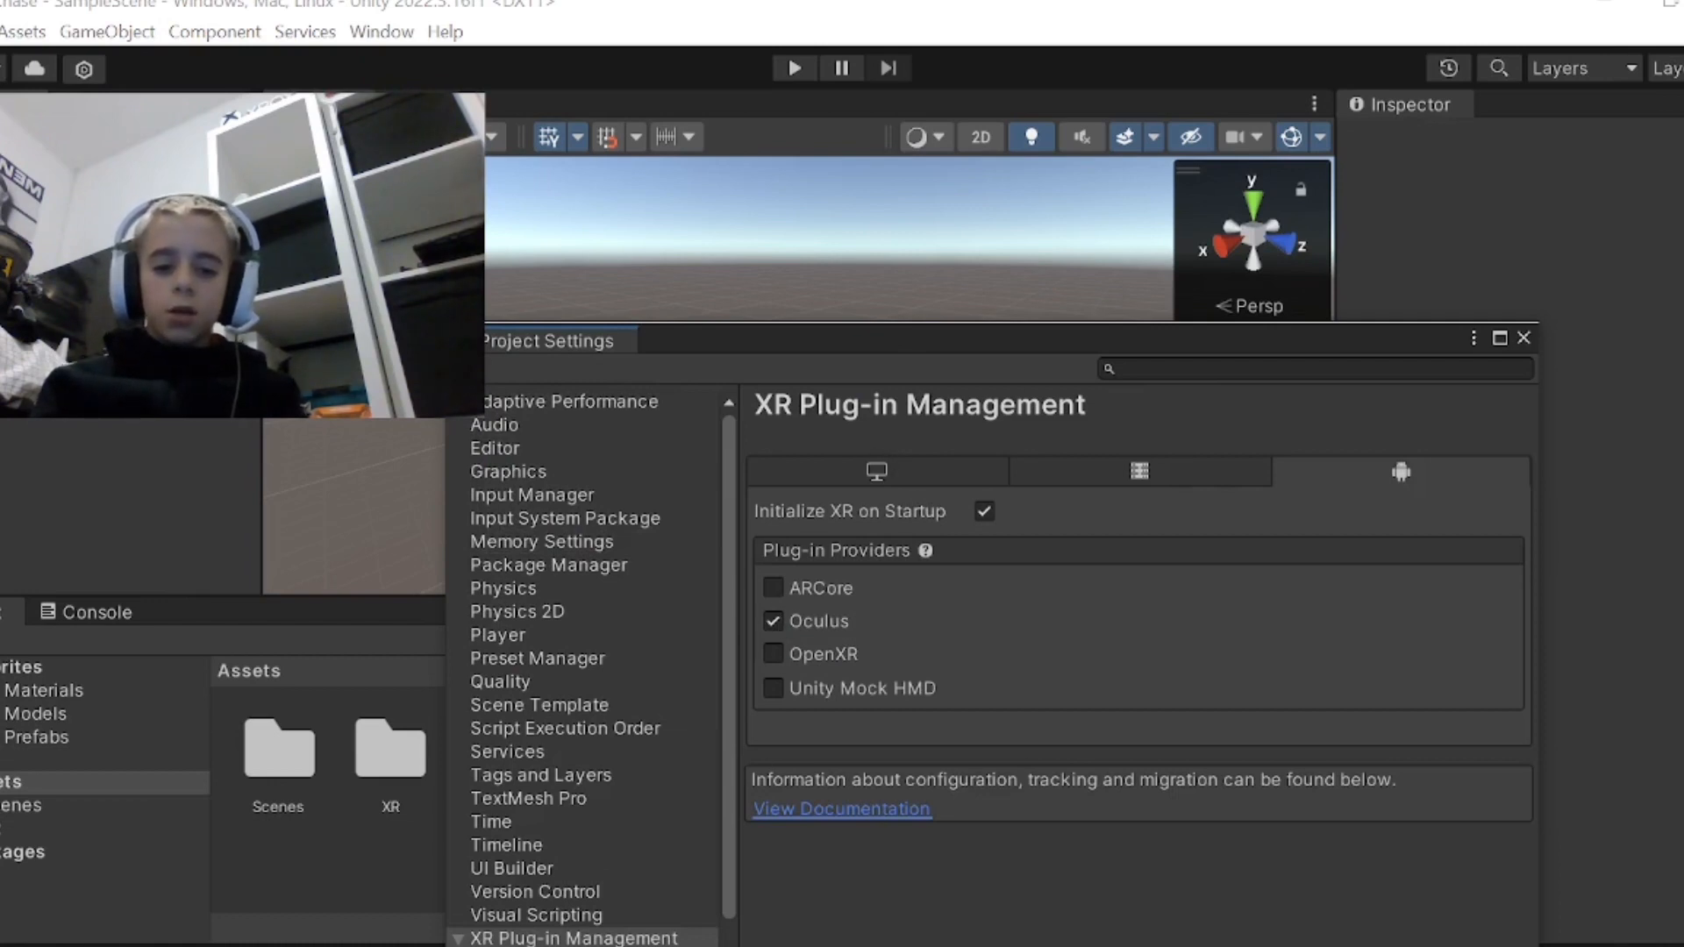
pyautogui.click(510, 946)
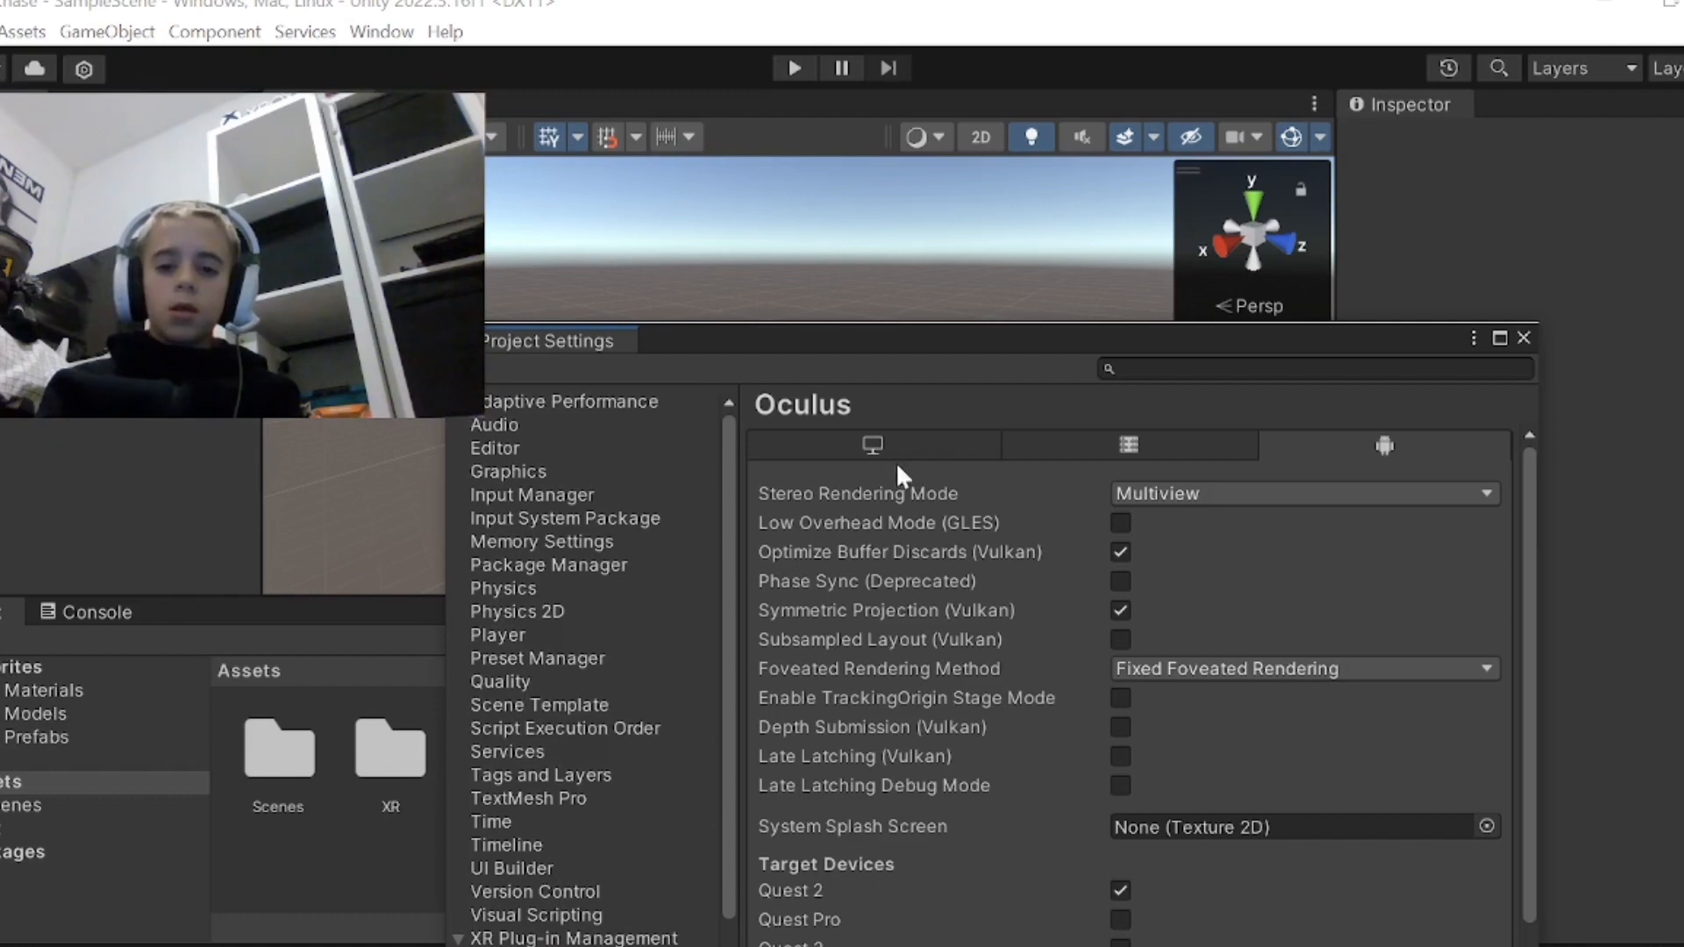
pyautogui.click(855, 435)
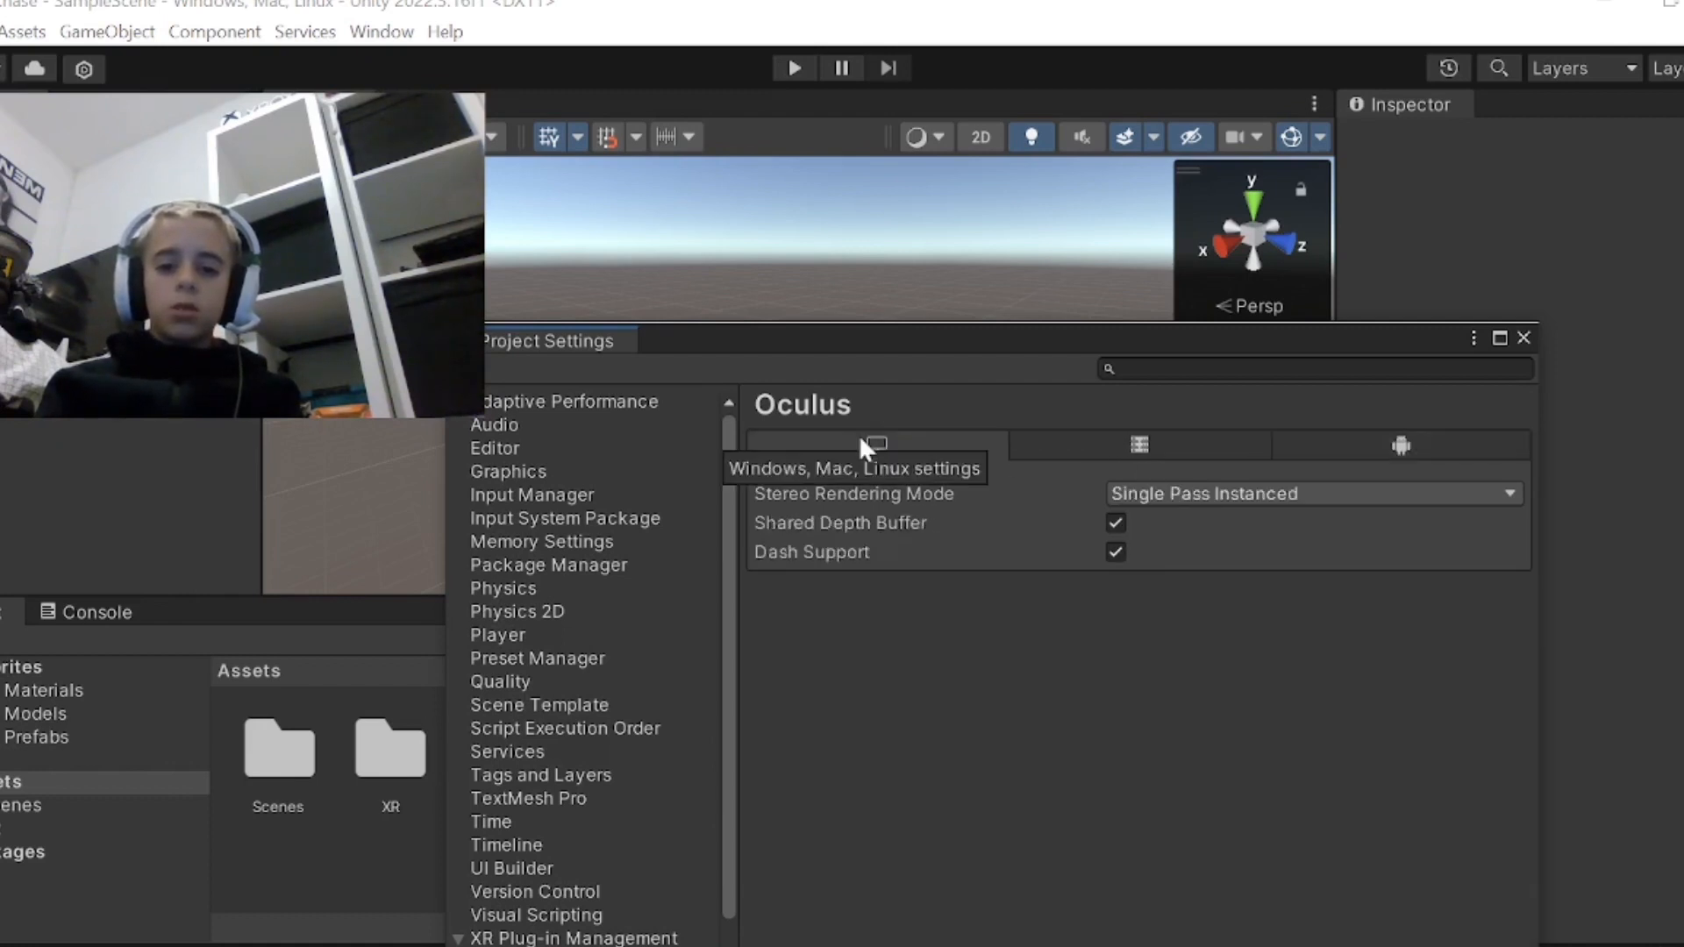
pyautogui.click(1114, 492)
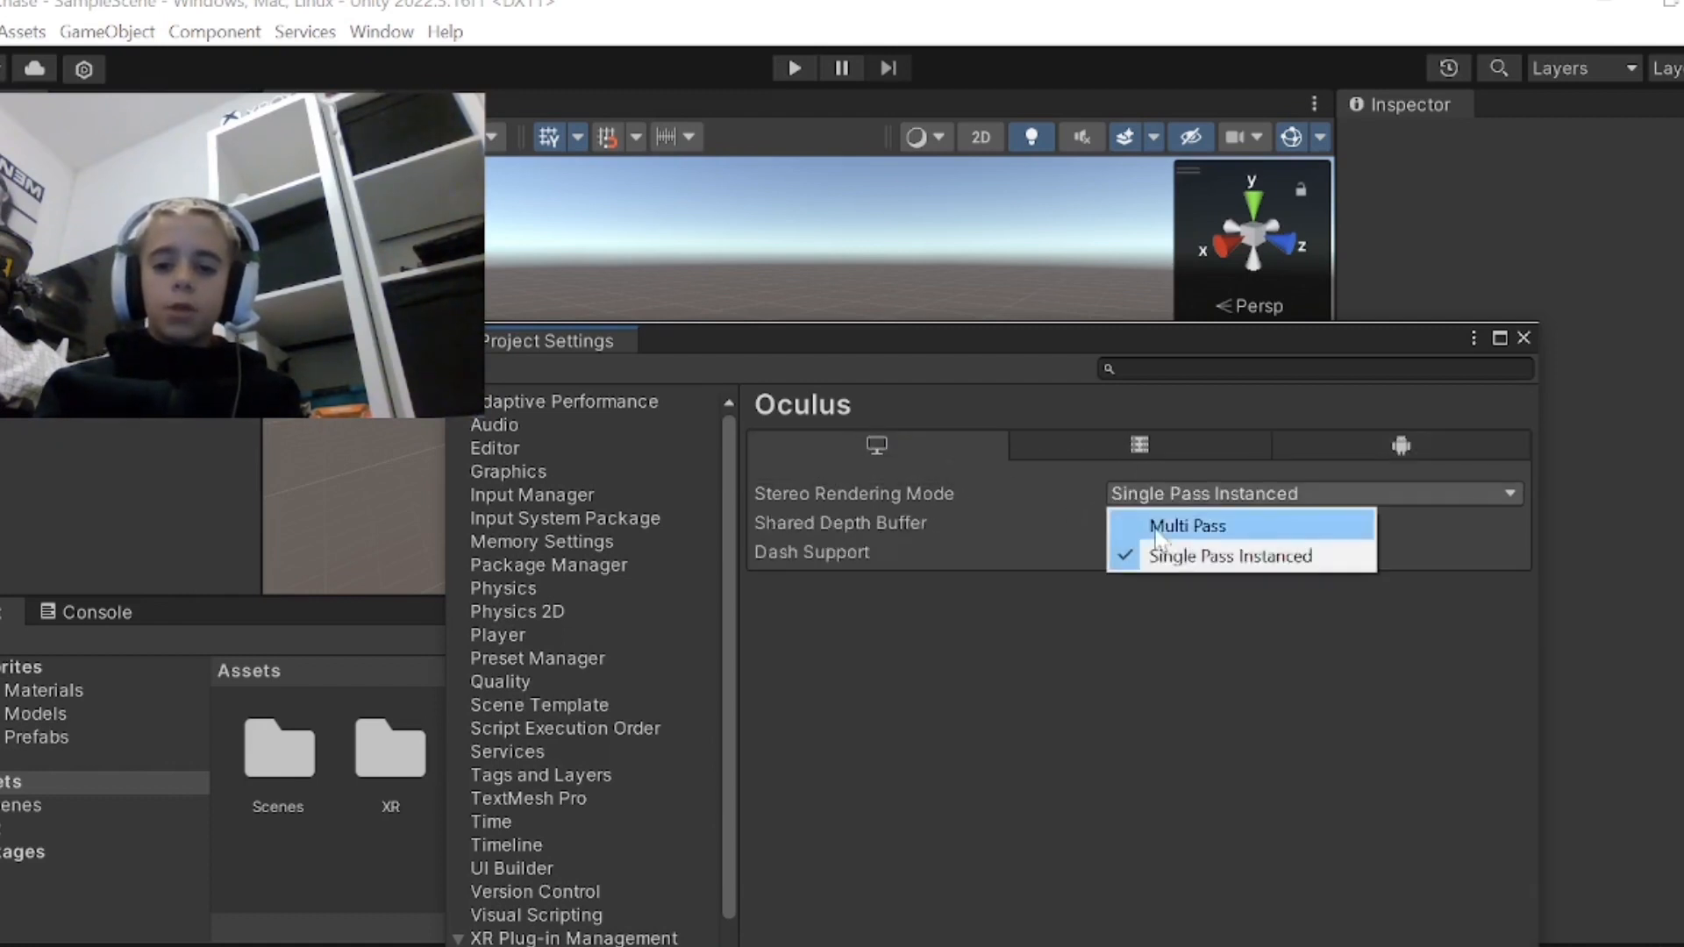
pyautogui.click(1159, 520)
# - Set the Android Oculus Stereo Rendering Mode to Multi Pass and enable Low Overhead Mode (GLES)
pyautogui.click(1318, 449)
pyautogui.click(1289, 497)
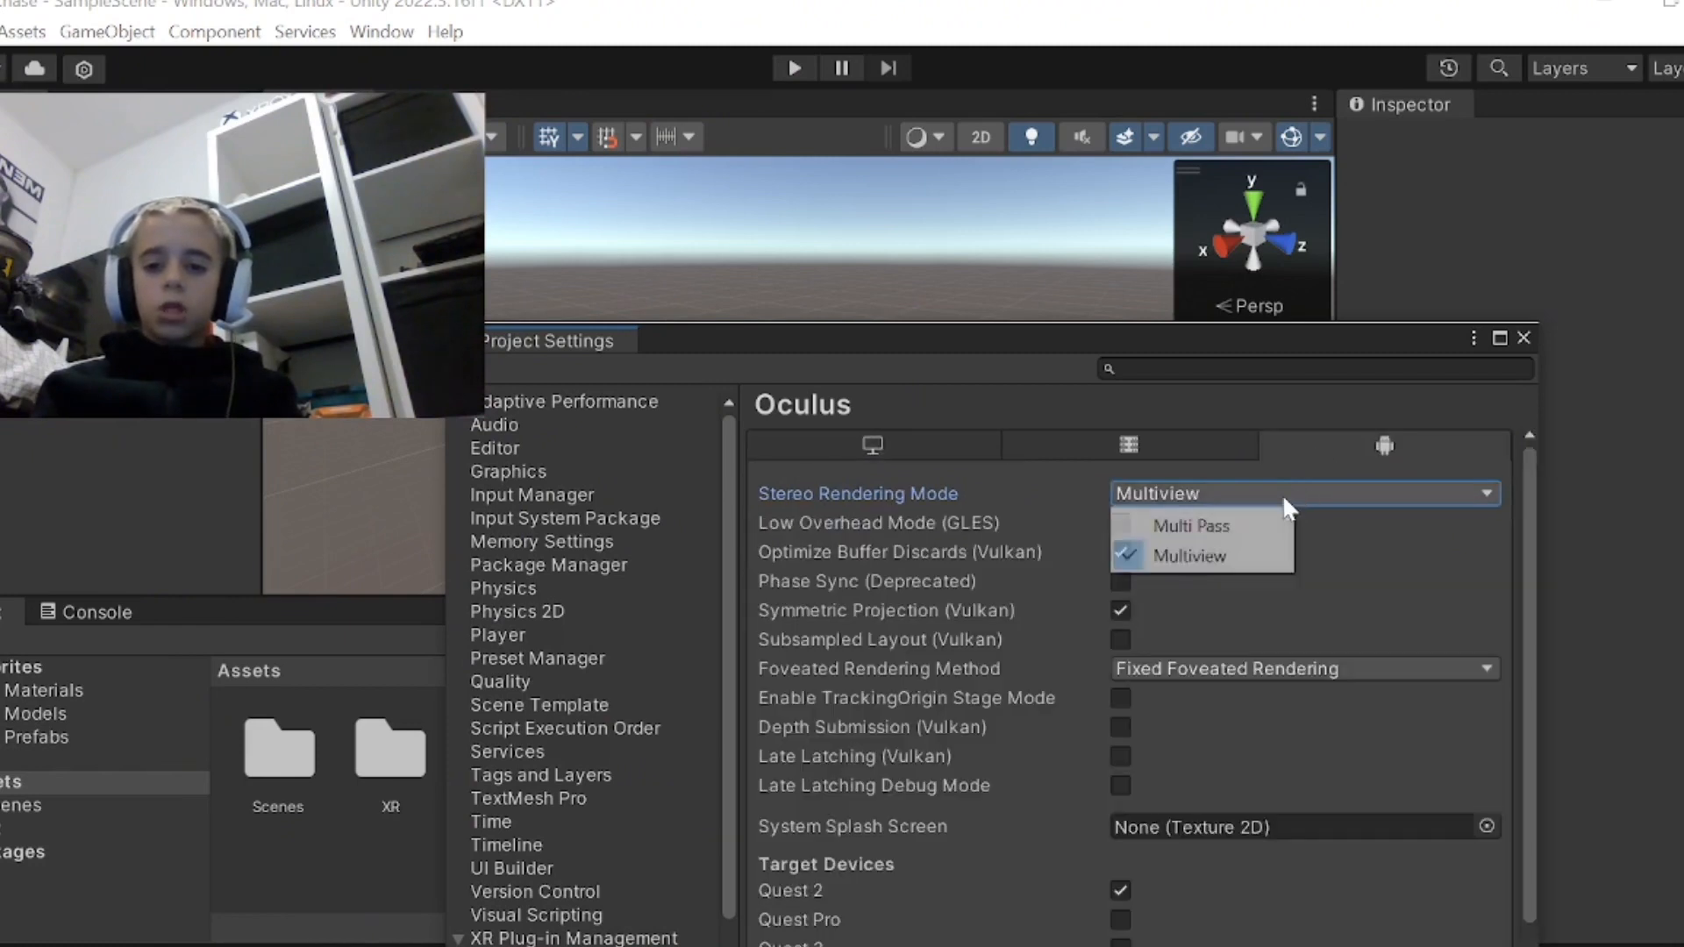
pyautogui.click(1278, 526)
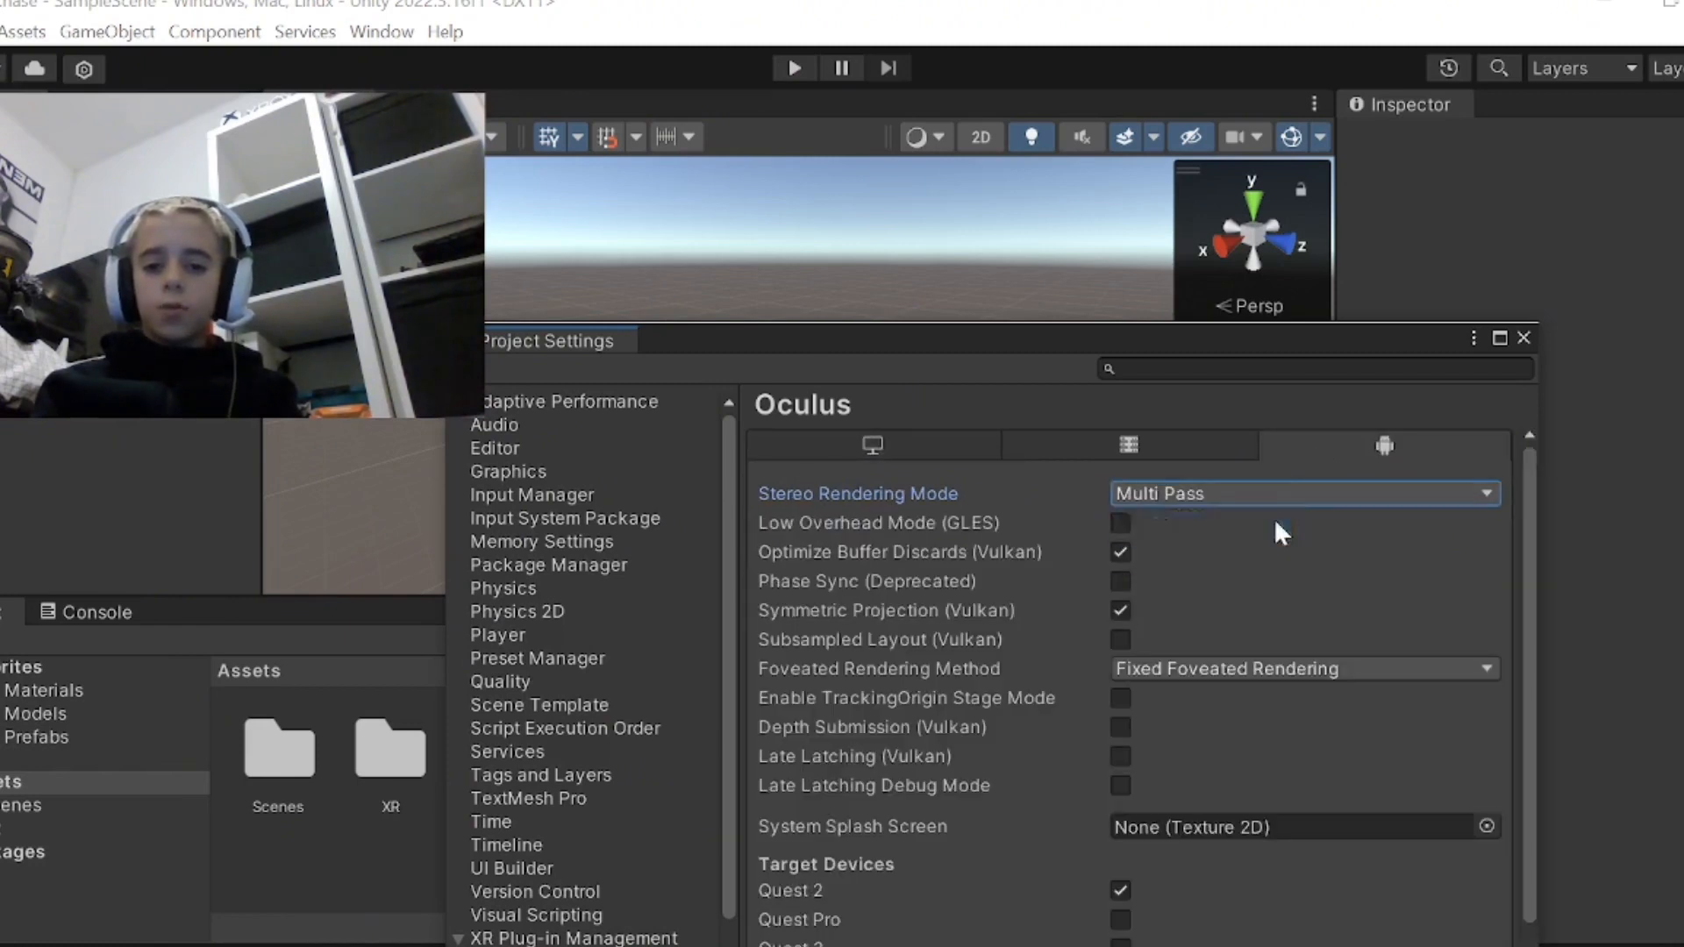
pyautogui.click(1119, 524)
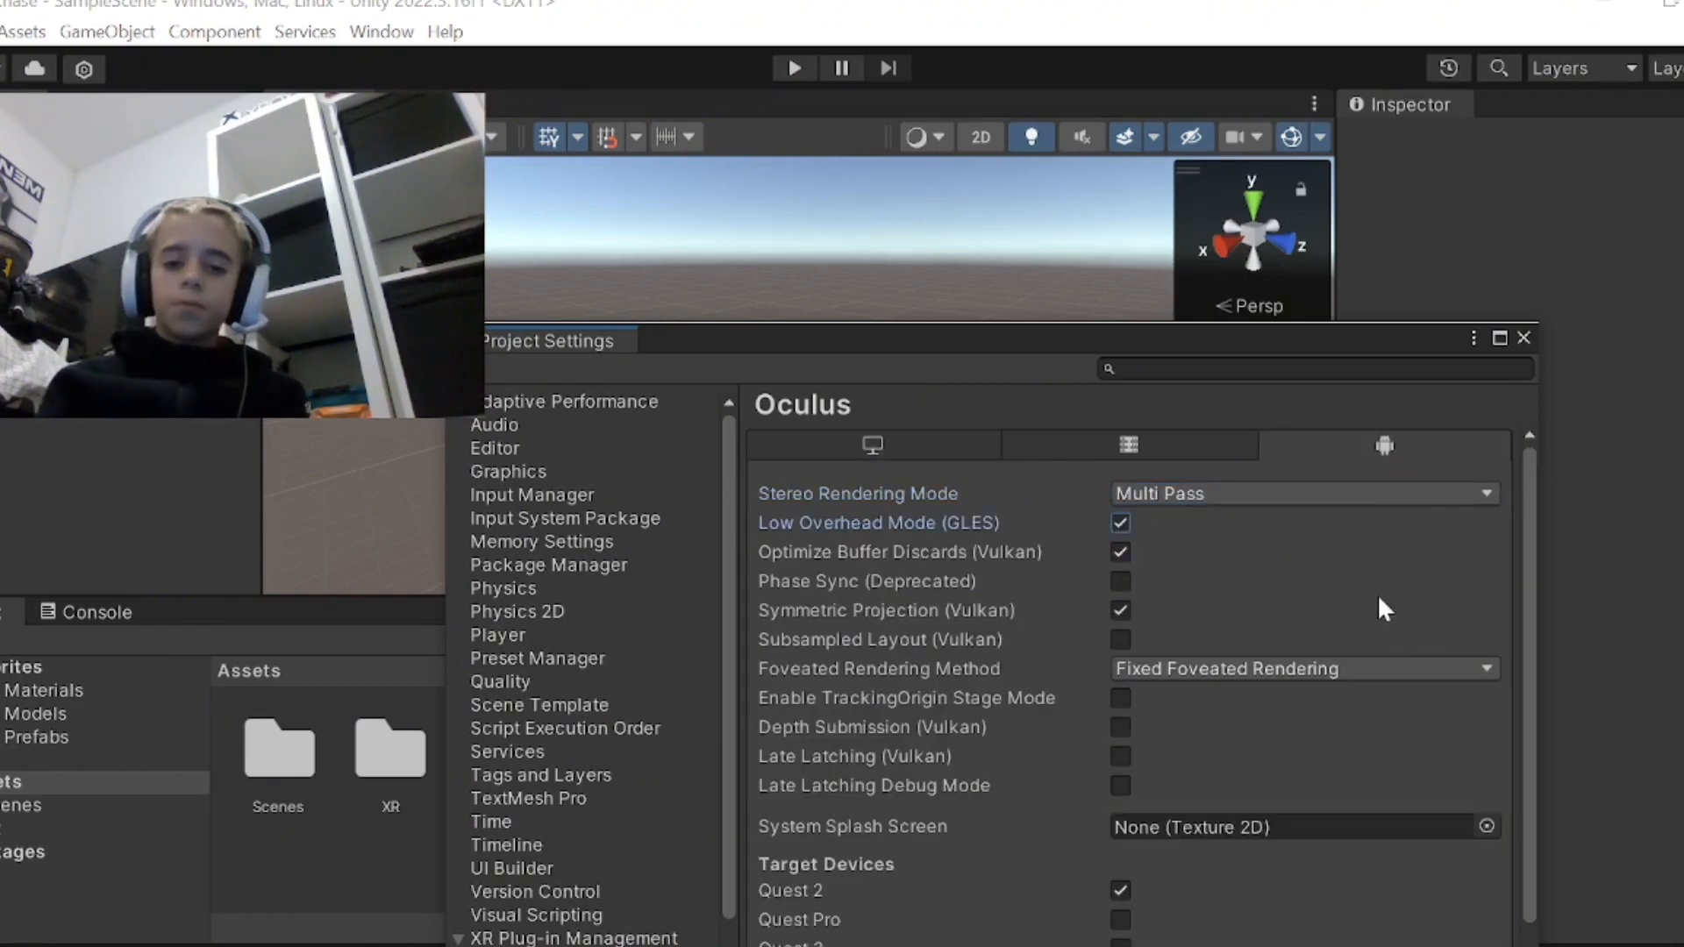
# - Add Quest Pro and Quest 3 to the Android Oculus target devices and close the project settings
pyautogui.scroll(-1, 1133, 709)
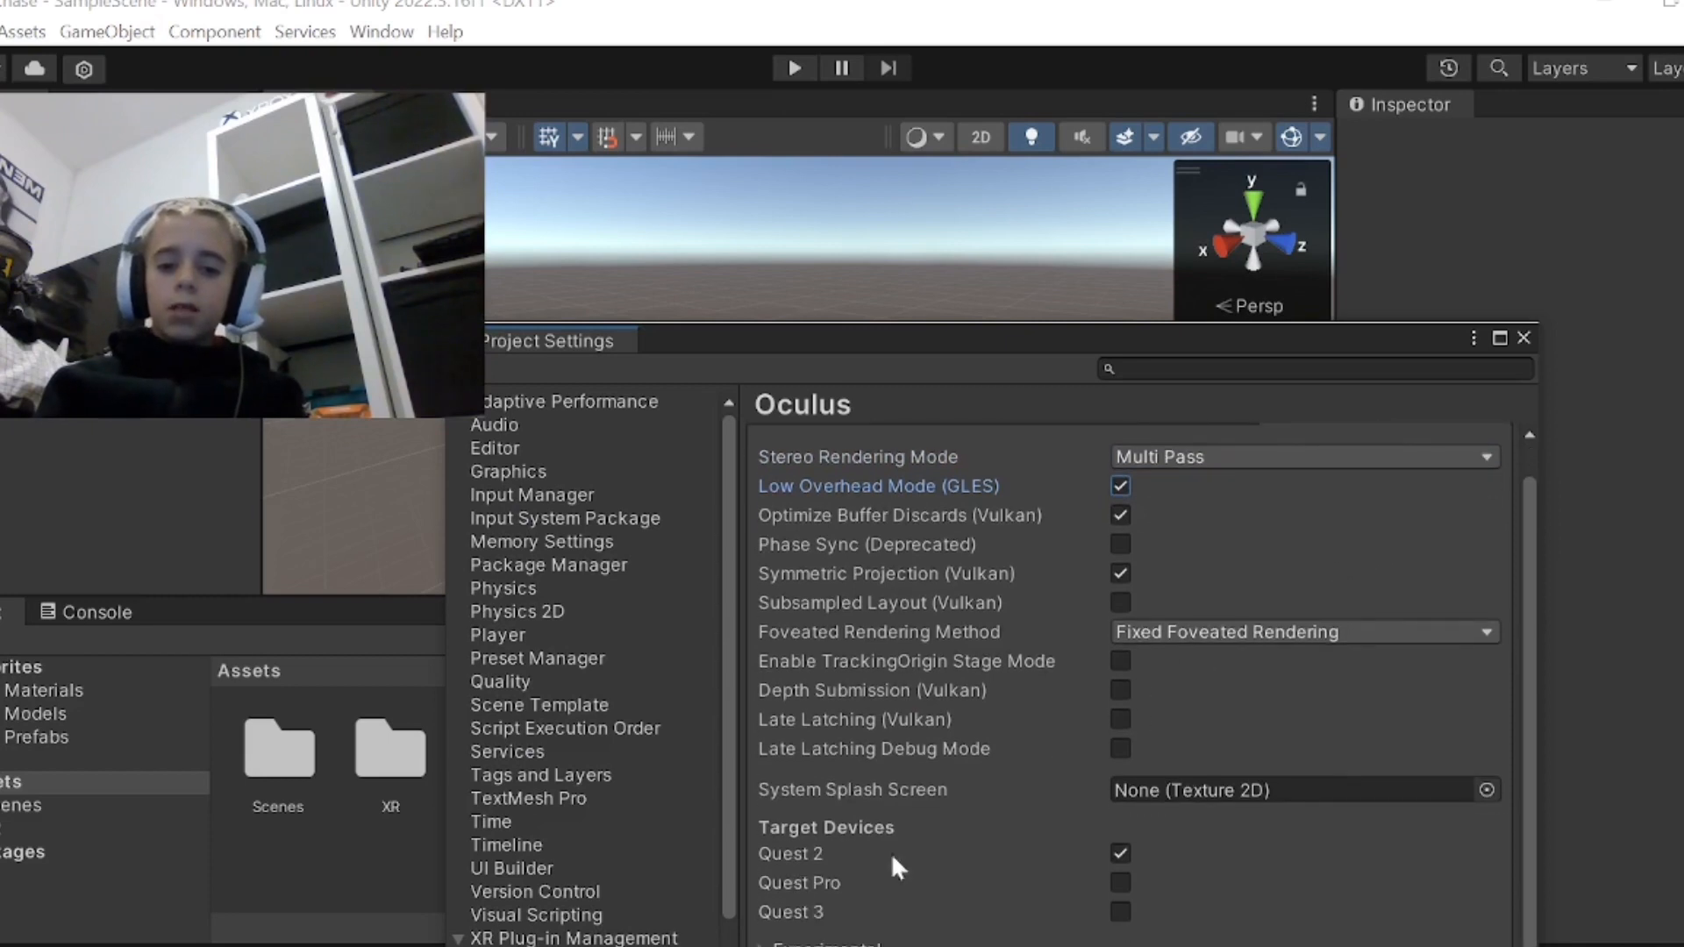
pyautogui.click(1121, 881)
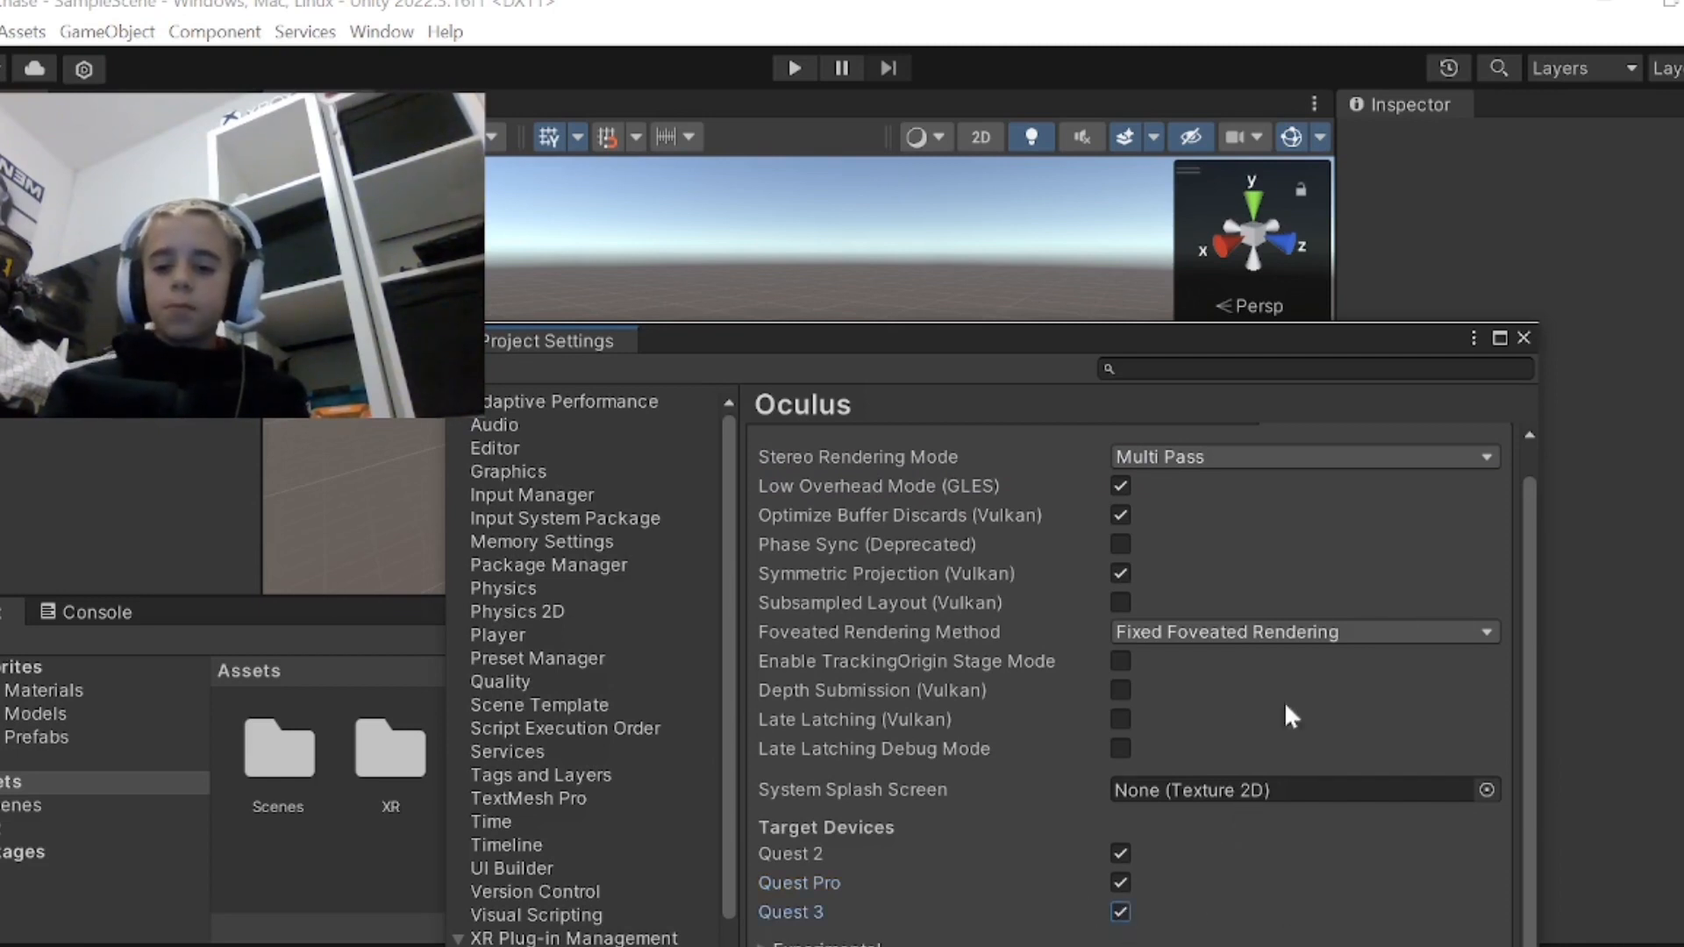
pyautogui.click(1523, 338)
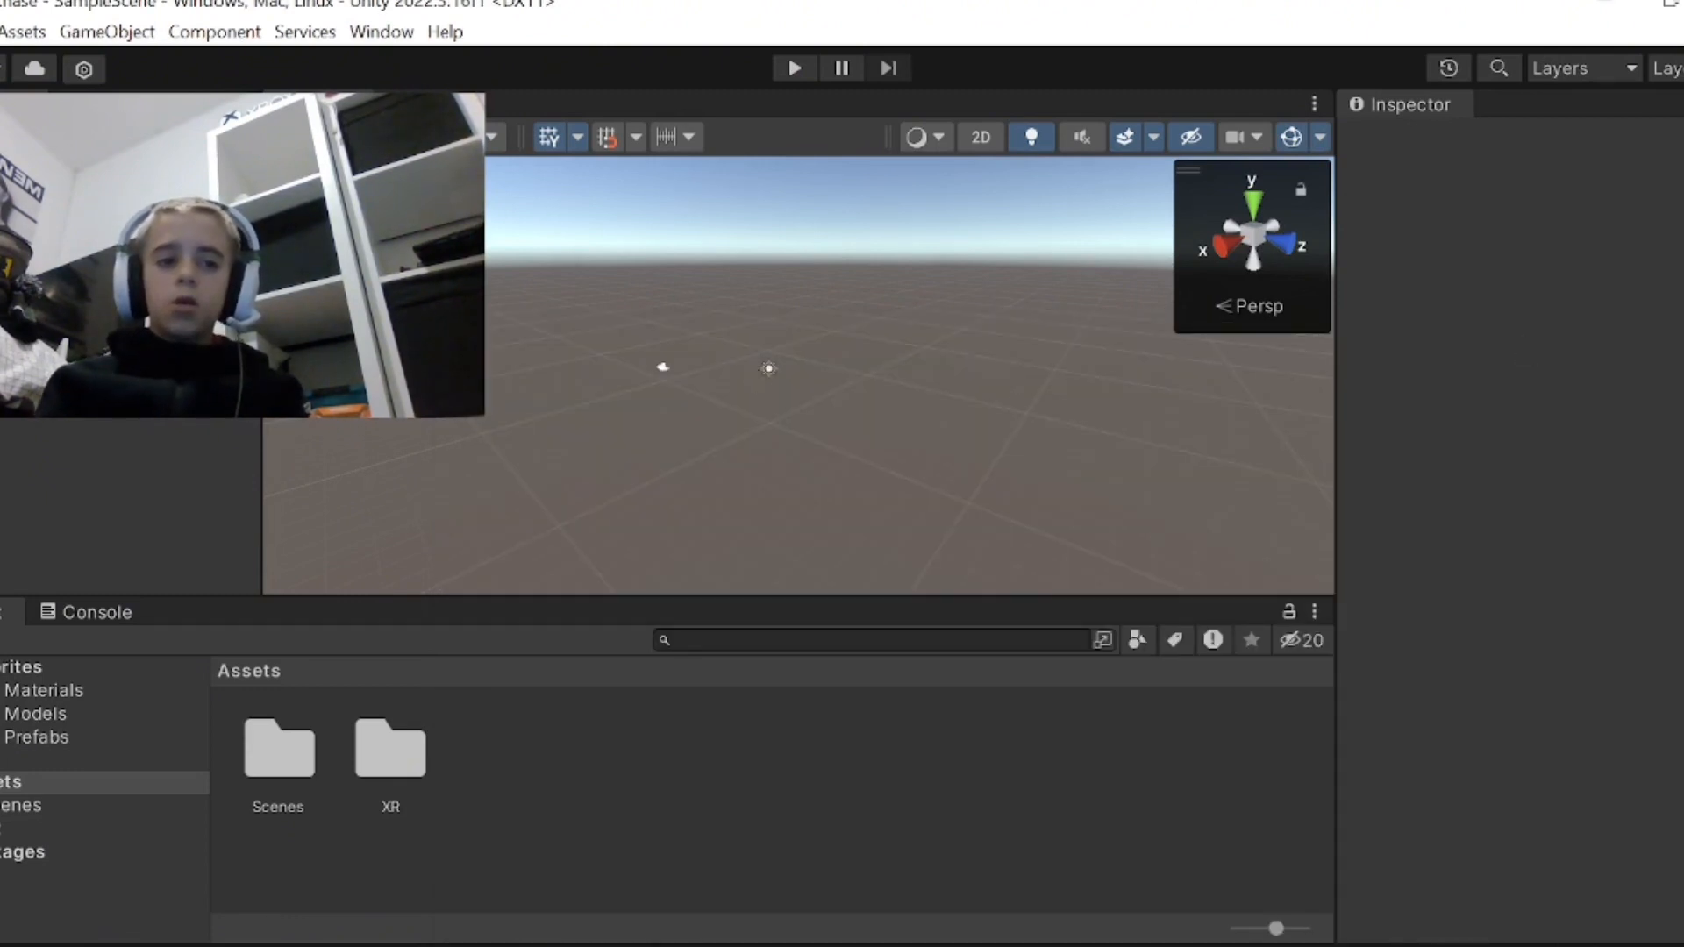
# - Open the Package Manager and add the package com.unity.xr.interaction.toolkit from a git URL
pyautogui.click(0, 32)
pyautogui.click(52, 359)
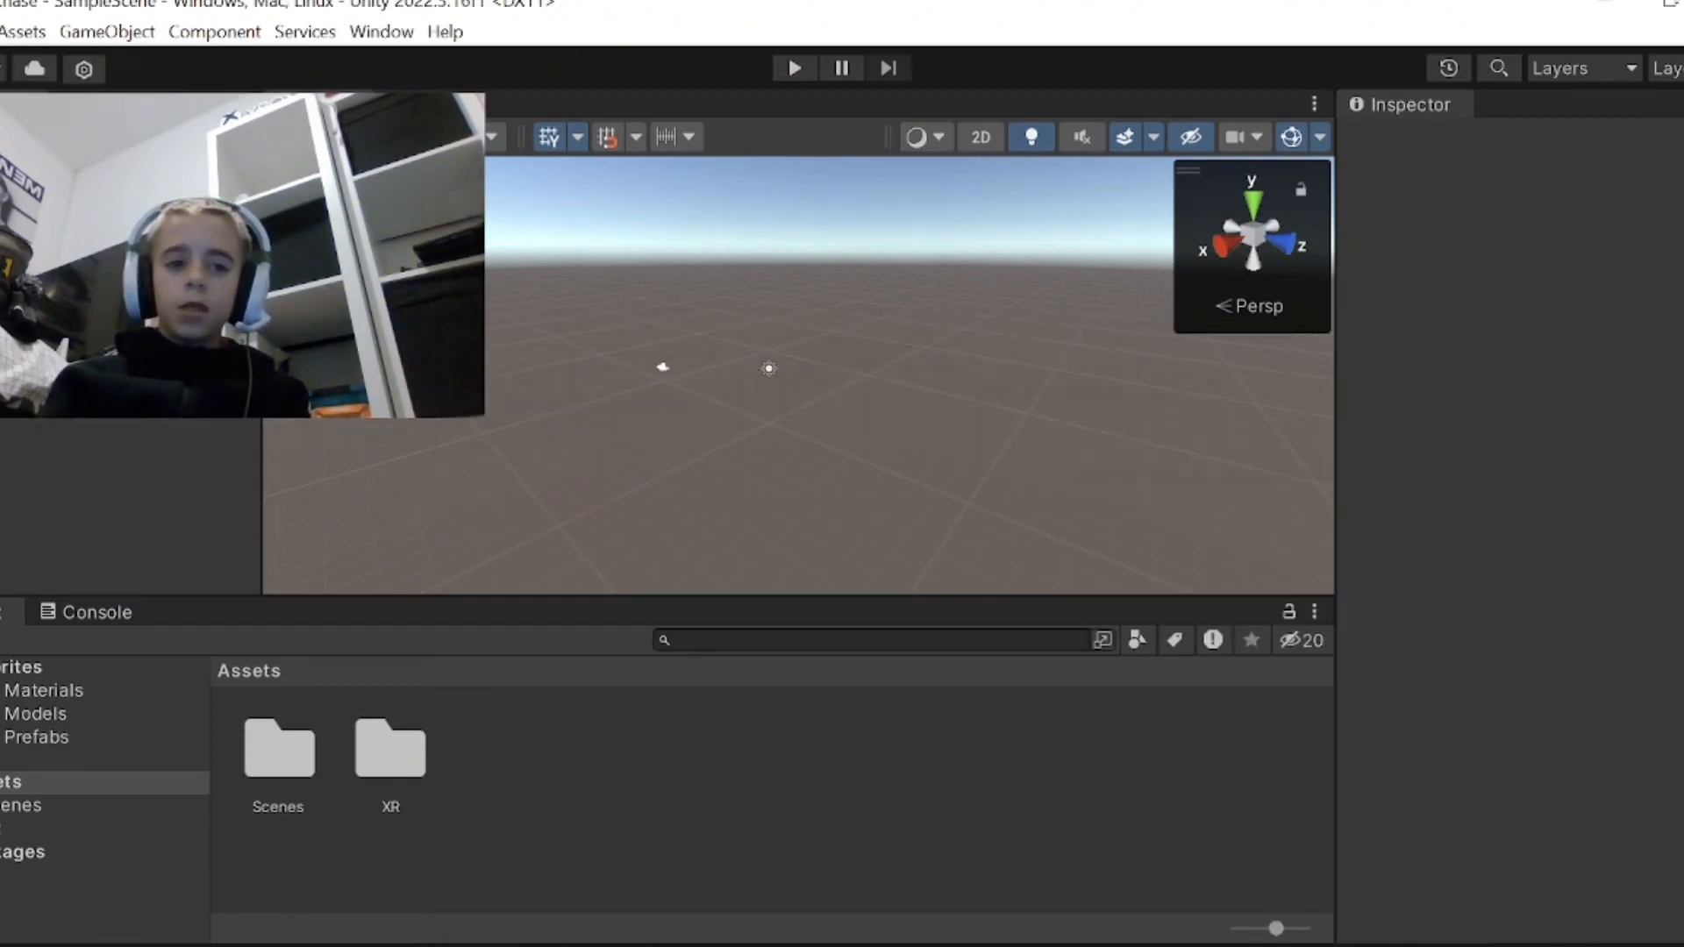
pyautogui.click(381, 31)
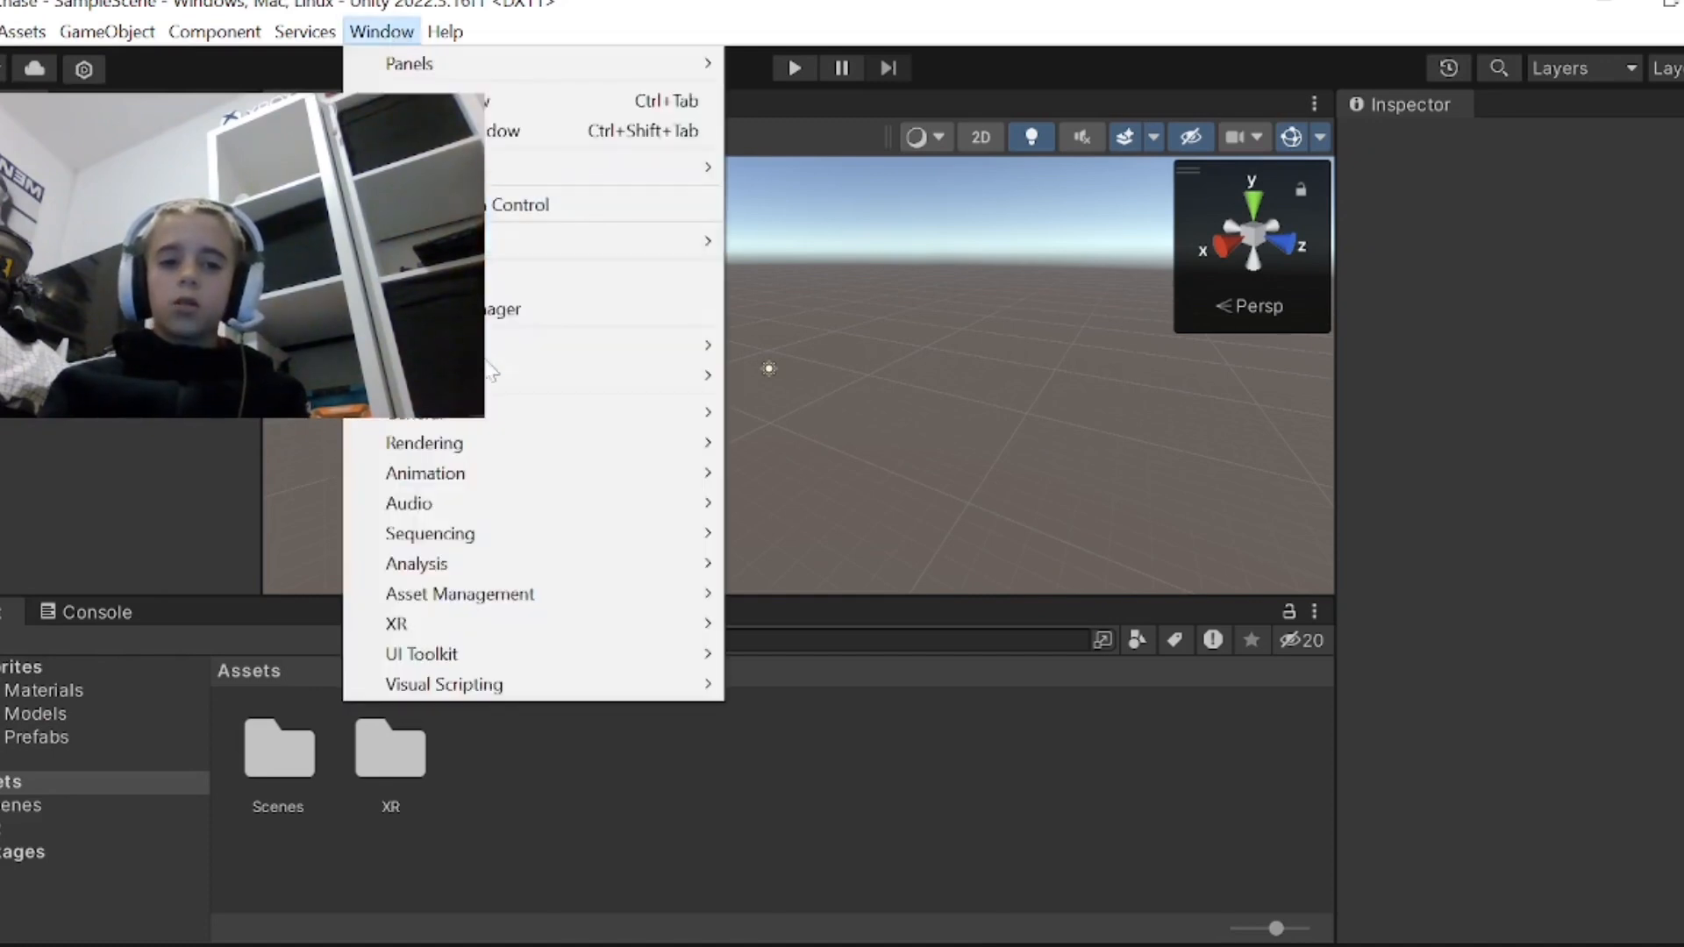
pyautogui.click(421, 309)
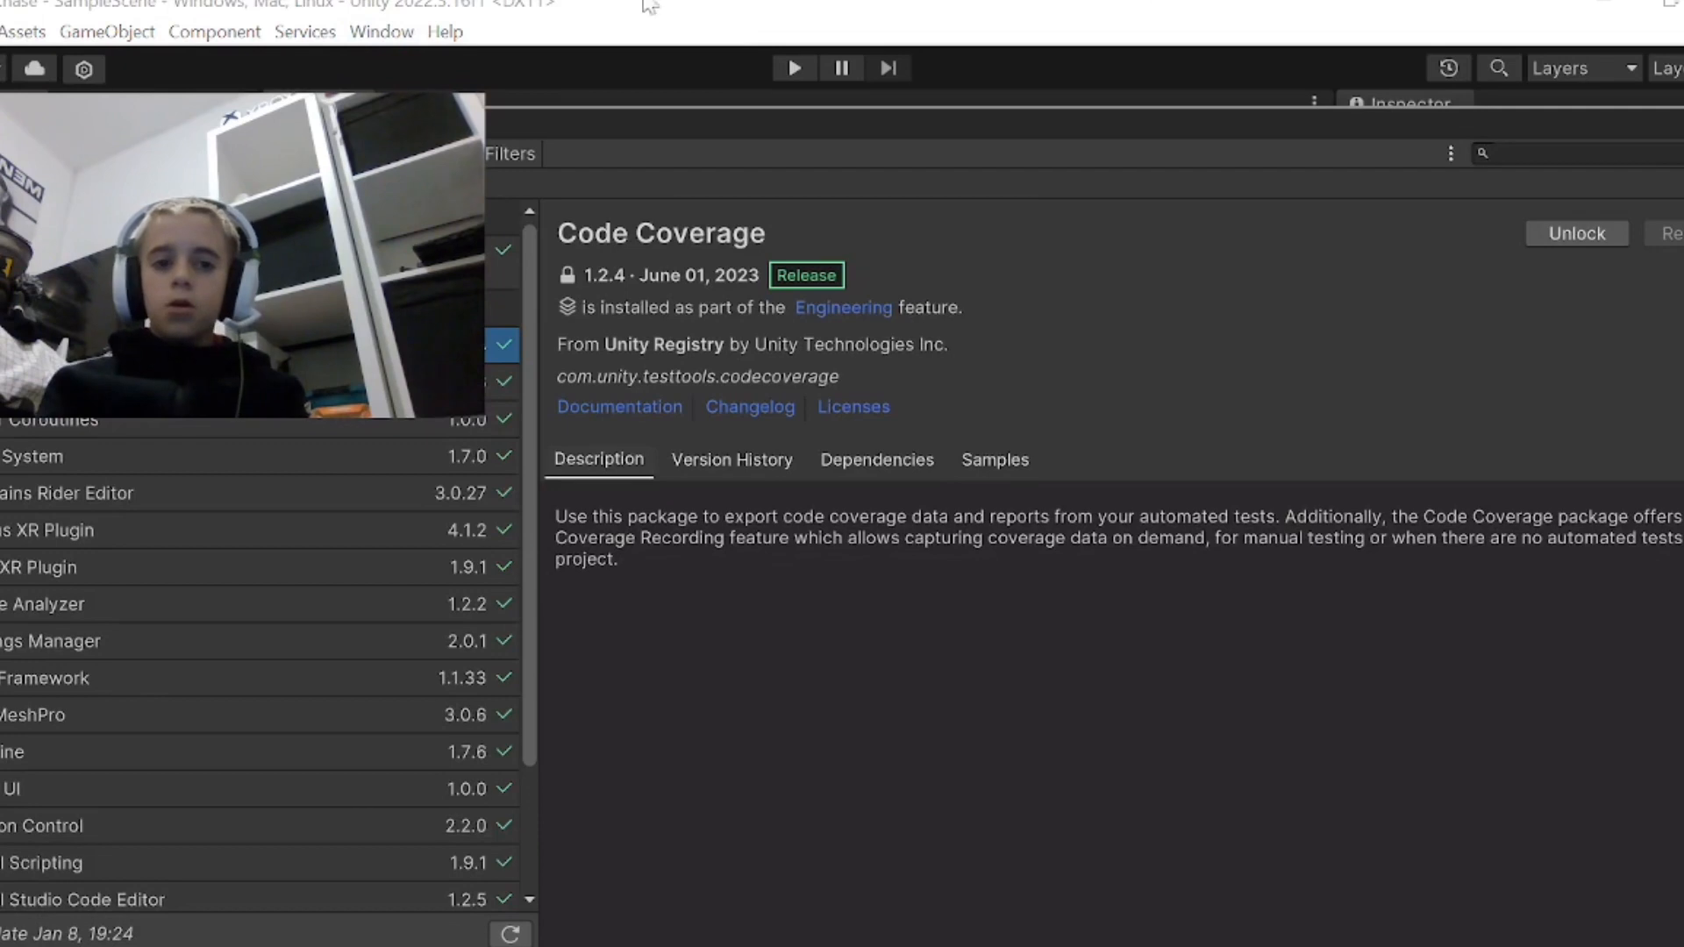
pyautogui.click(378, 33)
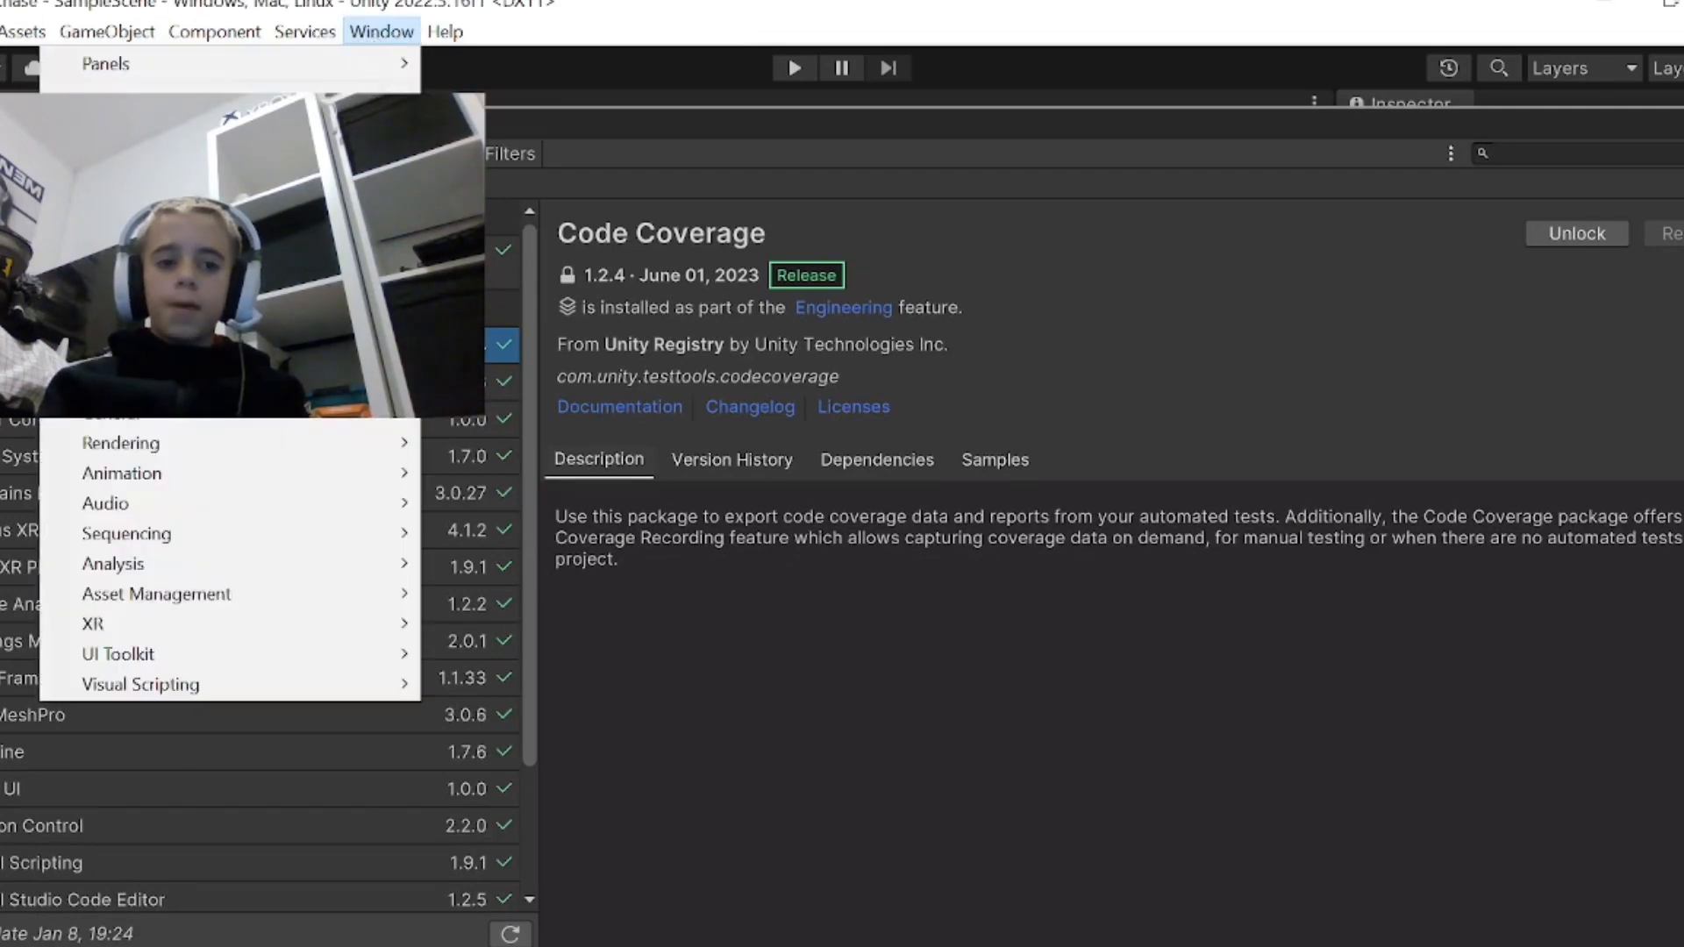
pyautogui.click(808, 596)
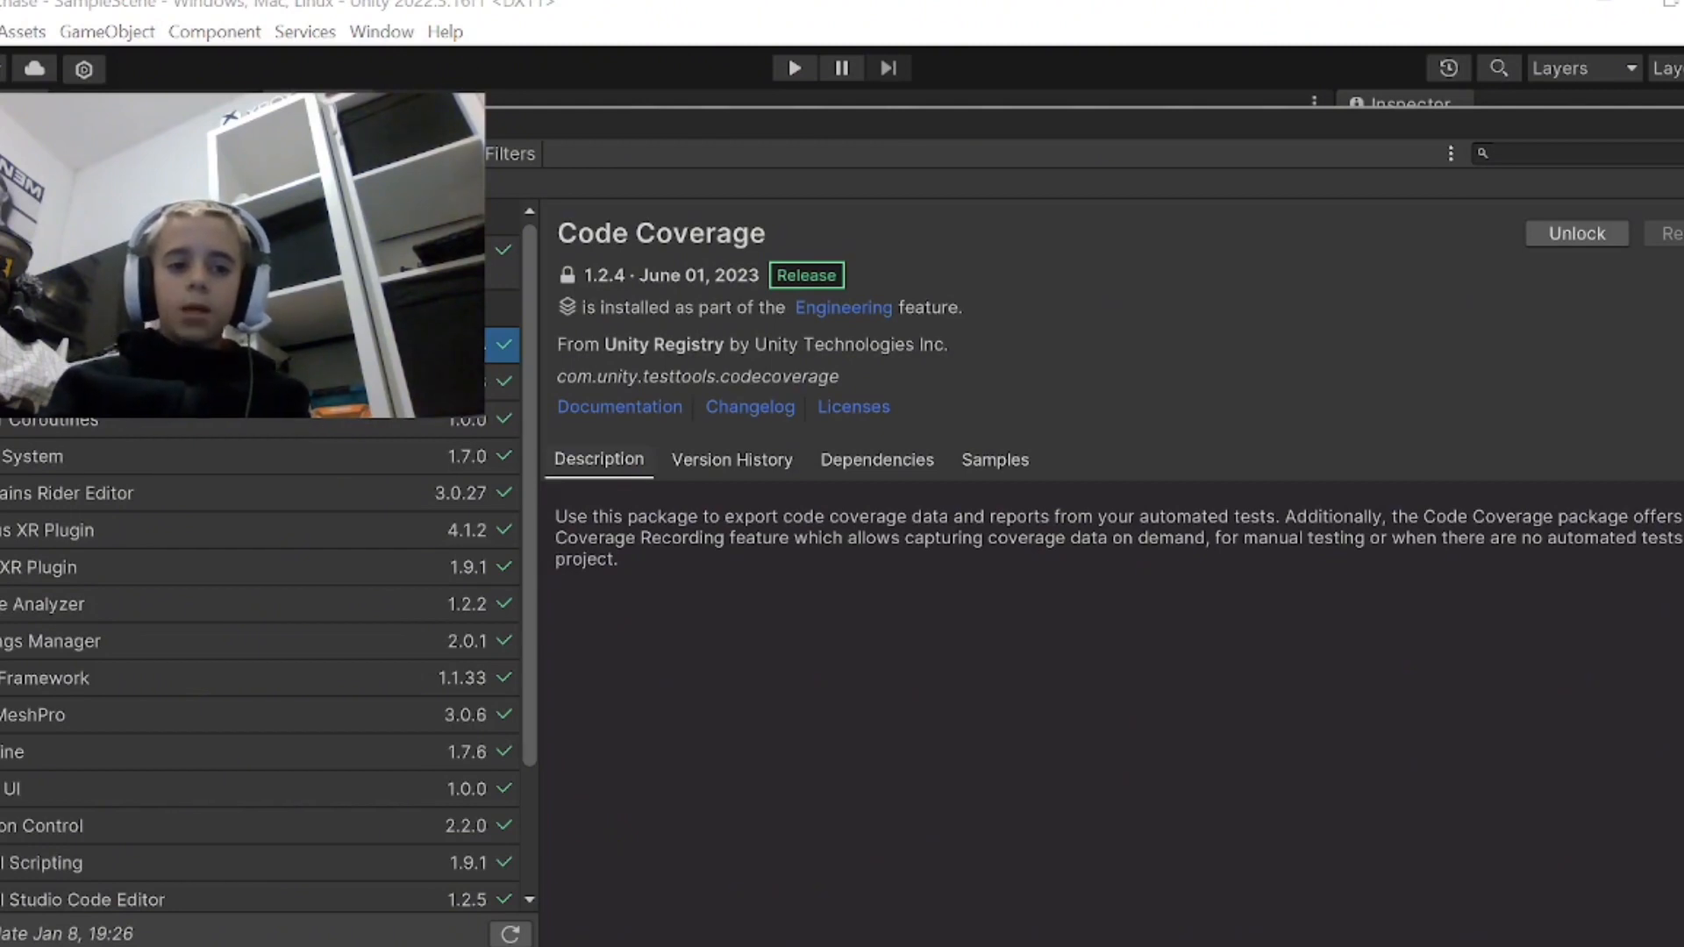
pyautogui.click(62, 239)
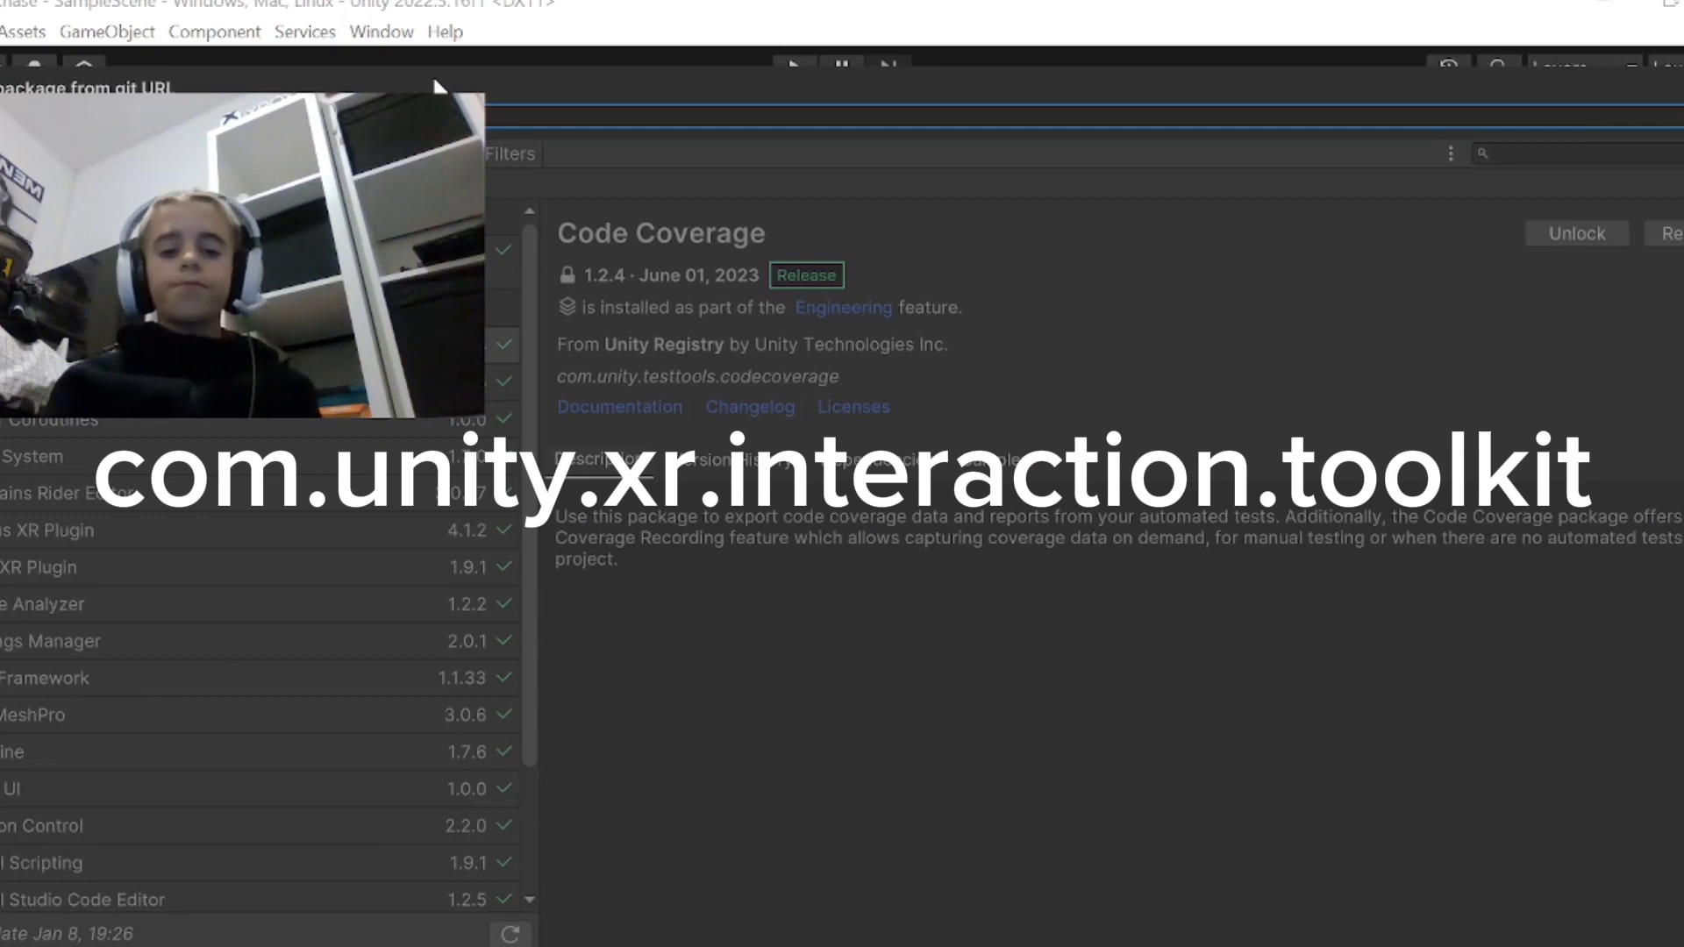
pyautogui.click(1580, 122)
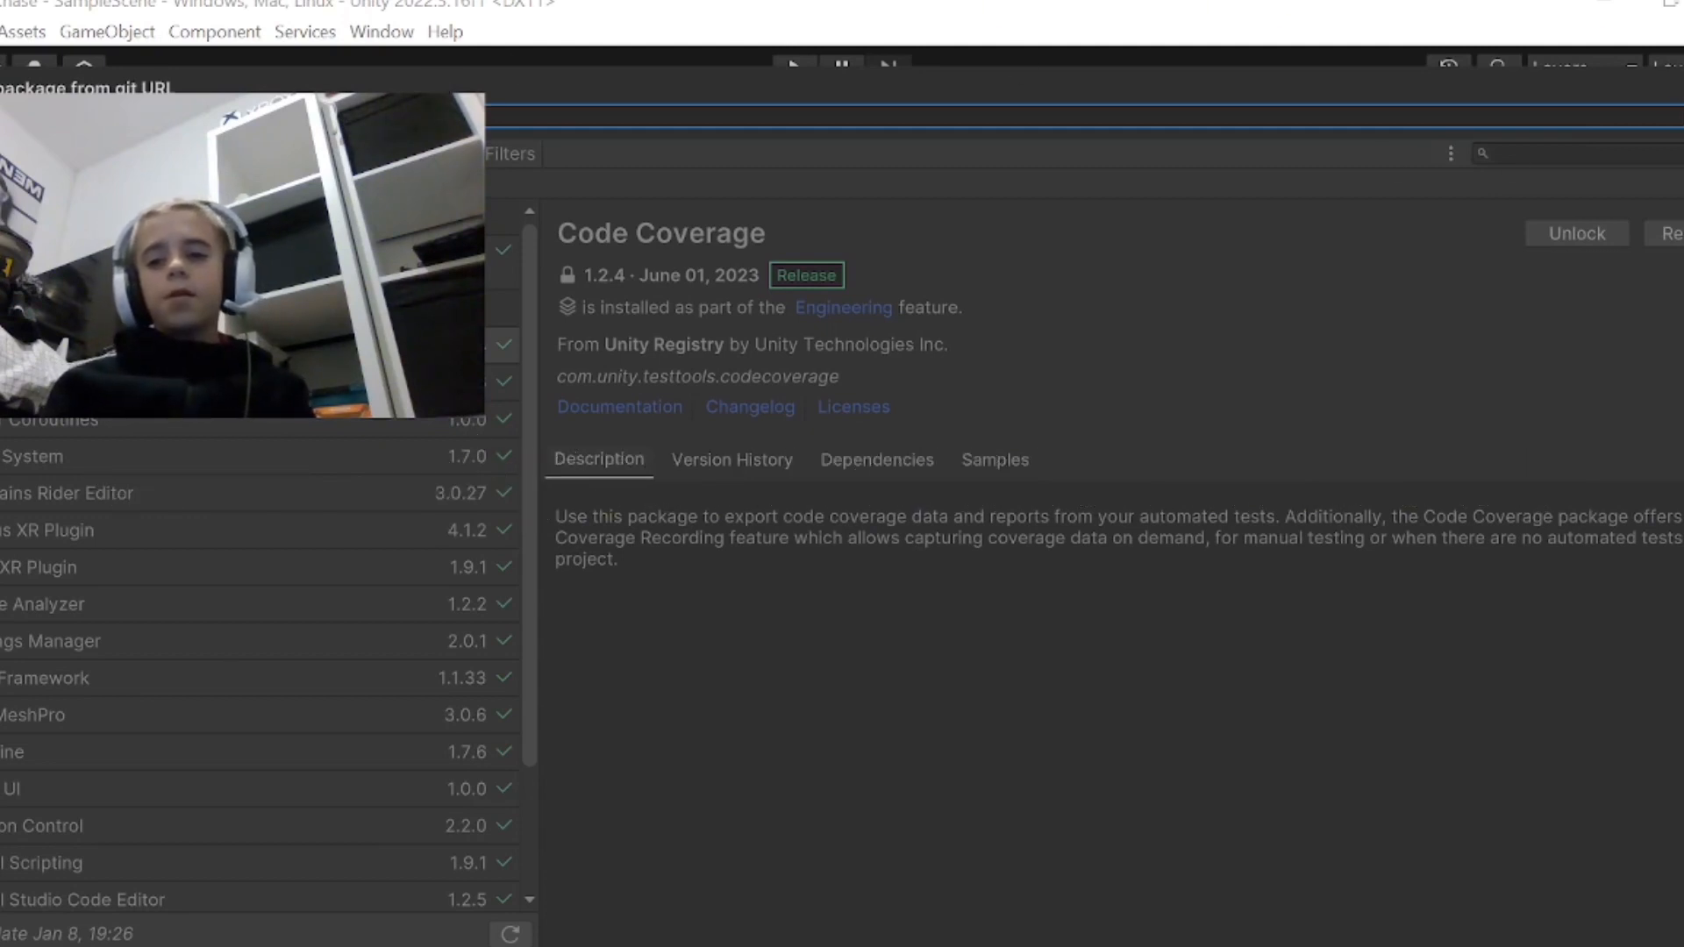
pyautogui.press('Return')
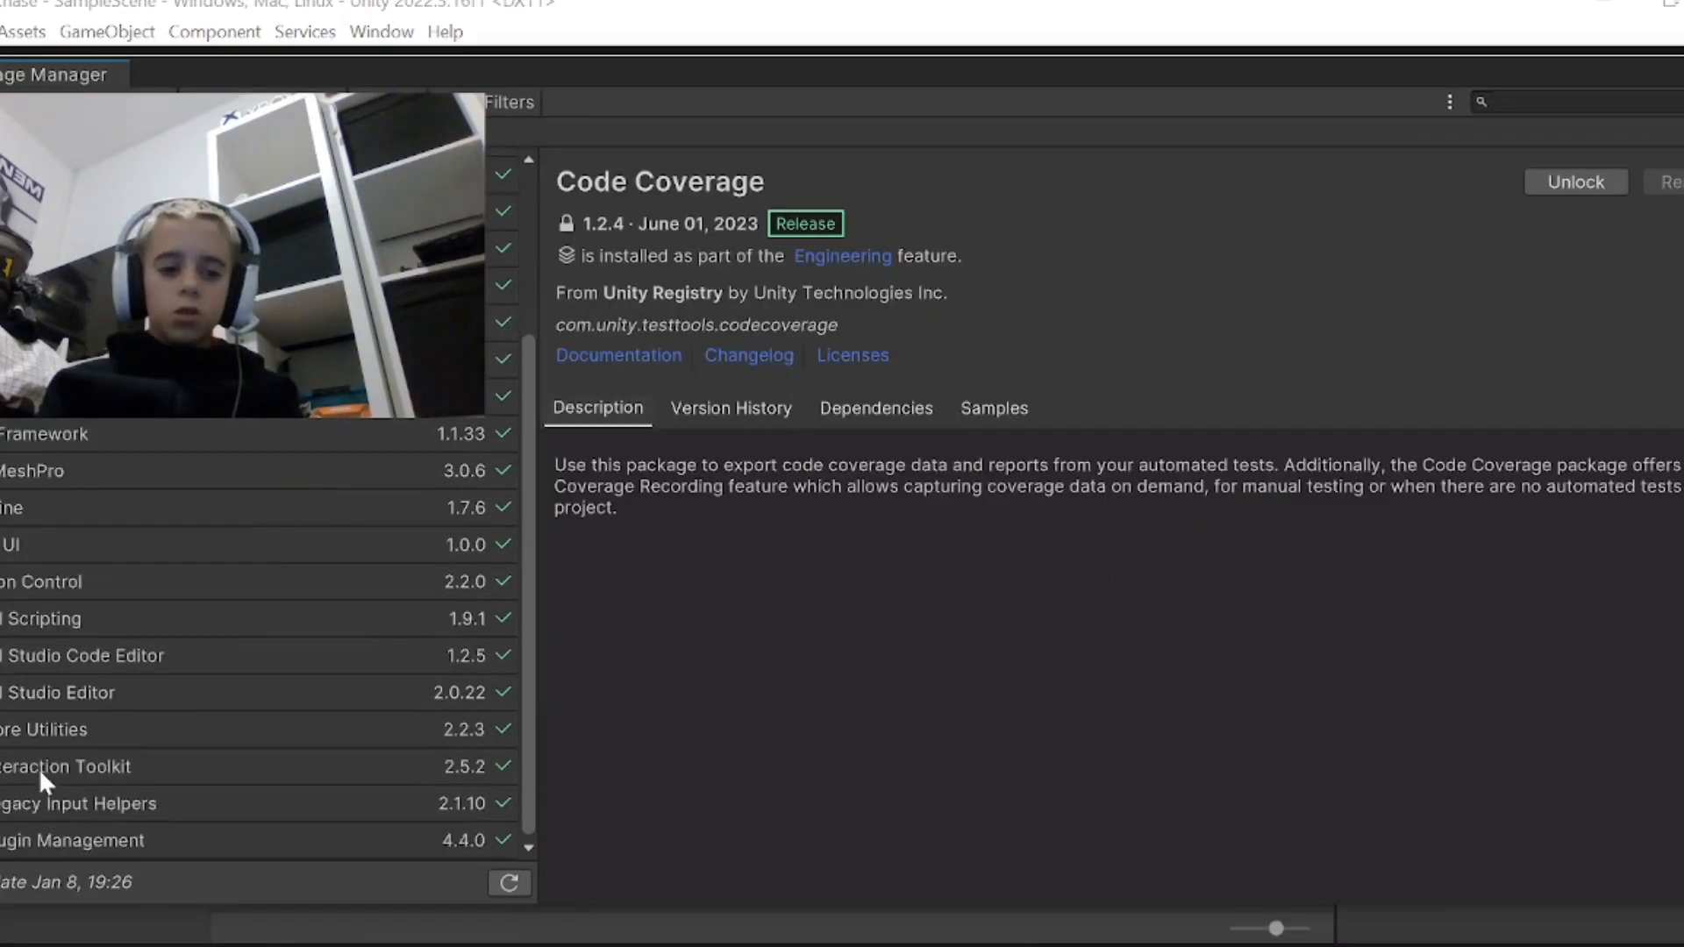
# - Import the Starter Assets sample of the XR Interaction Toolkit package and close the Package Manager
pyautogui.click(38, 766)
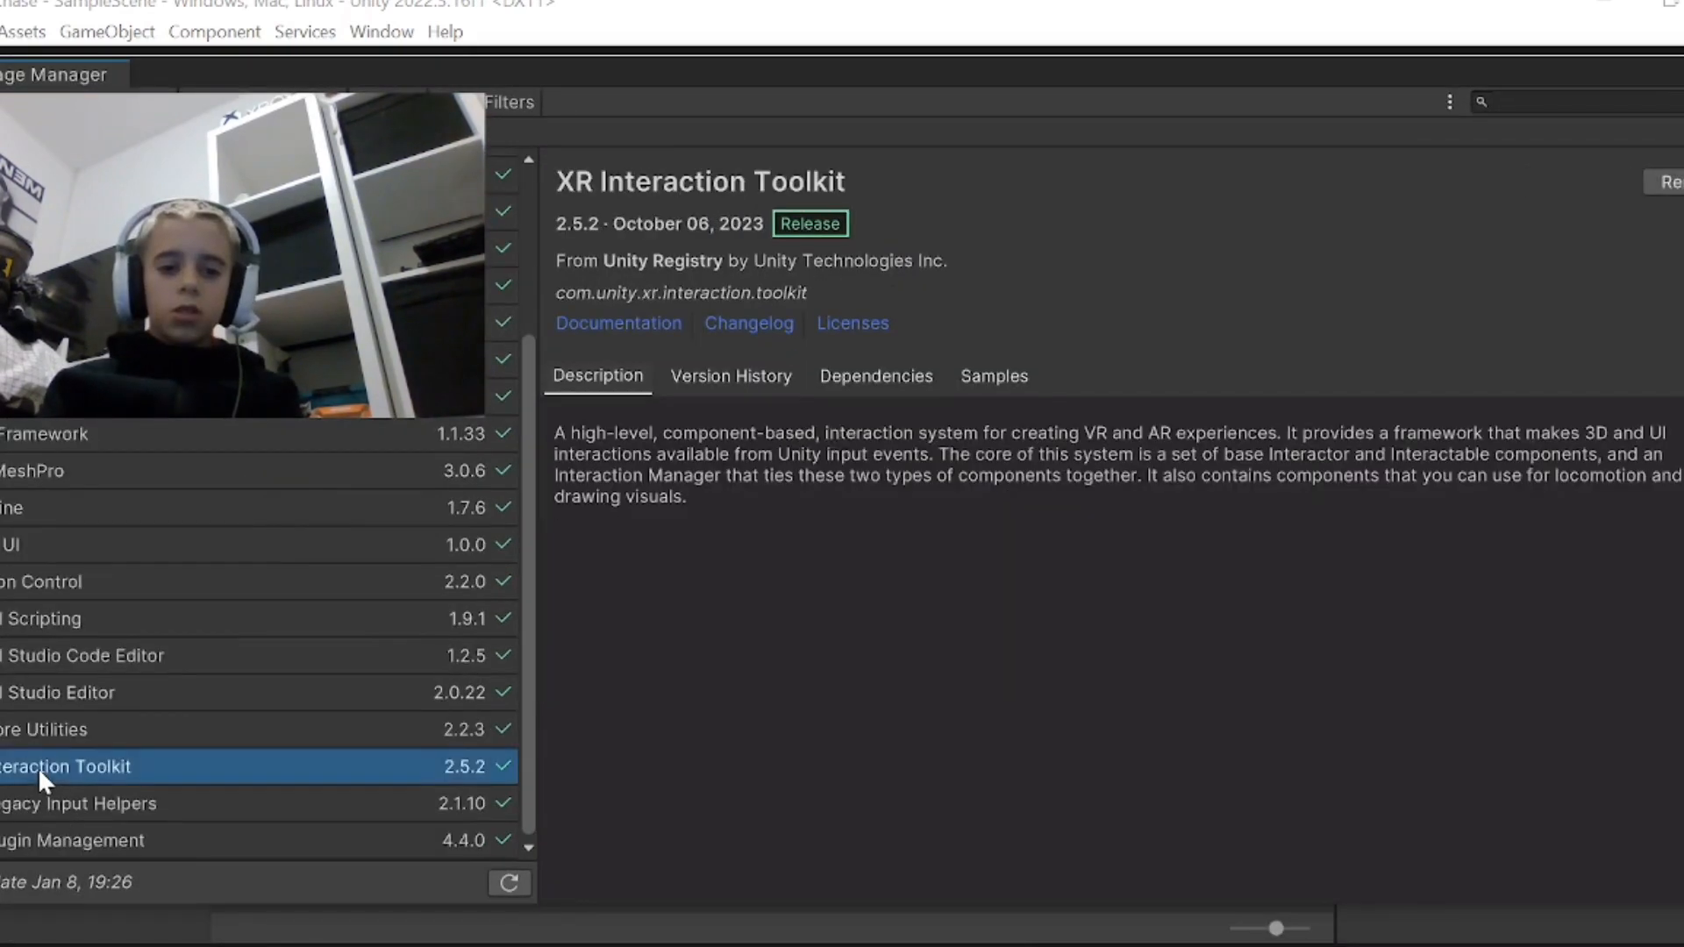
pyautogui.click(987, 378)
pyautogui.click(1671, 444)
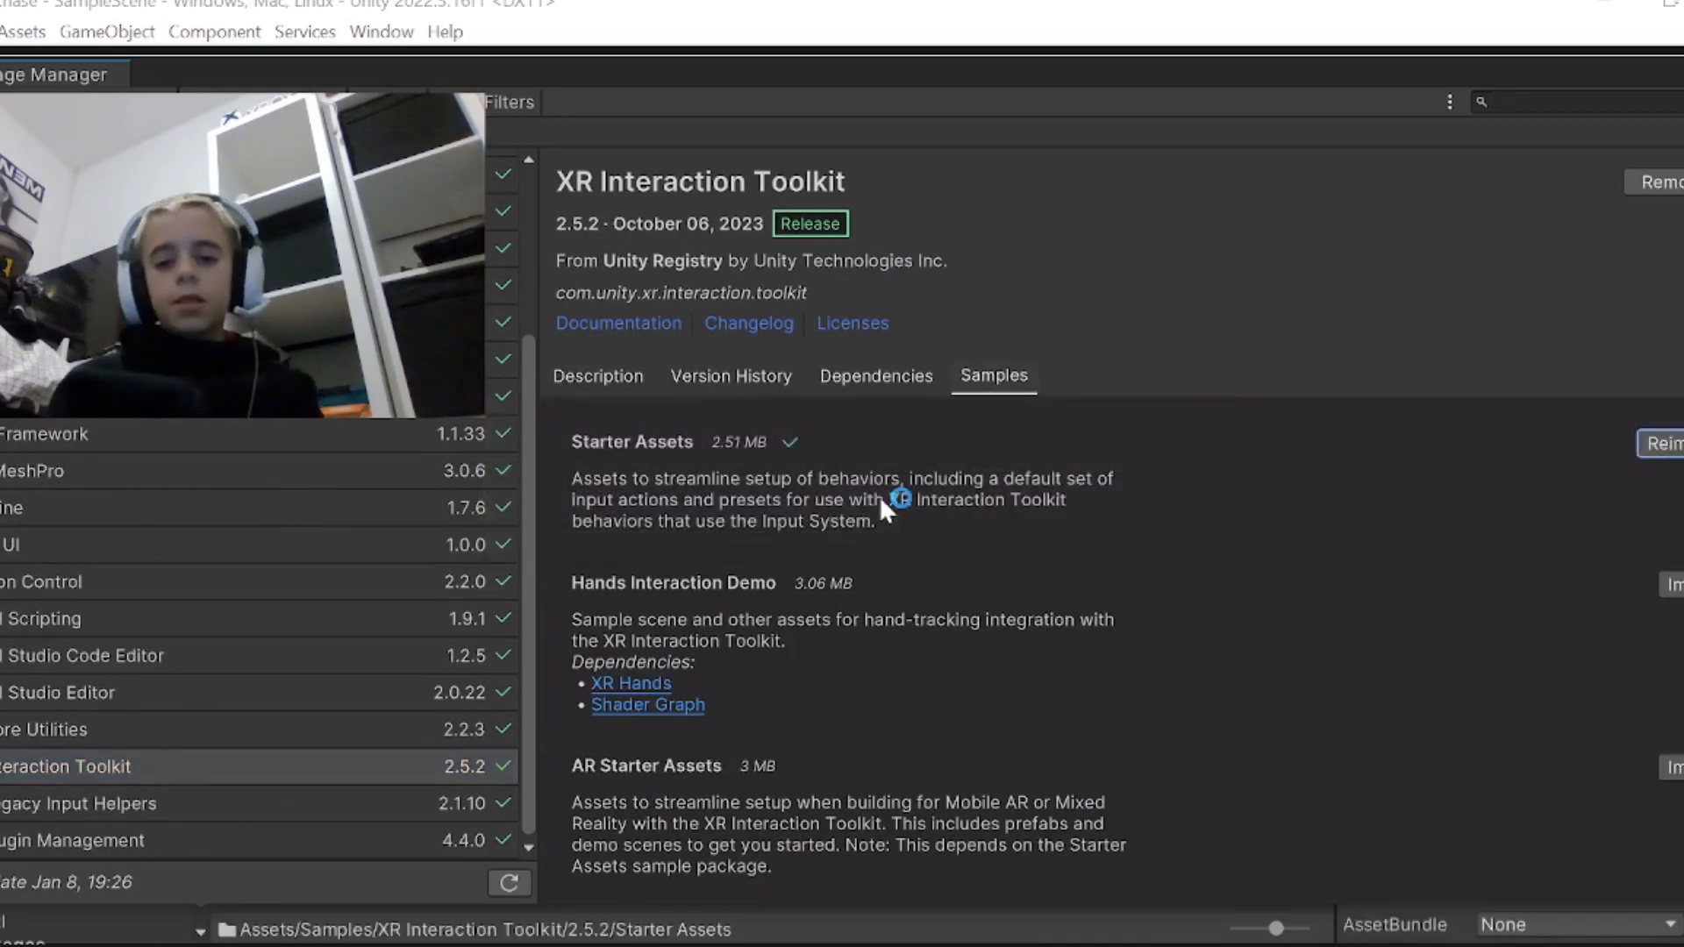
pyautogui.click(1678, 65)
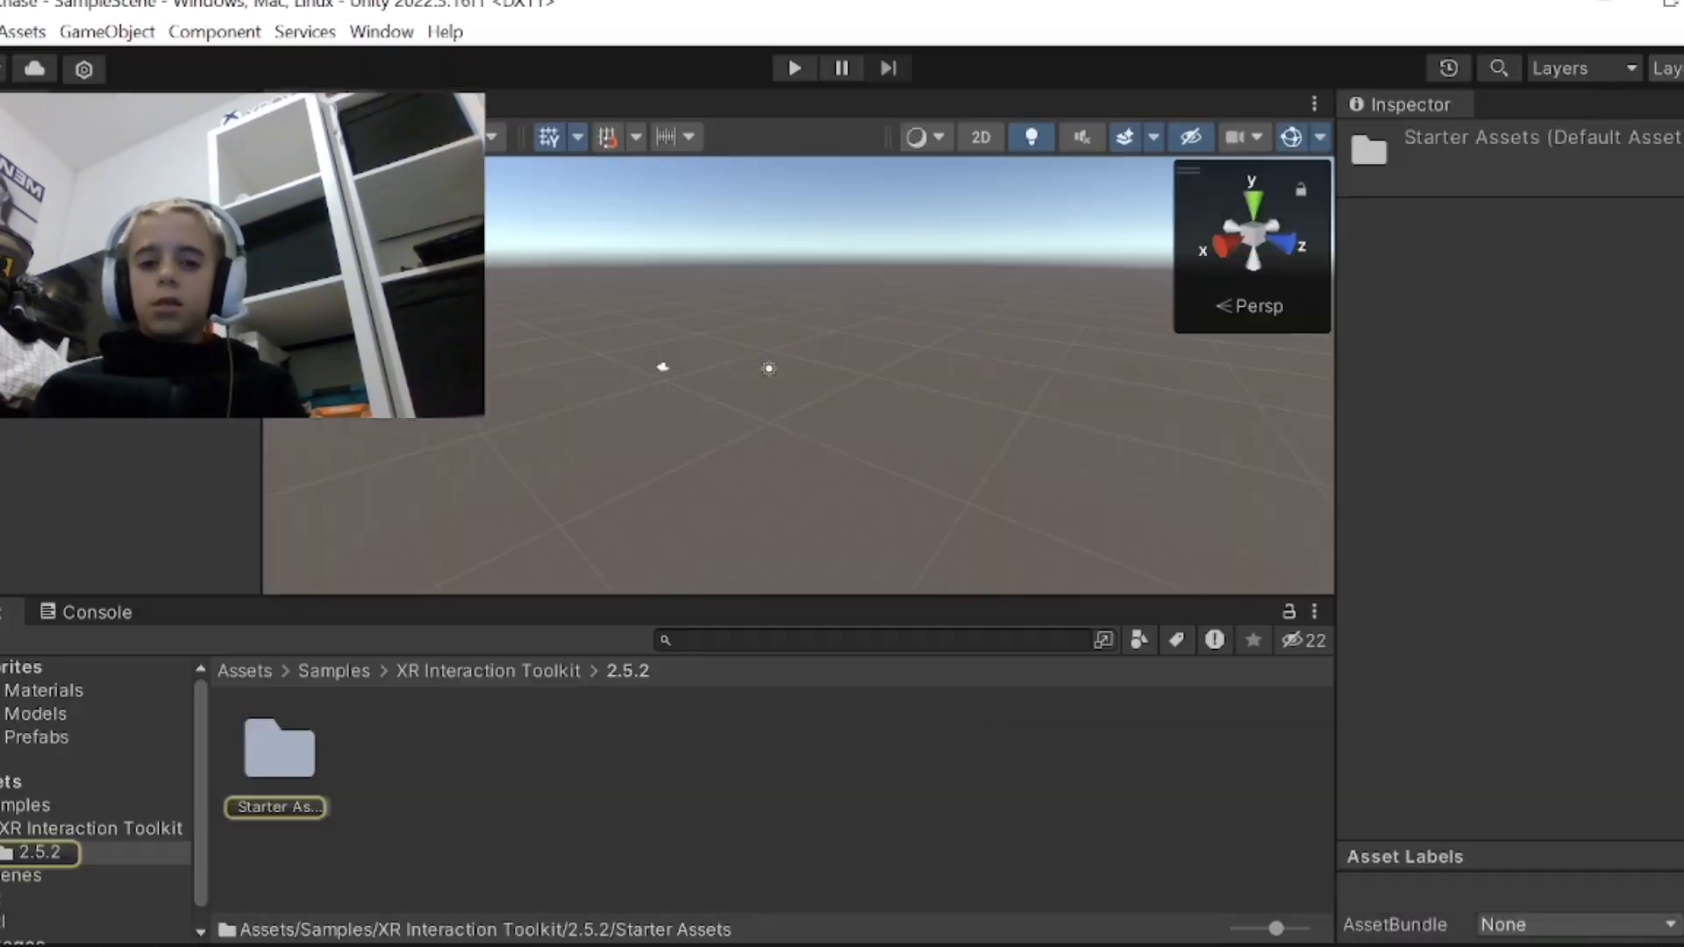
# - Open the Presets folder under Samples, XR Interaction Toolkit, 2.5.2, Starter Assets in the project's assets
pyautogui.click(348, 819)
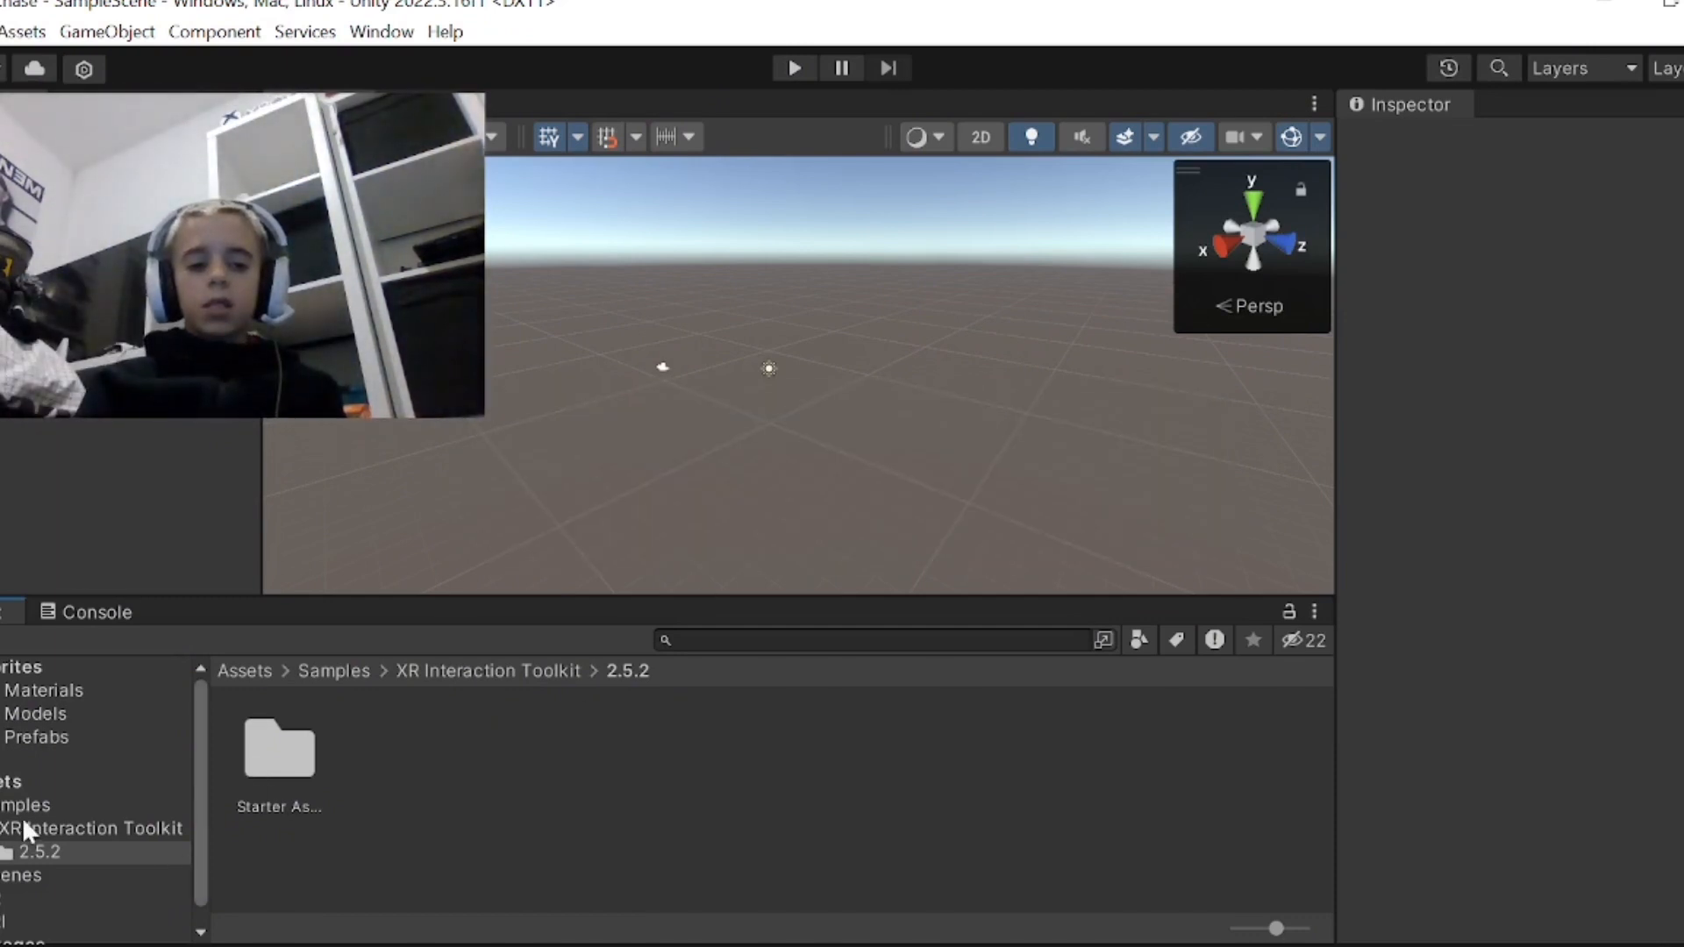
pyautogui.click(12, 781)
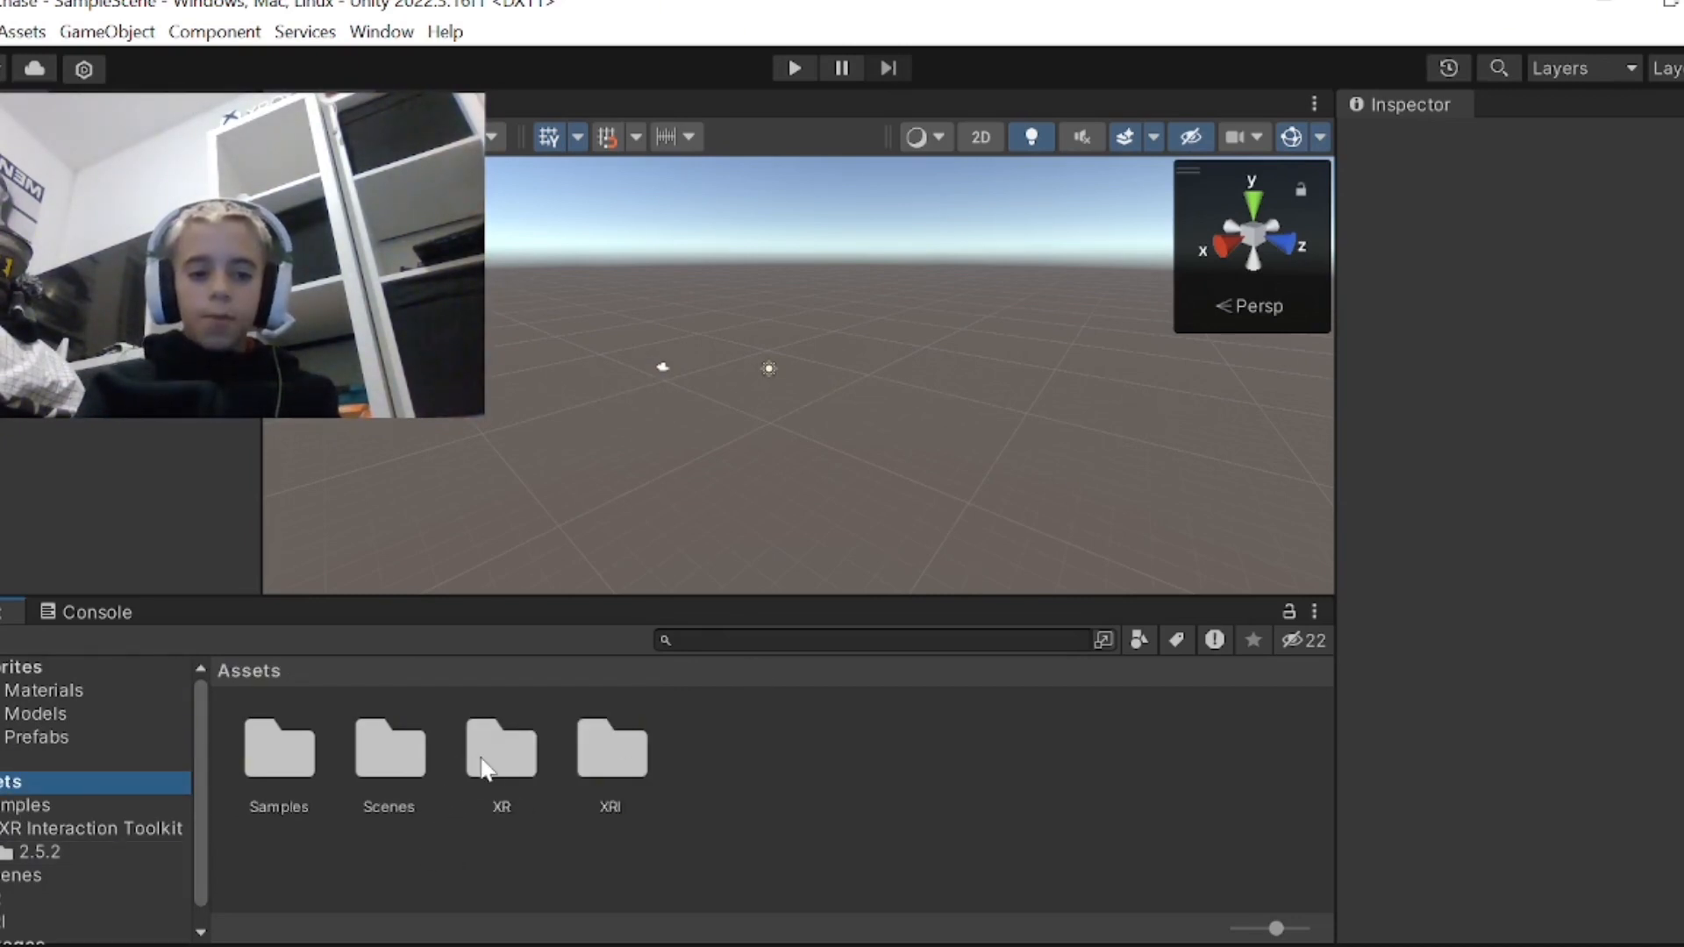
pyautogui.doubleClick(256, 768)
pyautogui.doubleClick(275, 769)
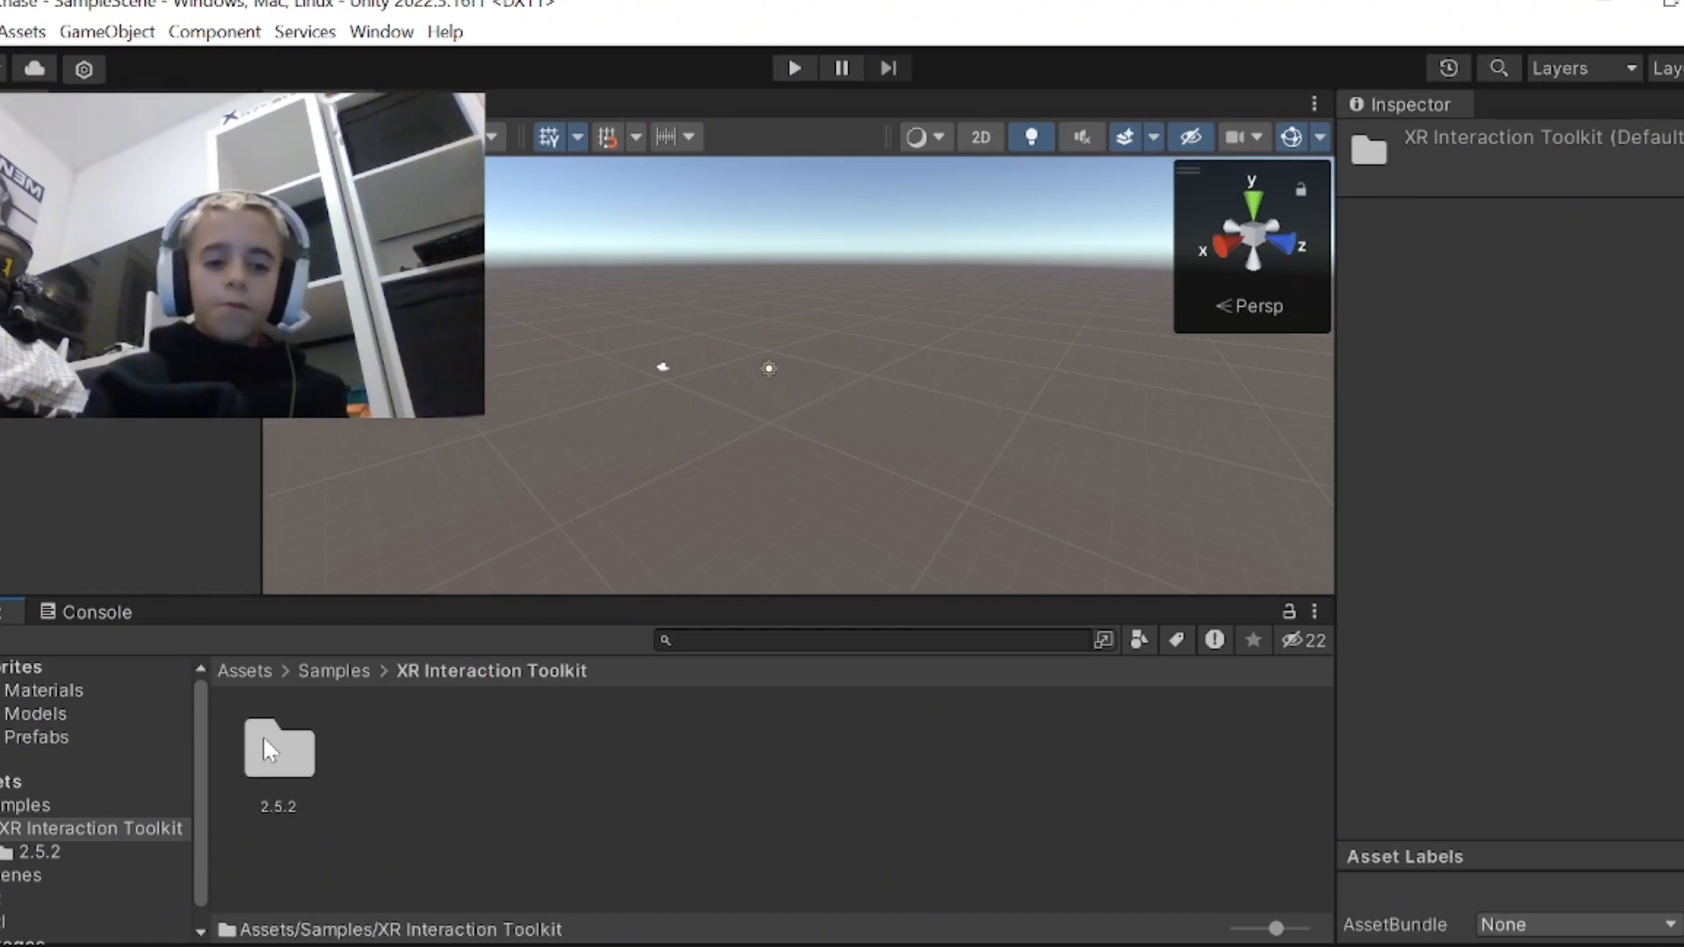
pyautogui.doubleClick(268, 745)
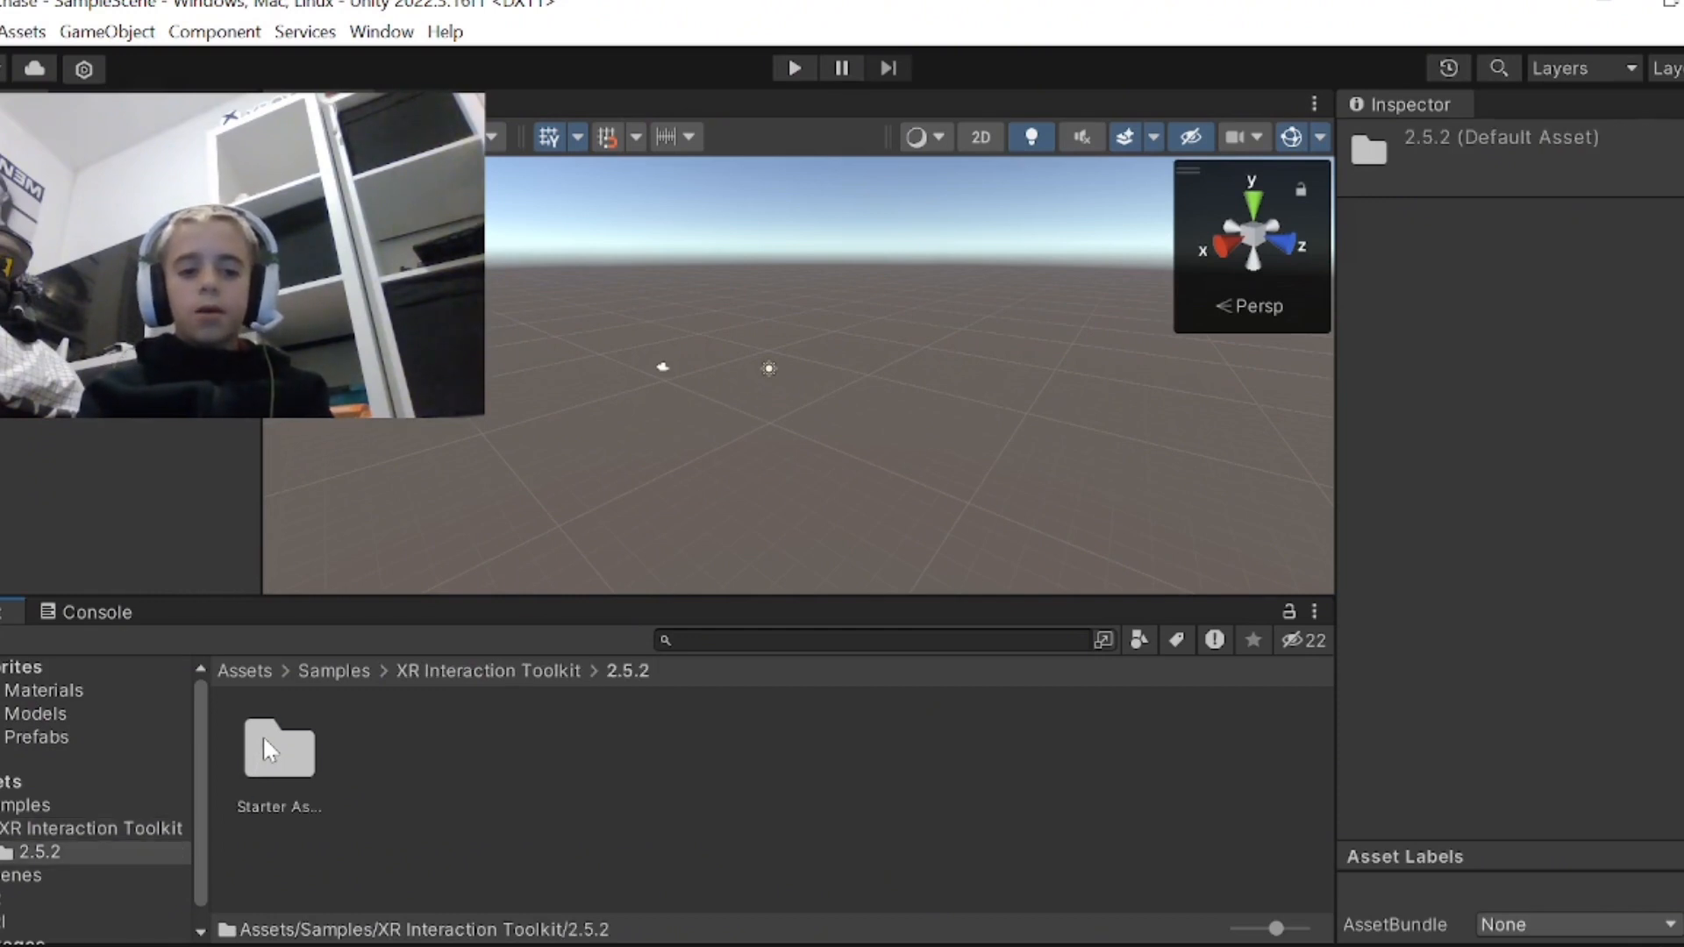
pyautogui.doubleClick(264, 745)
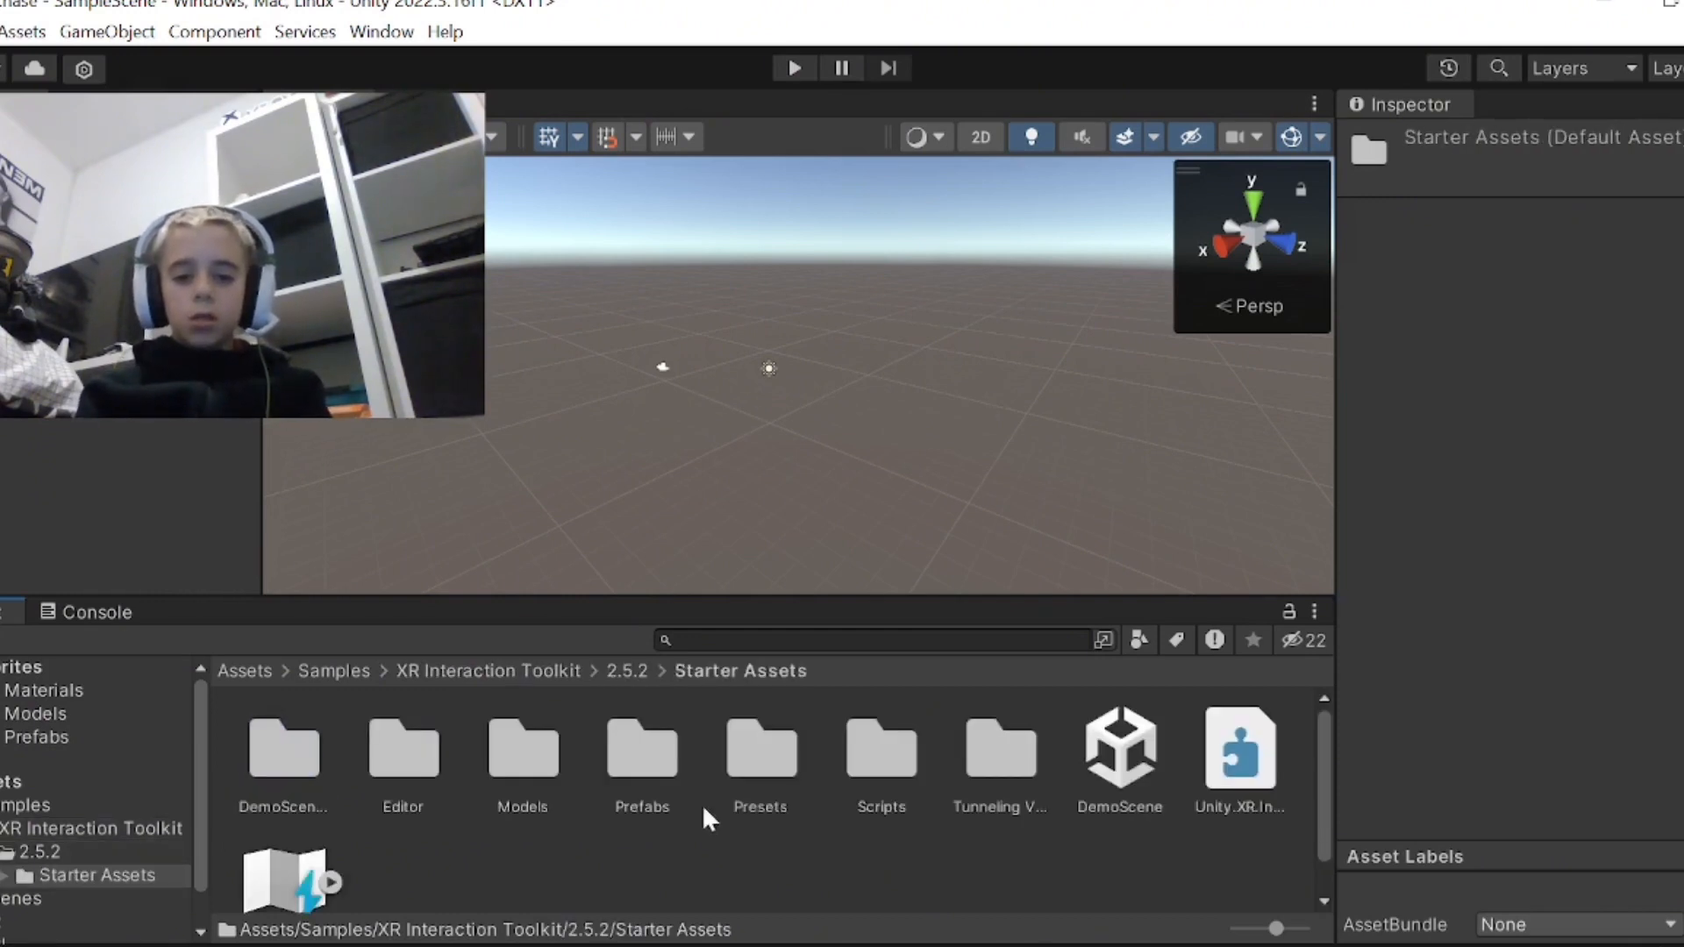
pyautogui.doubleClick(747, 752)
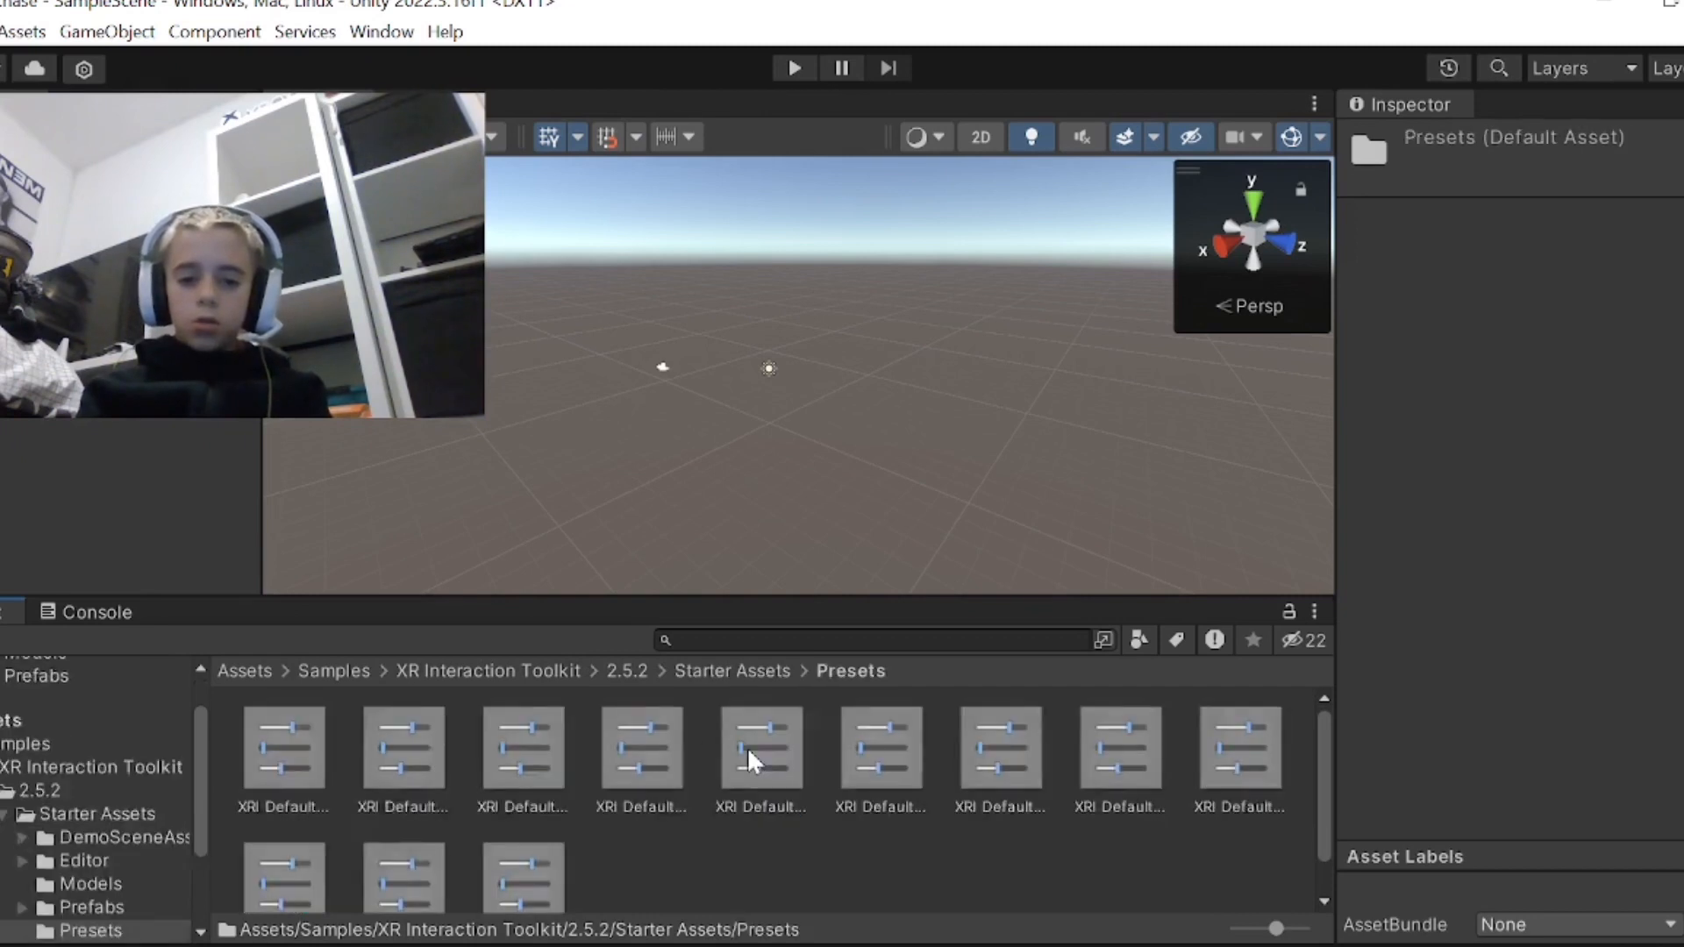
# - Select all the XRI Default presets in the Presets folder, from XRI Default Continuous Move through the last one
pyautogui.click(267, 765)
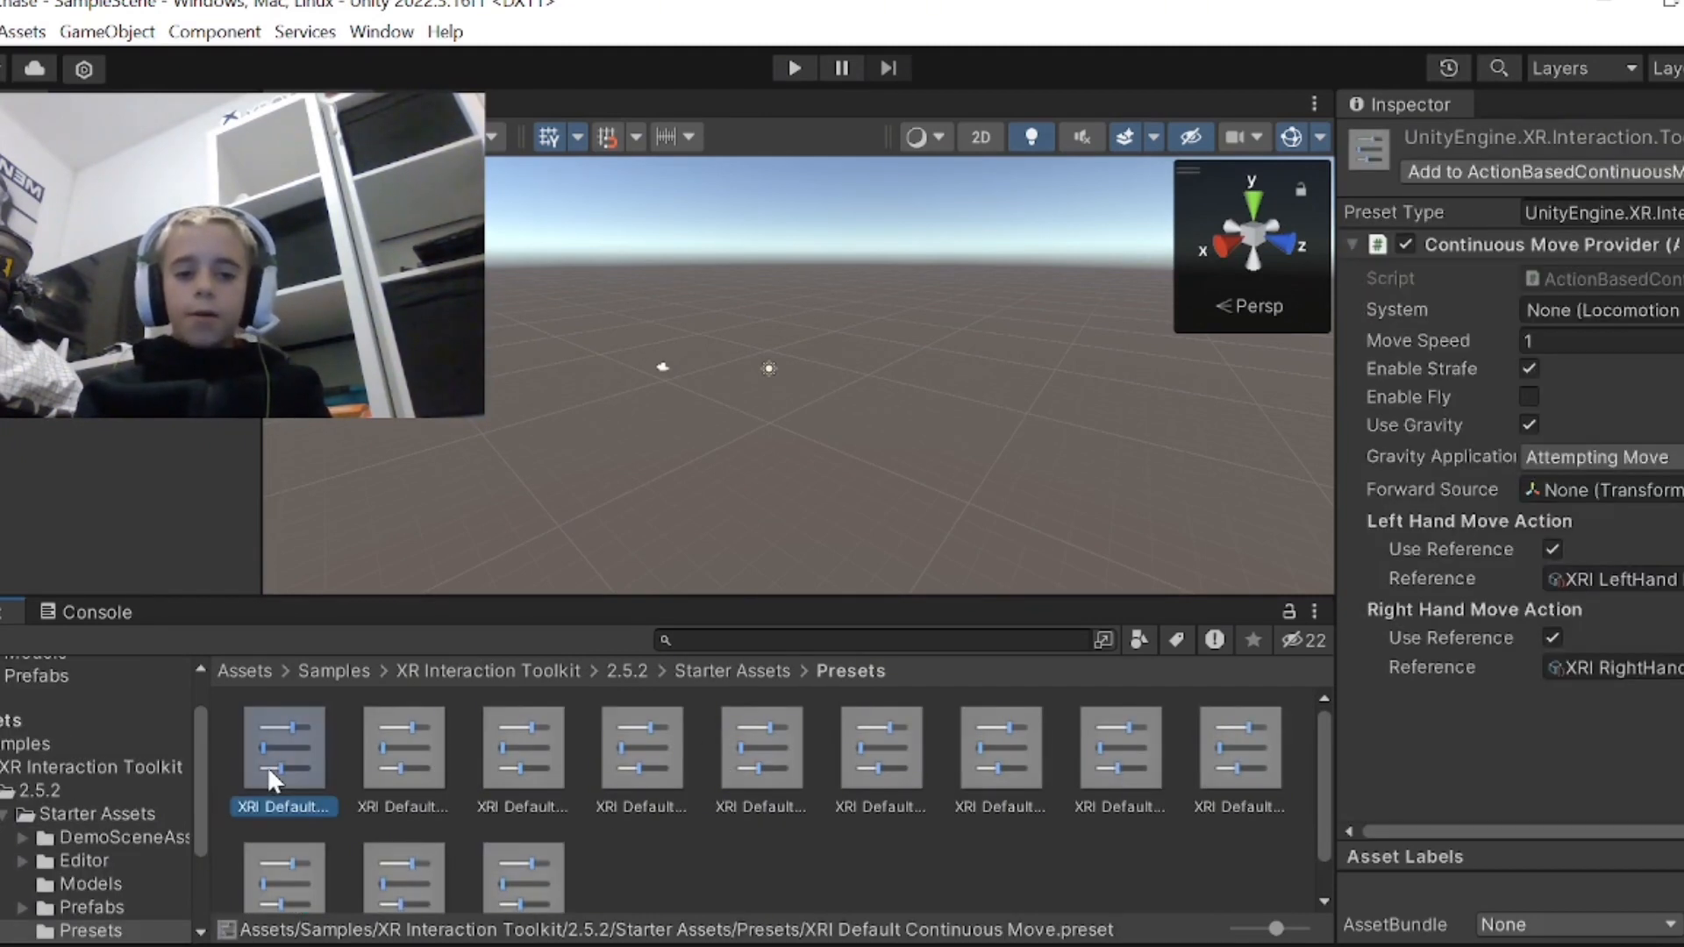
pyautogui.click(382, 758)
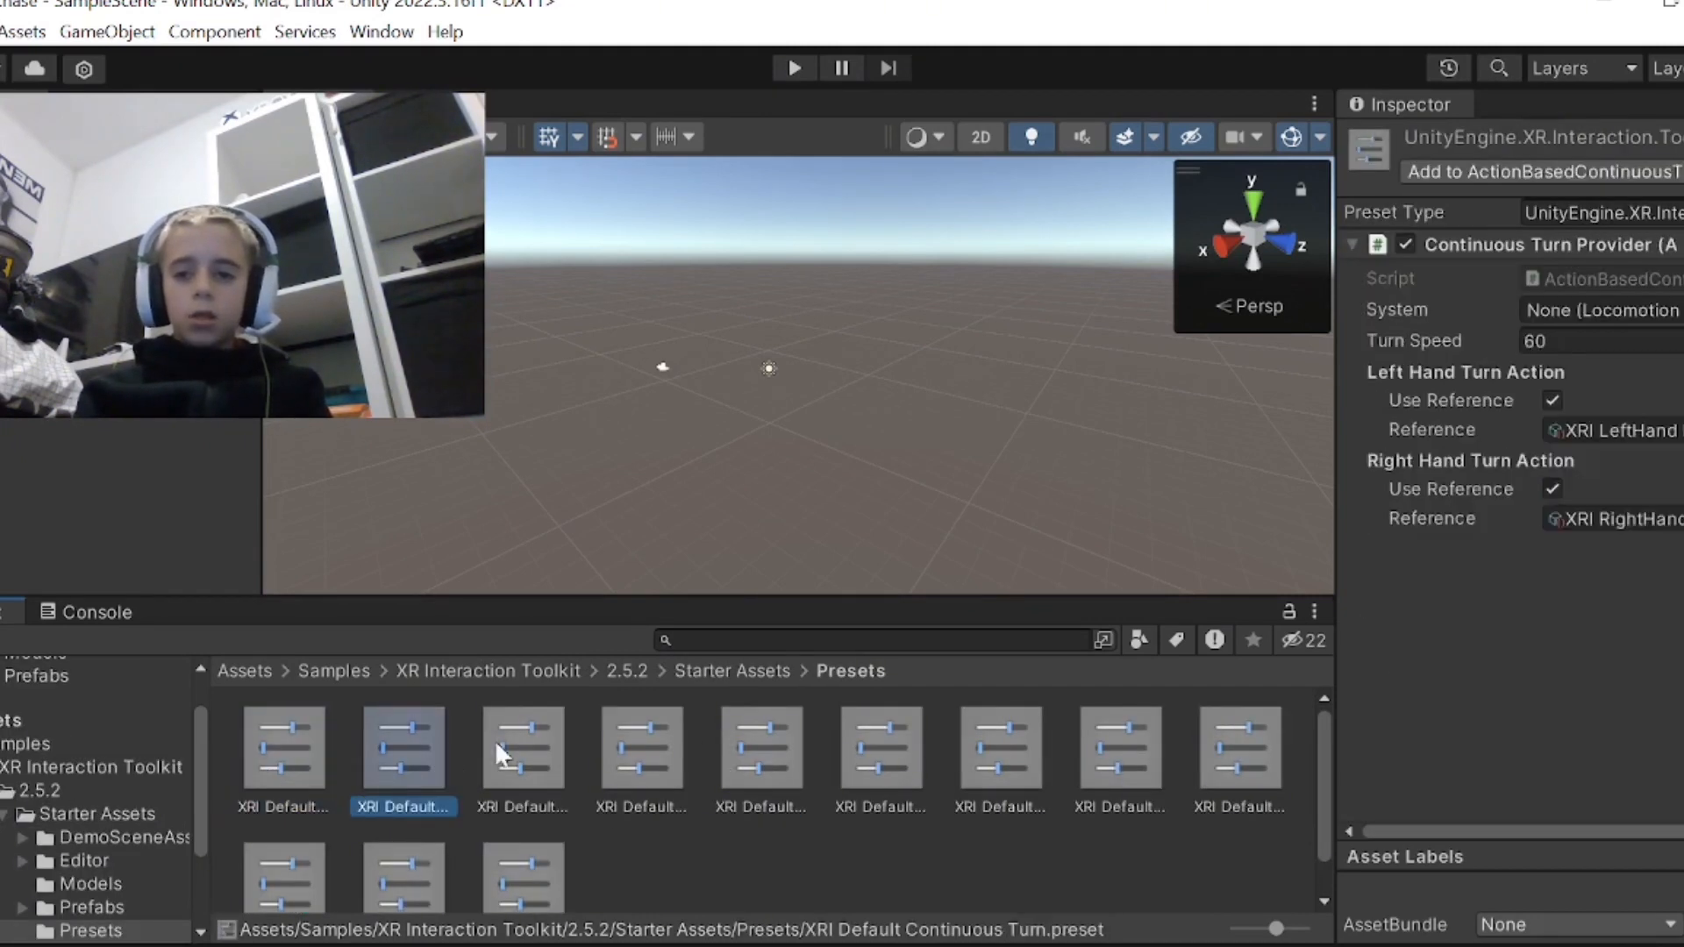
pyautogui.click(263, 737)
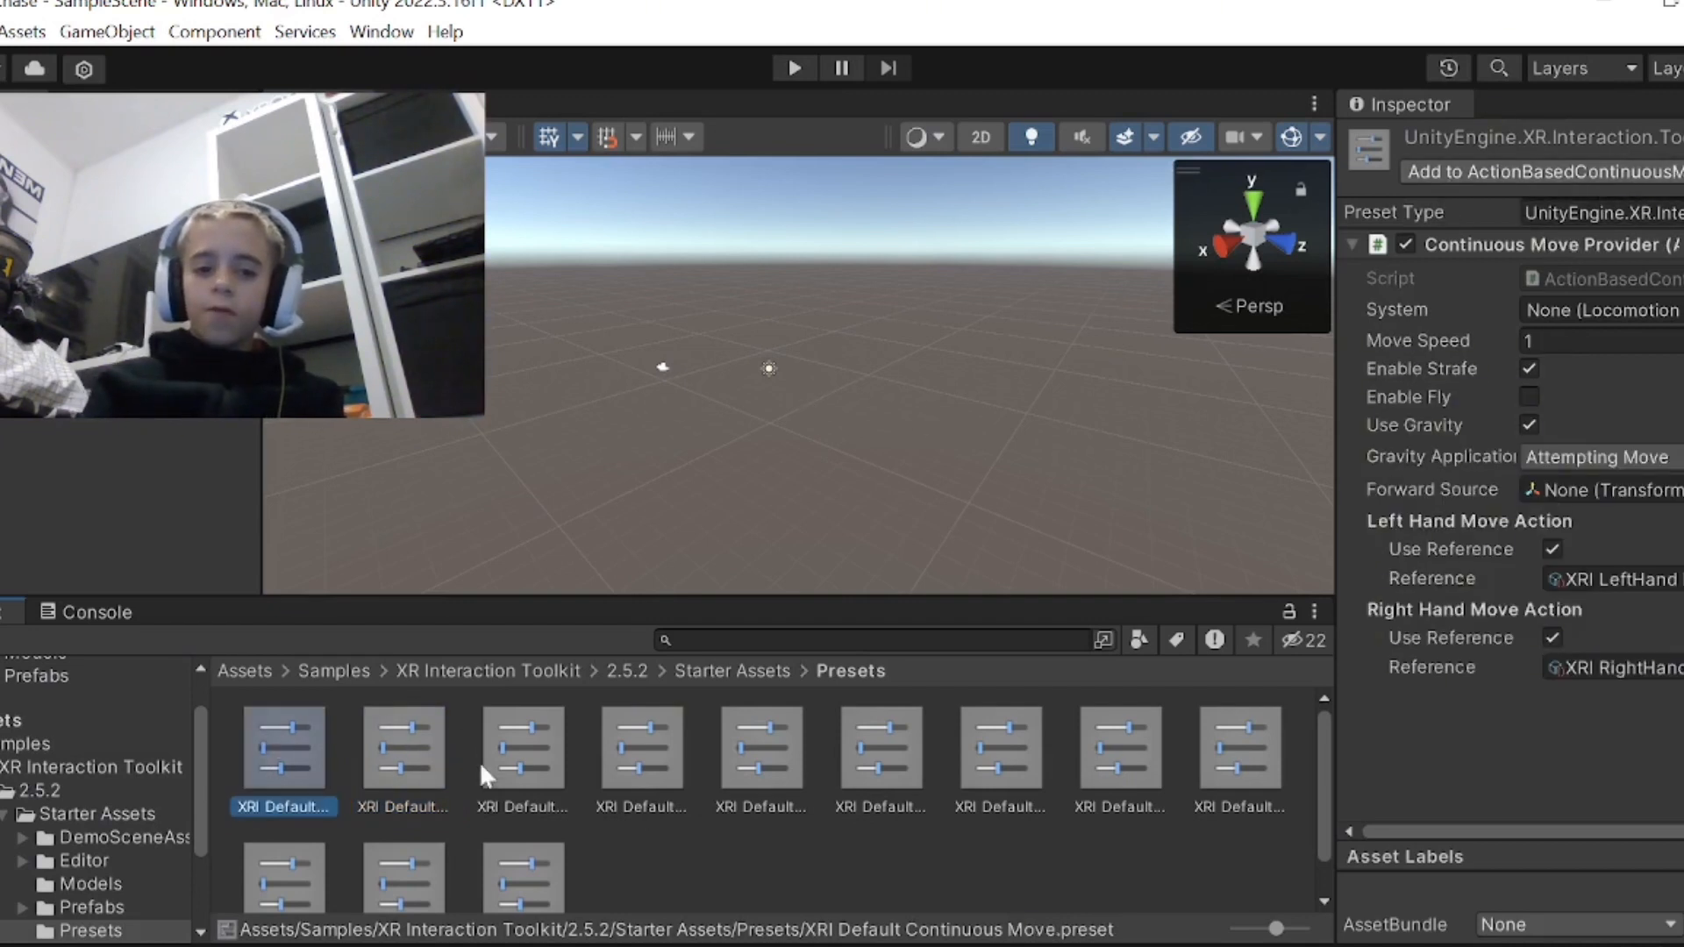
pyautogui.keyDown('shift'); pyautogui.click(512, 871); pyautogui.keyUp('shift')
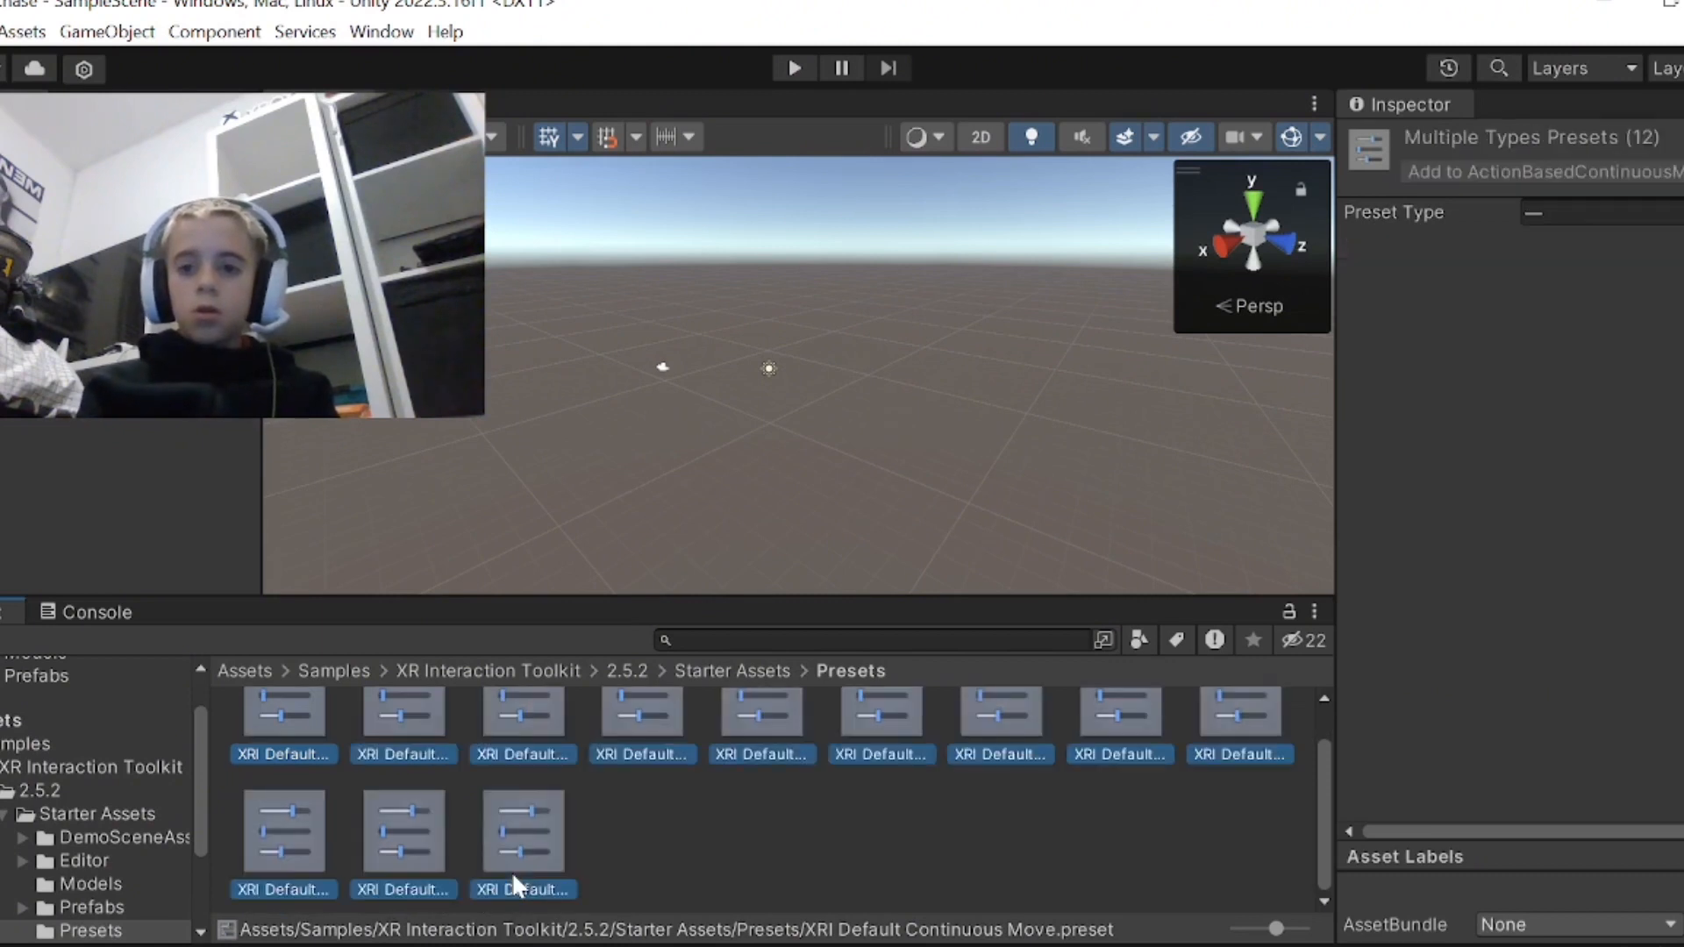
# - Add the XRI Default XR UI Input Module preset and the preset beside it as defaults for their component types
pyautogui.click(541, 839)
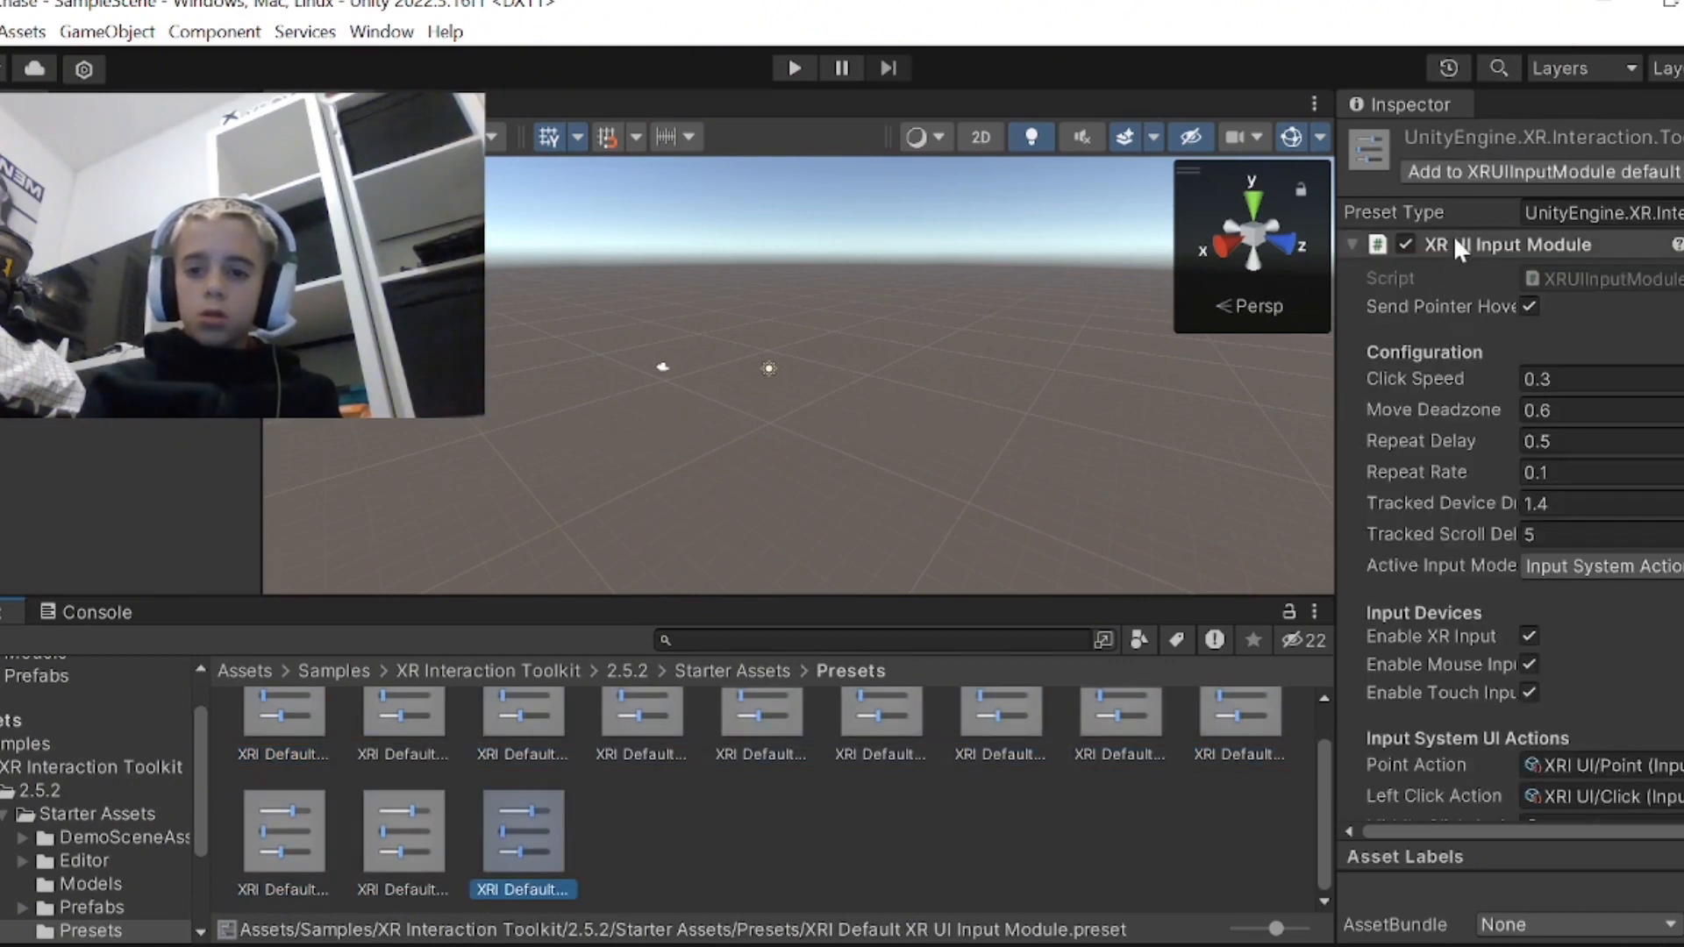
pyautogui.click(1435, 167)
pyautogui.click(461, 816)
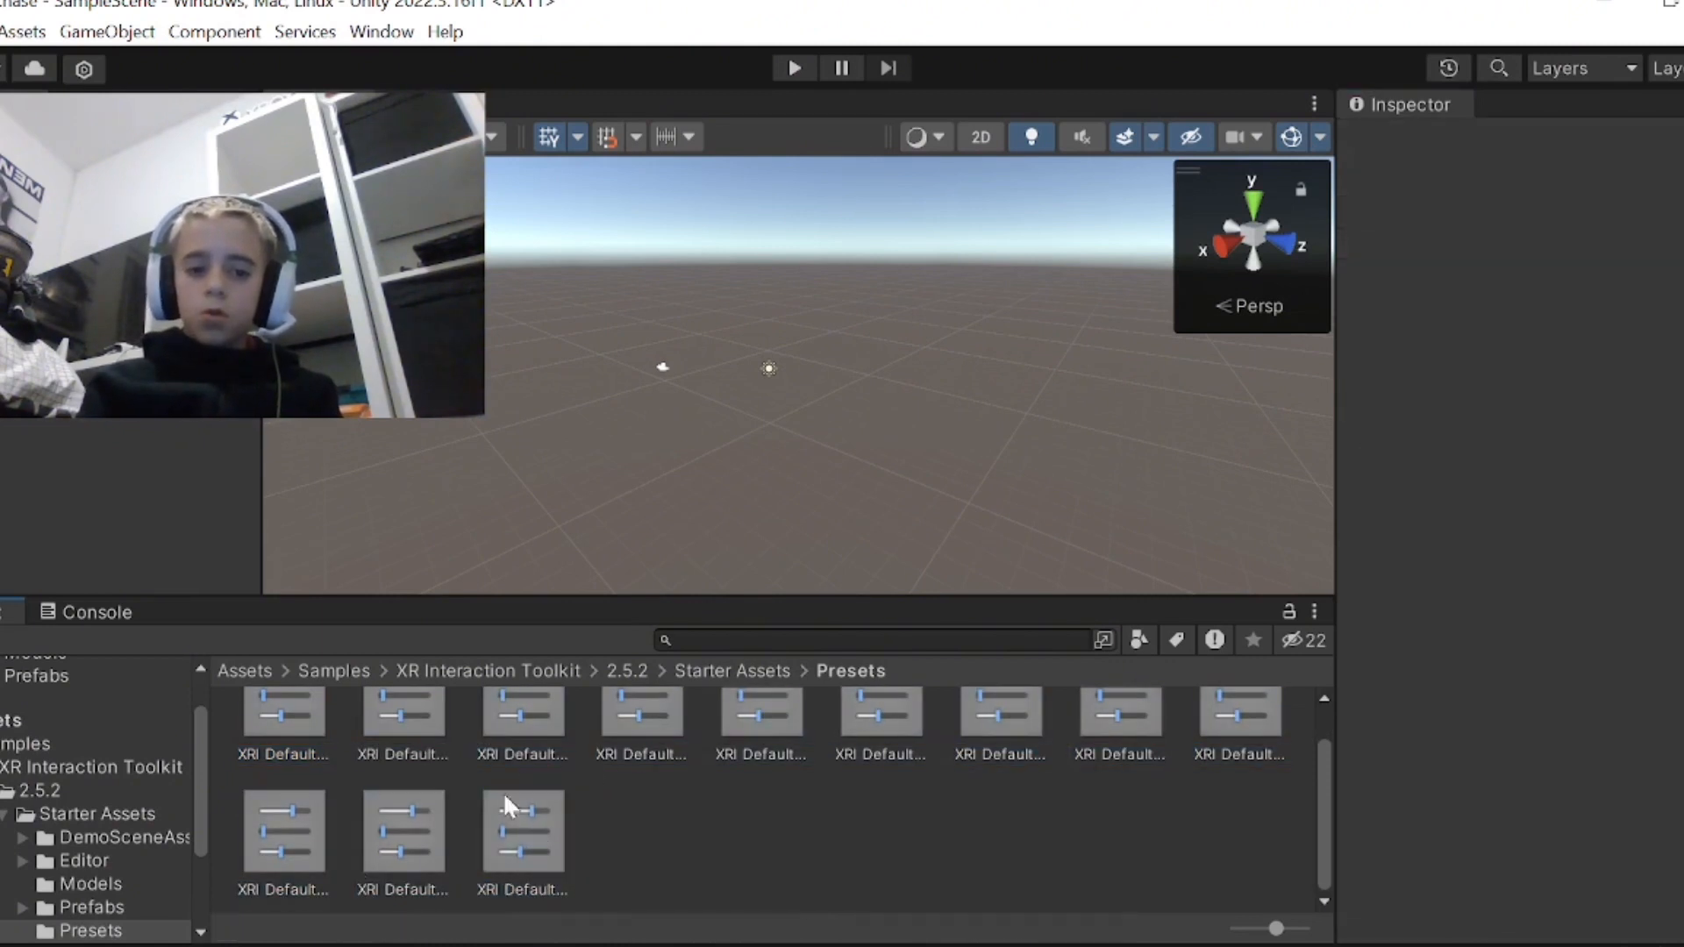
pyautogui.click(407, 807)
pyautogui.click(1496, 171)
# - Leave the Presets folder and show the project's root Assets folder
pyautogui.click(1008, 840)
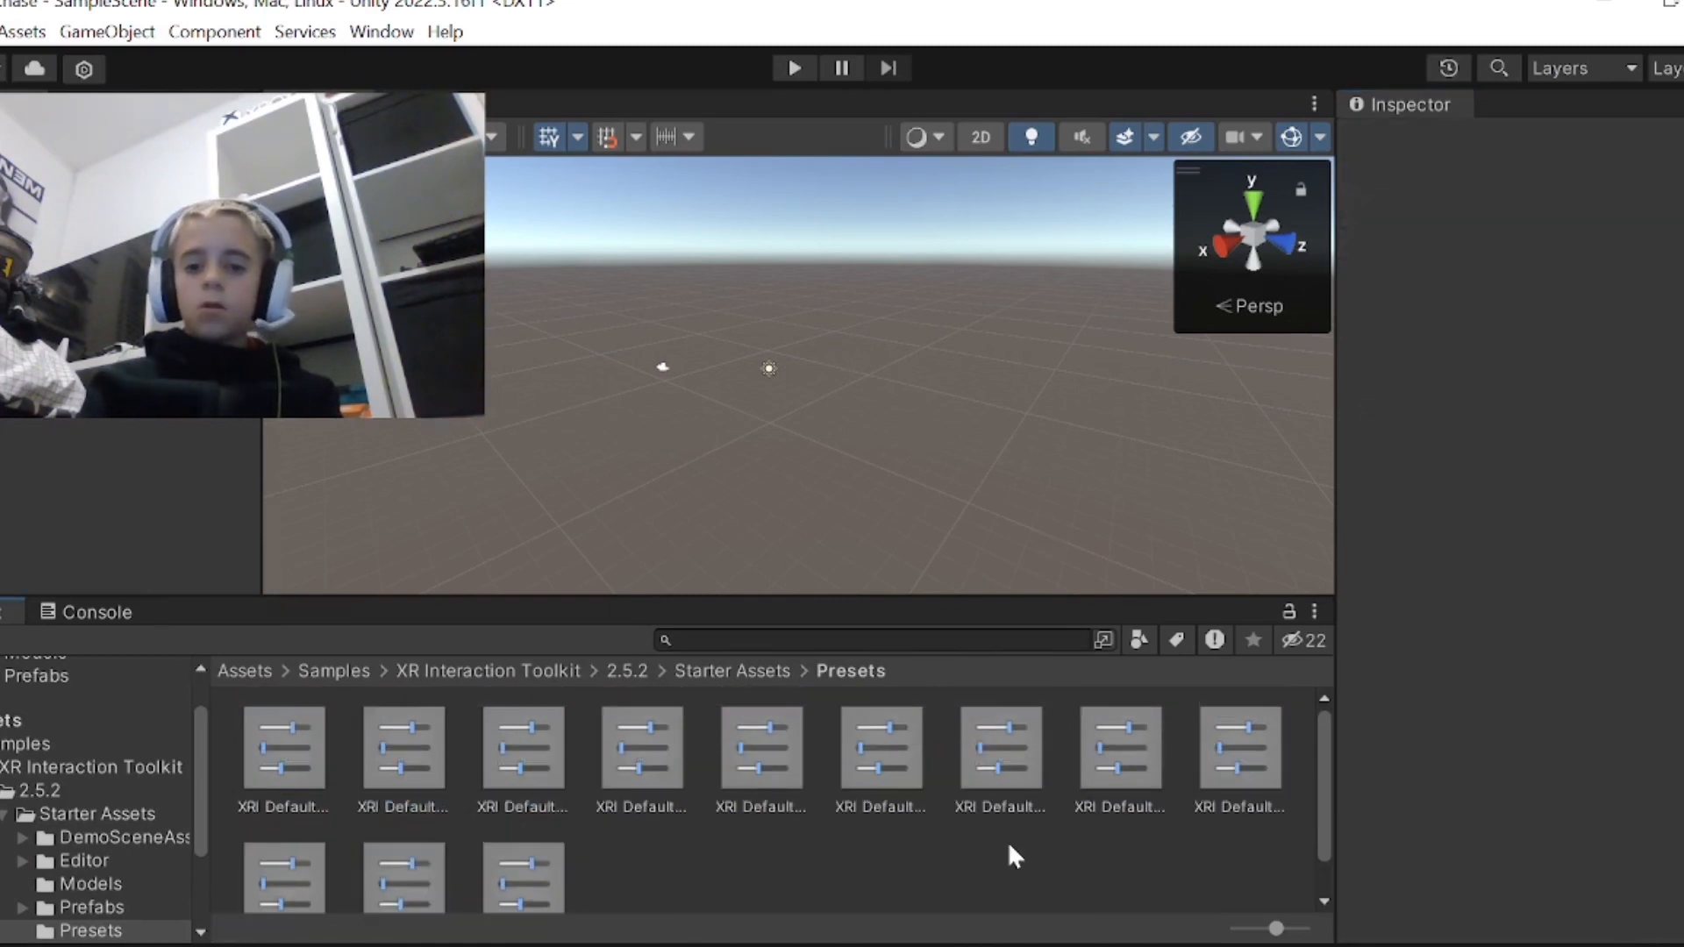
pyautogui.rightClick(1008, 844)
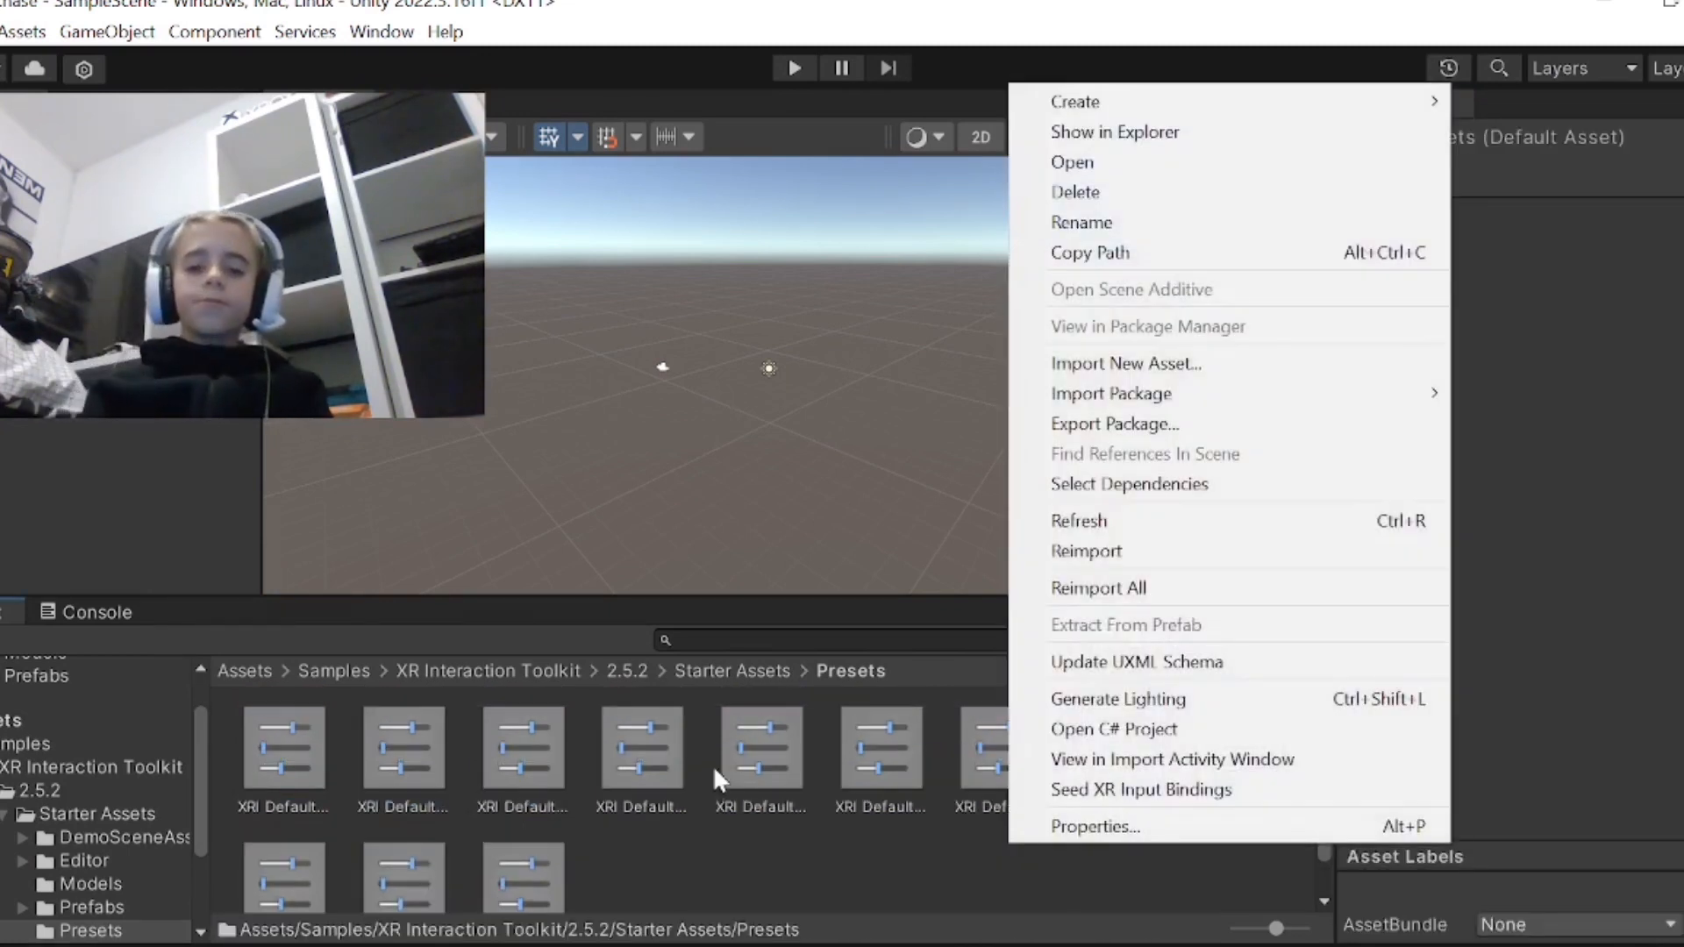
pyautogui.click(712, 767)
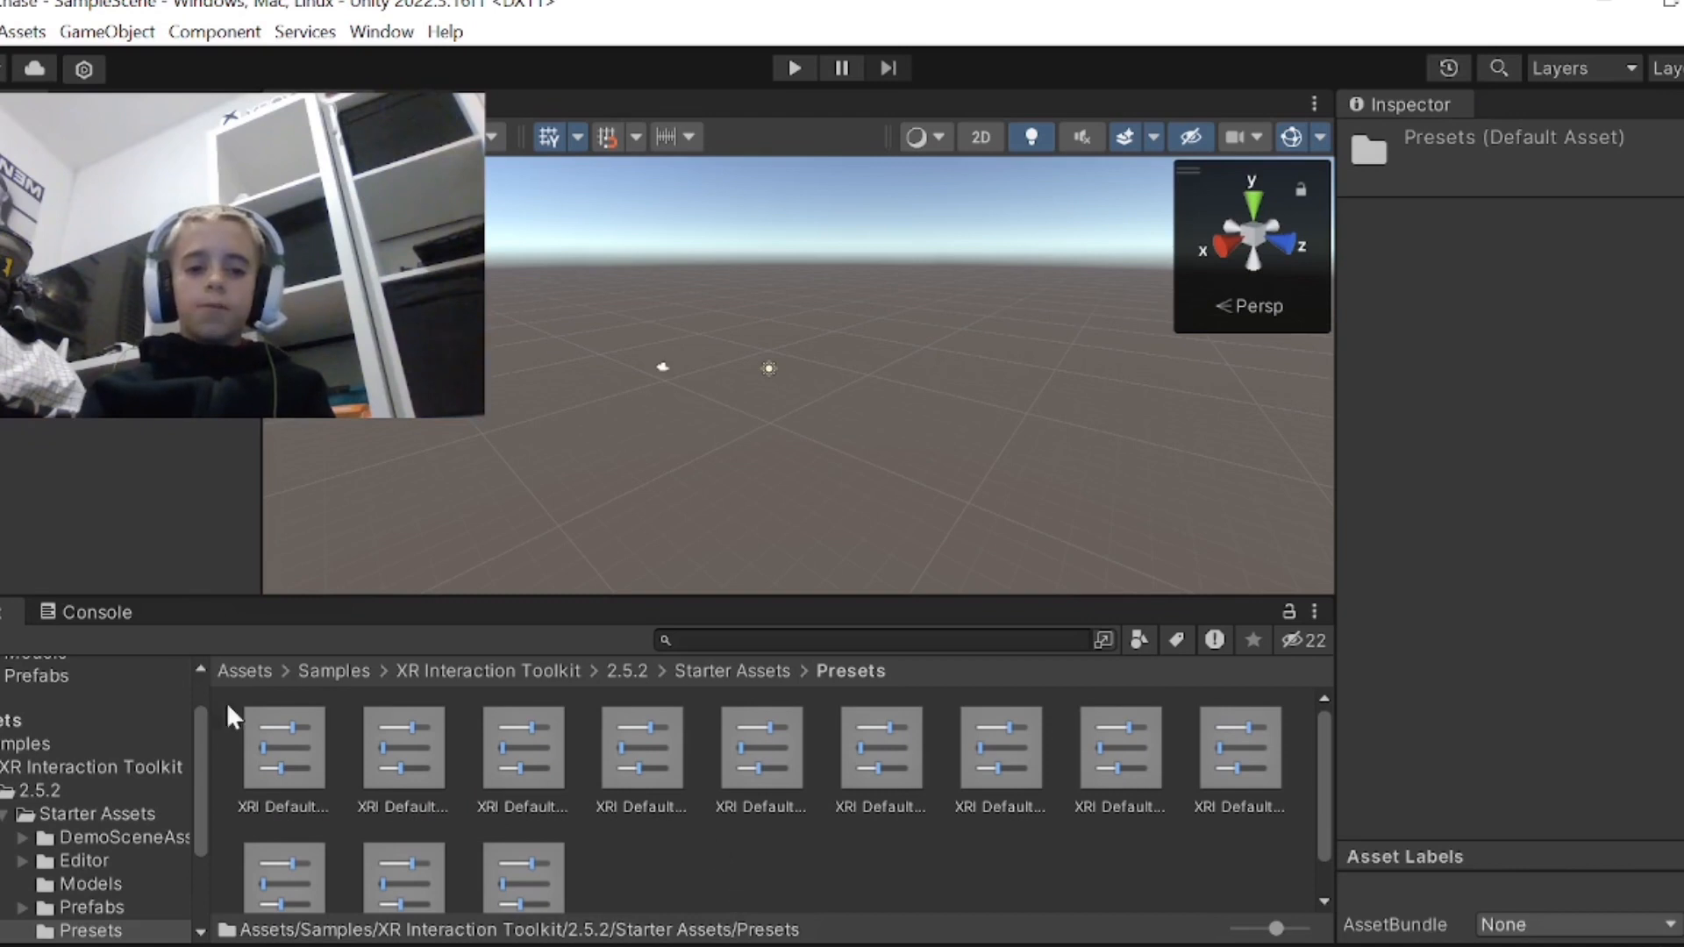
pyautogui.click(97, 721)
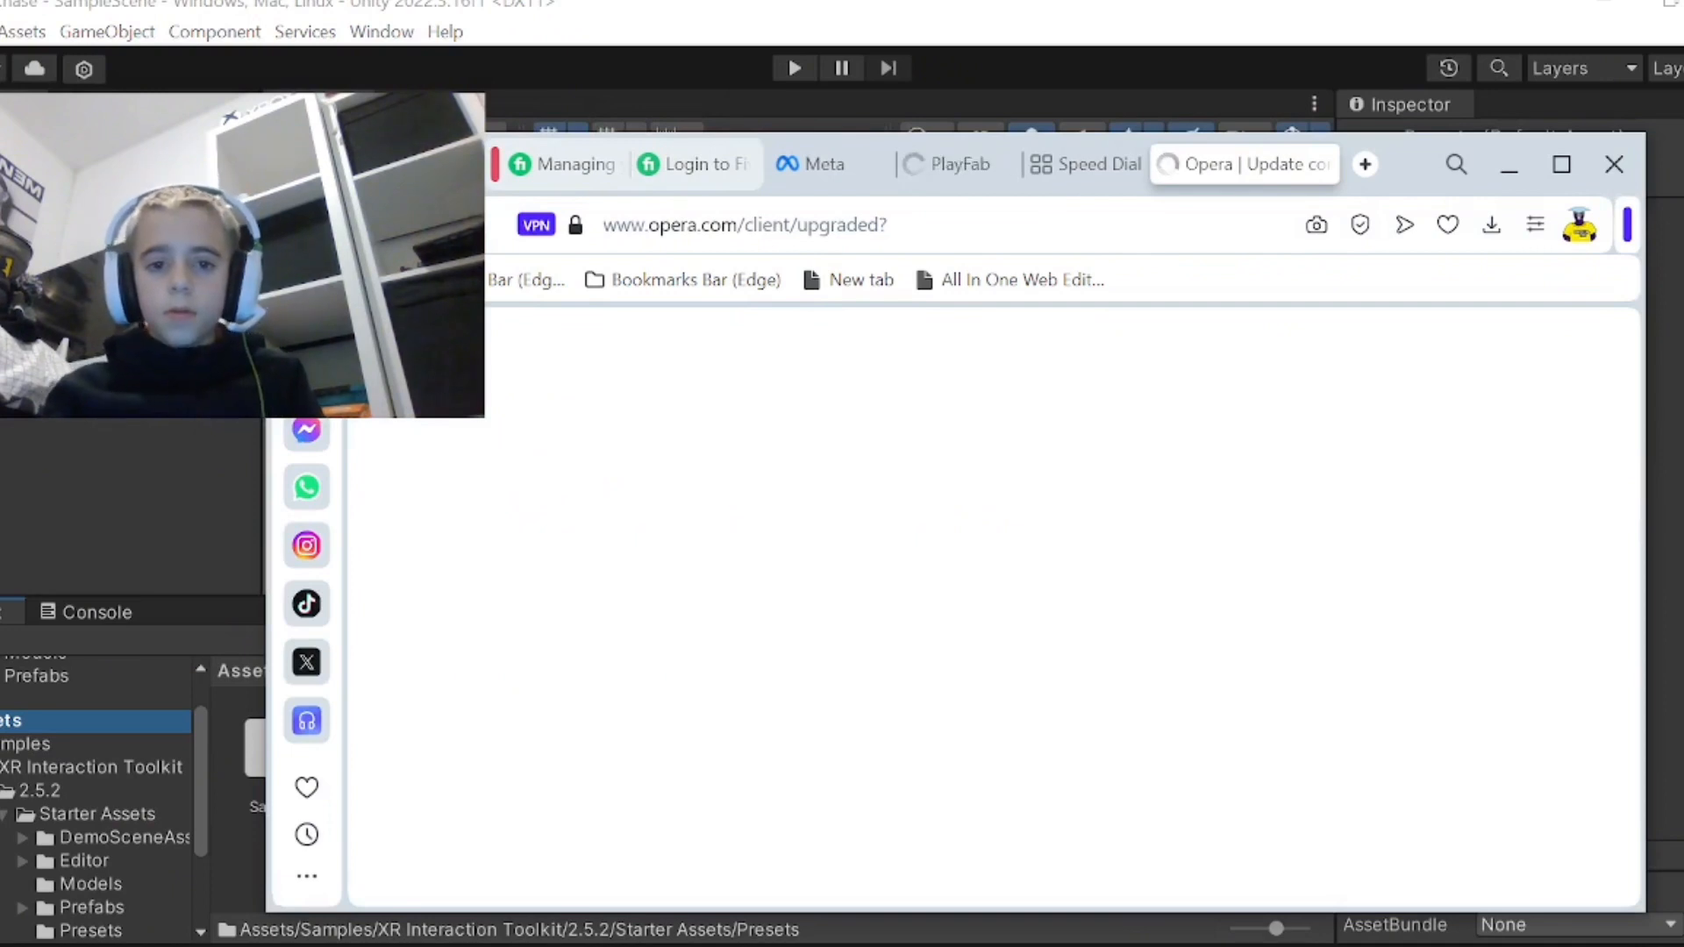
# - Switch to the Opera browser, search the web for "githu" and open the GitHub home page
pyautogui.click(724, 226)
pyautogui.press('BackSpace')
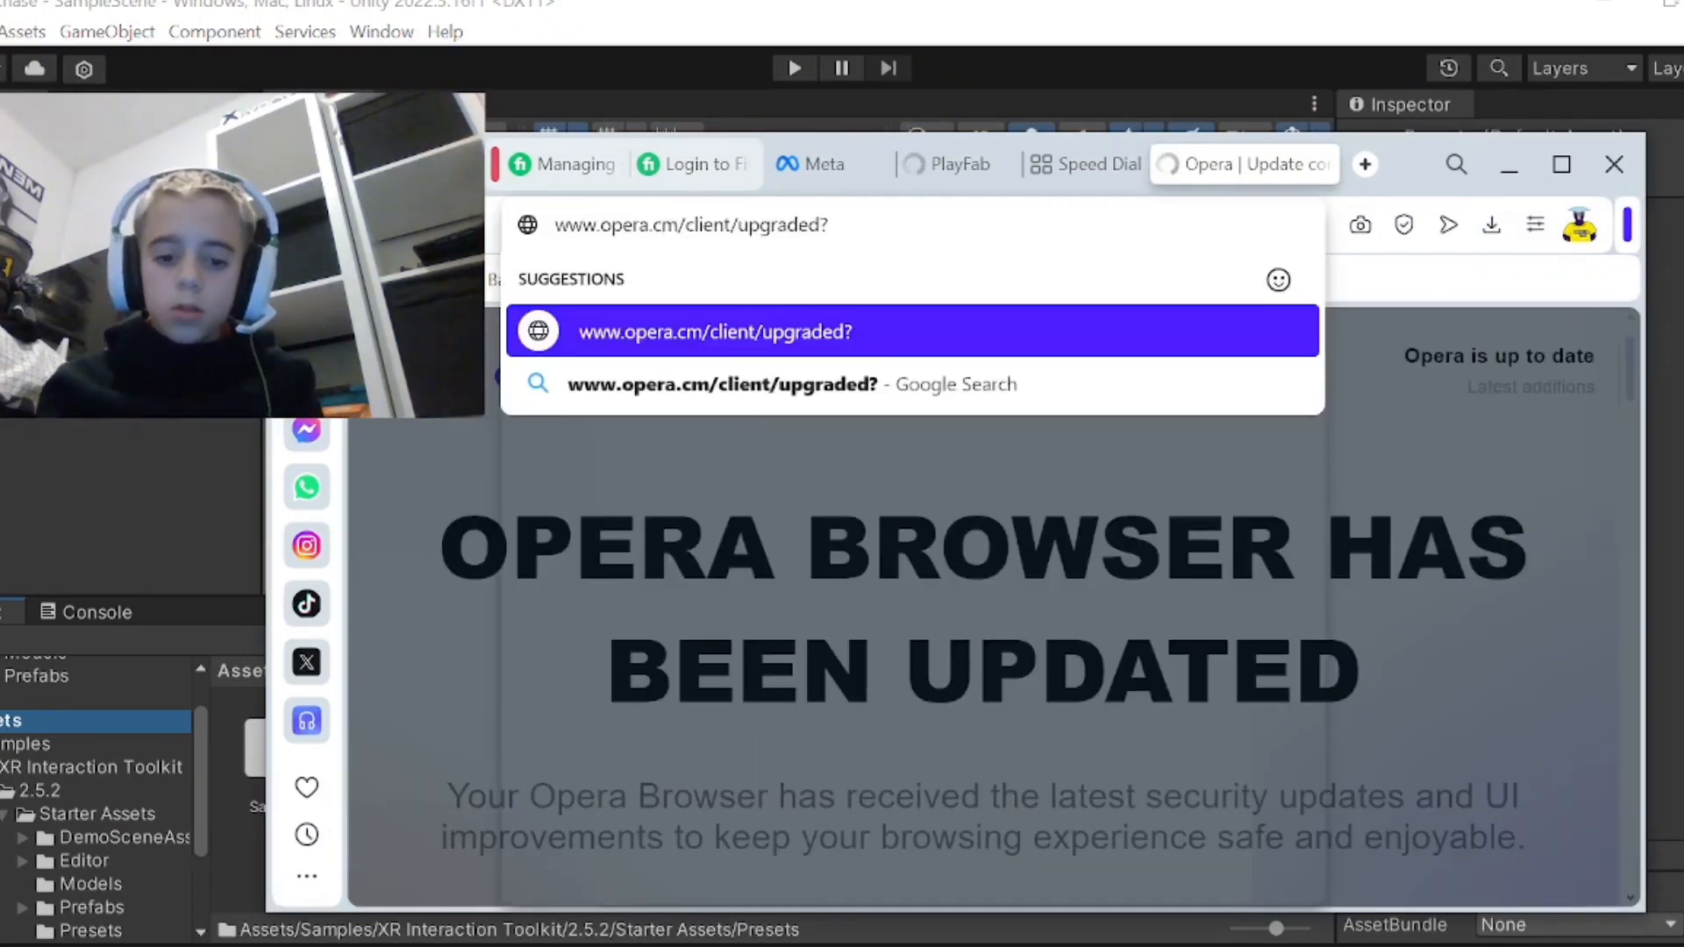
pyautogui.hotkey('ctrl', 'a')
pyautogui.press('BackSpace')
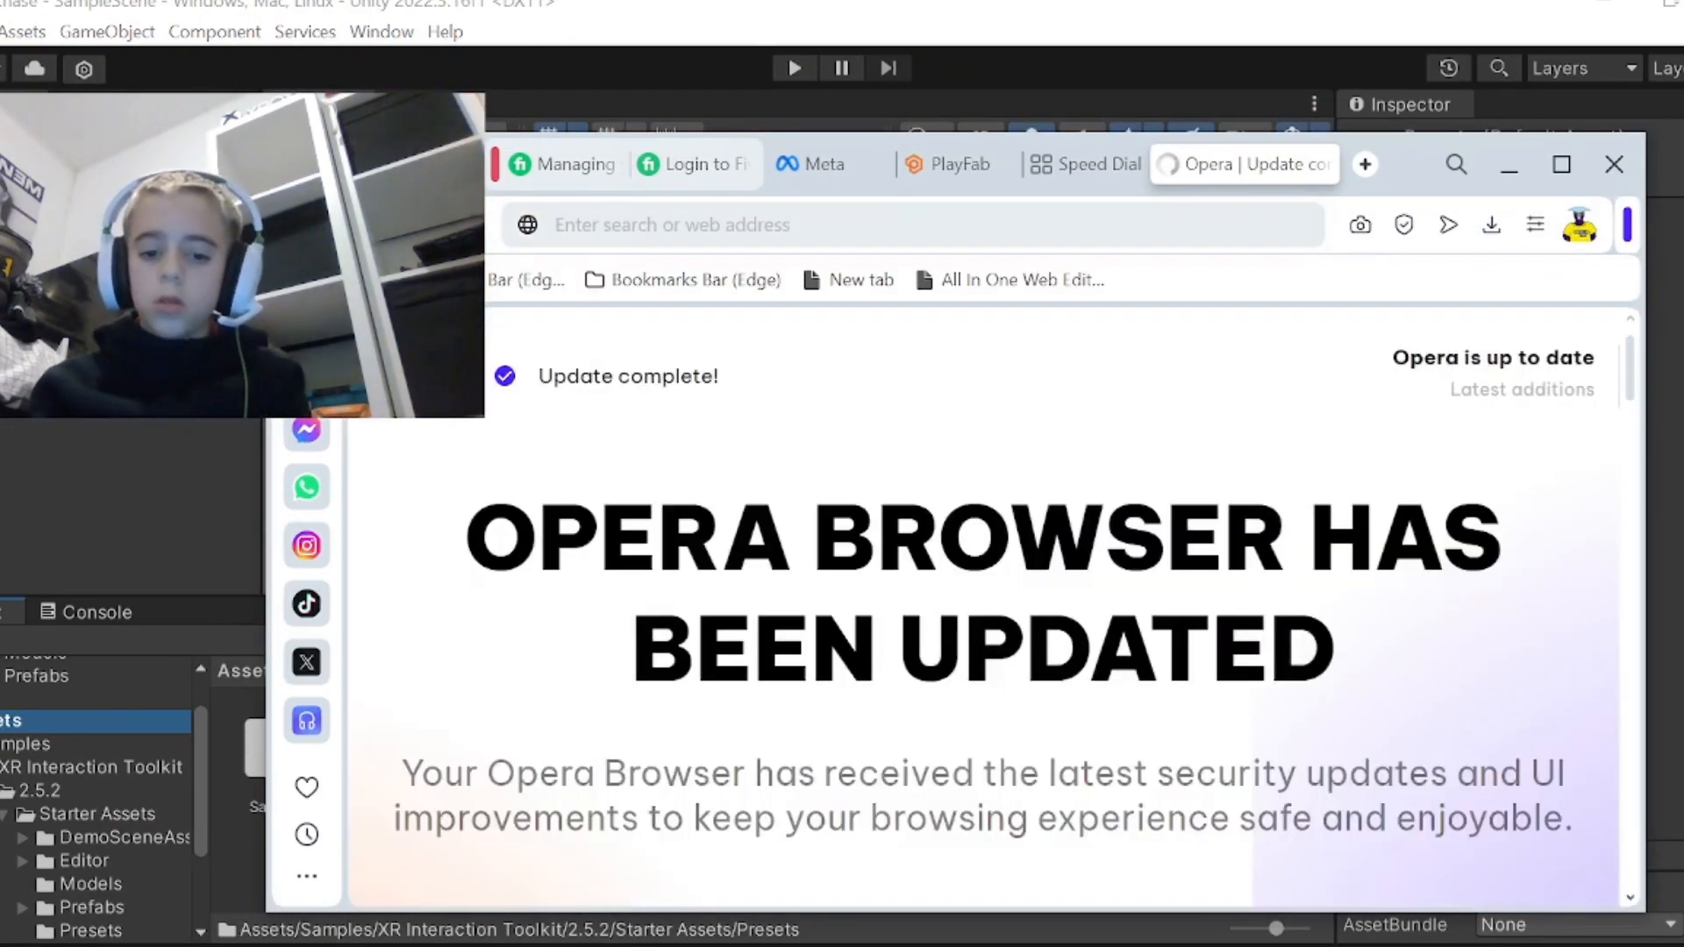
pyautogui.write('githu')
pyautogui.press('Return')
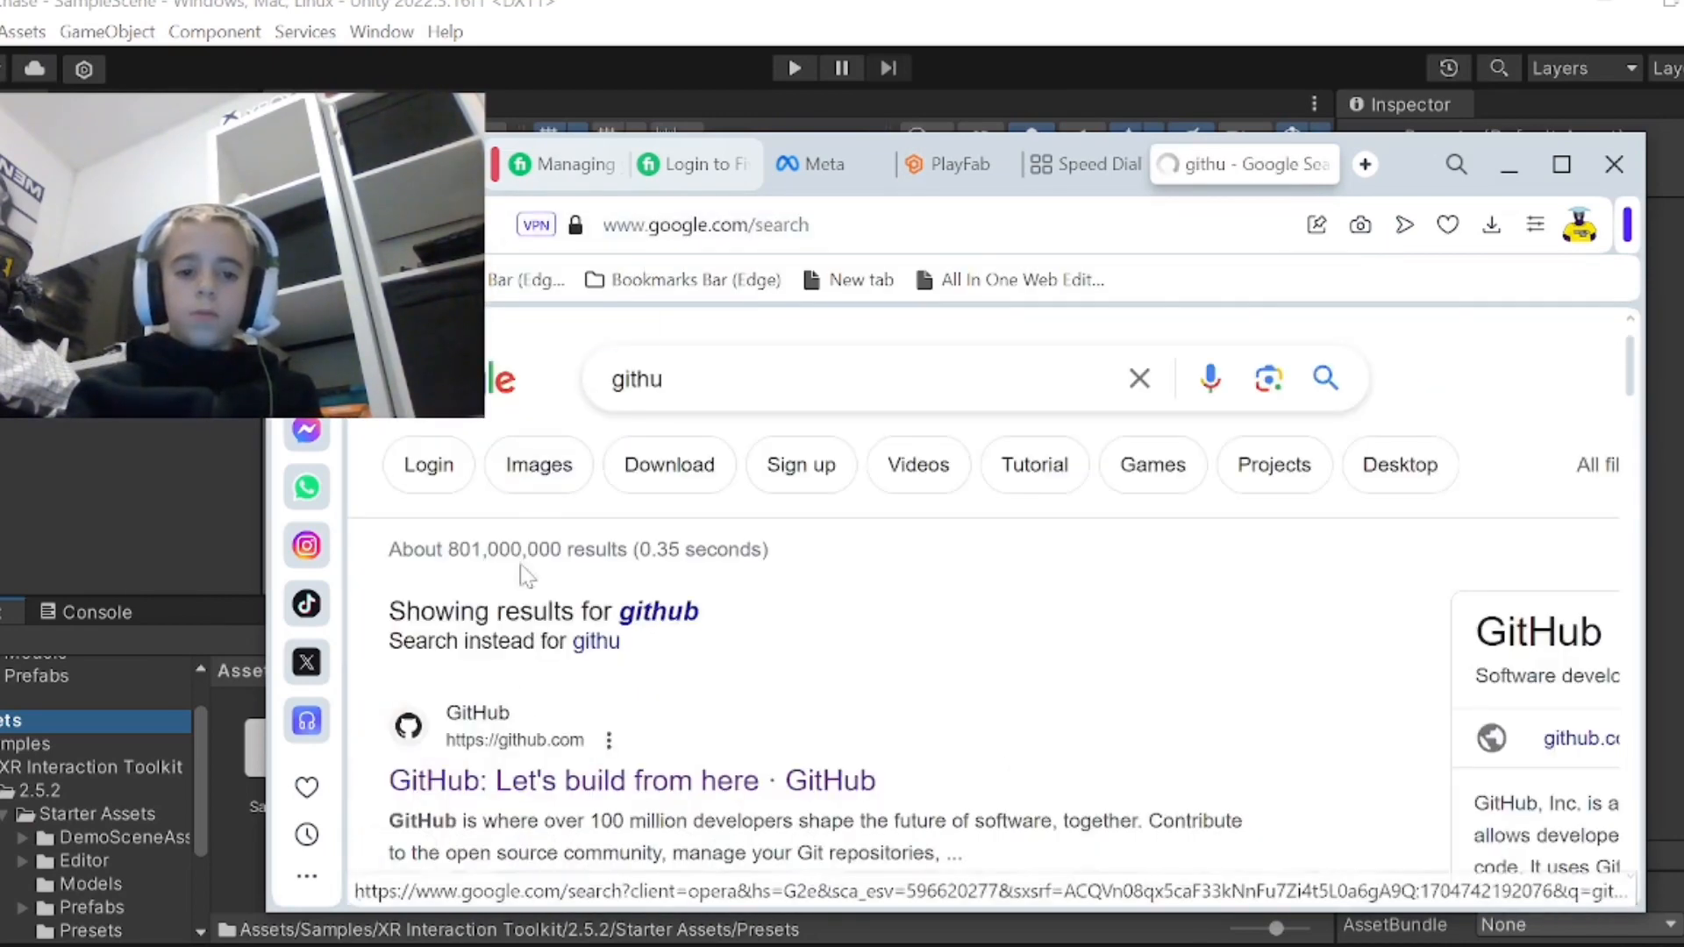
pyautogui.click(482, 780)
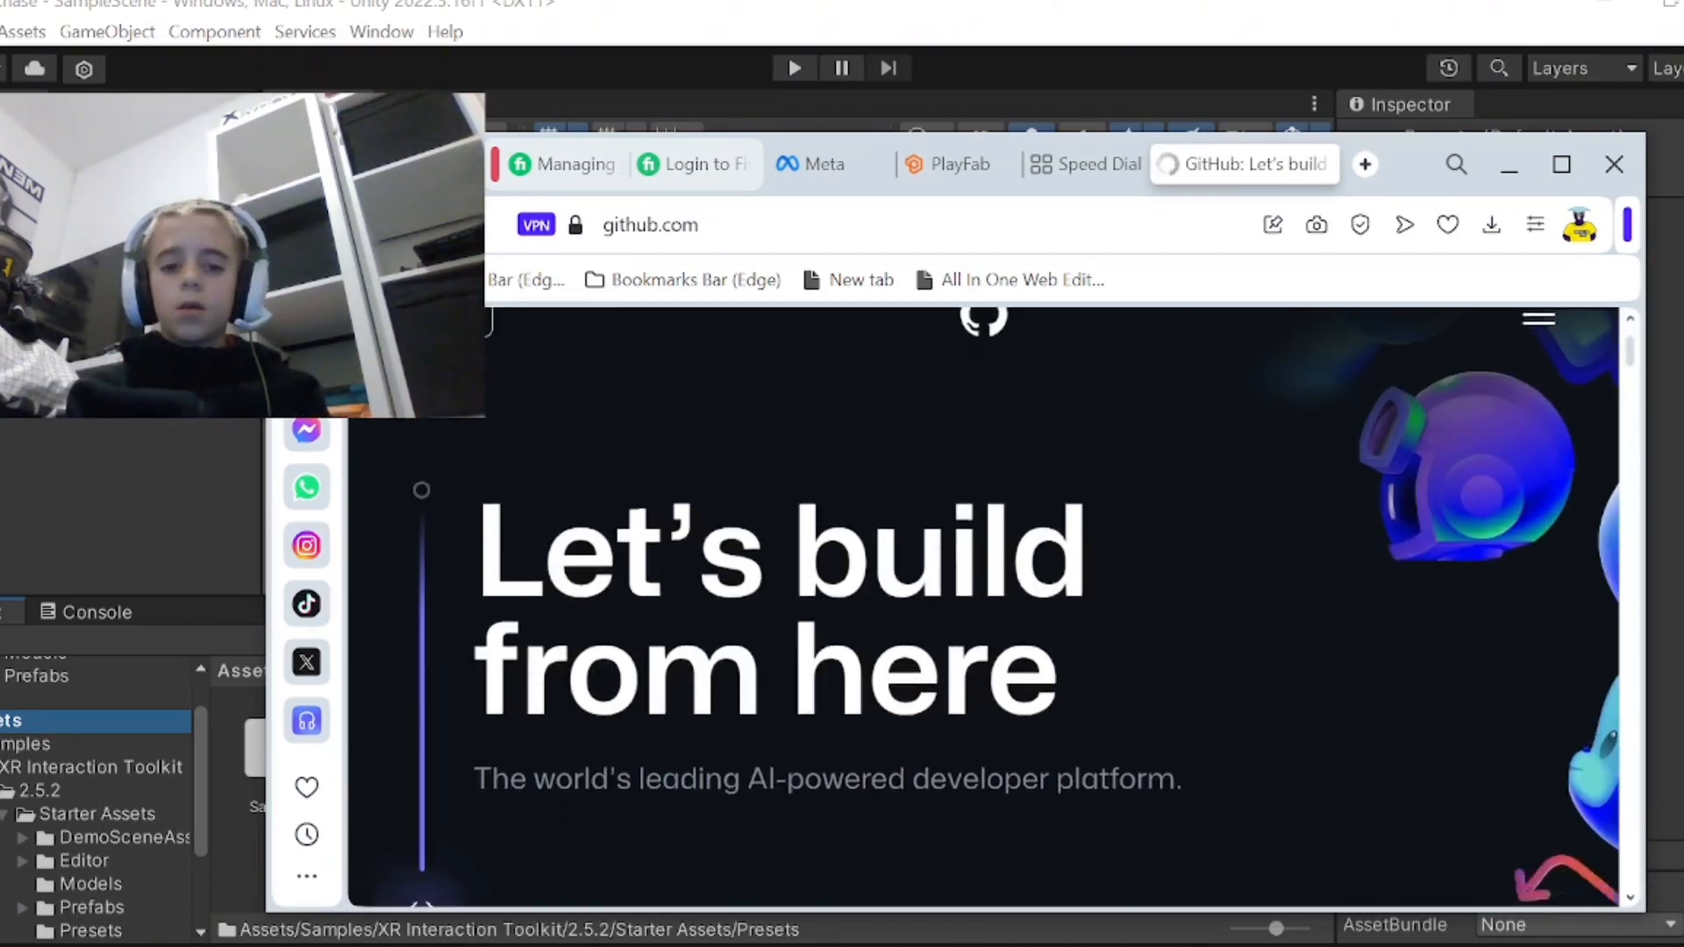
# - Search all of GitHub for "gorilla locomotion"
pyautogui.scroll(-4, 1088, 624)
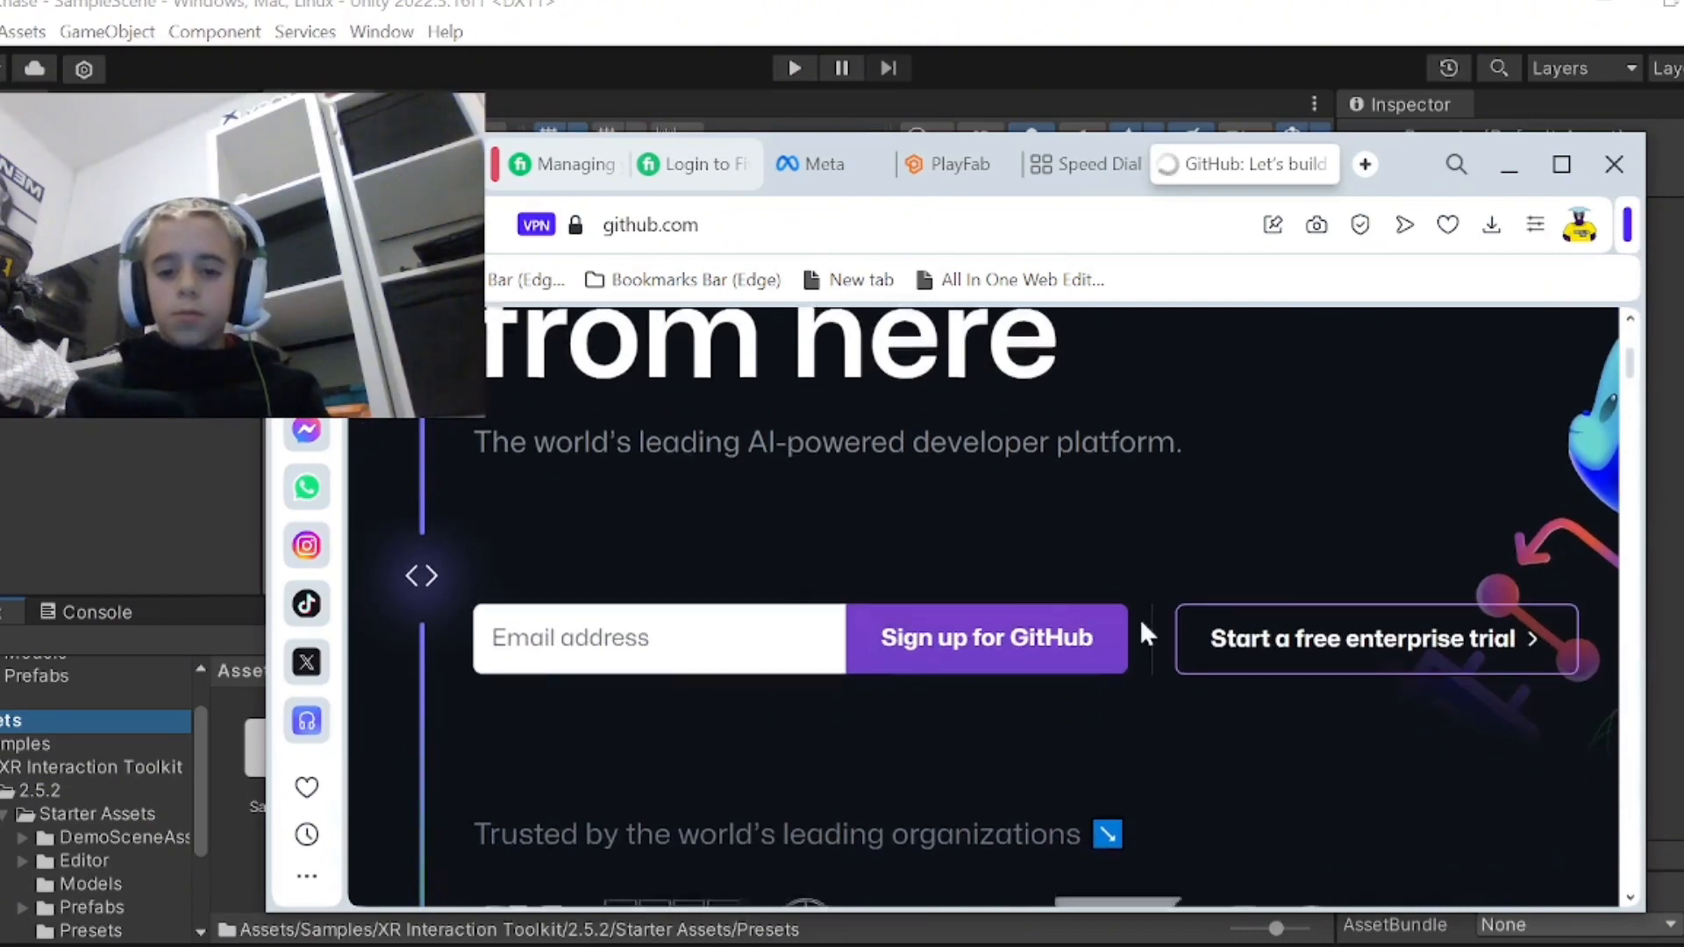
pyautogui.scroll(-3, 1139, 618)
pyautogui.scroll(7, 1139, 618)
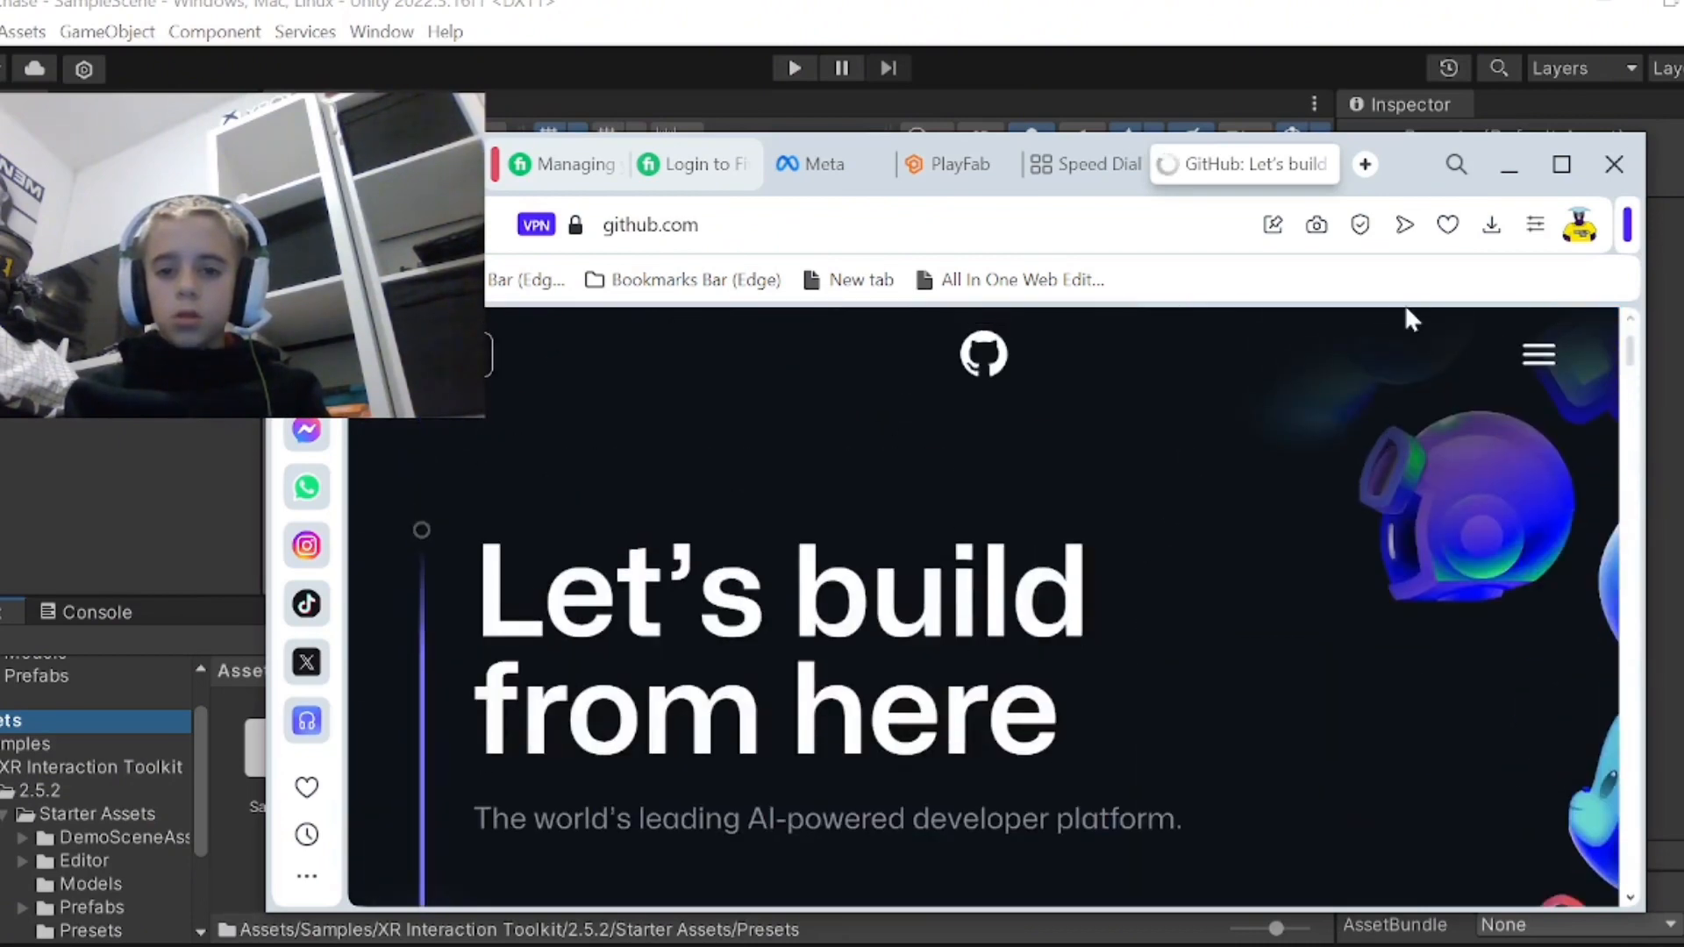
pyautogui.click(1539, 354)
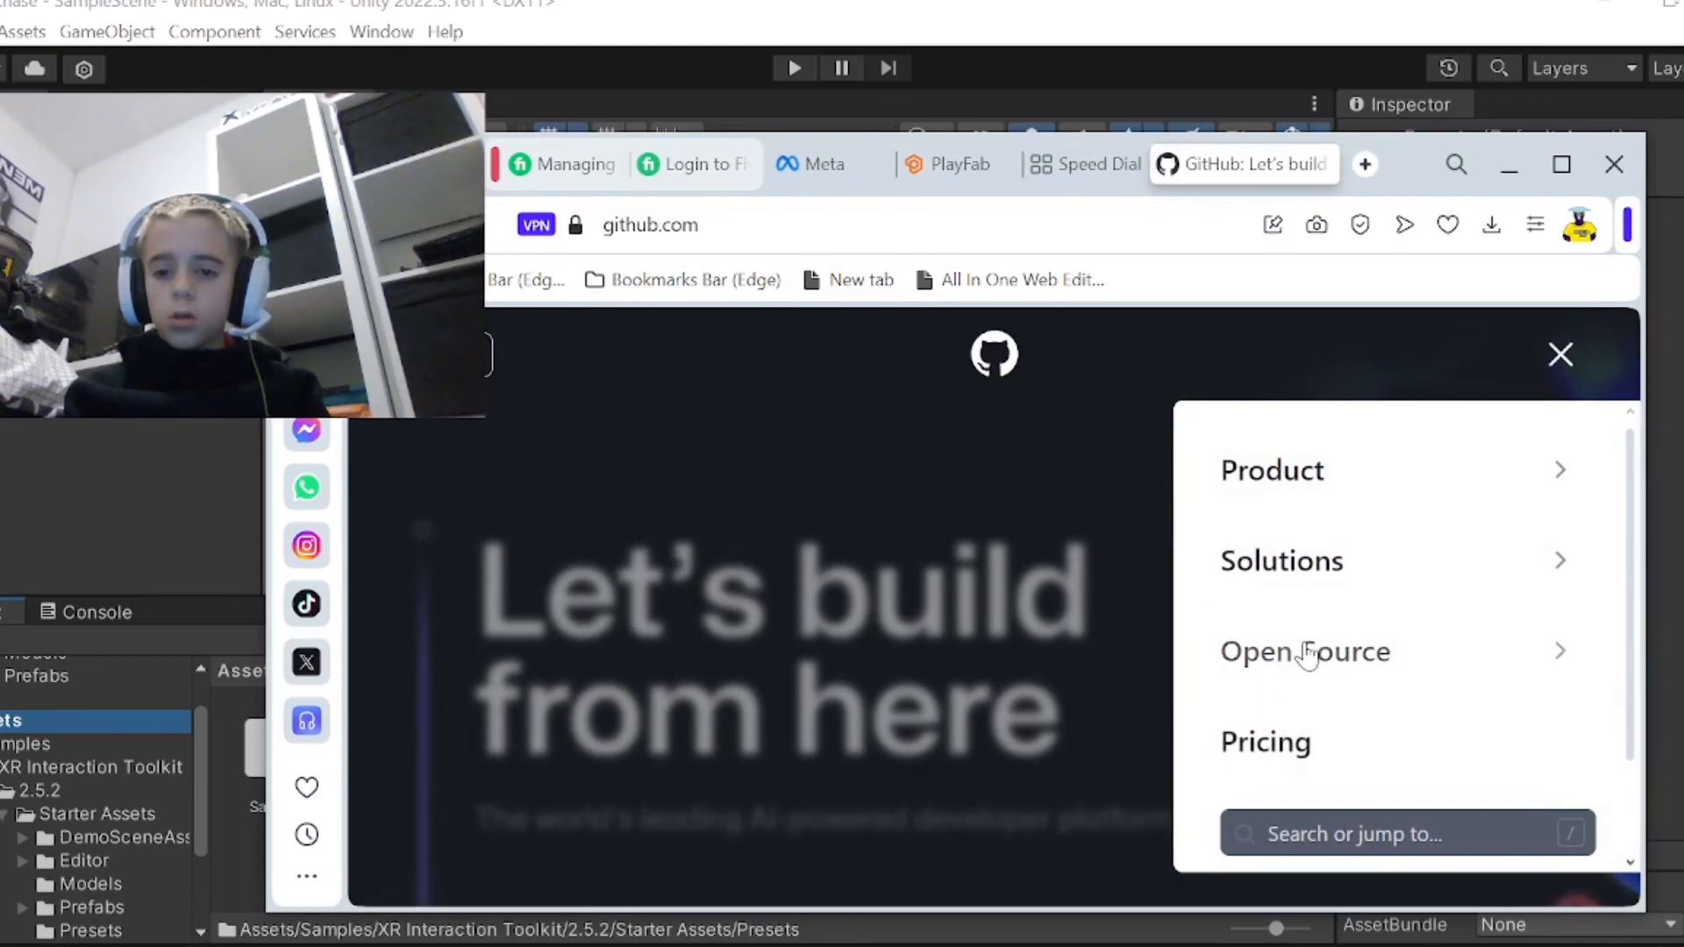
pyautogui.click(1276, 832)
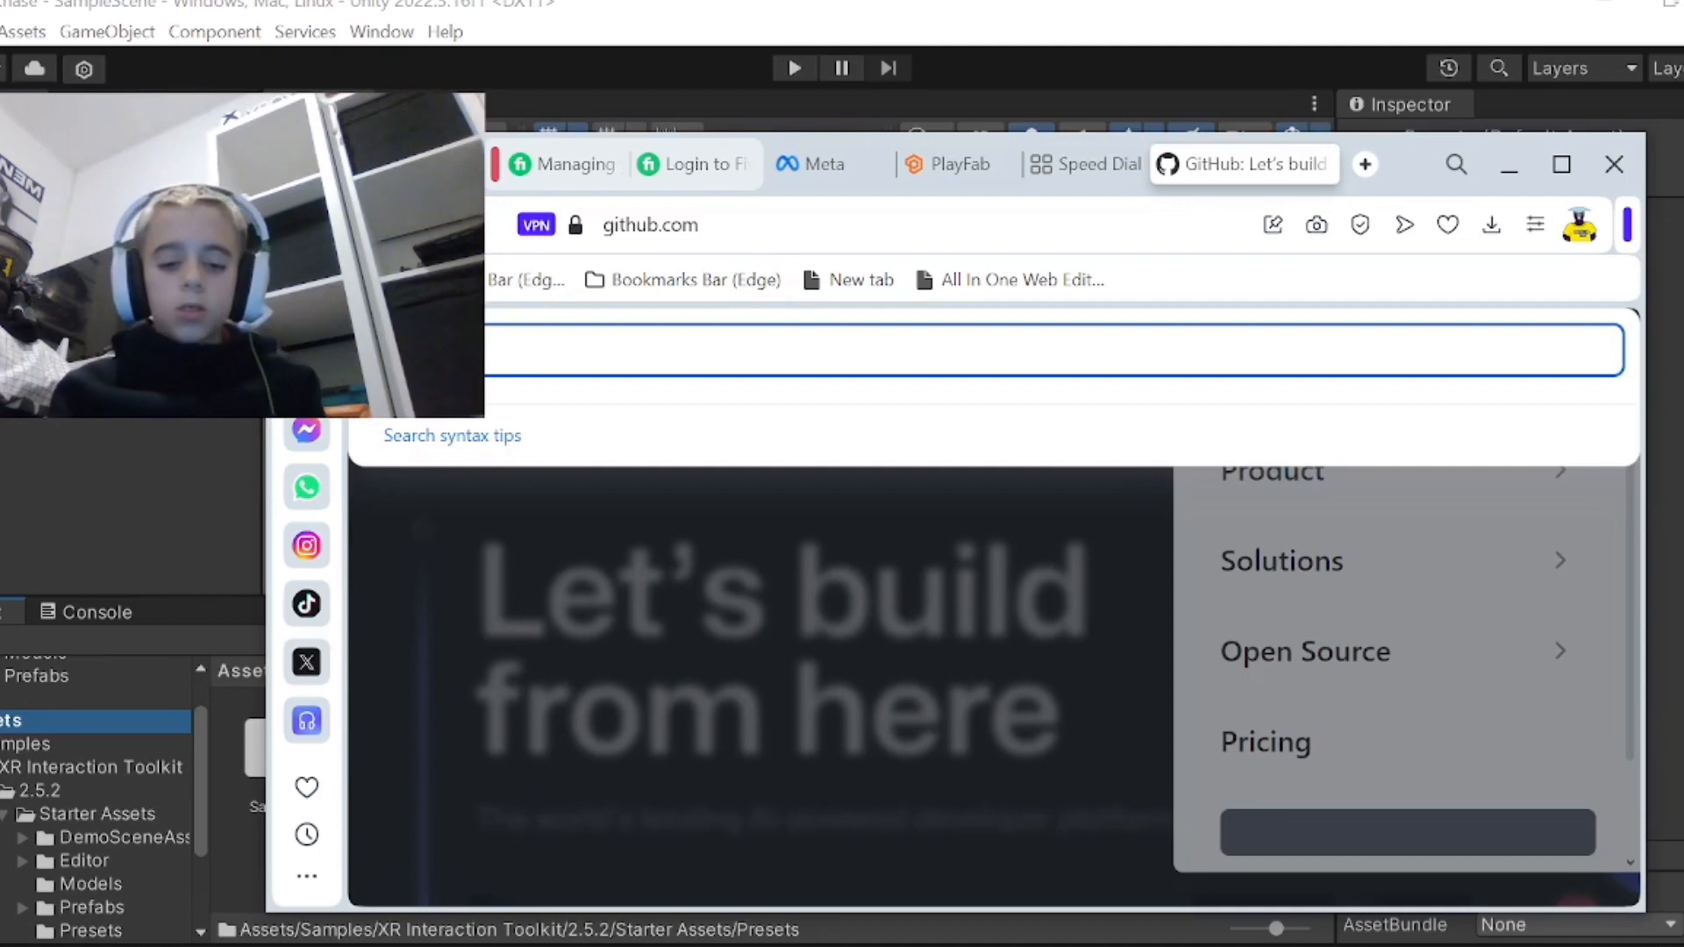
pyautogui.write('gori')
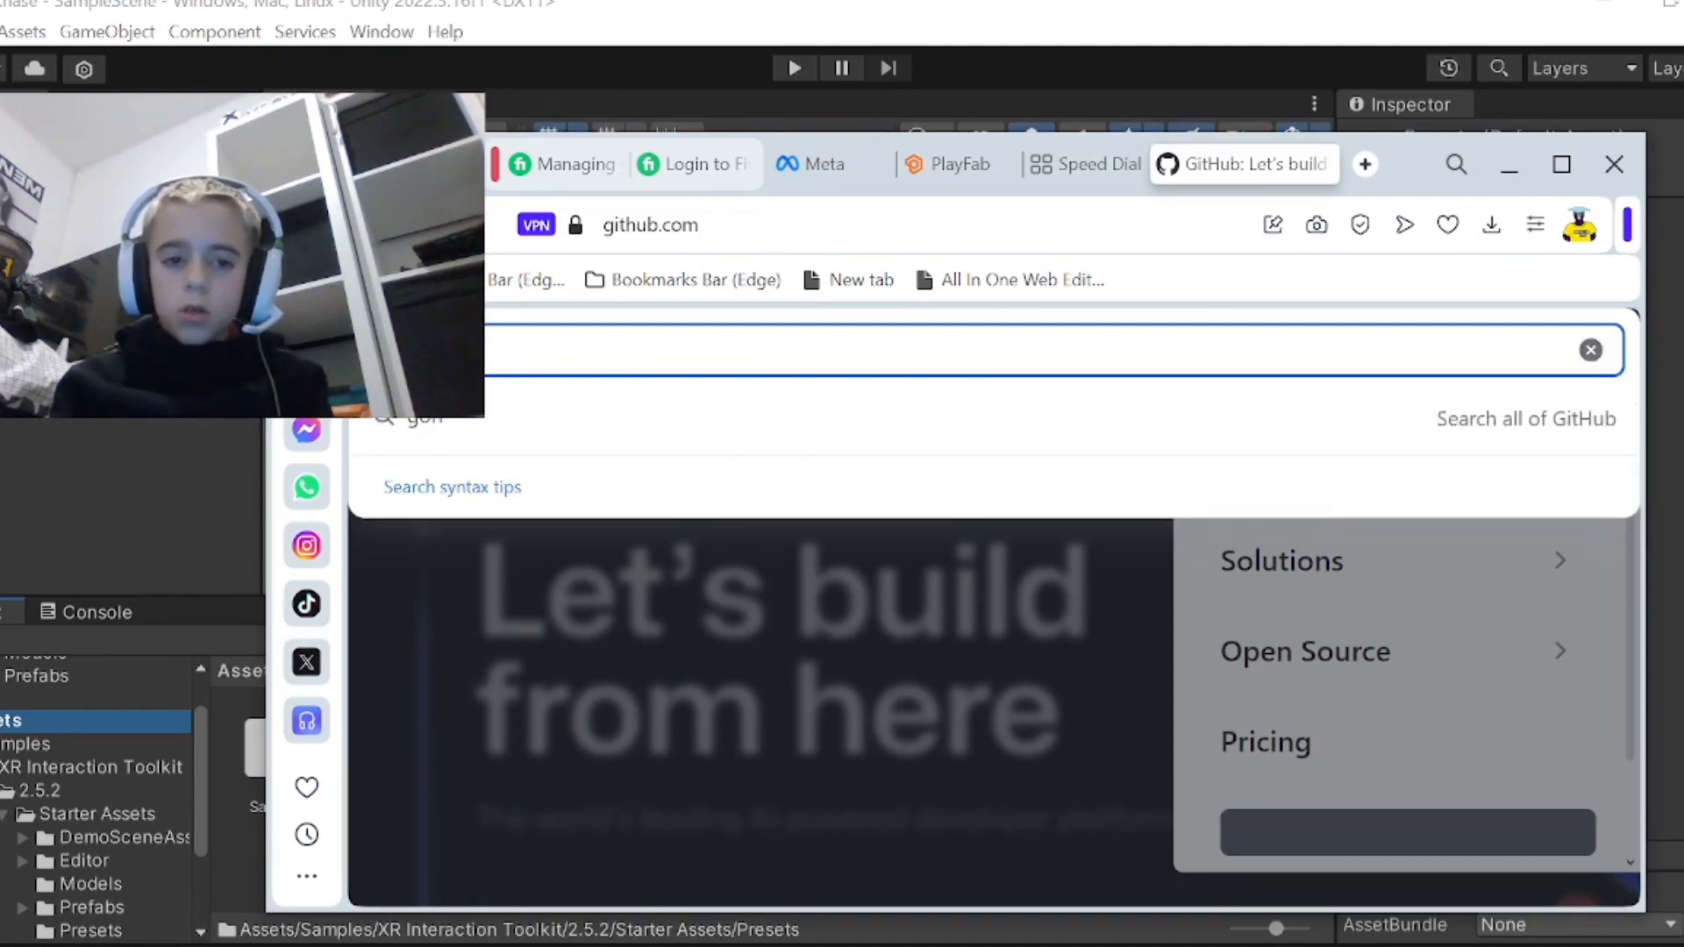
pyautogui.write('lla locomotionn')
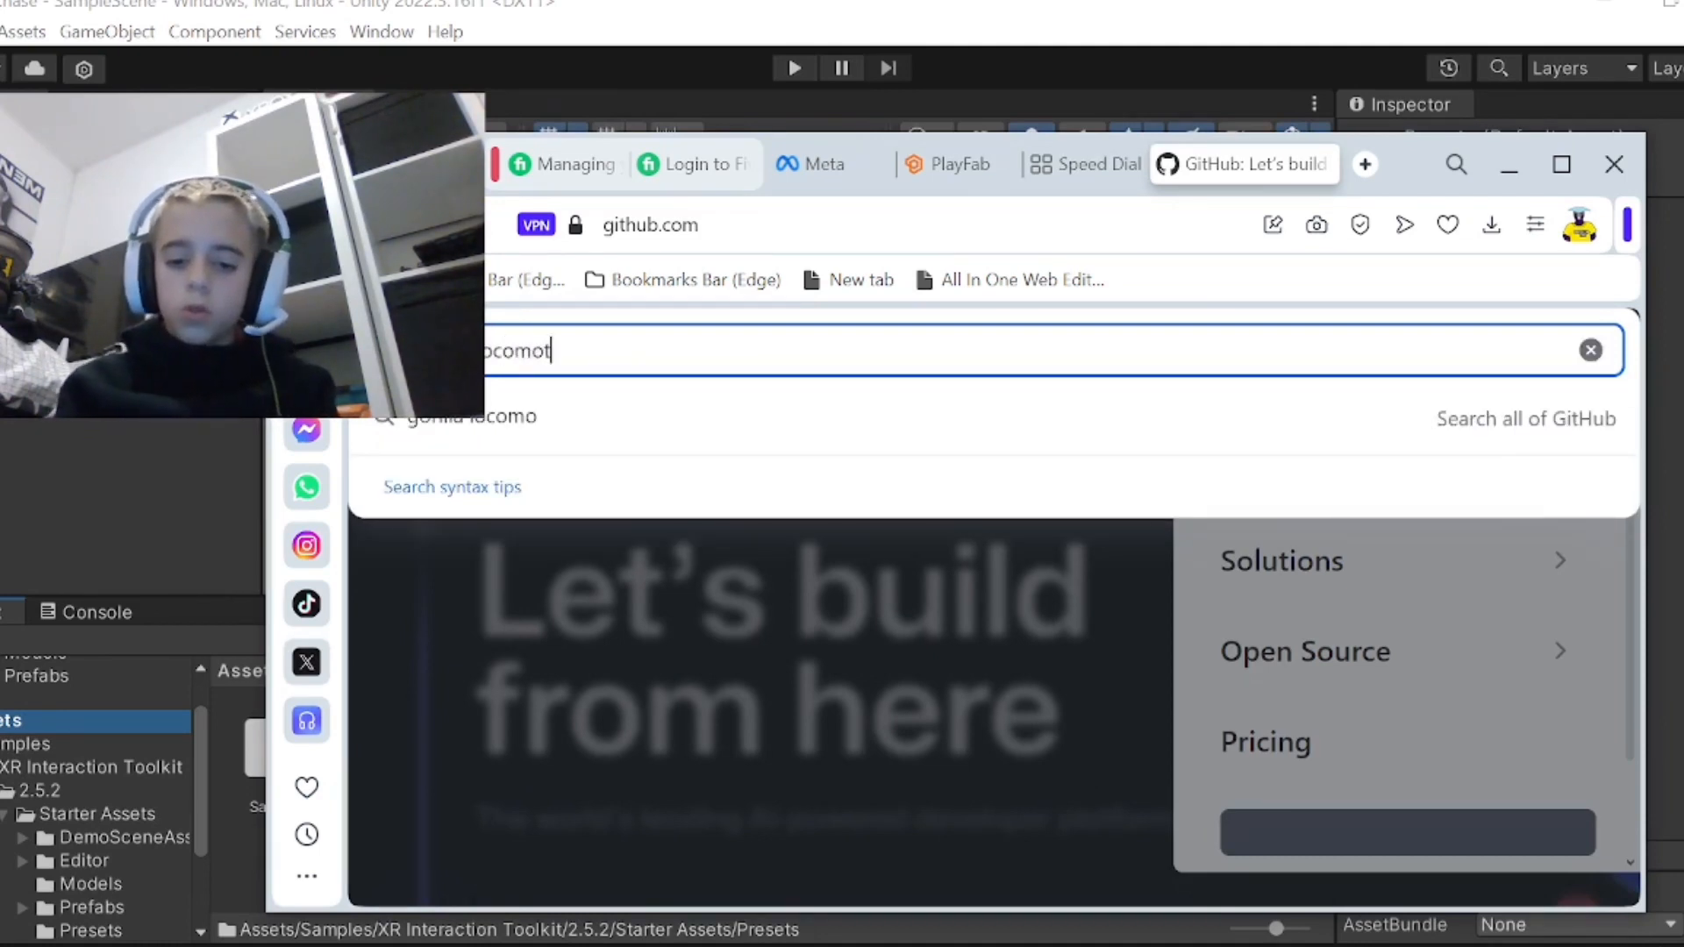
pyautogui.press('Escape')
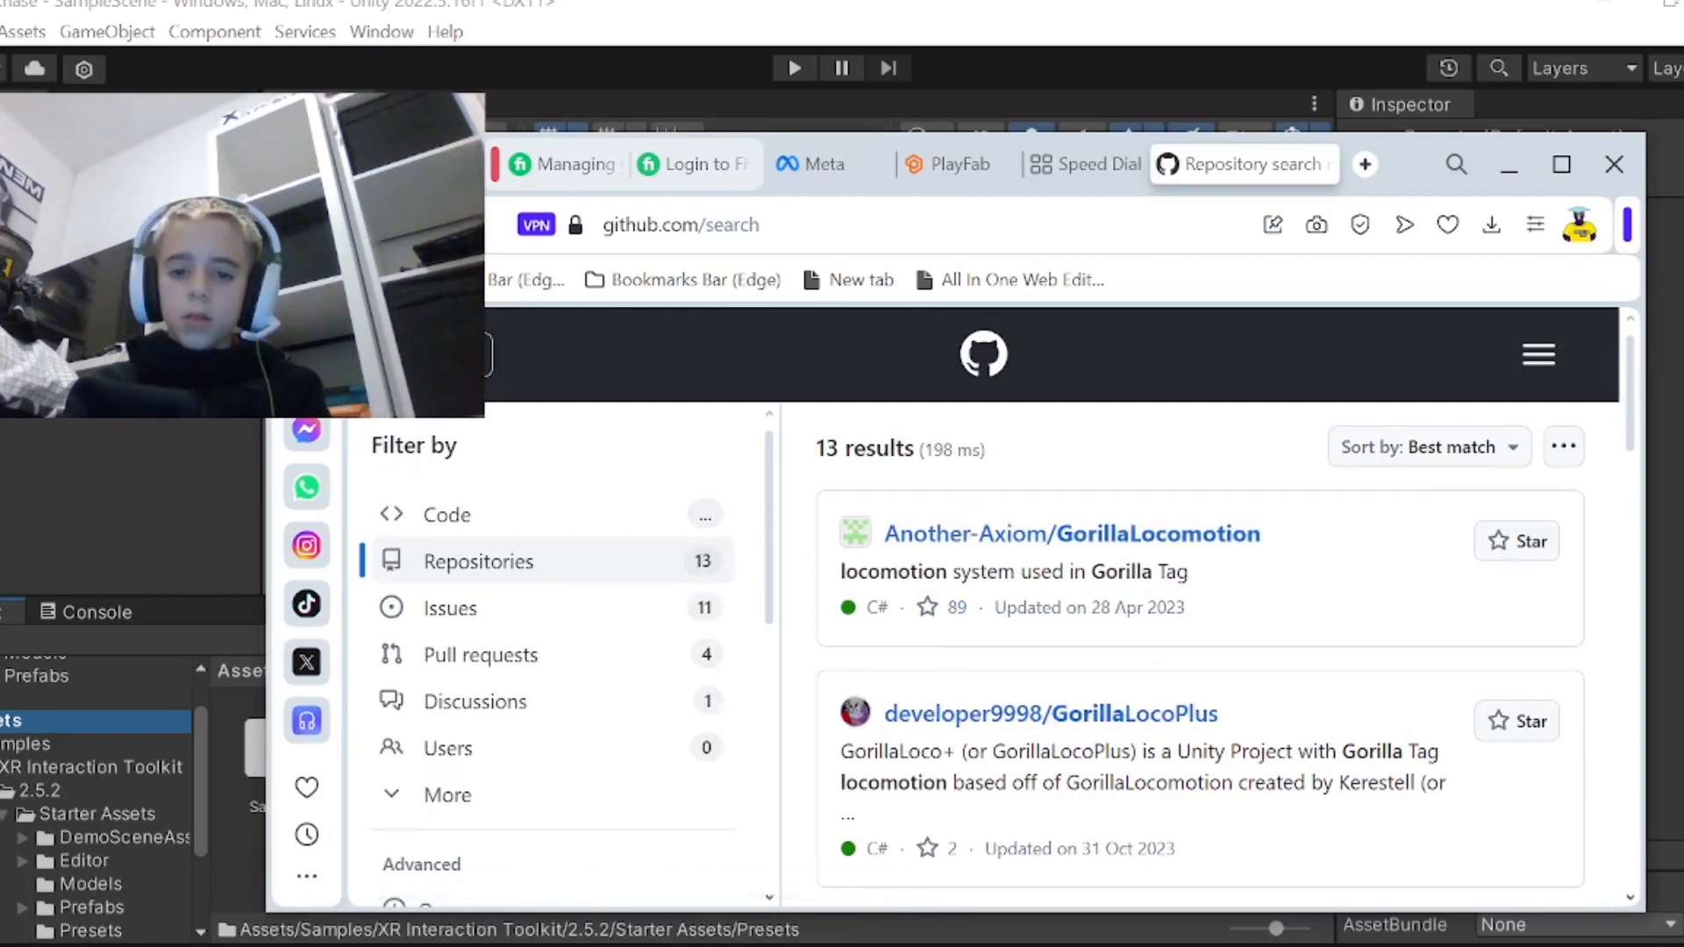
# - Open the Another-Axiom/GorillaLocomotion repository and download its GorillaLocomotion.unitypackage file
pyautogui.click(988, 548)
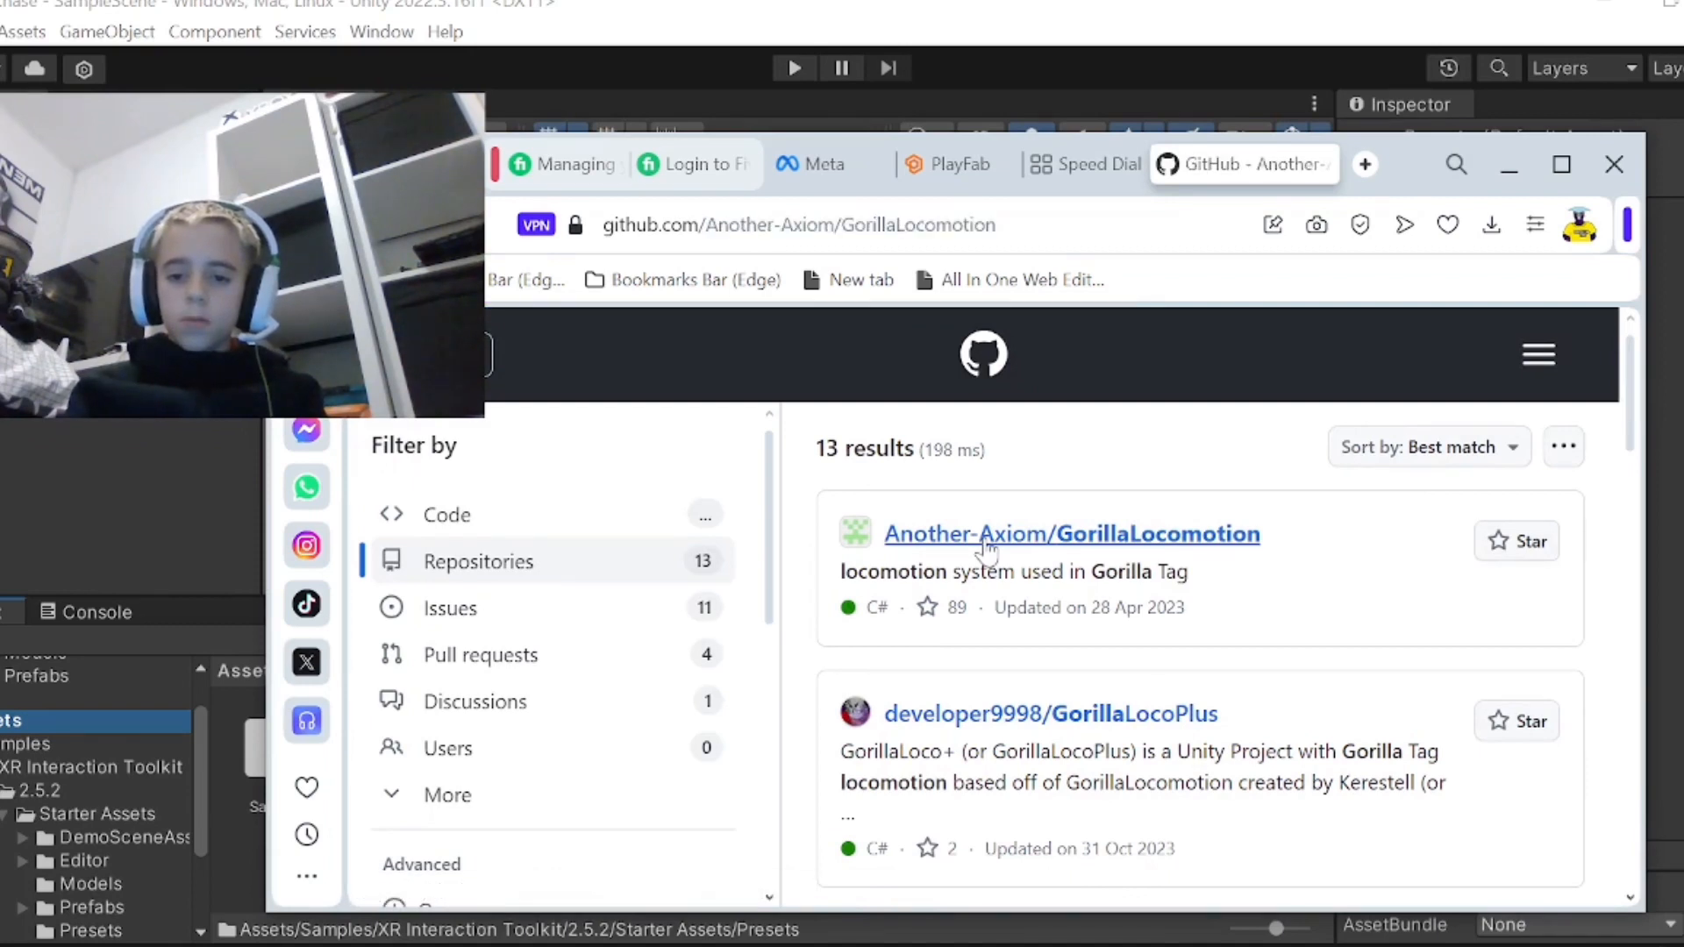
pyautogui.scroll(-6, 986, 551)
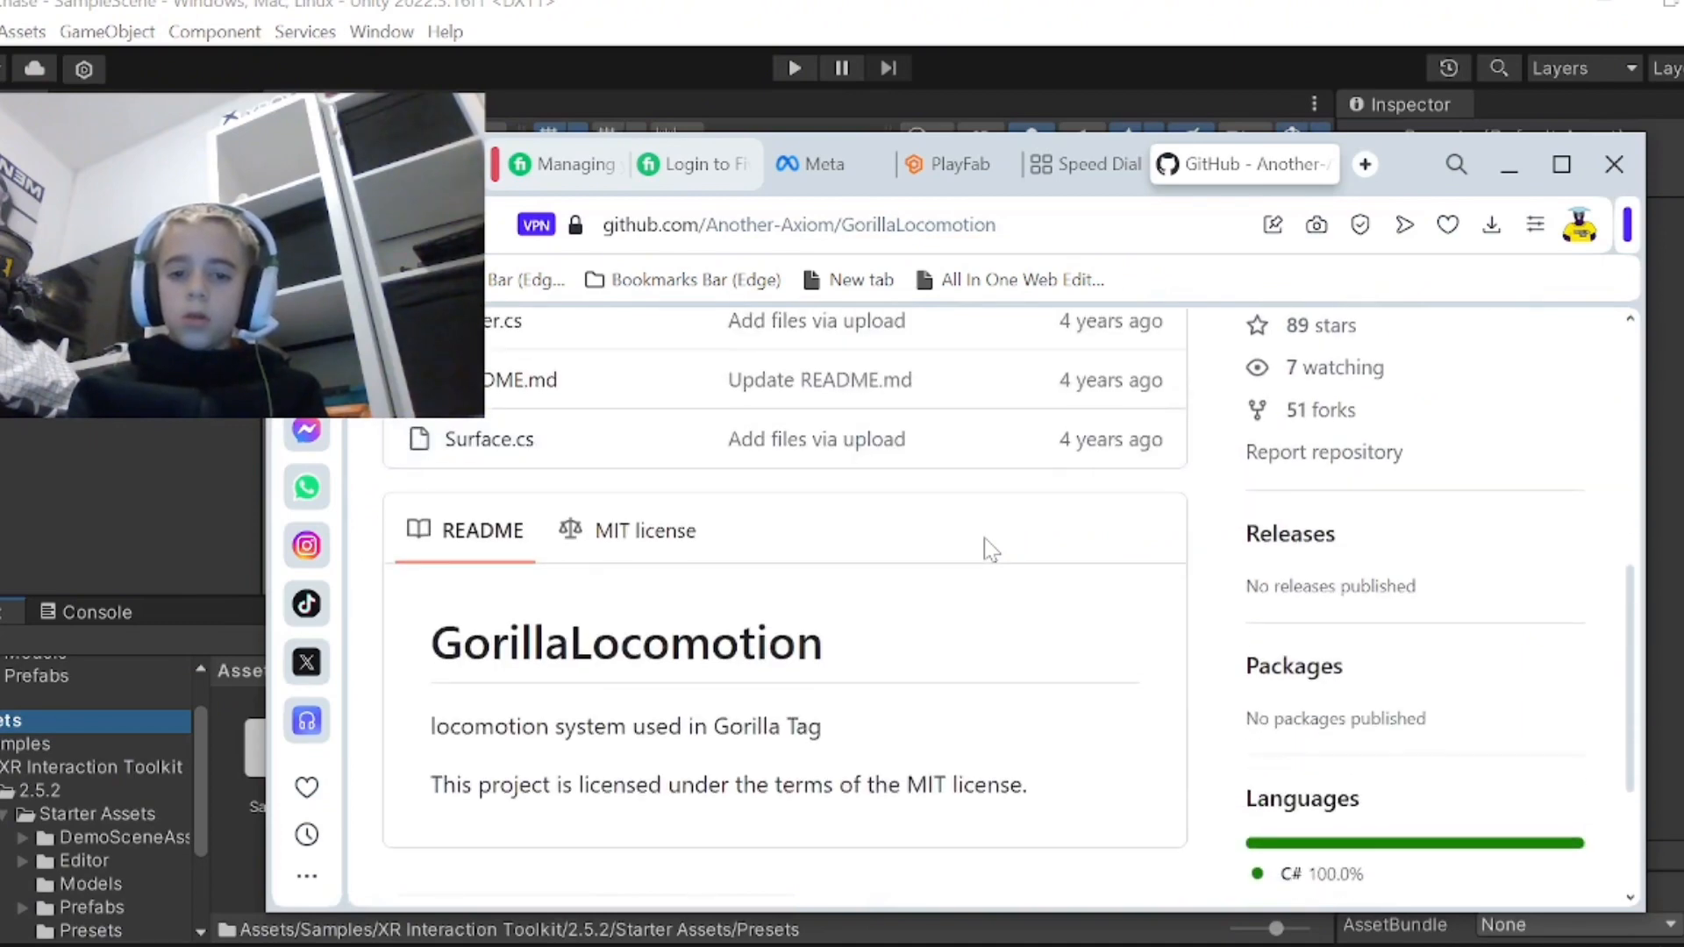
pyautogui.scroll(6, 991, 548)
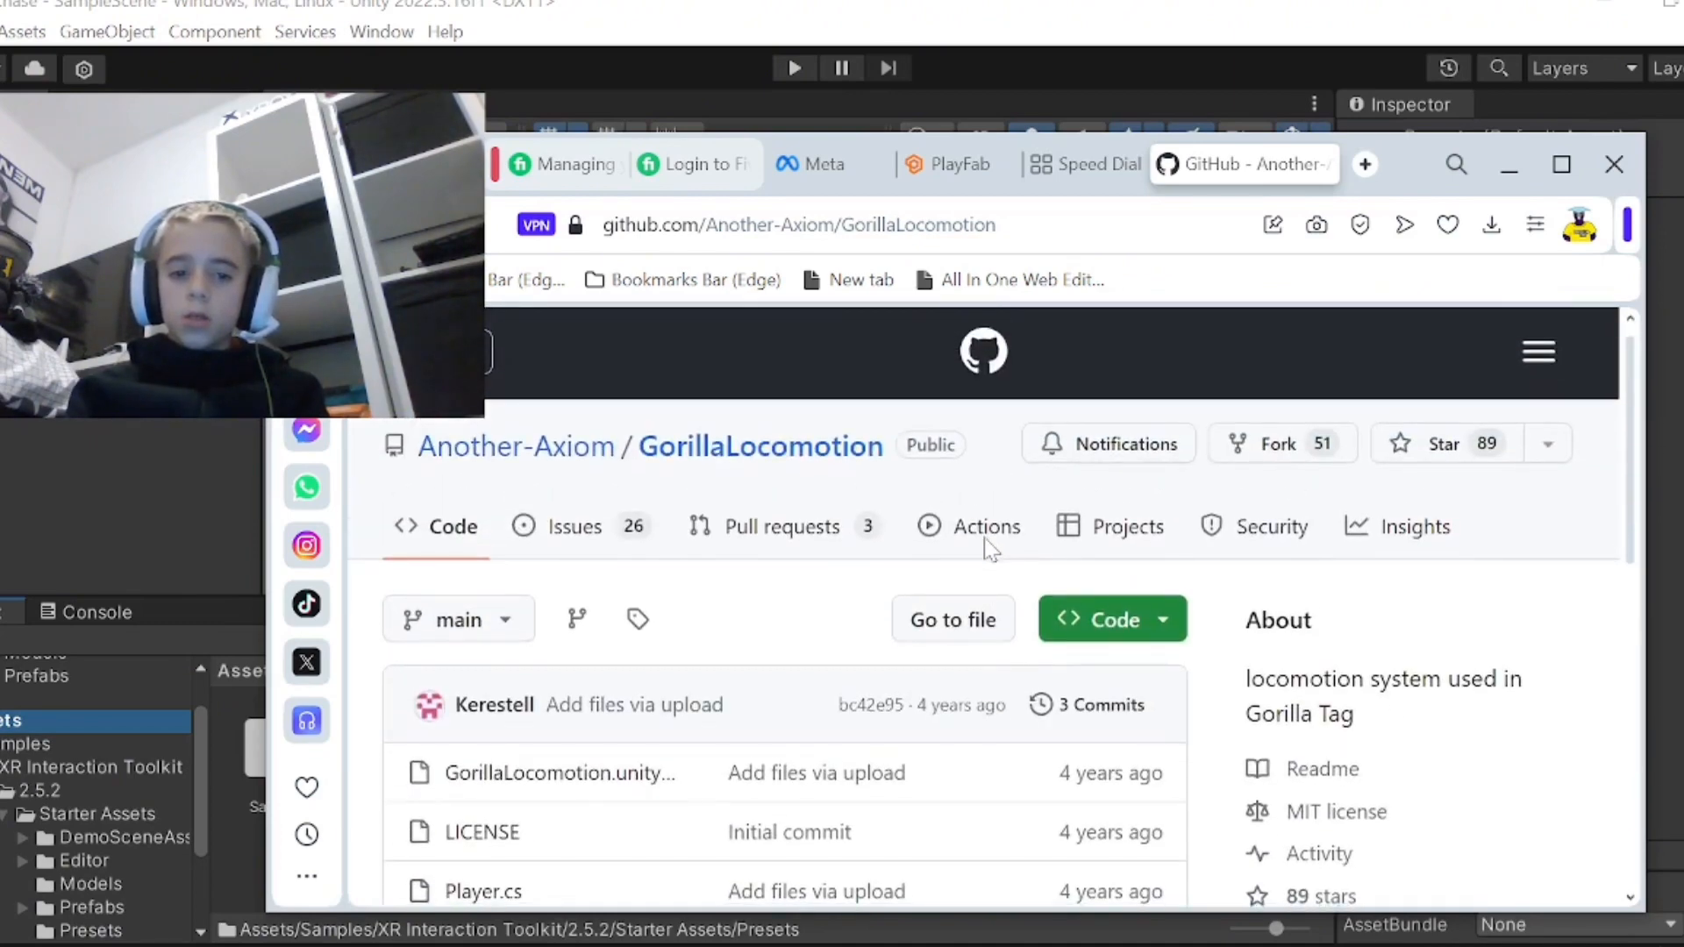
pyautogui.scroll(-2, 984, 538)
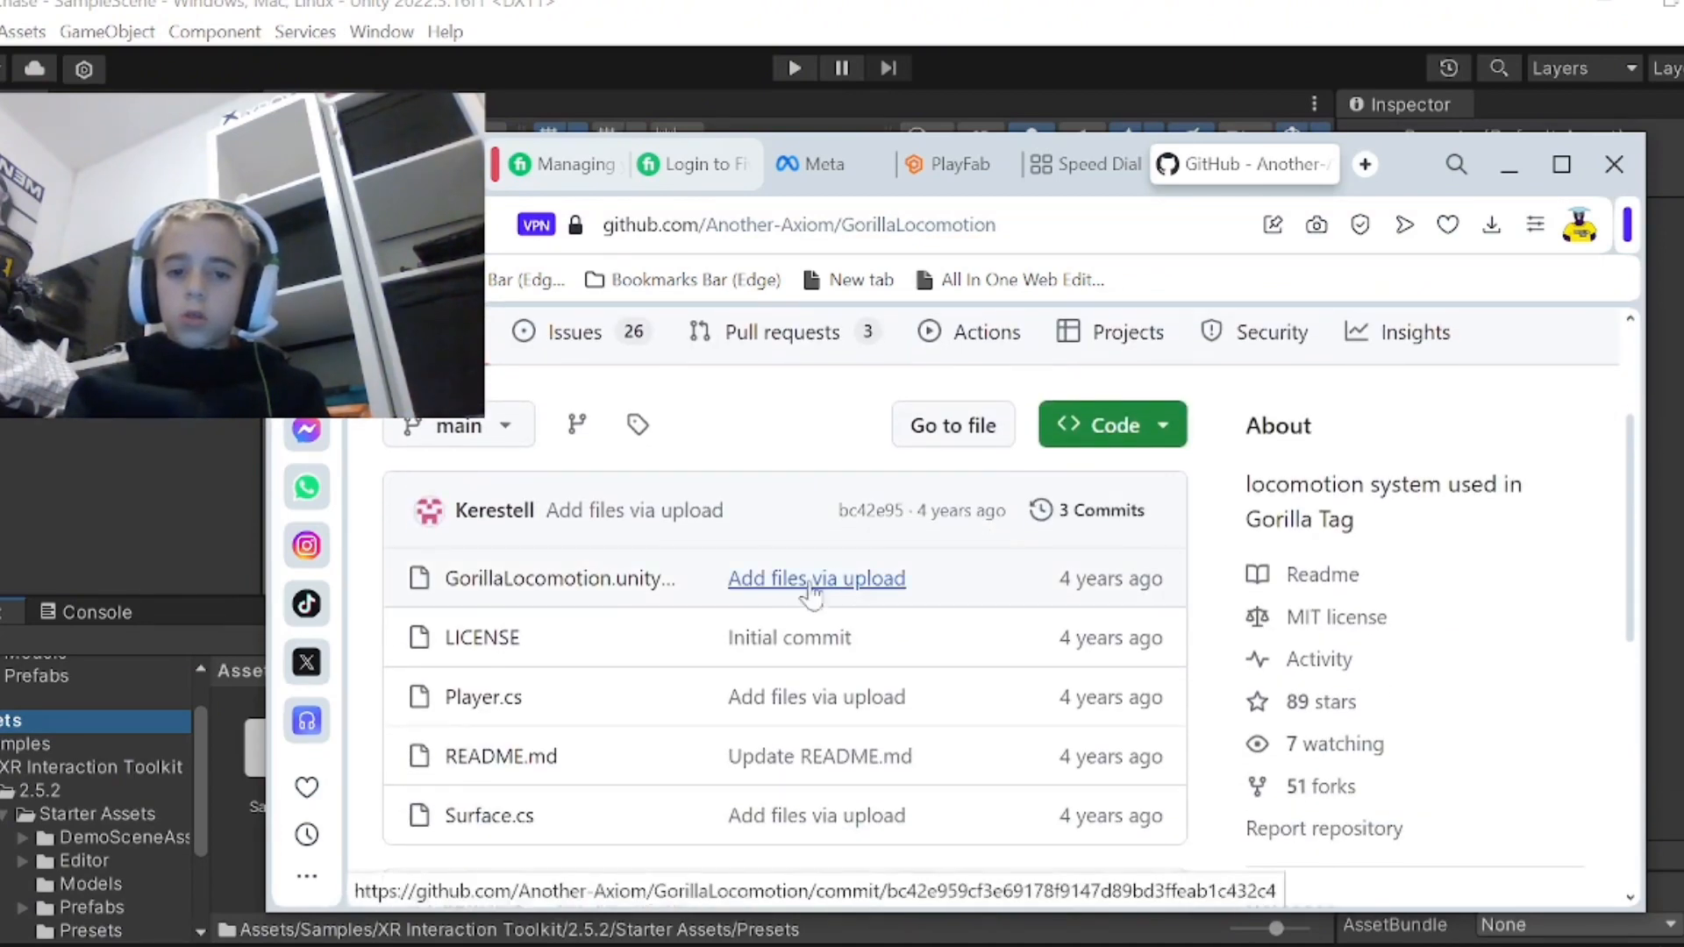
pyautogui.click(565, 581)
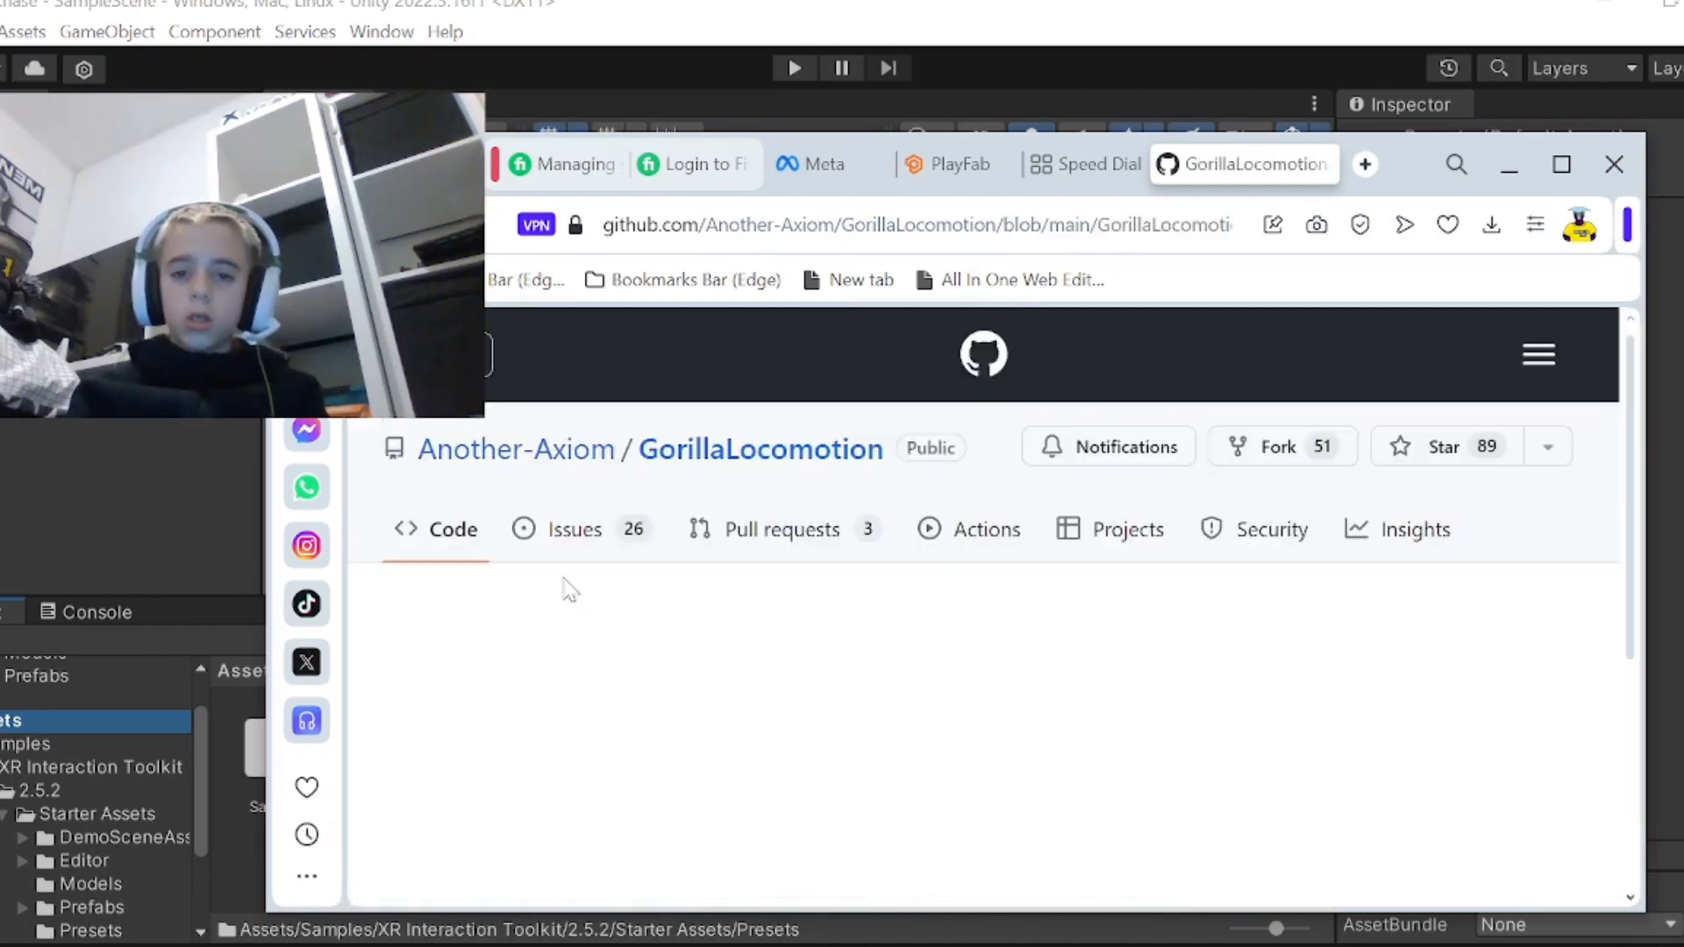
pyautogui.scroll(-2, 722, 726)
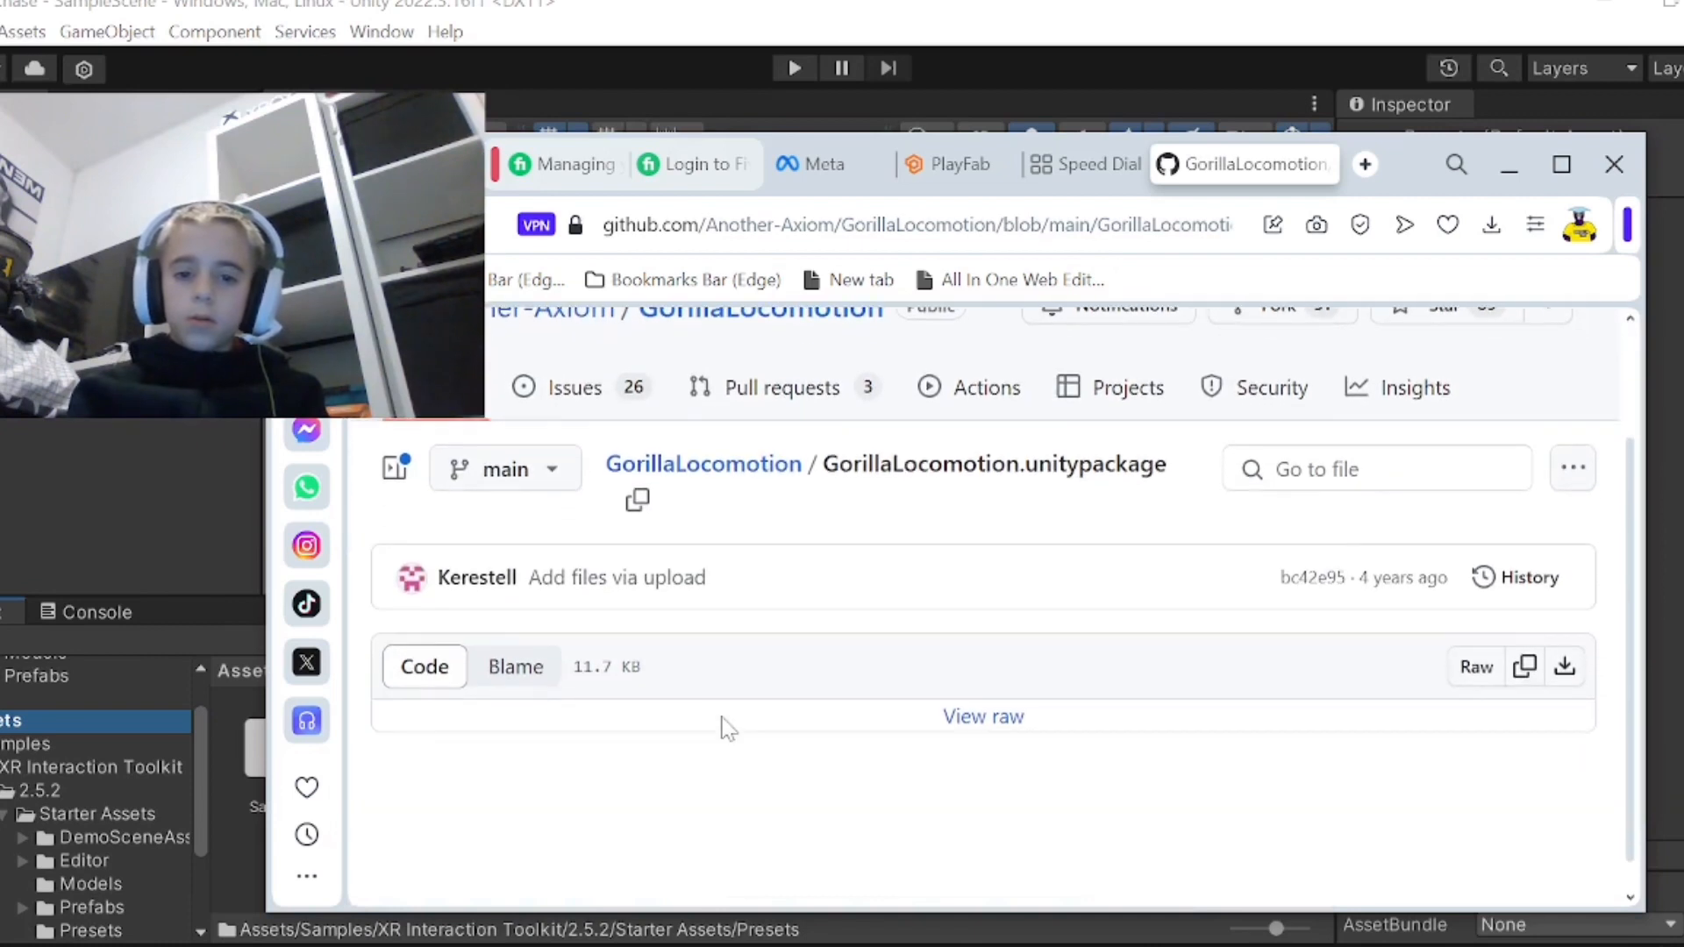
pyautogui.click(1563, 667)
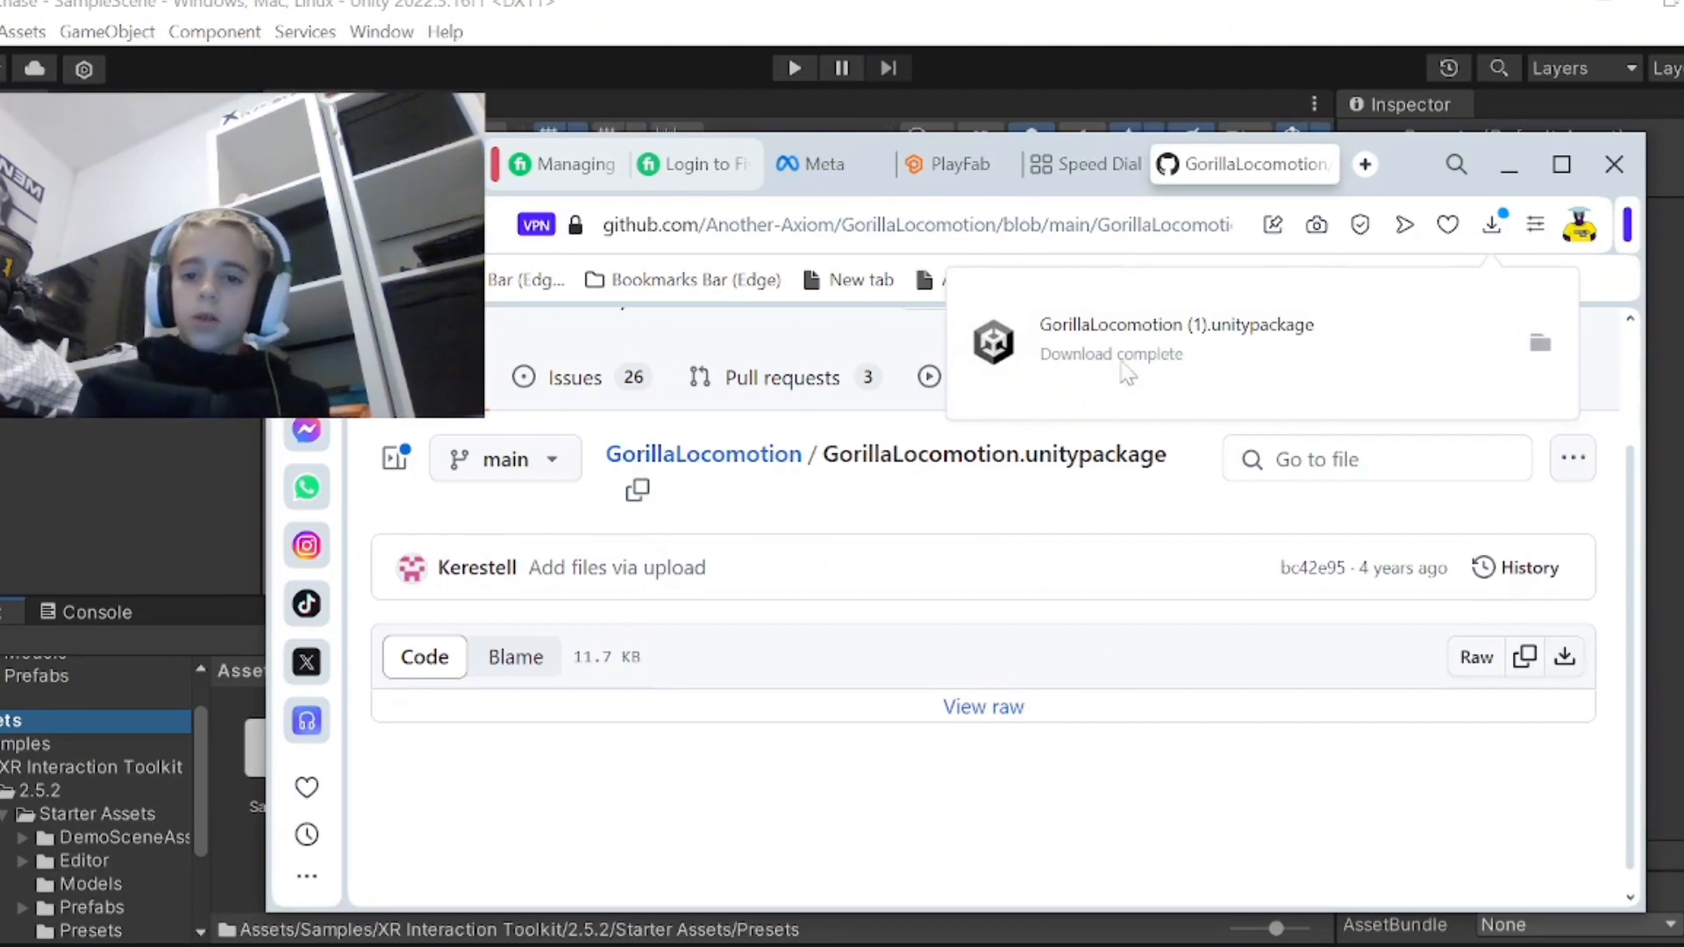
# - Switch to Unity, import everything in the GorillaLocomotion (1) package from Downloads as a custom package, and reload SampleScene
pyautogui.click(1156, 336)
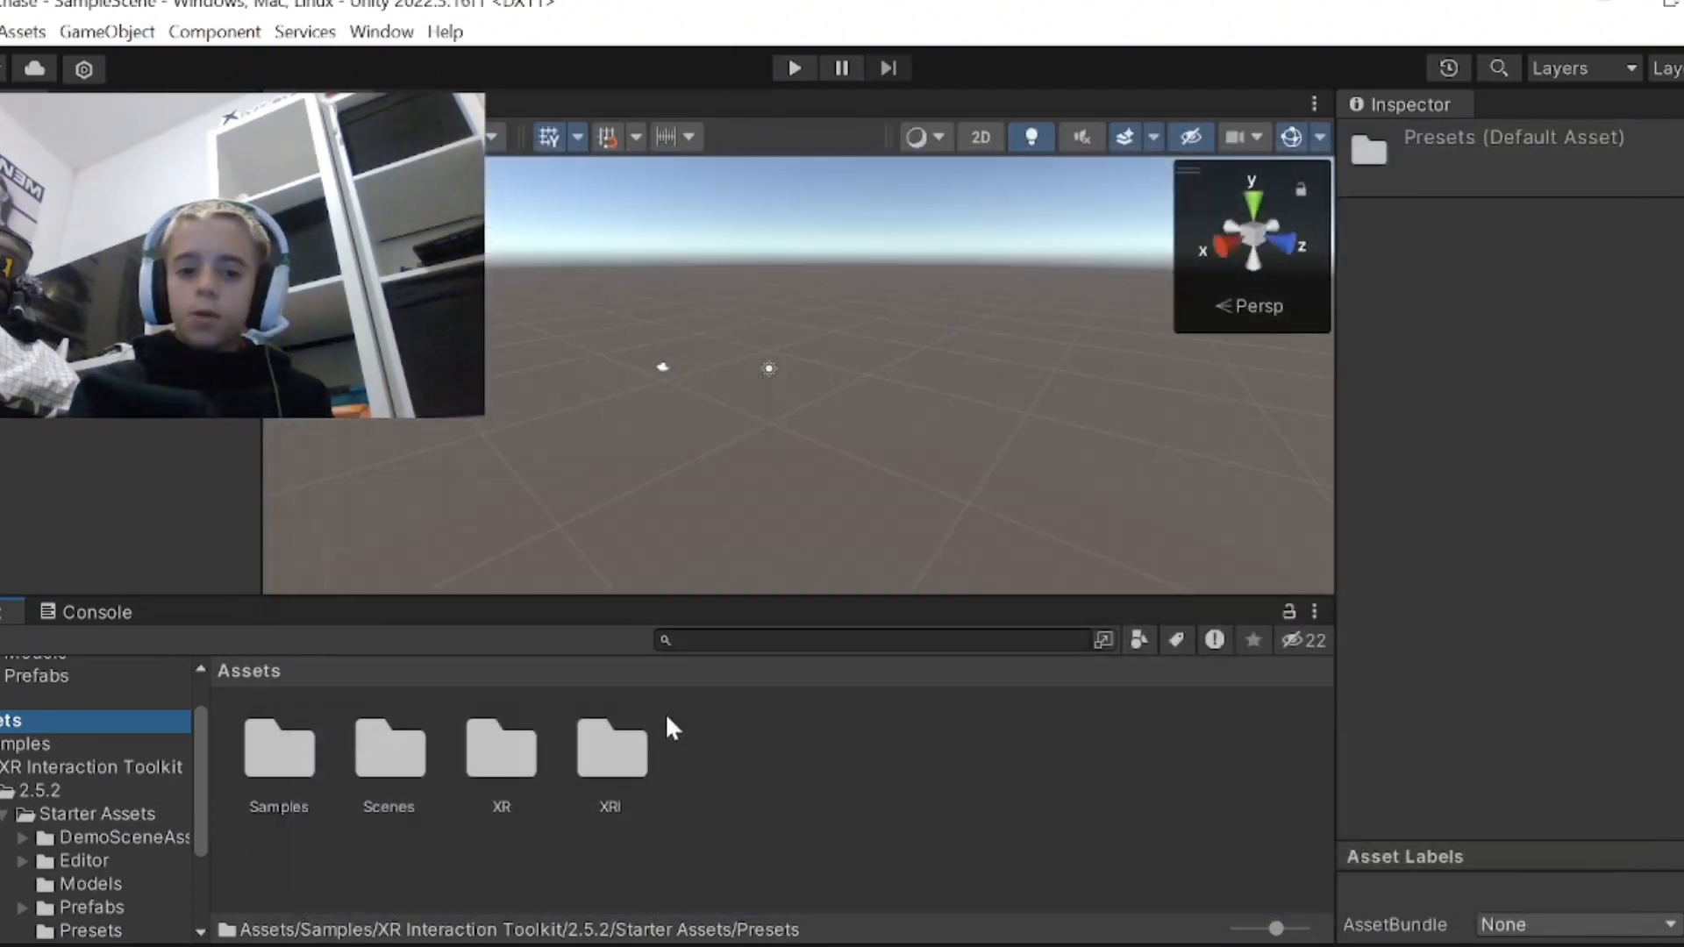
pyautogui.rightClick(767, 775)
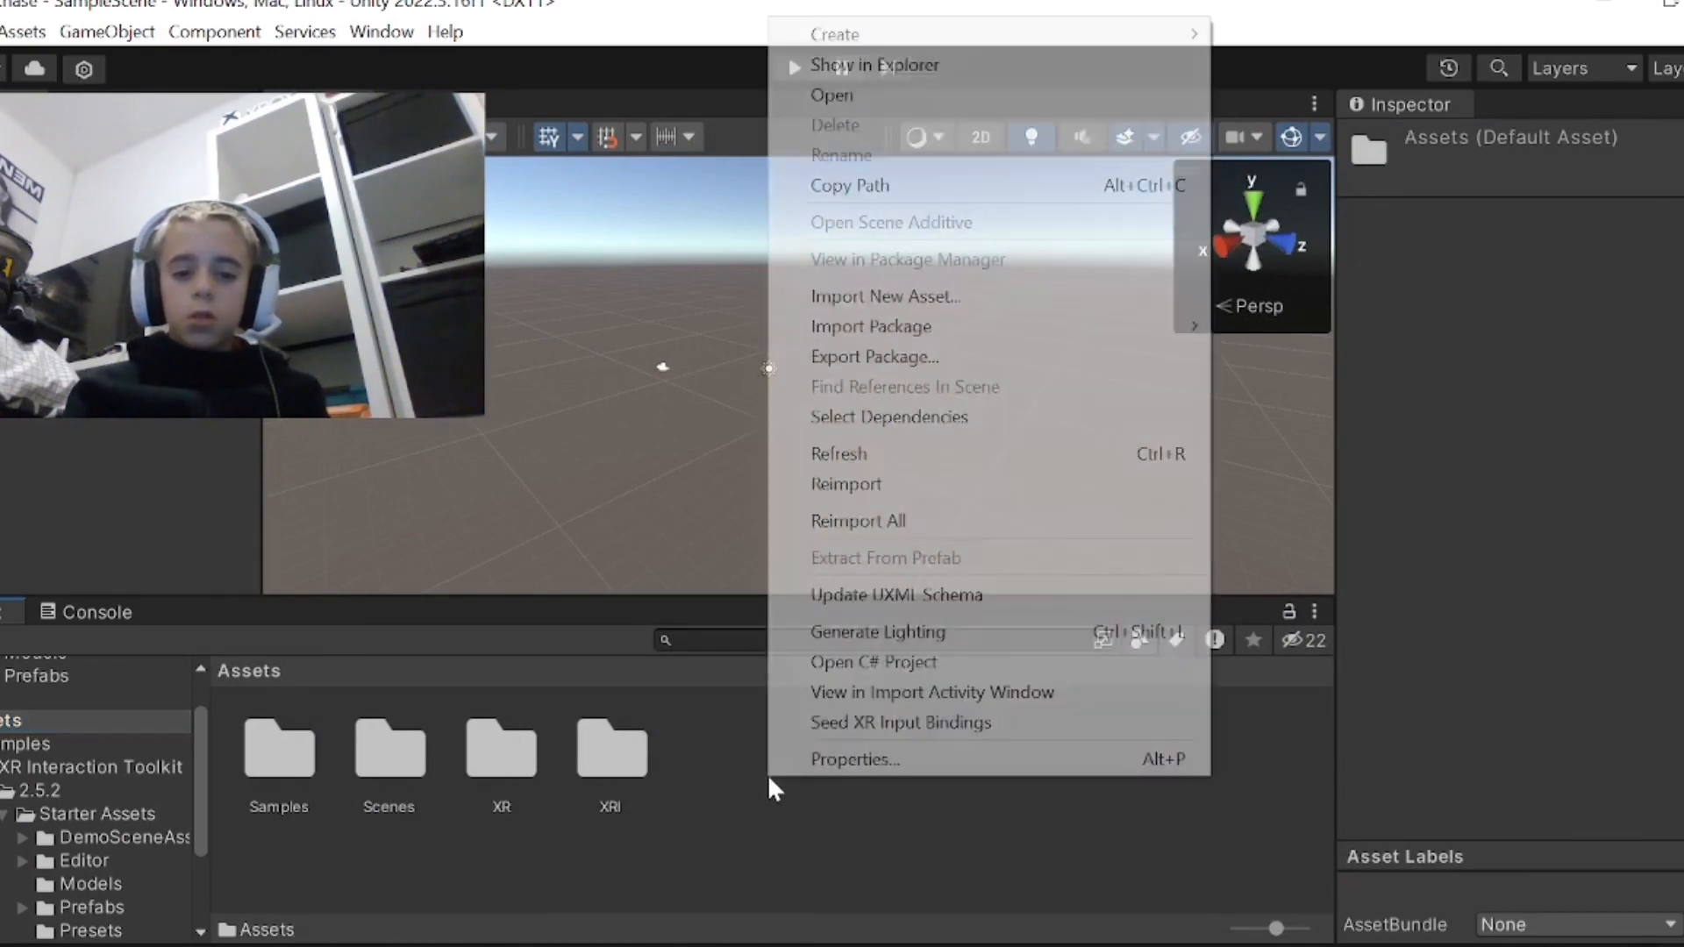
pyautogui.moveTo(910, 327)
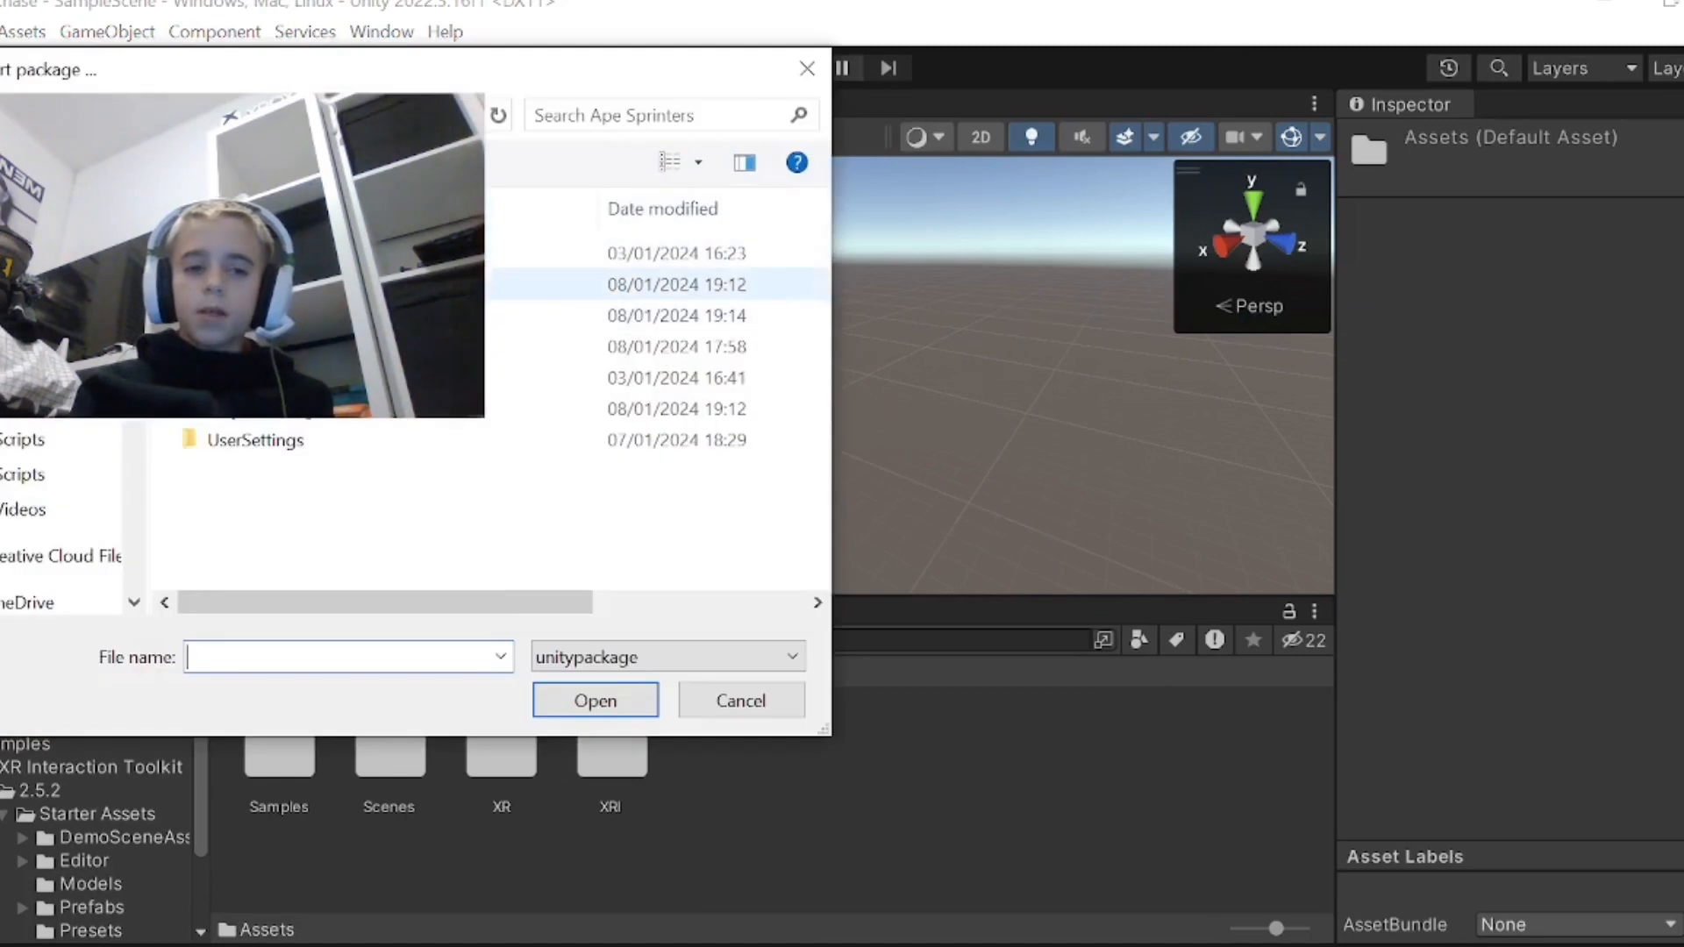
pyautogui.click(36, 264)
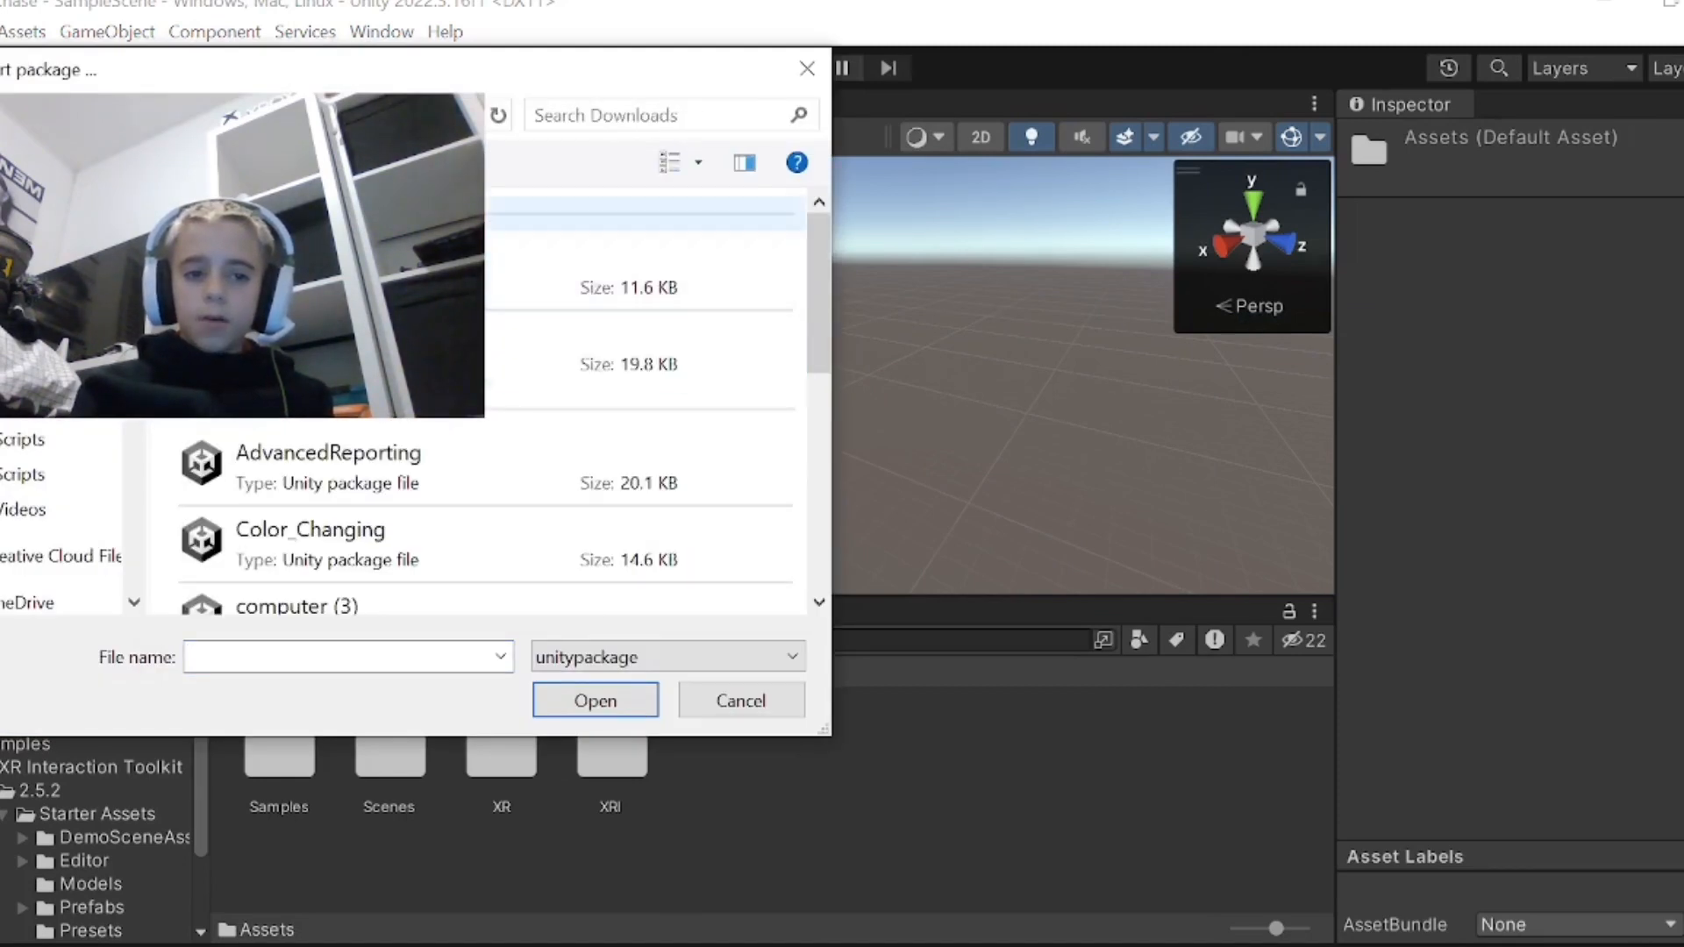
pyautogui.click(421, 272)
pyautogui.click(581, 698)
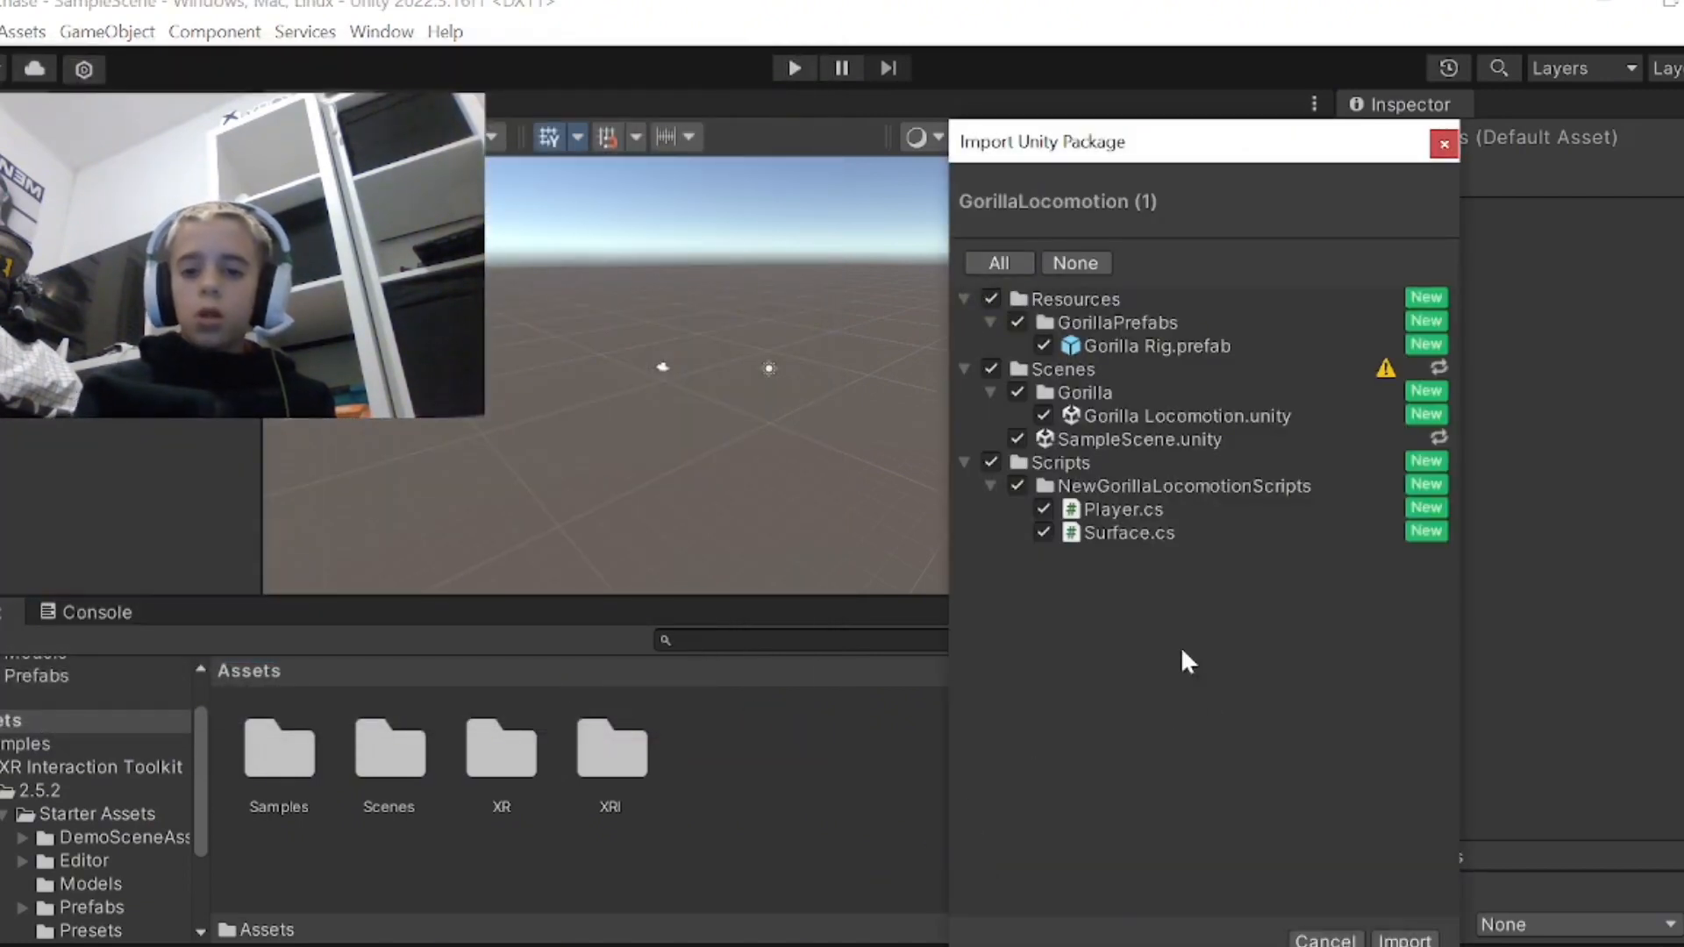
pyautogui.click(1404, 939)
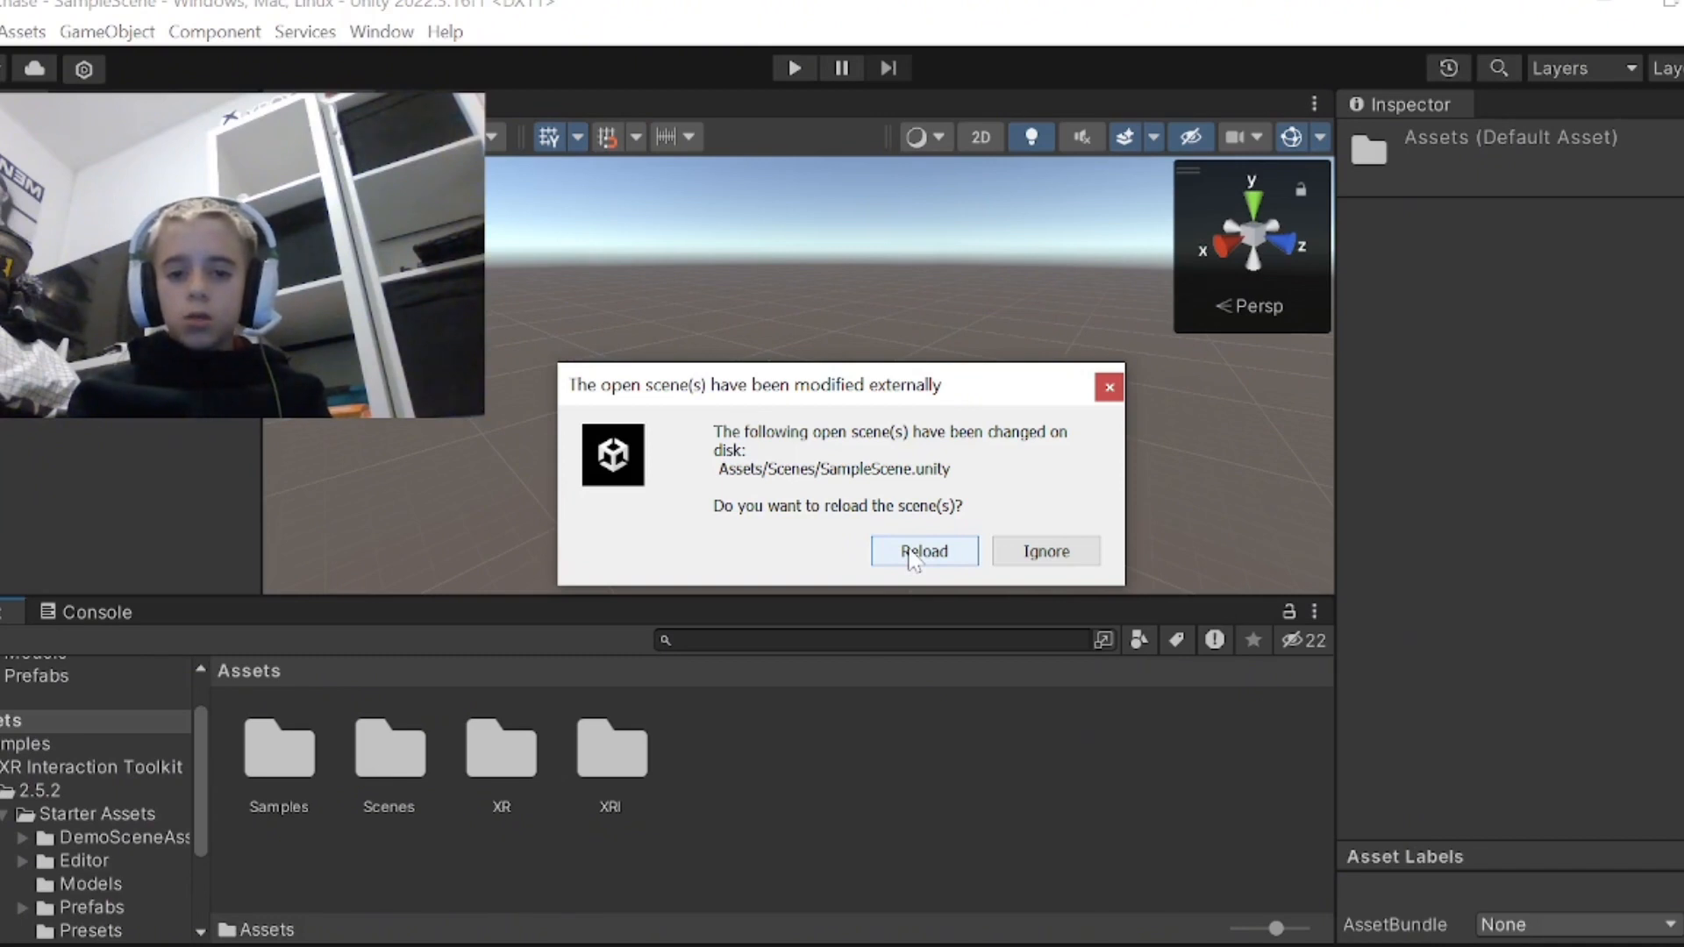
pyautogui.click(912, 553)
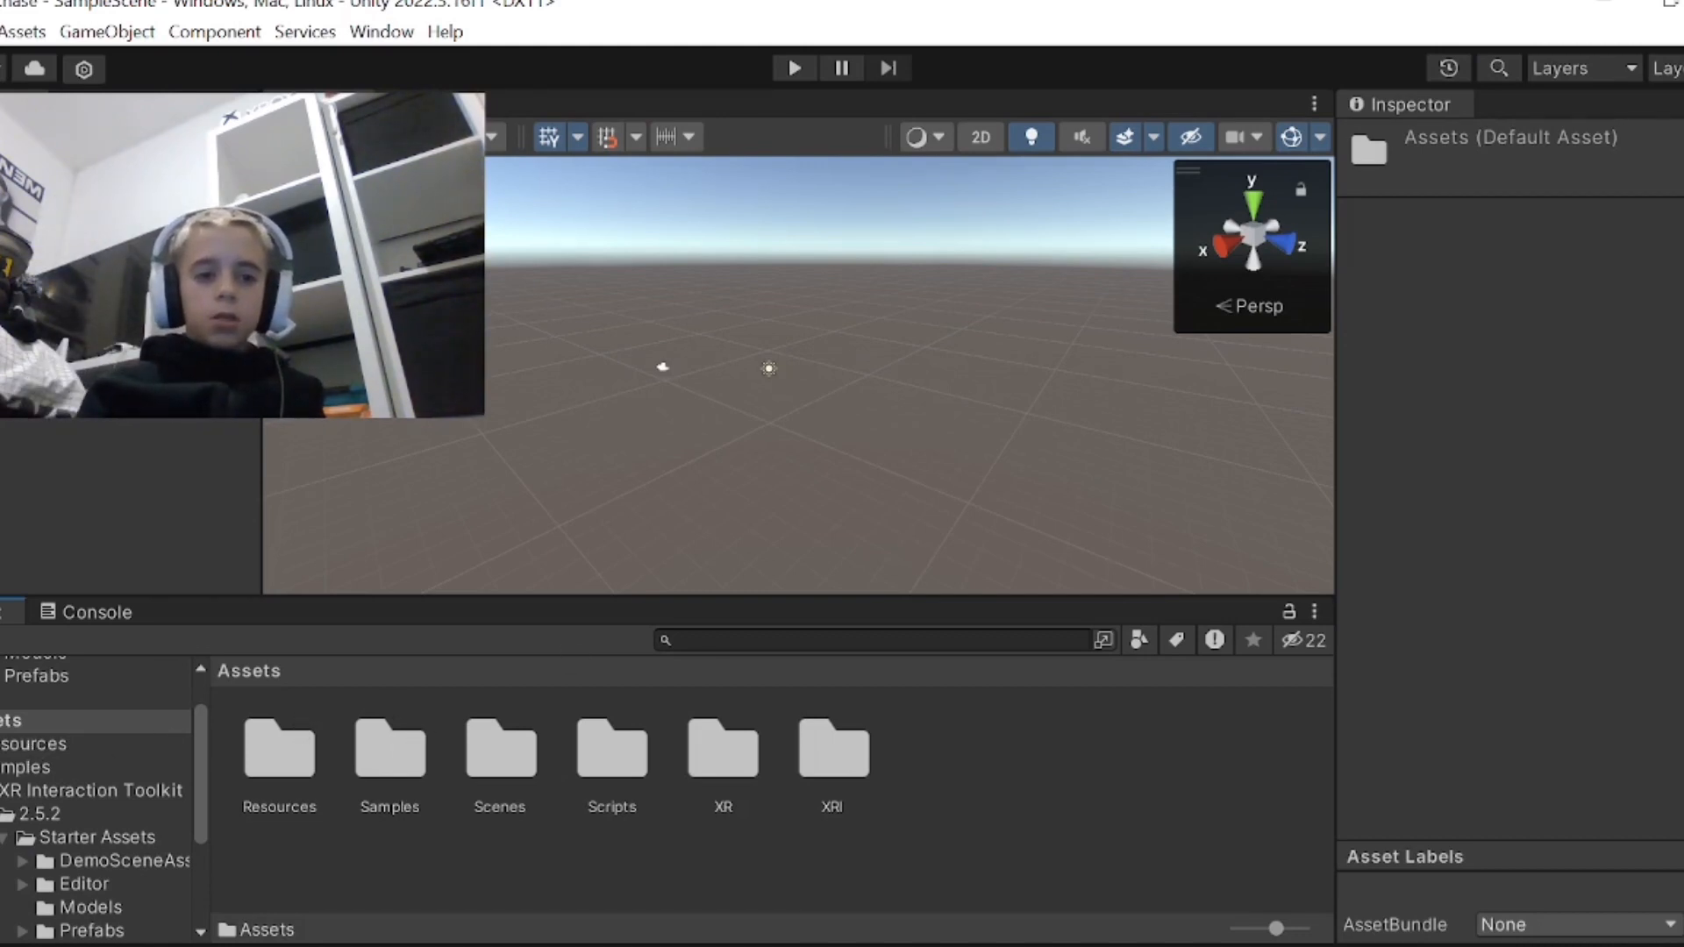
# - Delete the scene's camera and add the Gorilla Rig prefab from the Resources, GorillaPrefabs folder to the scene
pyautogui.click(61, 186)
pyautogui.press('Delete')
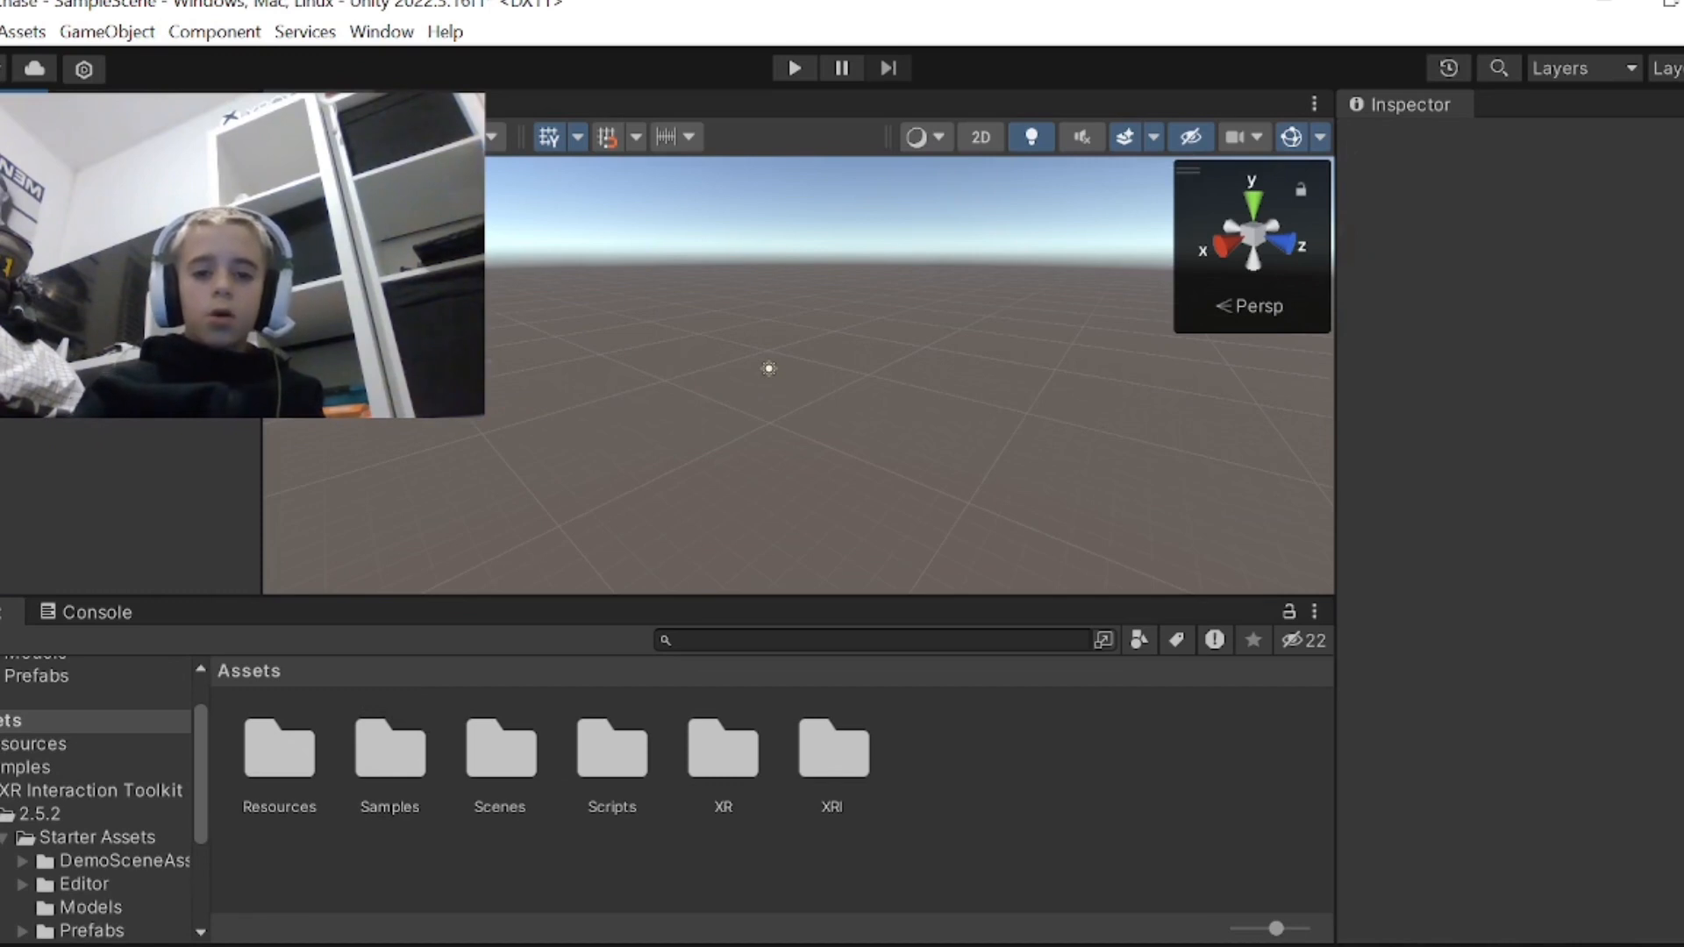
pyautogui.doubleClick(280, 752)
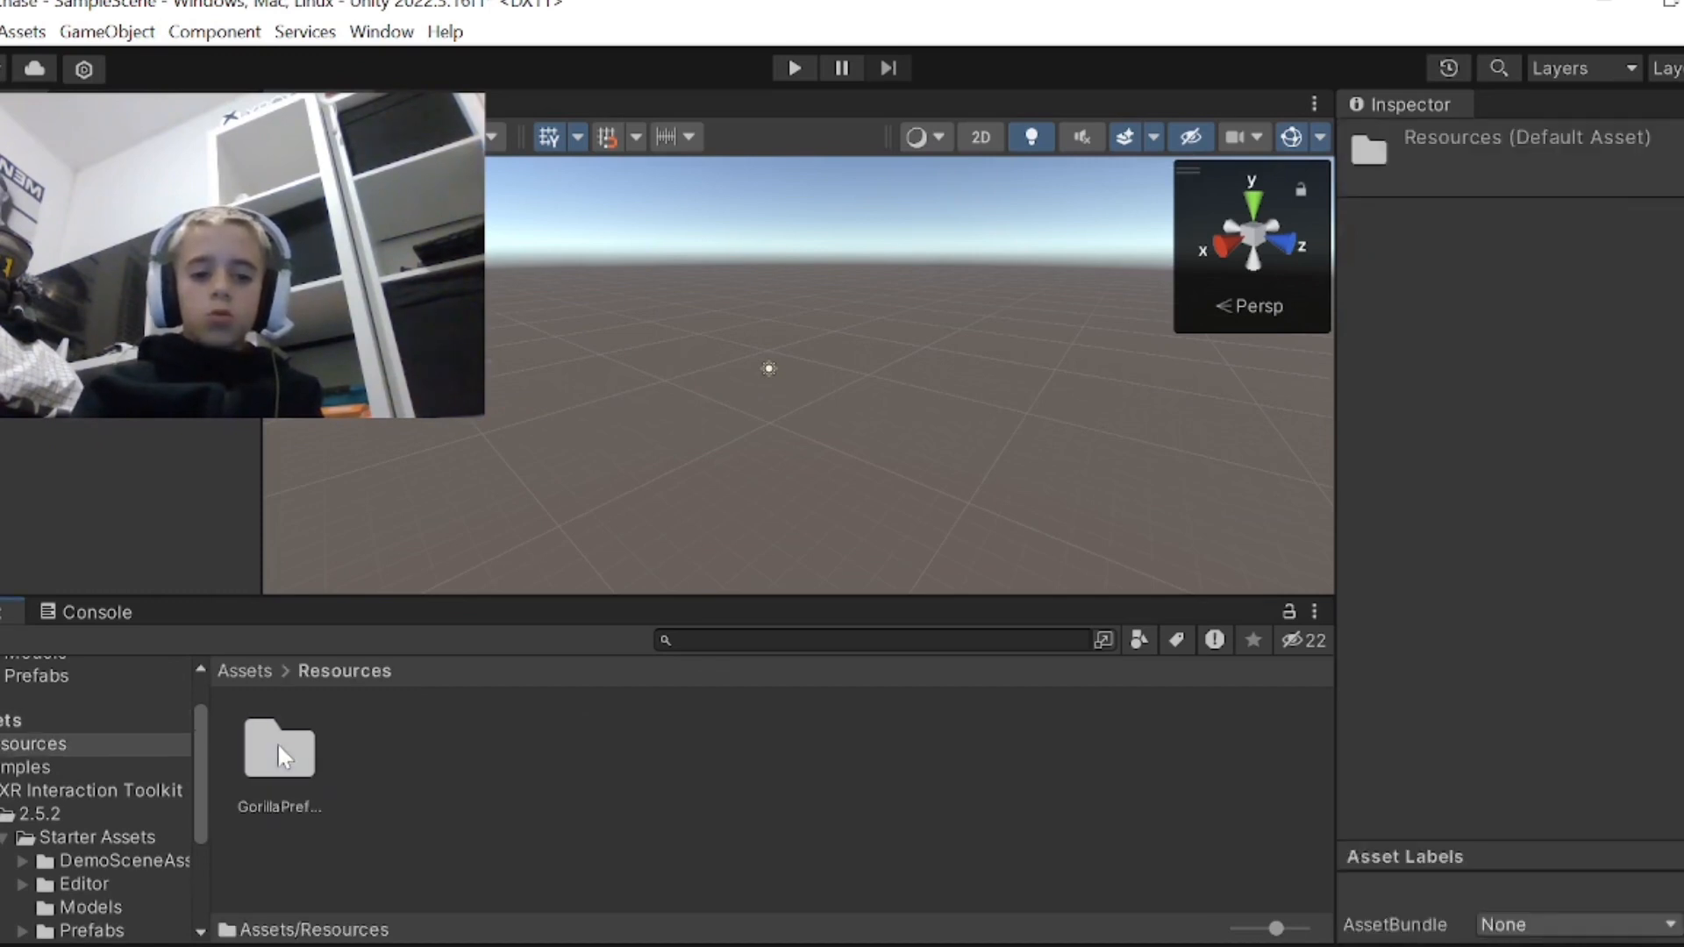
pyautogui.doubleClick(278, 747)
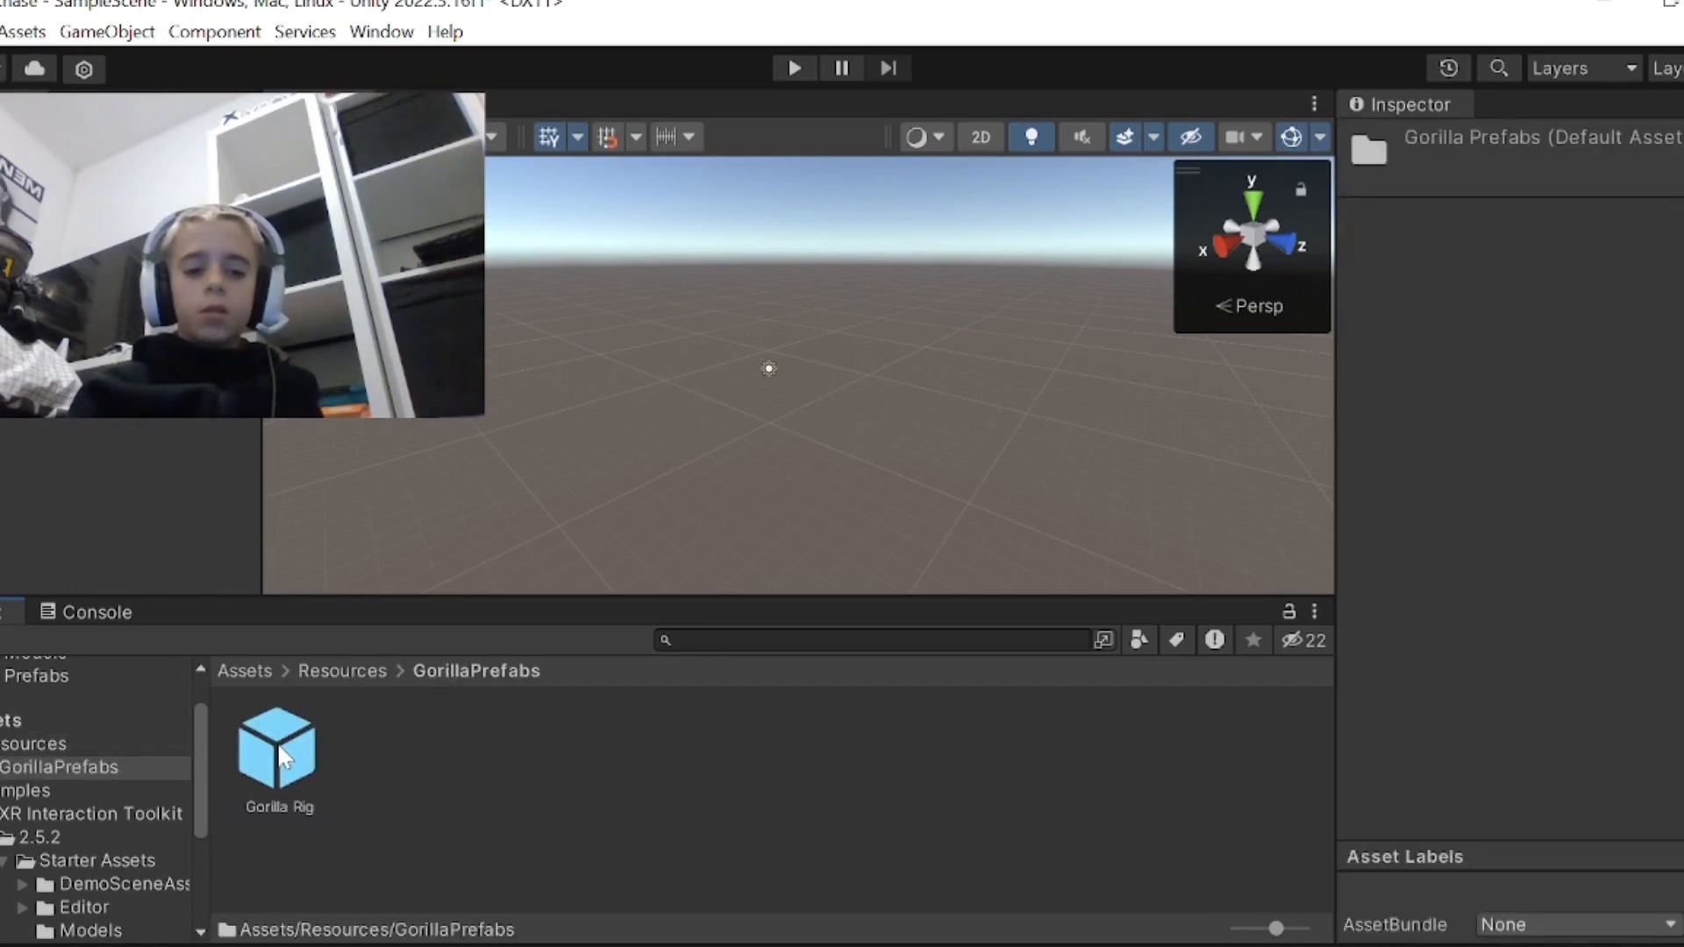
pyautogui.moveTo(278, 746); pyautogui.dragTo(149, 324)
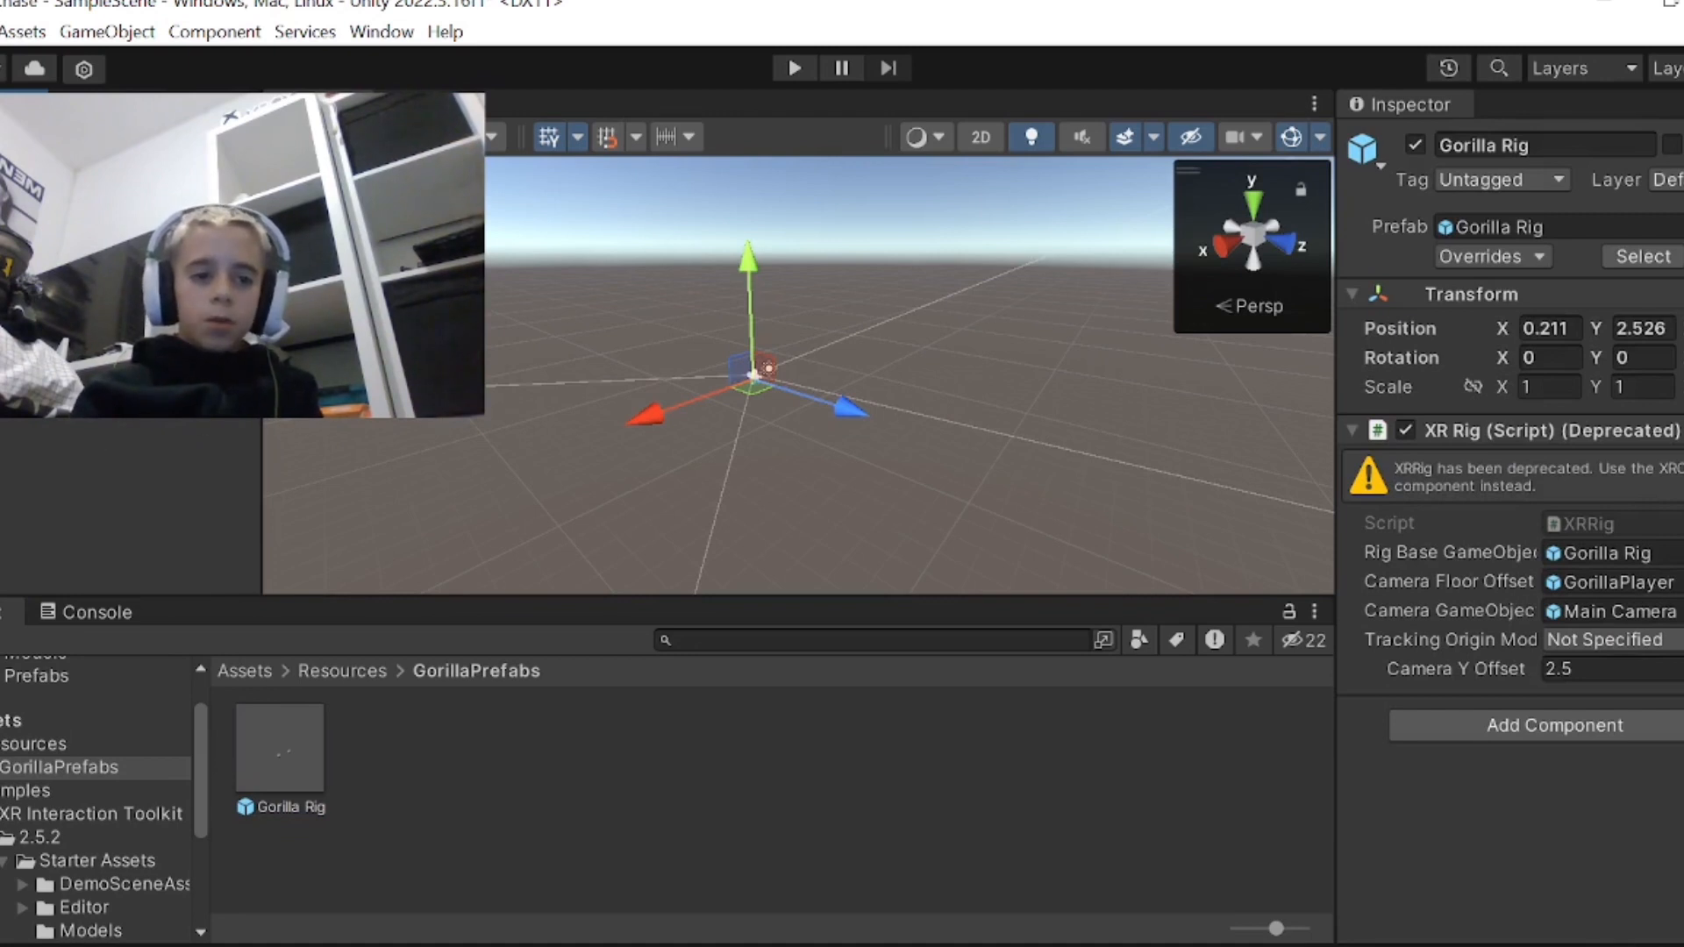
# - Undock the Hierarchy panel, try docking it again, and restore the Default editor layout
pyautogui.moveTo(52, 104); pyautogui.dragTo(896, 344)
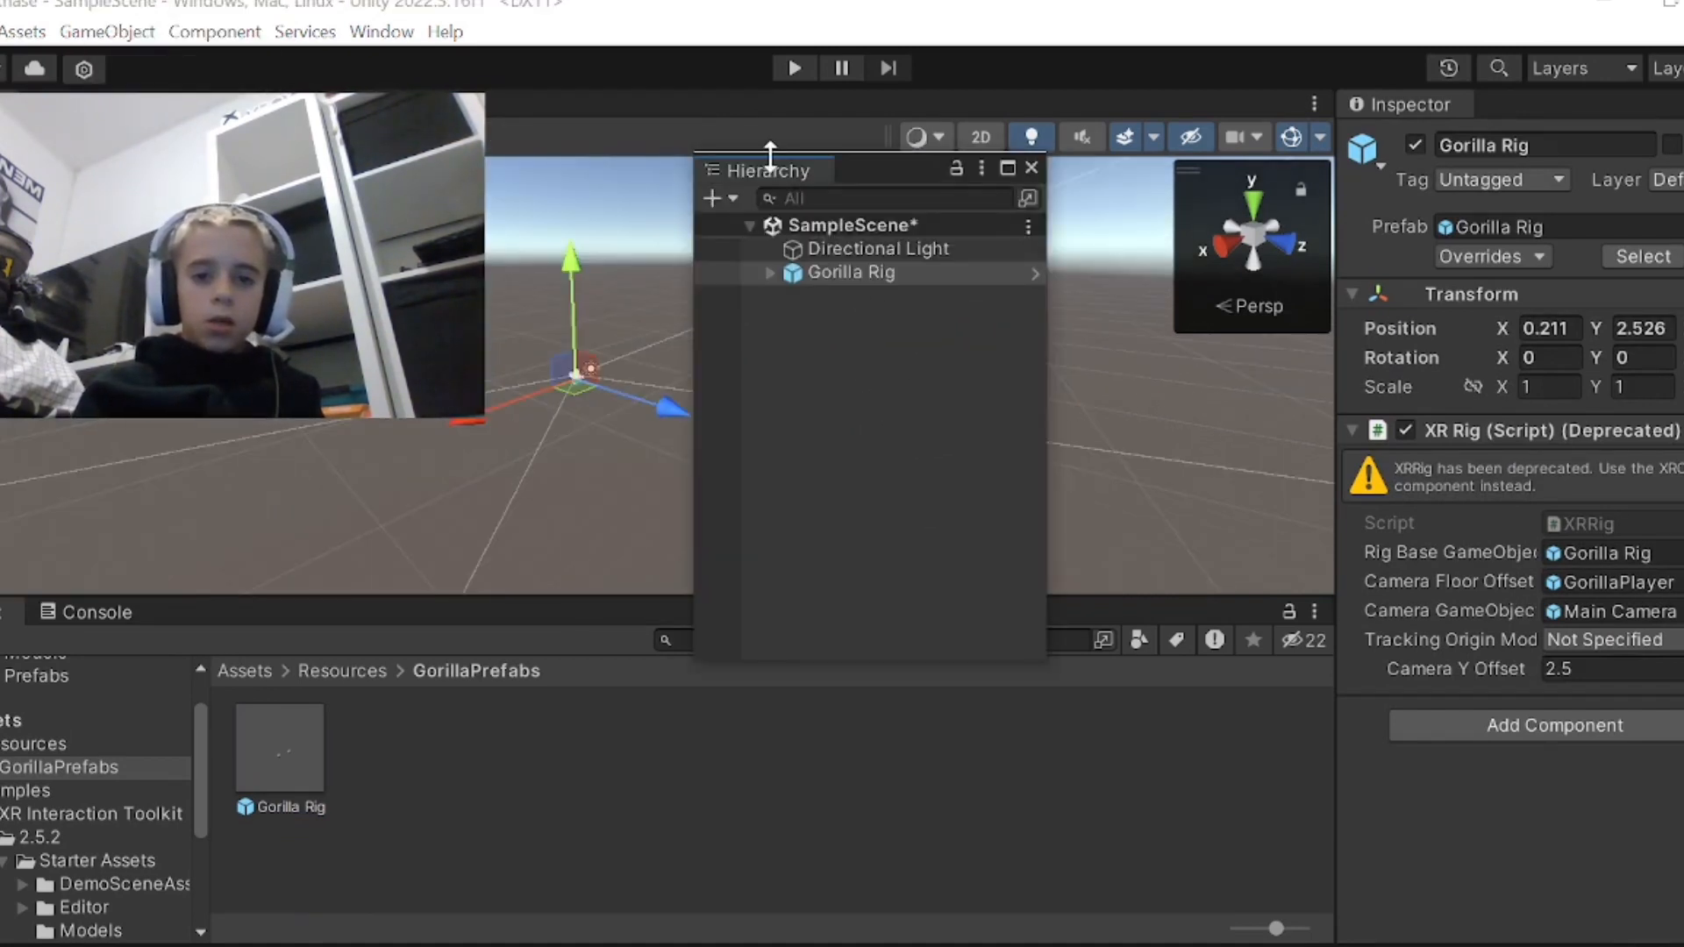
pyautogui.moveTo(772, 171); pyautogui.dragTo(11, 298)
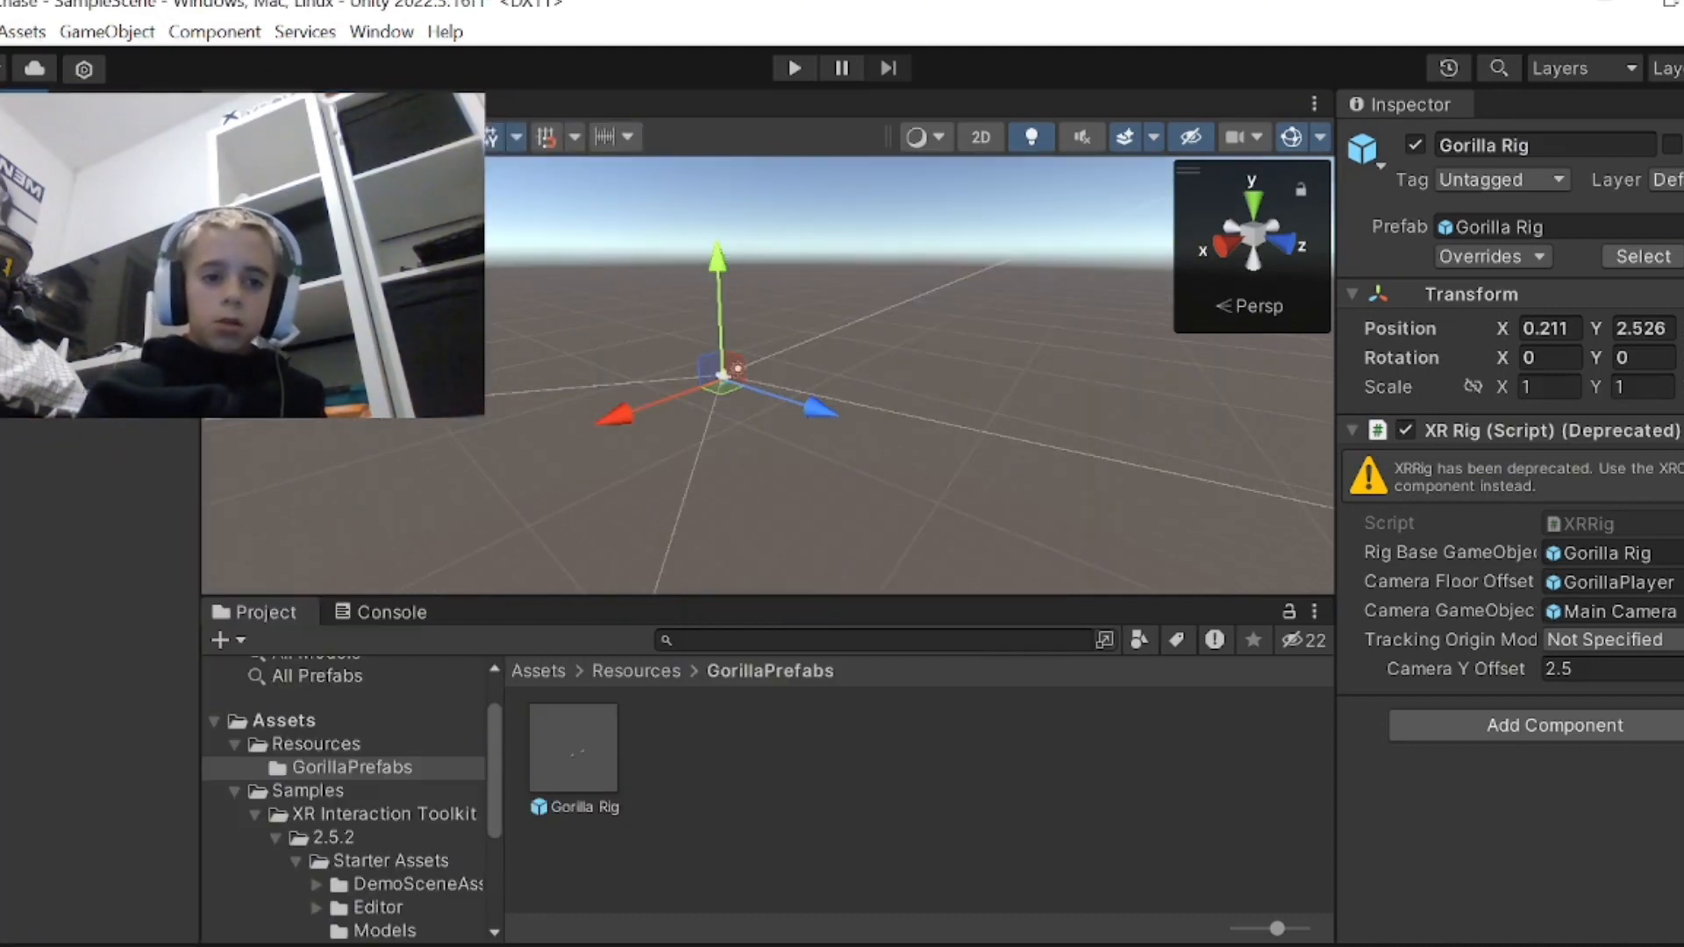
pyautogui.moveTo(203, 421)
pyautogui.mouseDown()
pyautogui.moveTo(328, 425)
pyautogui.moveTo(204, 421)
pyautogui.mouseUp()
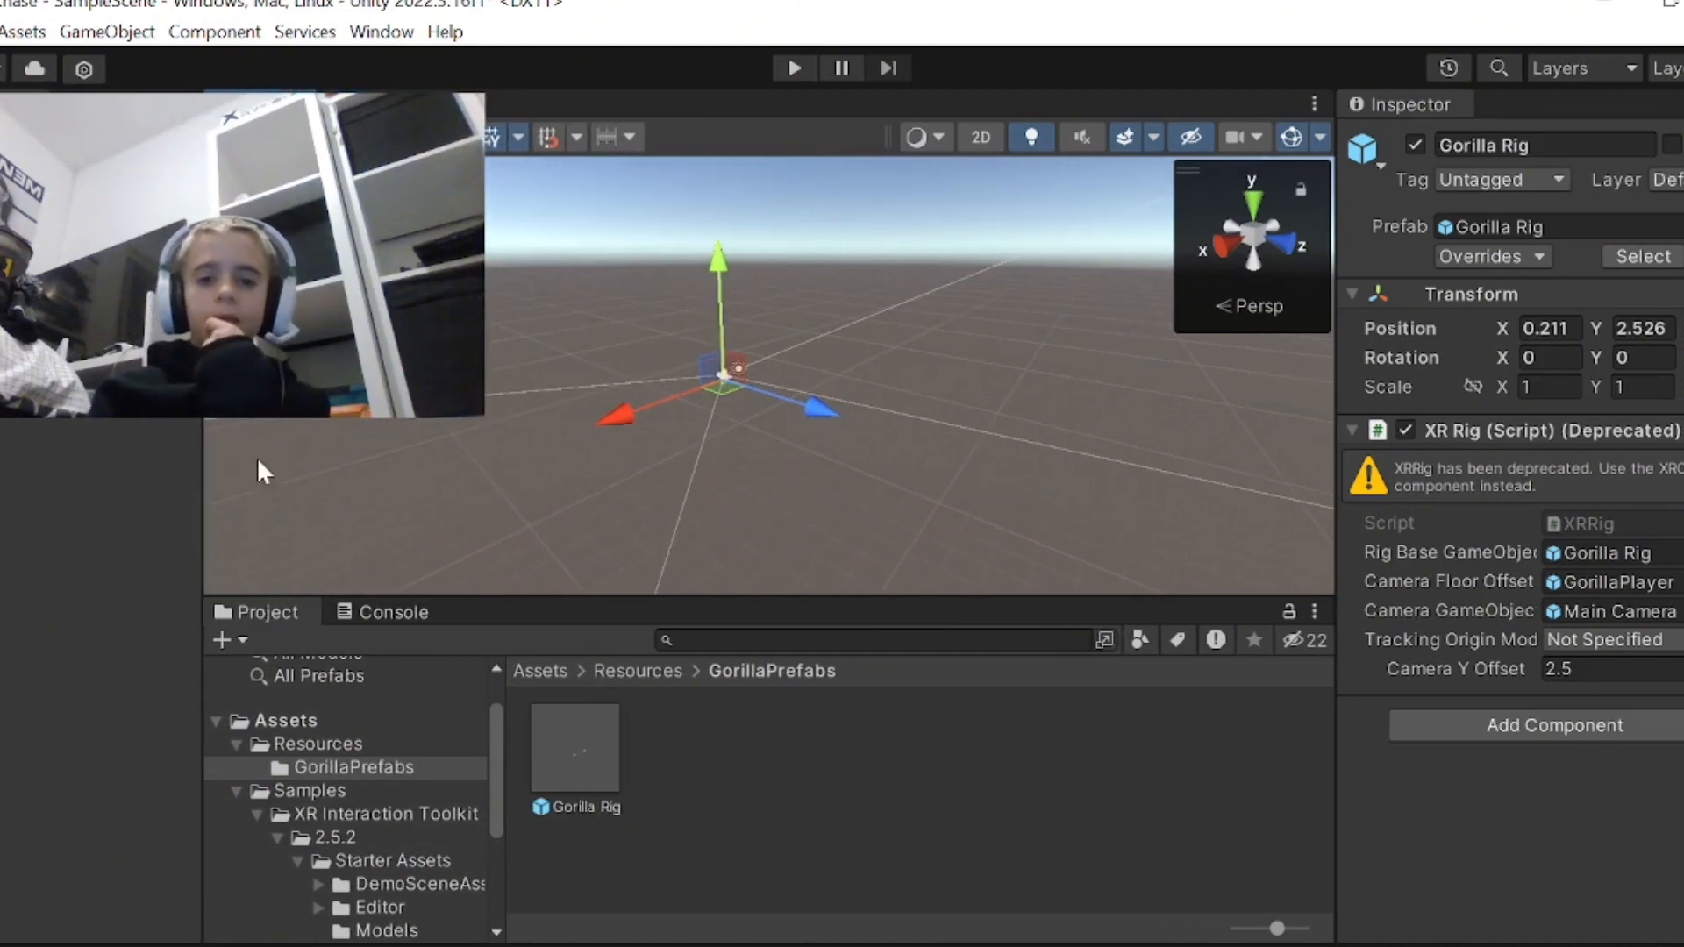
pyautogui.click(1666, 68)
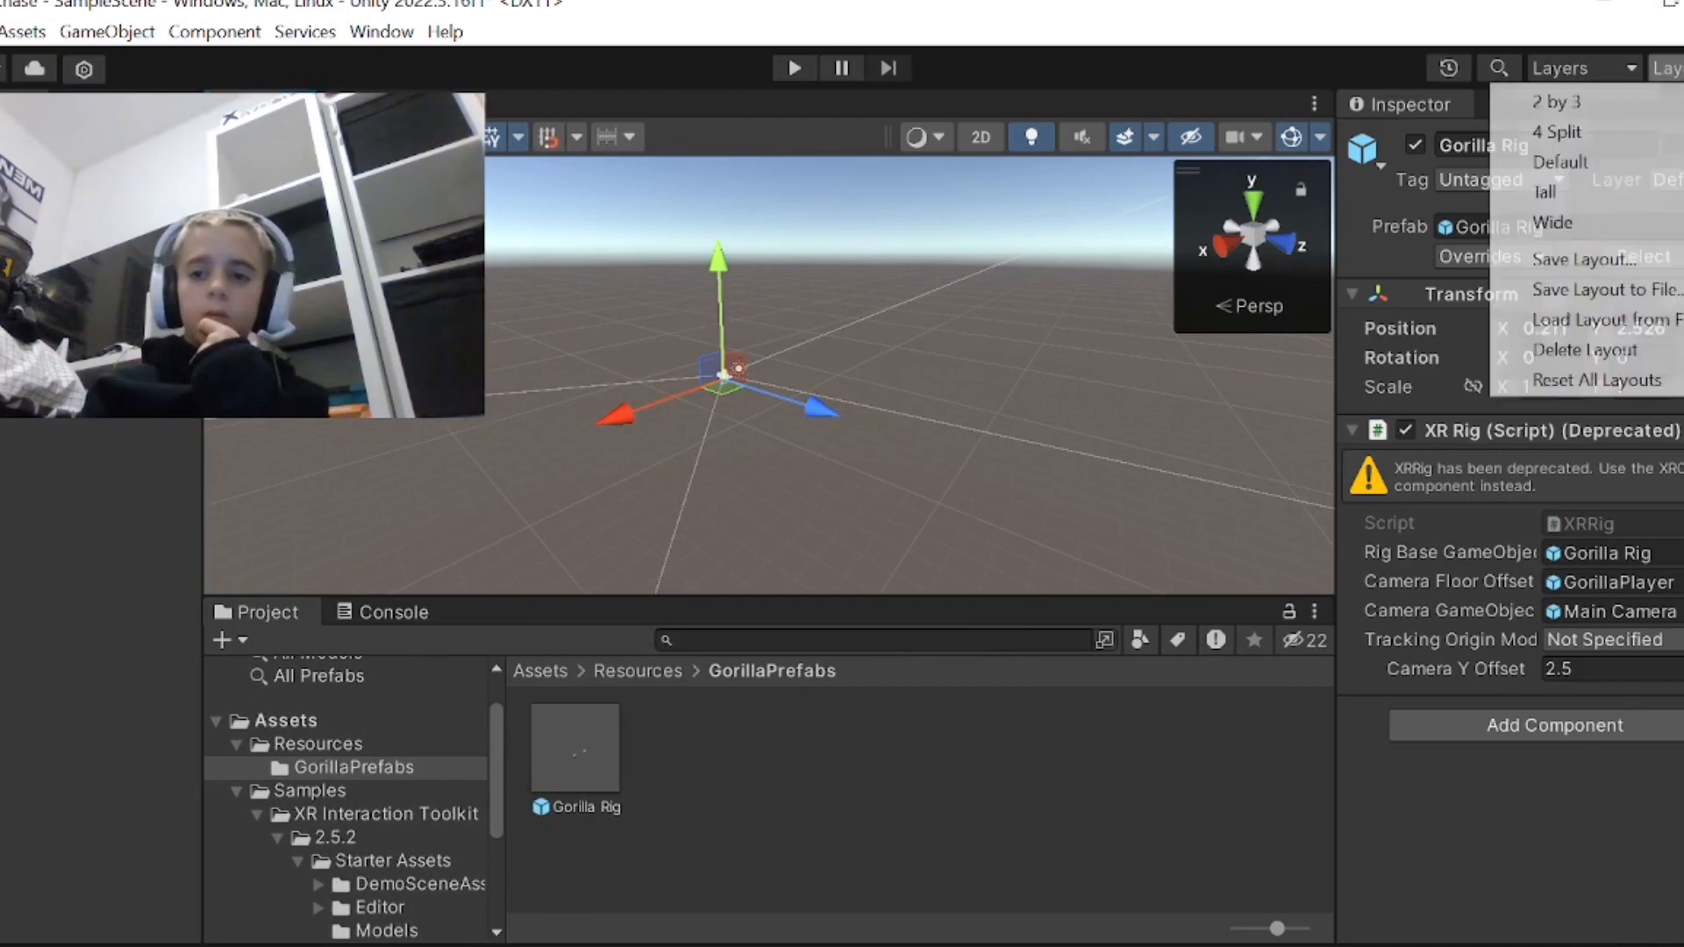
pyautogui.click(1609, 169)
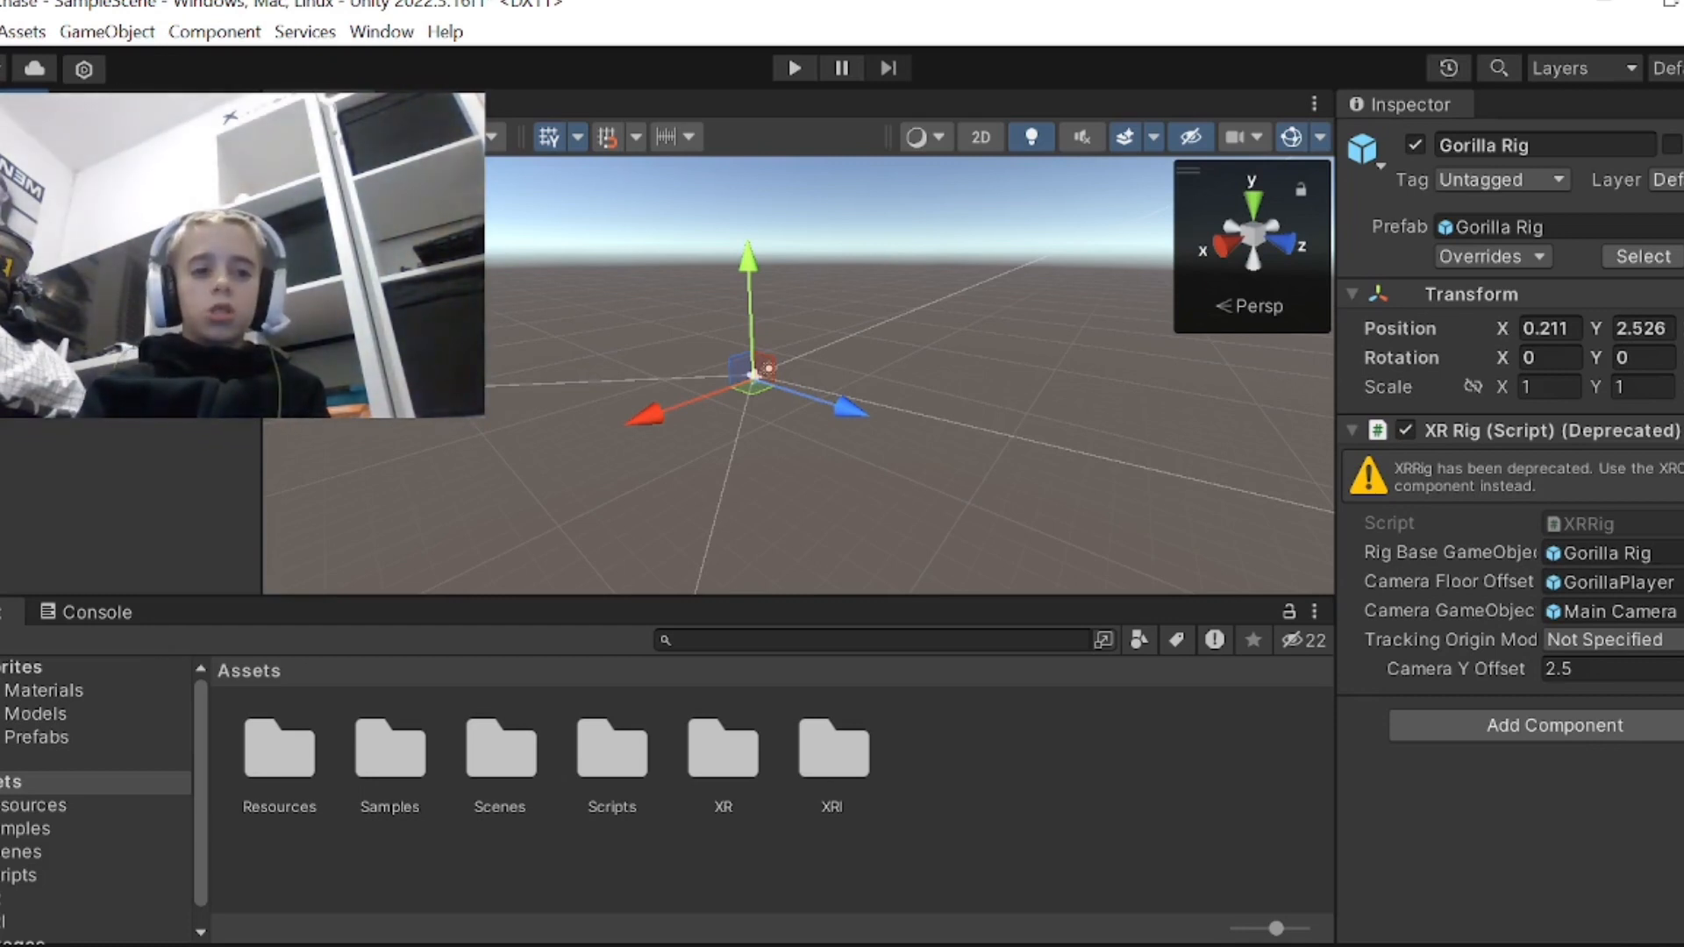
# - Unpack the Gorilla Rig prefab instance in the scene completely
pyautogui.click(0, 31)
pyautogui.click(13, 158)
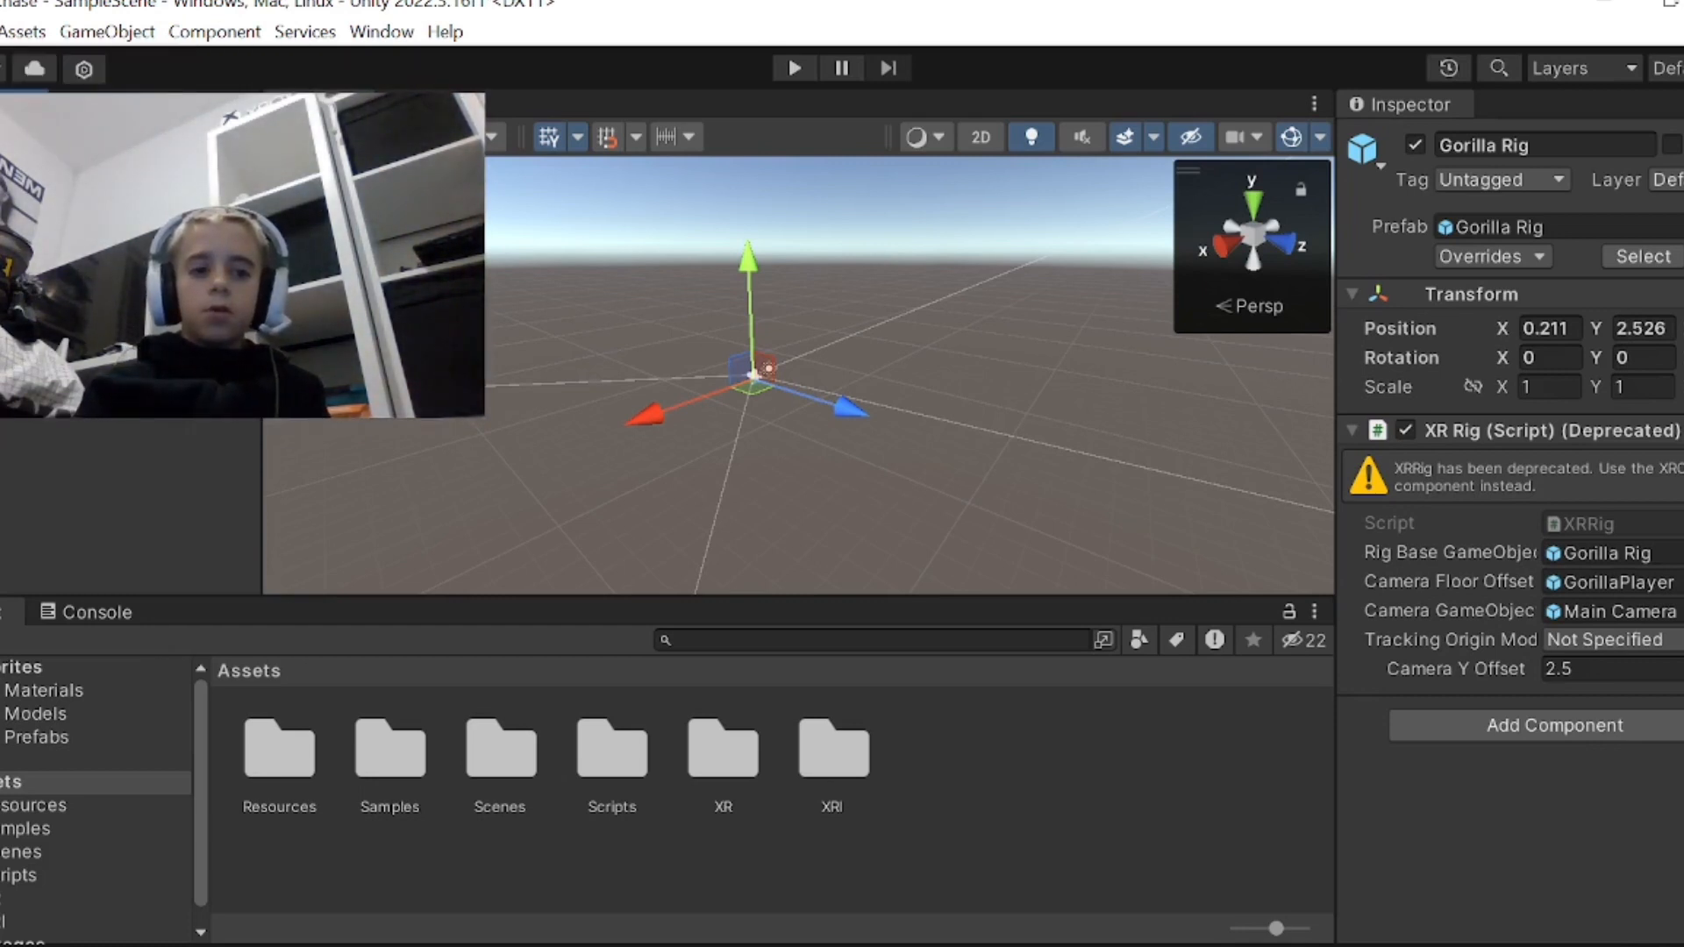
pyautogui.rightClick(77, 211)
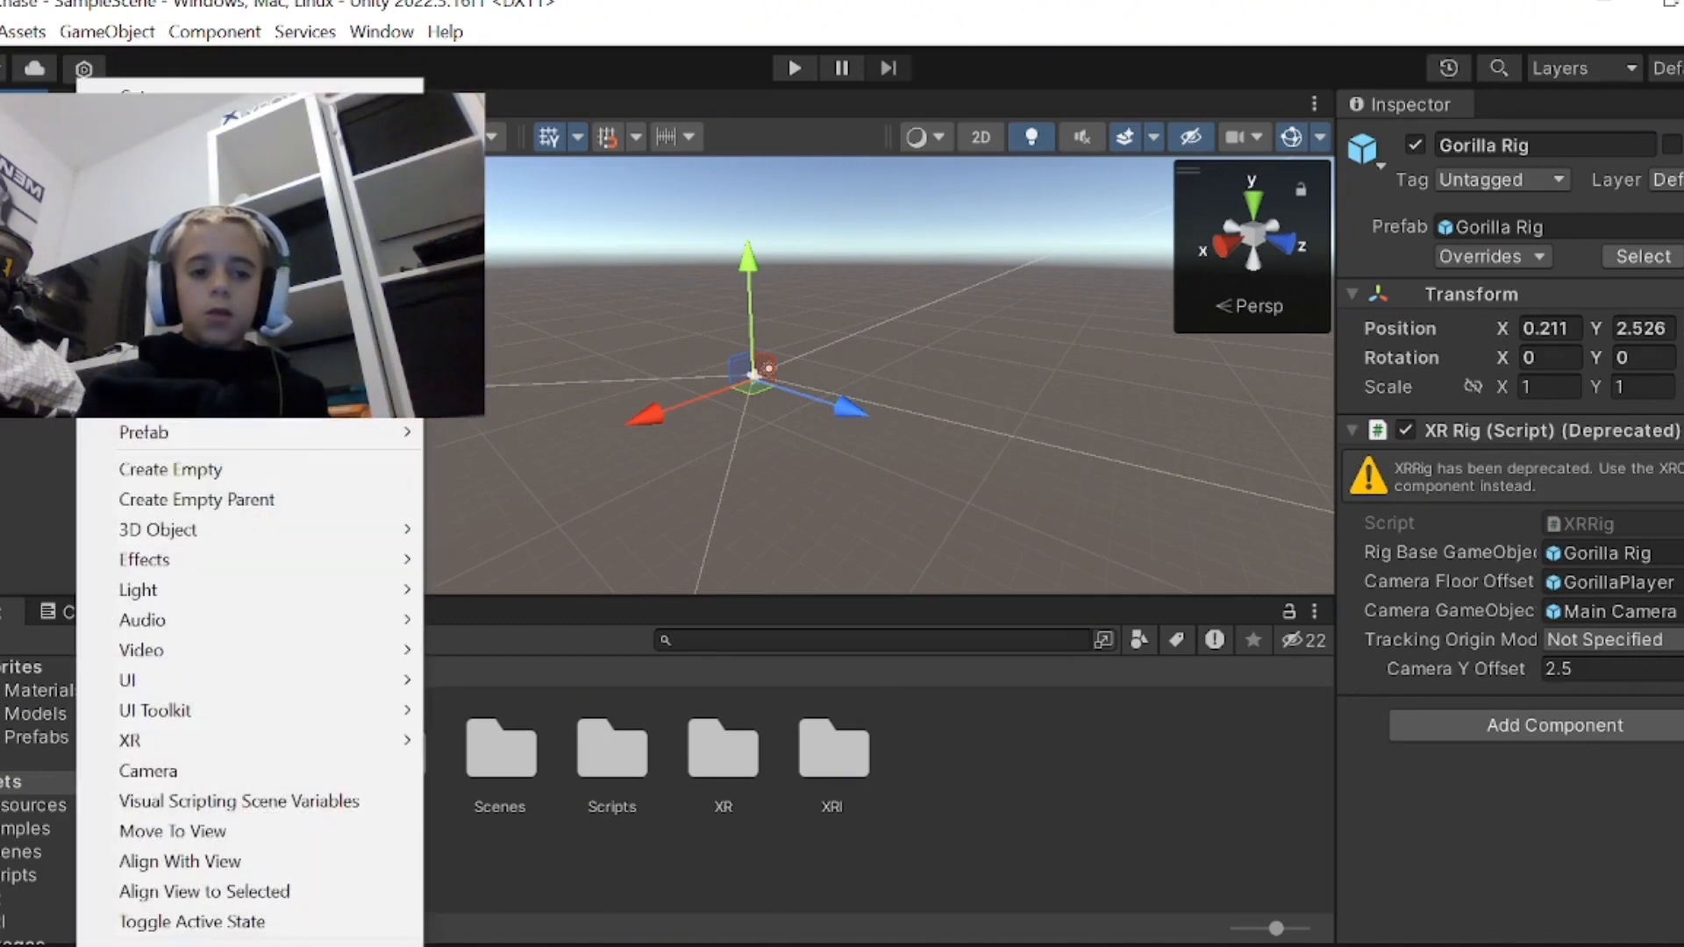
pyautogui.moveTo(406, 433)
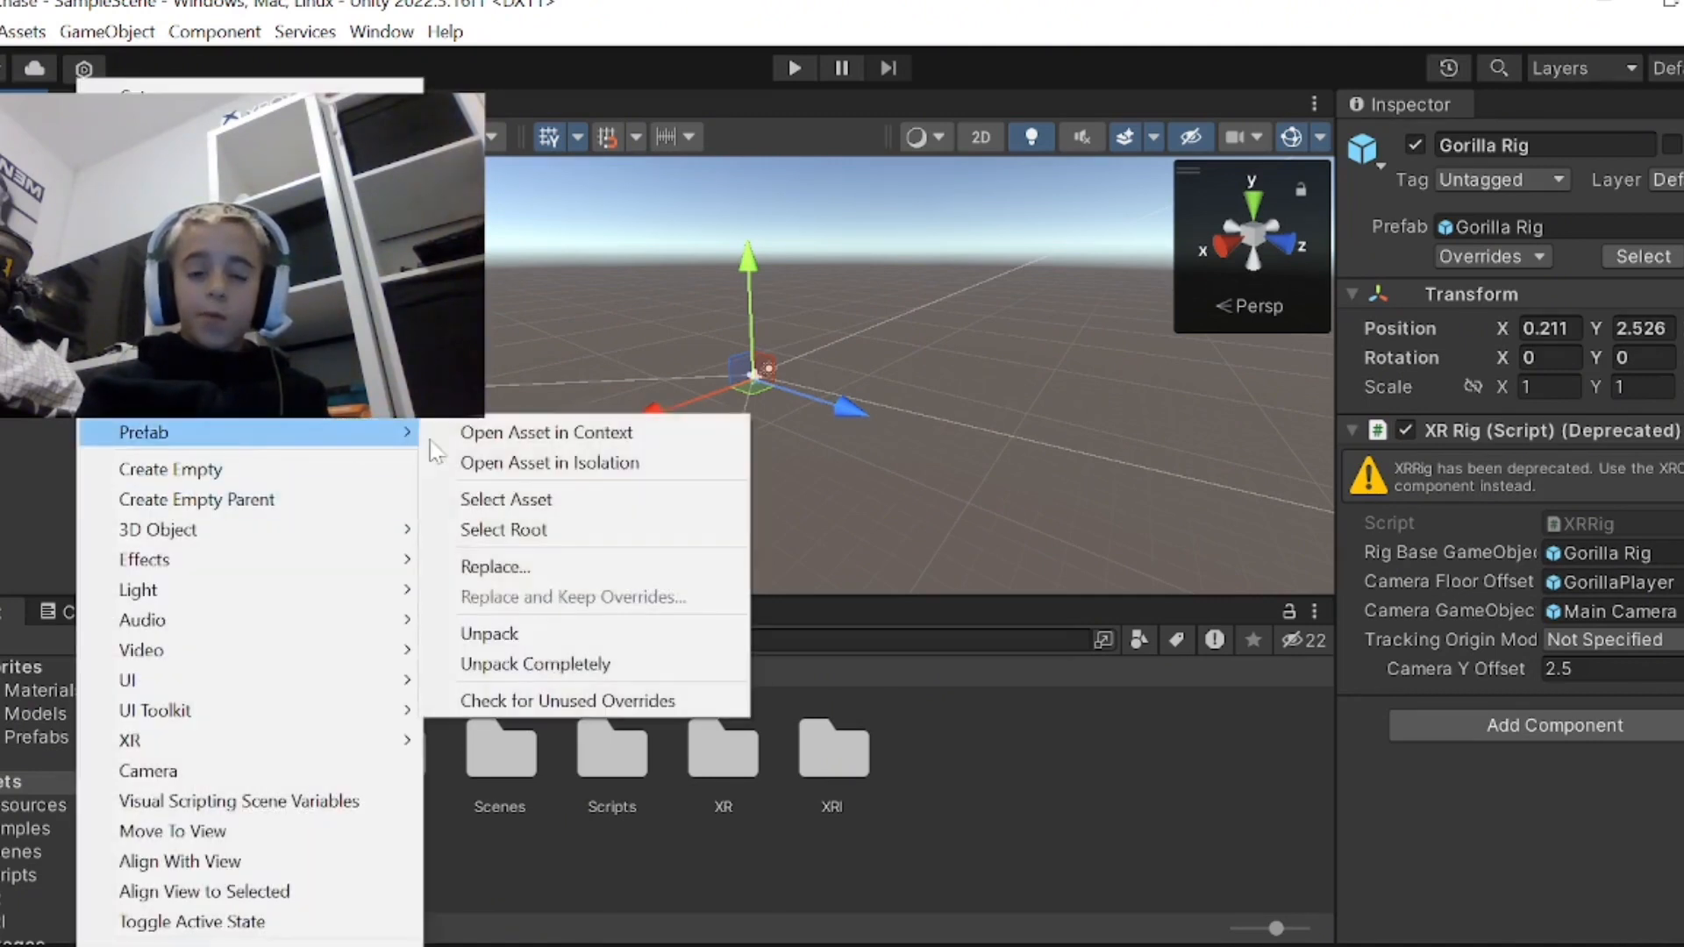
pyautogui.click(521, 663)
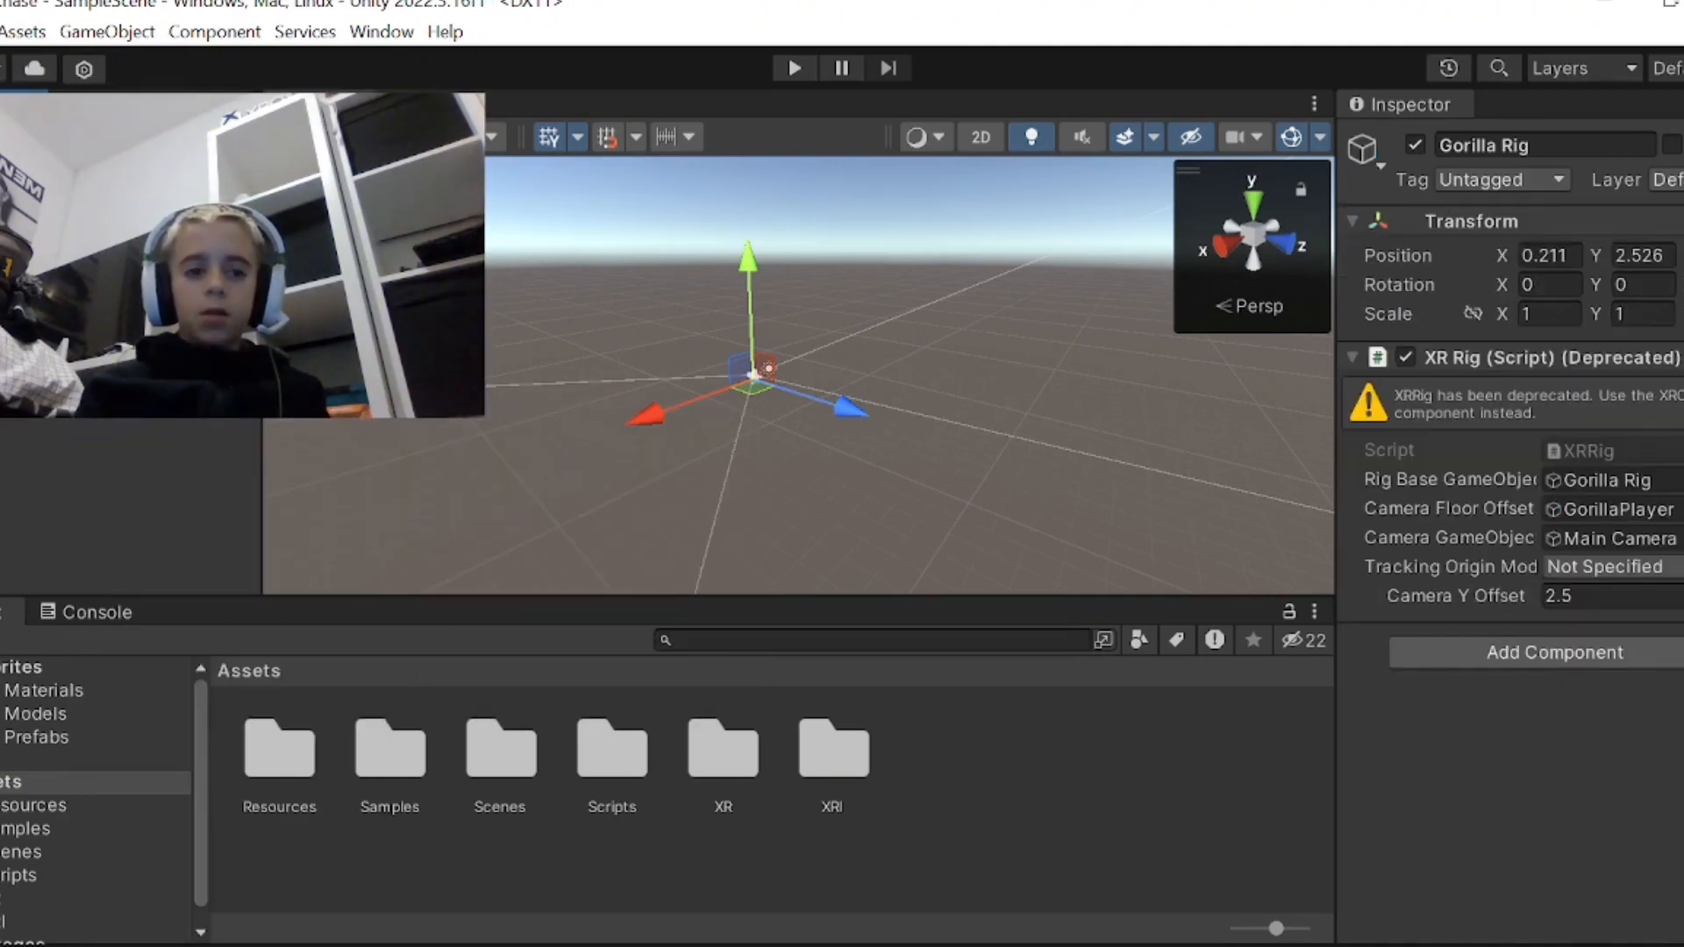
# - Set the Gorilla Rig's X and Y position to 0
pyautogui.click(756, 372)
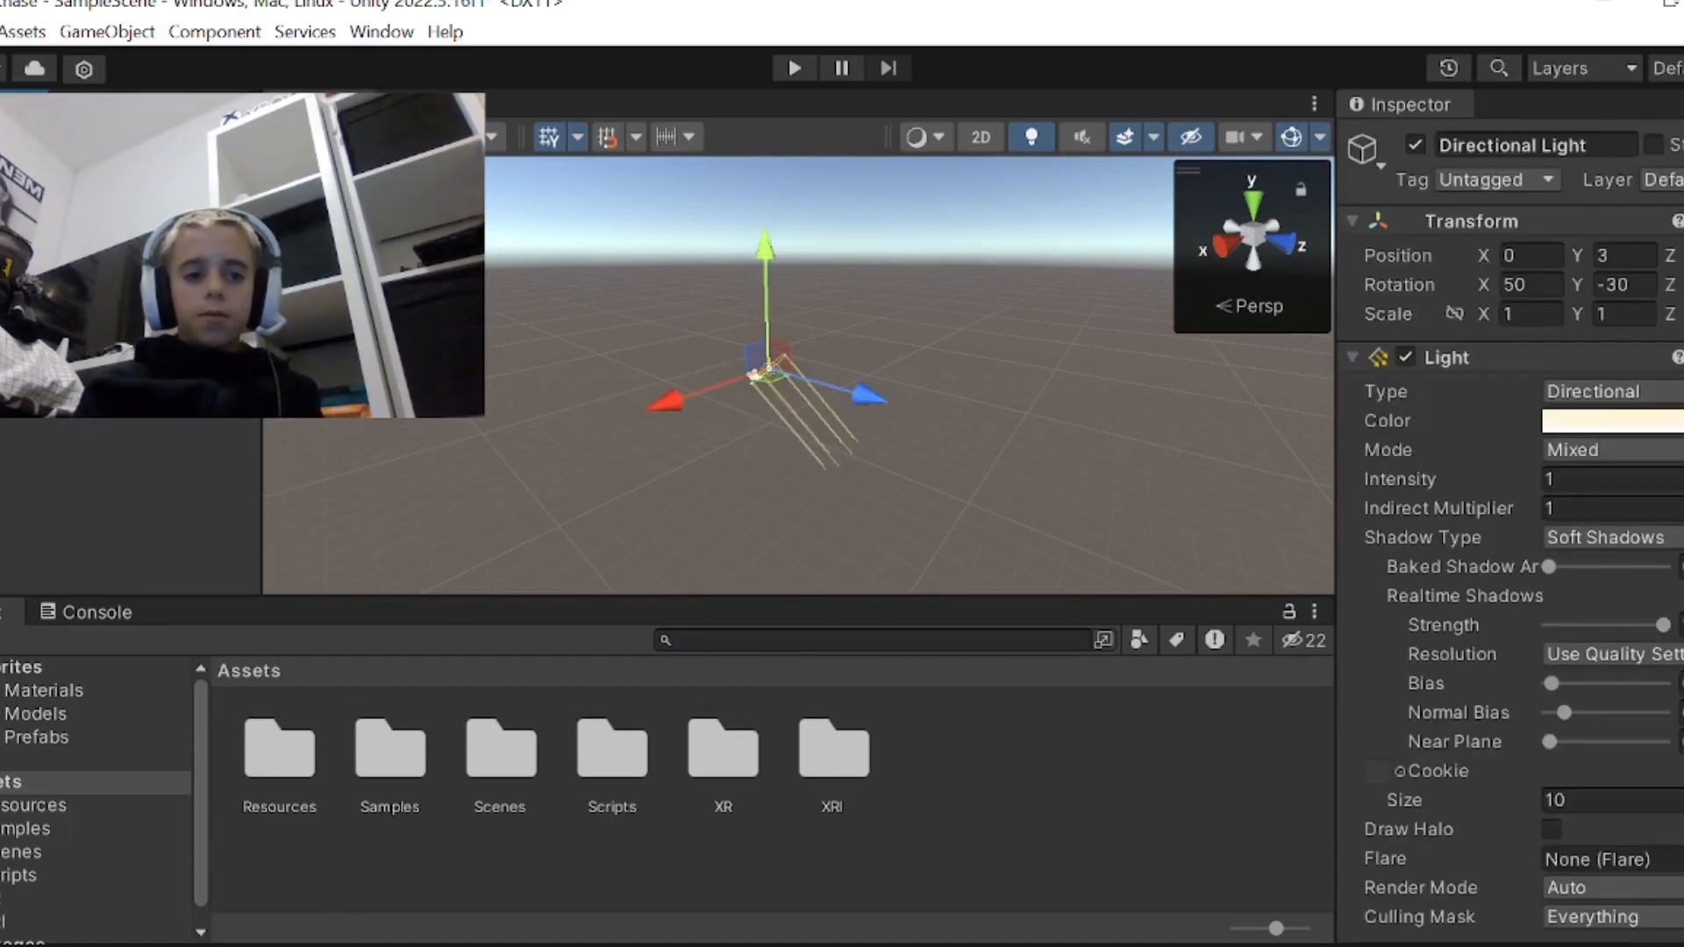
pyautogui.click(87, 199)
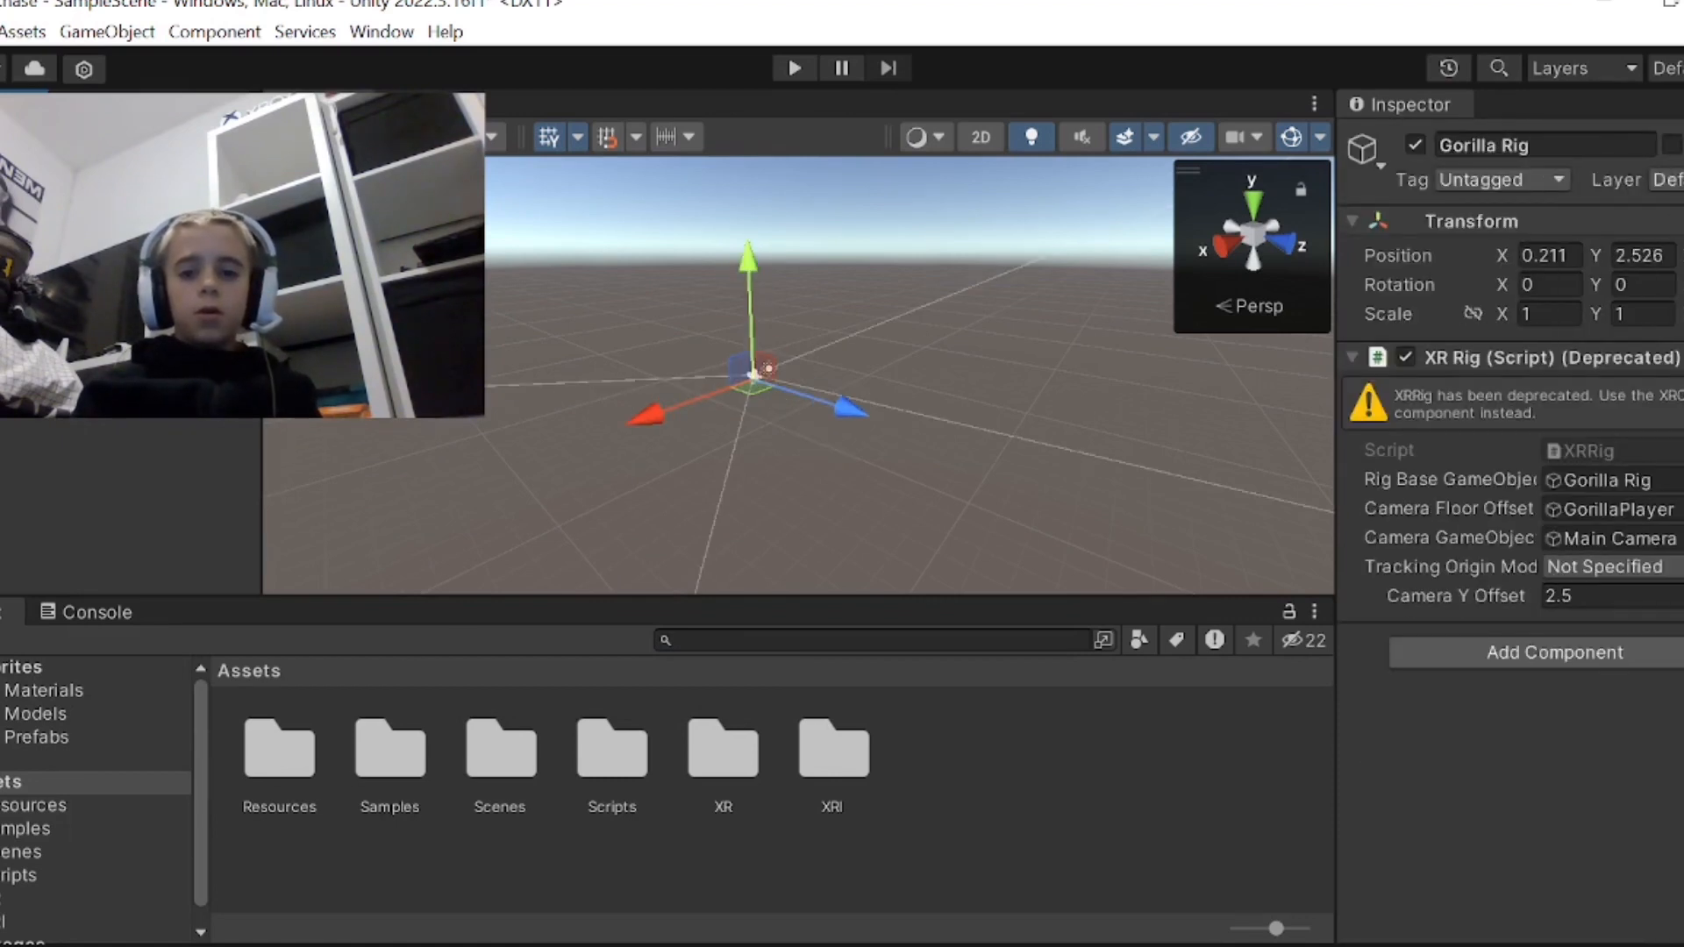
pyautogui.click(1548, 255)
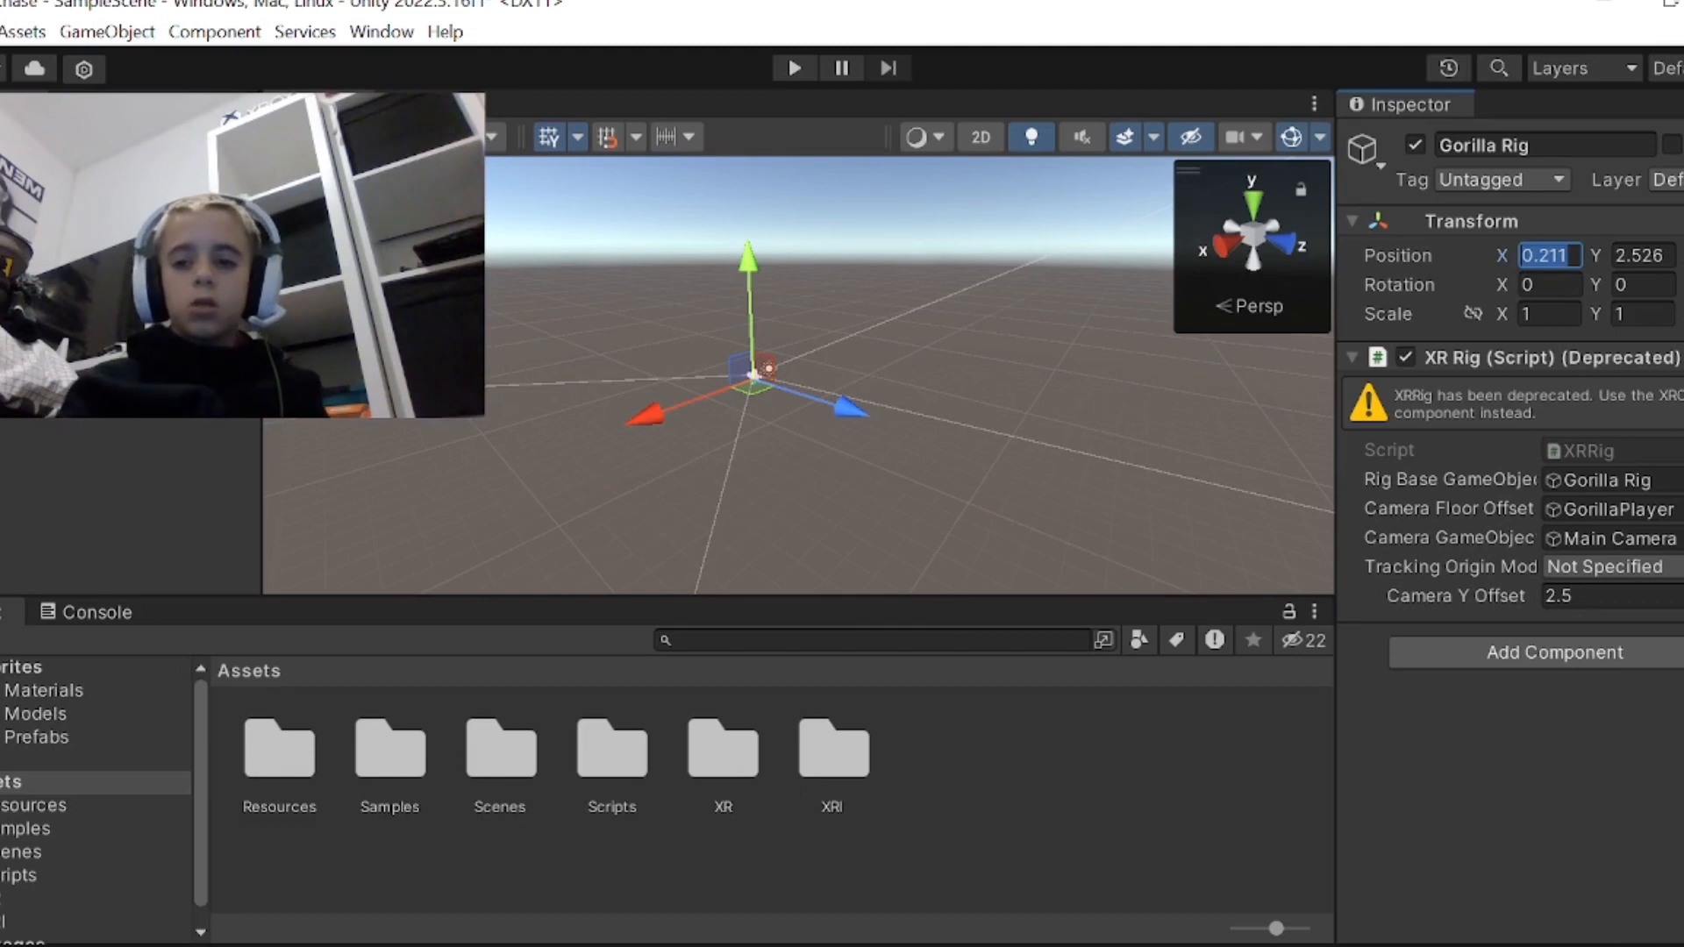
pyautogui.press('Tab')
pyautogui.write('0')
pyautogui.press('Return')
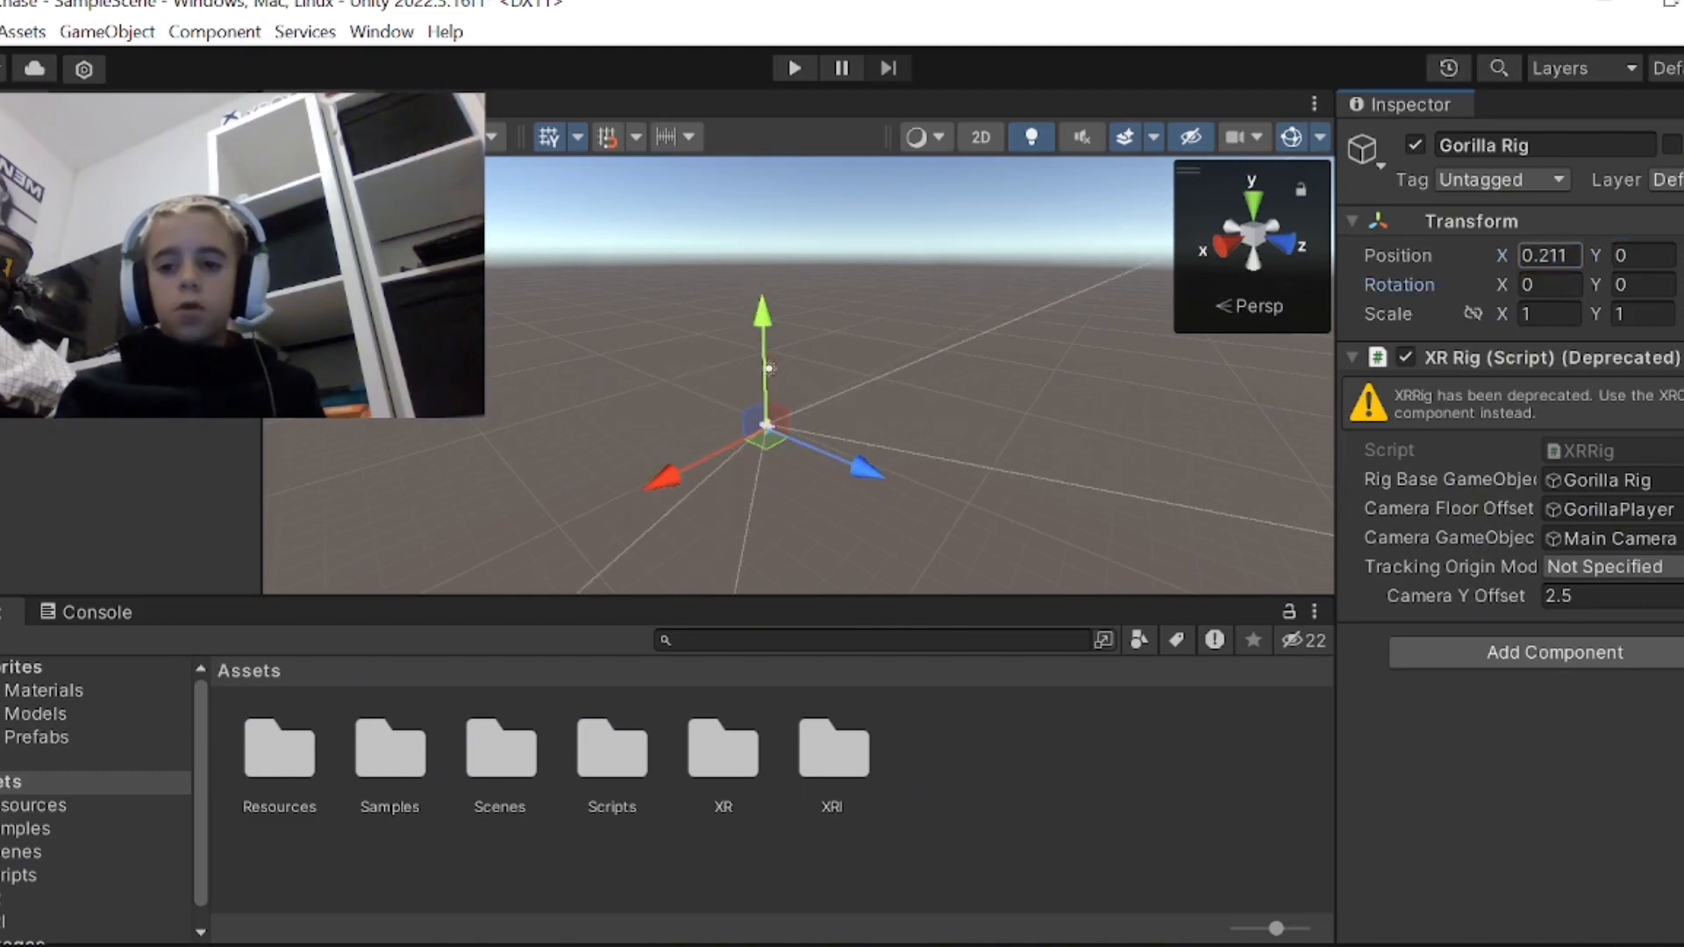
pyautogui.click(1549, 255)
pyautogui.write('0')
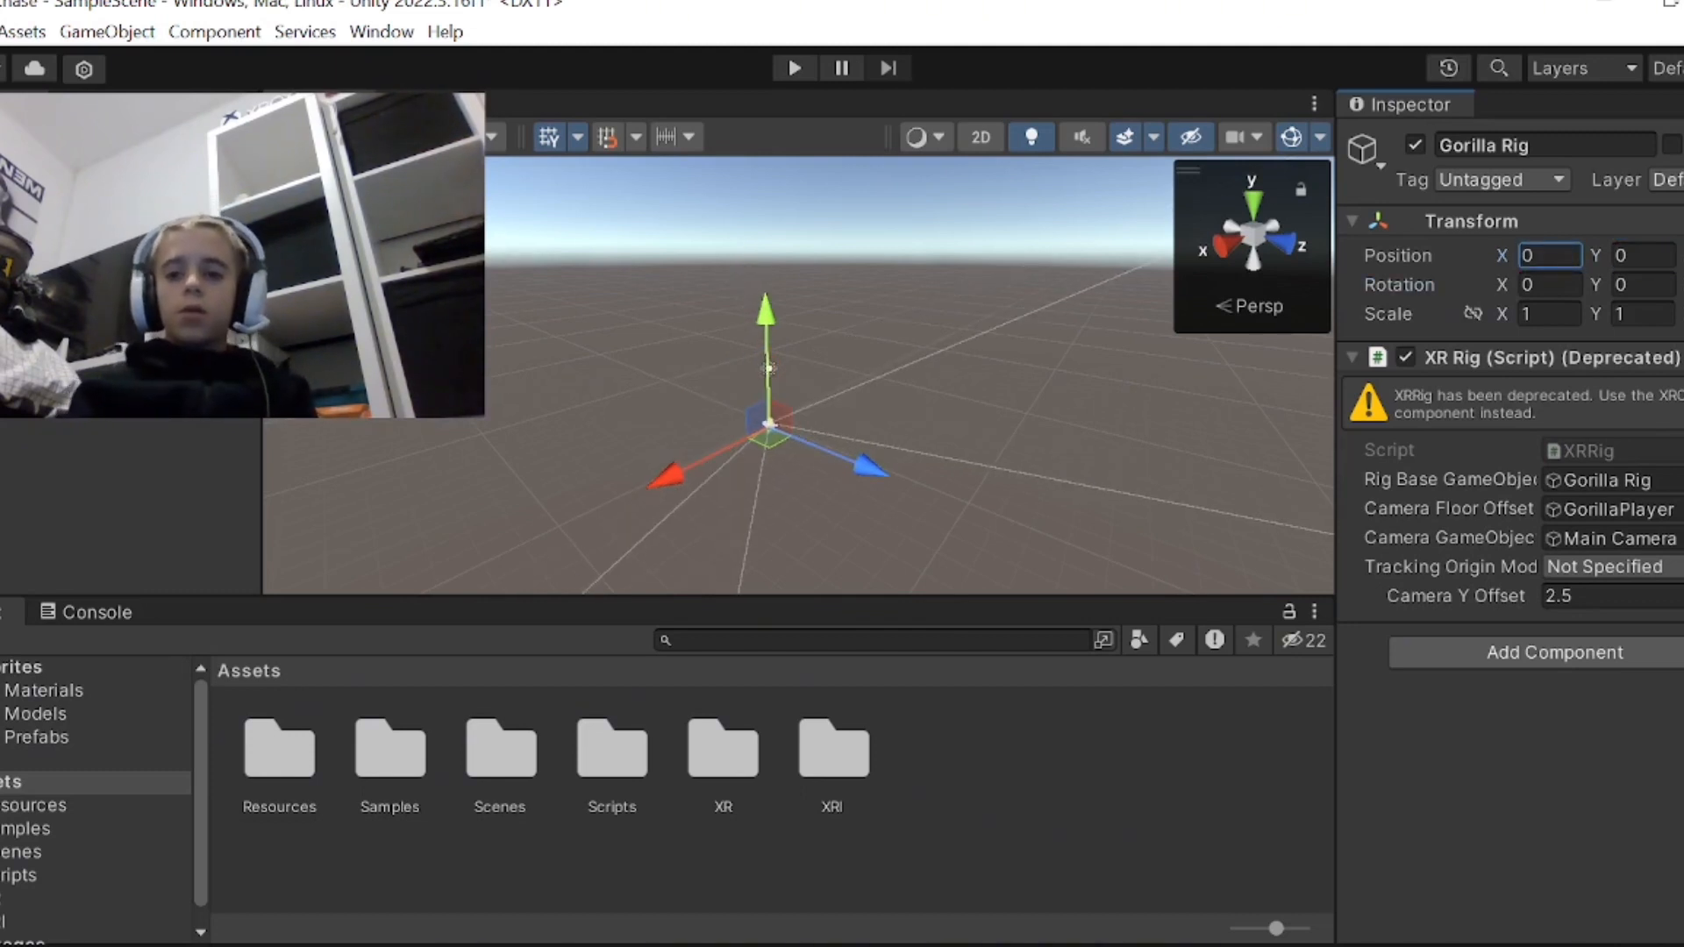
pyautogui.moveTo(614, 358); pyautogui.dragTo(613, 464, button='right')
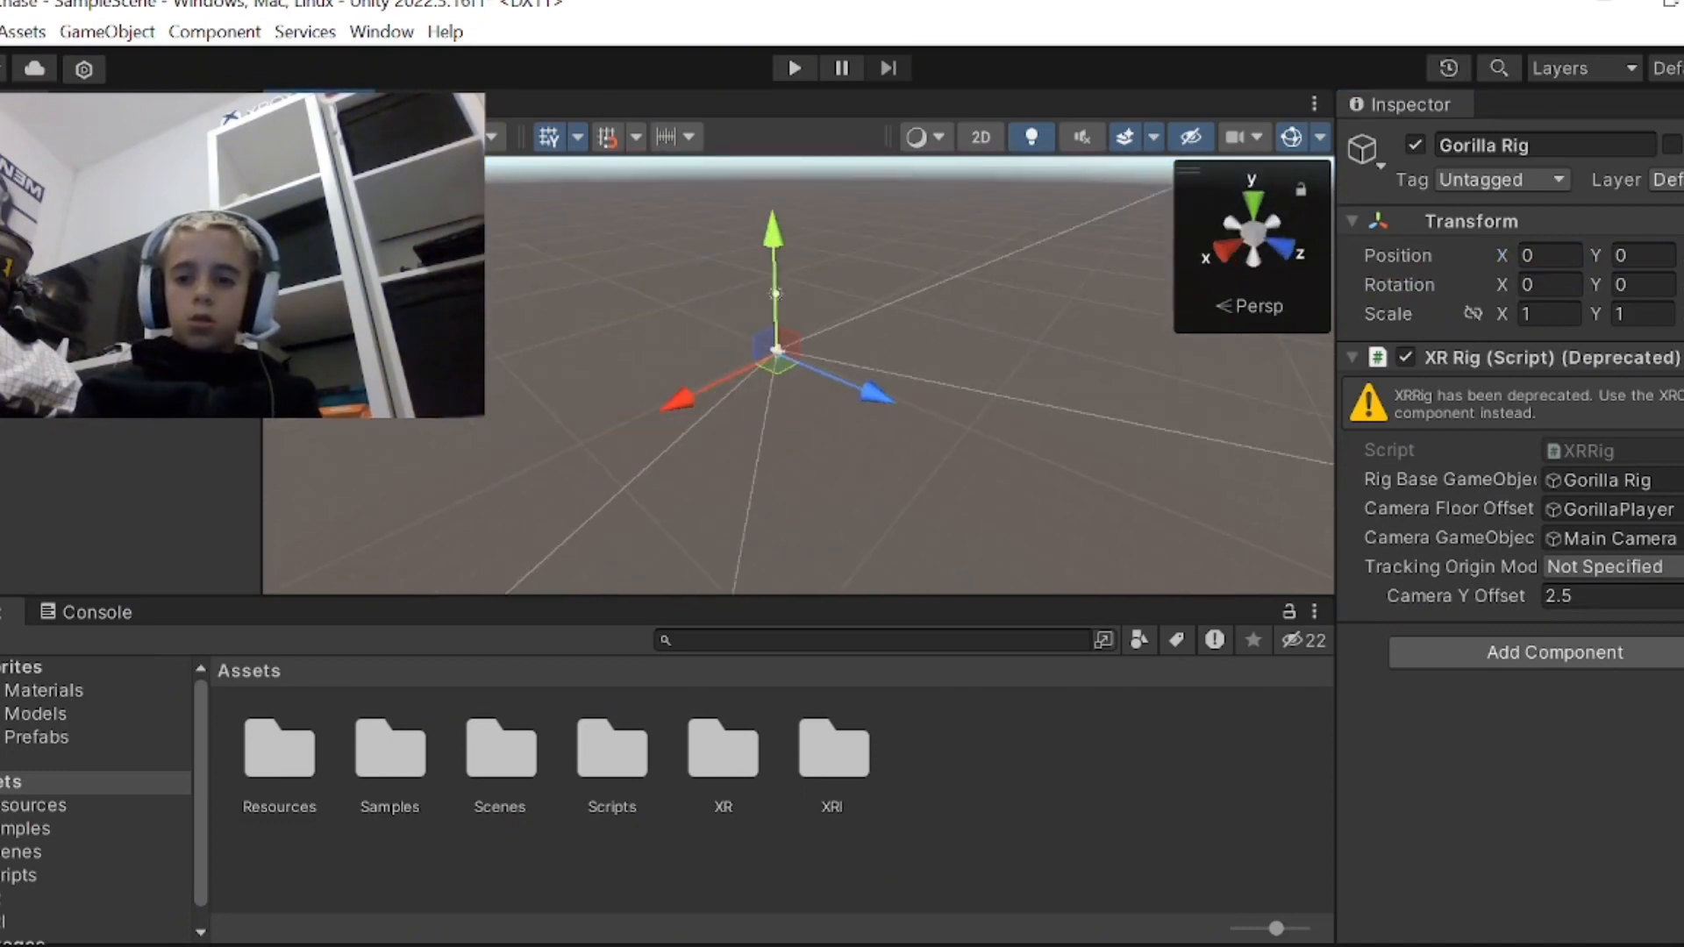
pyautogui.moveTo(898, 432); pyautogui.dragTo(790, 311, button='right')
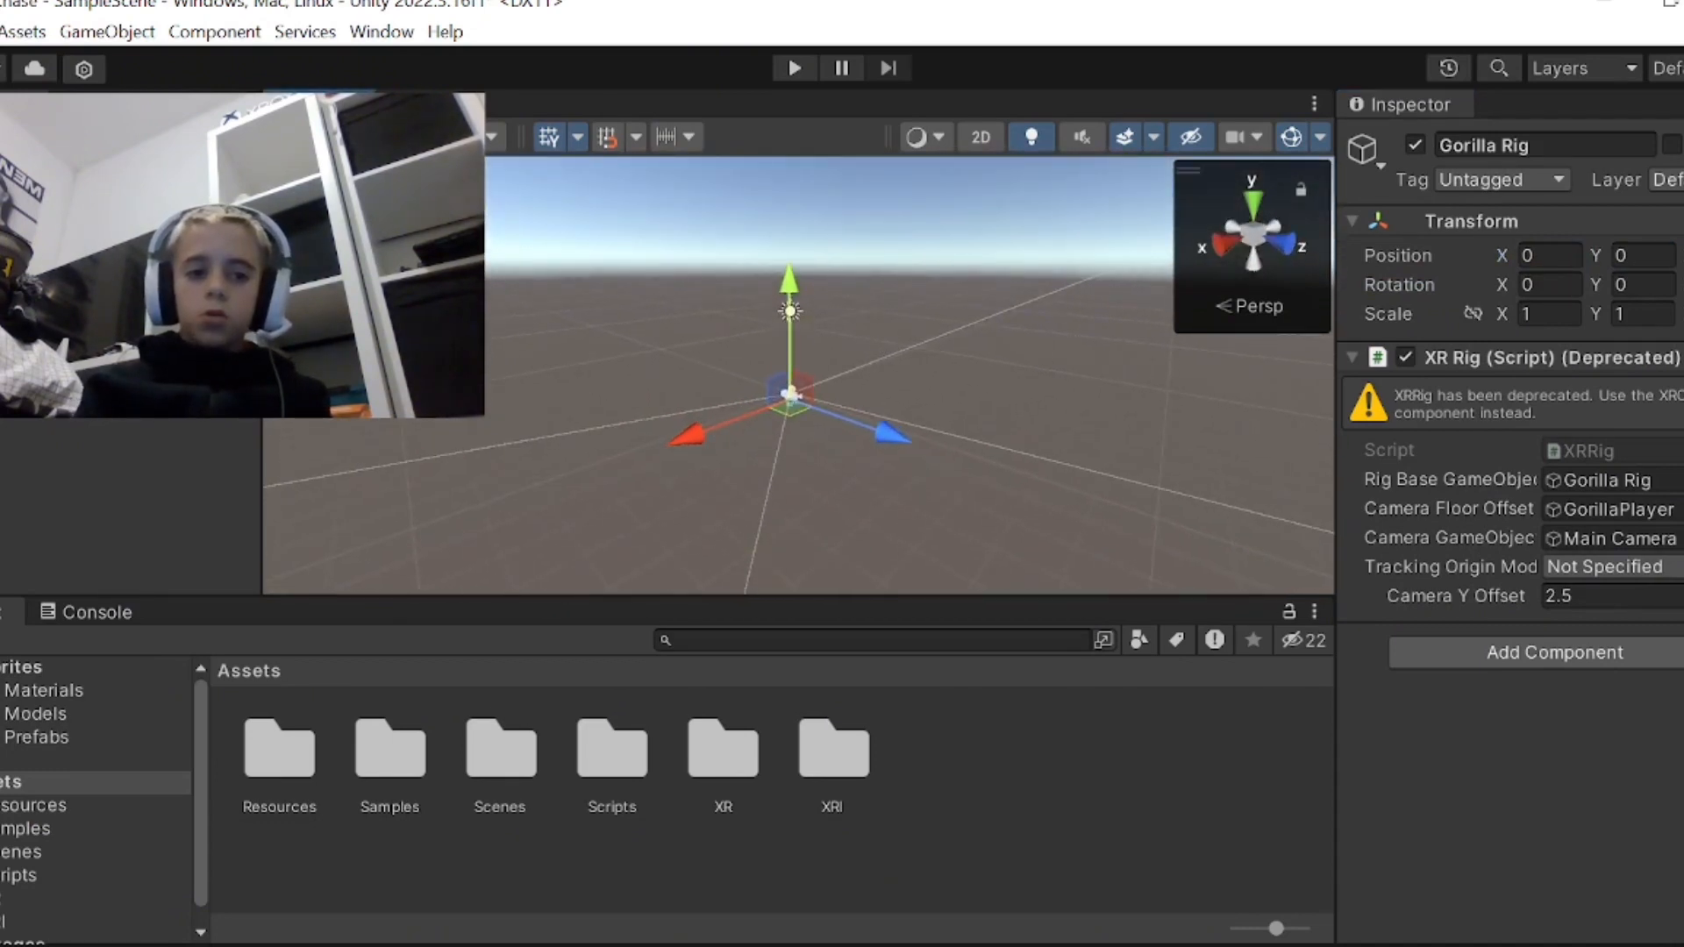
# - Create a new tag named HandTag, starting from the LeftHand Controller's tag options
pyautogui.click(88, 281)
pyautogui.scroll(-2, 1611, 574)
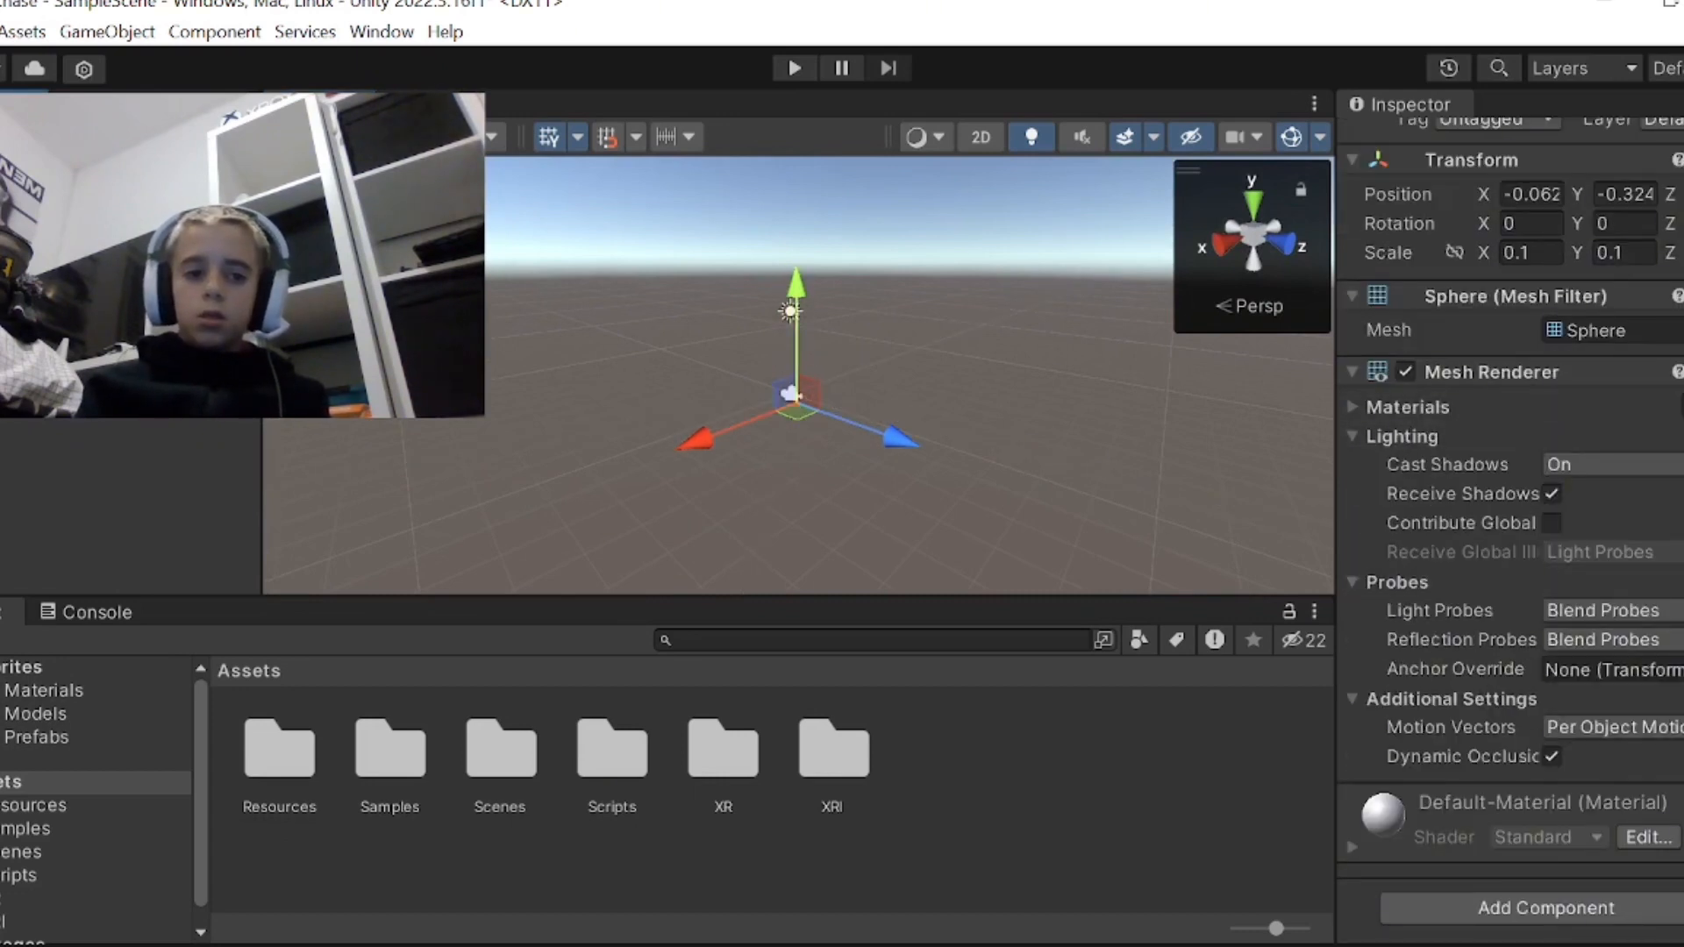
pyautogui.click(87, 303)
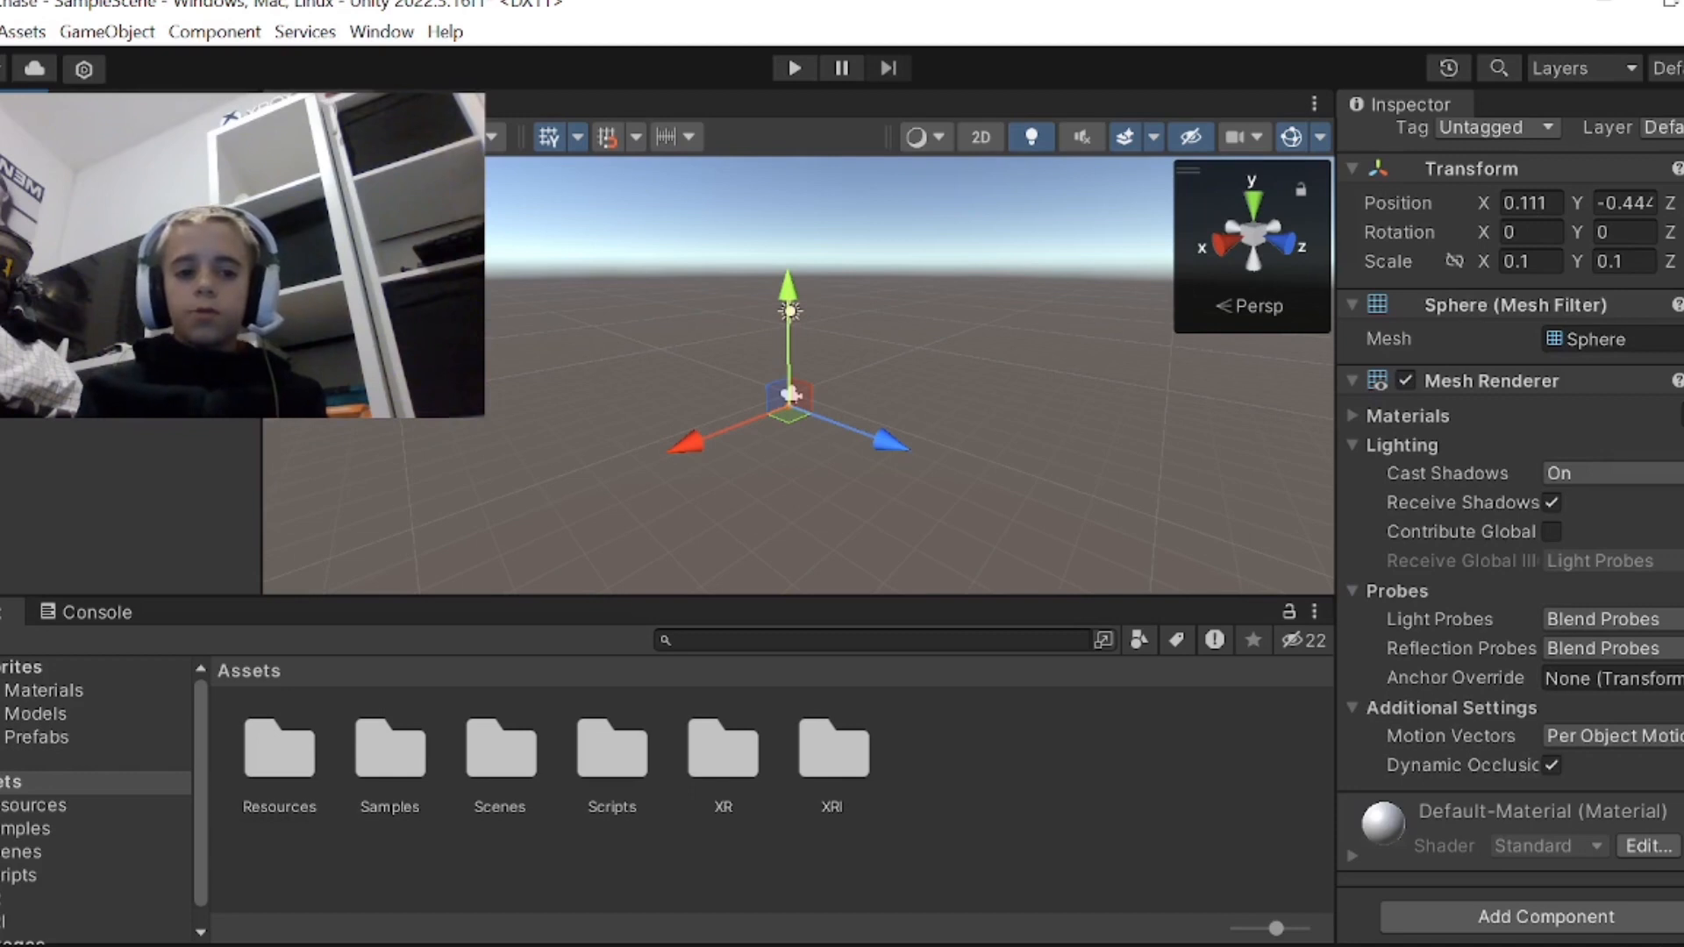
pyautogui.click(87, 279)
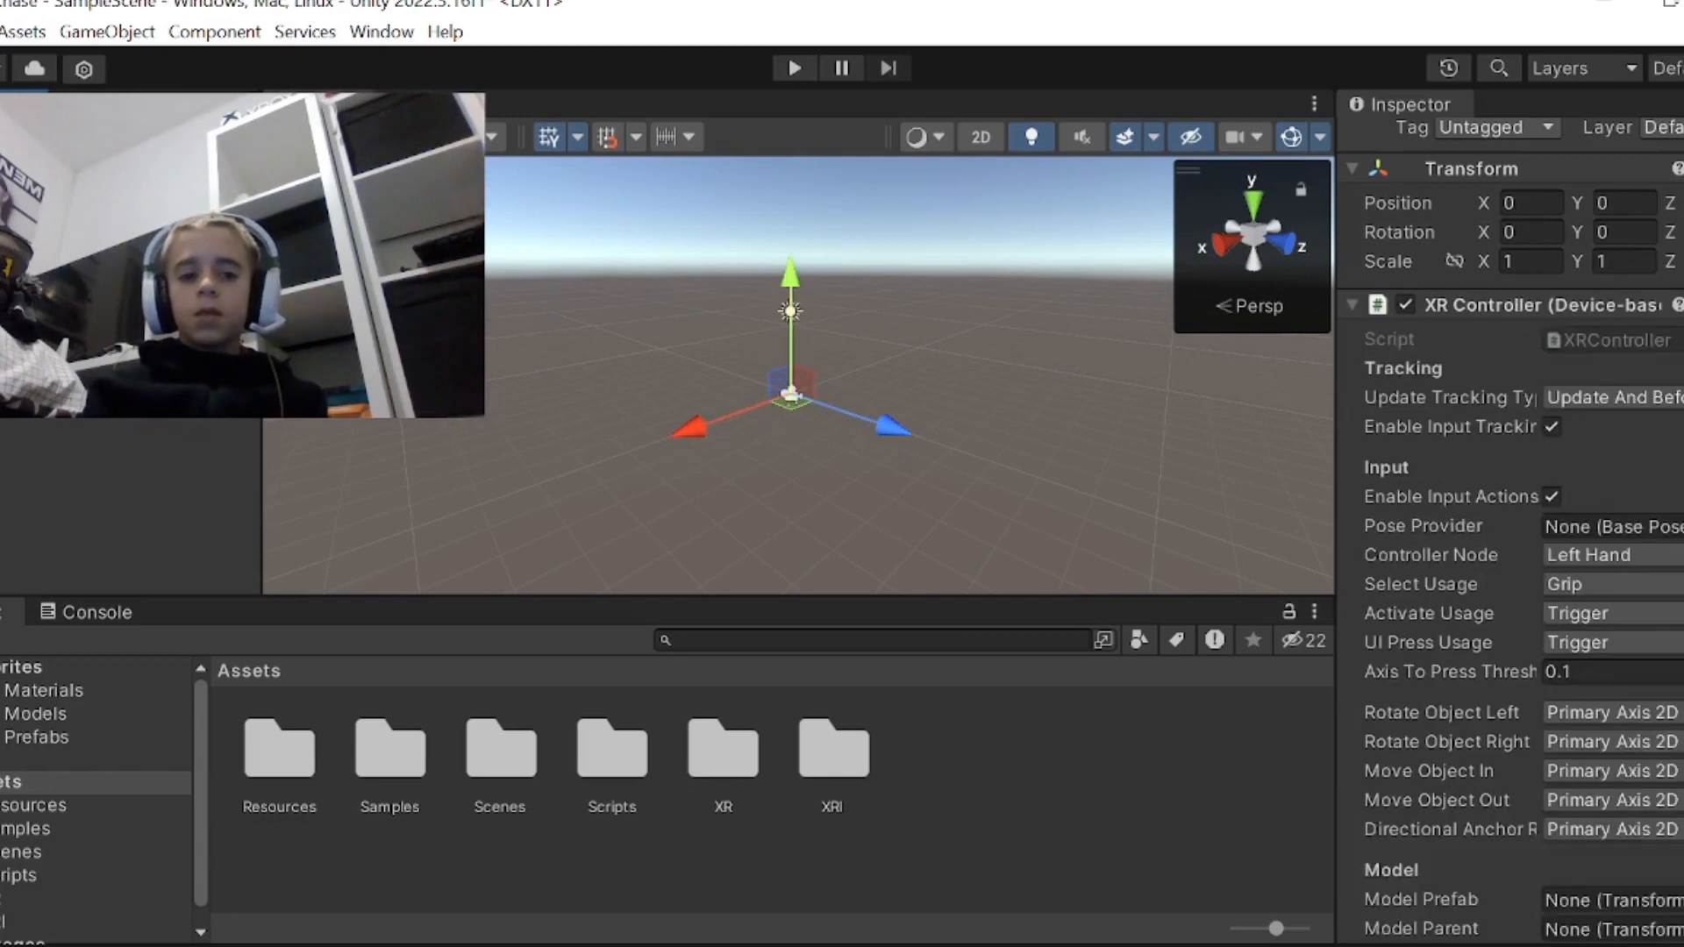
pyautogui.scroll(-3, 1547, 554)
pyautogui.scroll(4, 1526, 483)
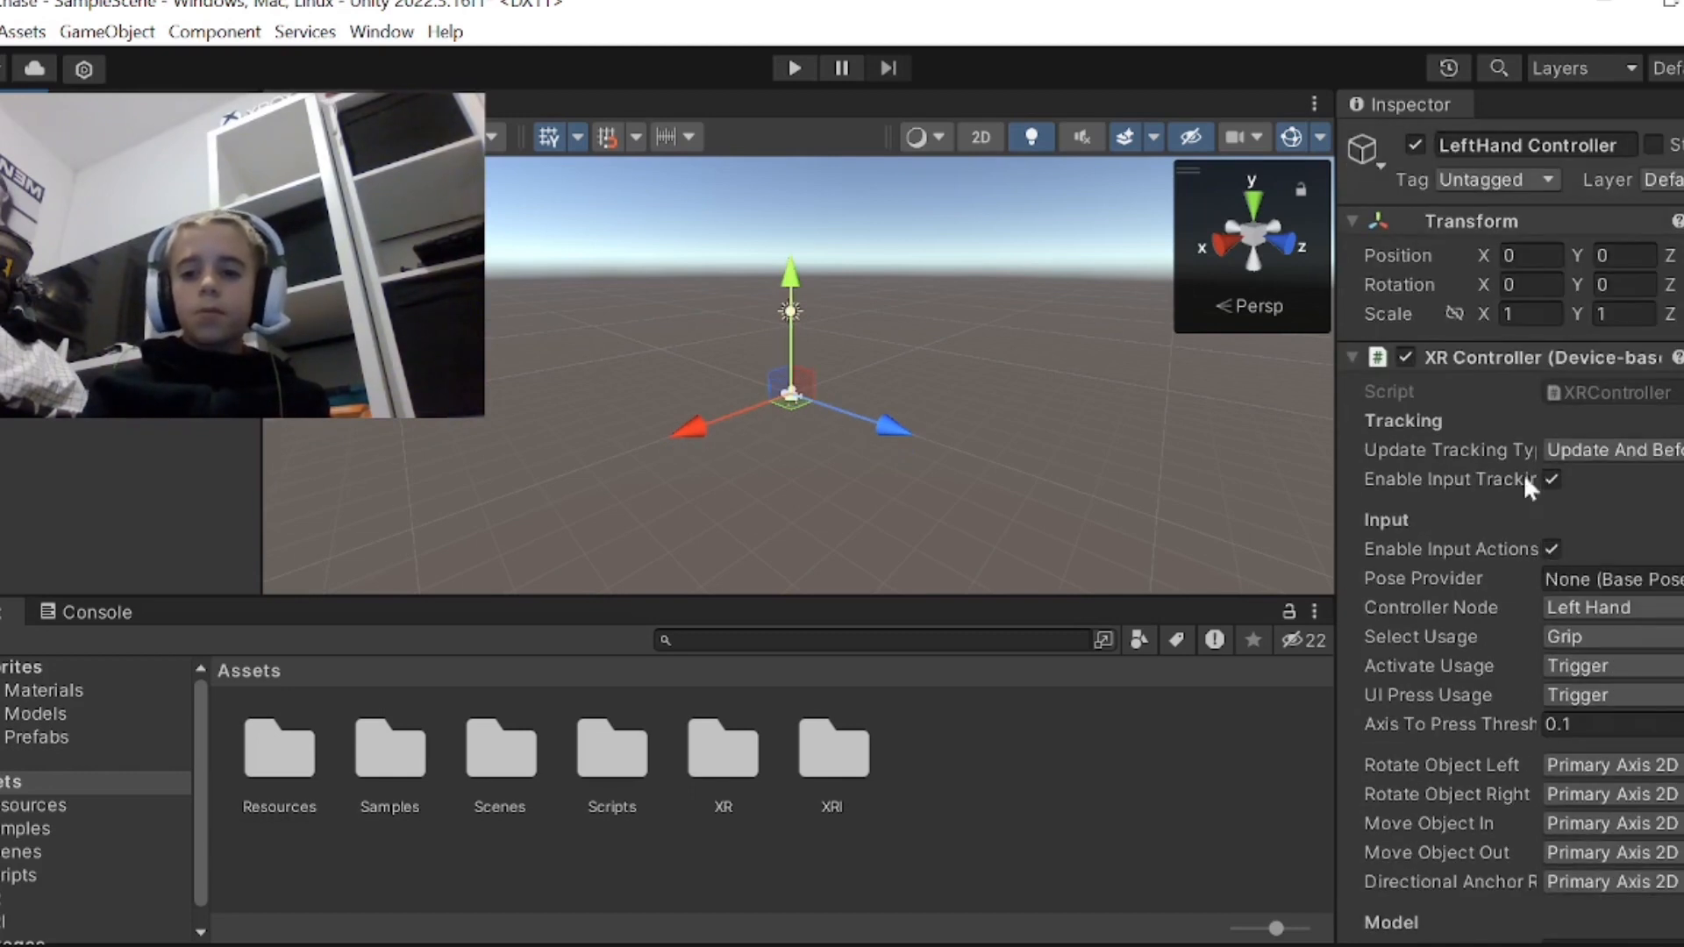
pyautogui.click(1491, 177)
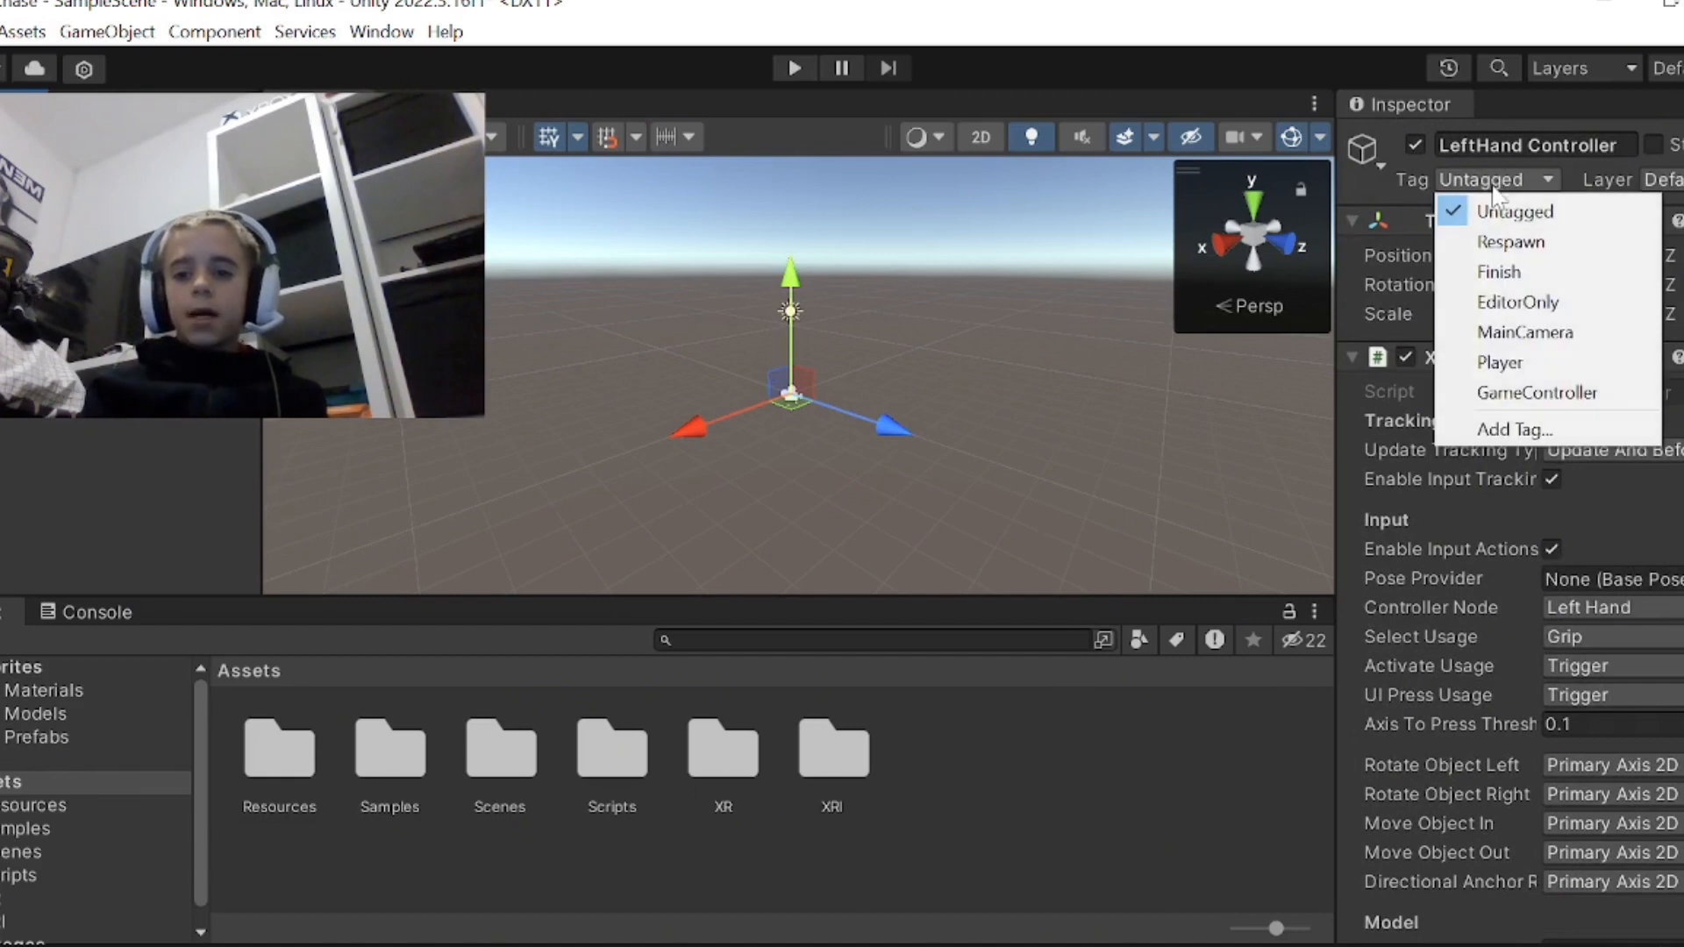
pyautogui.click(1490, 431)
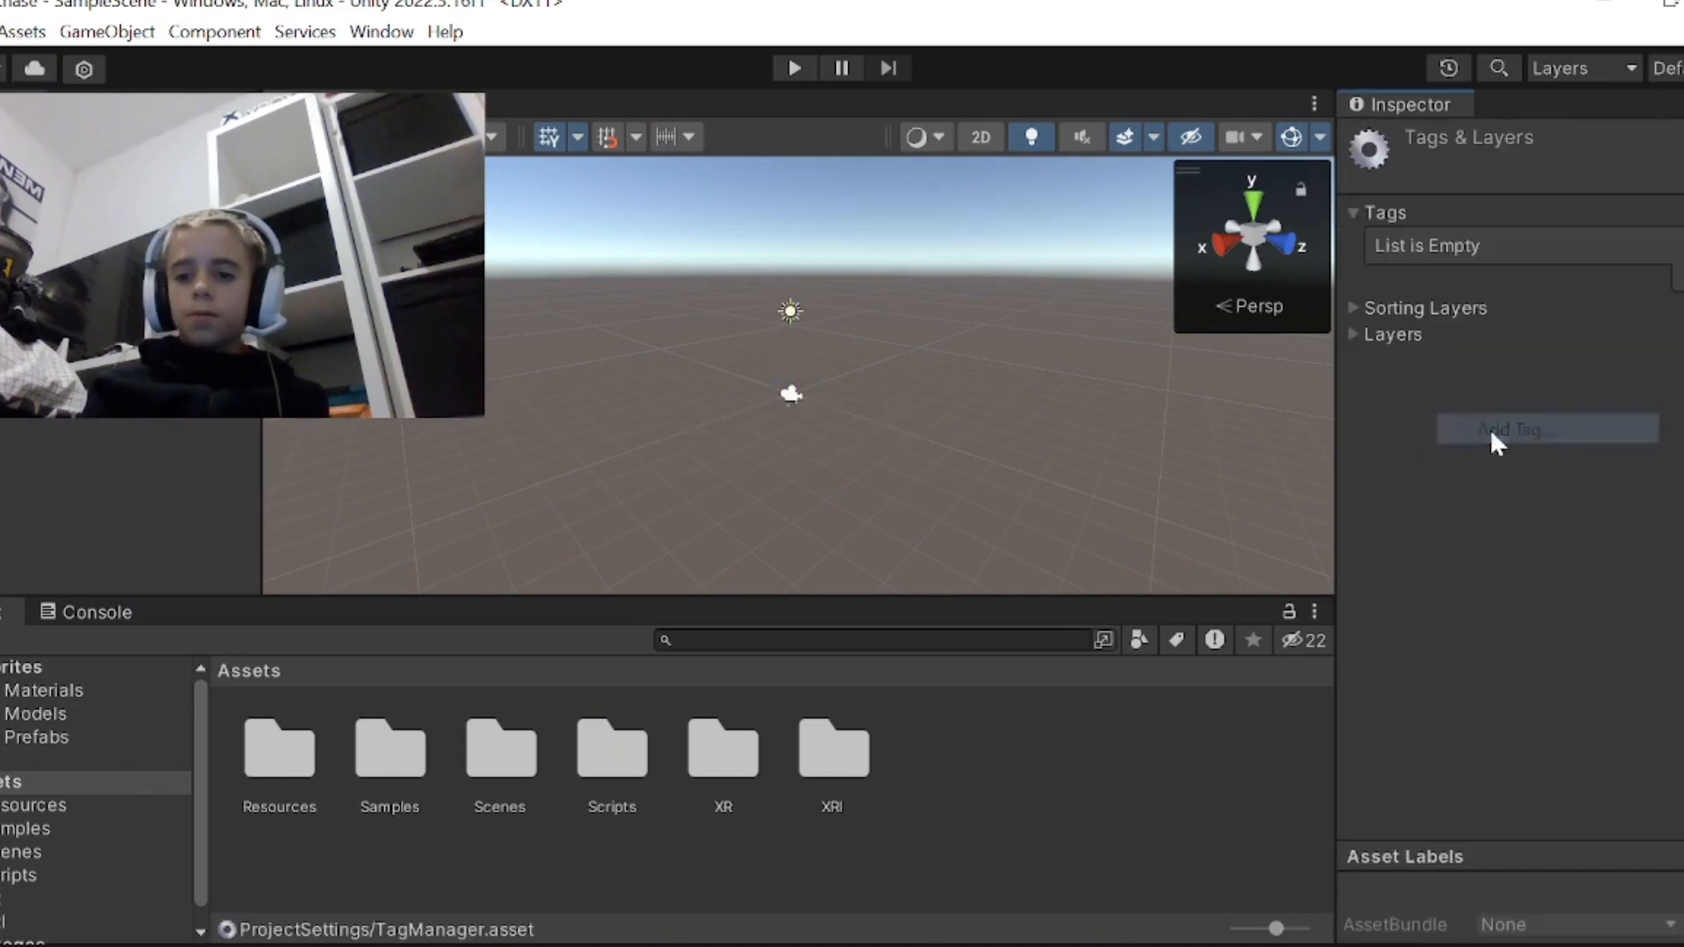
pyautogui.click(1677, 283)
pyautogui.write('HandTag')
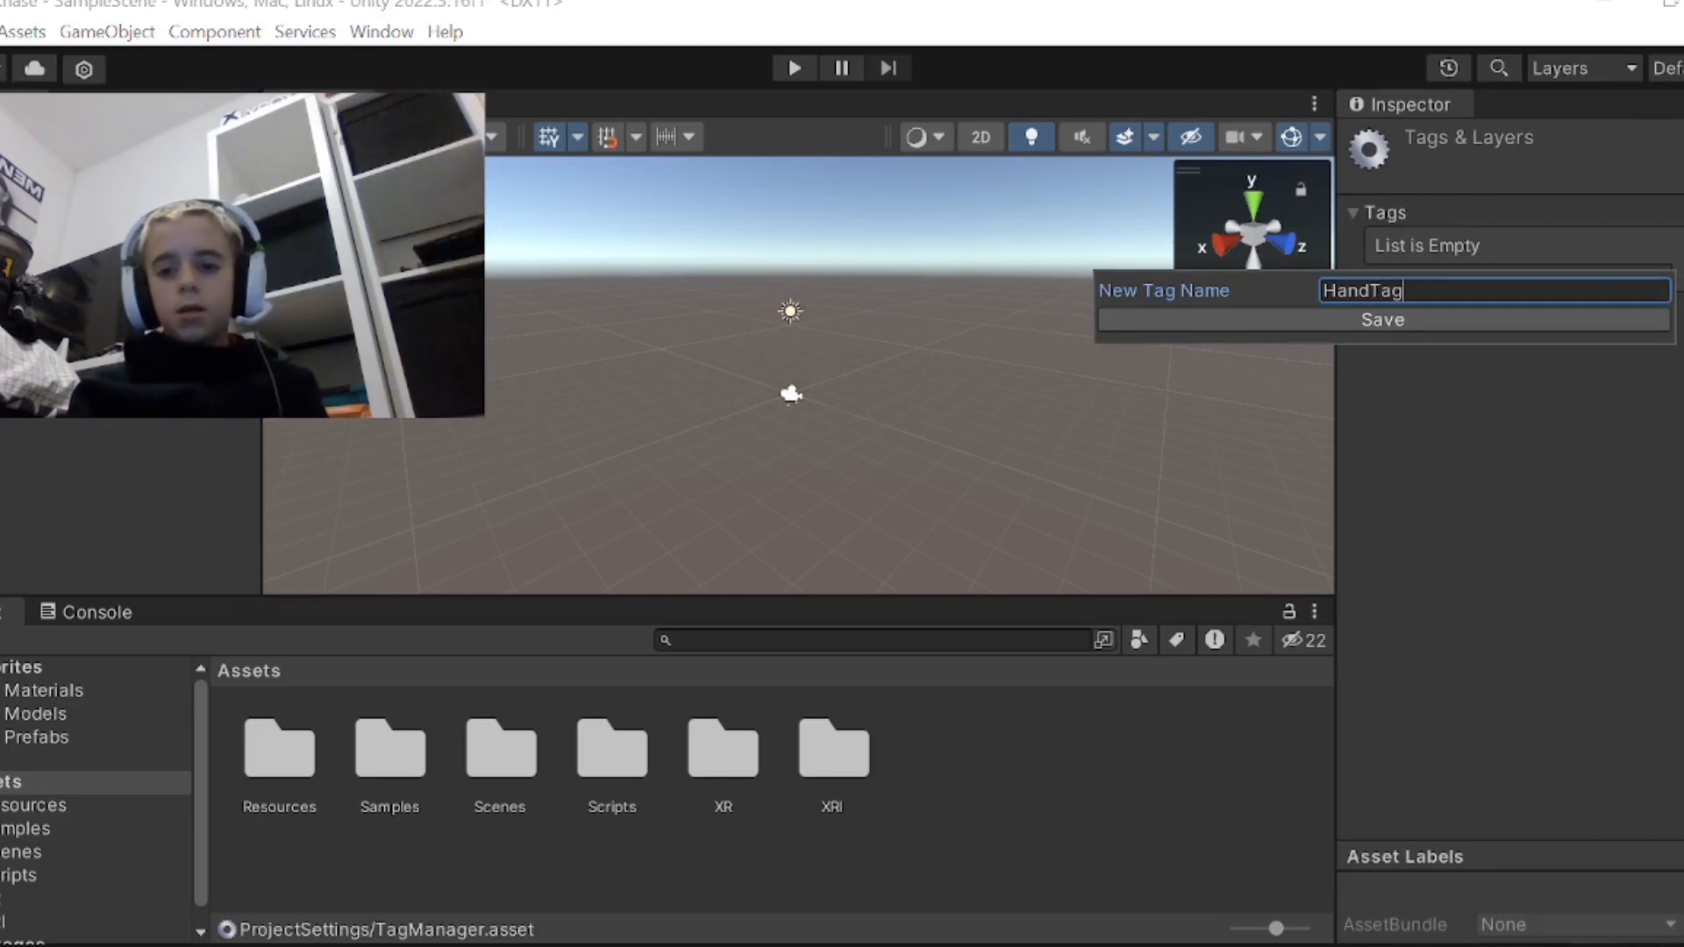
pyautogui.click(1598, 319)
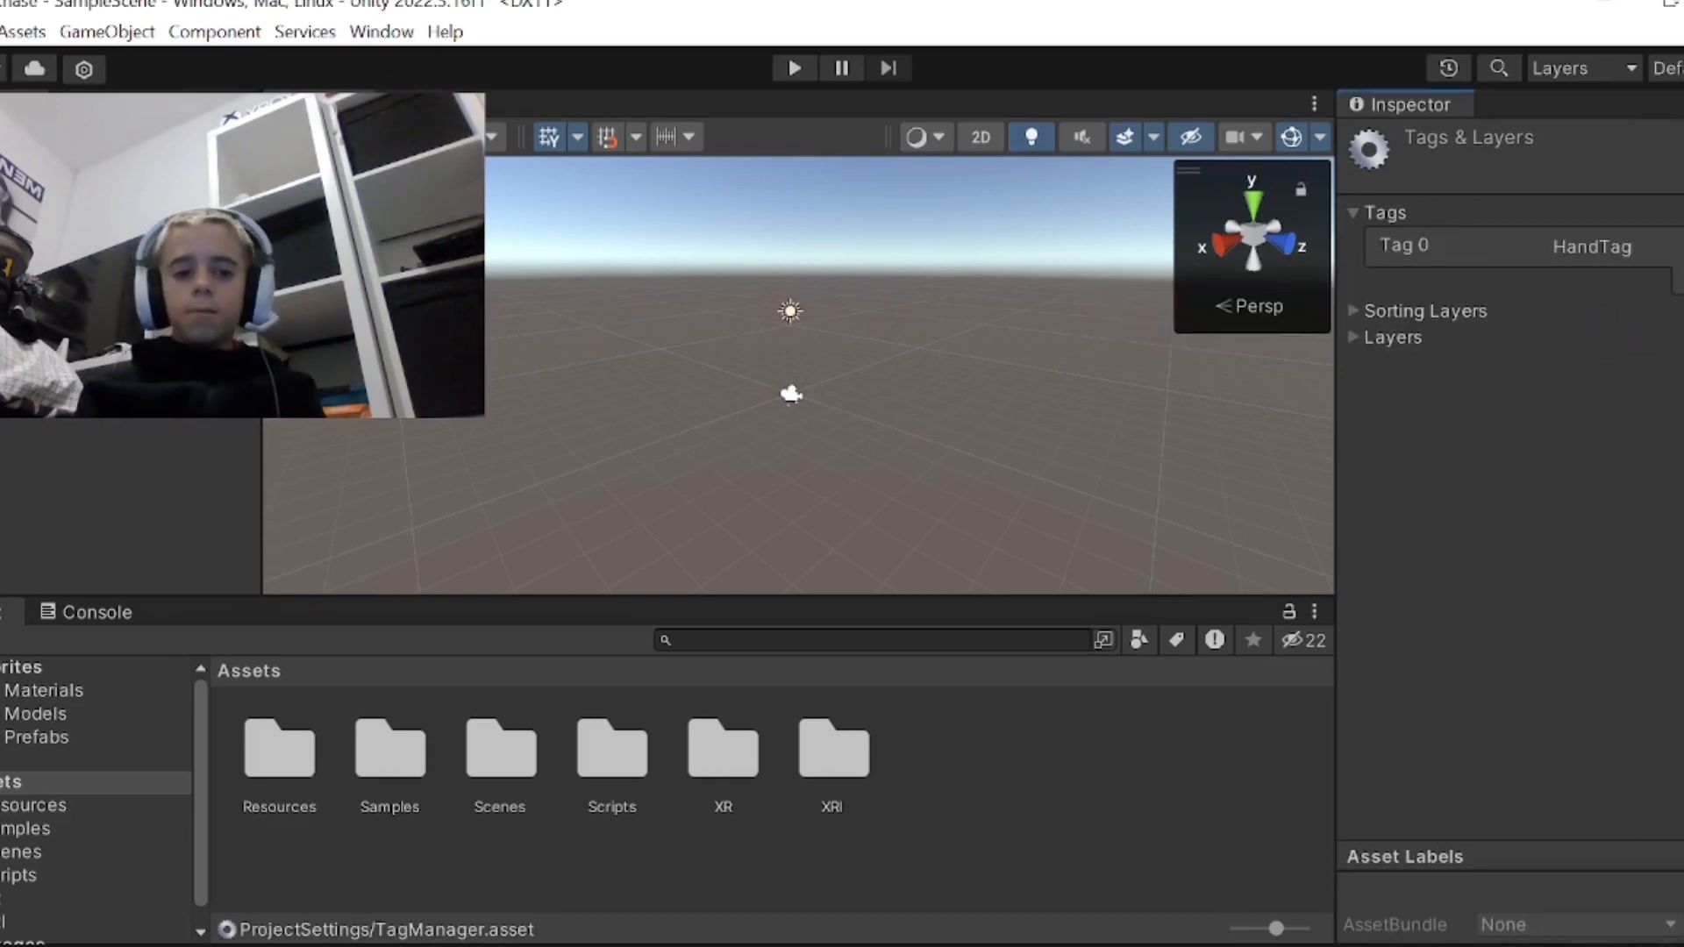
# - Assign the HandTag tag to the left and right hand controllers together
pyautogui.click(114, 271)
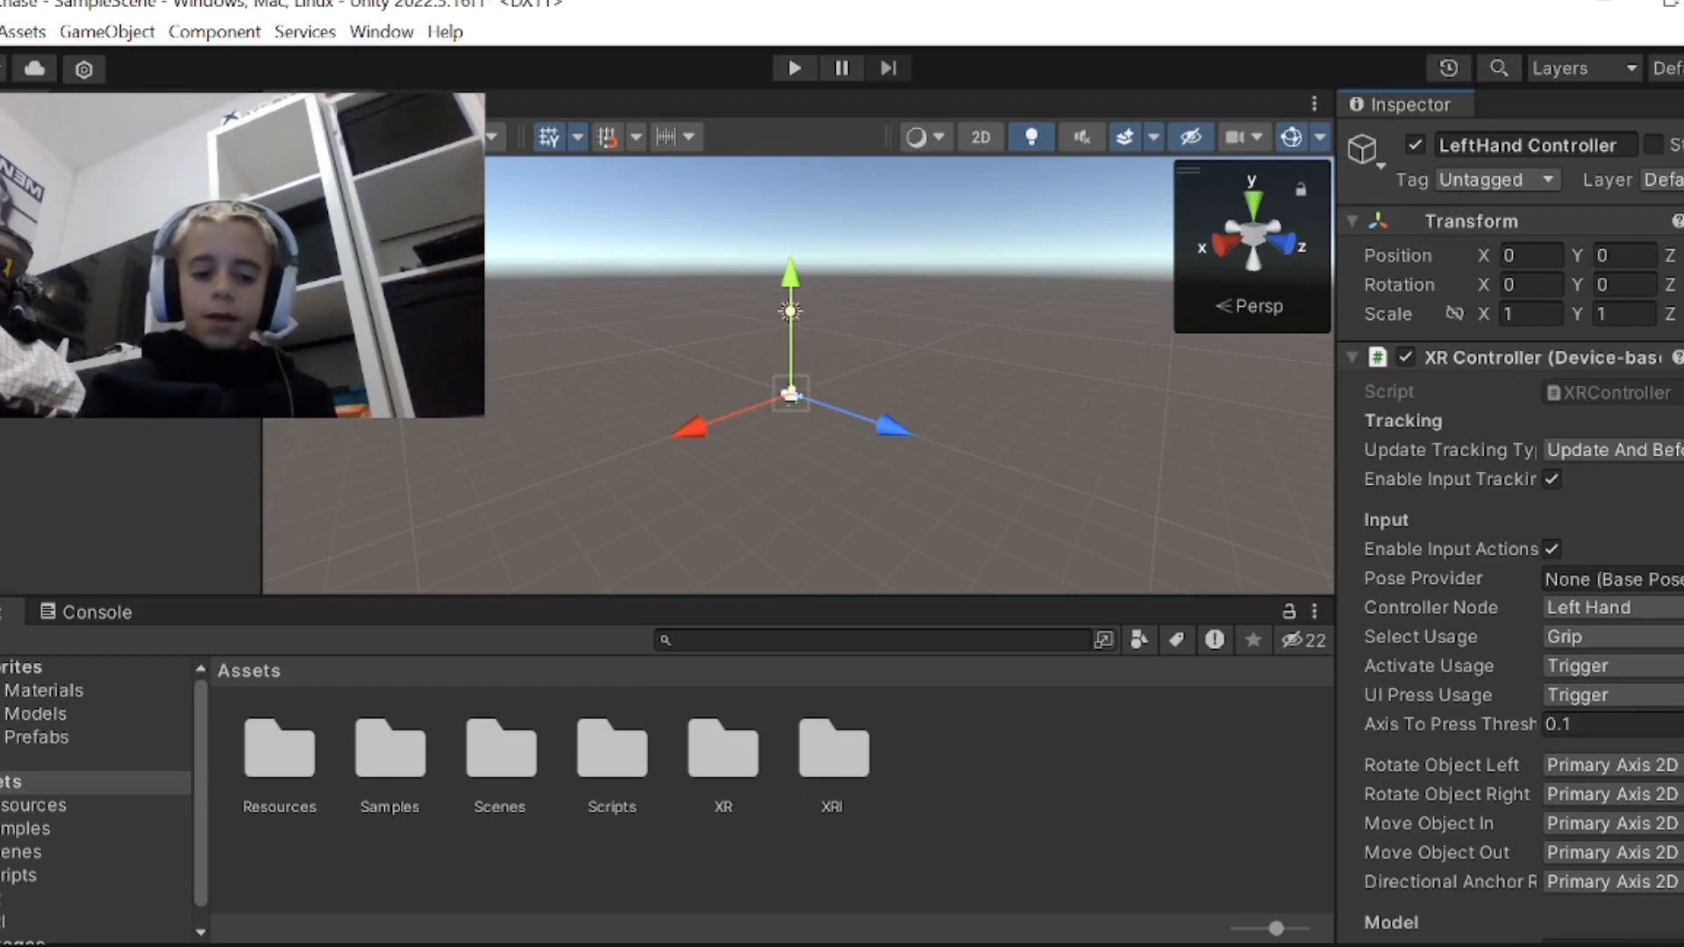
pyautogui.keyDown('ctrl'); pyautogui.click(114, 295); pyautogui.keyUp('ctrl')
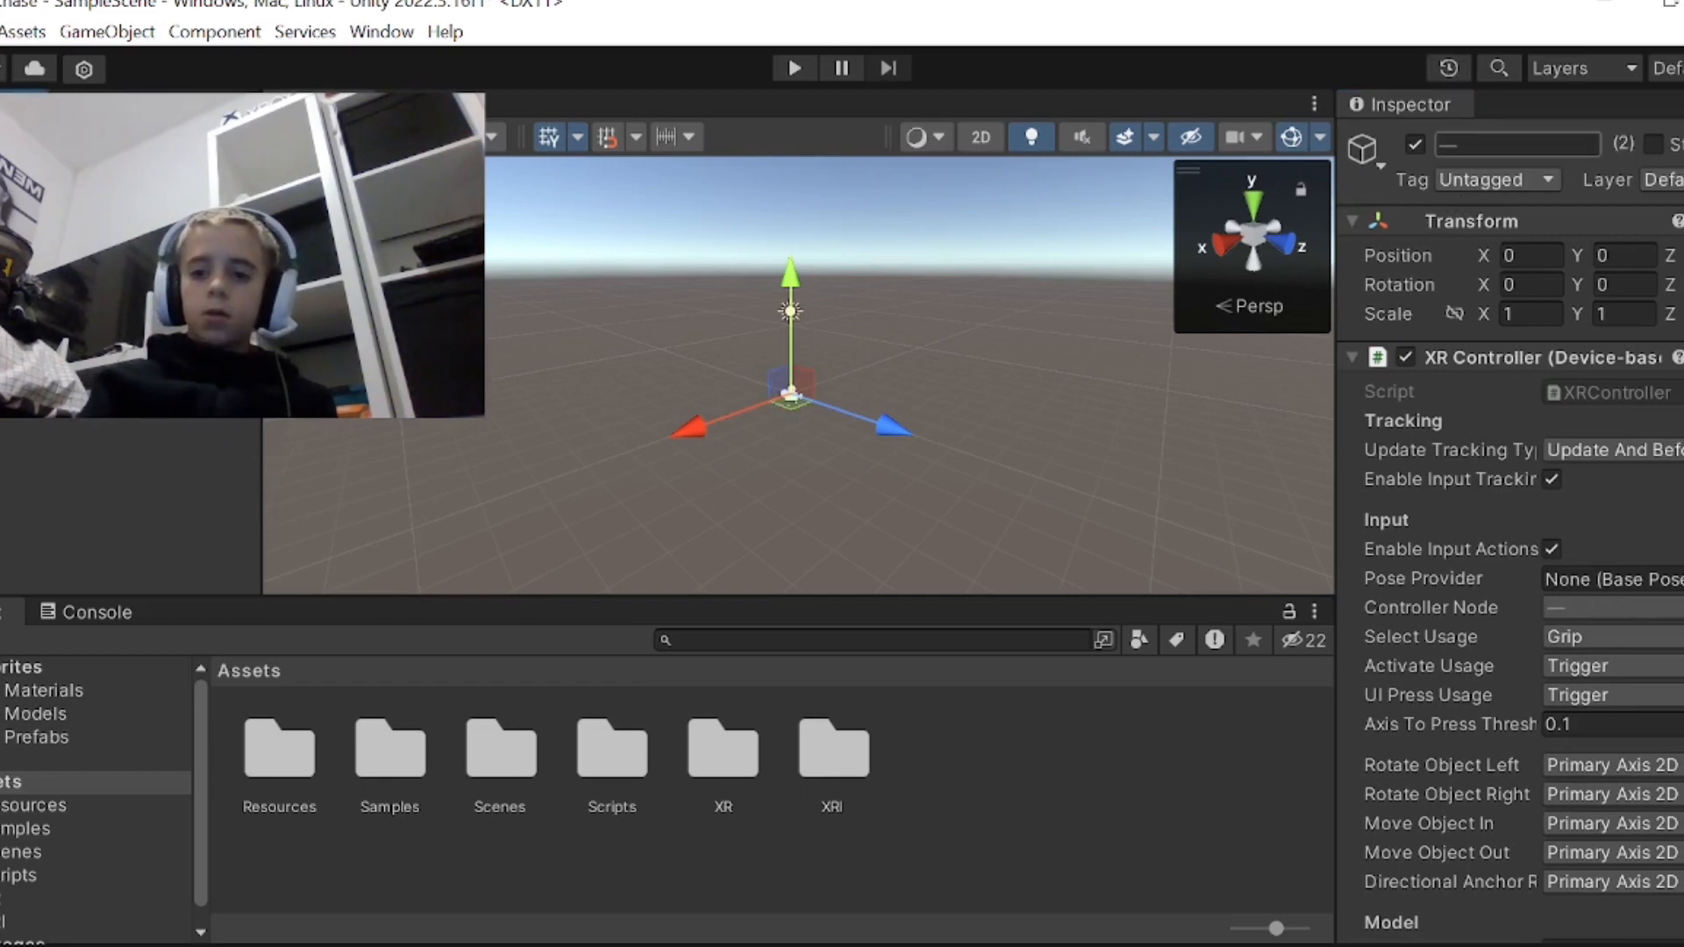
pyautogui.click(1534, 175)
pyautogui.click(1525, 422)
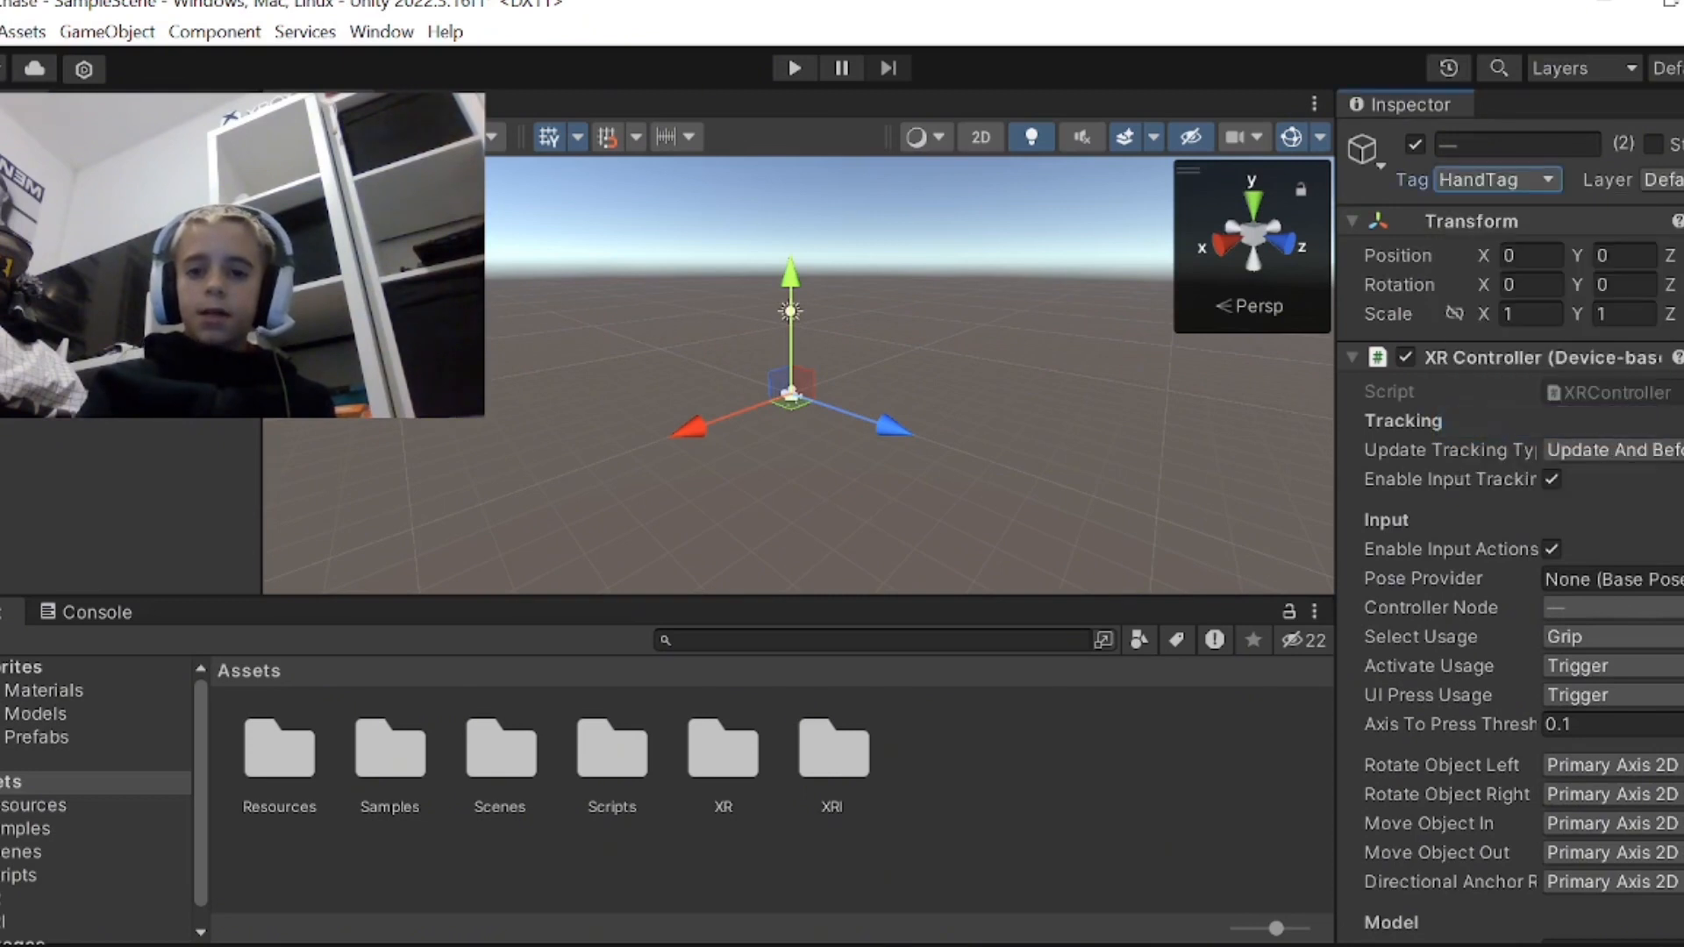
# - Name User Layer 3 Left Hand and User Layer 6 Right Hand, and assign the Left Hand layer to the LeftHand Controller
pyautogui.click(114, 273)
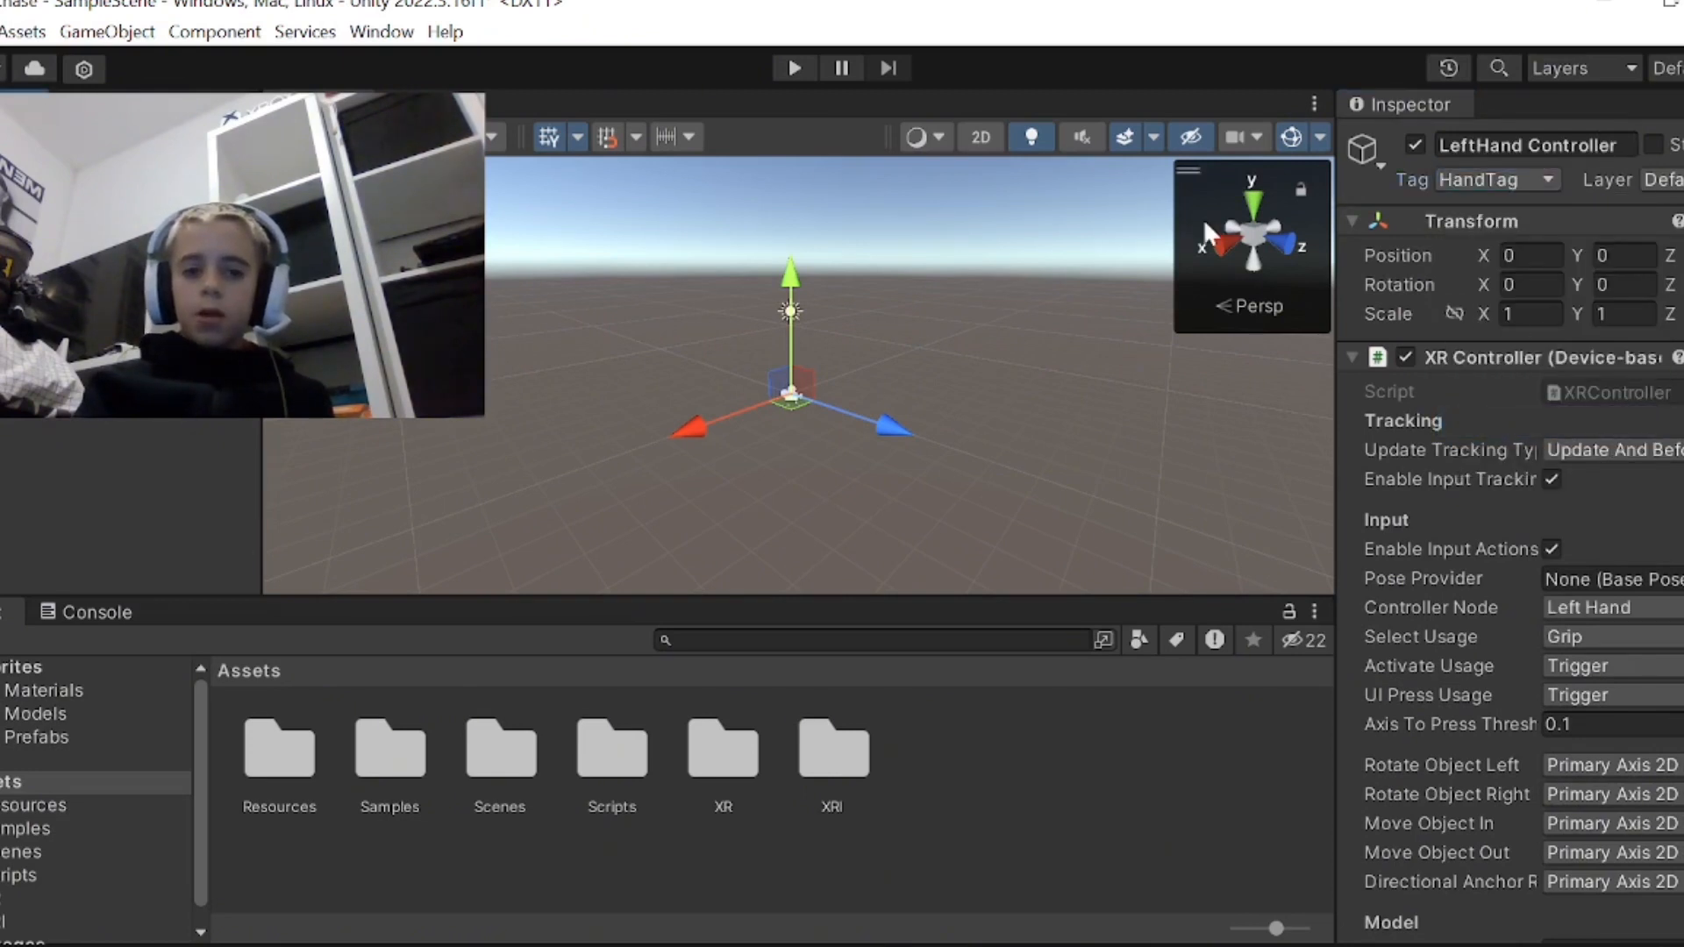
pyautogui.click(1663, 179)
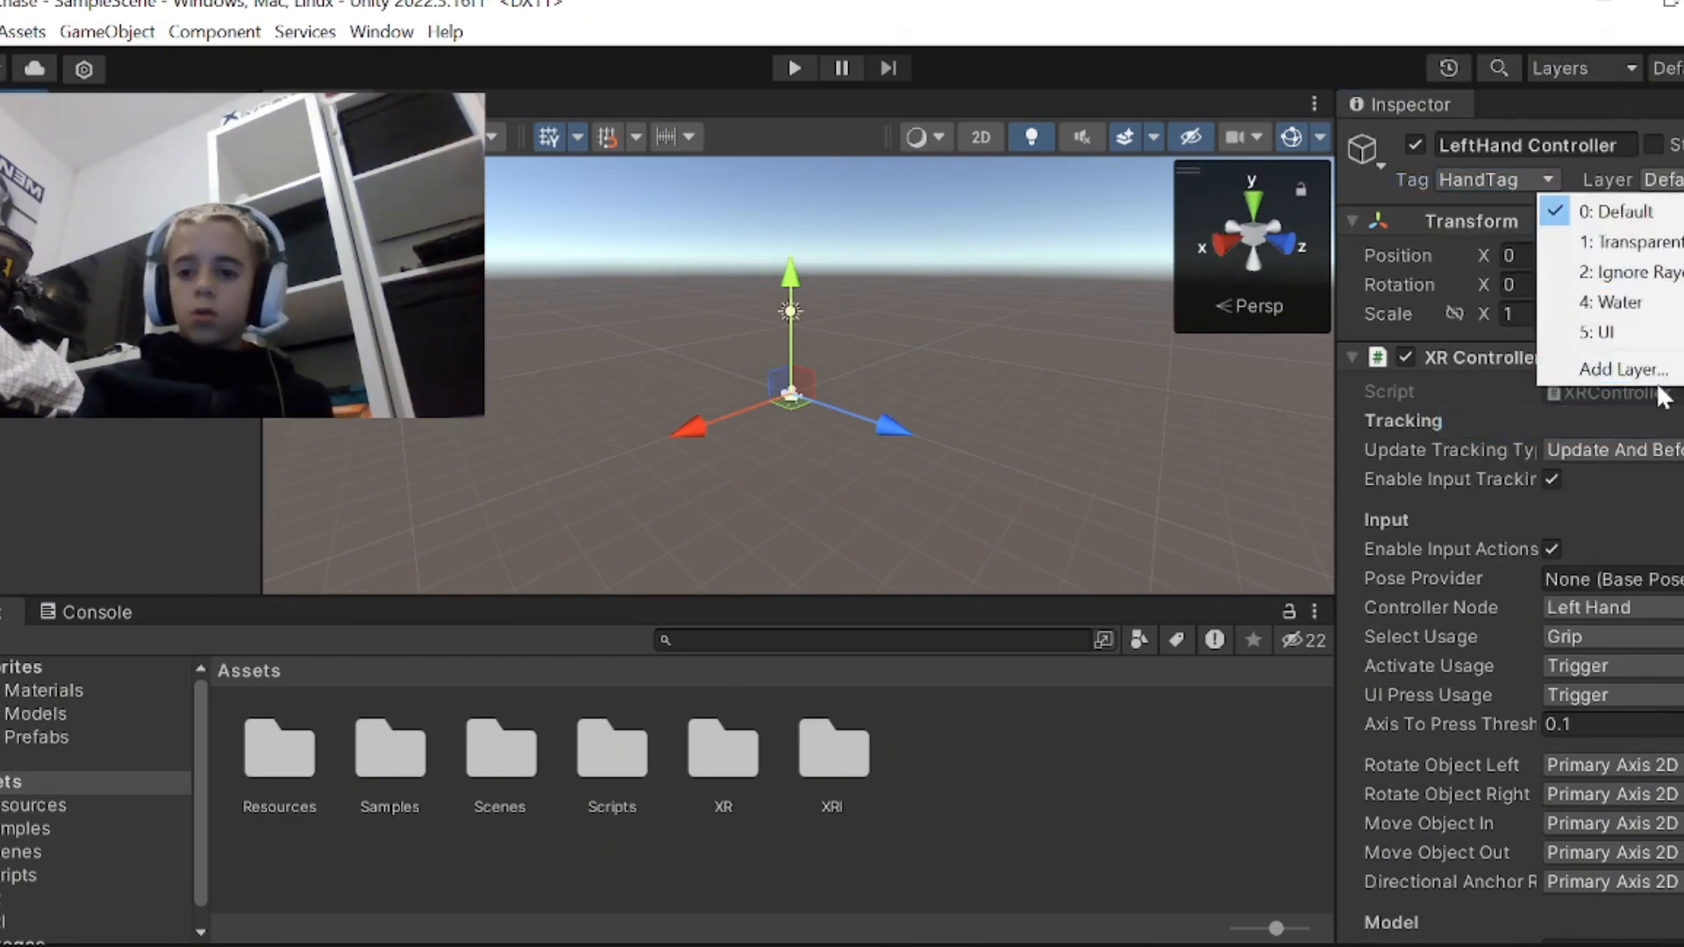
pyautogui.click(1619, 369)
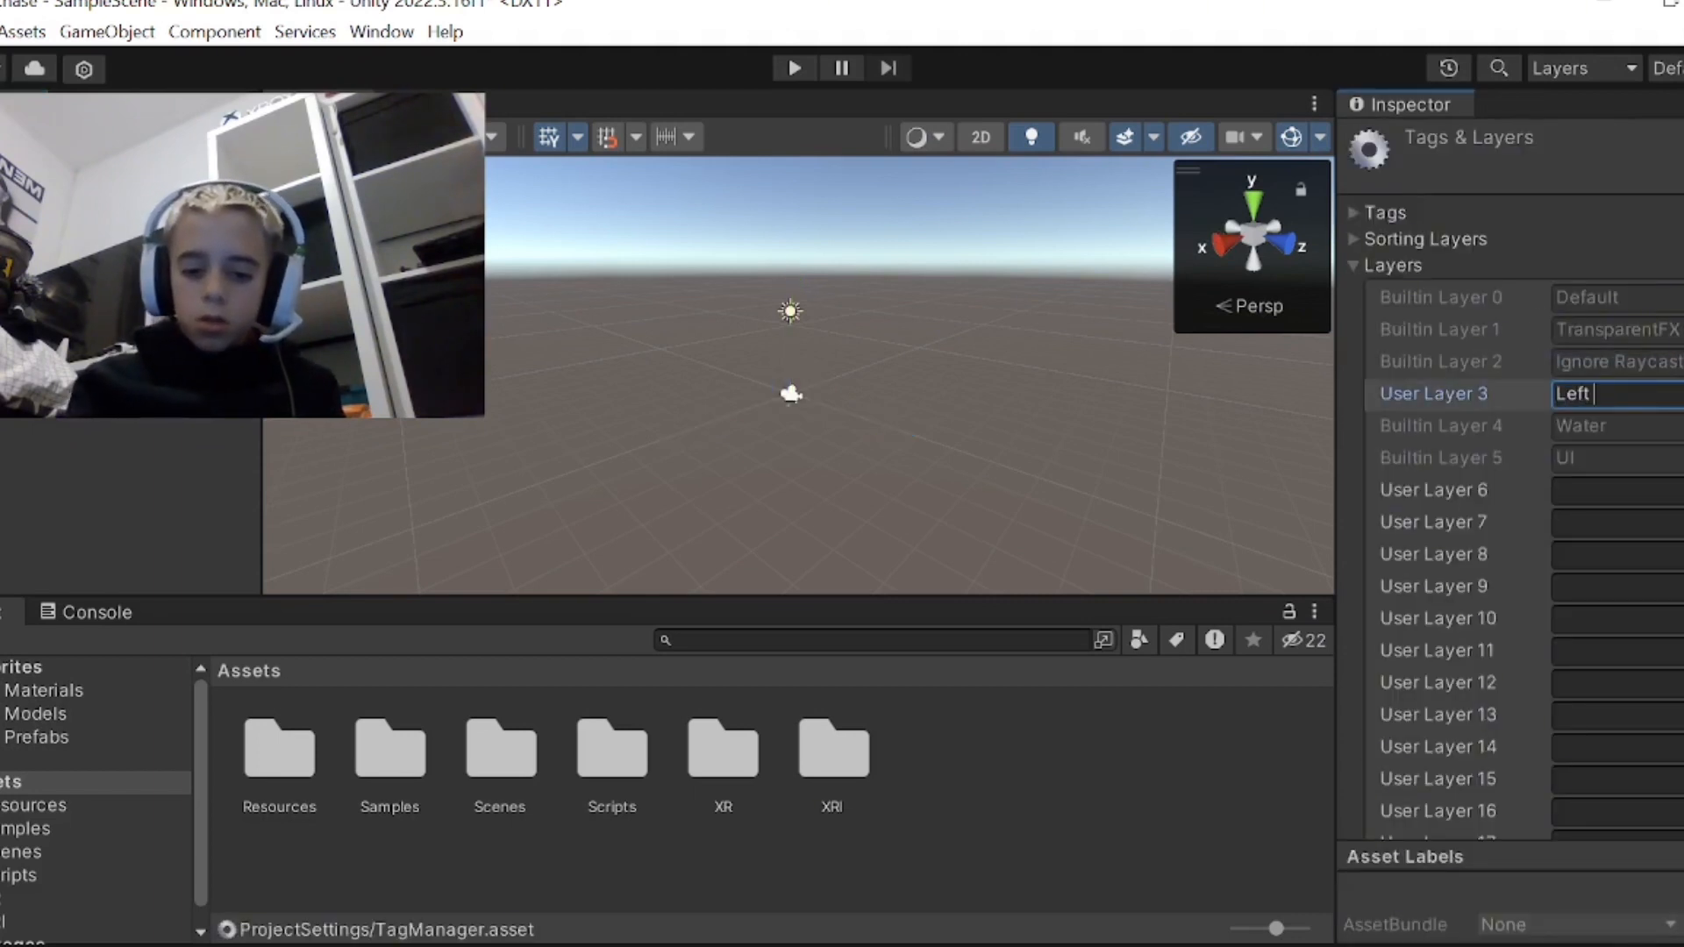
pyautogui.write('Left Hand')
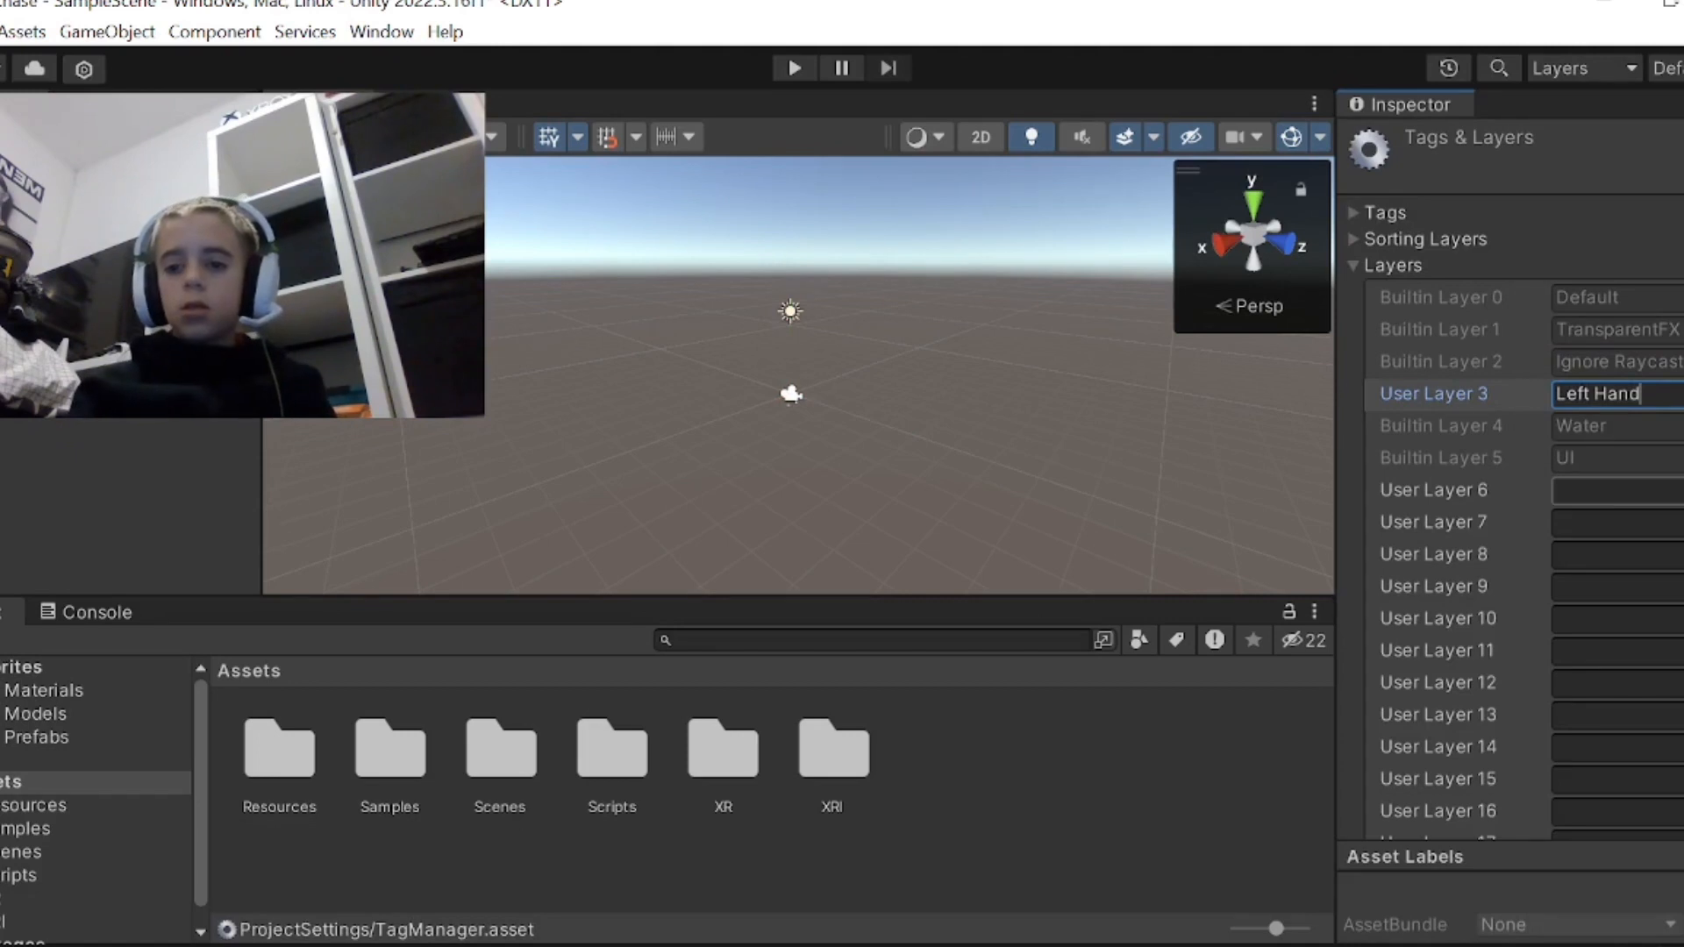
pyautogui.click(1562, 490)
pyautogui.write('R')
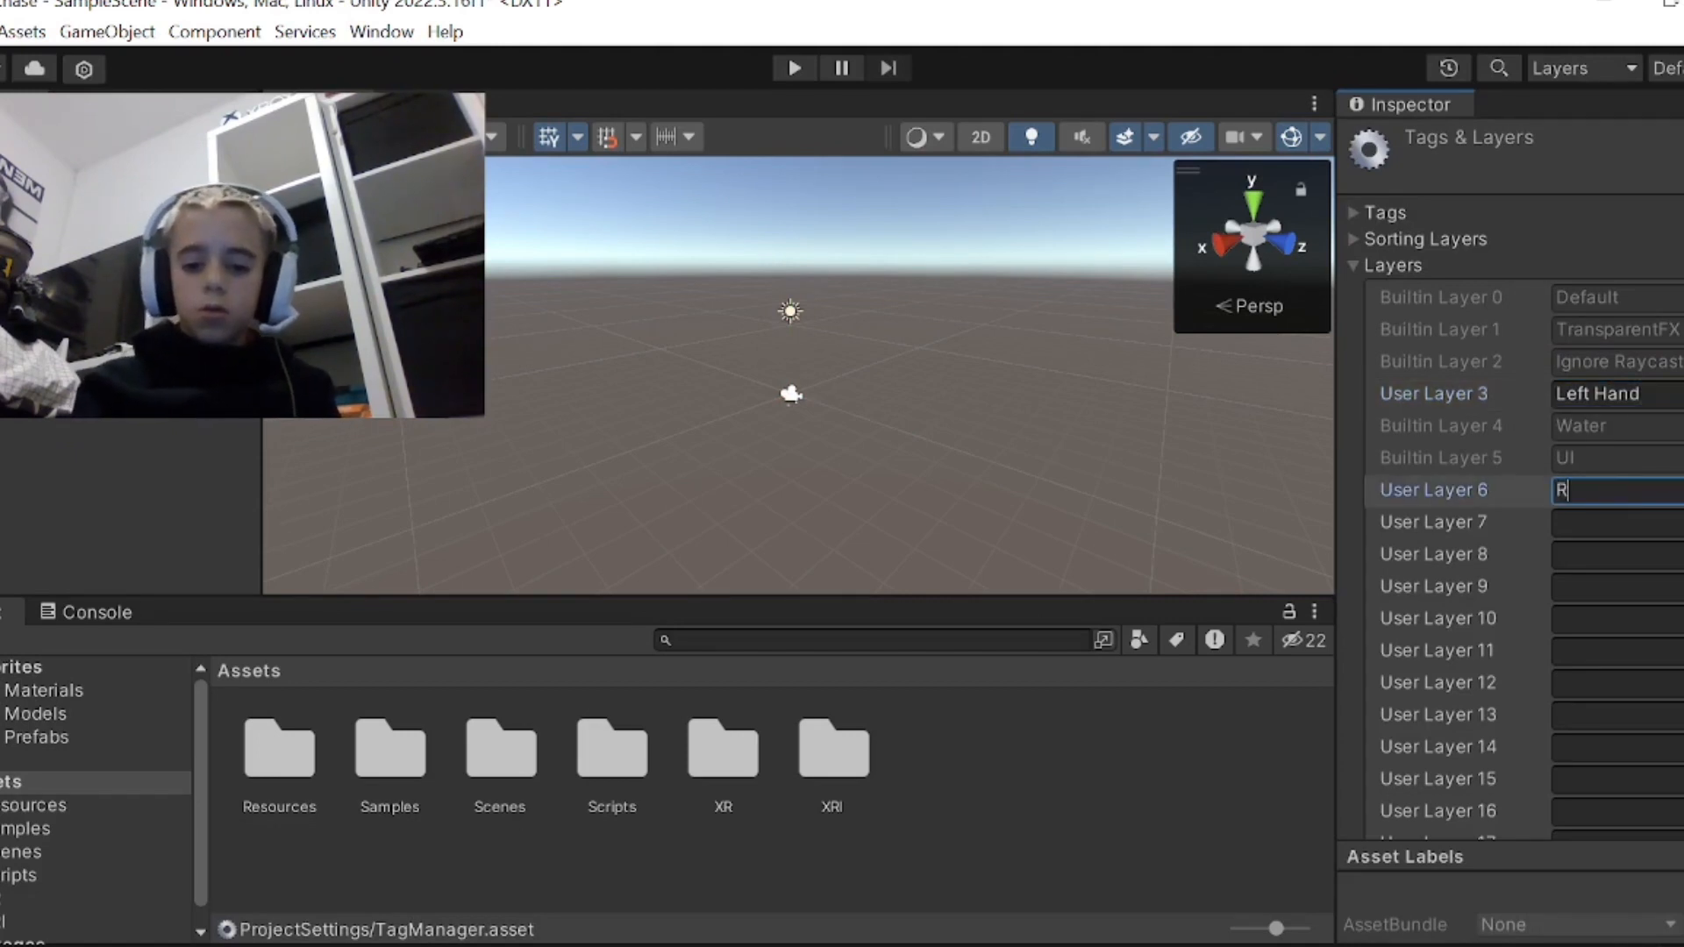
pyautogui.write('ight Hand')
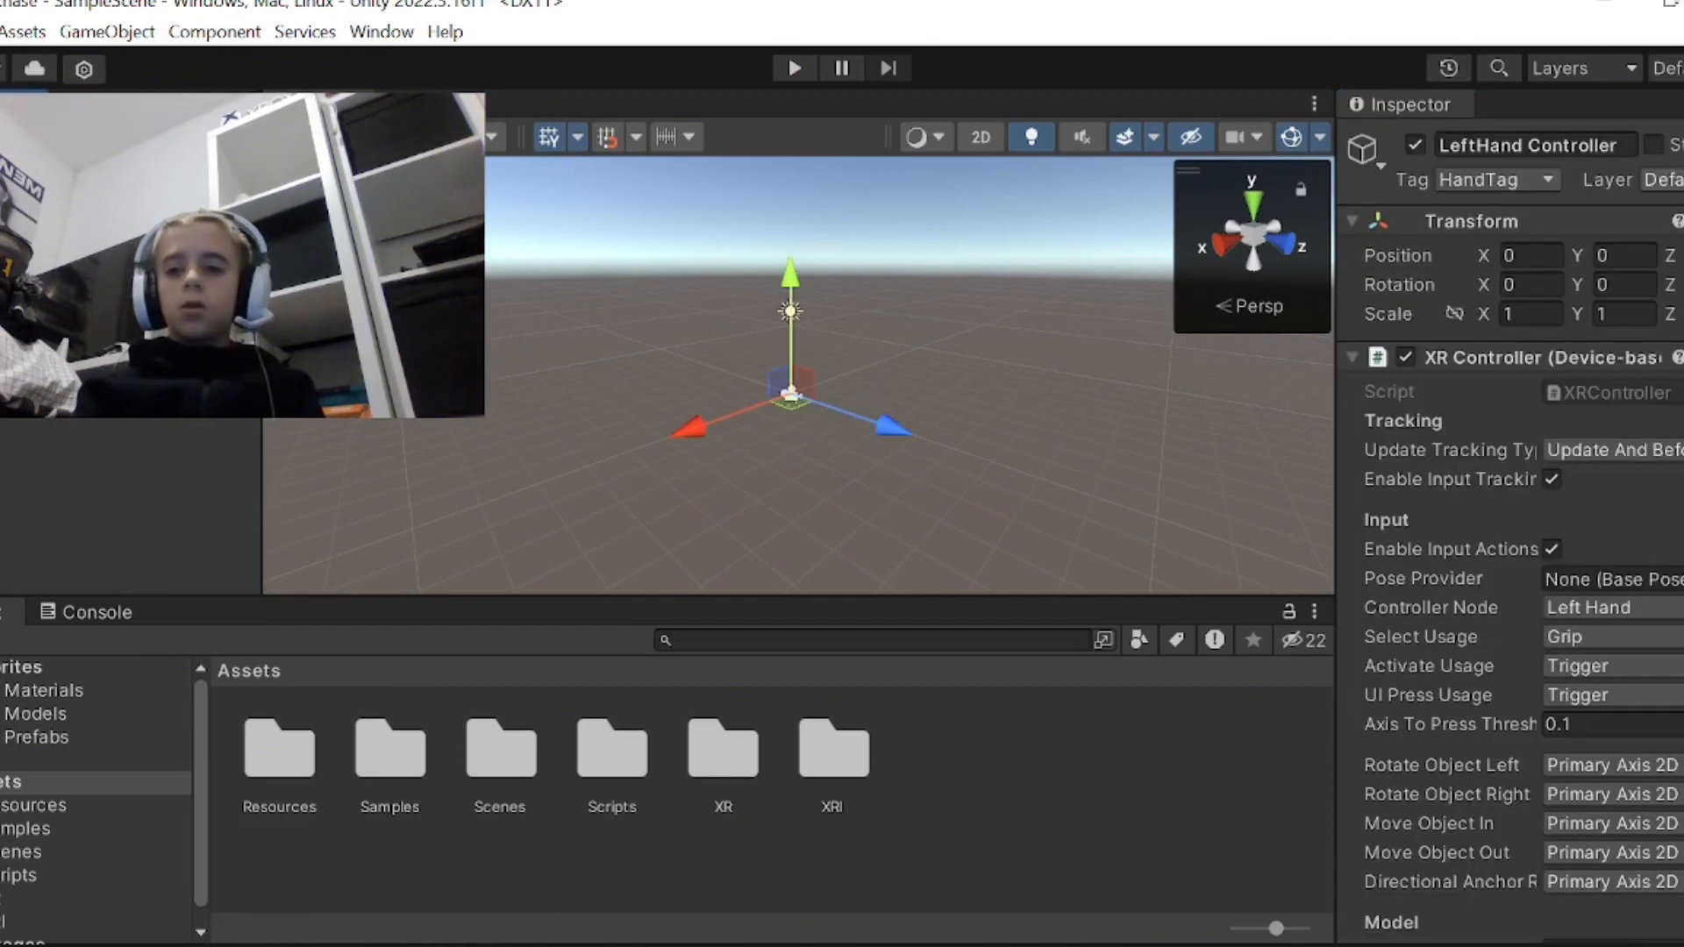
pyautogui.click(1660, 179)
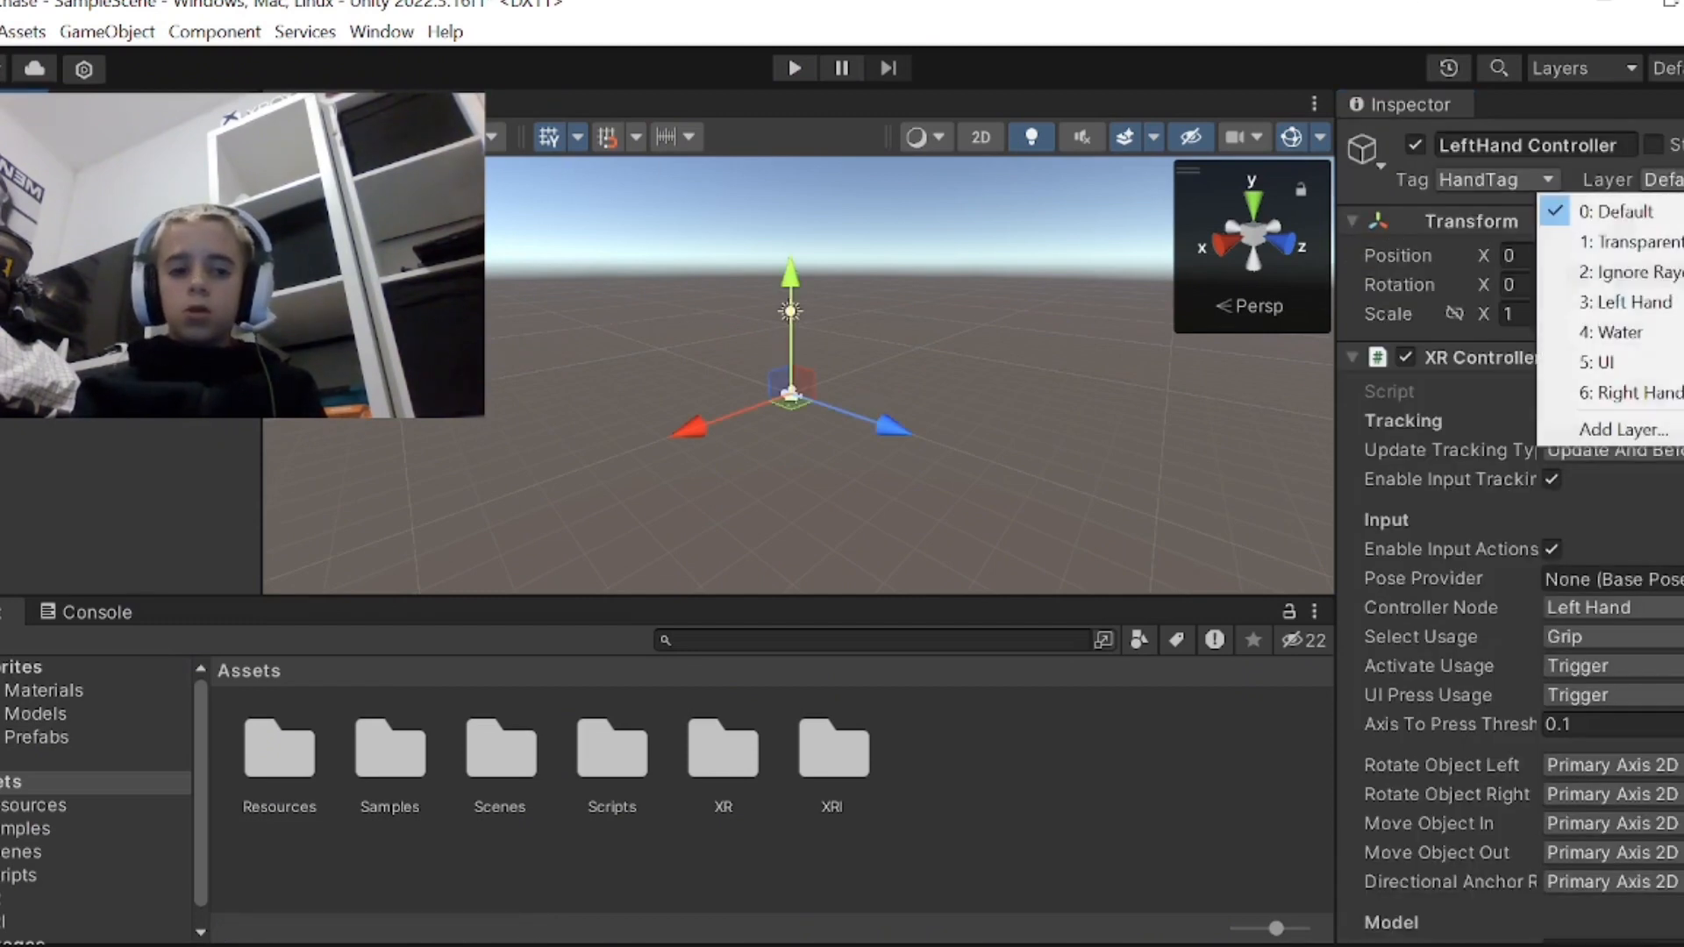
pyautogui.click(1625, 301)
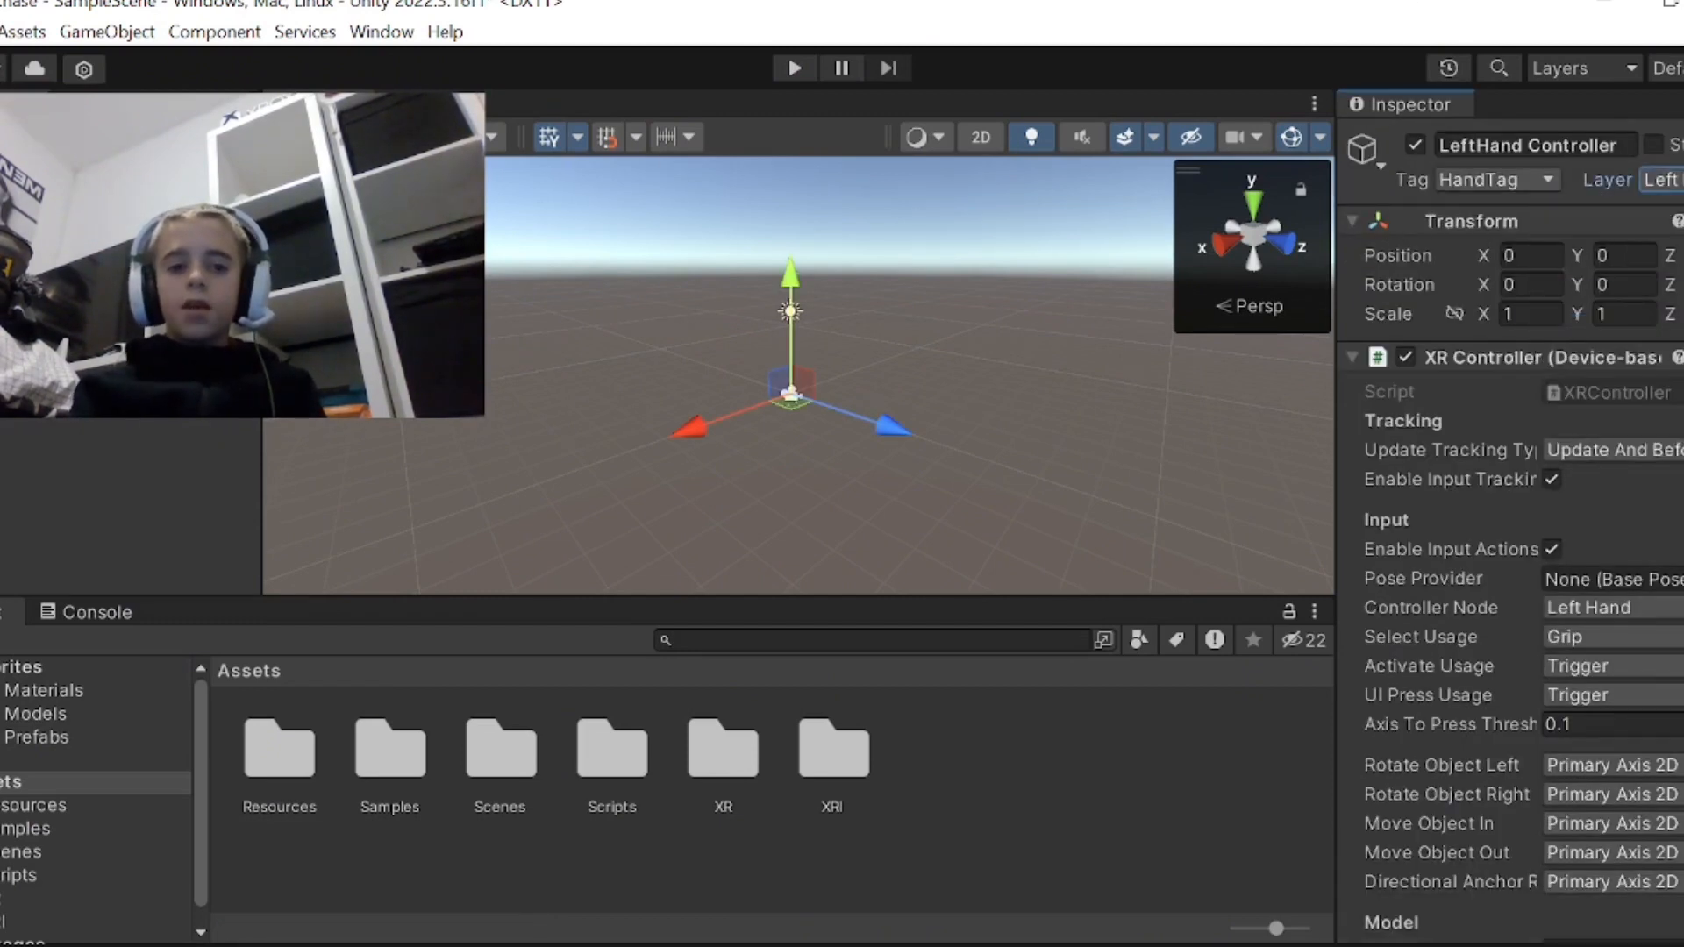
# - Assign the Right Hand layer to the RightHand Controller and clear the selection
pyautogui.click(1662, 179)
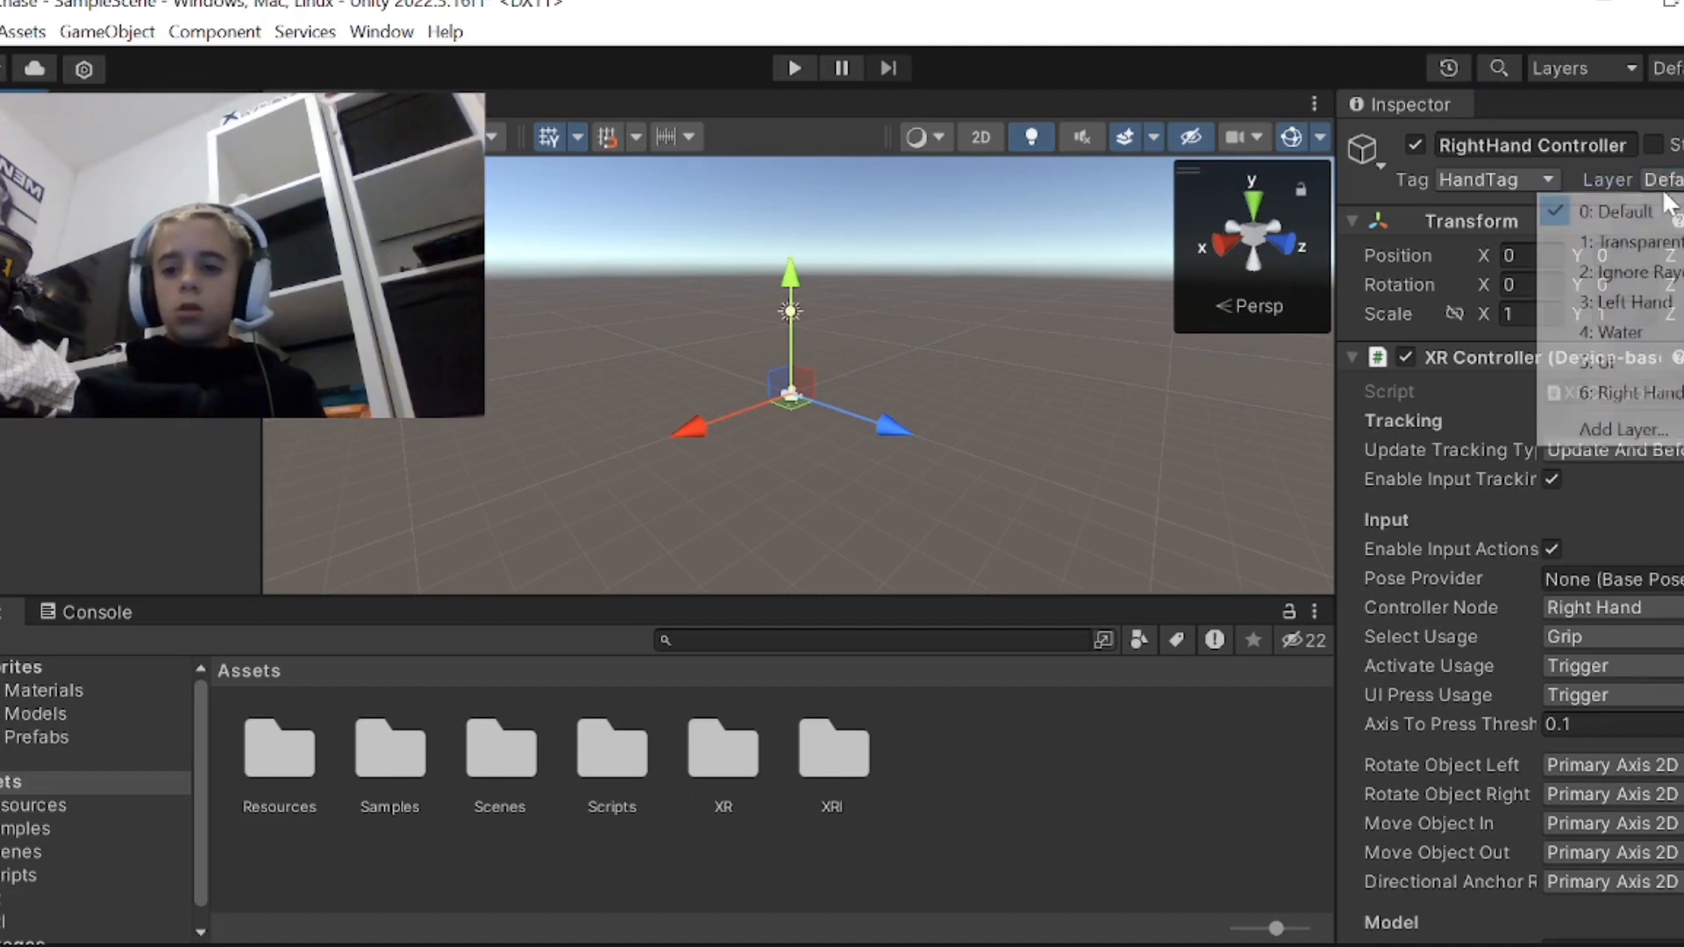
pyautogui.click(1613, 395)
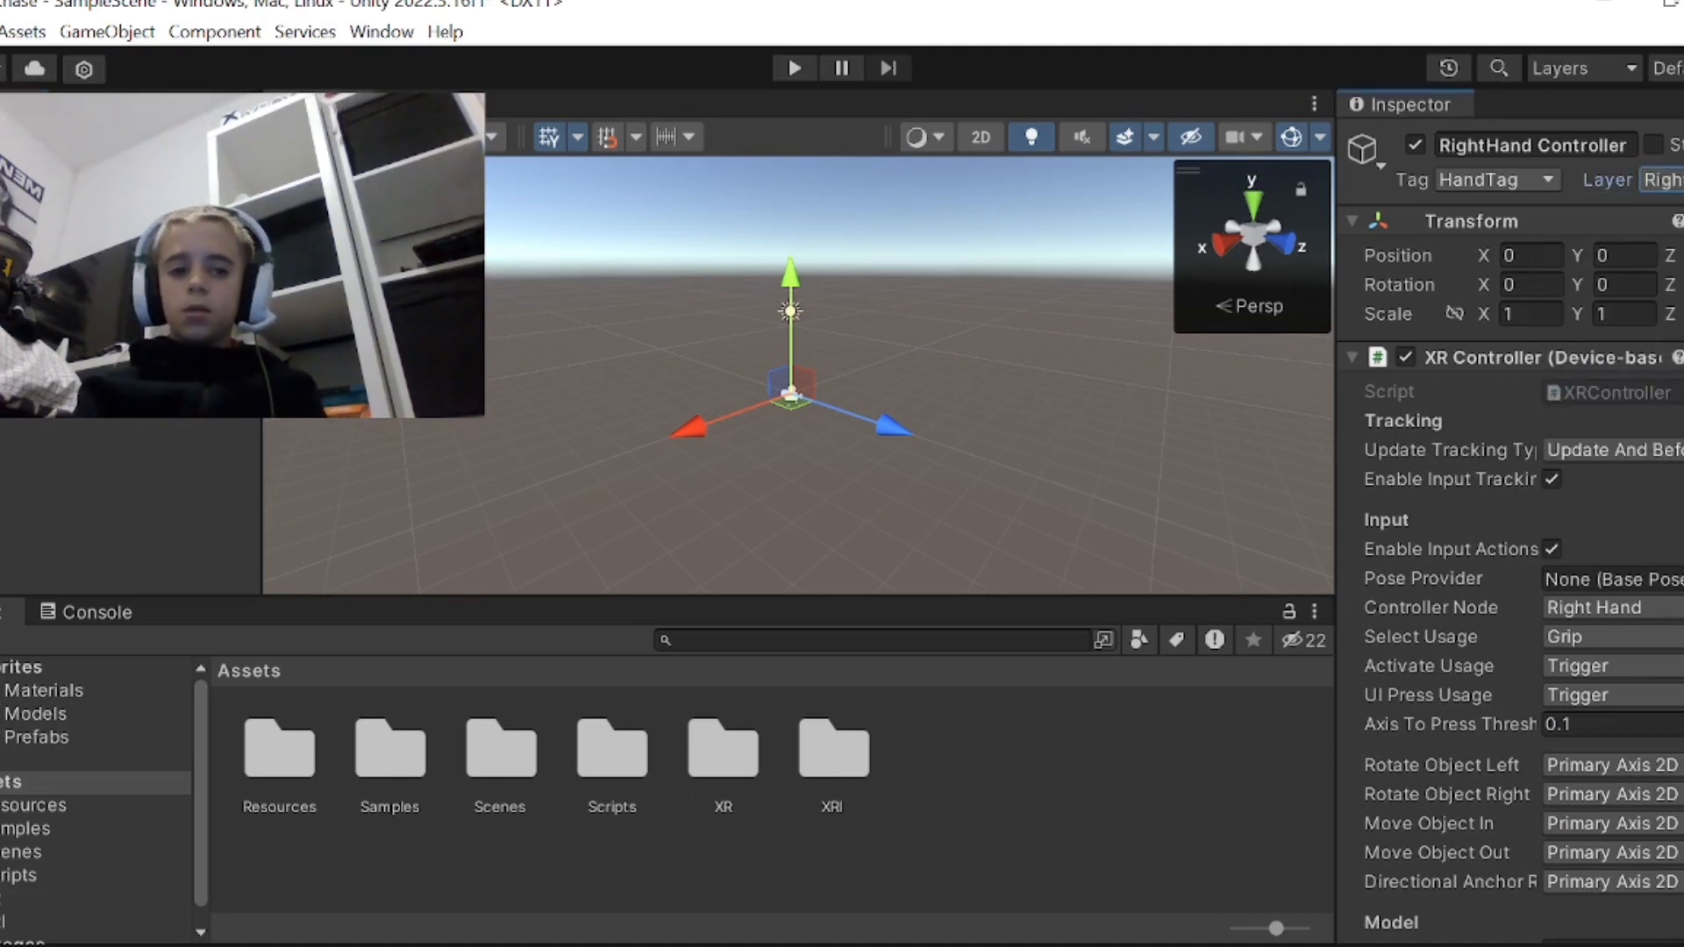
pyautogui.click(168, 441)
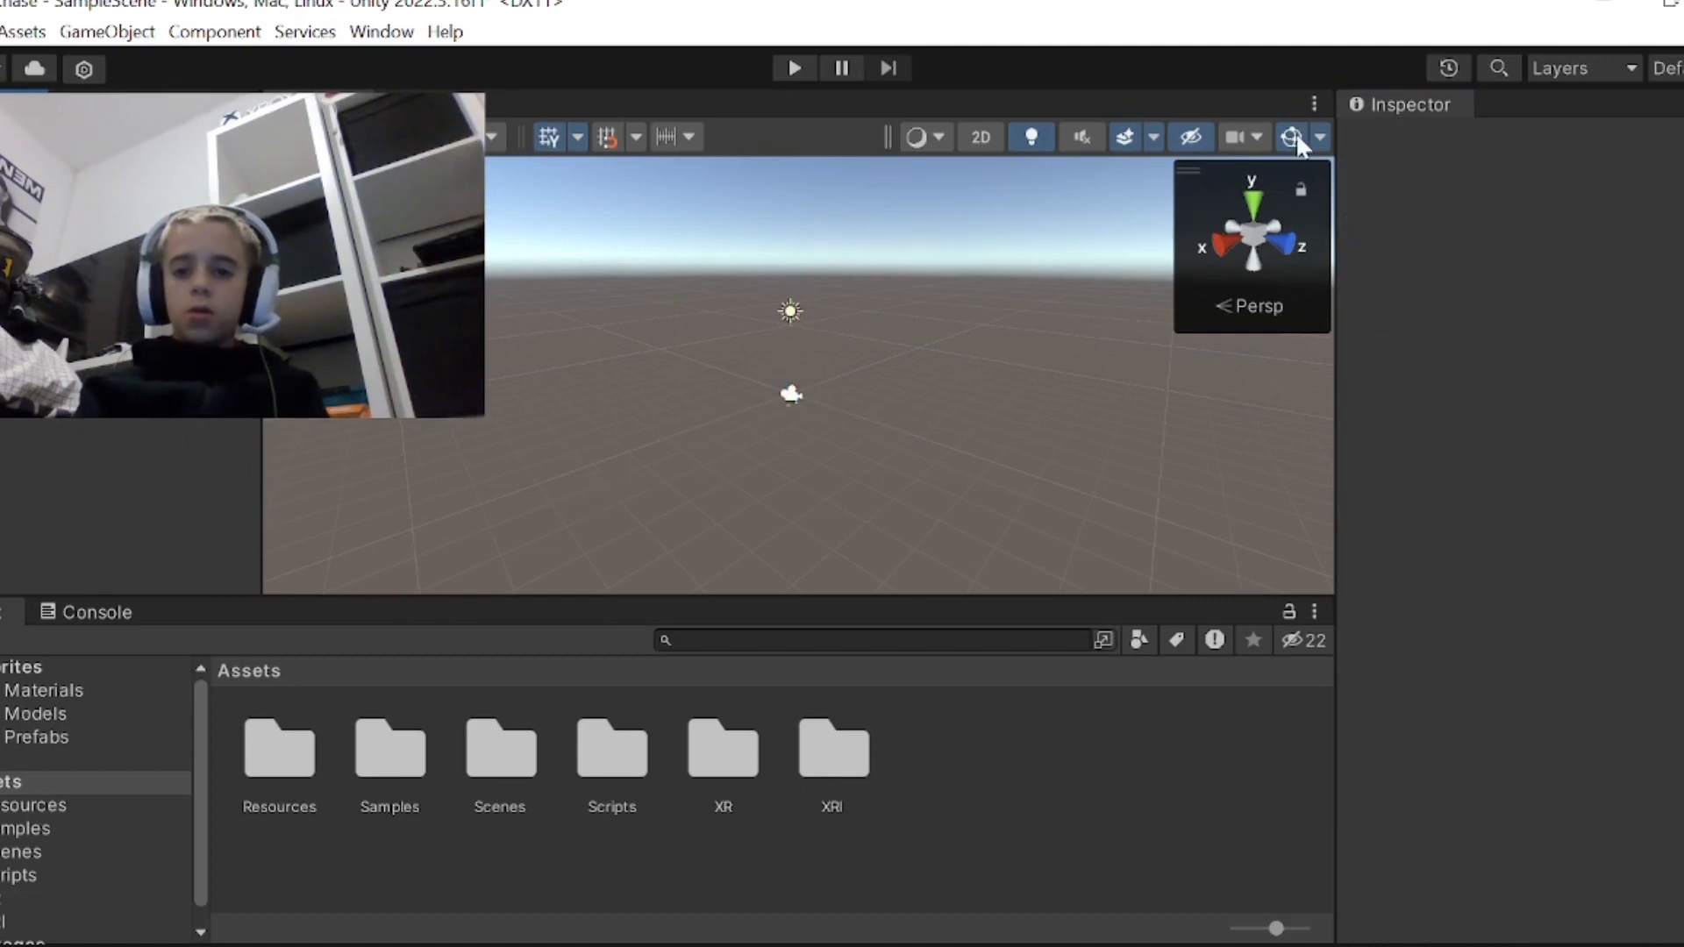
# - Set the Gorilla Rig's Y position to 1
pyautogui.moveTo(707, 394); pyautogui.dragTo(624, 377, button='right')
pyautogui.click(96, 283)
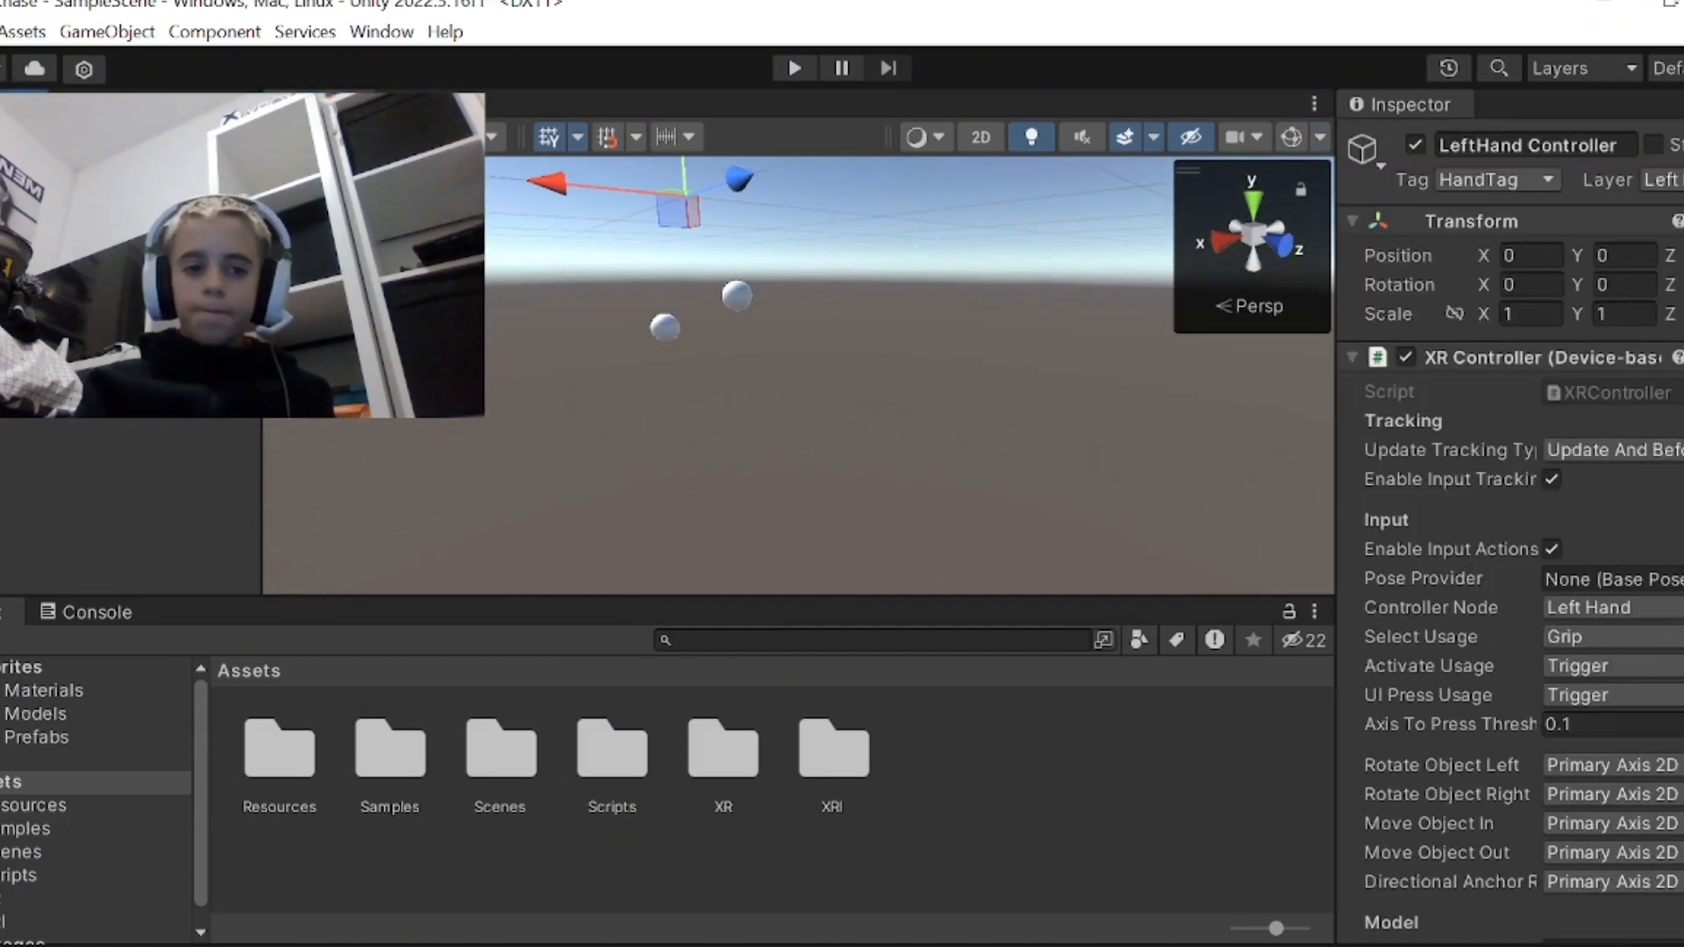
pyautogui.click(87, 188)
pyautogui.click(88, 213)
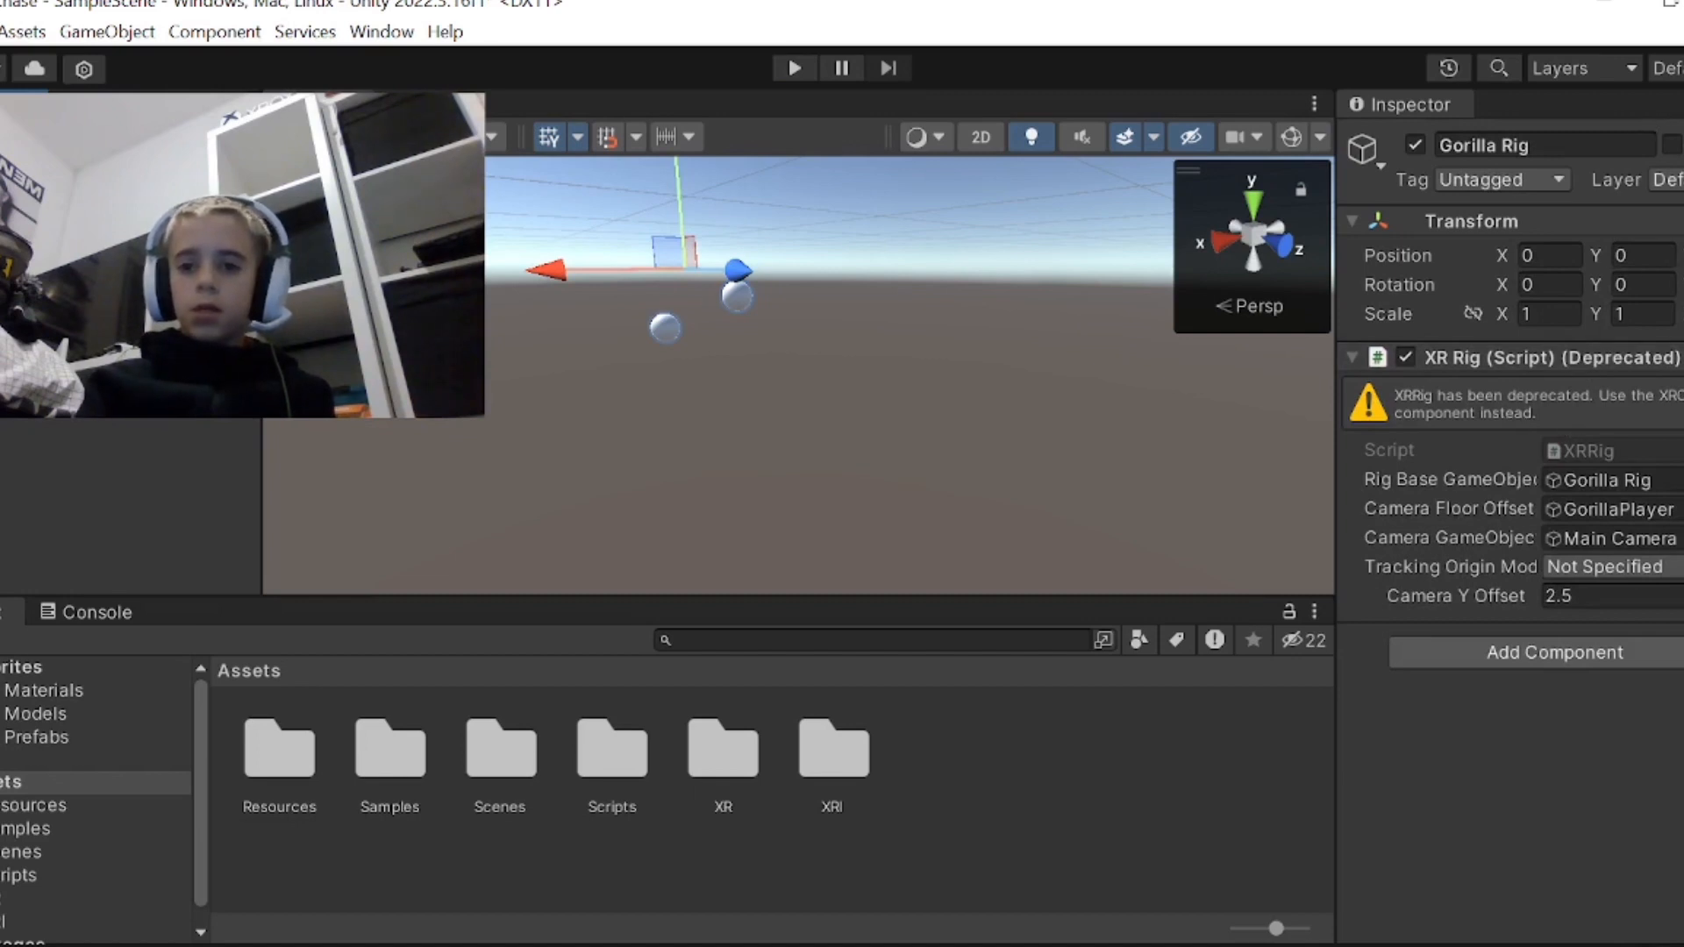
pyautogui.click(1640, 256)
pyautogui.write('1')
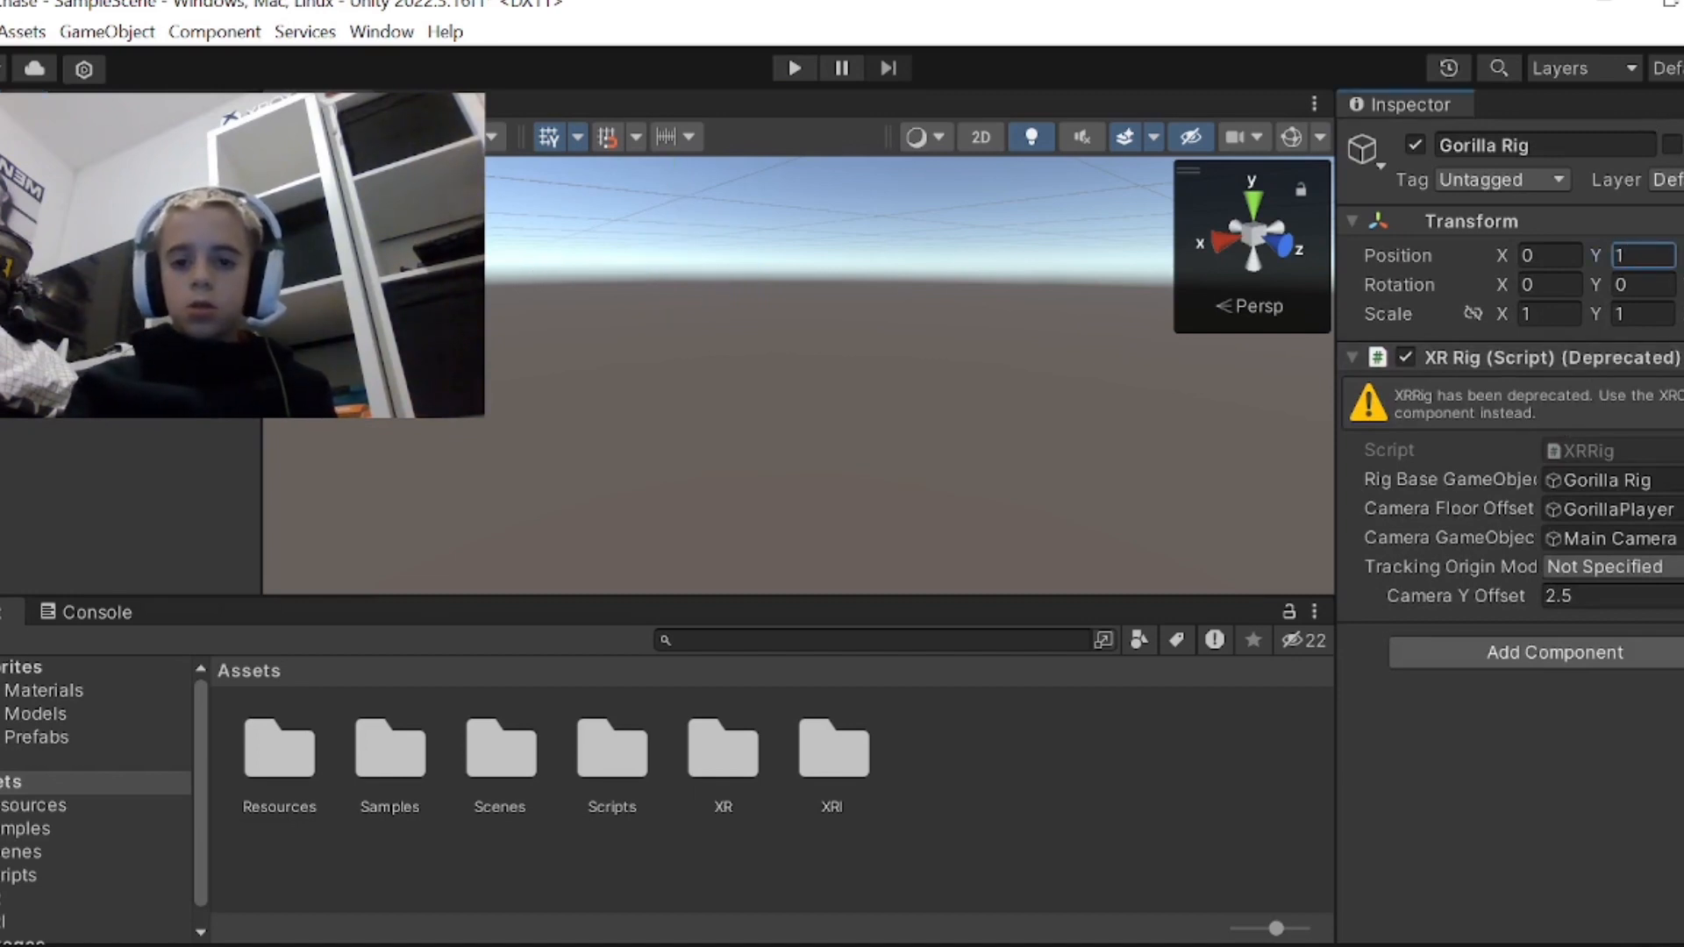
# - Examine the rig's two hand spheres in the scene from a closer viewpoint
pyautogui.moveTo(1101, 355); pyautogui.dragTo(1098, 380, button='right')
pyautogui.click(848, 469)
pyautogui.moveTo(847, 464); pyautogui.dragTo(871, 455, button='right')
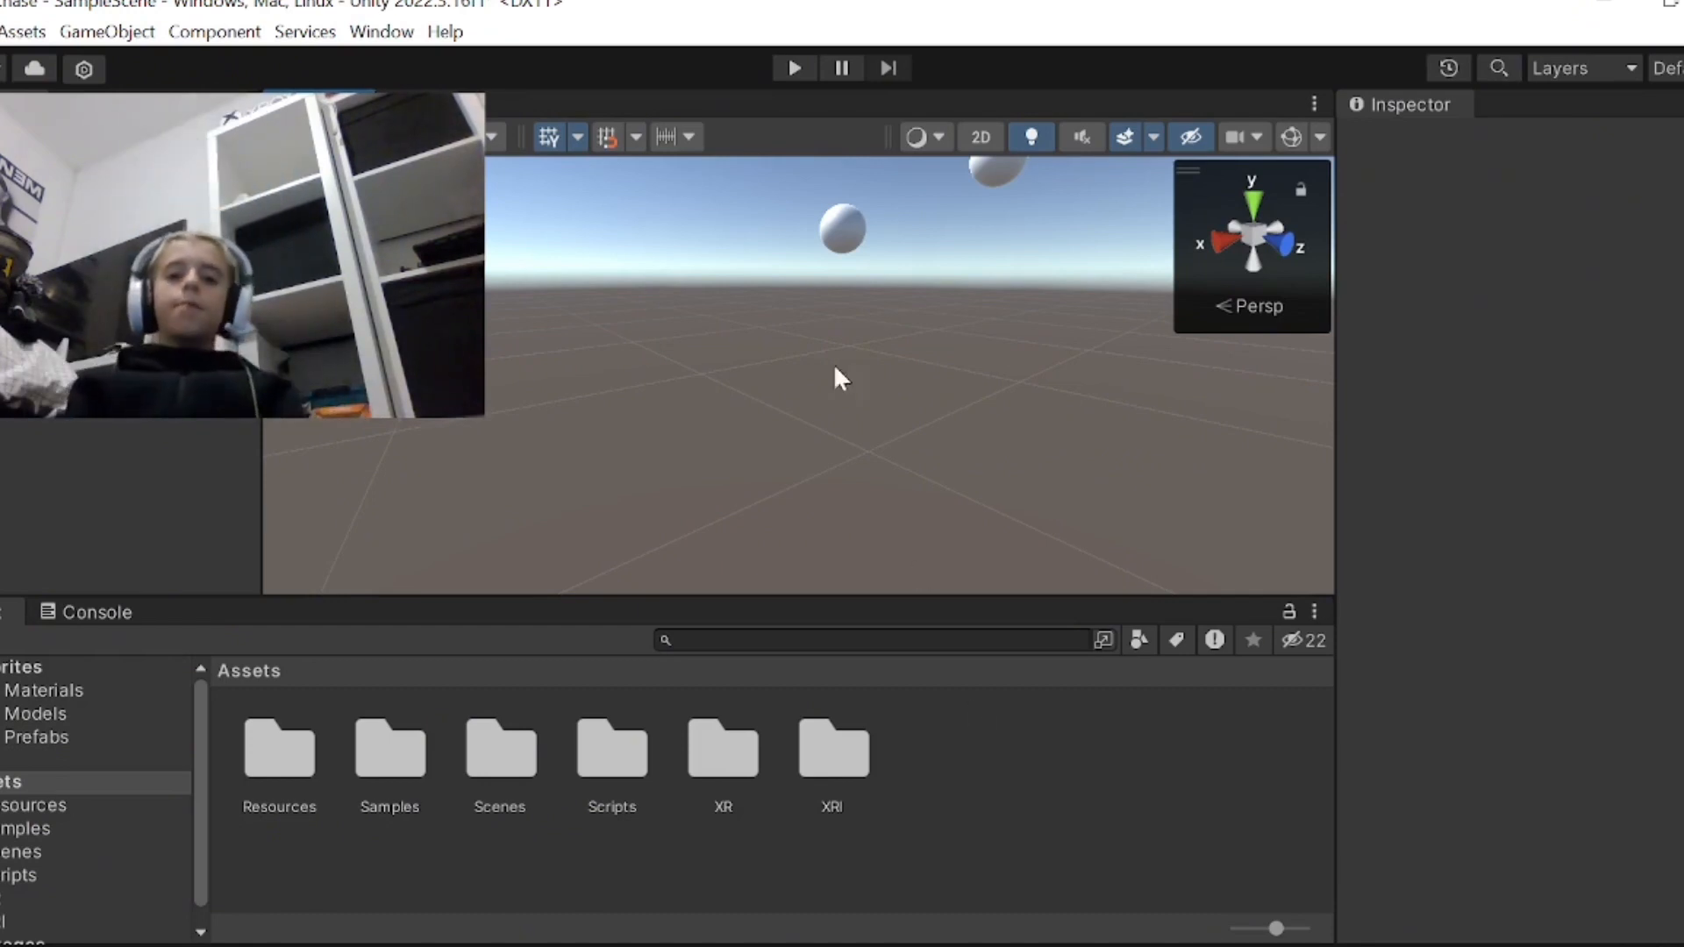
pyautogui.moveTo(835, 369); pyautogui.dragTo(902, 232, button='right')
pyautogui.press('w')
pyautogui.press('s')
pyautogui.scroll(-1, 903, 231)
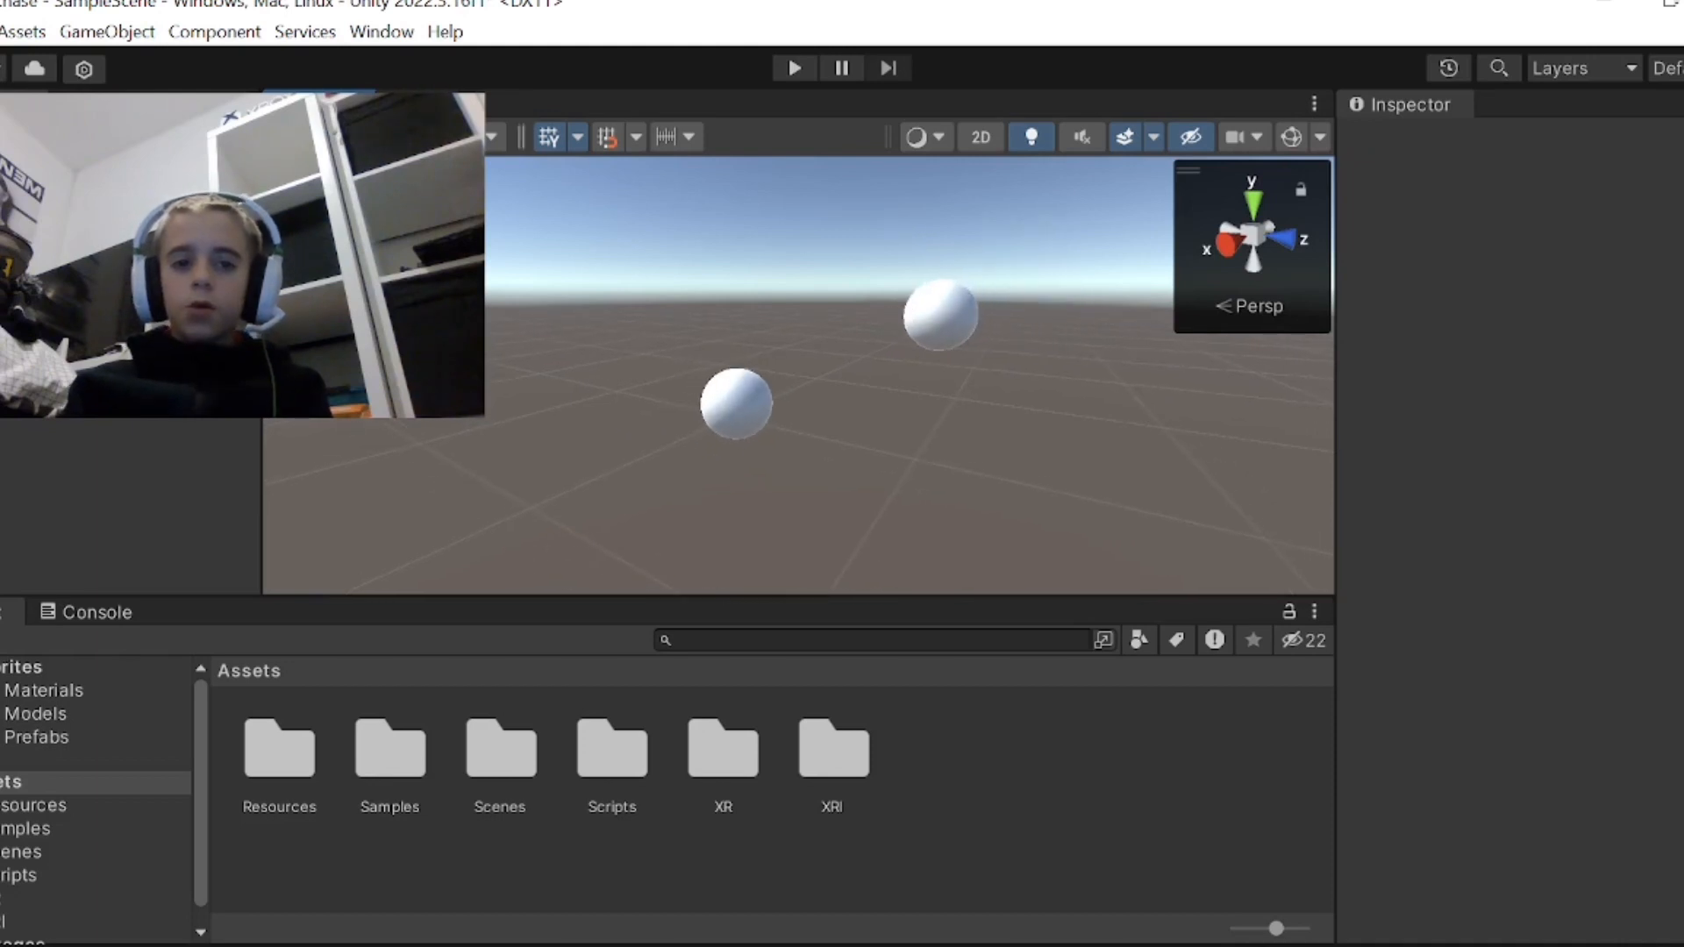
# - Find ProBuilder in the Unity Registry packages, install it, and close the Package Manager
pyautogui.click(381, 32)
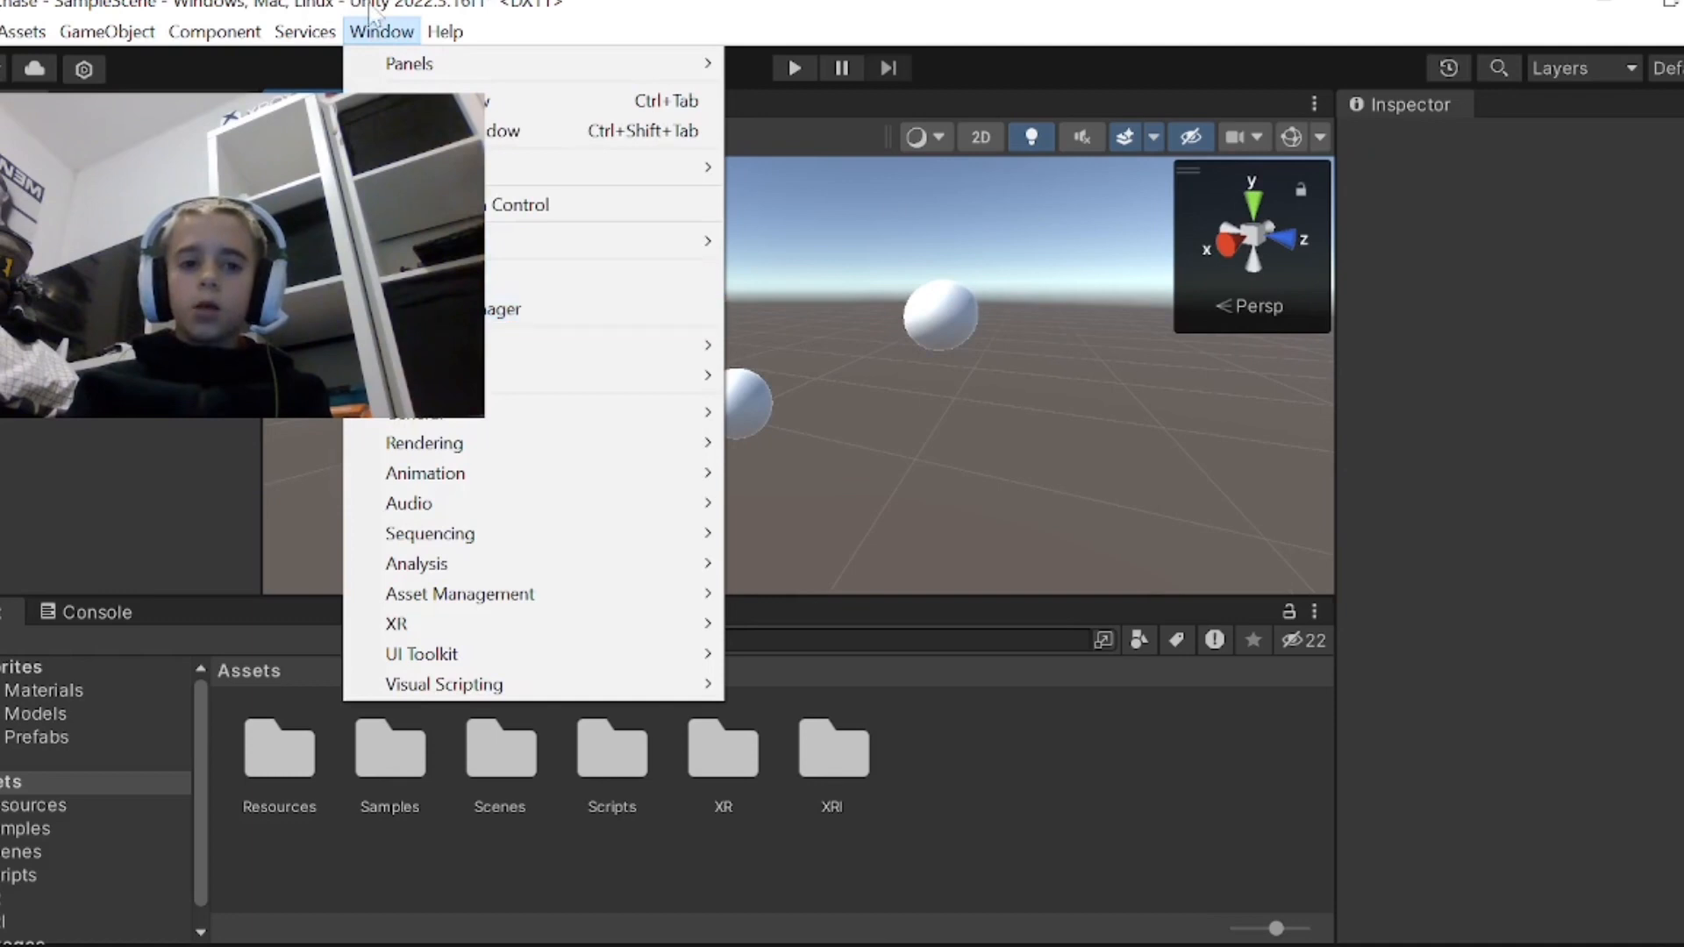
pyautogui.click(421, 308)
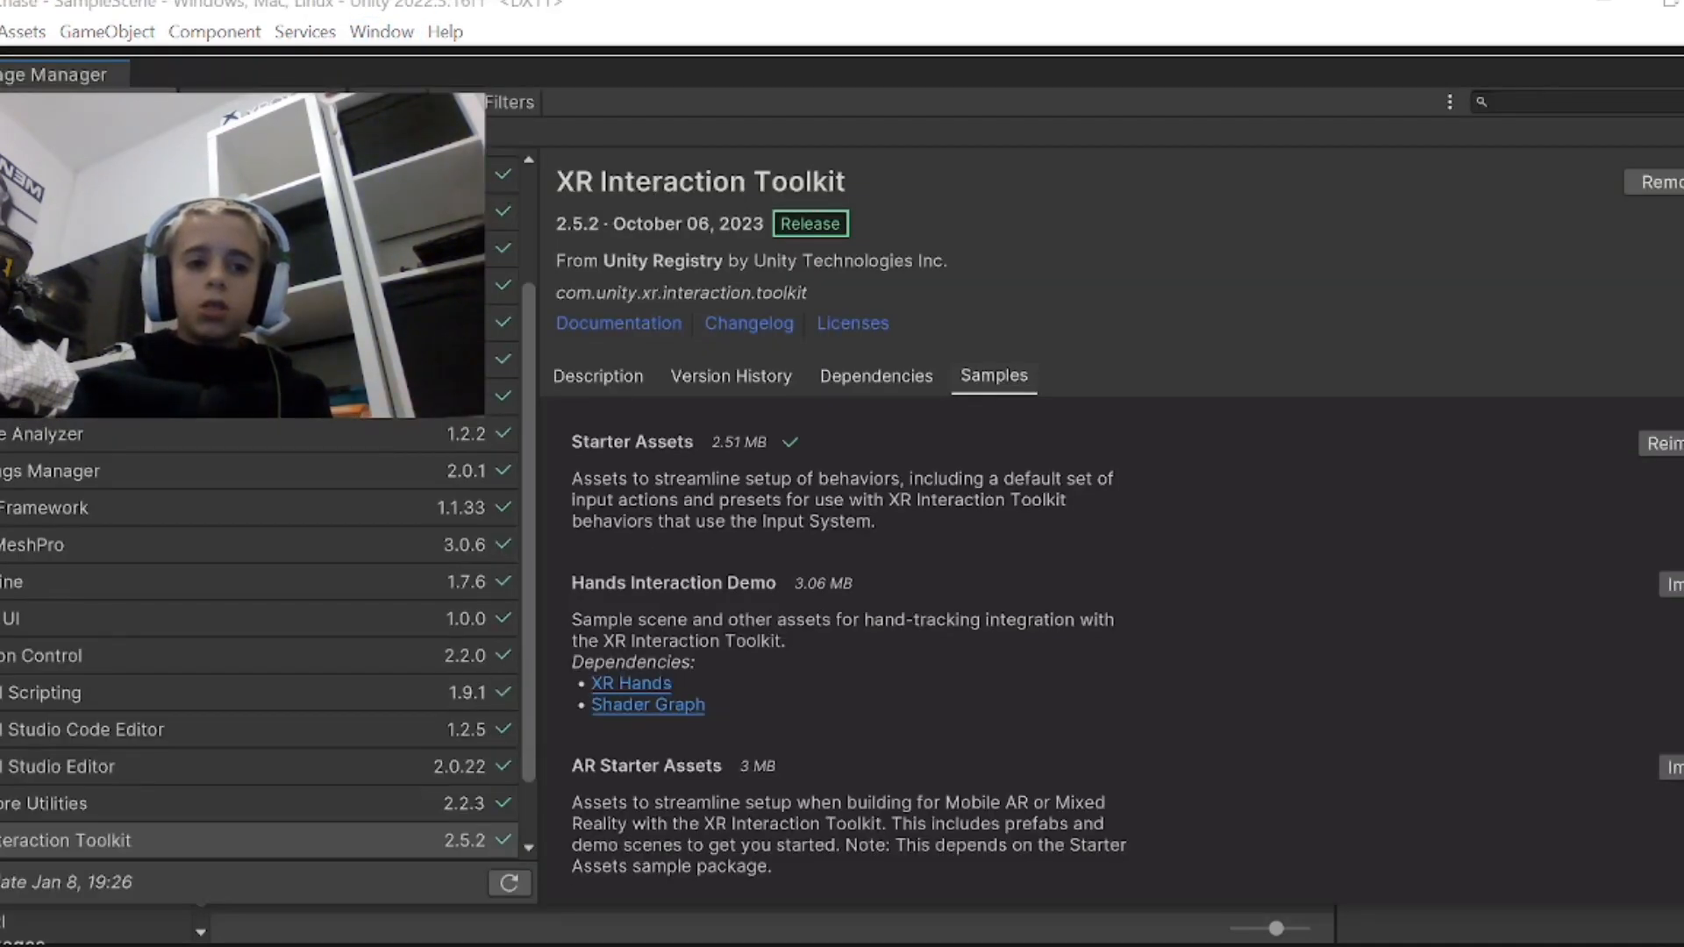
pyautogui.click(84, 134)
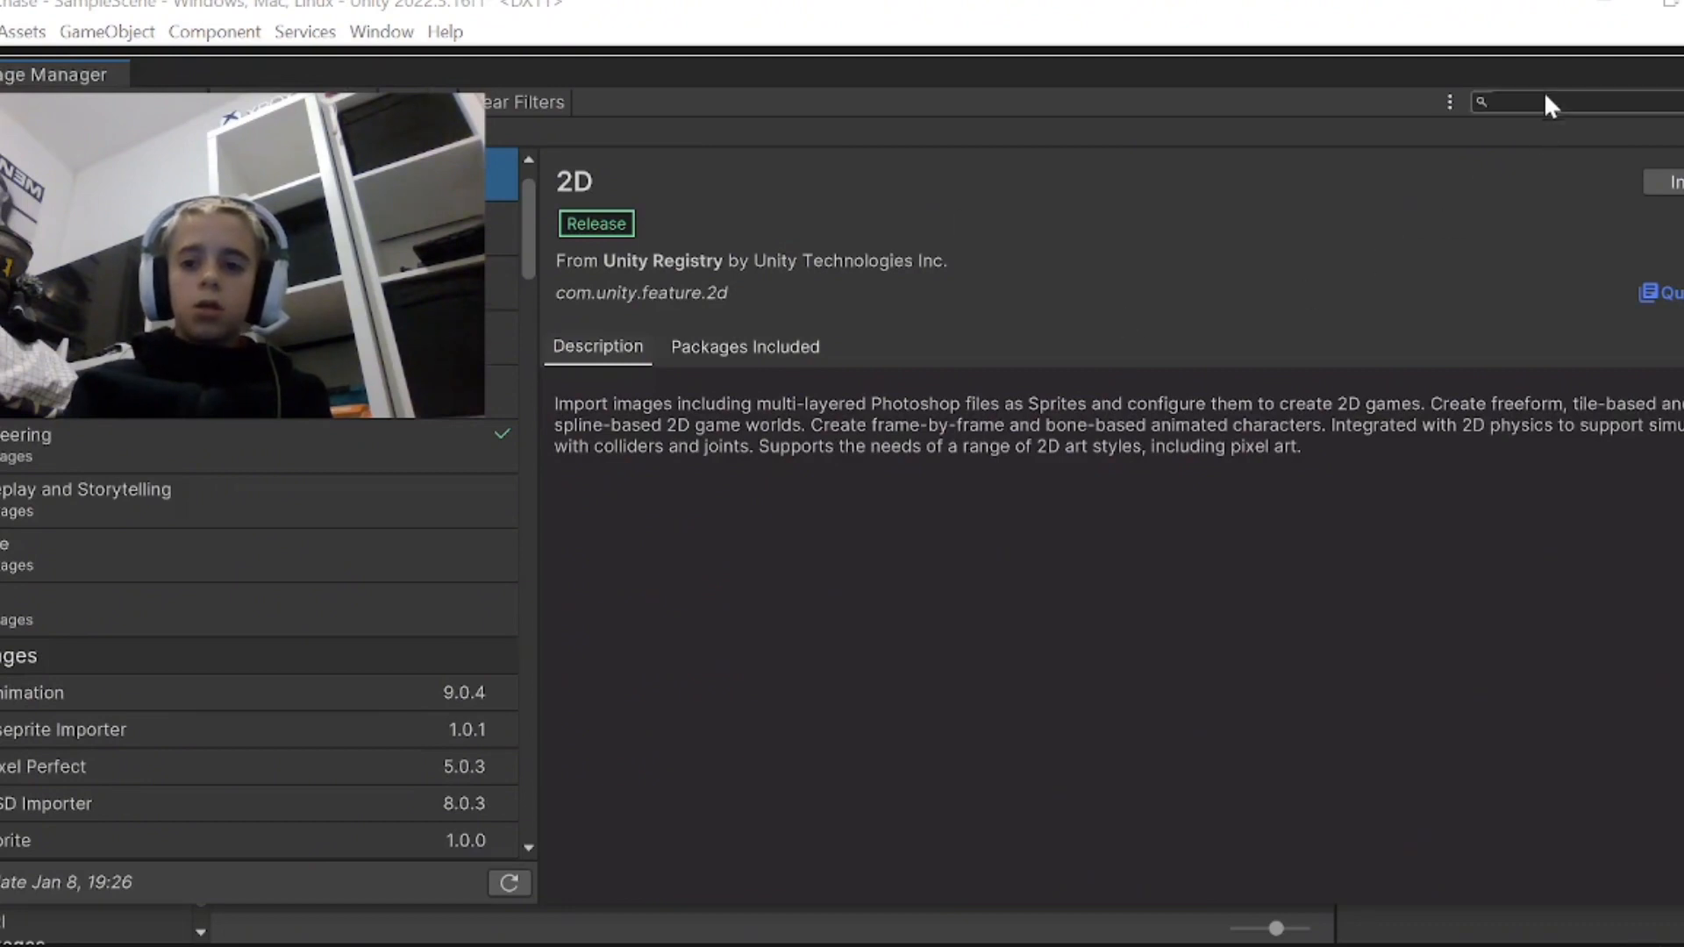
pyautogui.write('ro')
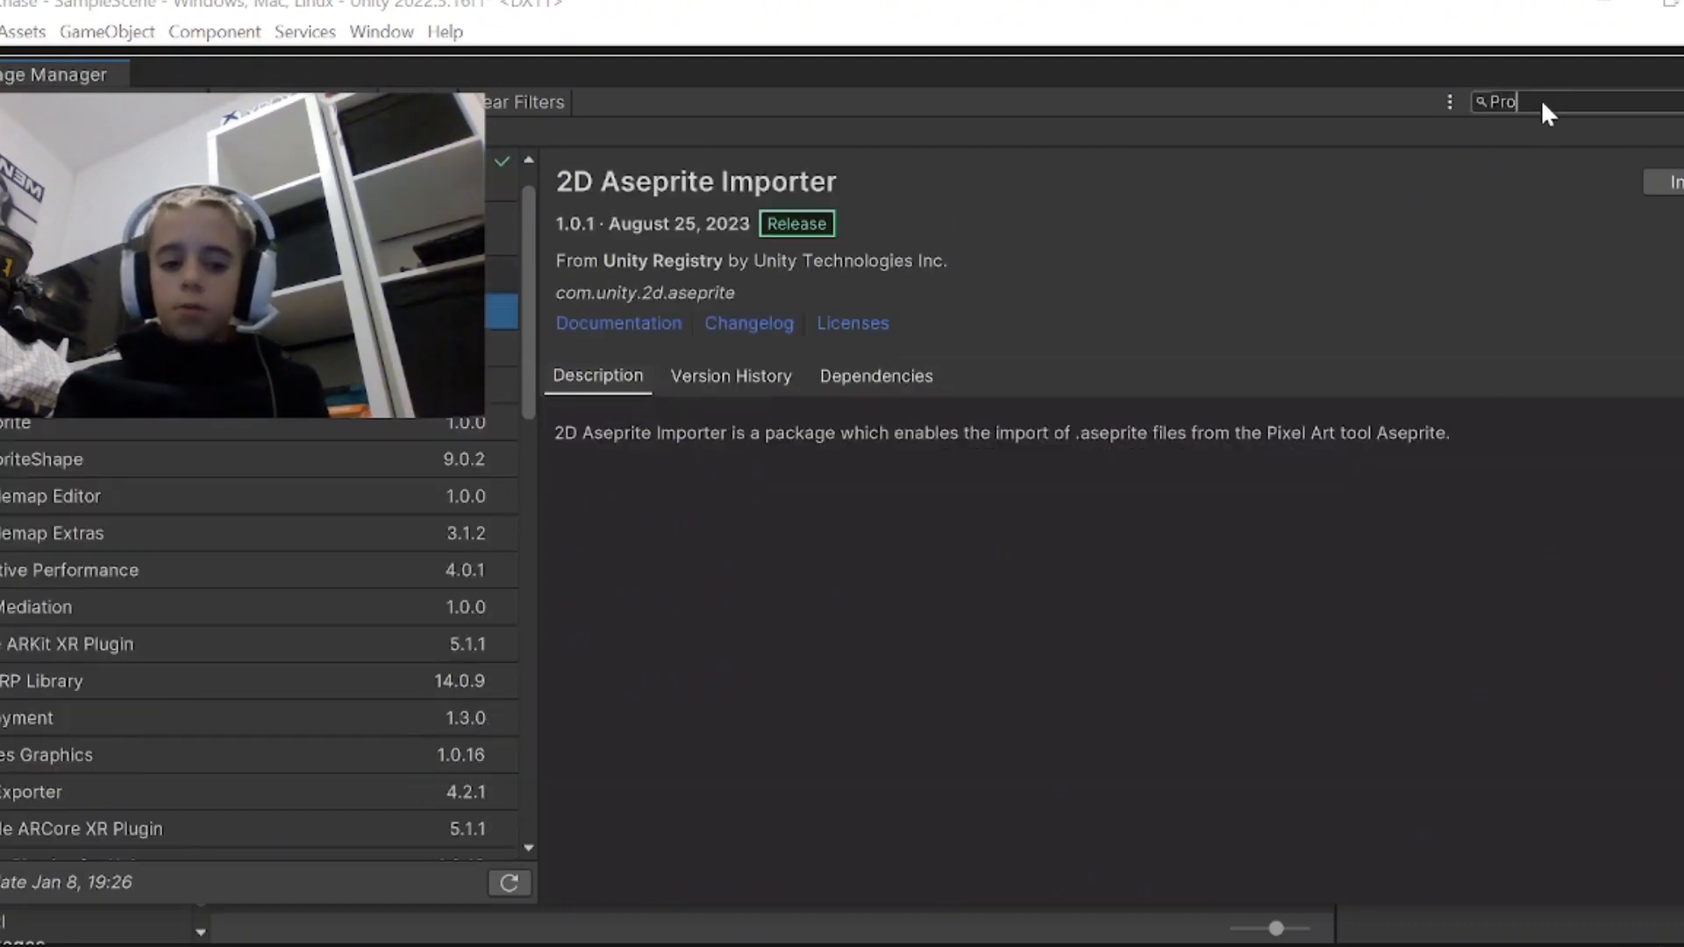
pyautogui.write('Builde')
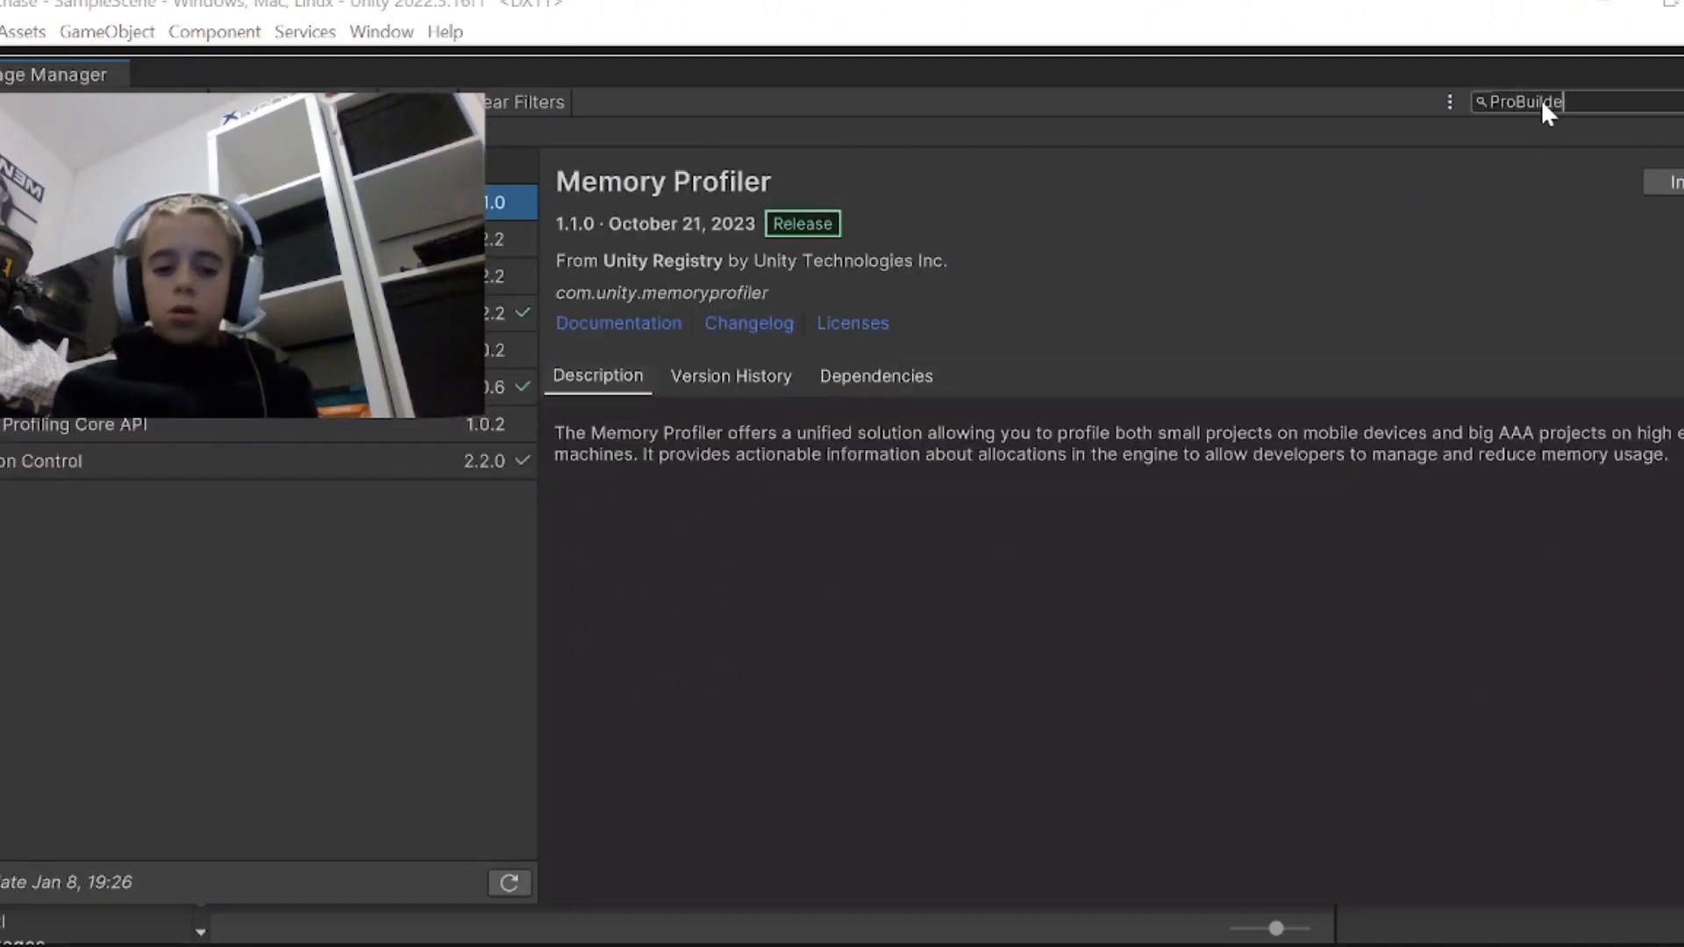
pyautogui.write('r')
pyautogui.press('Return')
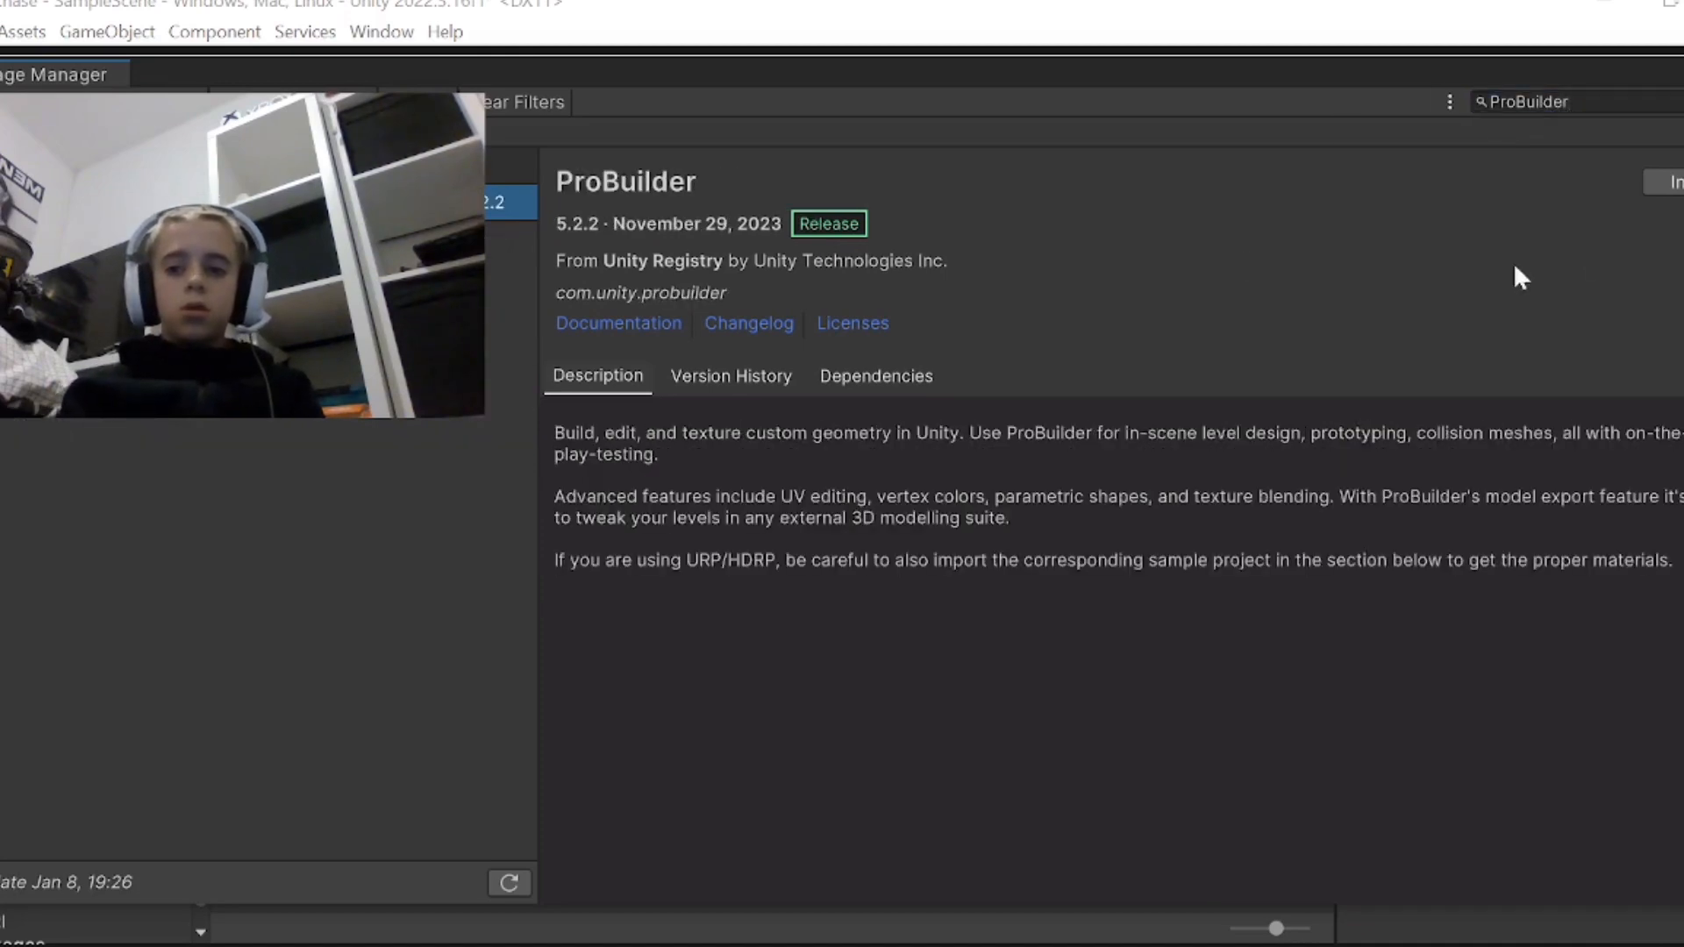
pyautogui.click(1671, 183)
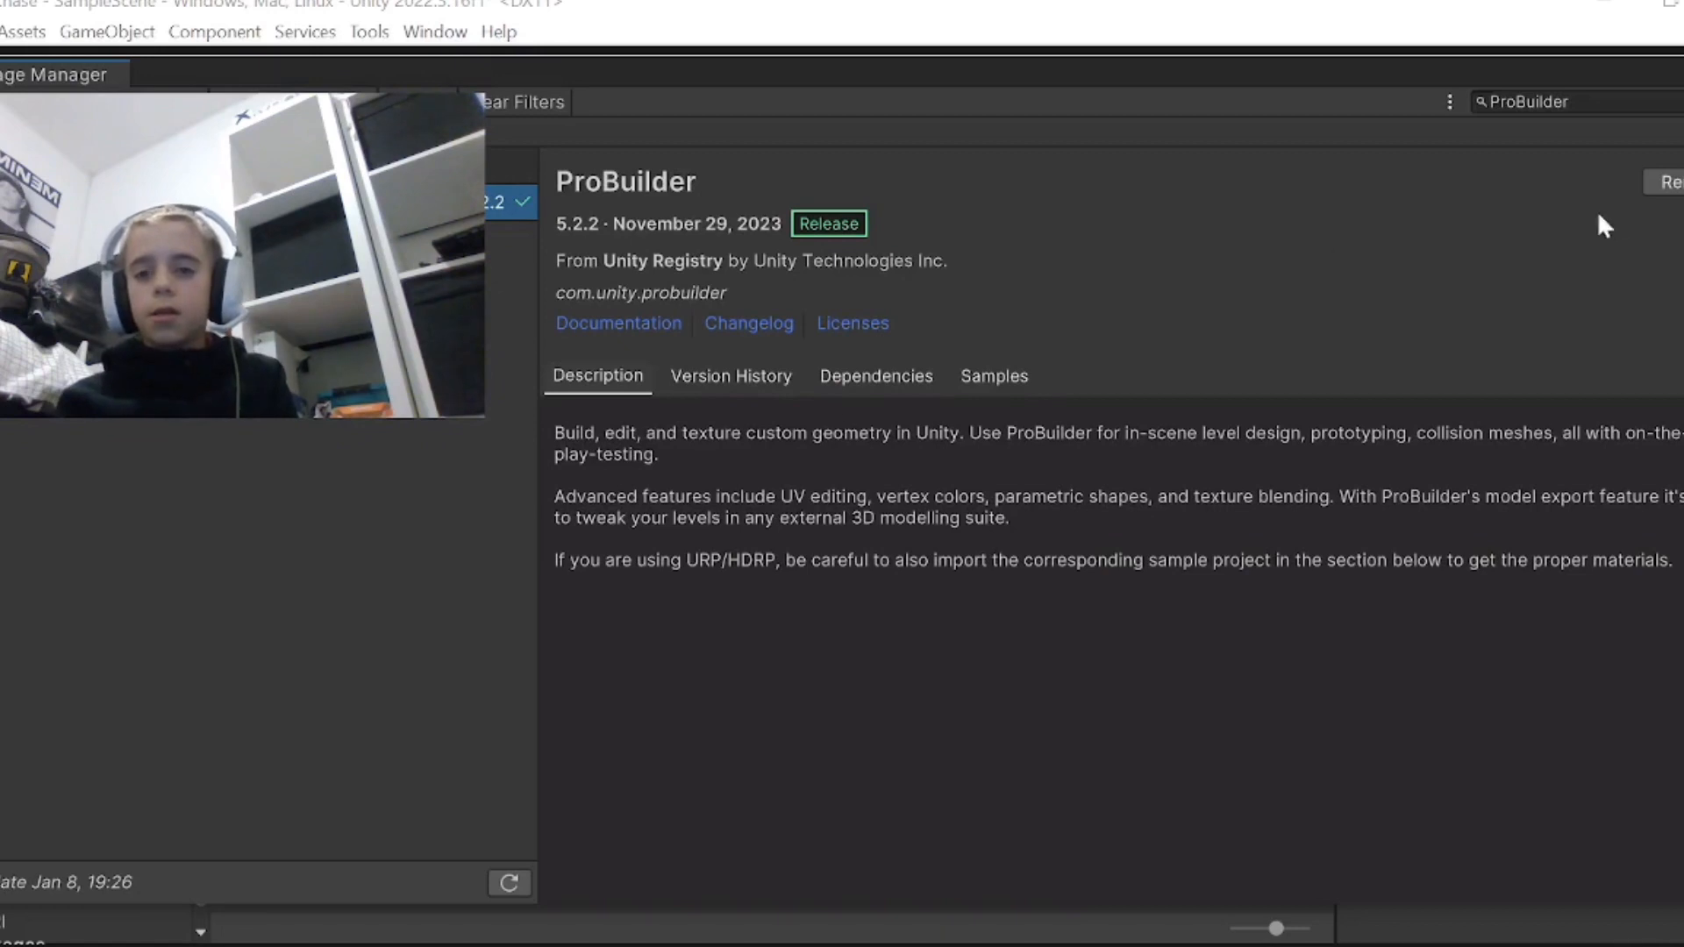
pyautogui.click(1681, 72)
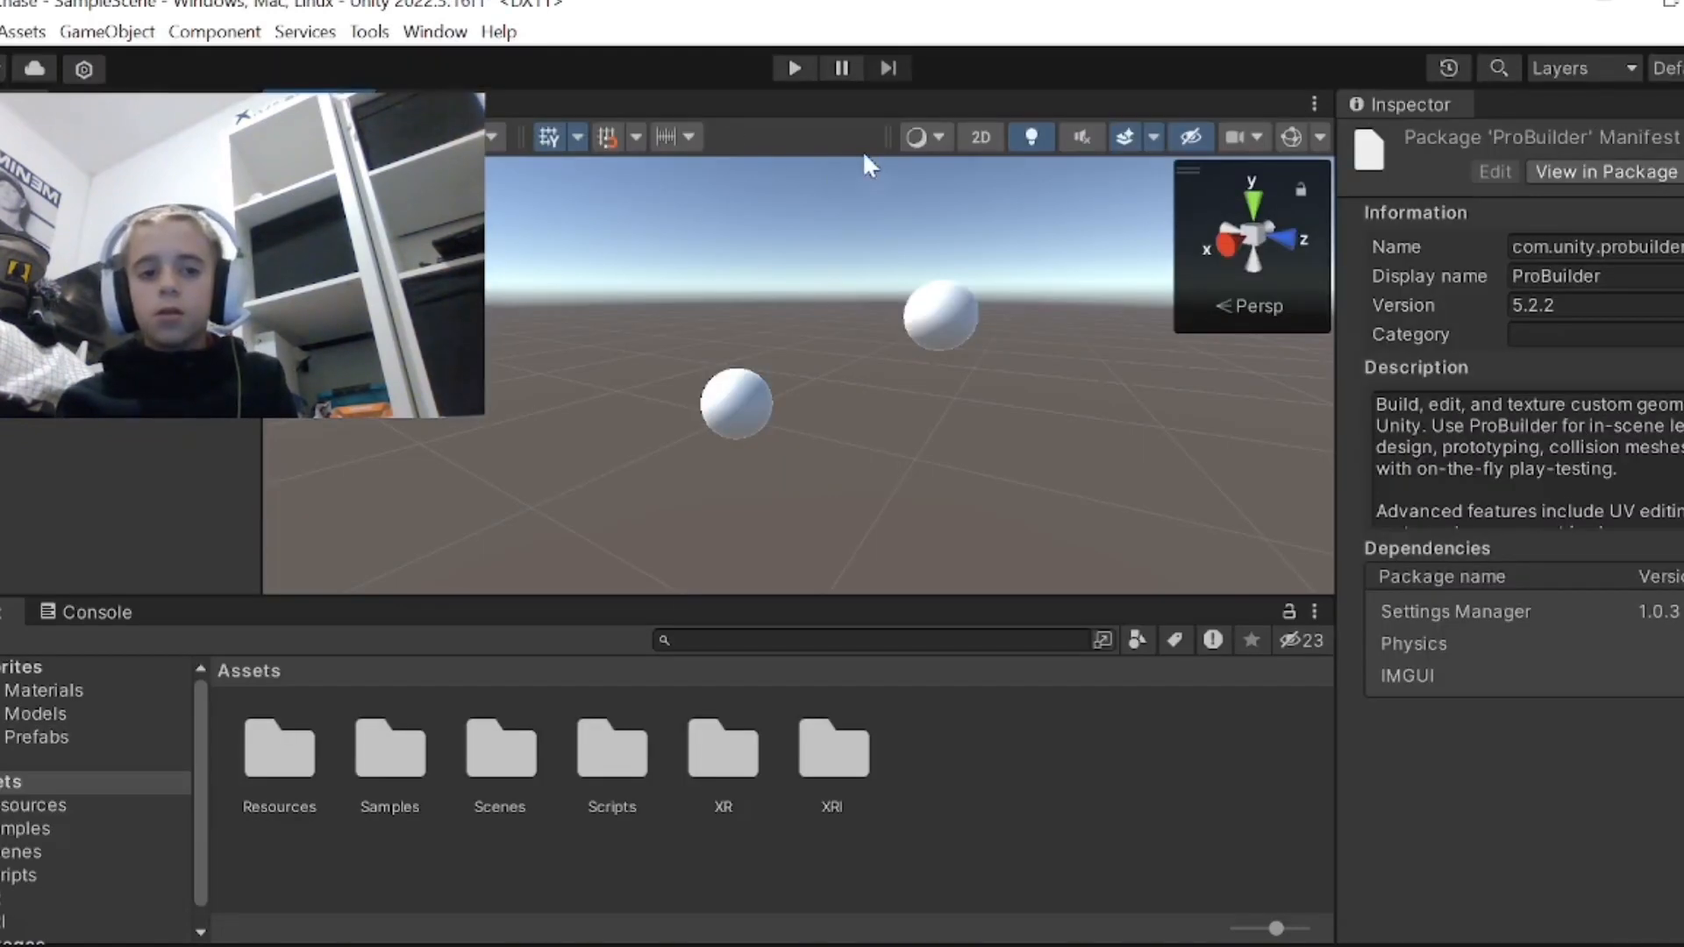
# - Open the ProBuilder window and dock it beside the Inspector
pyautogui.click(374, 32)
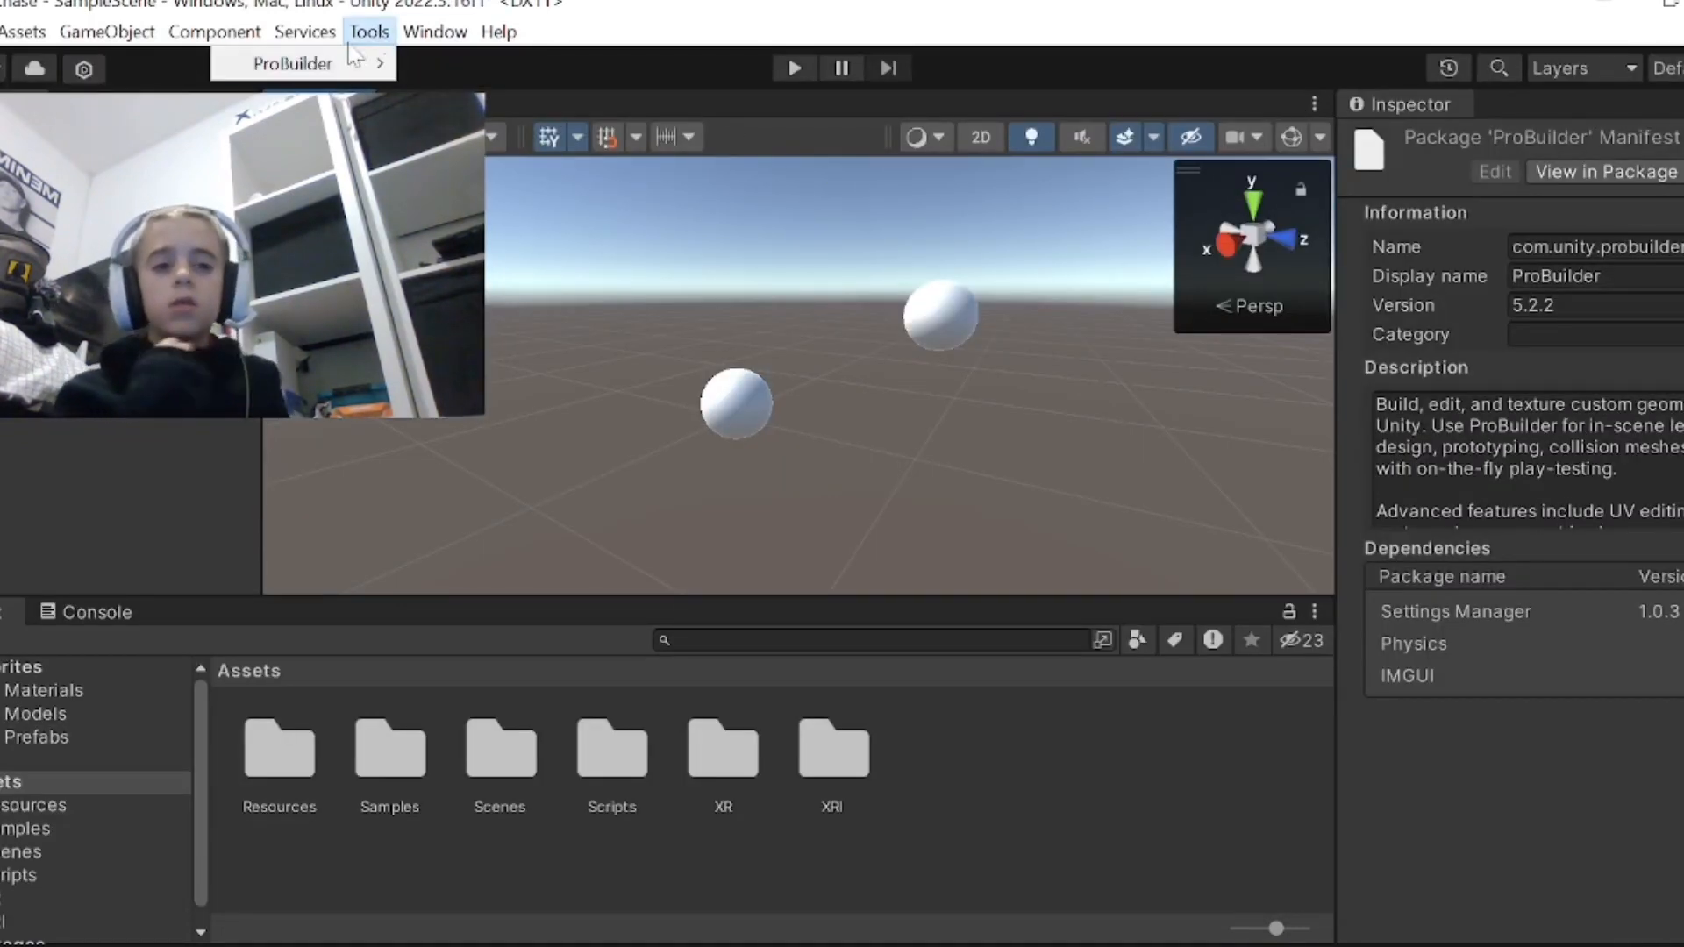
pyautogui.moveTo(351, 62)
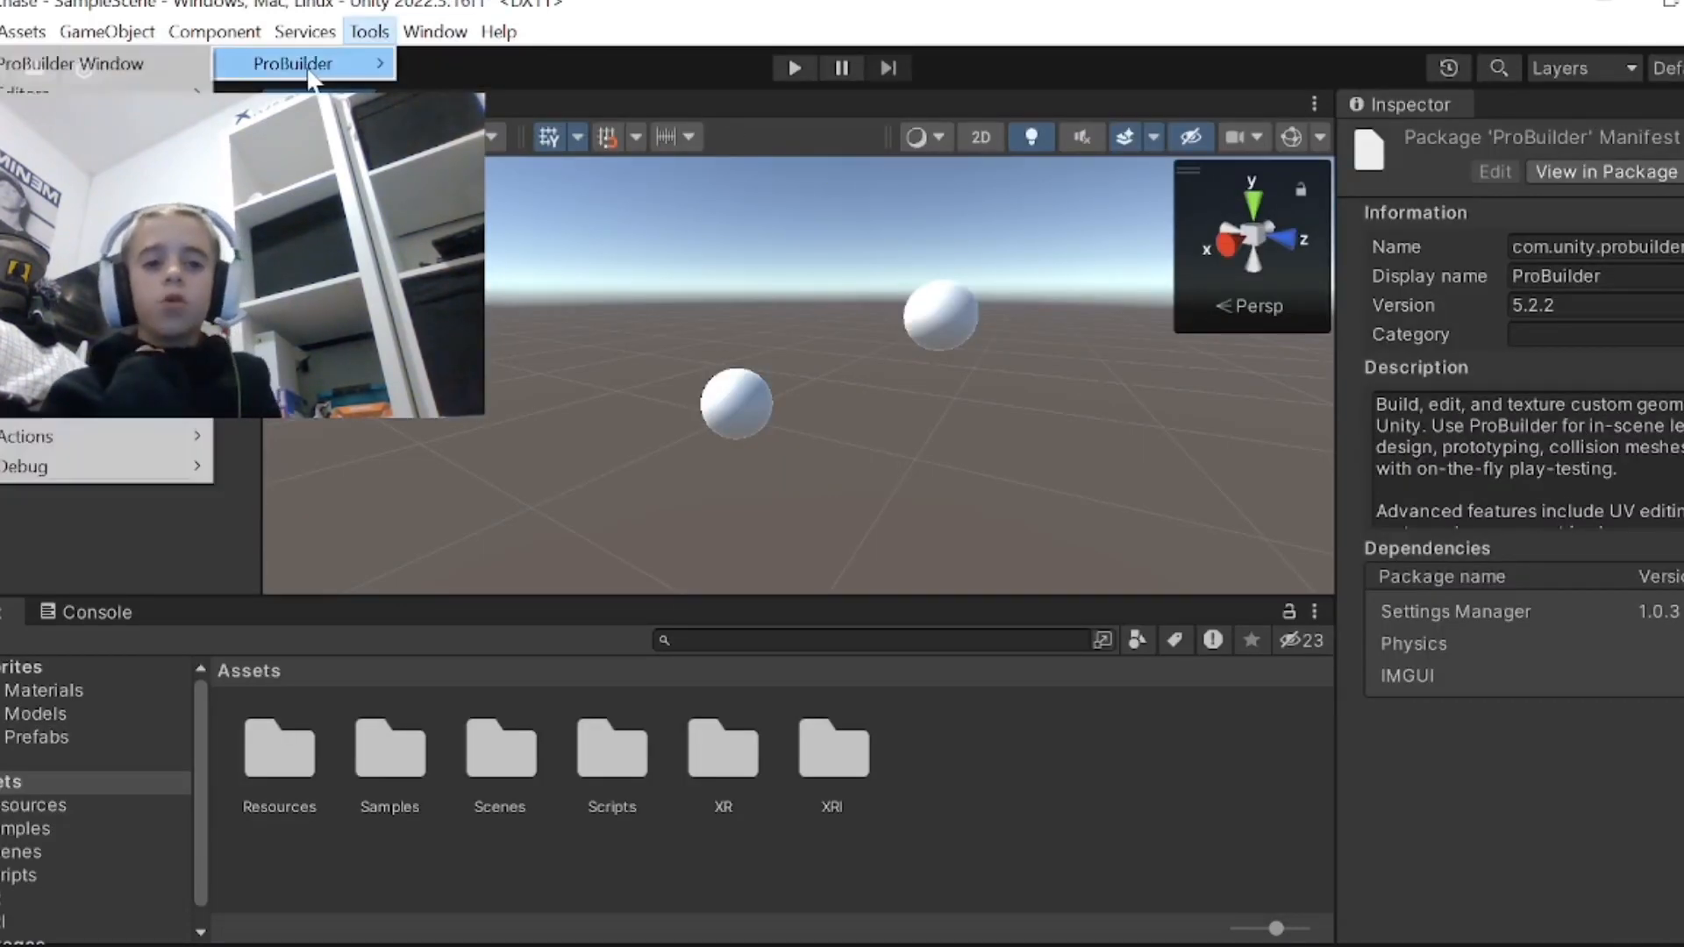
pyautogui.click(132, 67)
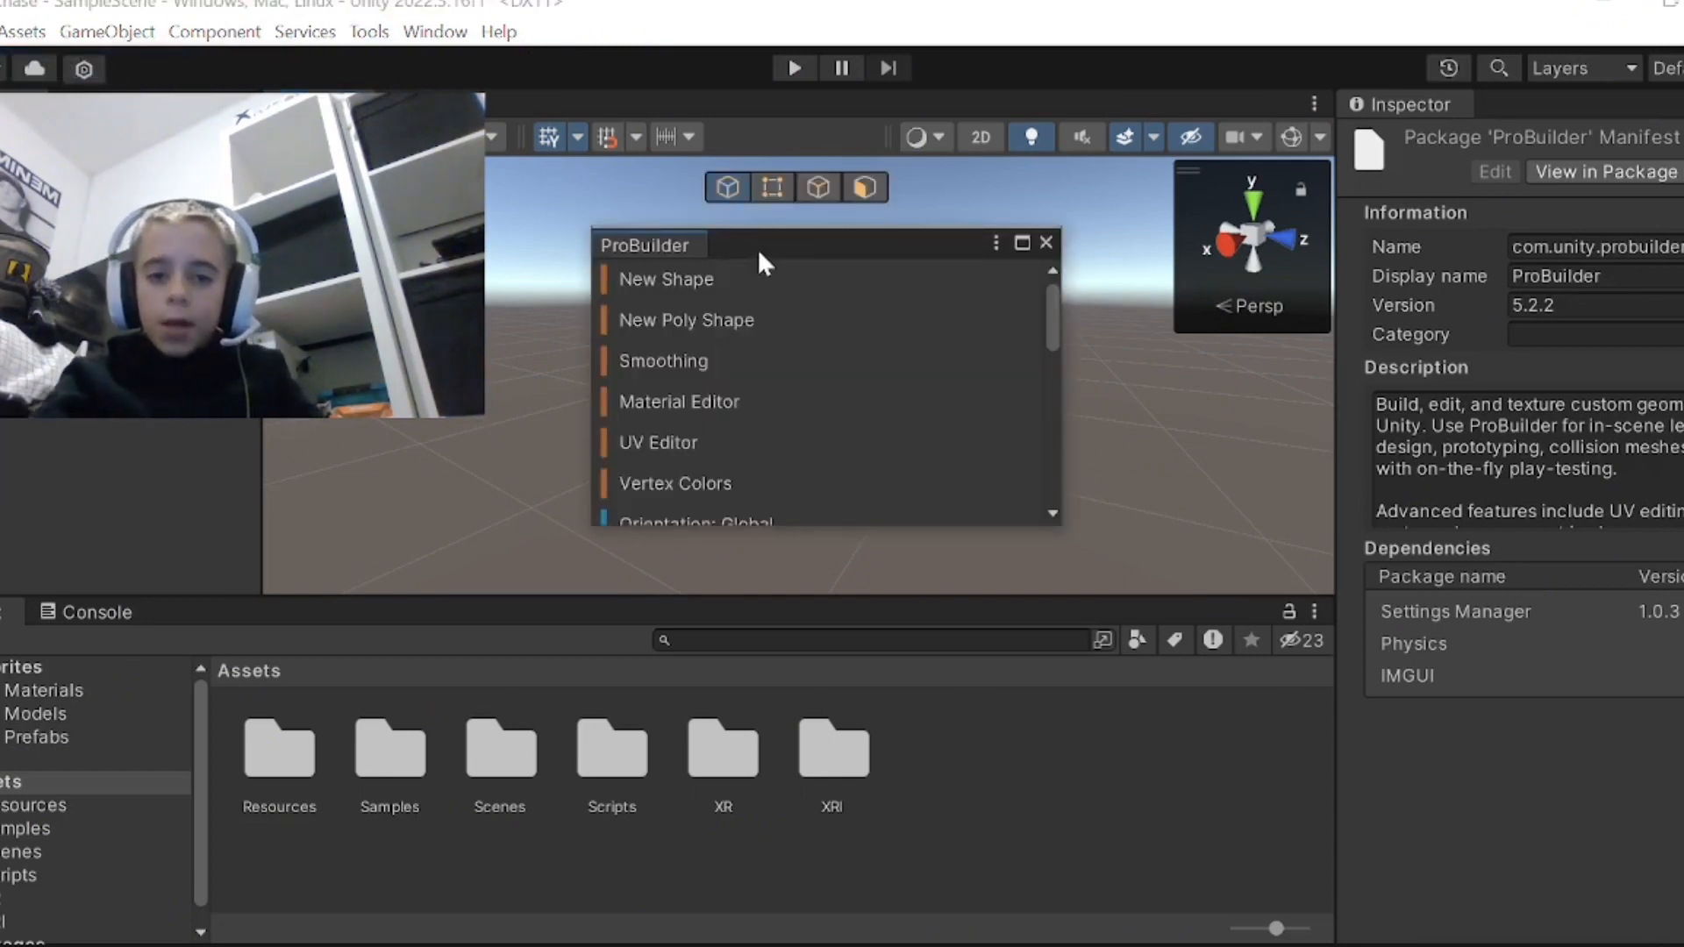
pyautogui.moveTo(756, 250); pyautogui.dragTo(1538, 123)
pyautogui.click(1454, 104)
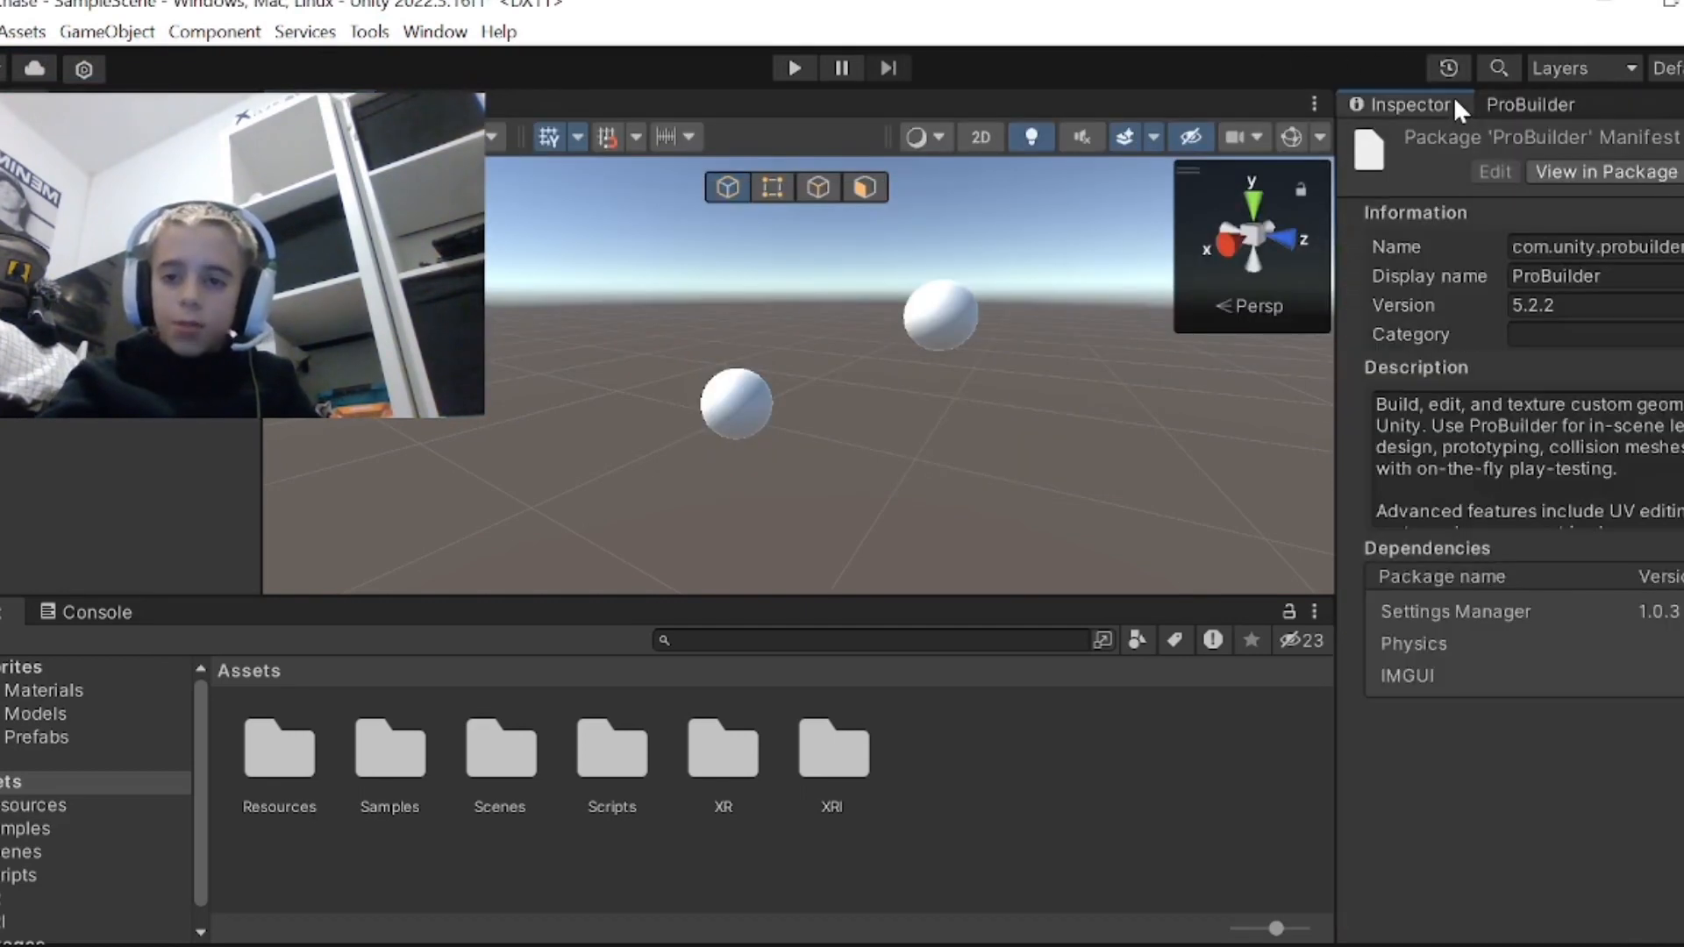
pyautogui.click(1503, 105)
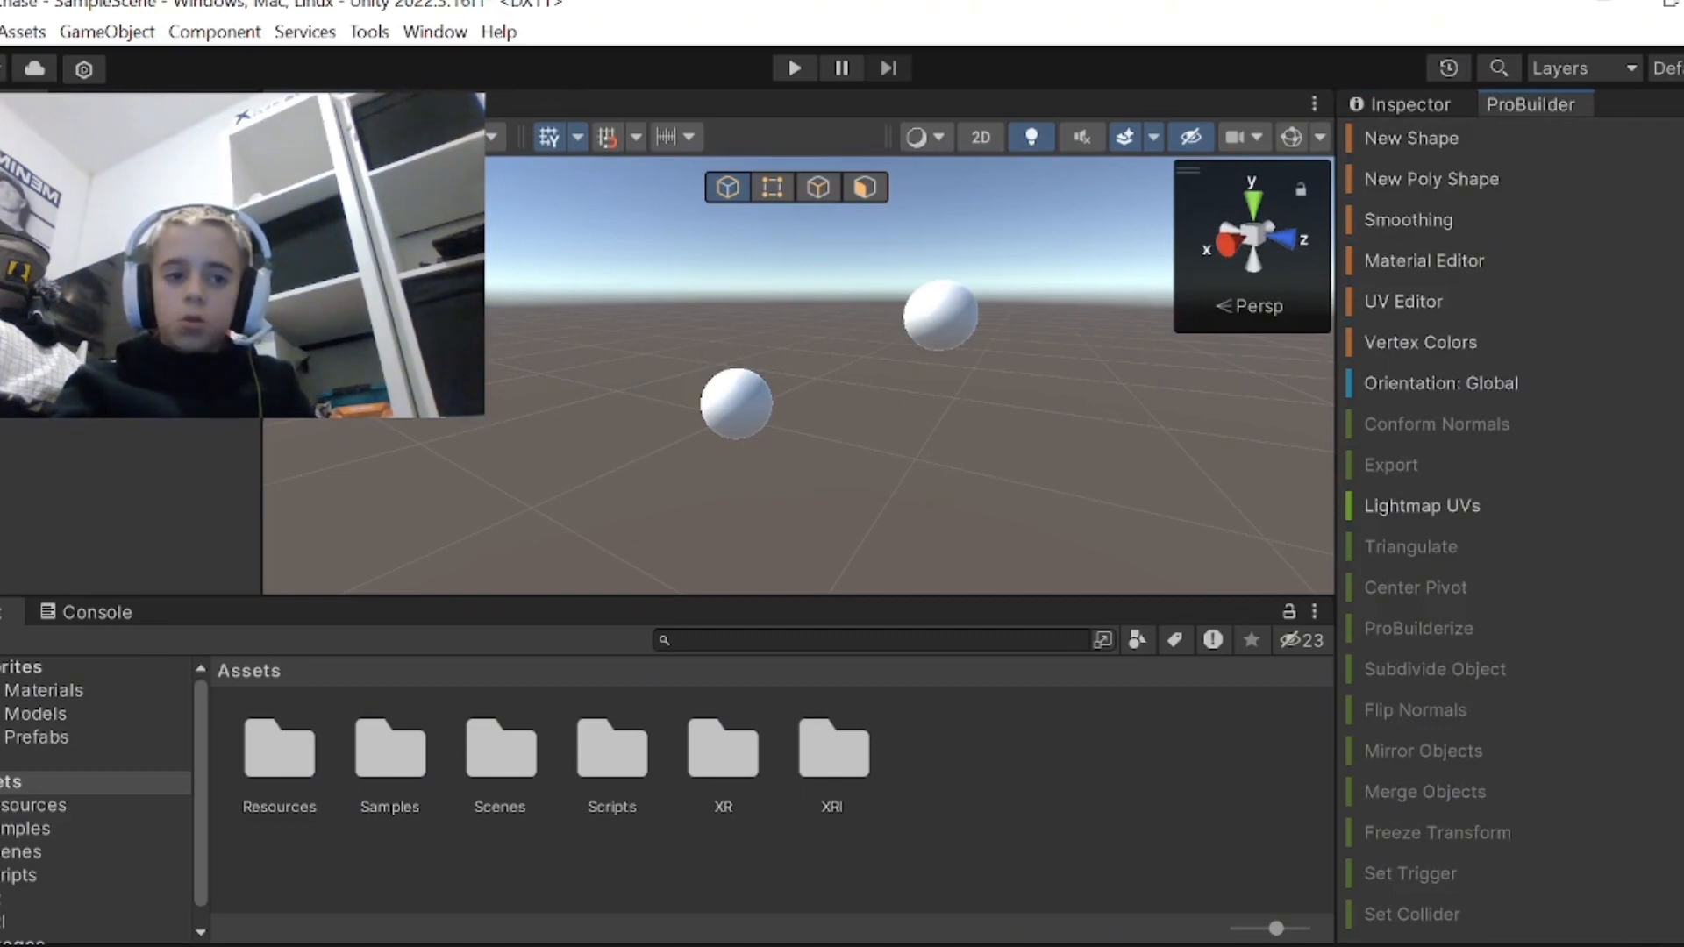
# - Add a ProBuilder plane to the scene, name it Map, and show its properties
pyautogui.rightClick(77, 418)
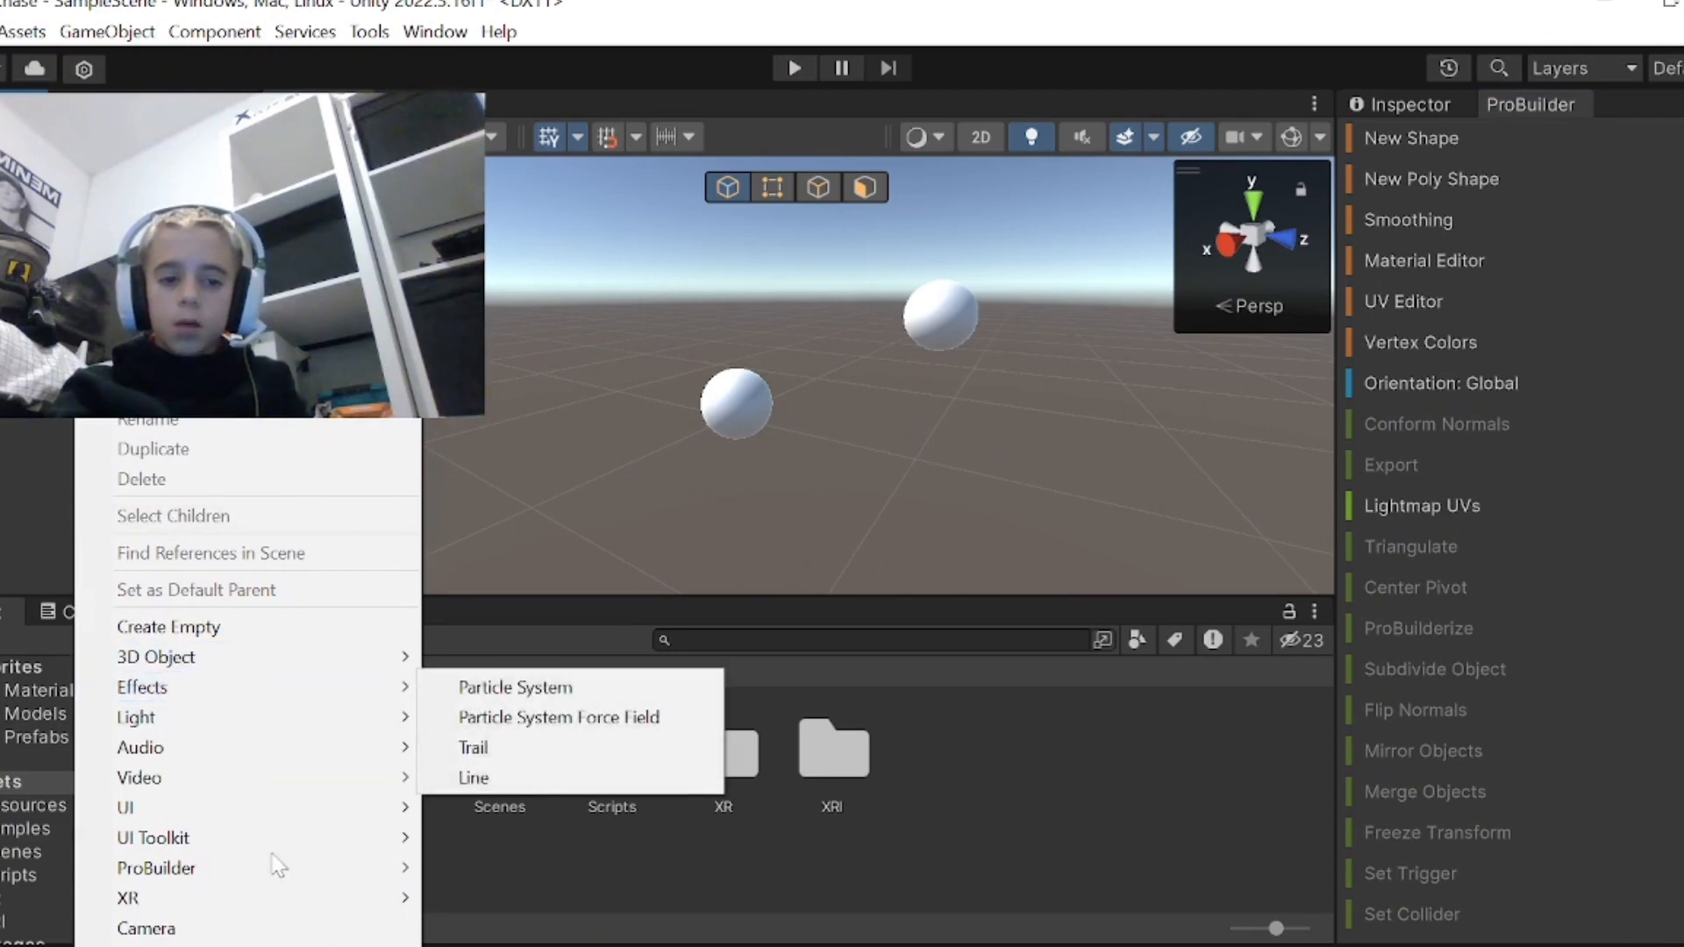
pyautogui.moveTo(399, 871)
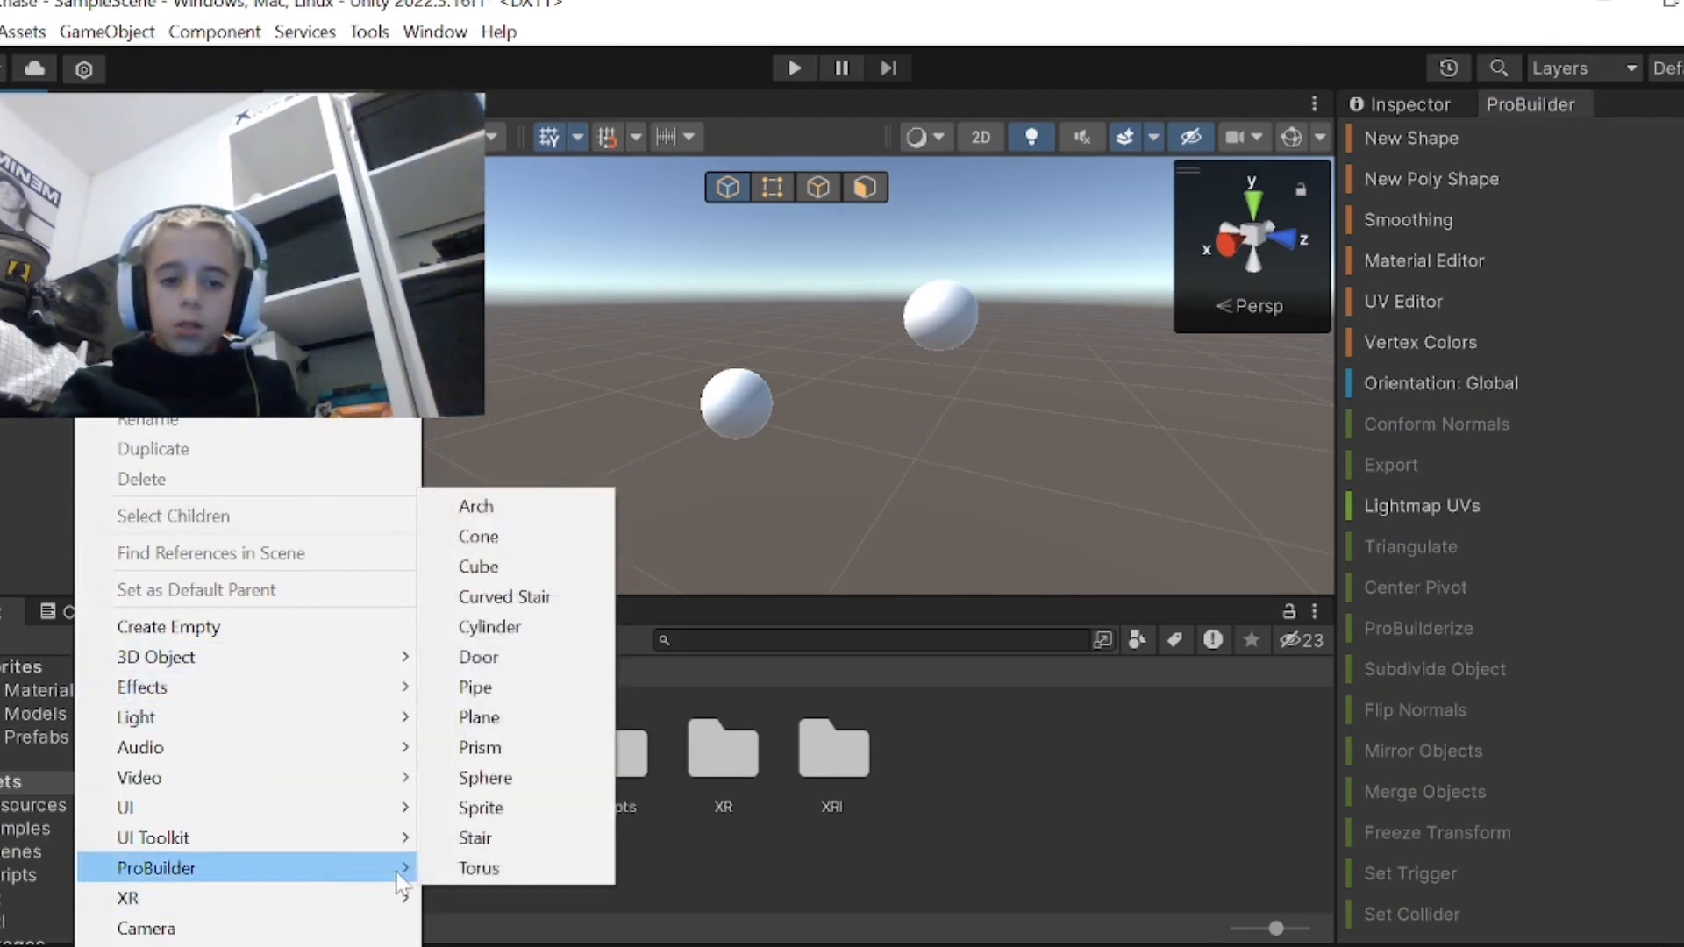
pyautogui.click(487, 717)
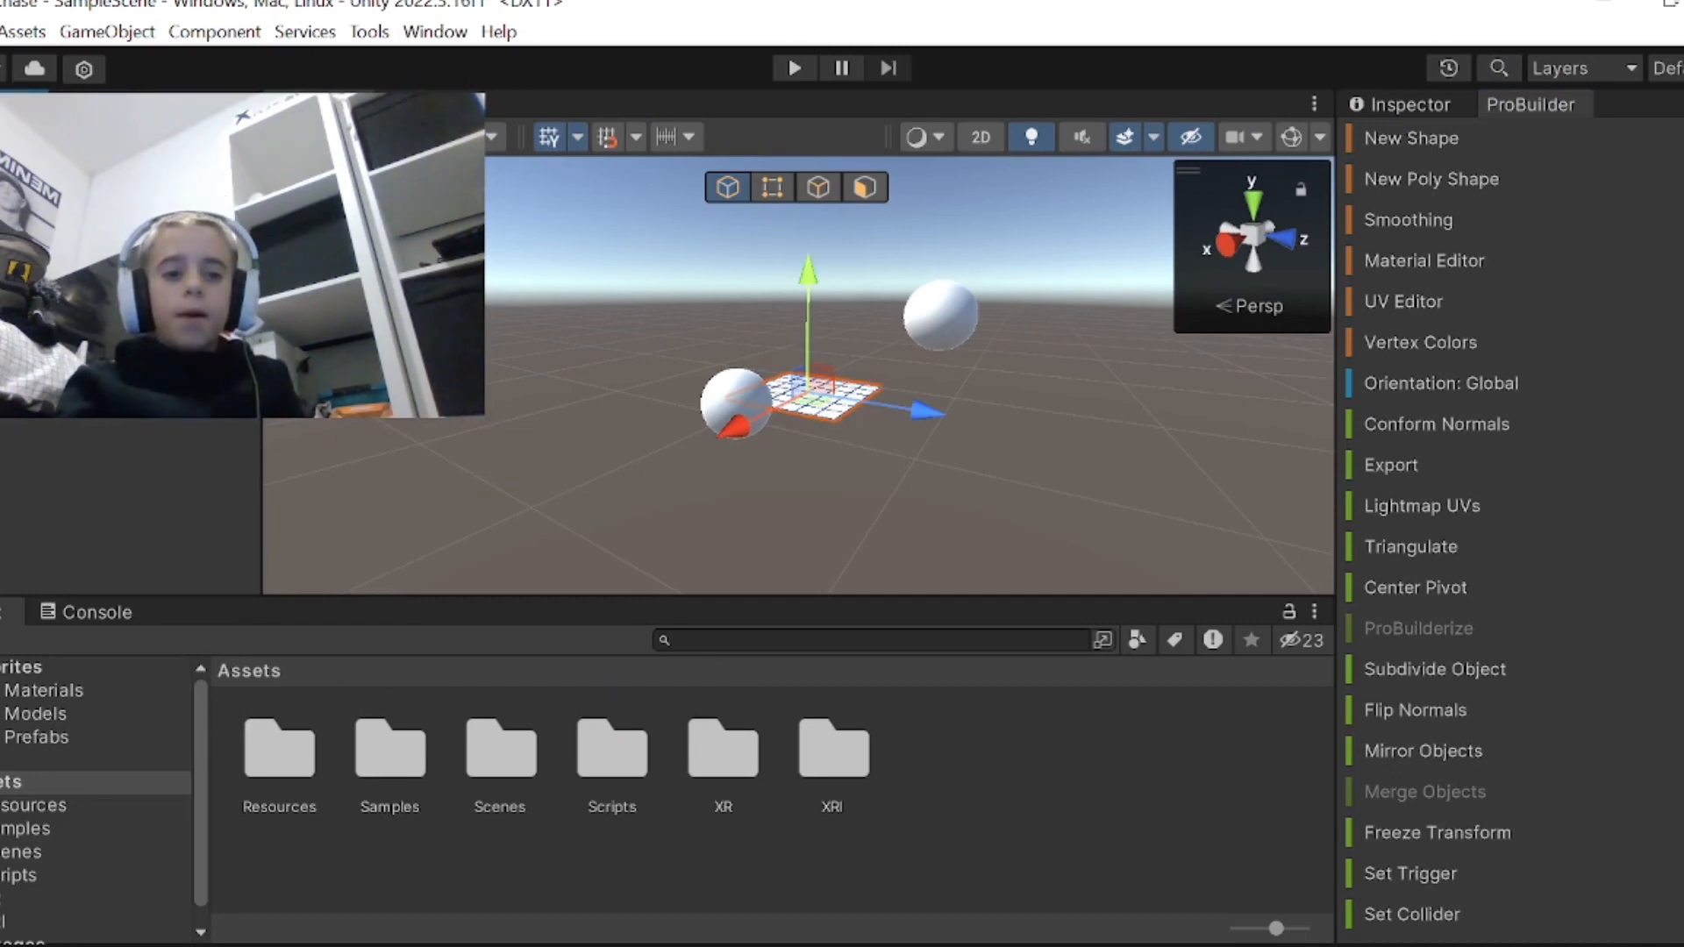
pyautogui.click(1390, 105)
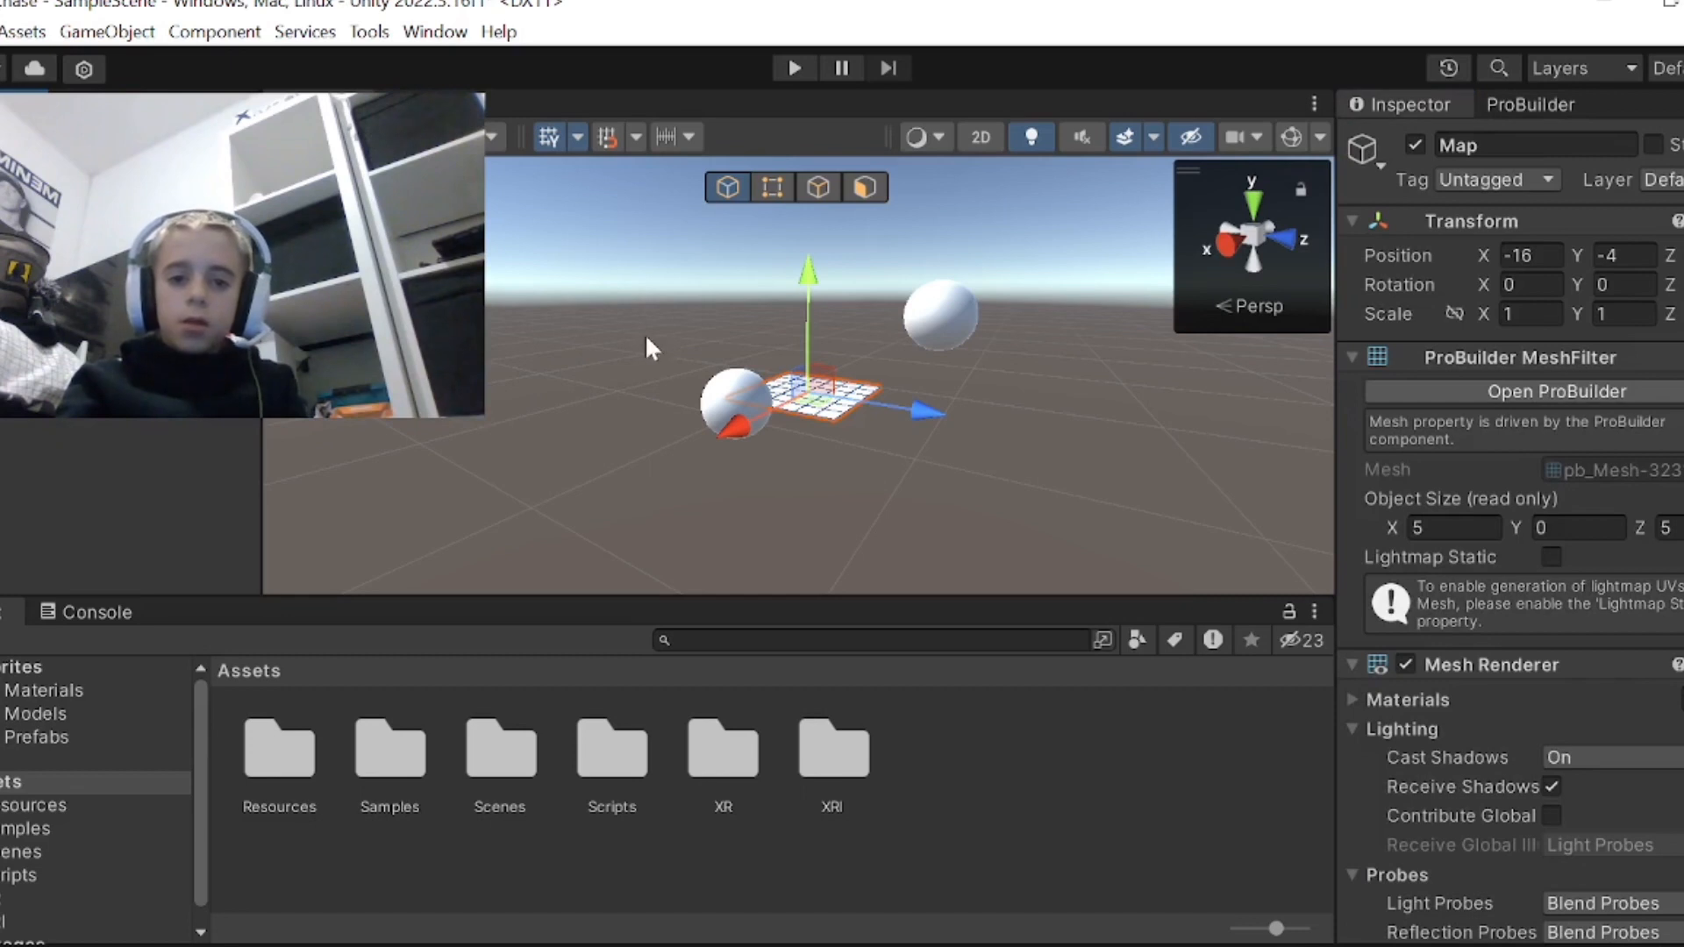
# - Set the Map plane's X, Y and Z position to 0
pyautogui.moveTo(646, 340); pyautogui.dragTo(704, 541, button='right')
pyautogui.press('s')
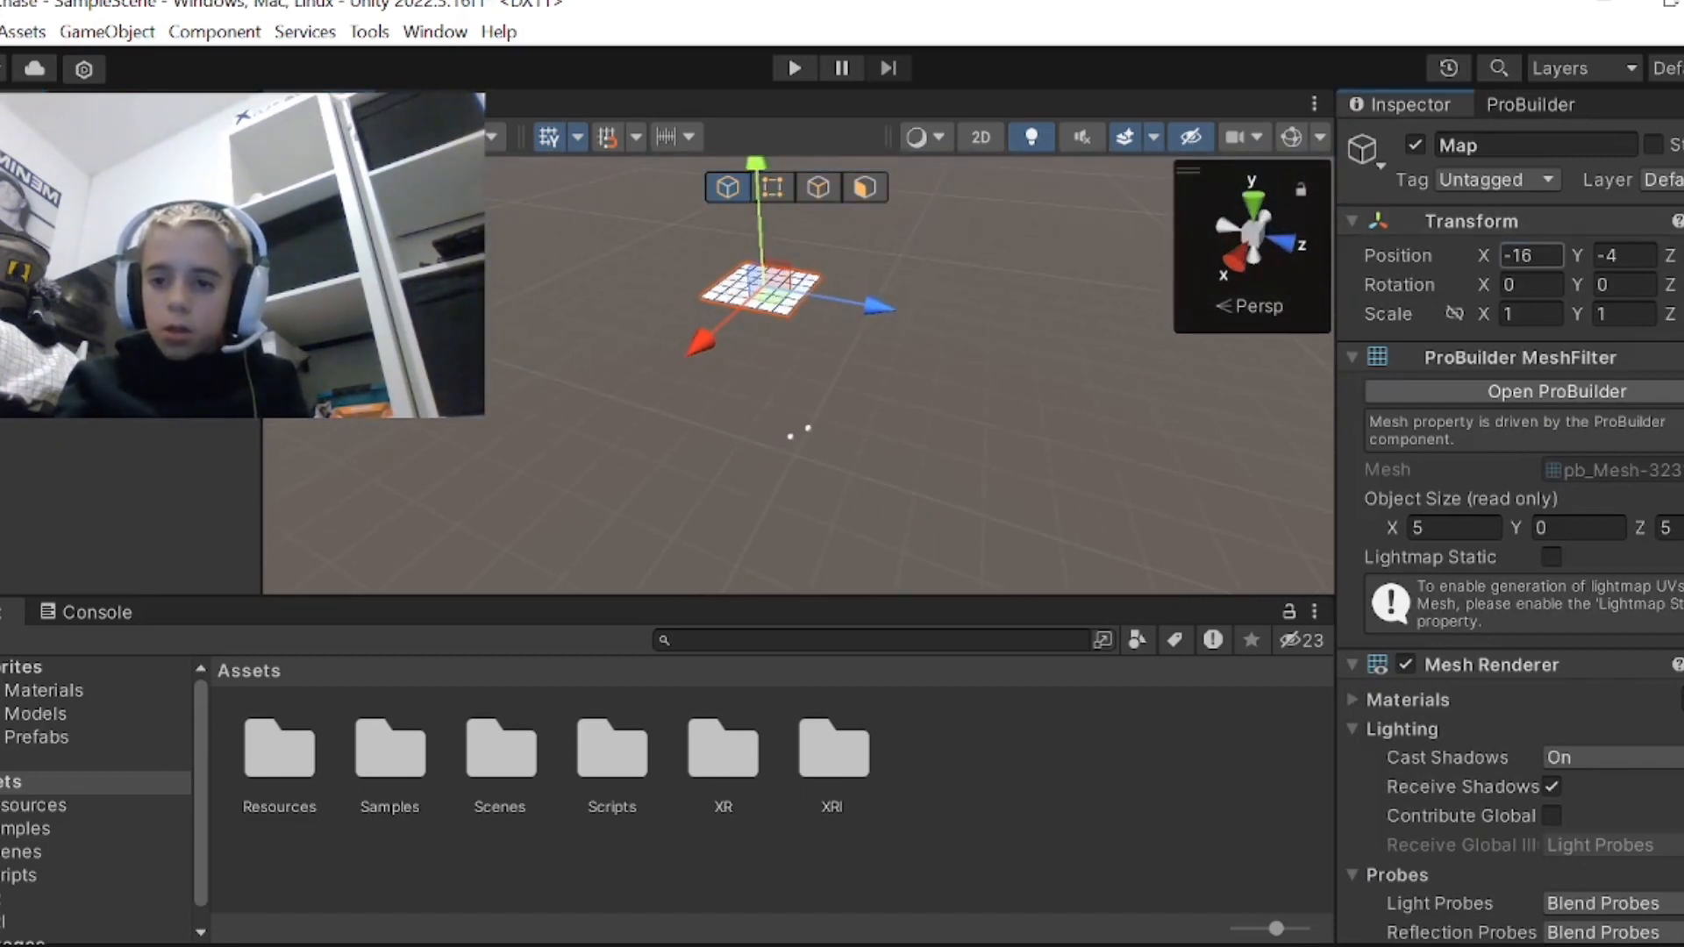
pyautogui.click(1527, 250)
pyautogui.write('0')
pyautogui.press('Tab')
pyautogui.write('0')
pyautogui.press('Tab')
pyautogui.write('0')
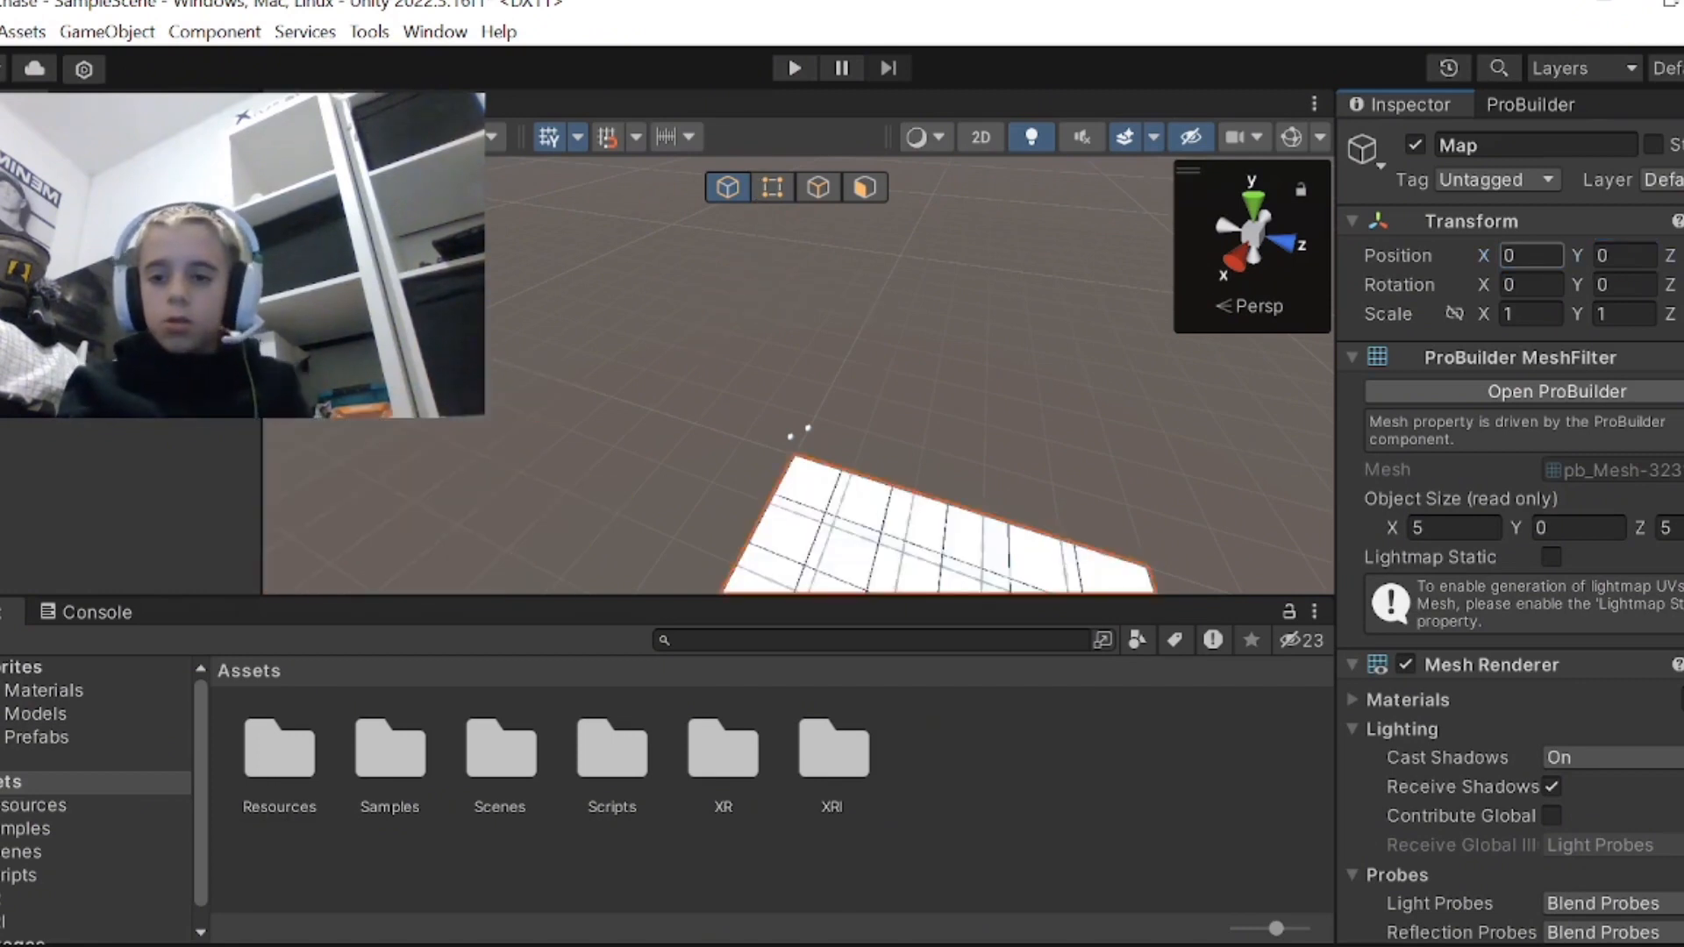
# - Check the positions of the hand sphere and the Gorilla Rig relative to the Map plane
pyautogui.moveTo(674, 364); pyautogui.dragTo(561, 416, button='right')
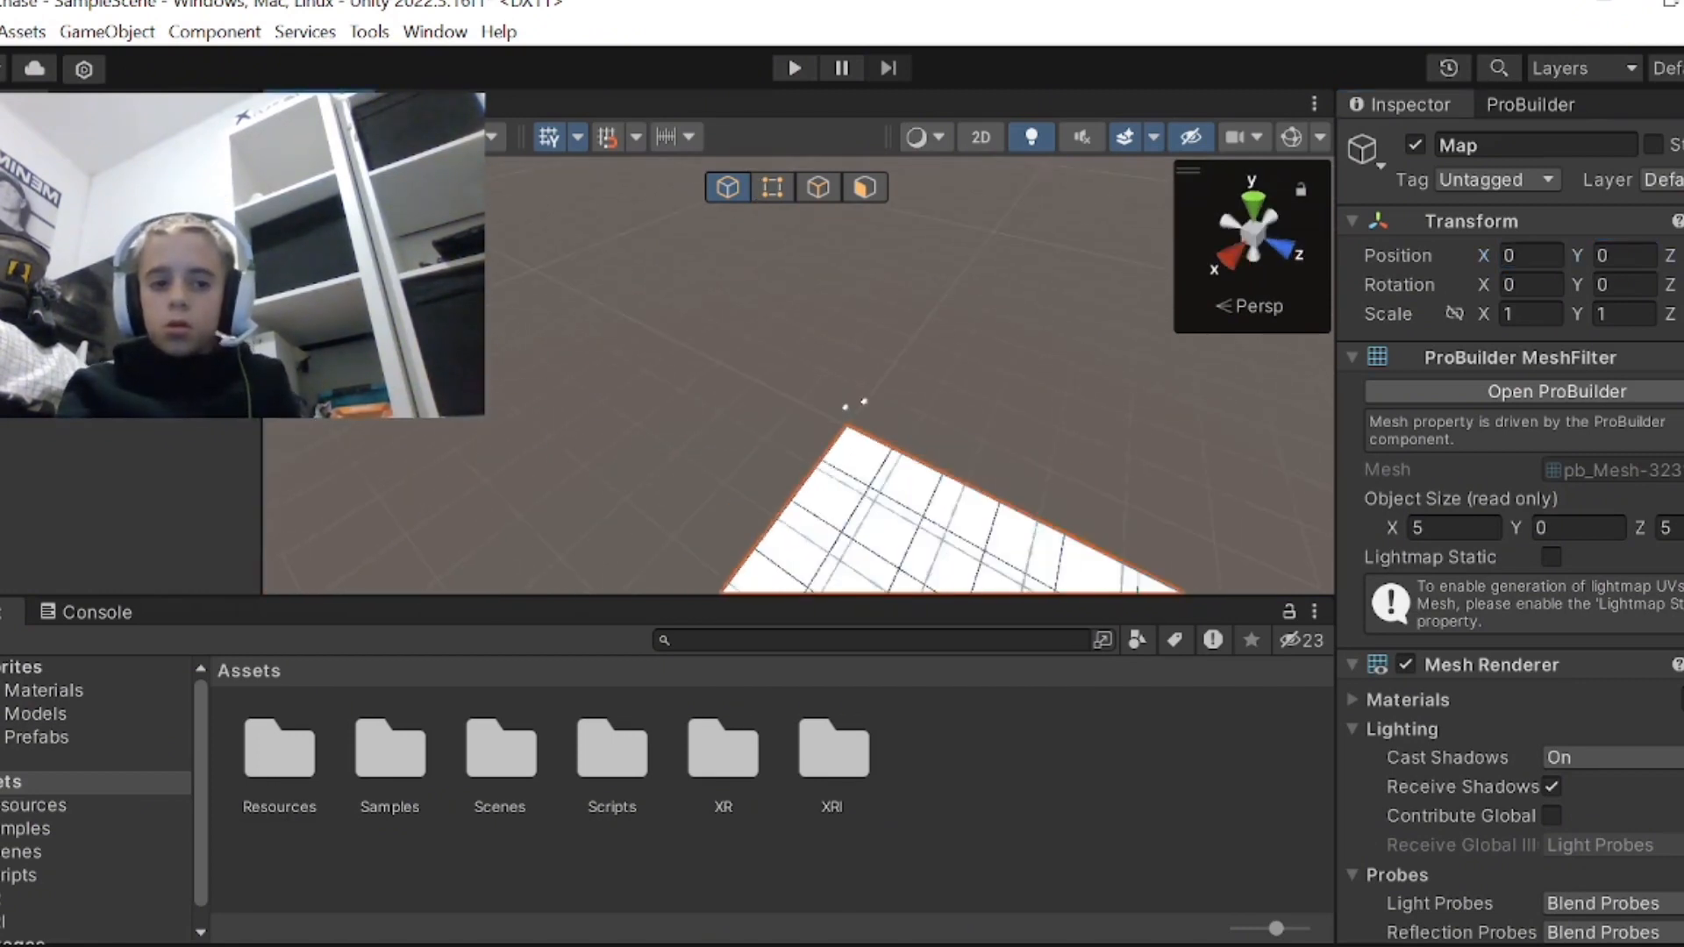
pyautogui.click(864, 402)
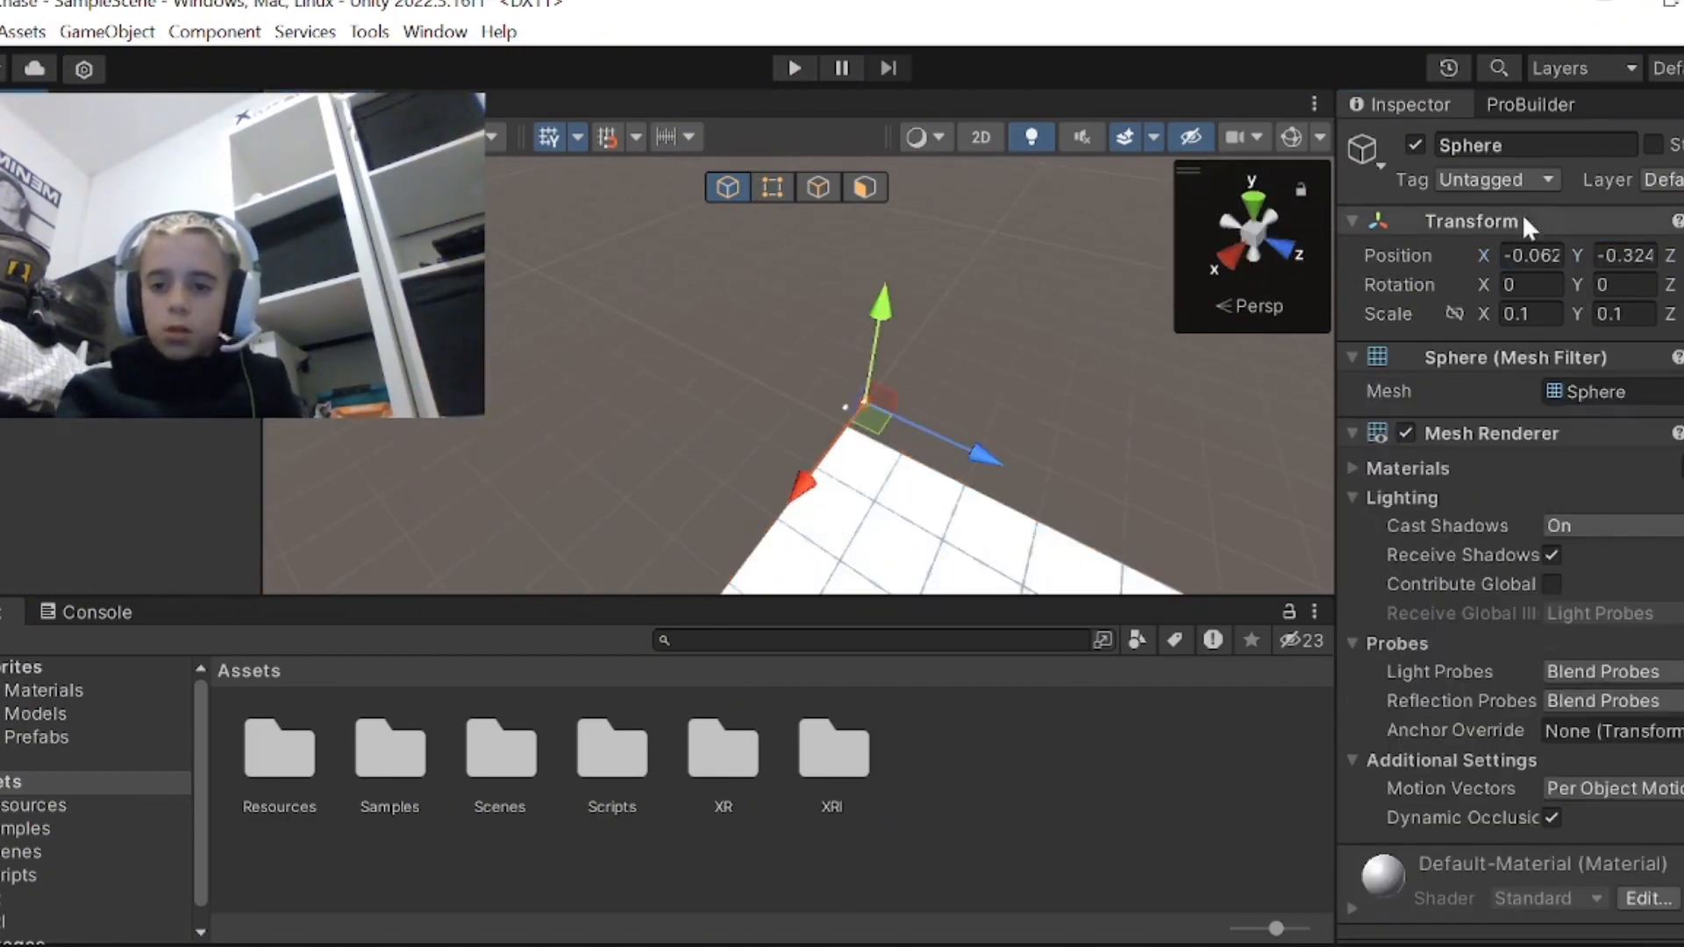
pyautogui.click(1530, 255)
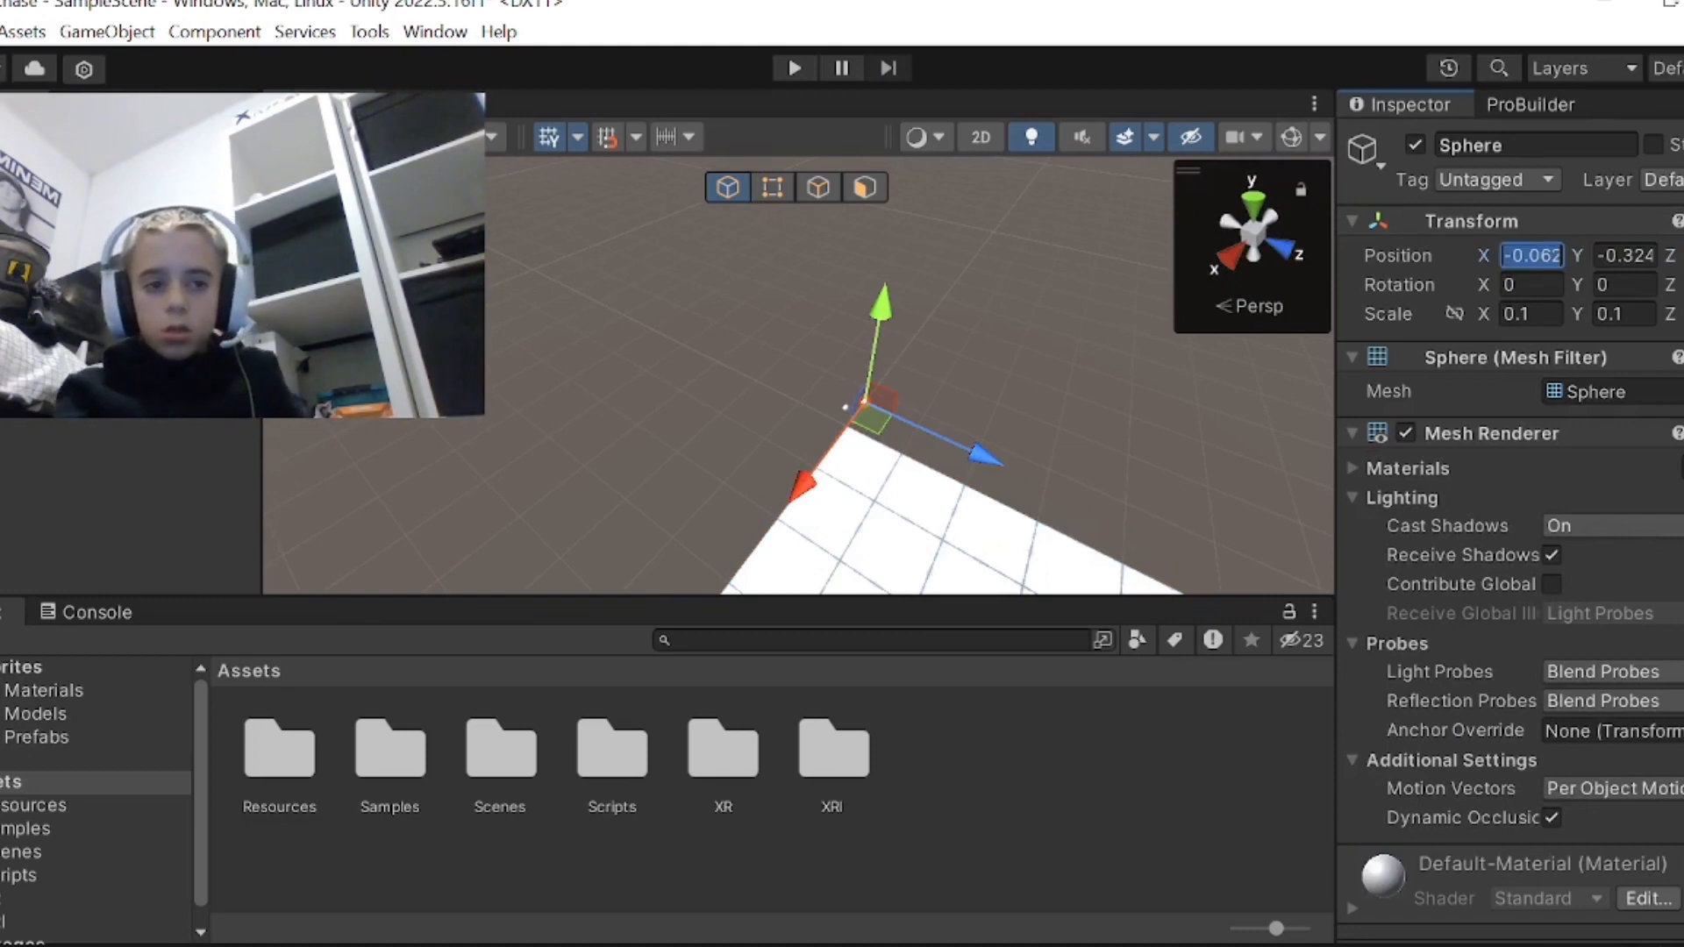
pyautogui.click(845, 407)
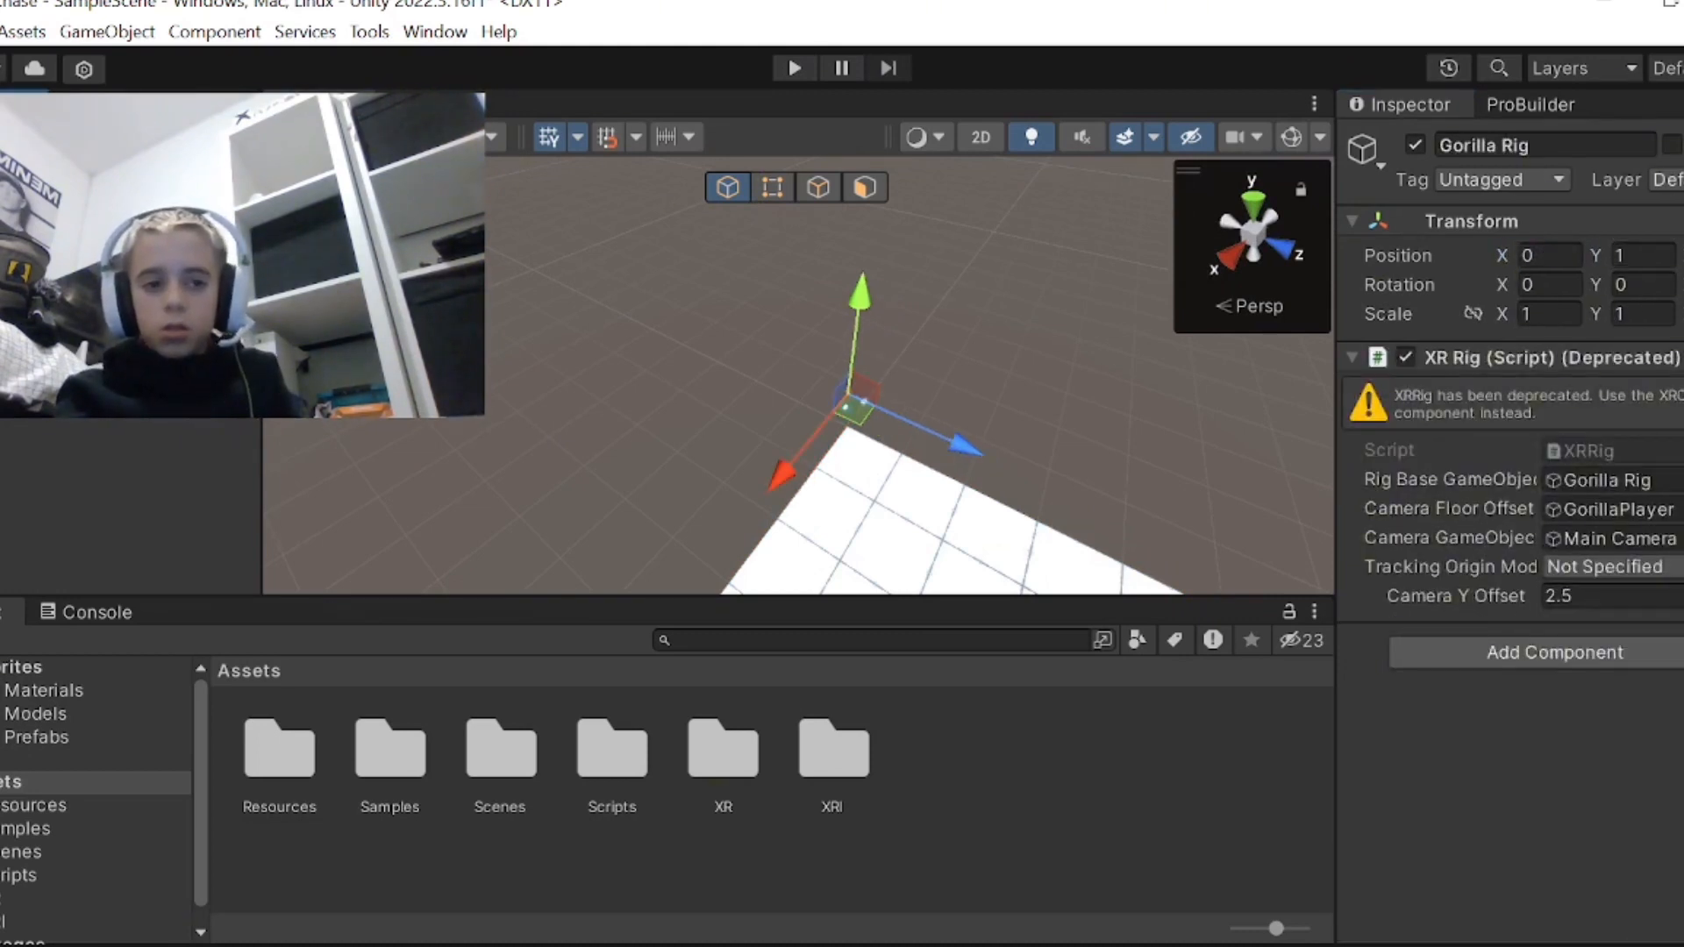
pyautogui.click(132, 351)
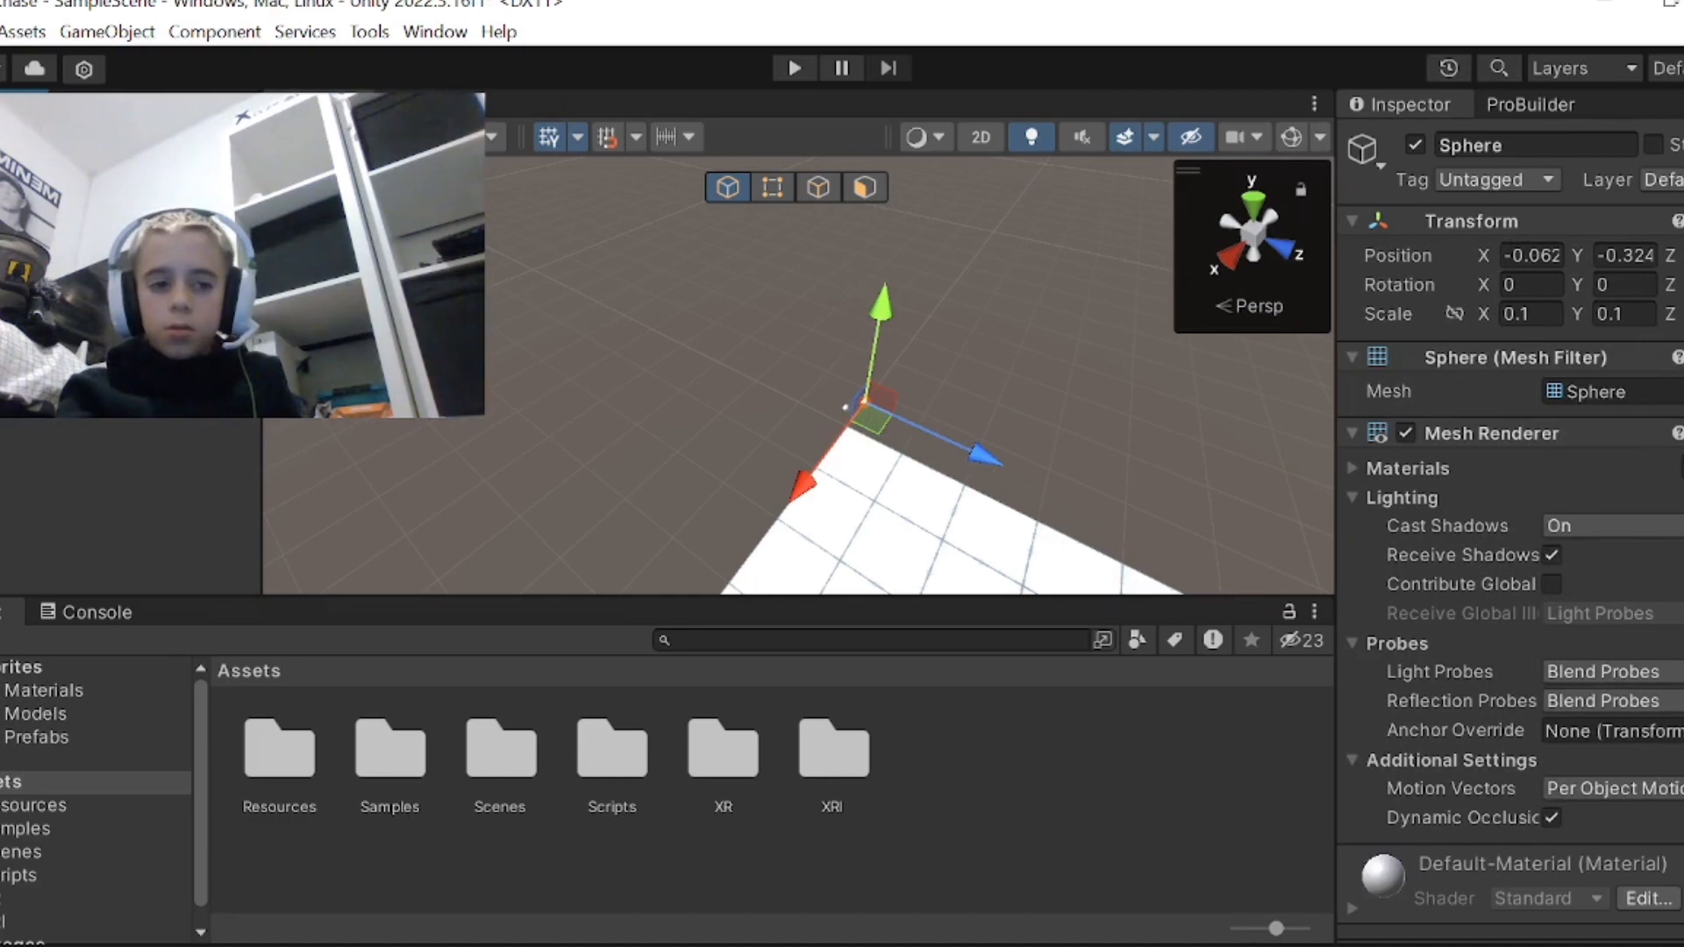
# - Set the Map plane's Y position to 0.7
pyautogui.click(131, 306)
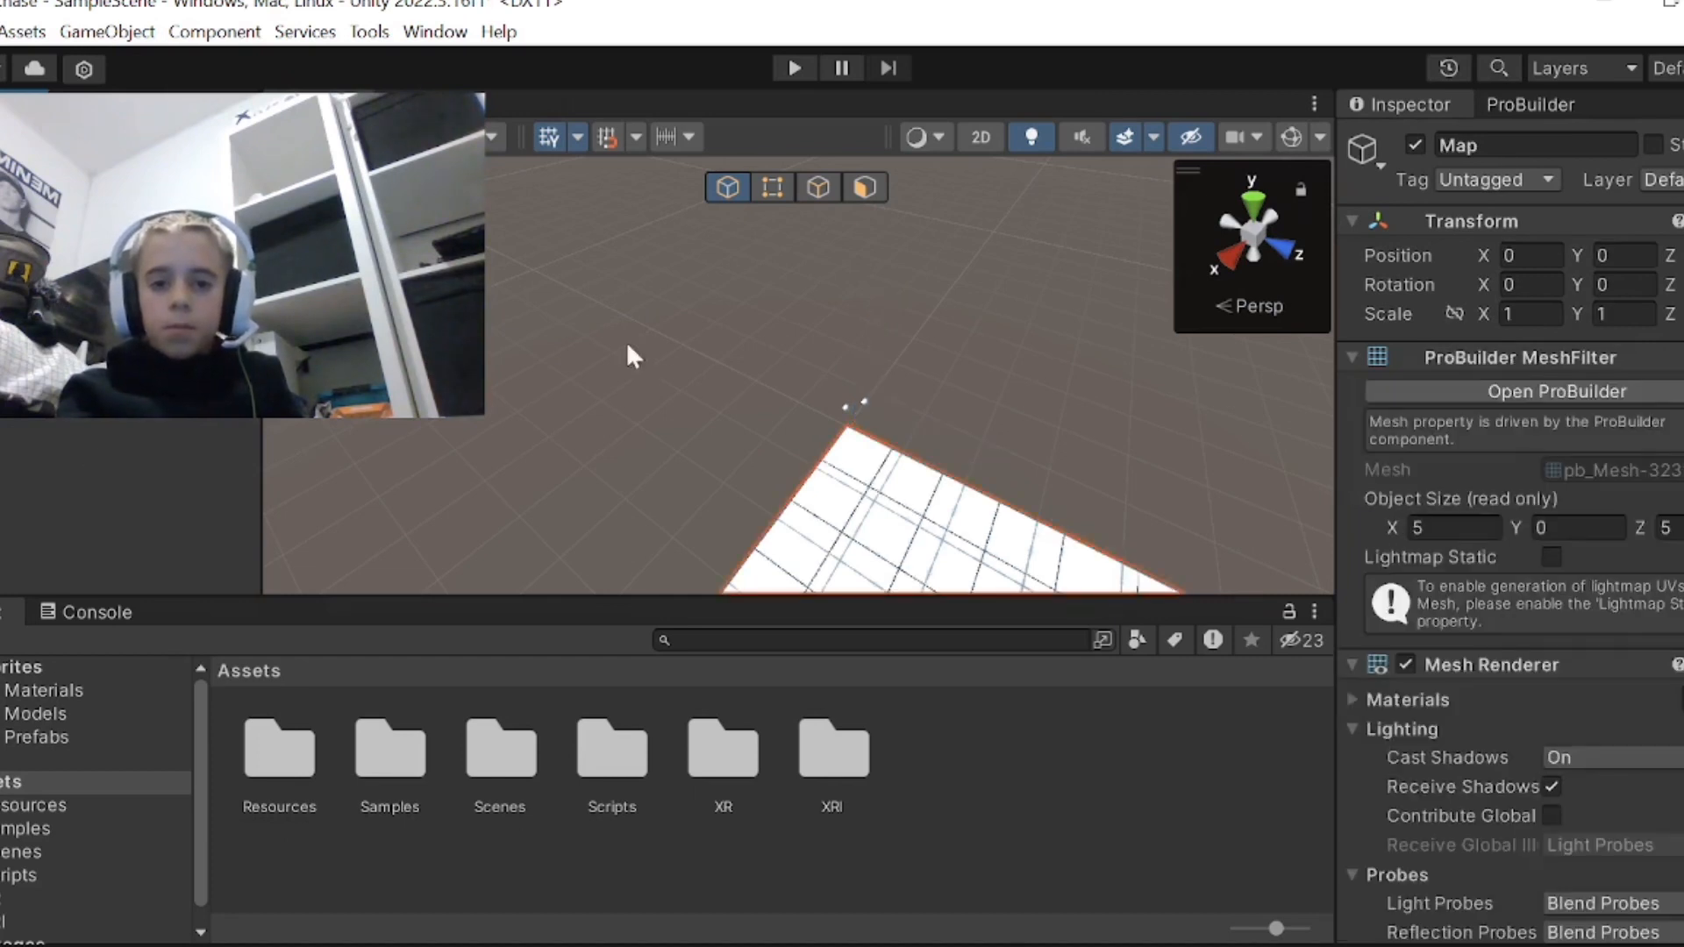
pyautogui.moveTo(683, 311); pyautogui.dragTo(1080, 415, button='right')
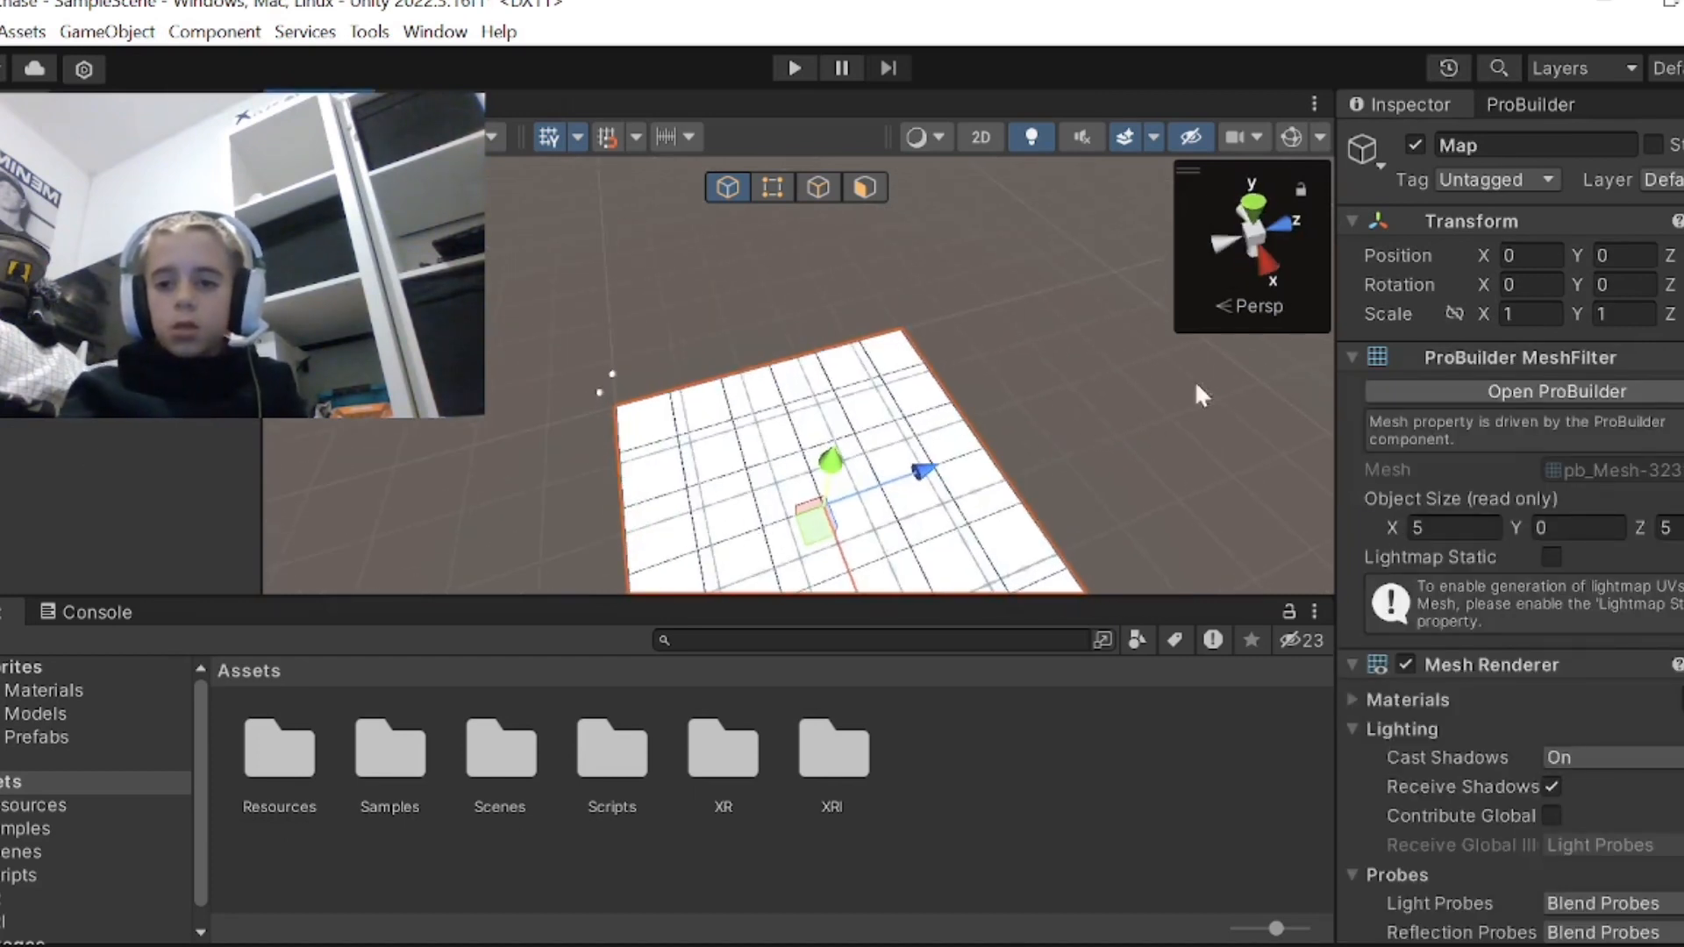
pyautogui.click(1605, 255)
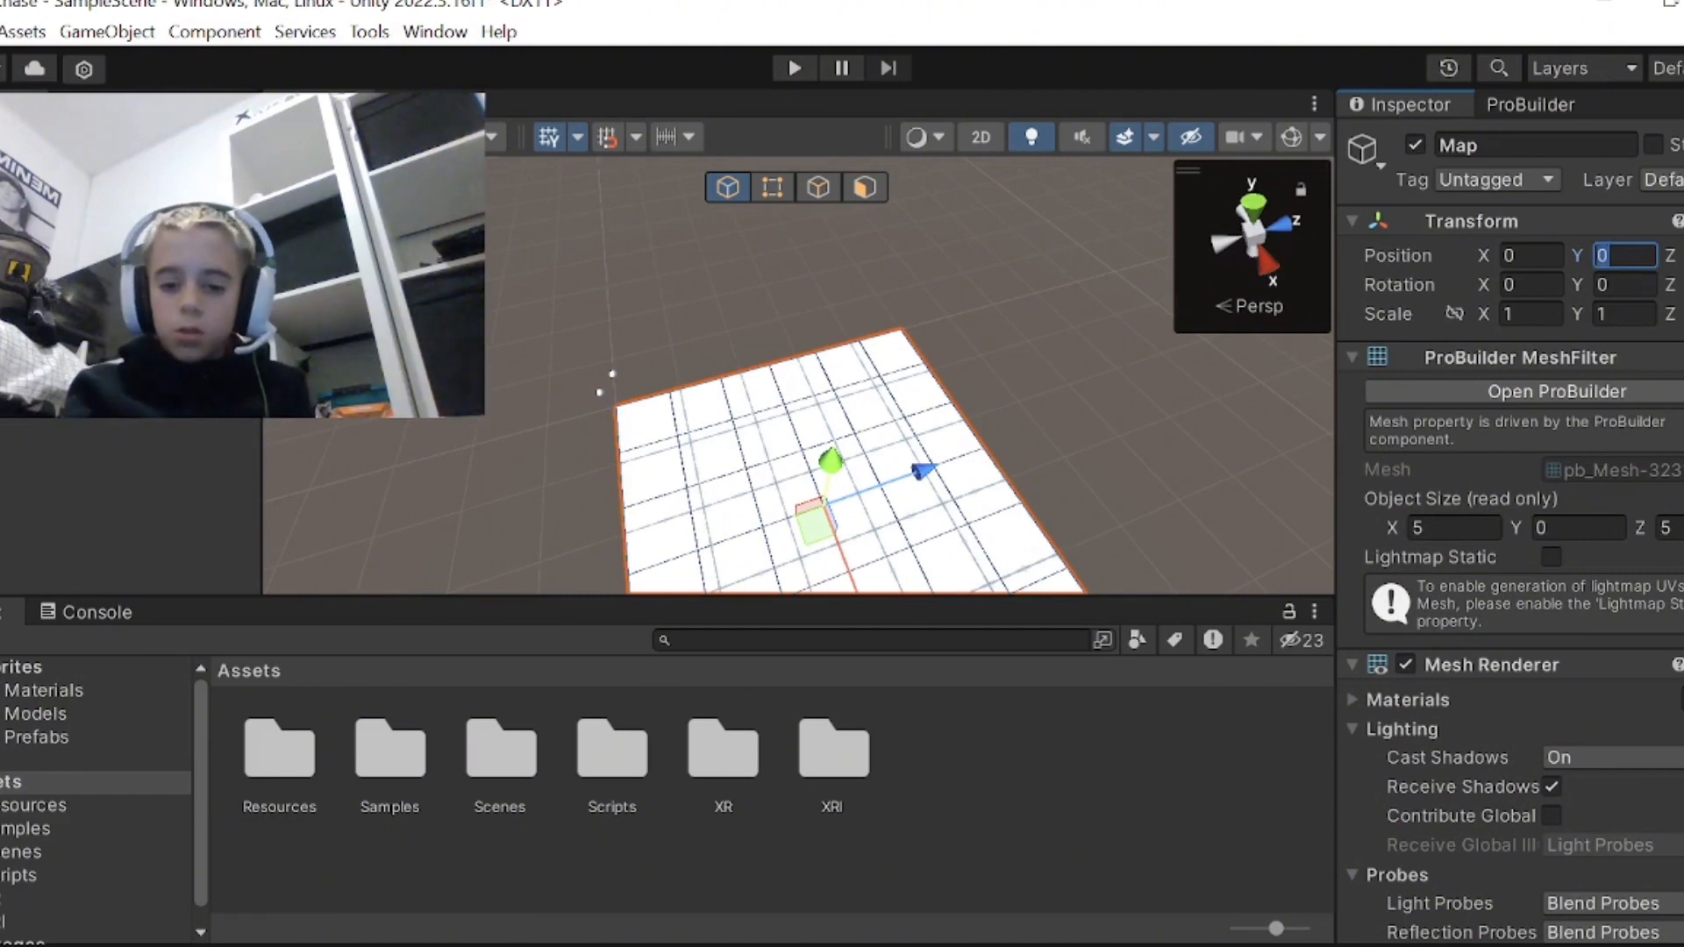
pyautogui.write('.7')
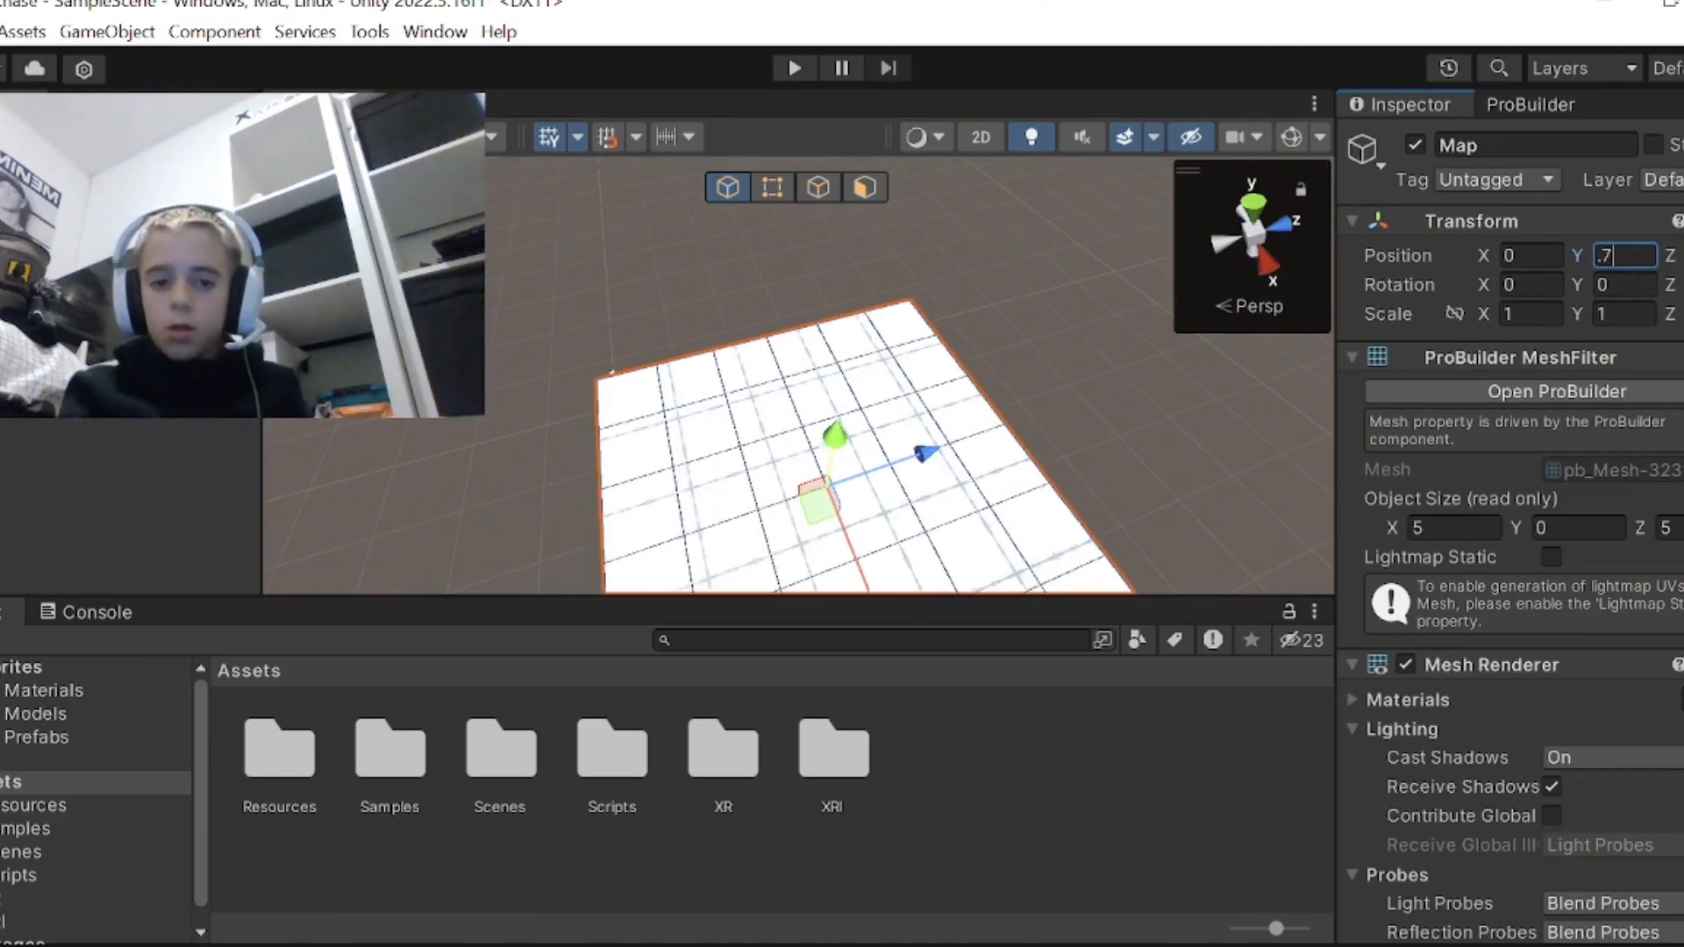
# - Move the Map plane vertically so it sits just beneath the hand spheres, at Y position 0.36
pyautogui.click(1065, 736)
pyautogui.moveTo(684, 412); pyautogui.dragTo(744, 405, button='right')
pyautogui.click(750, 408)
pyautogui.moveTo(928, 200); pyautogui.dragTo(920, 243)
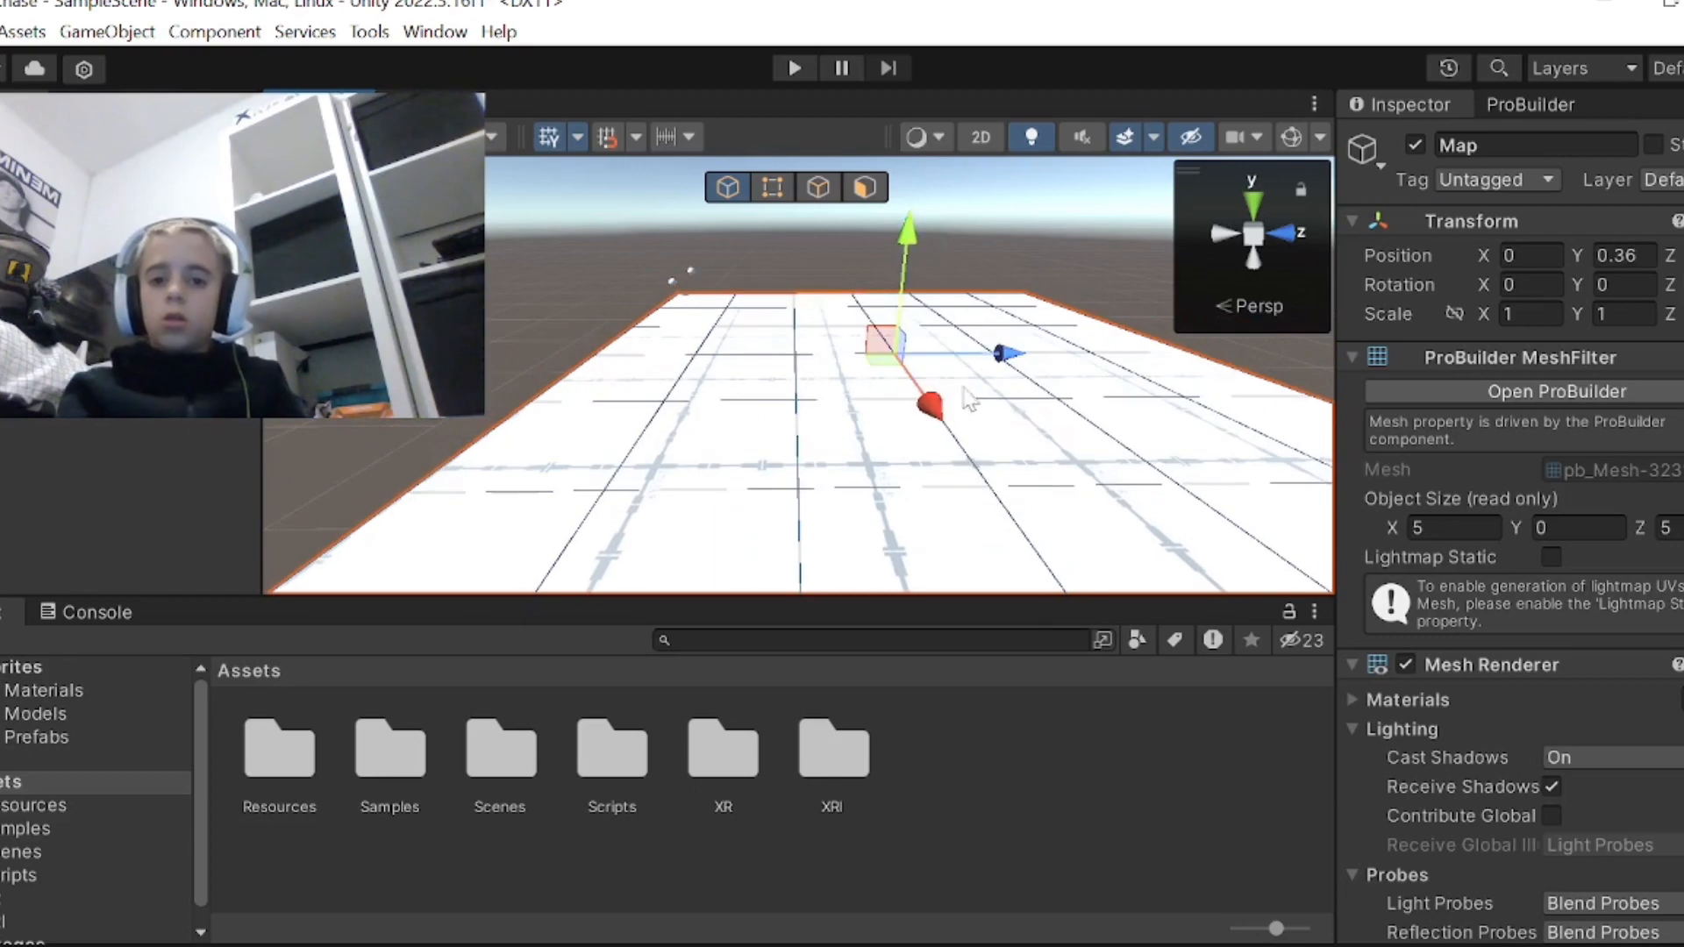
# - Stretch the Map plane outward on all four sides with the Rect tool to about 20.8 units in X and 20 in Z
pyautogui.moveTo(997, 358); pyautogui.dragTo(923, 548)
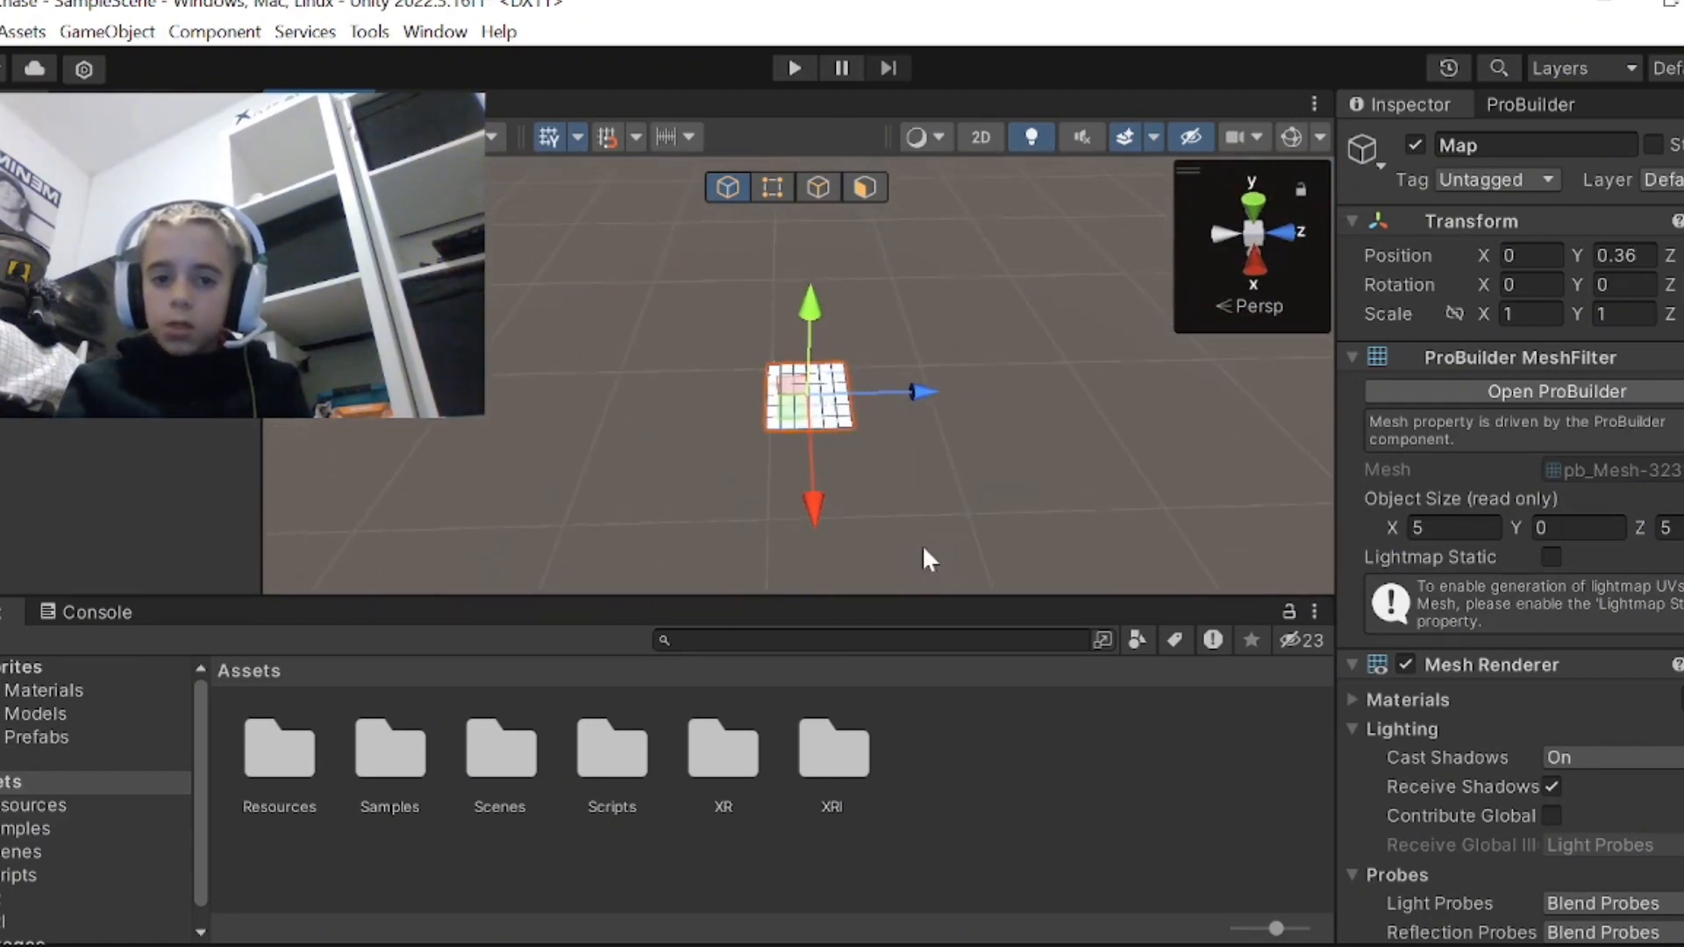
pyautogui.click(546, 137)
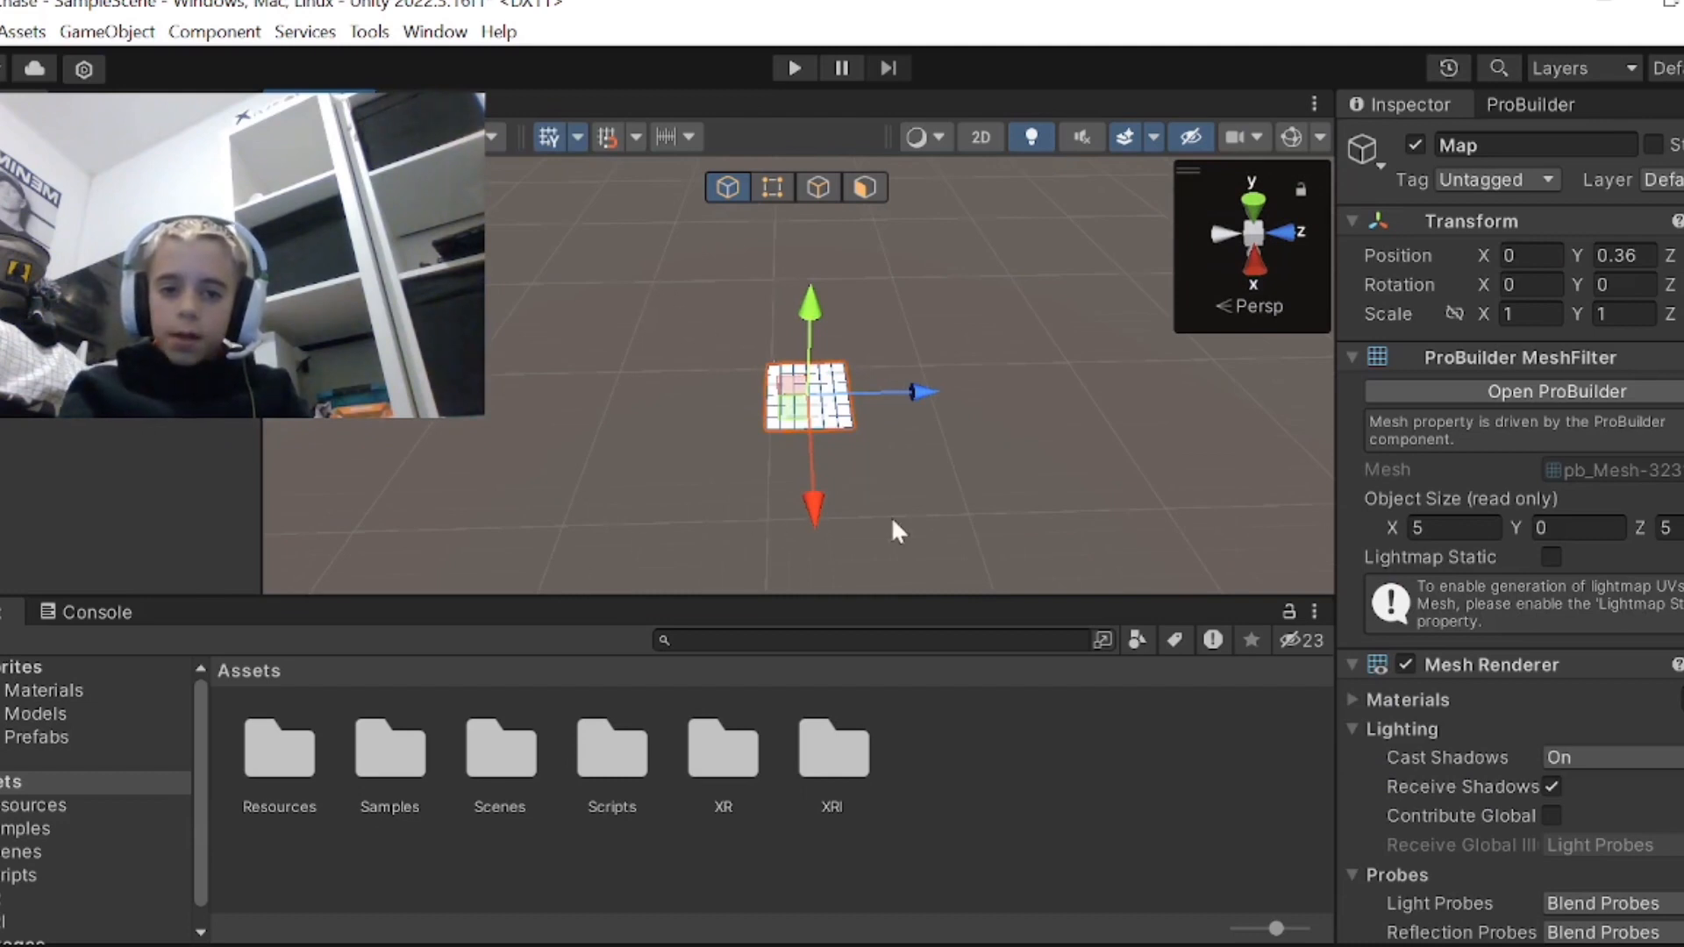
pyautogui.press('r')
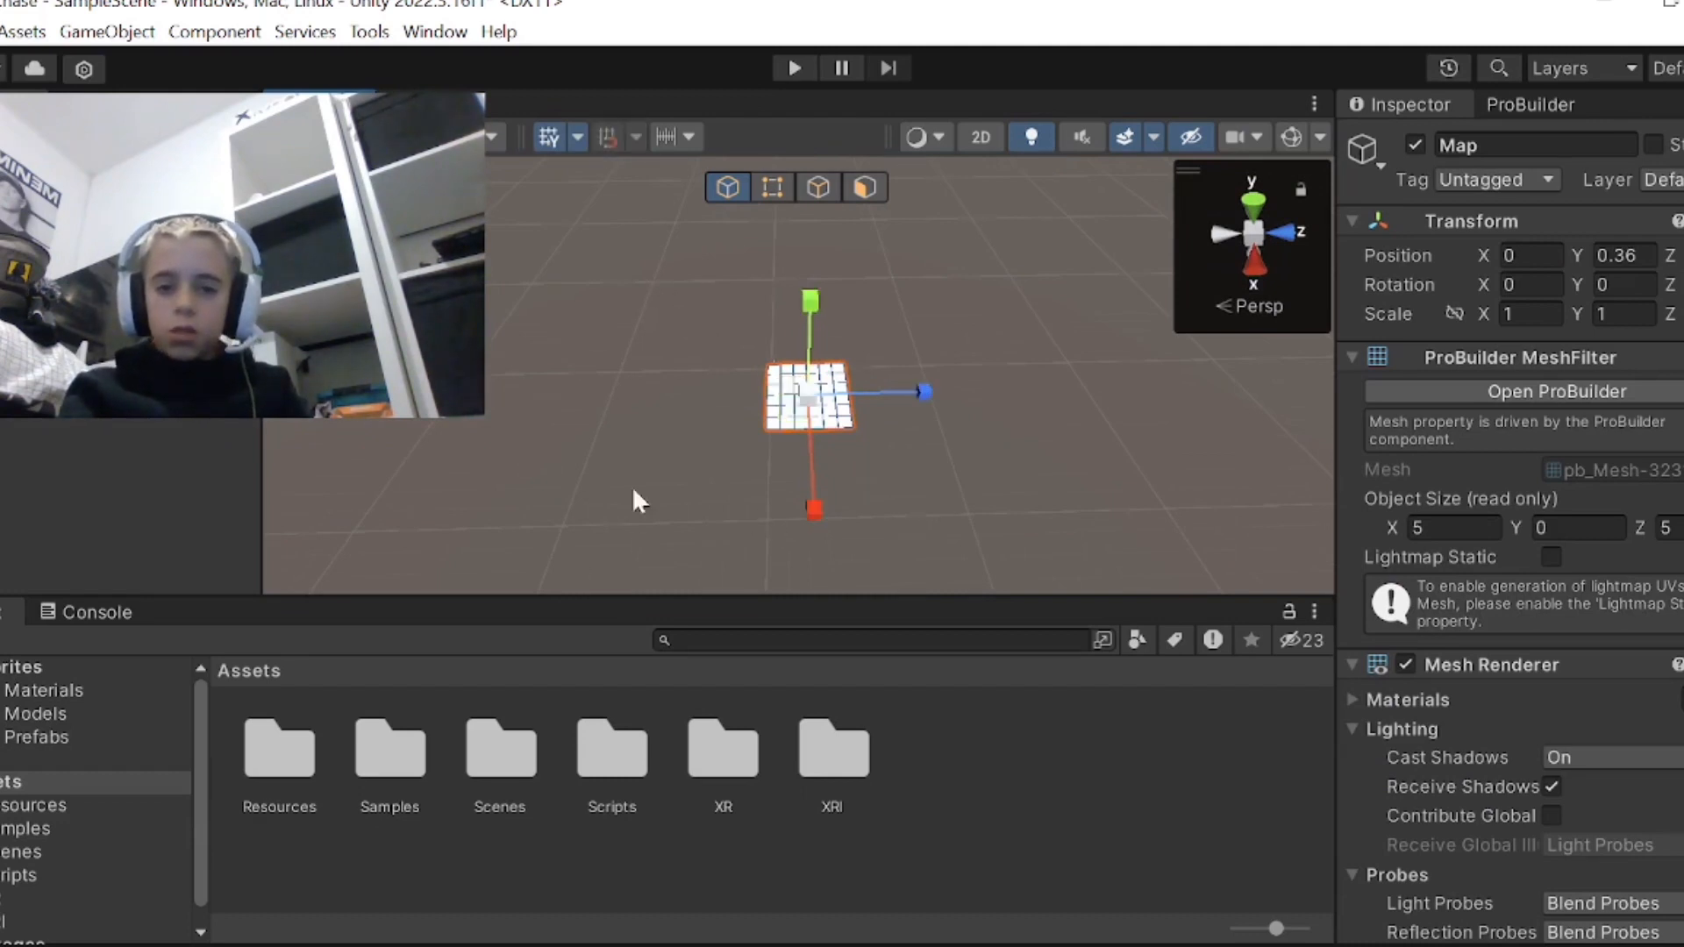
pyautogui.press('t')
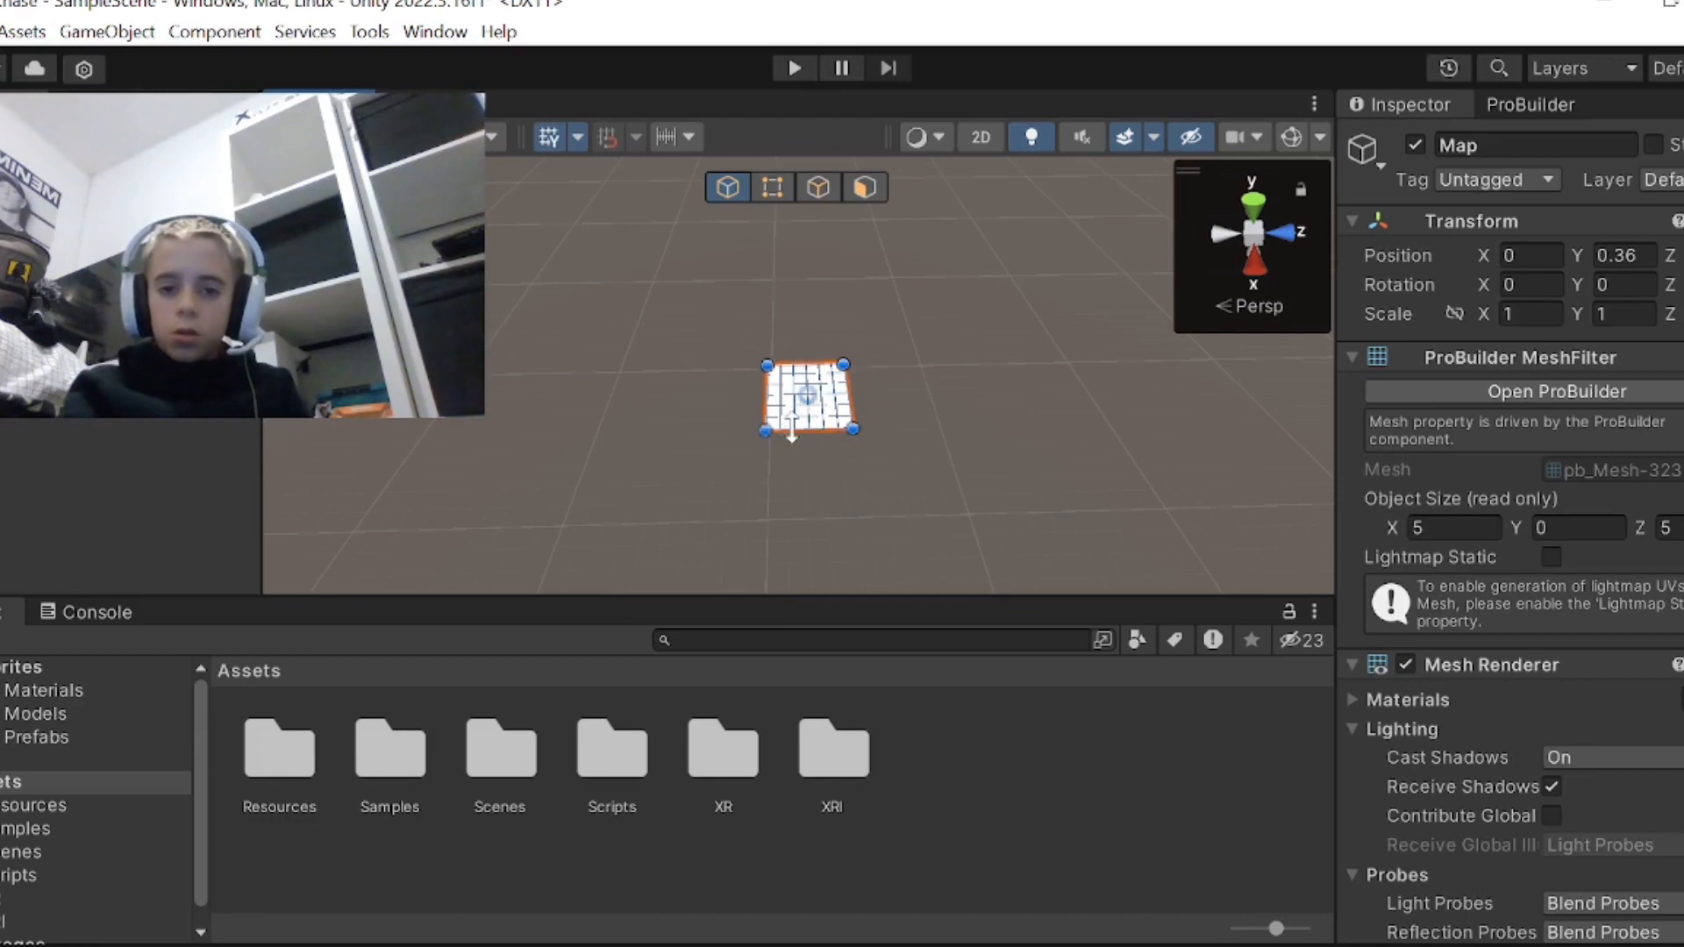
pyautogui.moveTo(799, 436); pyautogui.dragTo(826, 524)
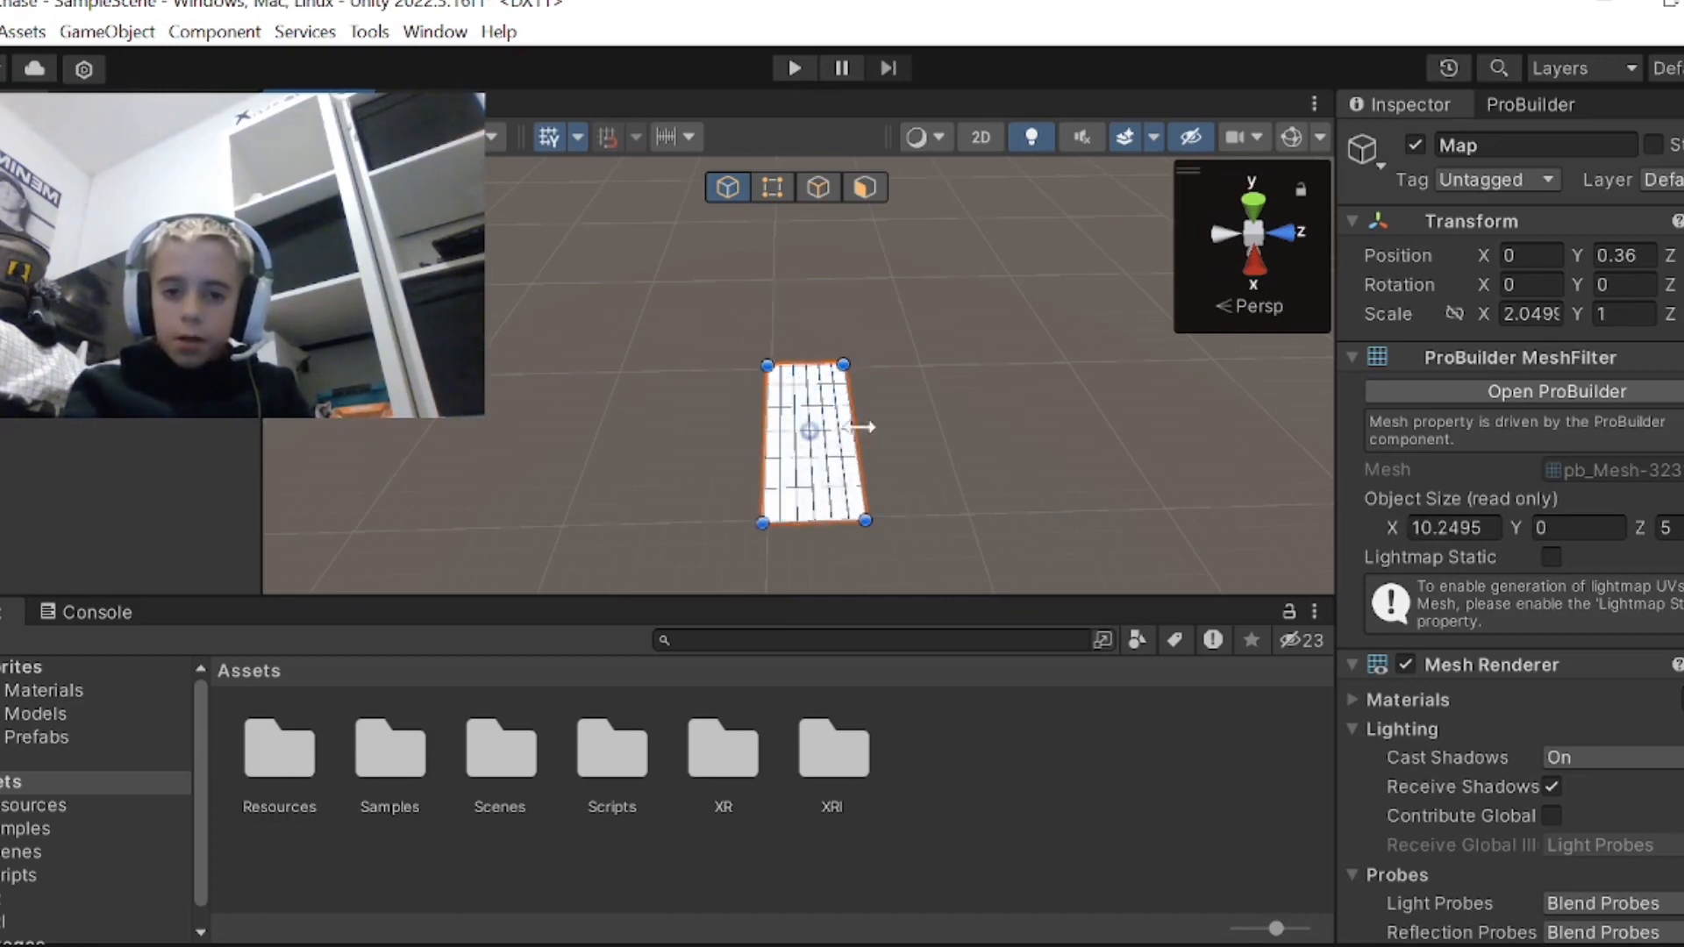
pyautogui.moveTo(864, 433); pyautogui.dragTo(941, 433)
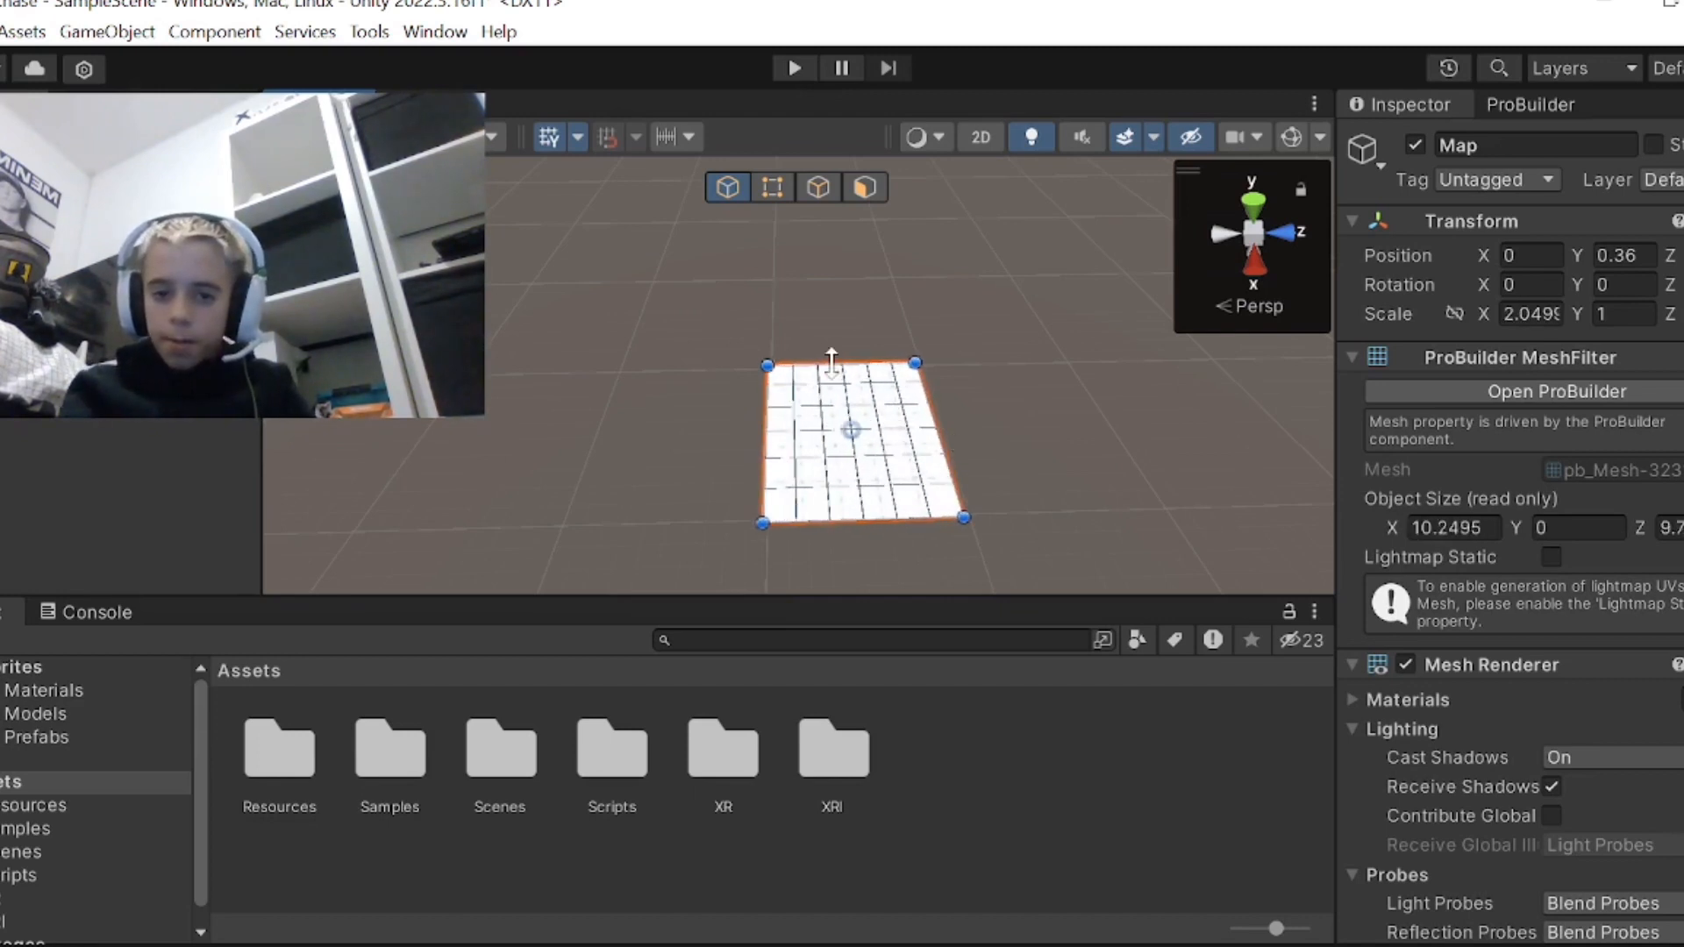
pyautogui.moveTo(831, 360); pyautogui.dragTo(829, 270)
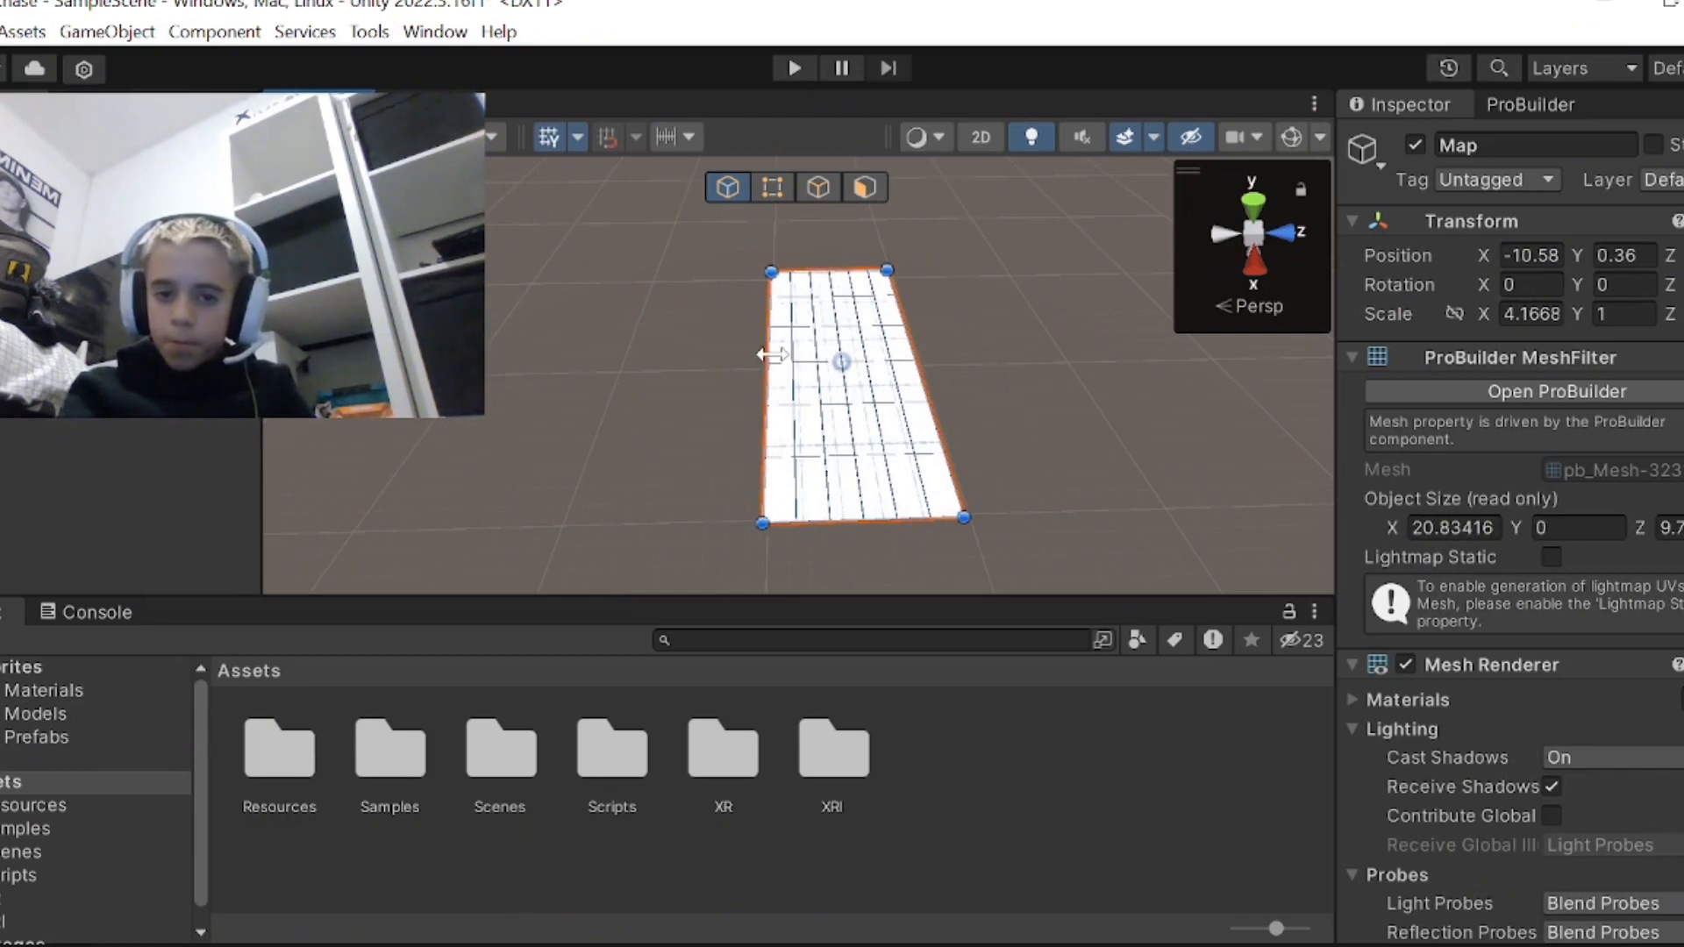
pyautogui.moveTo(772, 354); pyautogui.dragTo(626, 334)
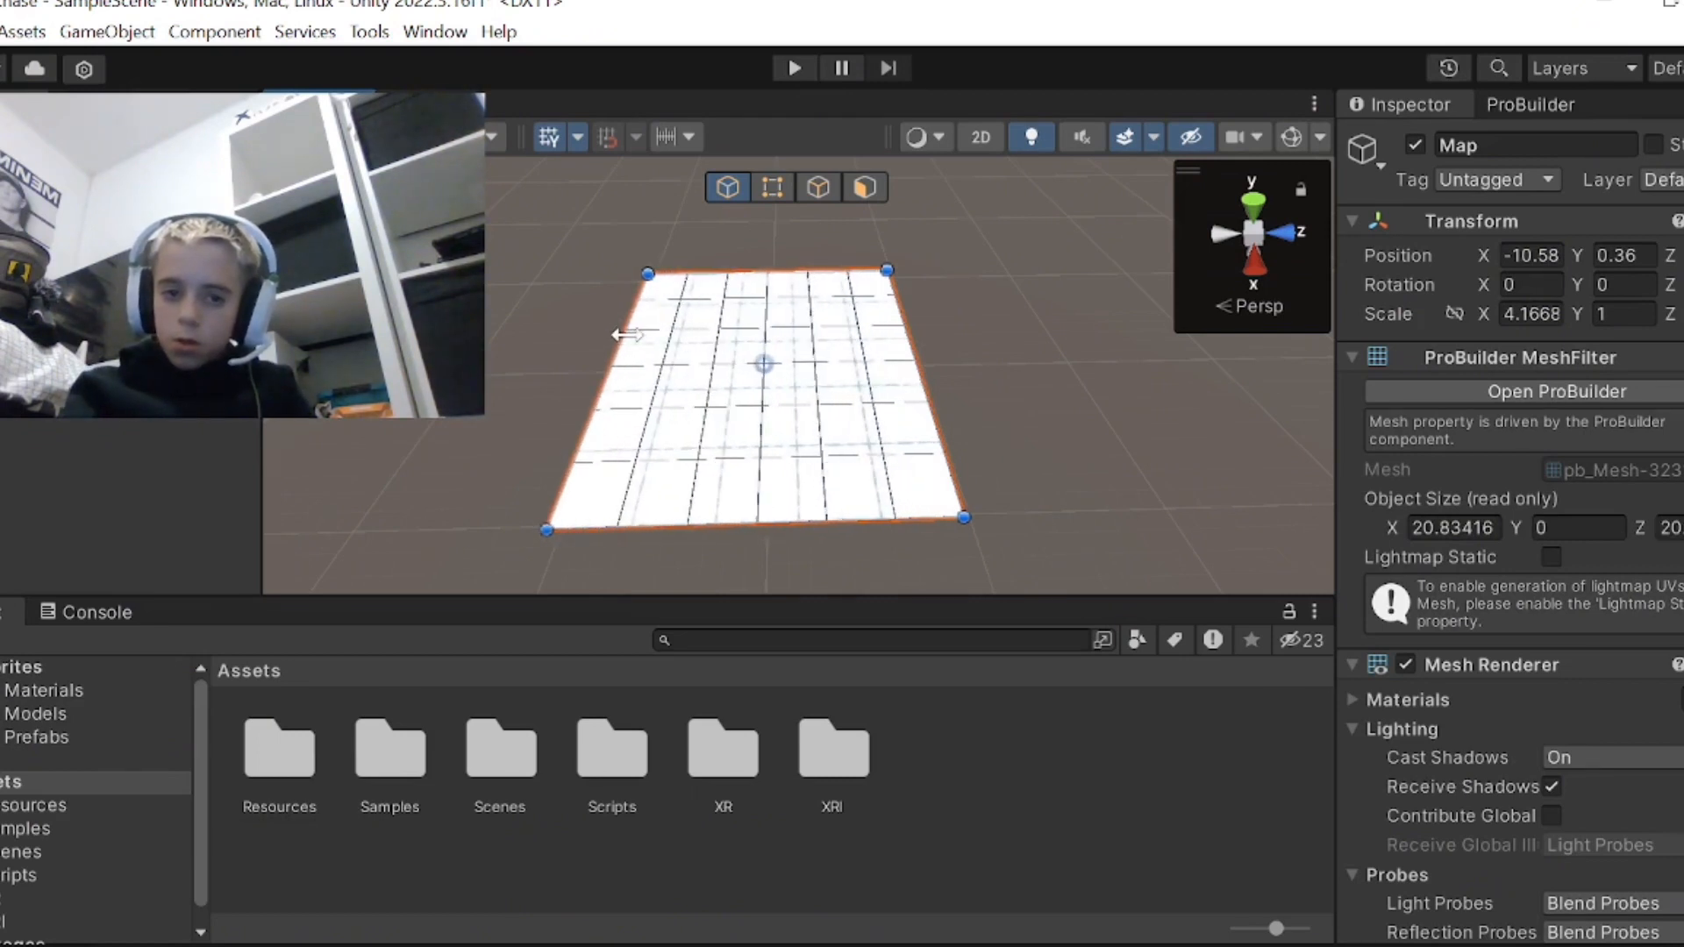
# - Inspect where the Gorilla Rig and its hand spheres sit over the enlarged Map plane
pyautogui.click(941, 769)
pyautogui.moveTo(797, 361); pyautogui.dragTo(730, 263, button='right')
pyautogui.press('w')
pyautogui.click(810, 358)
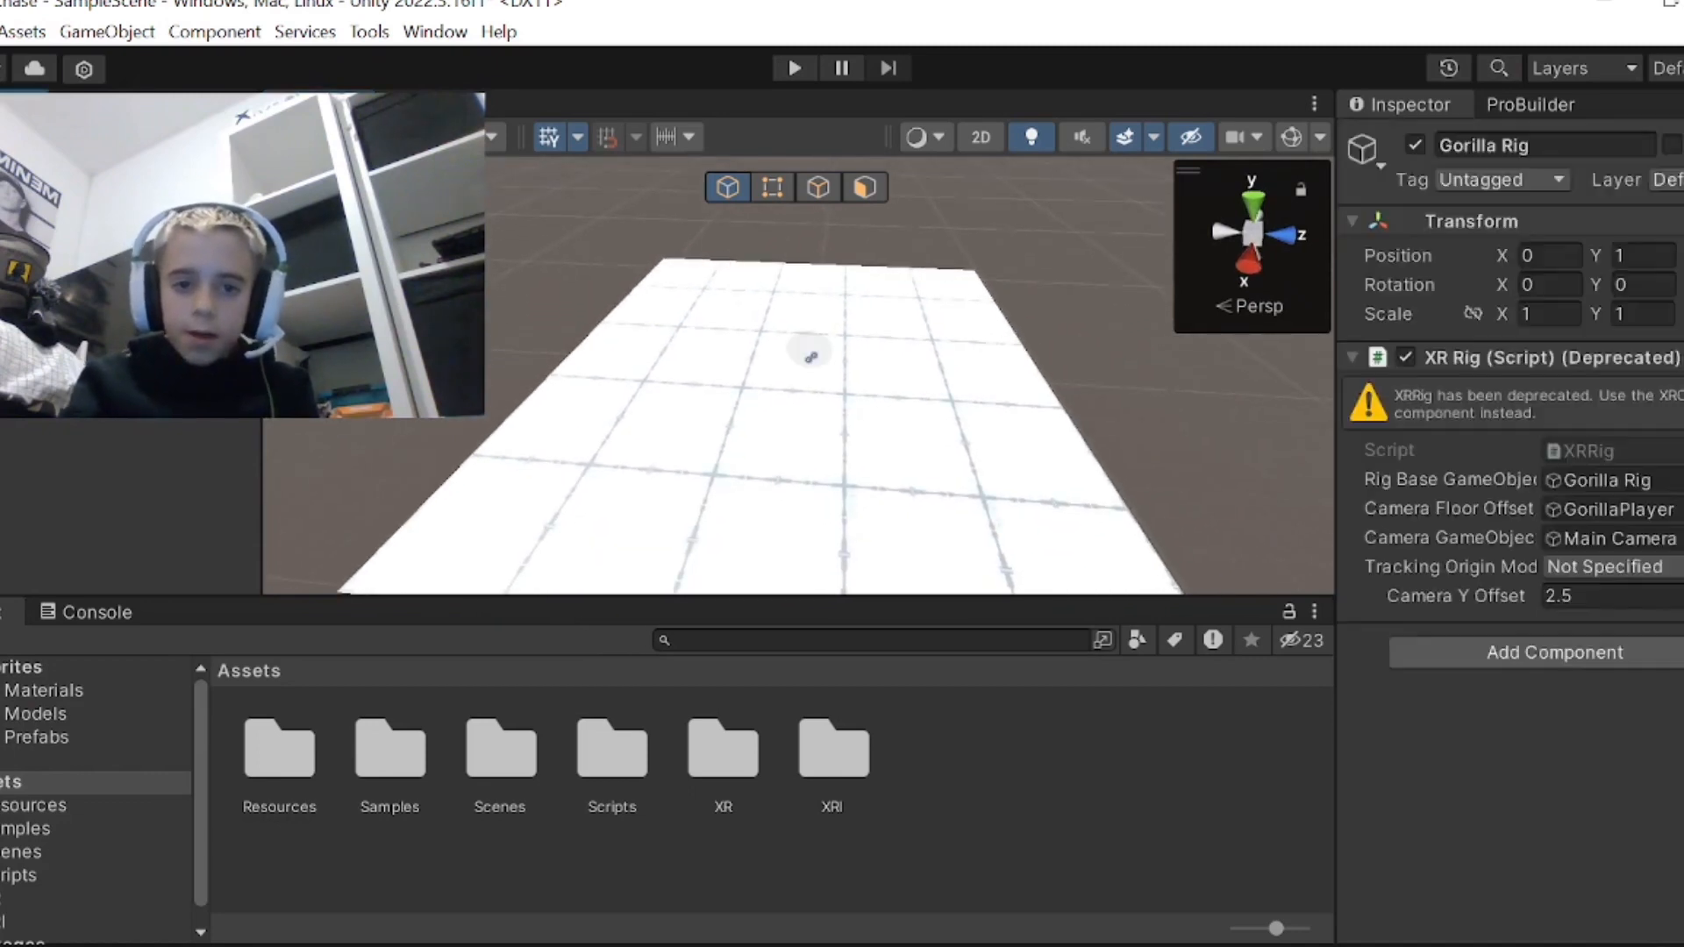
pyautogui.click(979, 796)
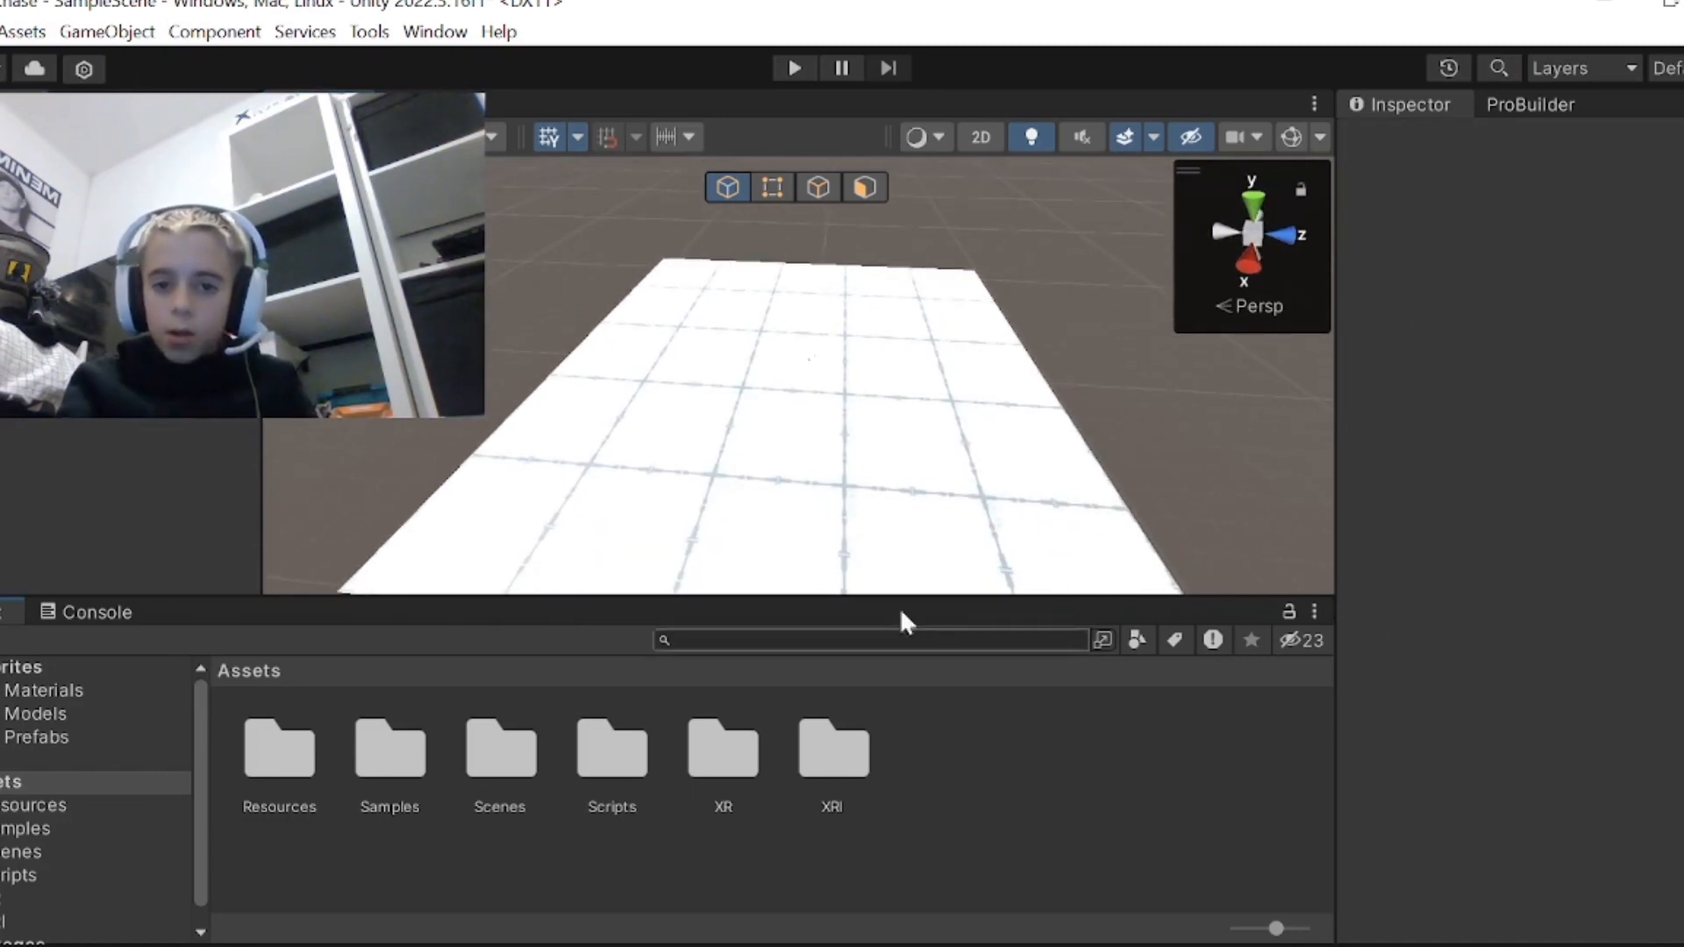
pyautogui.press('w')
pyautogui.moveTo(689, 351)
pyautogui.mouseDown(button='right')
pyautogui.moveTo(624, 379)
pyautogui.moveTo(681, 377)
pyautogui.moveTo(609, 316)
pyautogui.moveTo(530, 331)
pyautogui.moveTo(714, 335)
pyautogui.mouseUp(button='right')
# - Delete the Directional Light to view the scene without it, and undo the deletion
pyautogui.click(97, 186)
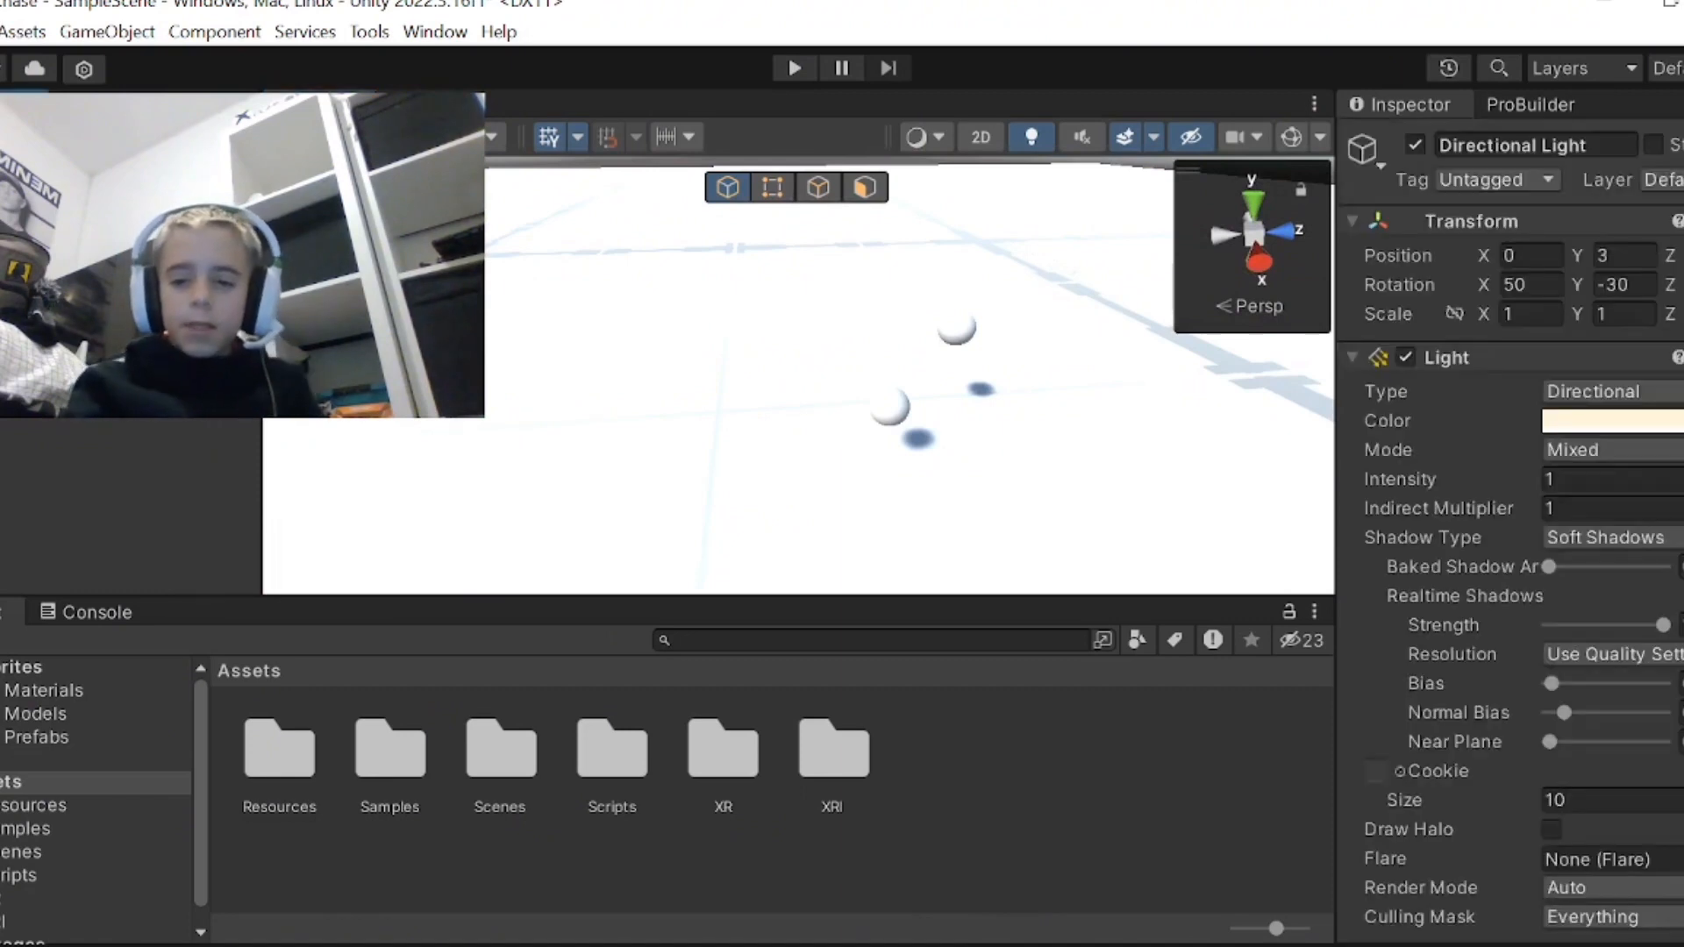
pyautogui.press('Delete')
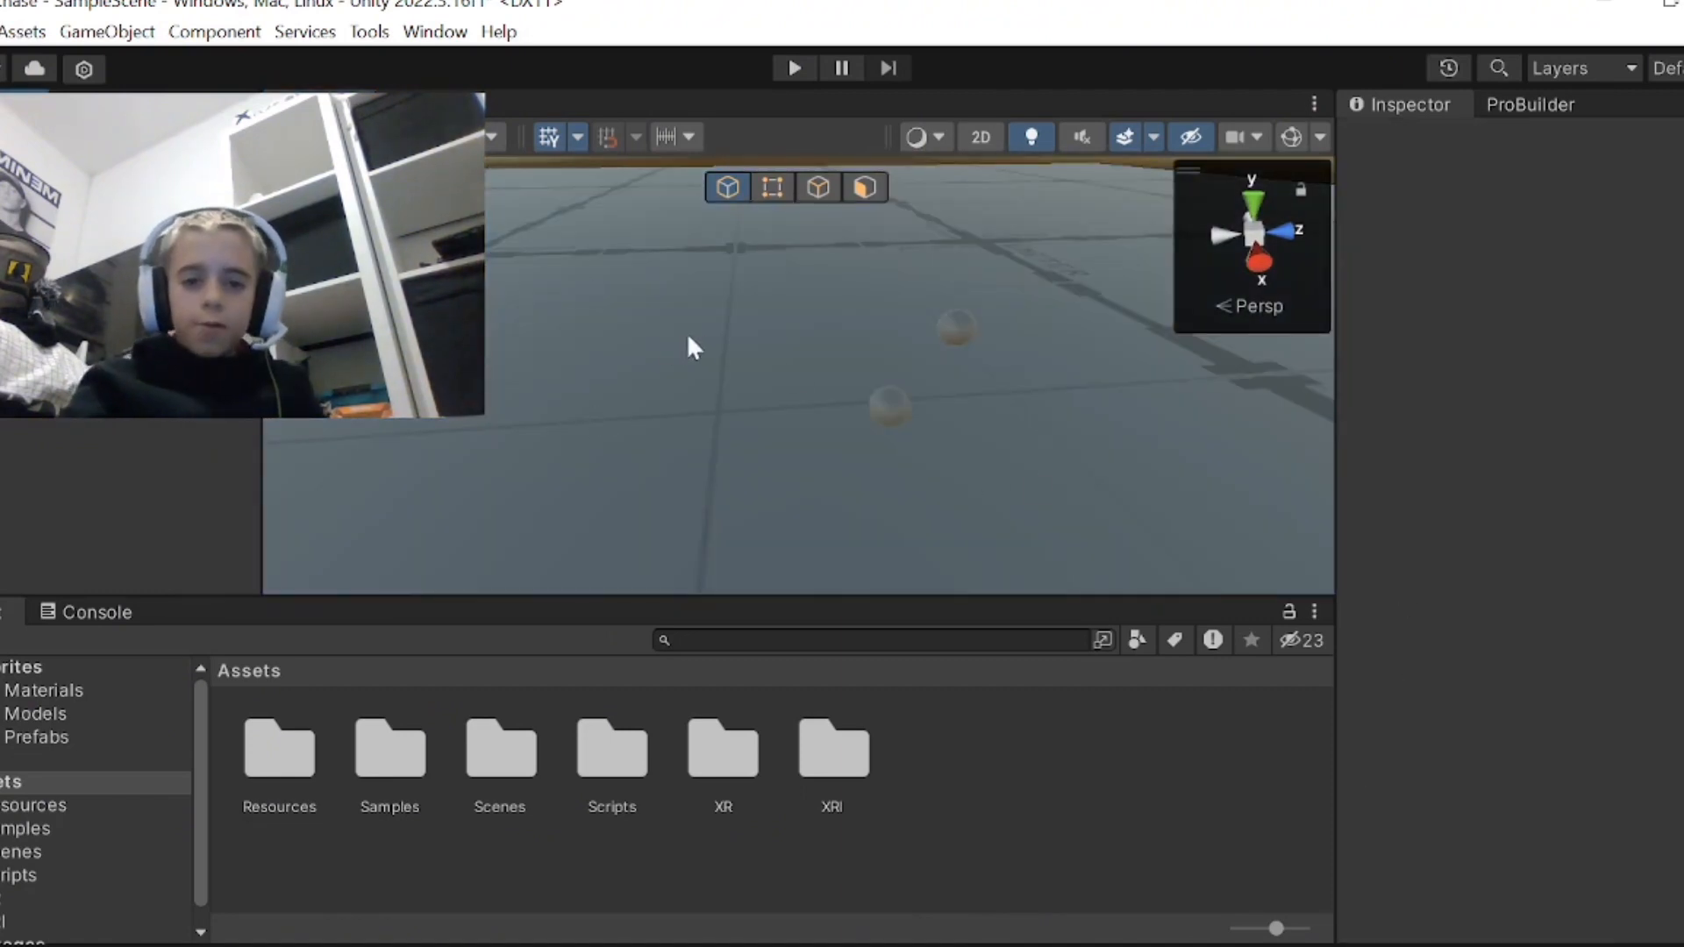
pyautogui.moveTo(688, 345); pyautogui.dragTo(682, 618, button='right')
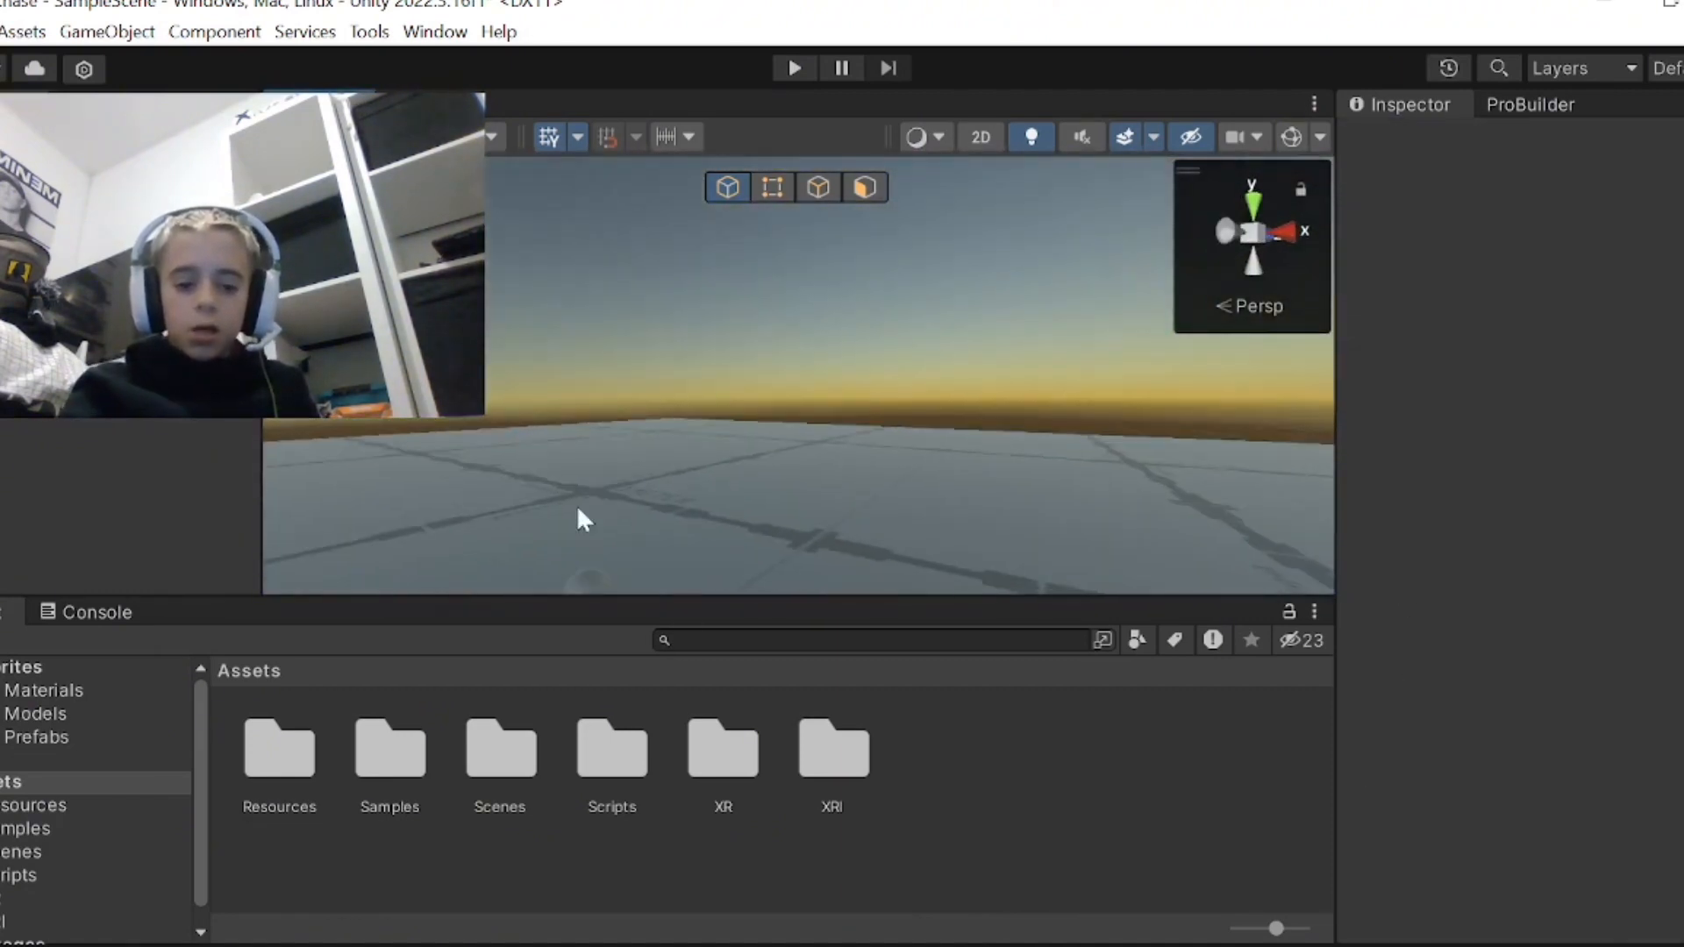
pyautogui.hotkey('ctrl', 'z')
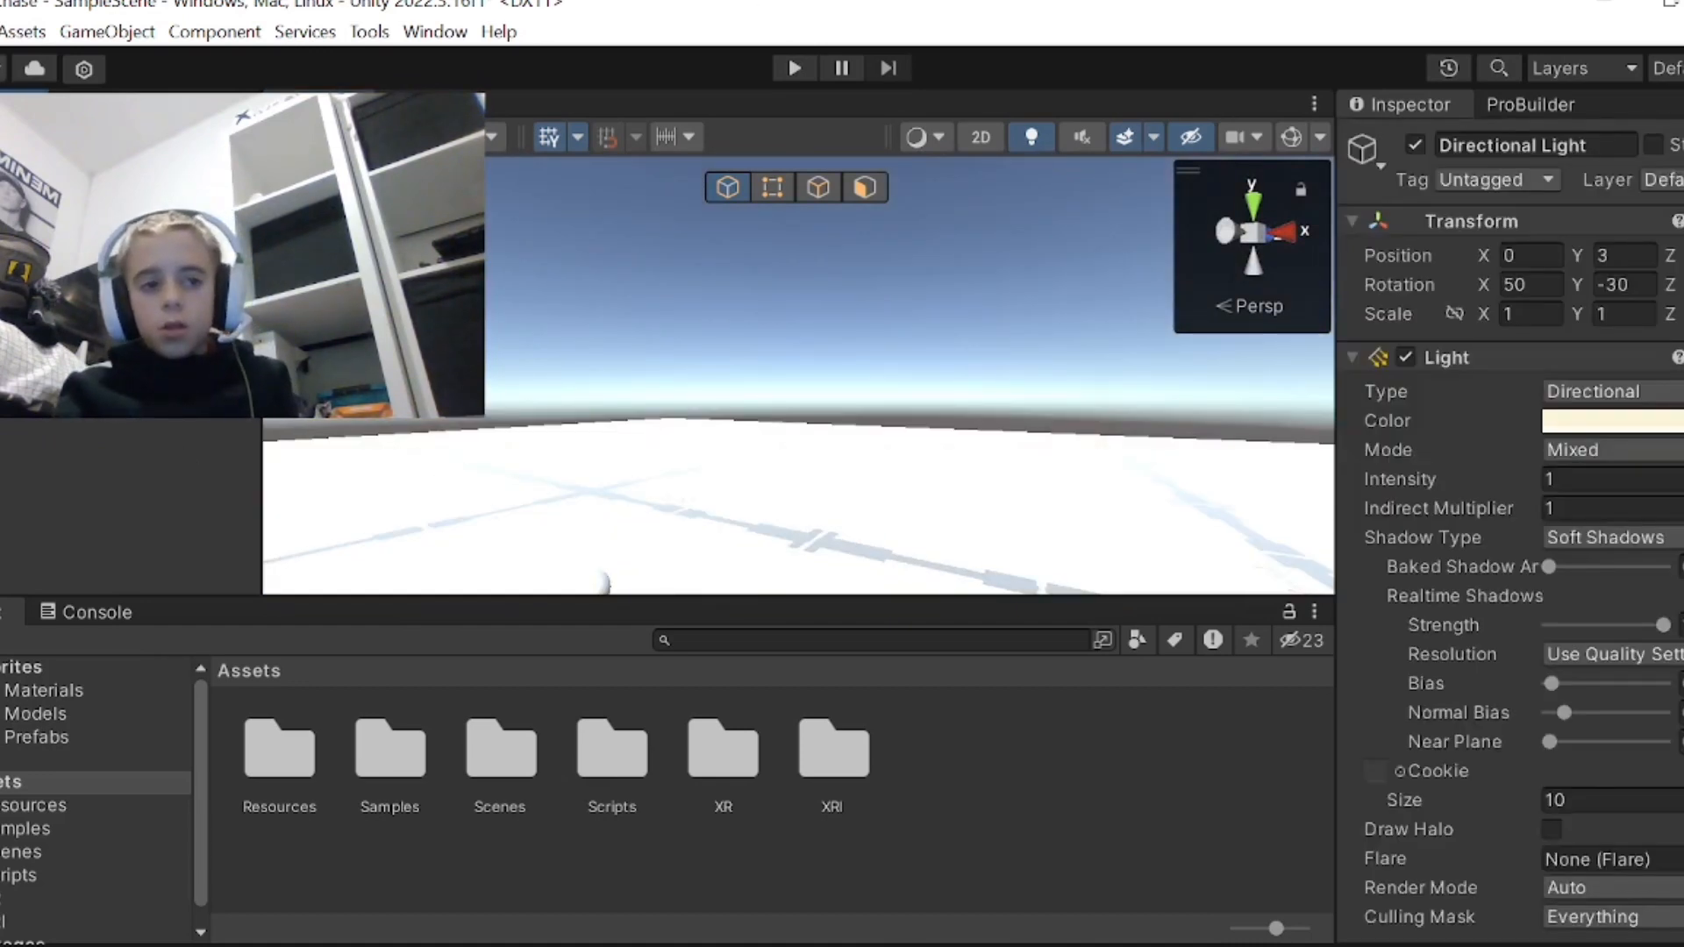
# - Save the scene
pyautogui.click(0, 31)
pyautogui.click(35, 158)
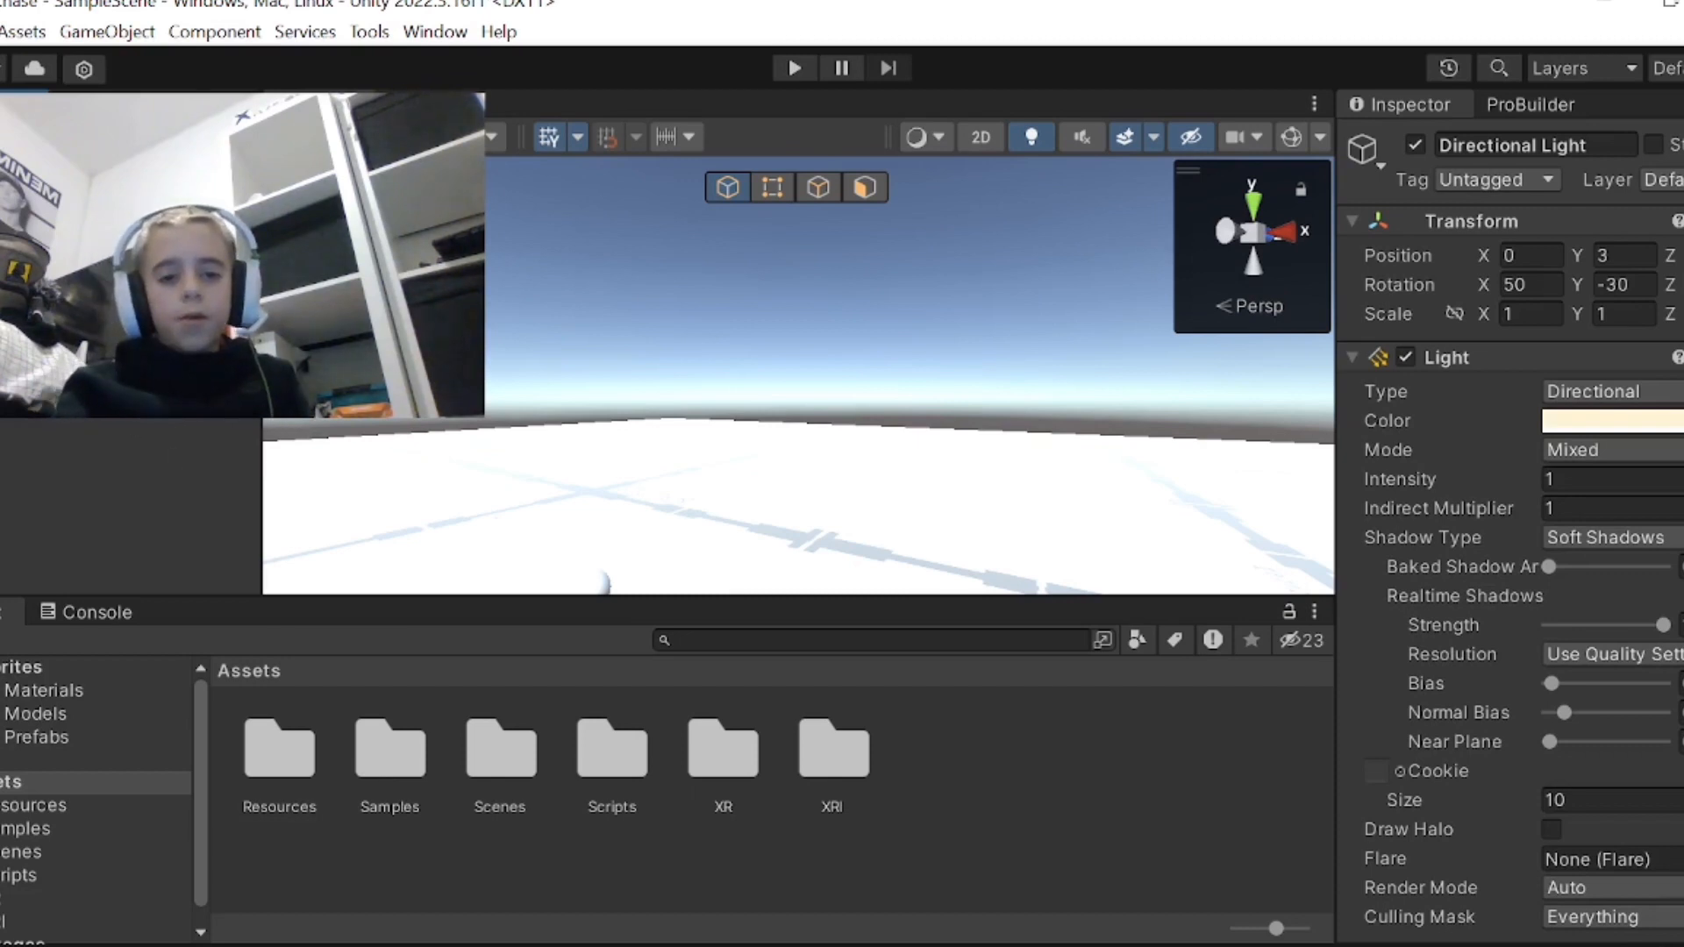
# - Create a new folder named Materials in the project's Assets
pyautogui.rightClick(1080, 779)
pyautogui.moveTo(1127, 42)
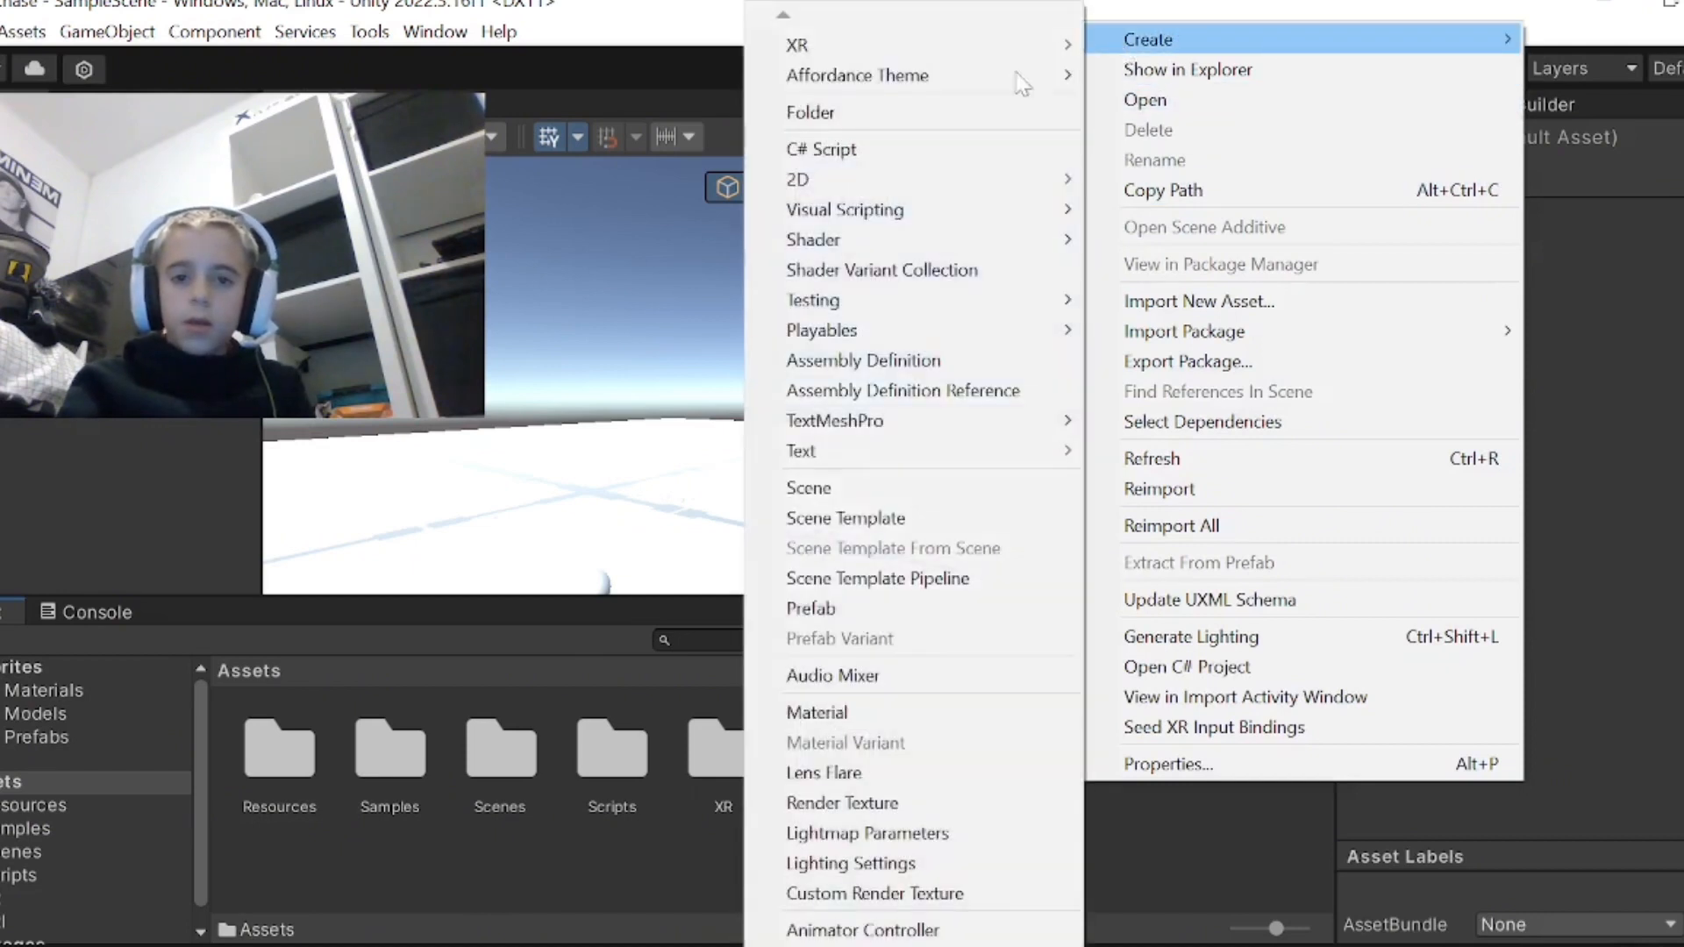
pyautogui.click(815, 123)
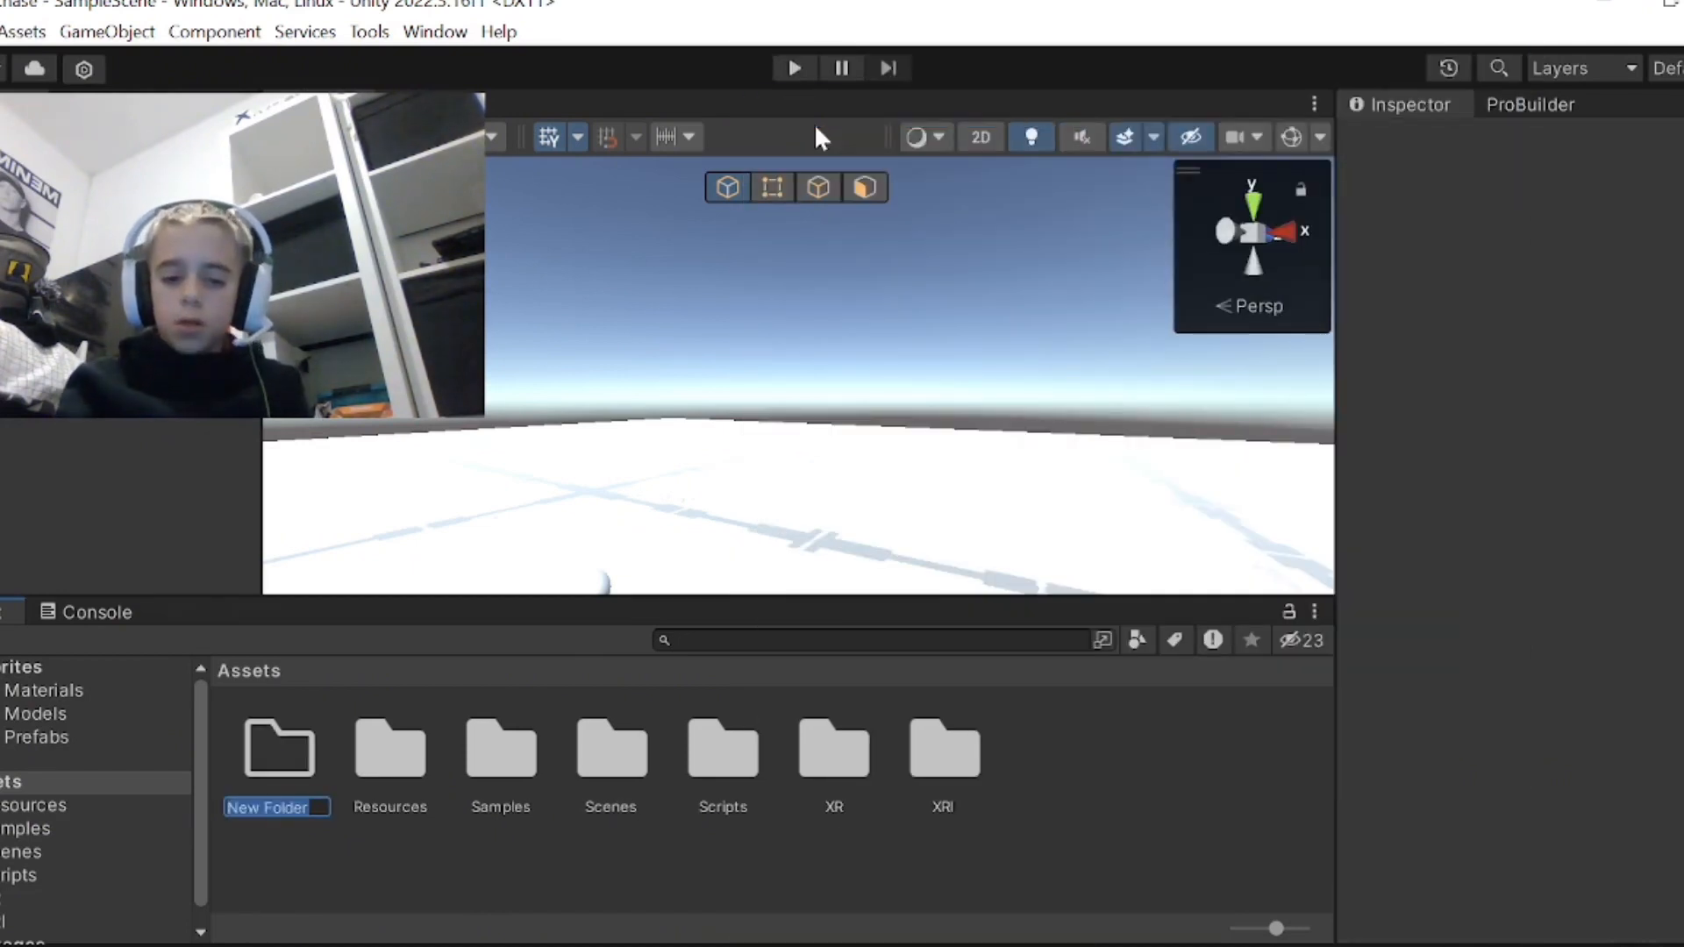
pyautogui.write('Materials')
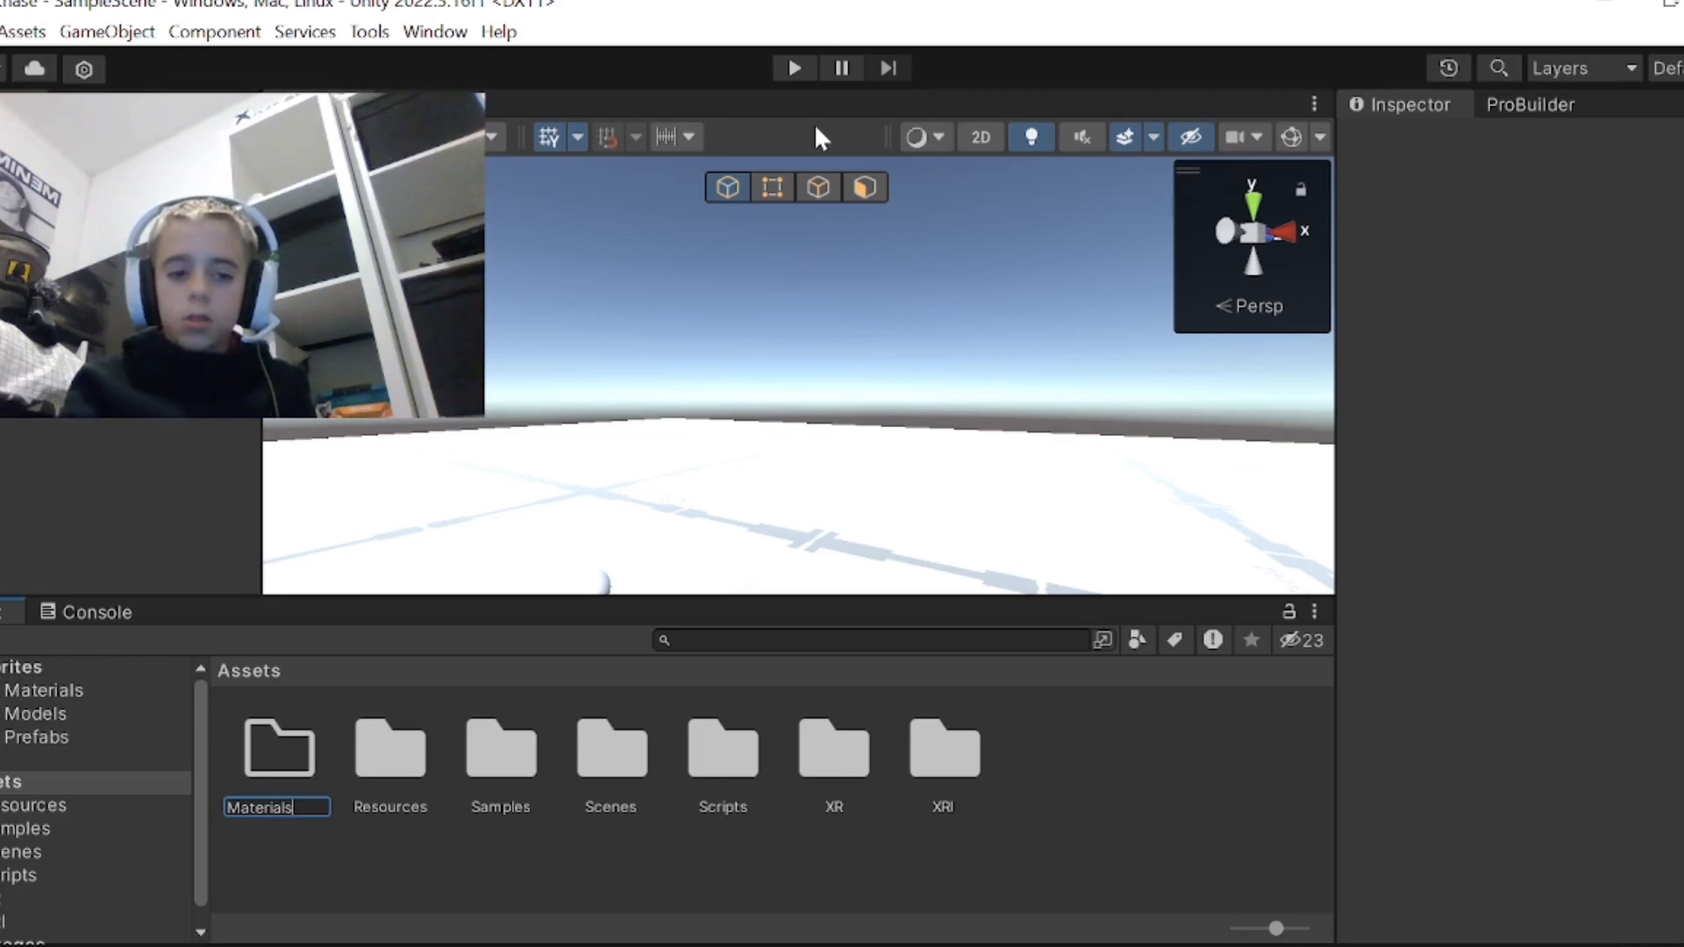
pyautogui.press('Return')
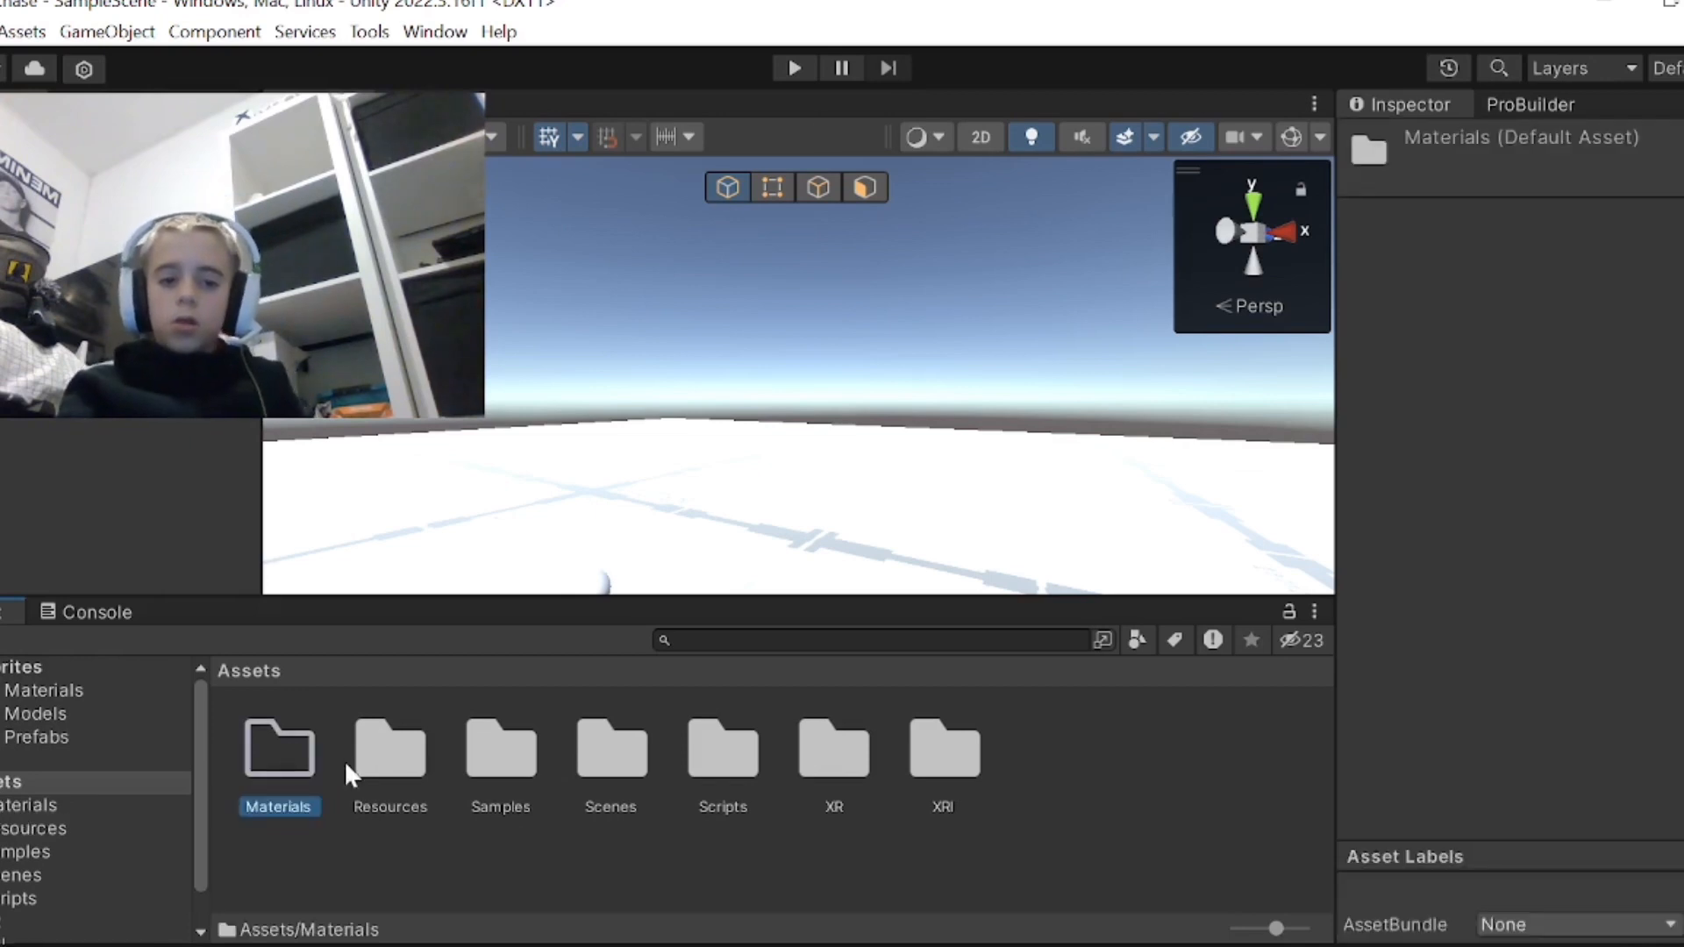
# - Create a material named Black inside the Materials folder
pyautogui.doubleClick(302, 748)
pyautogui.rightClick(421, 745)
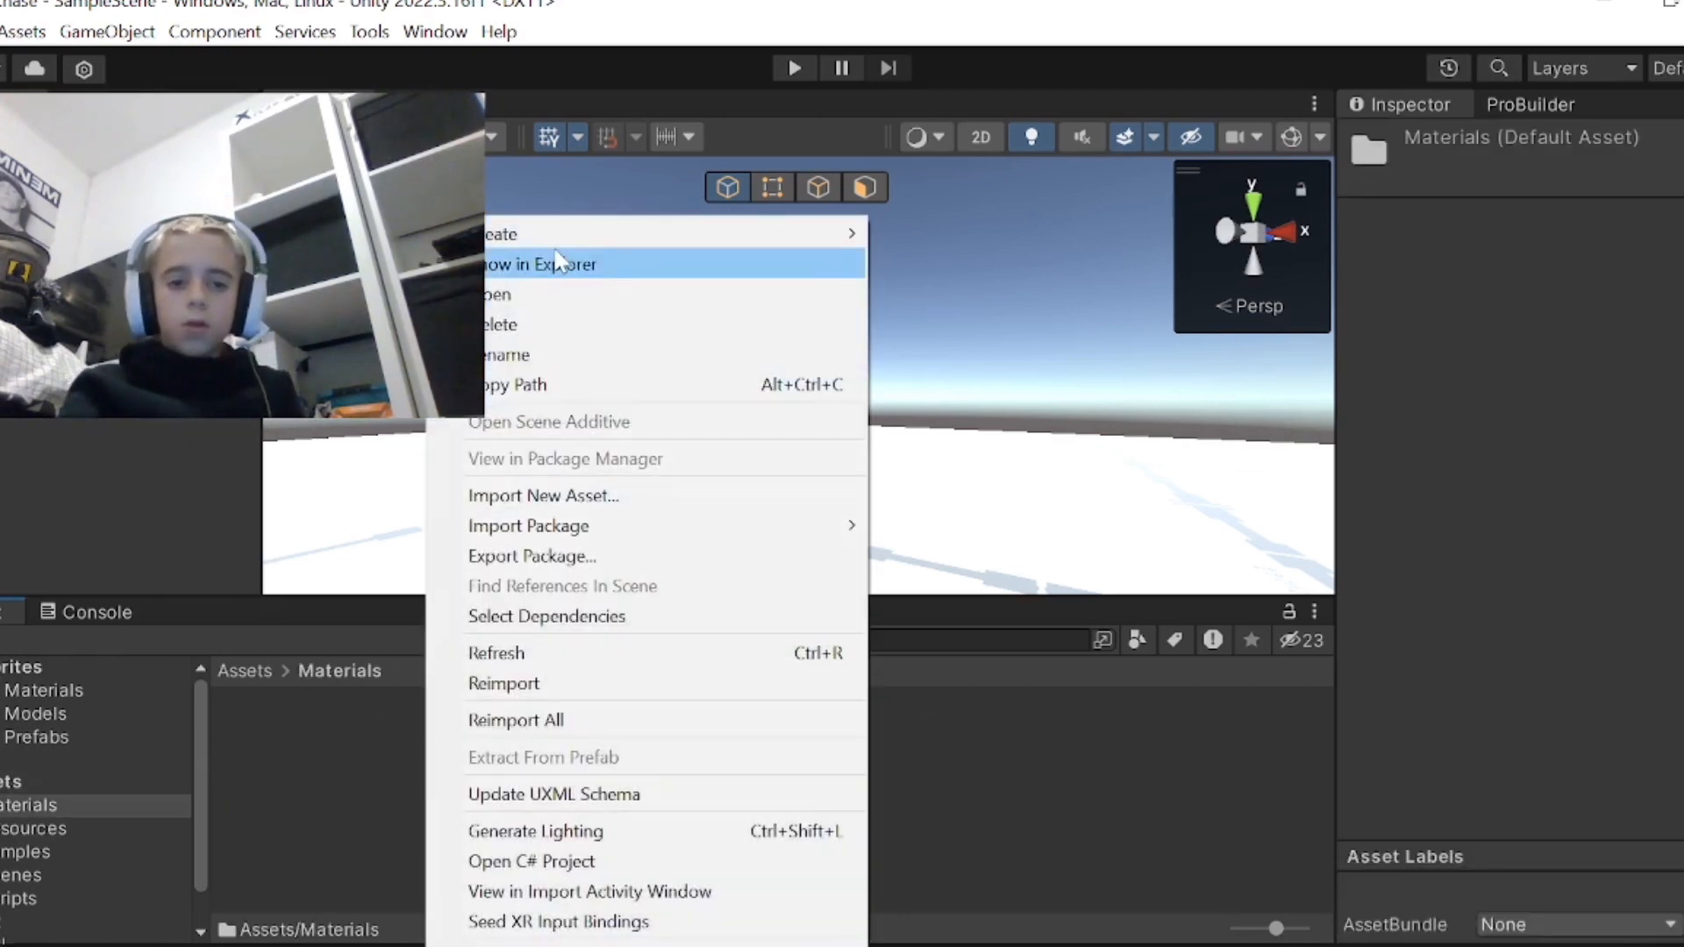
pyautogui.moveTo(745, 248)
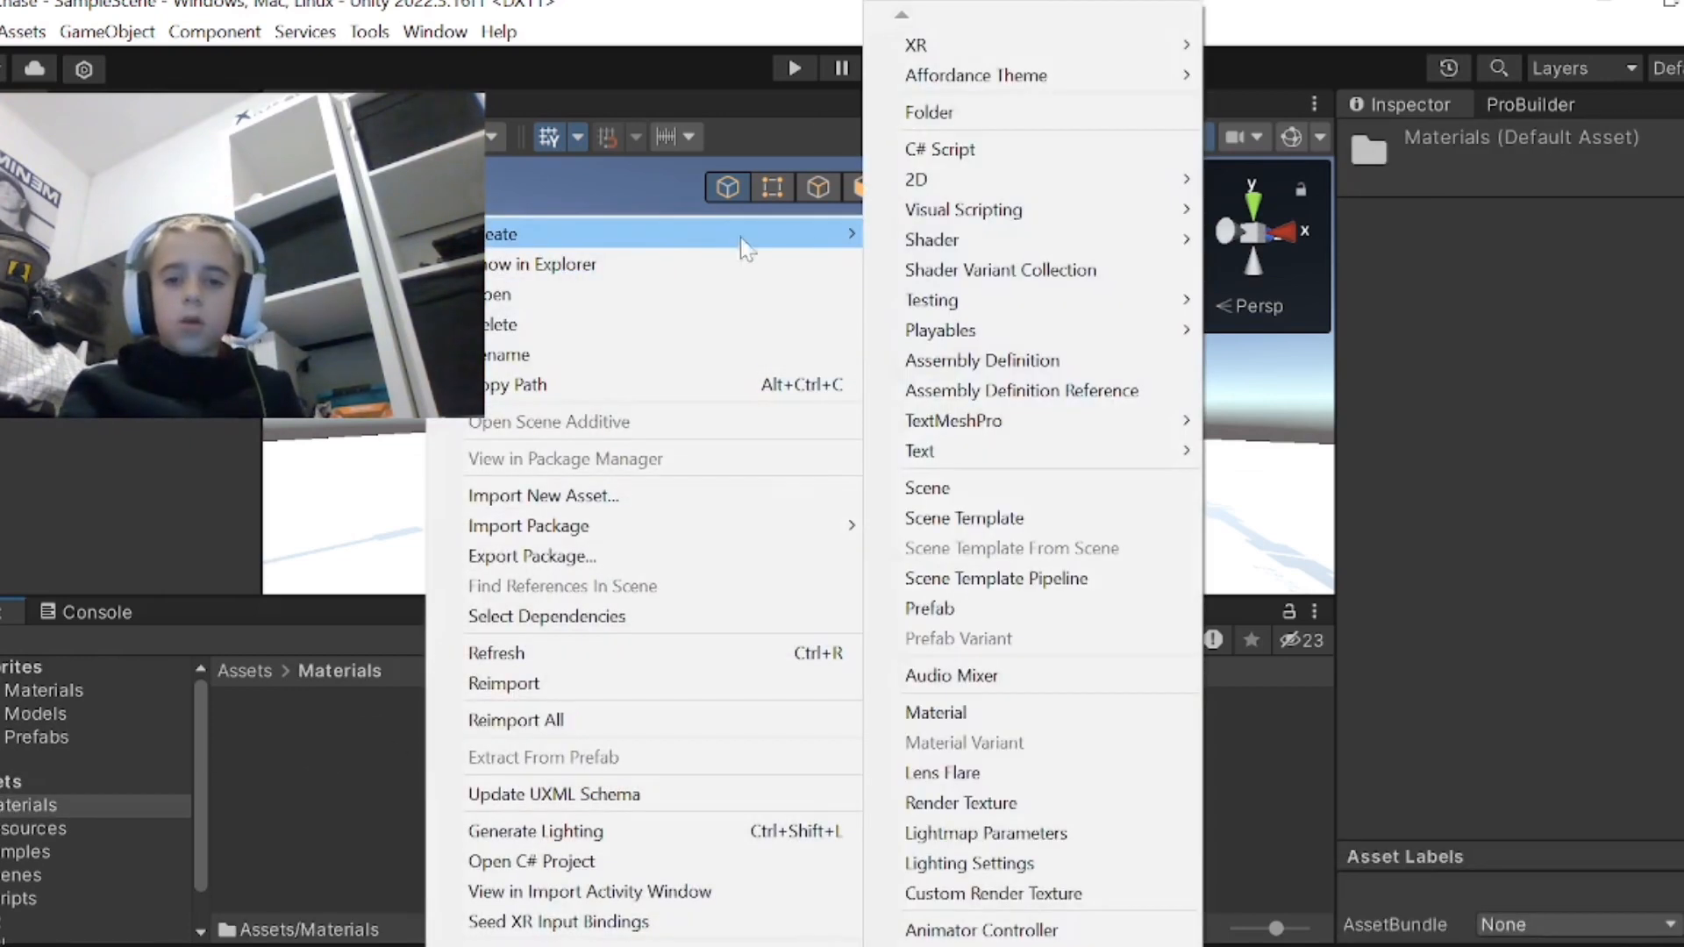
pyautogui.click(943, 714)
pyautogui.press('BackSpace')
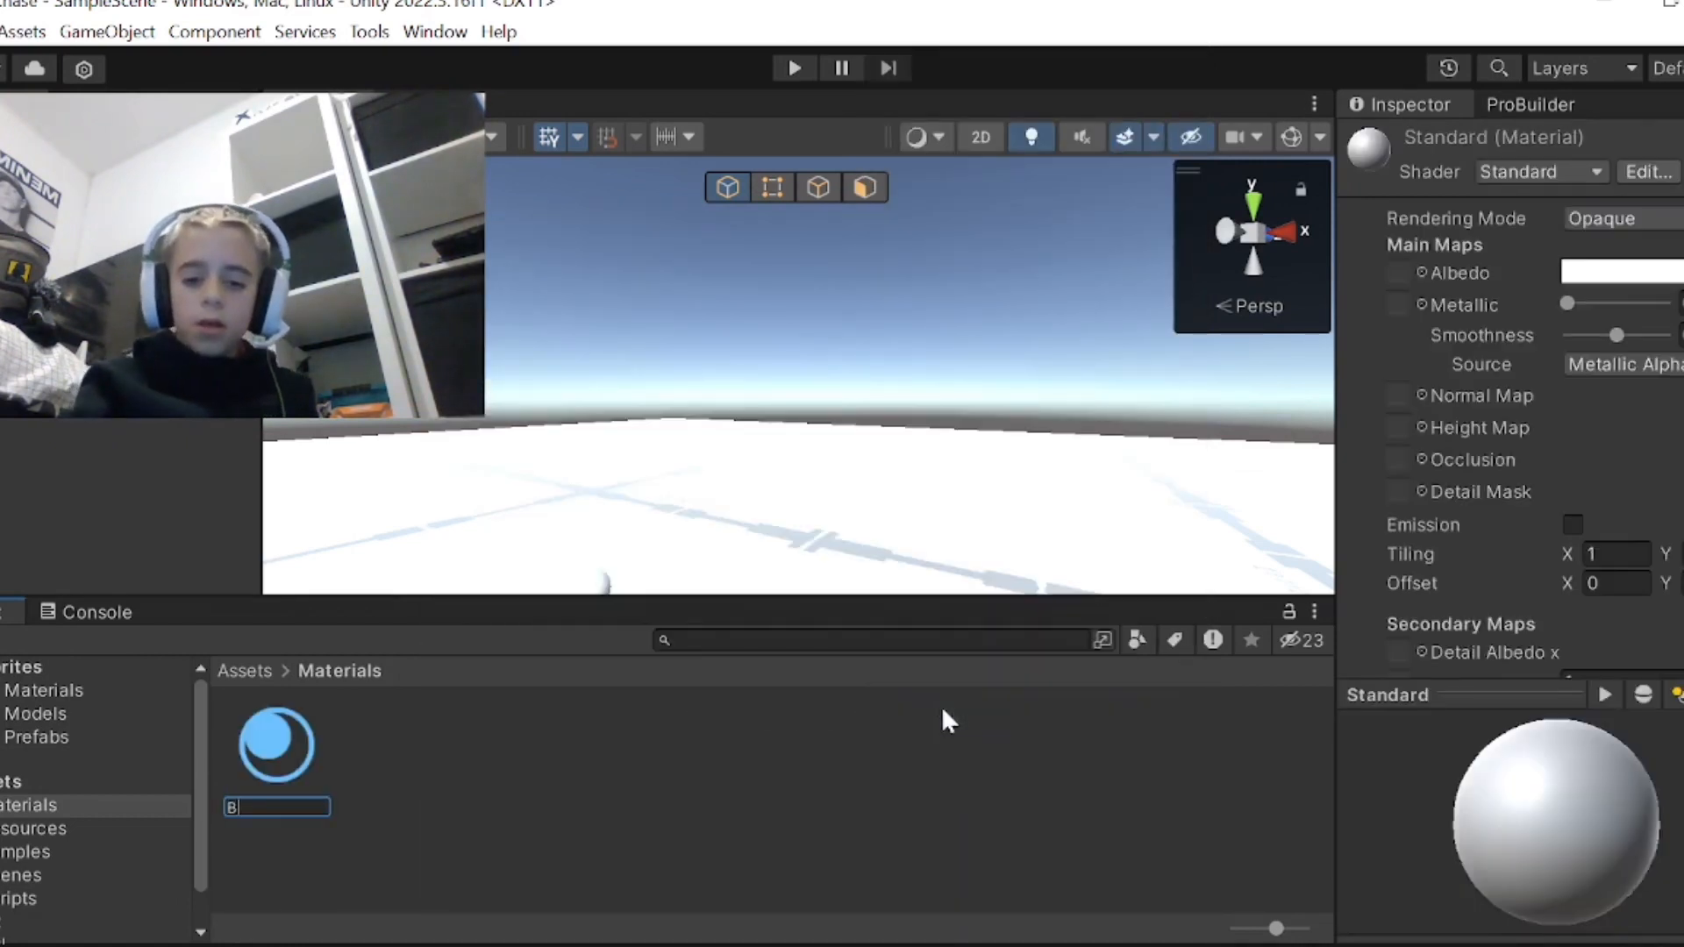
pyautogui.press('Return')
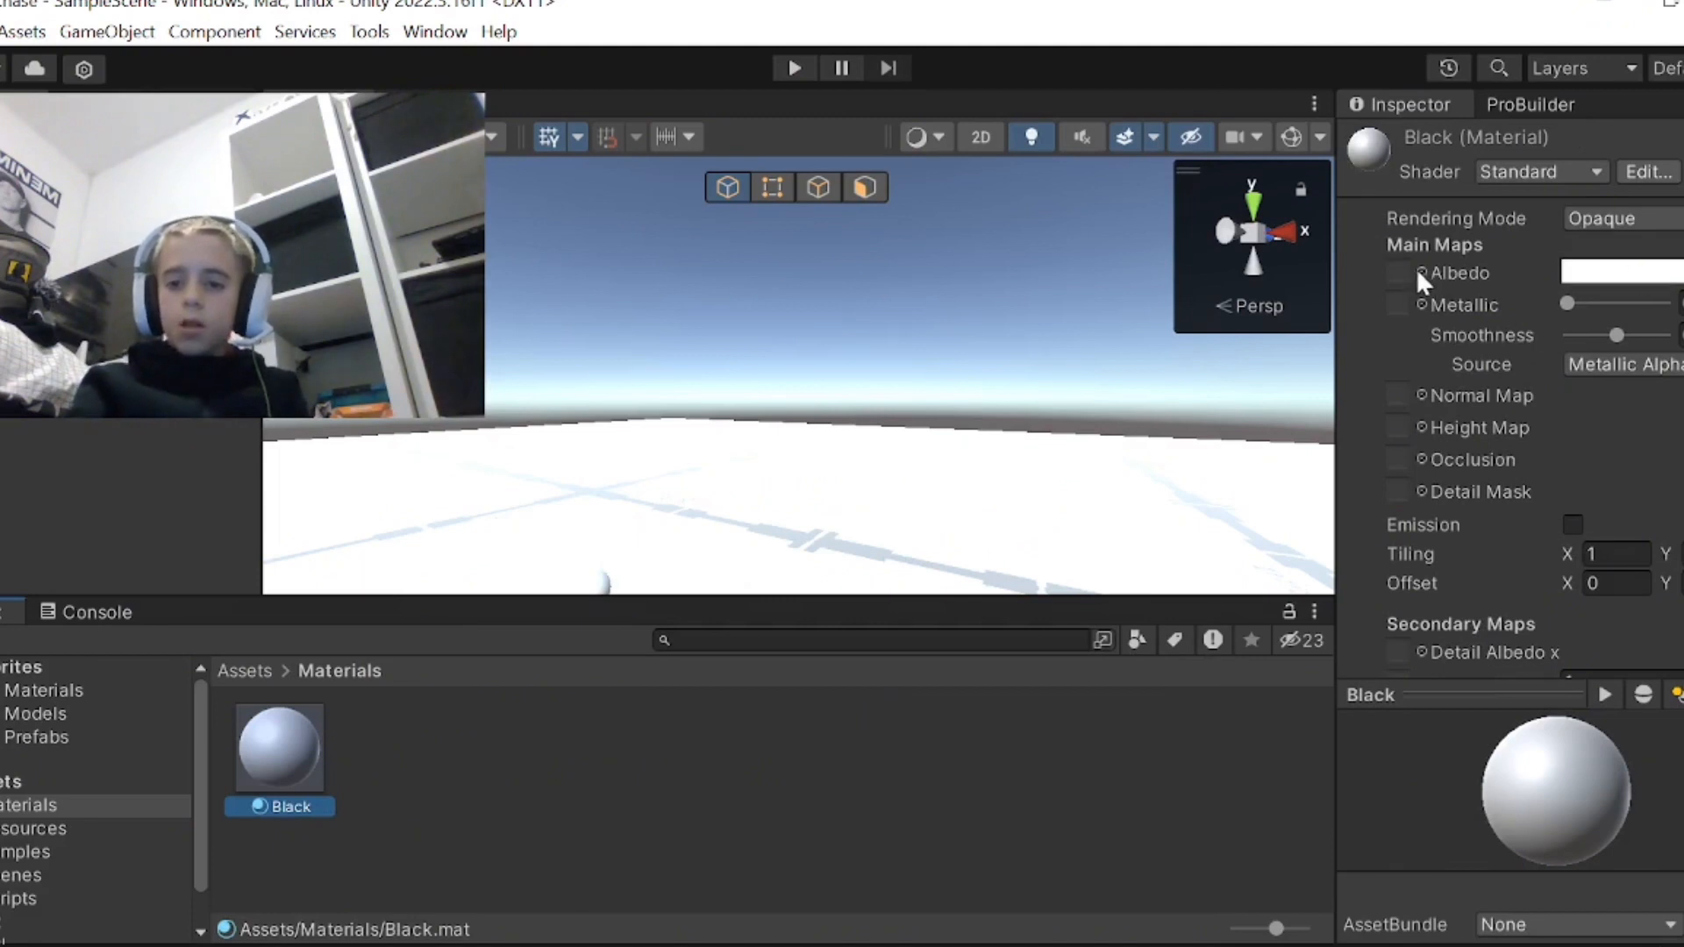
# - Set the Black material's Albedo color to pure black
pyautogui.click(1622, 273)
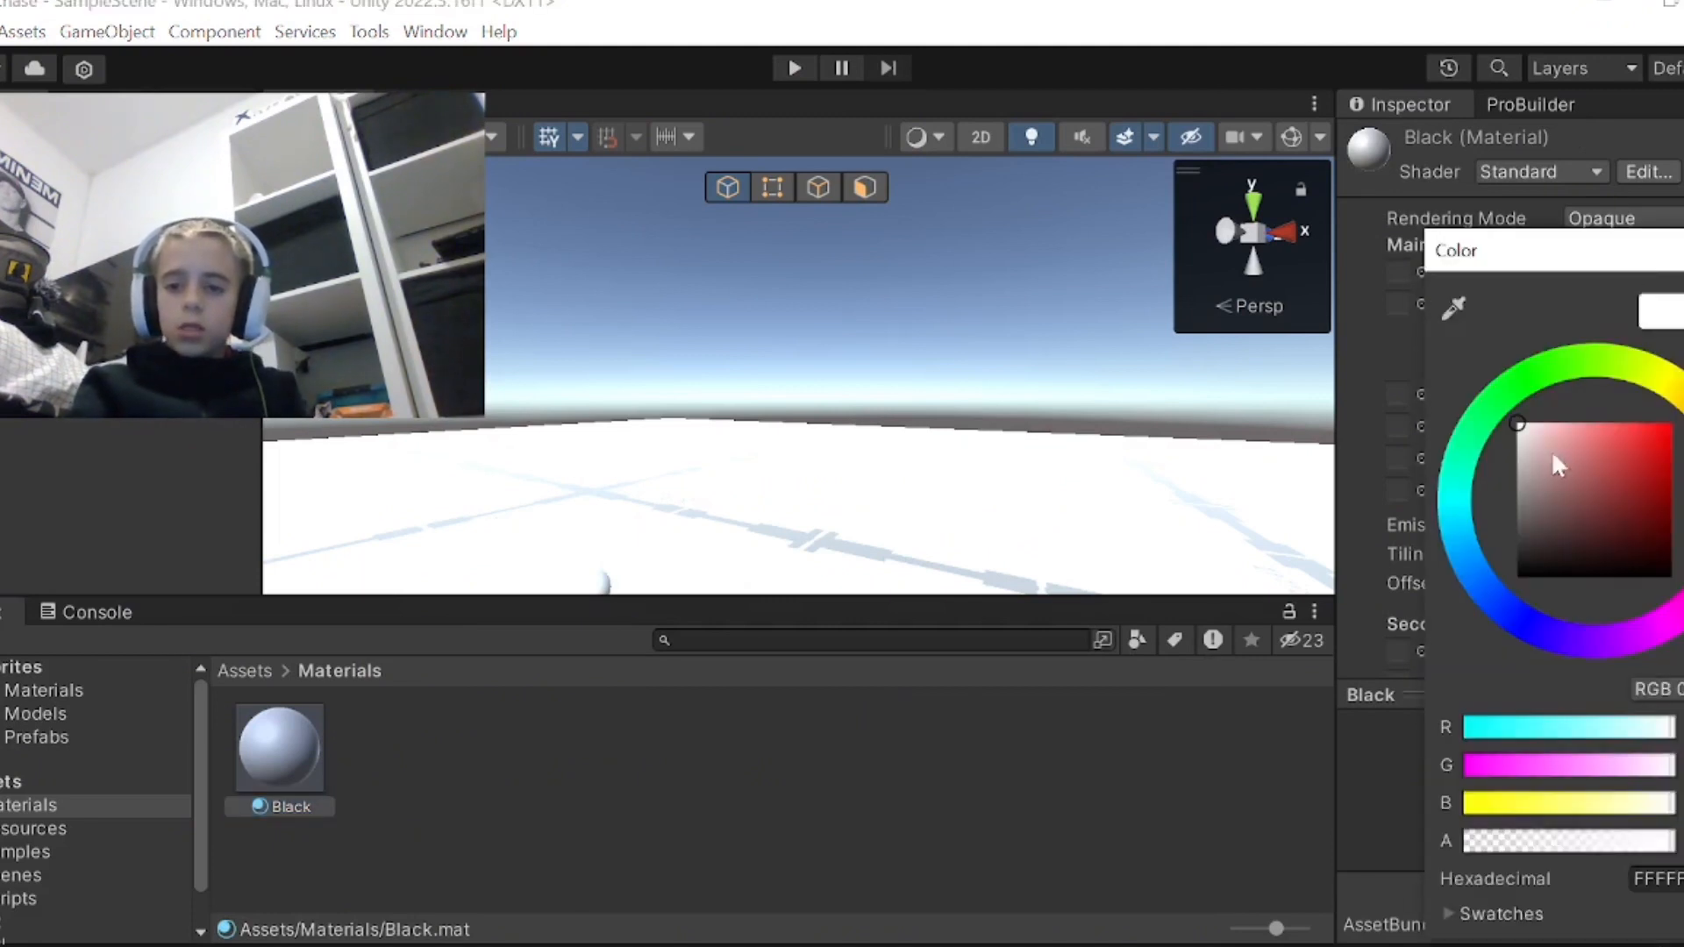
pyautogui.moveTo(1554, 473); pyautogui.dragTo(1507, 659)
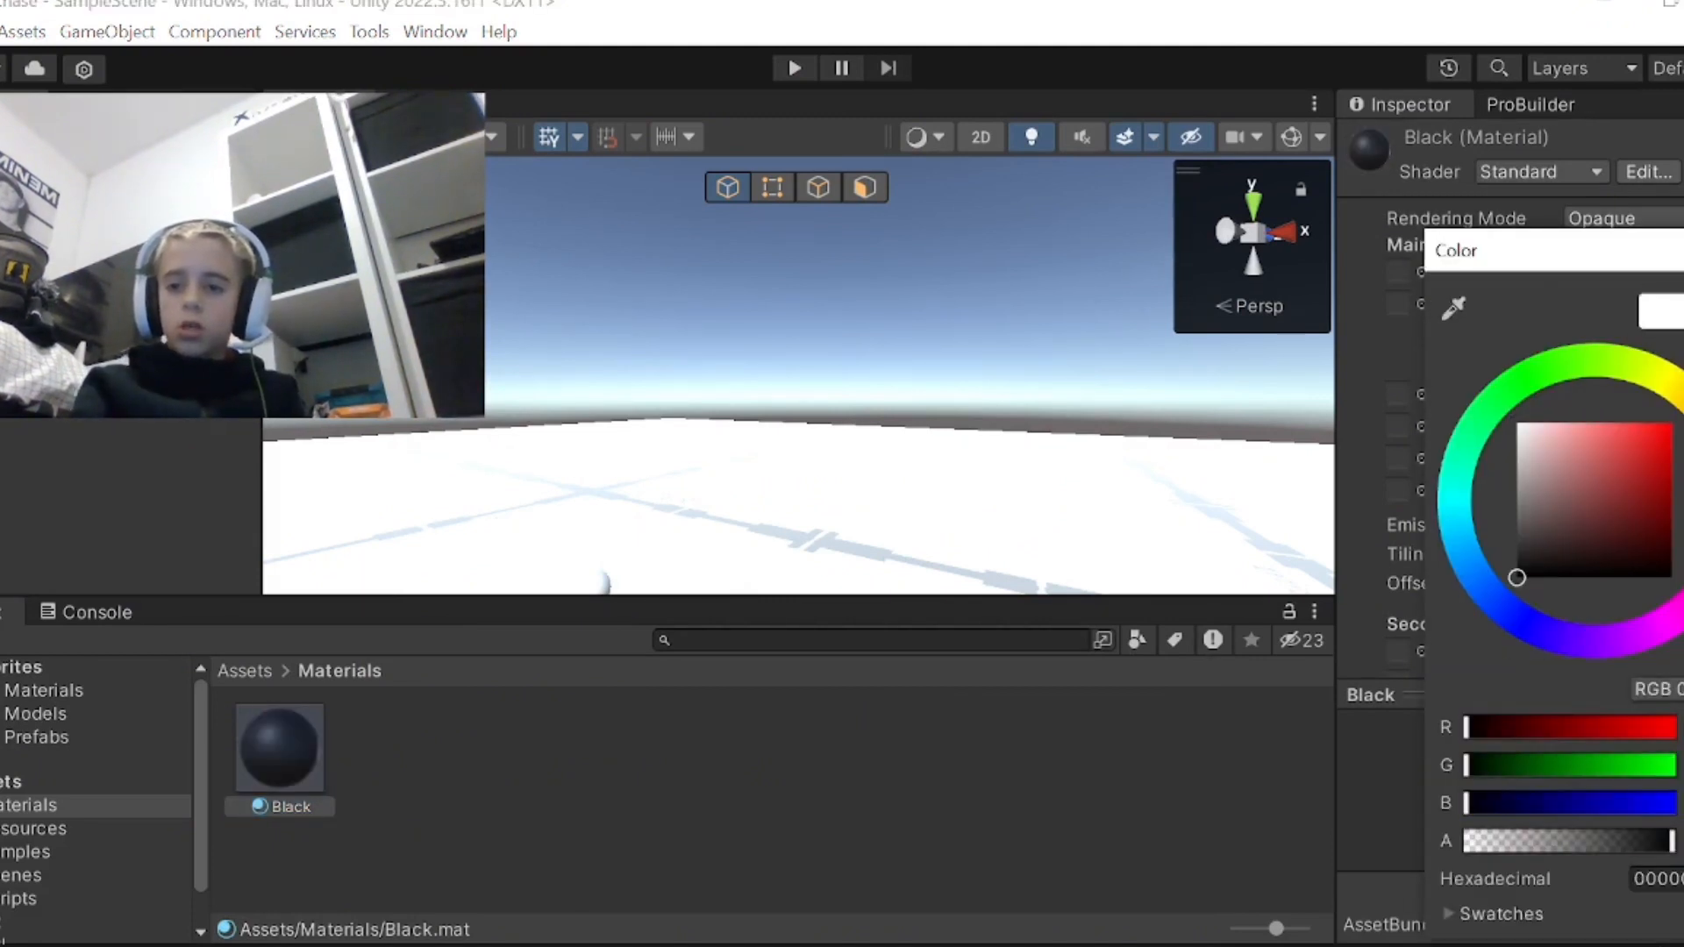
pyautogui.press('Return')
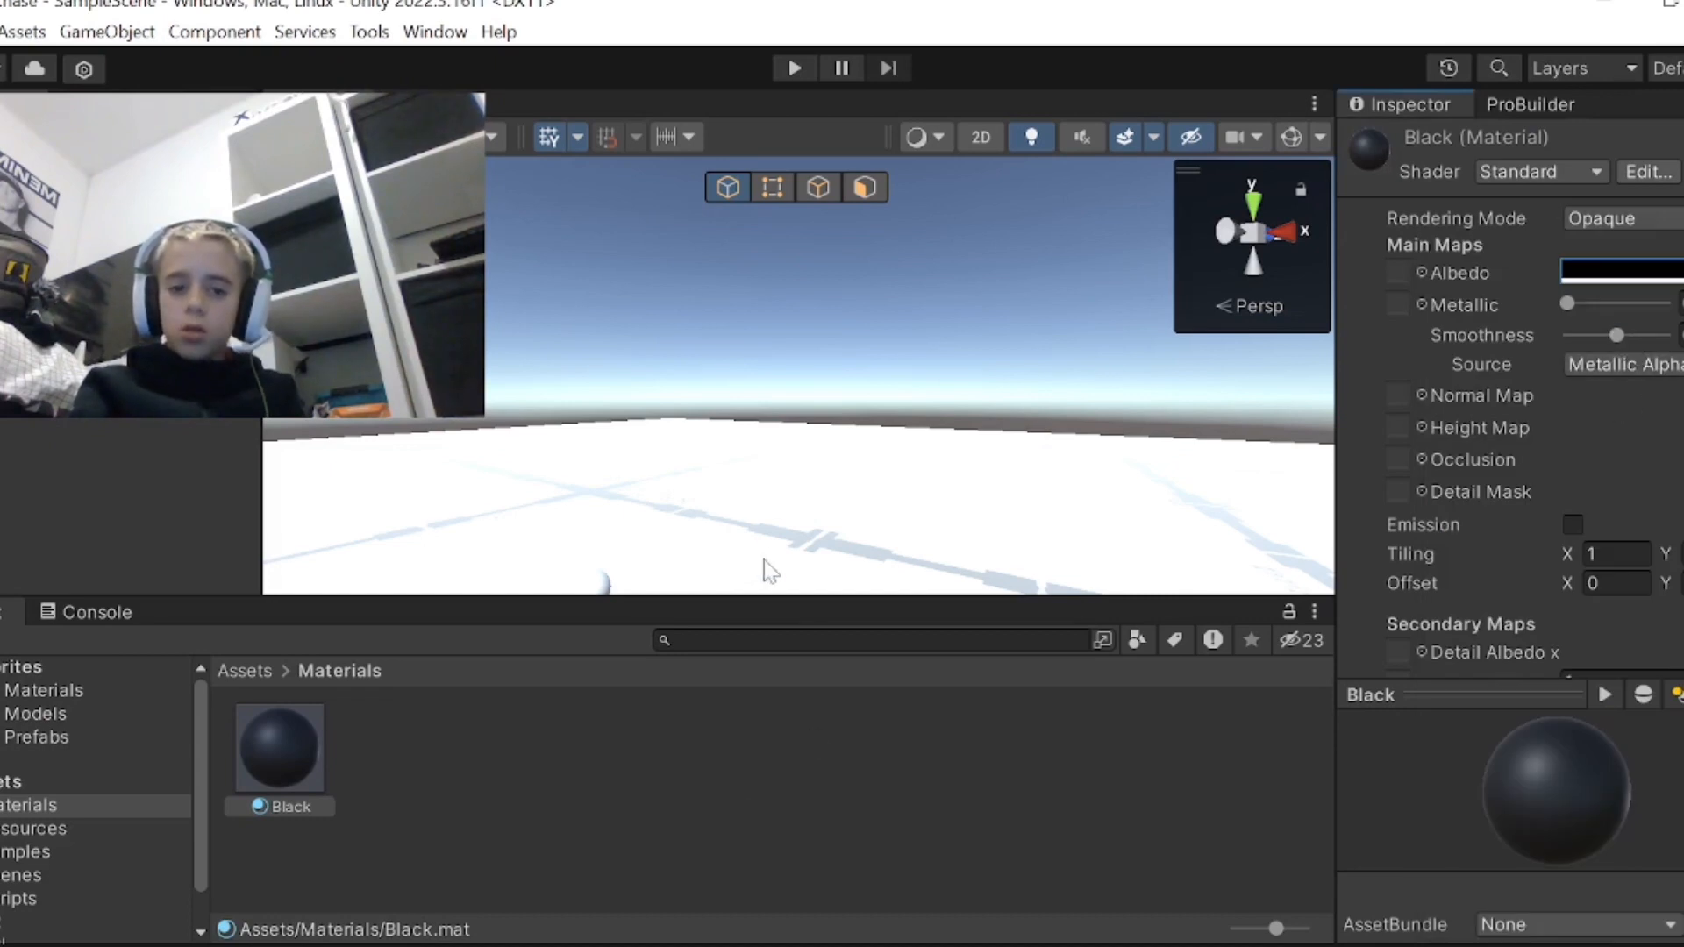
# - Apply the Black material to both hand spheres in the scene
pyautogui.moveTo(765, 570); pyautogui.dragTo(394, 702, button='right')
pyautogui.moveTo(292, 739); pyautogui.dragTo(697, 400)
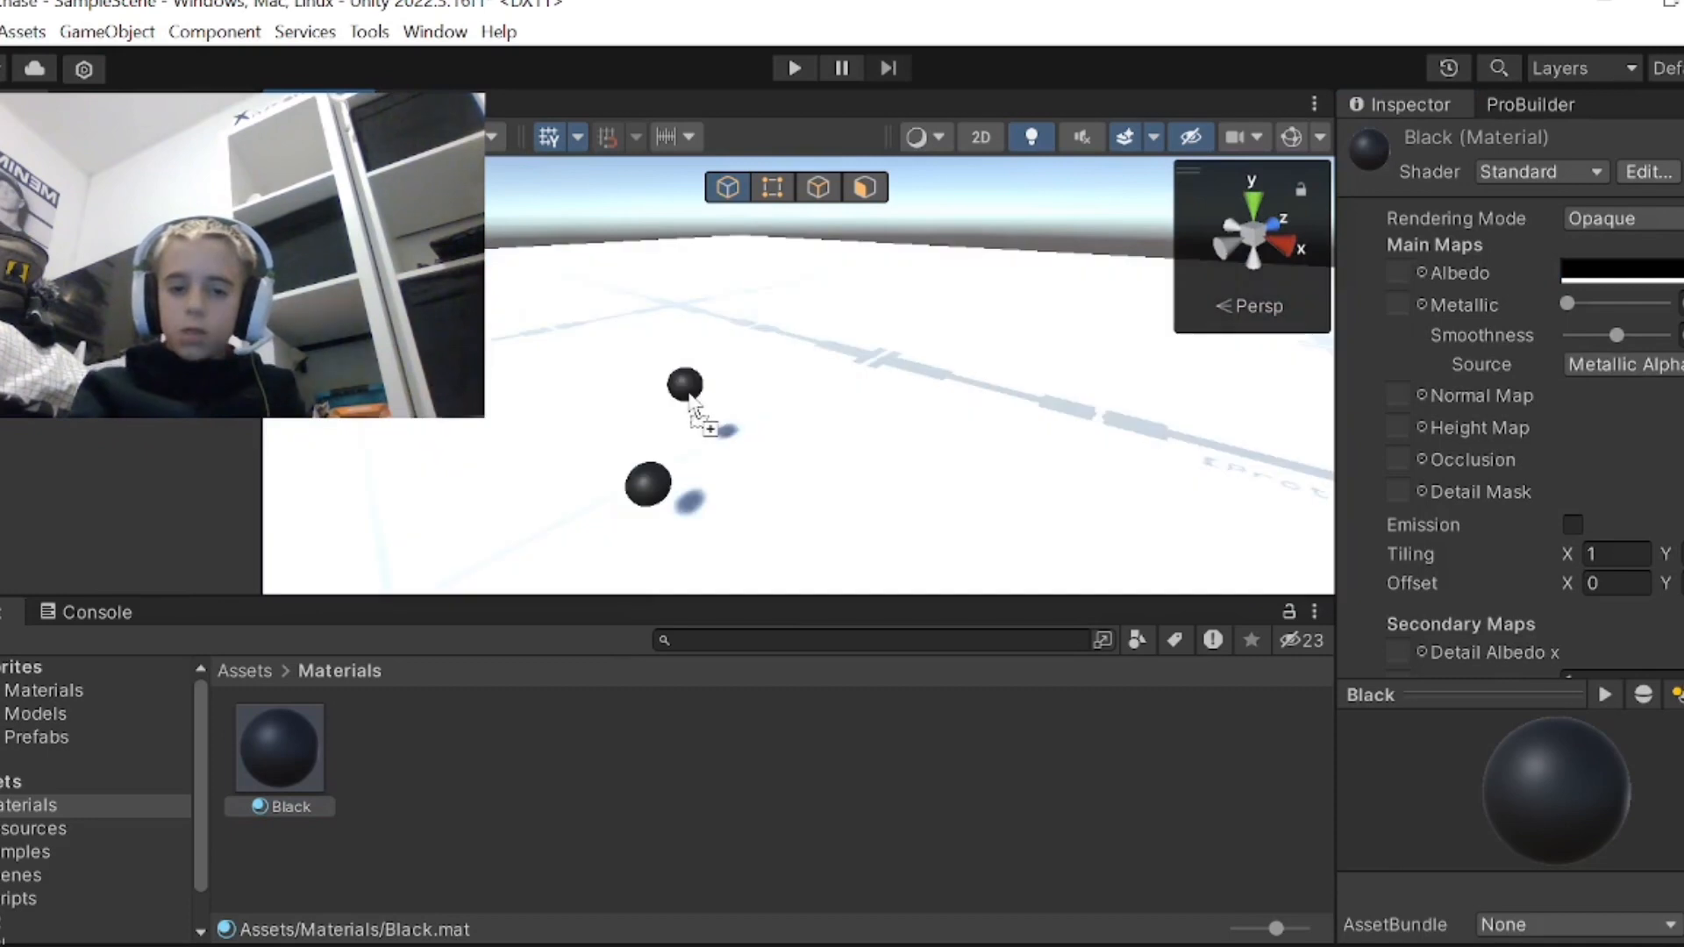
pyautogui.click(651, 743)
# - Scale the four corner vertices of the Map plane slightly inward to bevel its corners
pyautogui.moveTo(666, 360); pyautogui.dragTo(744, 386, button='right')
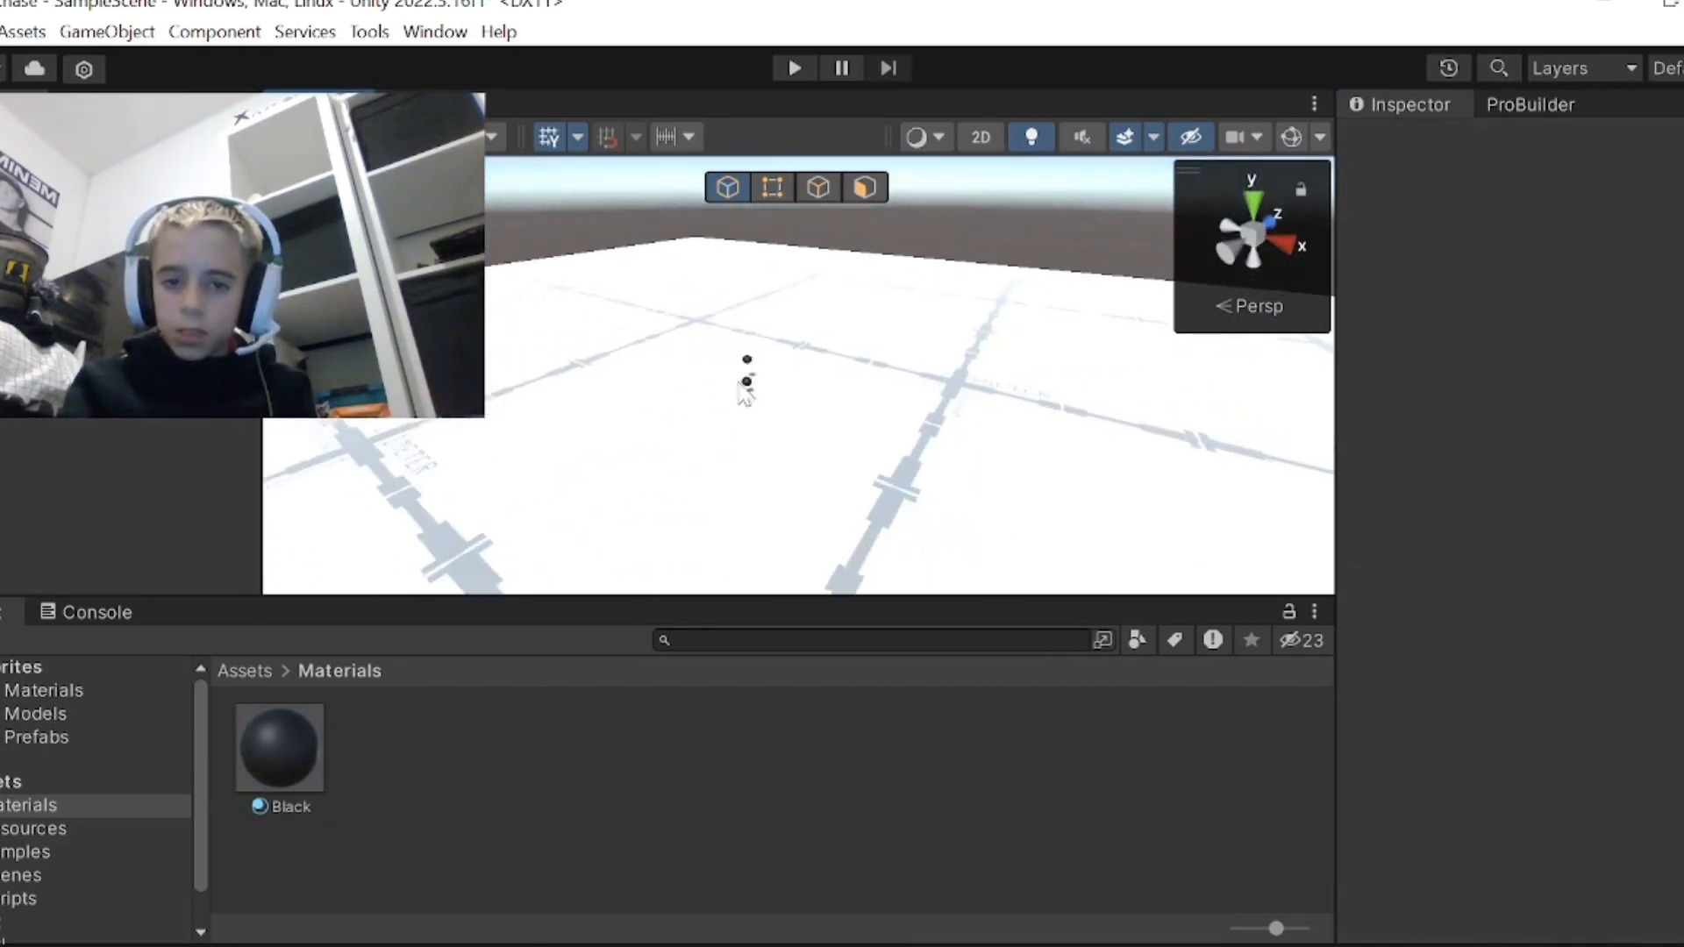
pyautogui.click(761, 493)
pyautogui.moveTo(761, 493); pyautogui.dragTo(888, 602, button='right')
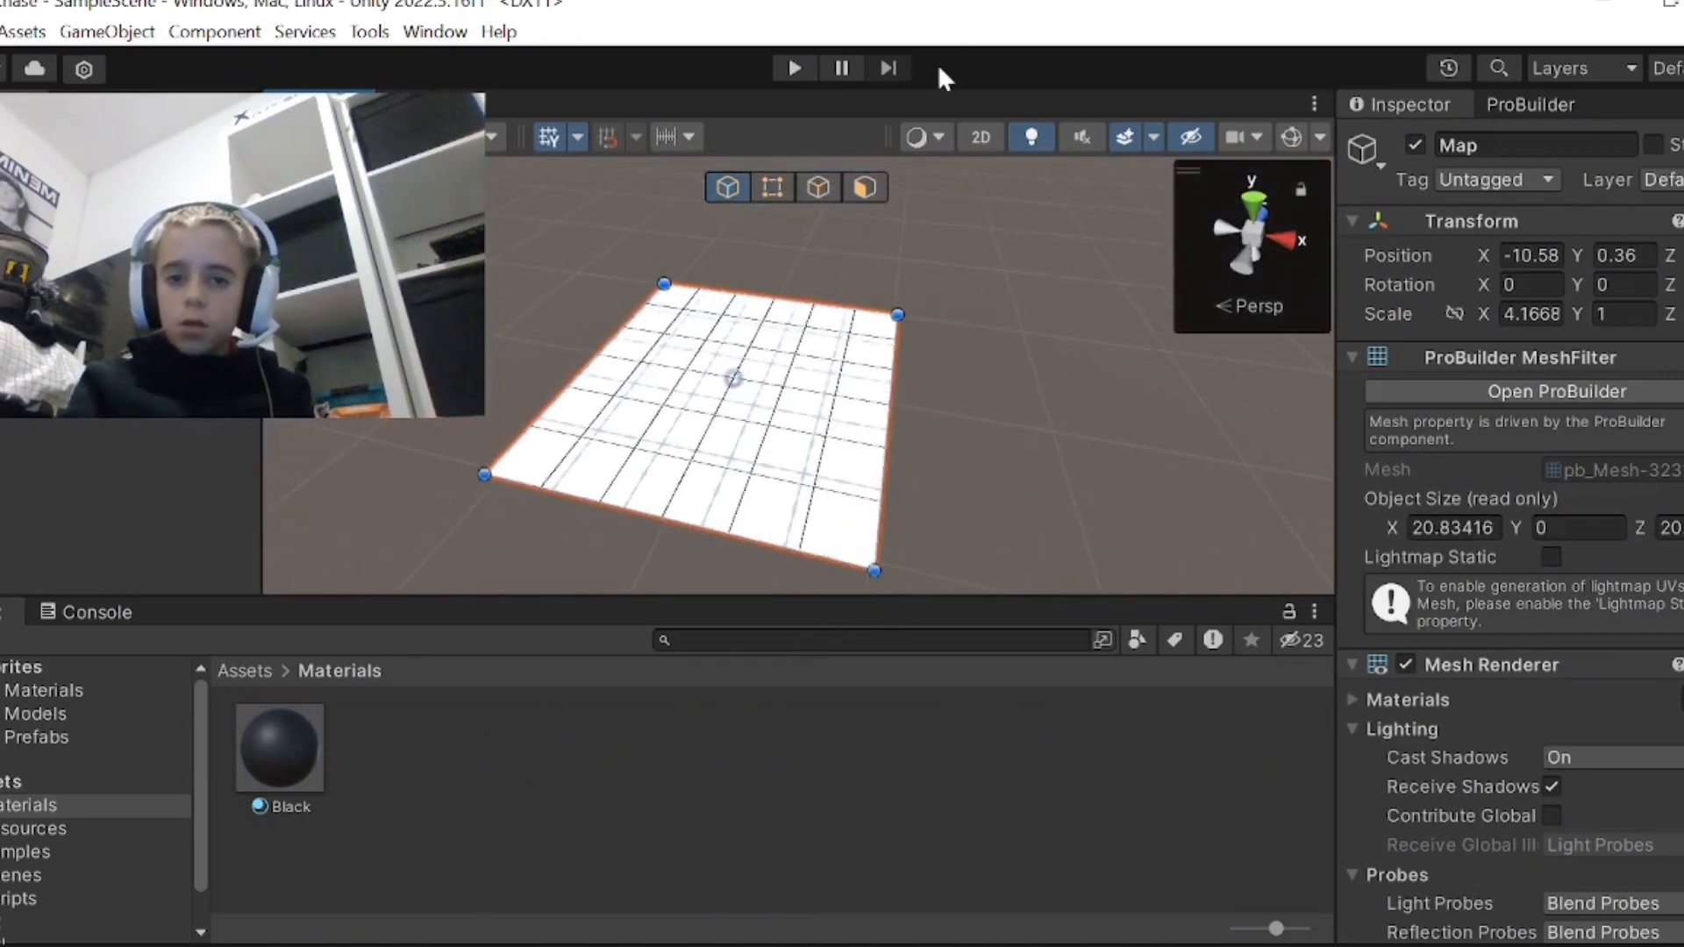
pyautogui.click(770, 190)
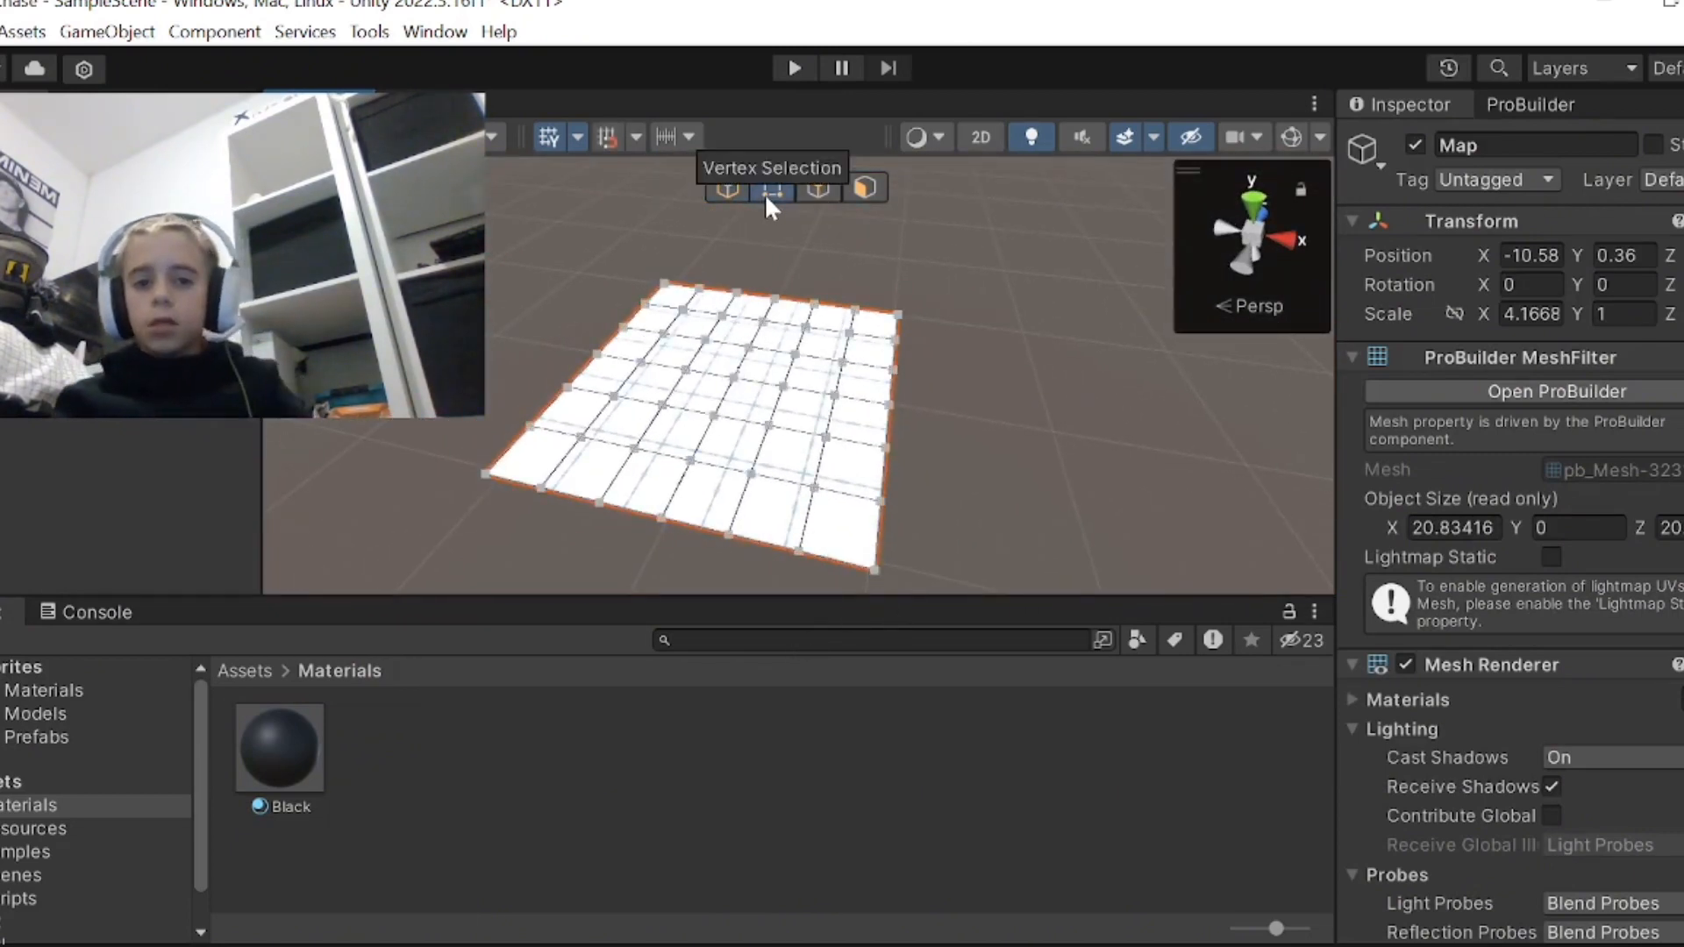
pyautogui.click(664, 285)
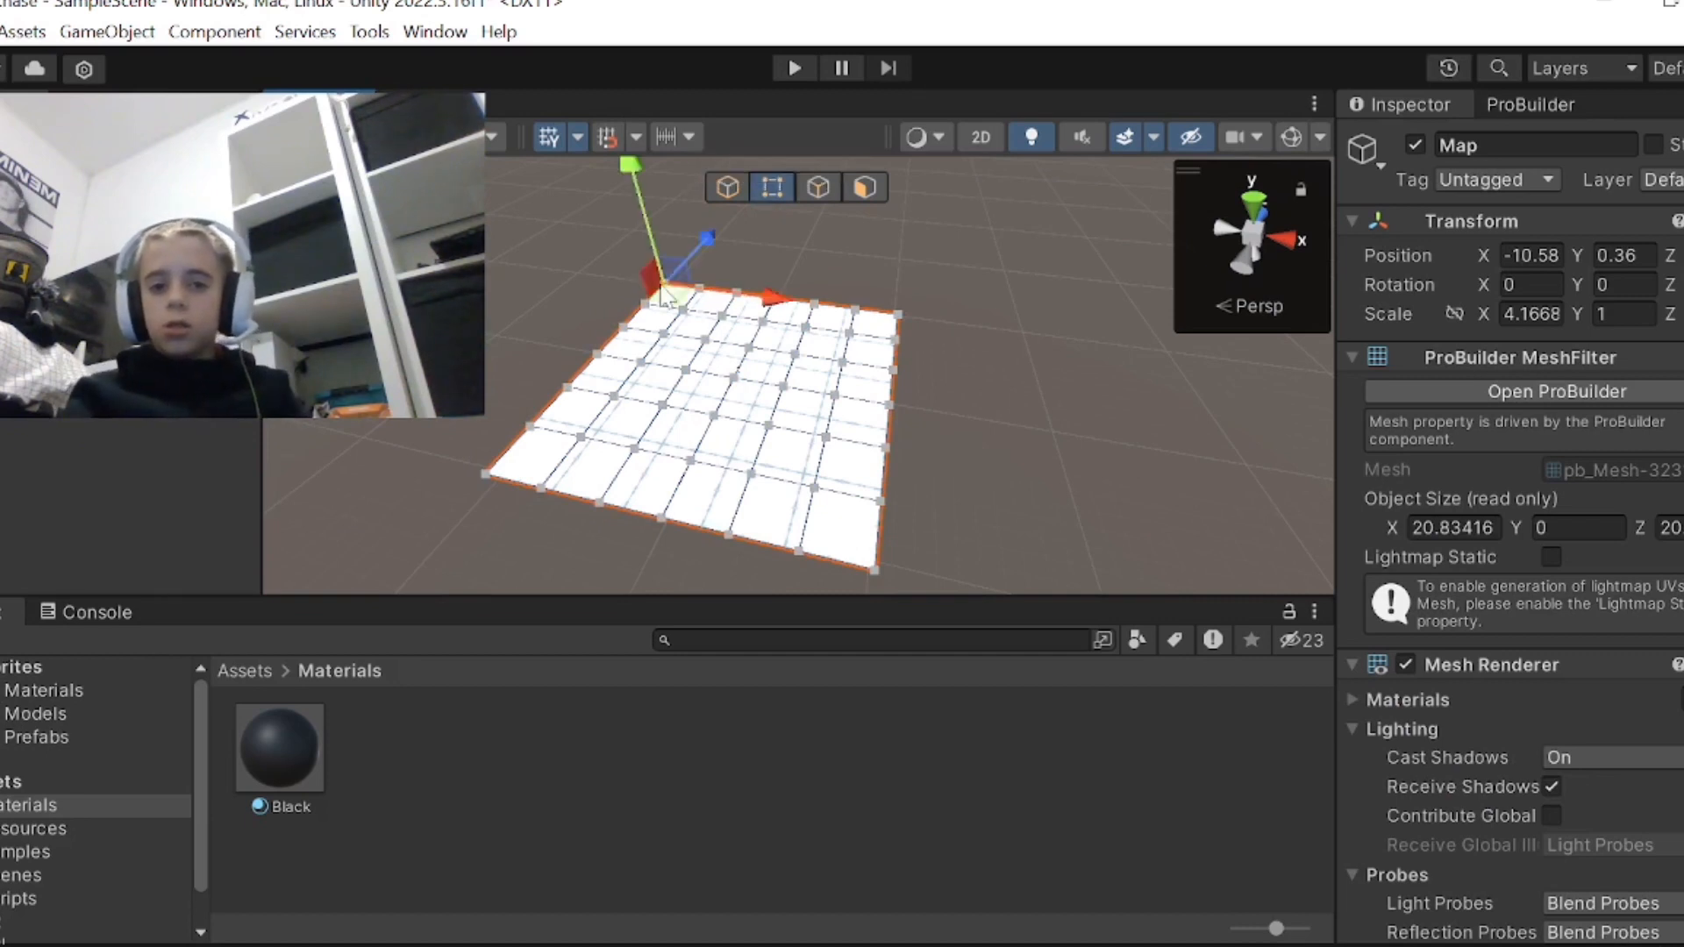
pyautogui.keyDown('shift'); pyautogui.click(897, 324); pyautogui.keyUp('shift')
pyautogui.keyDown('shift'); pyautogui.click(862, 574); pyautogui.keyUp('shift')
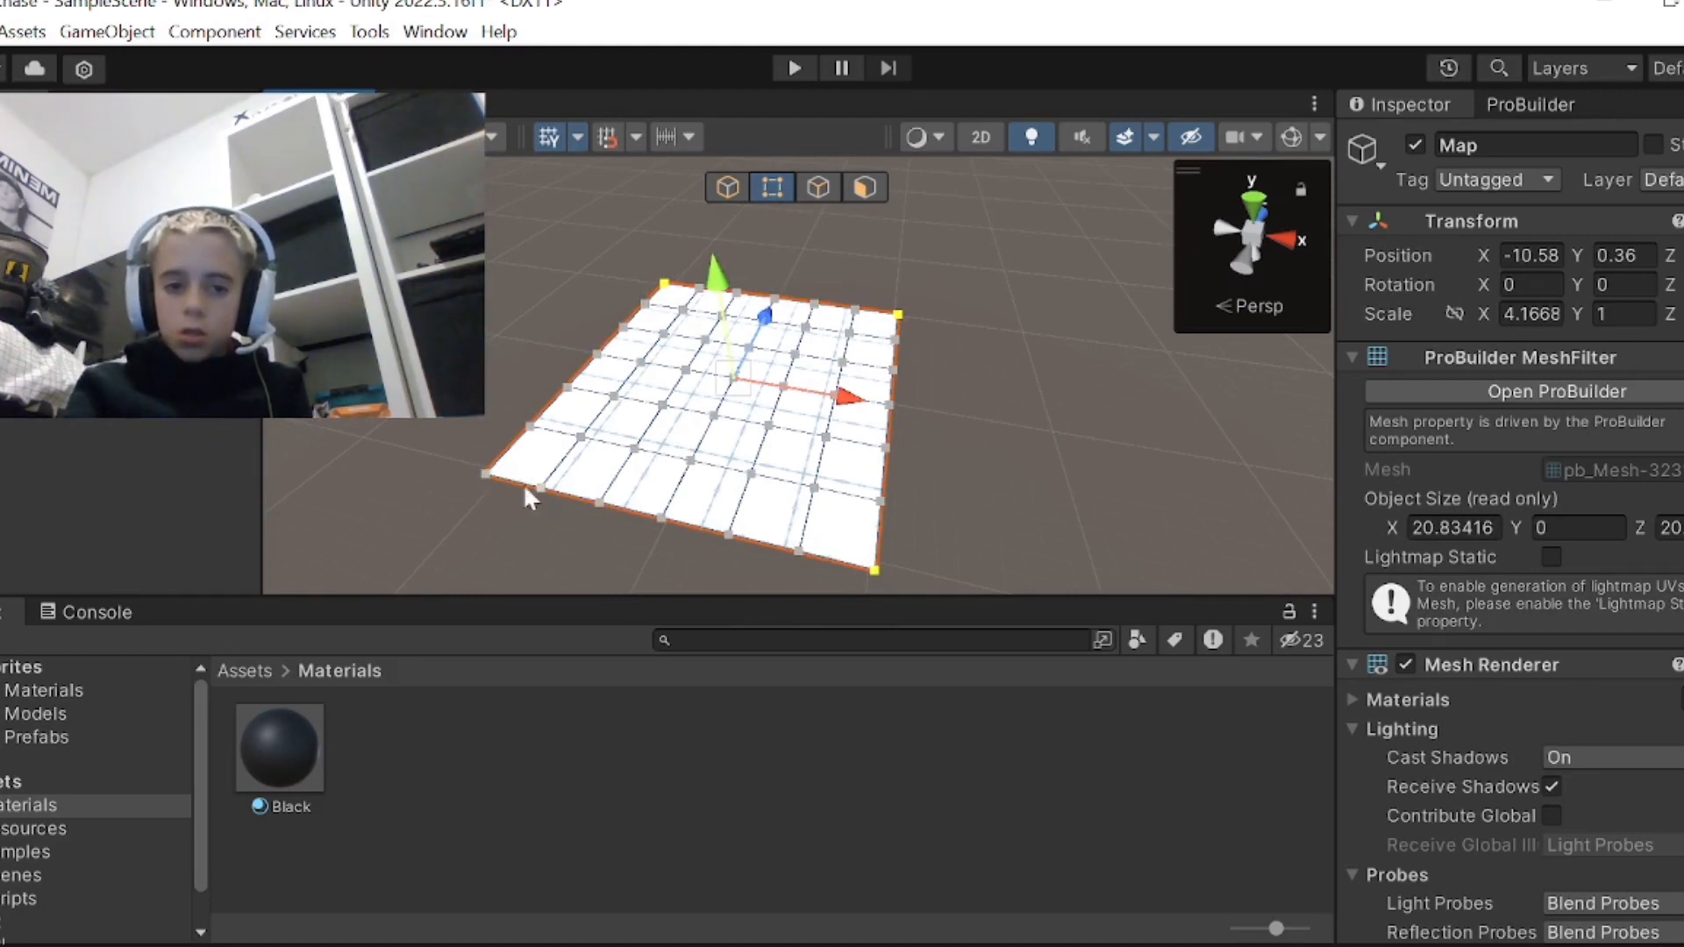
pyautogui.keyDown('shift'); pyautogui.click(485, 474); pyautogui.keyUp('shift')
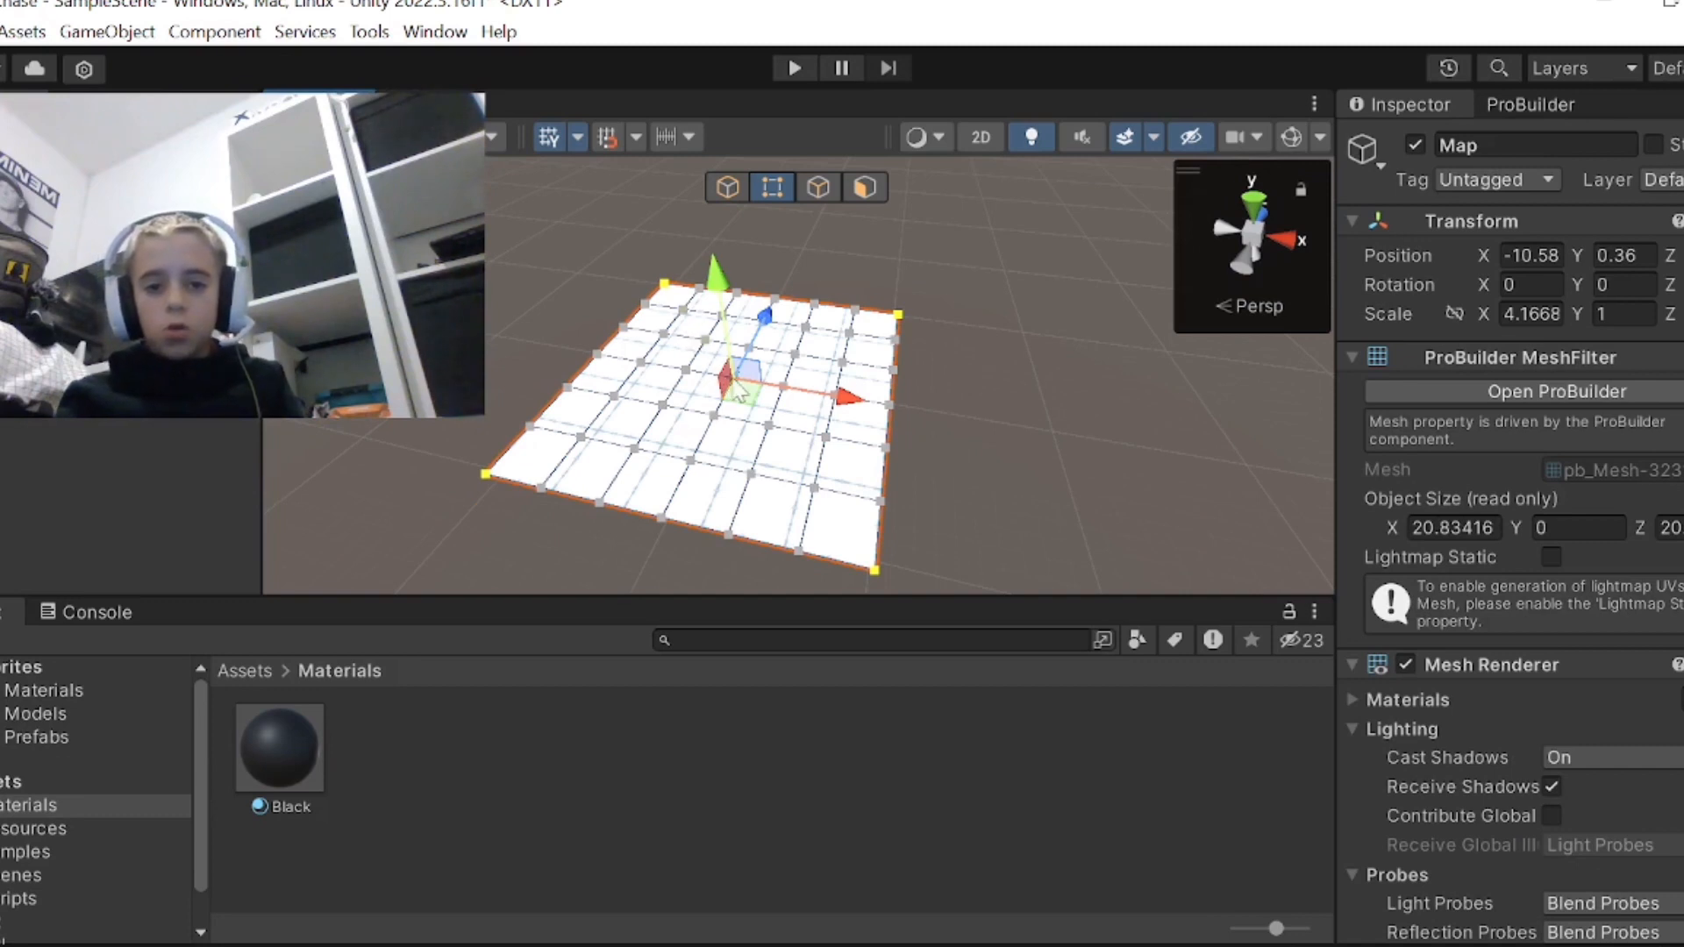
pyautogui.moveTo(692, 375)
pyautogui.mouseDown(button='right')
pyautogui.moveTo(749, 379)
pyautogui.moveTo(712, 361)
pyautogui.mouseUp(button='right')
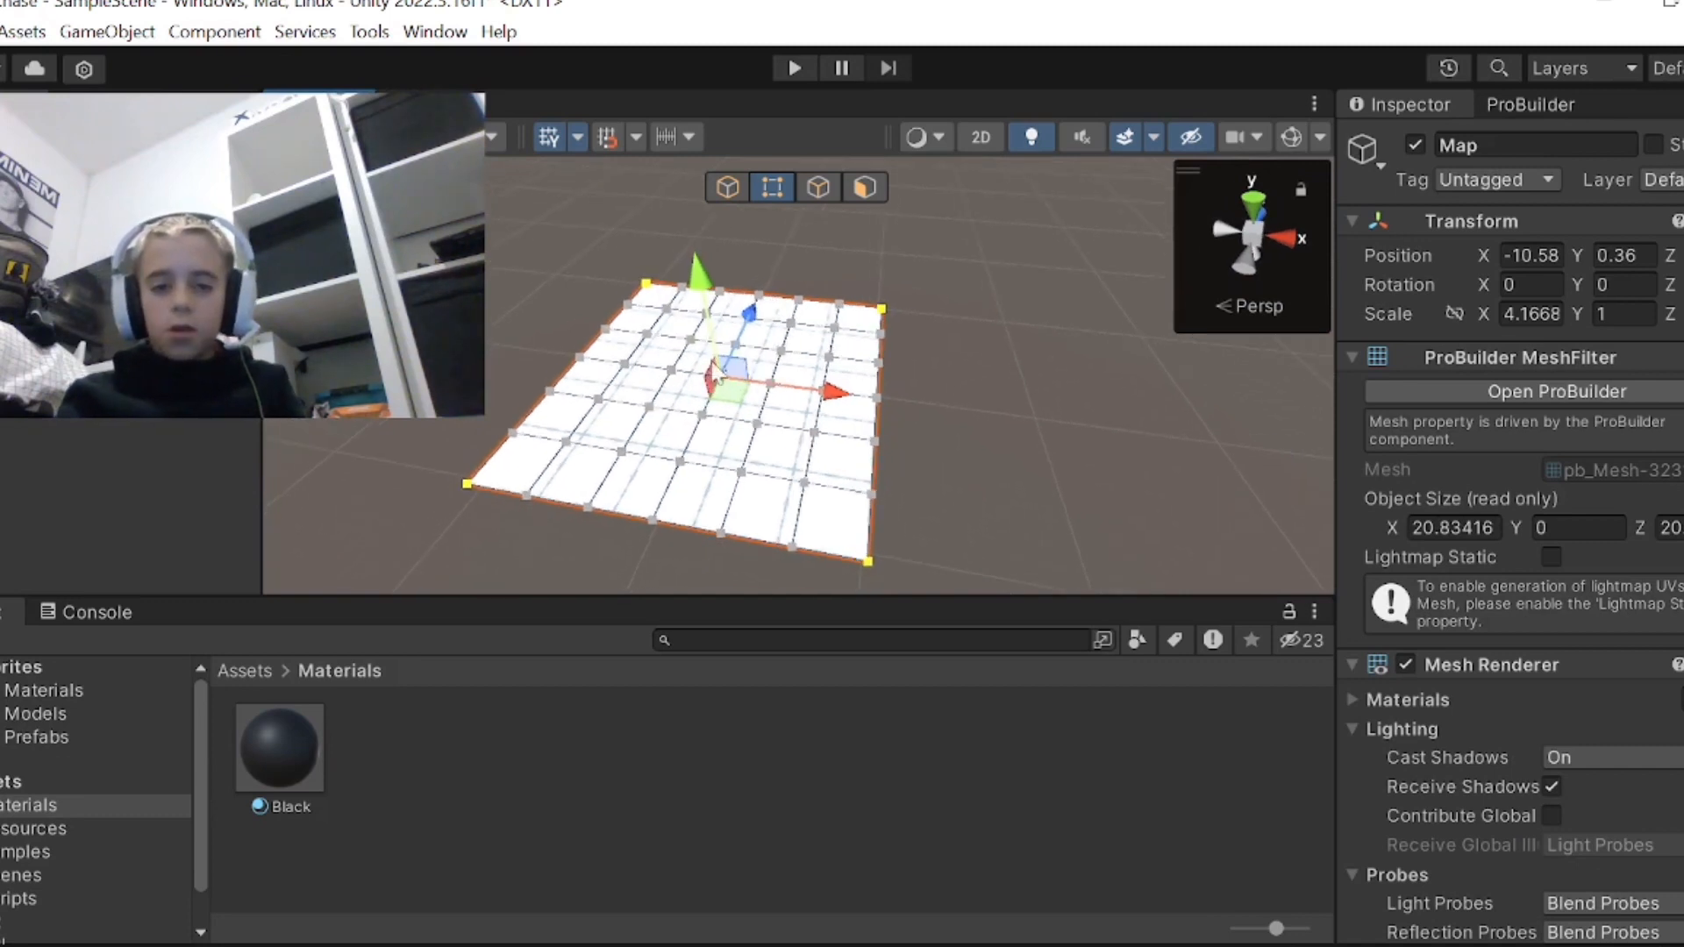
pyautogui.press('r')
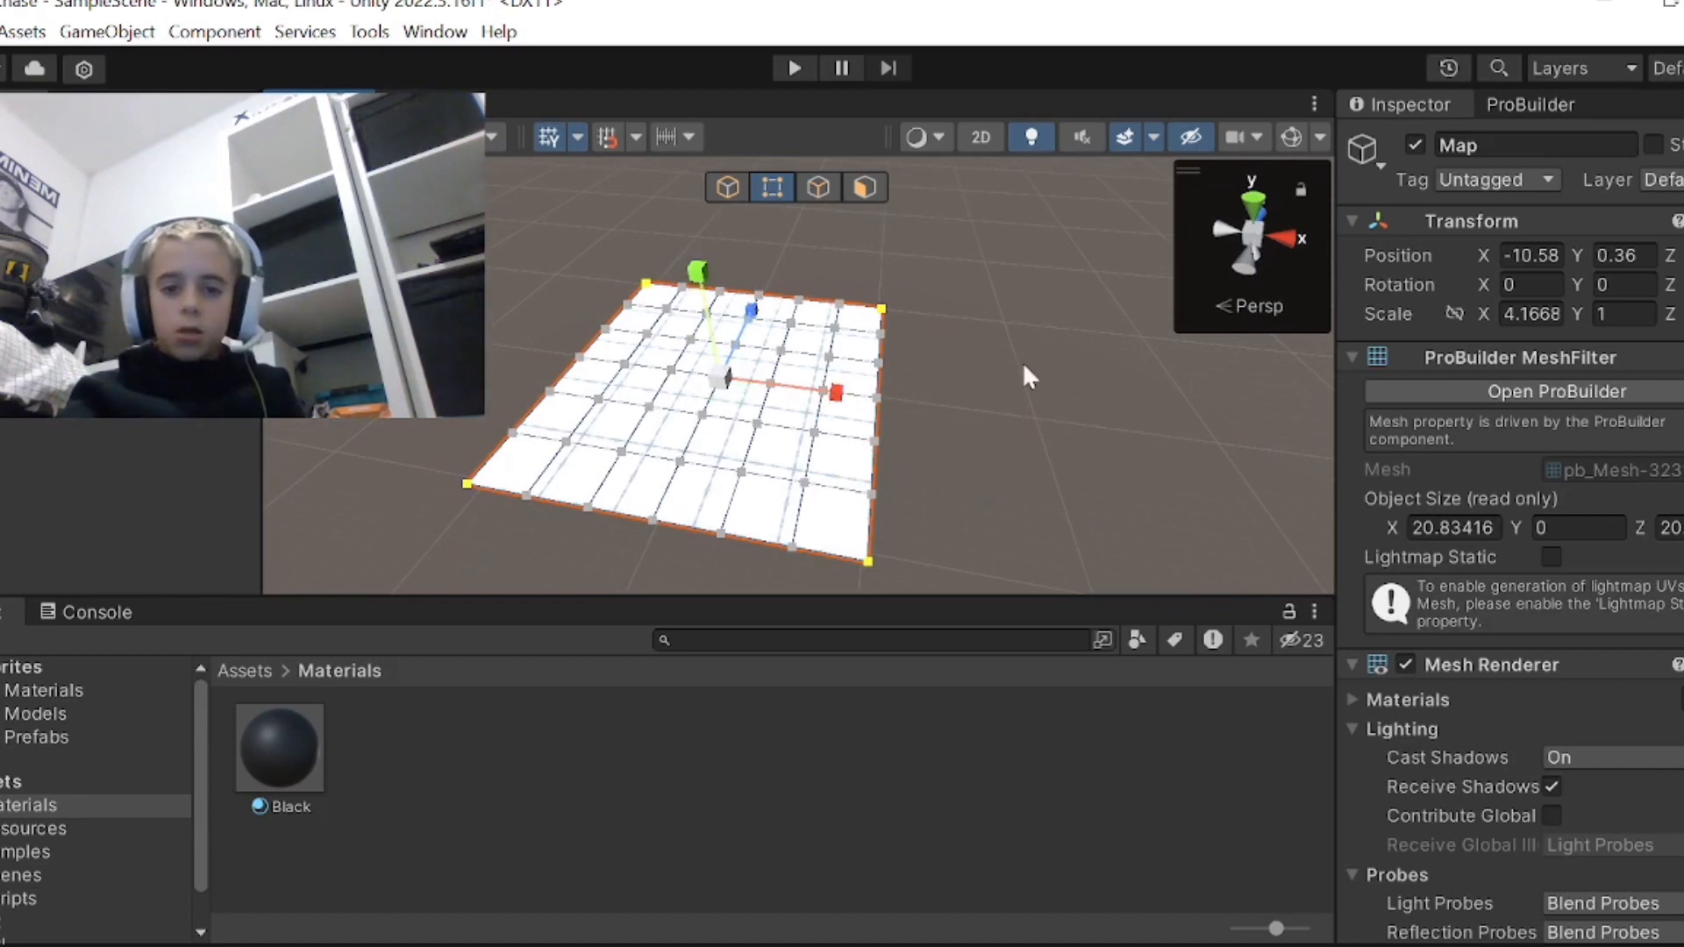
pyautogui.moveTo(838, 393); pyautogui.dragTo(721, 413)
pyautogui.hotkey('ctrl', 'z')
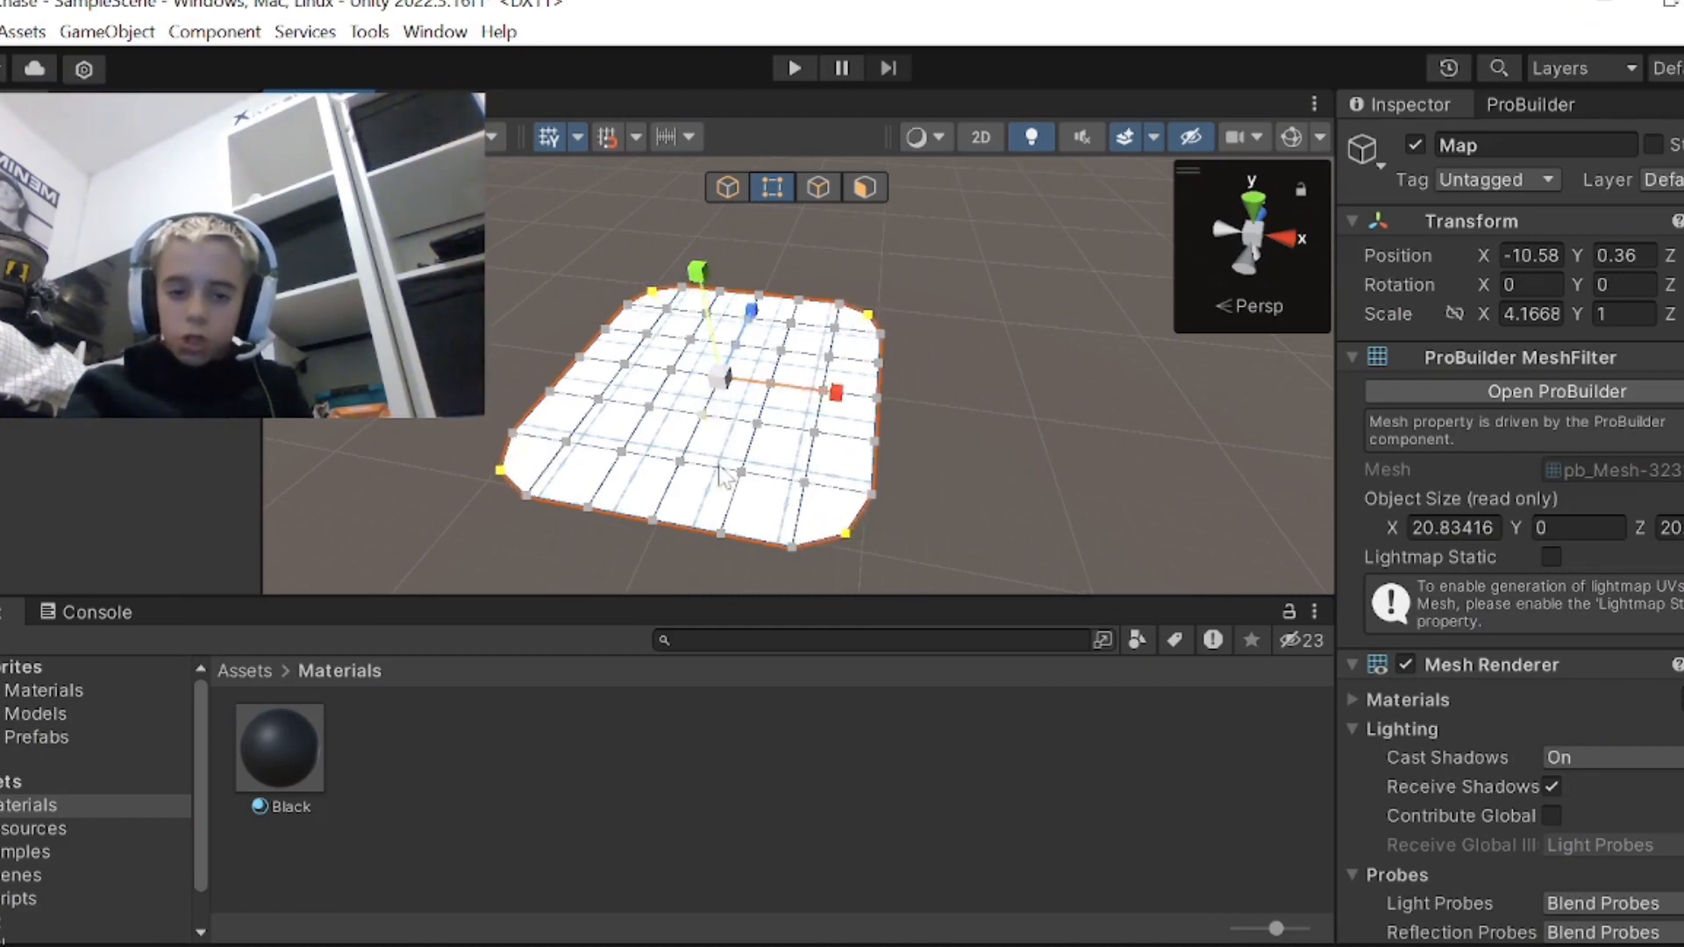
pyautogui.click(743, 729)
pyautogui.click(720, 436)
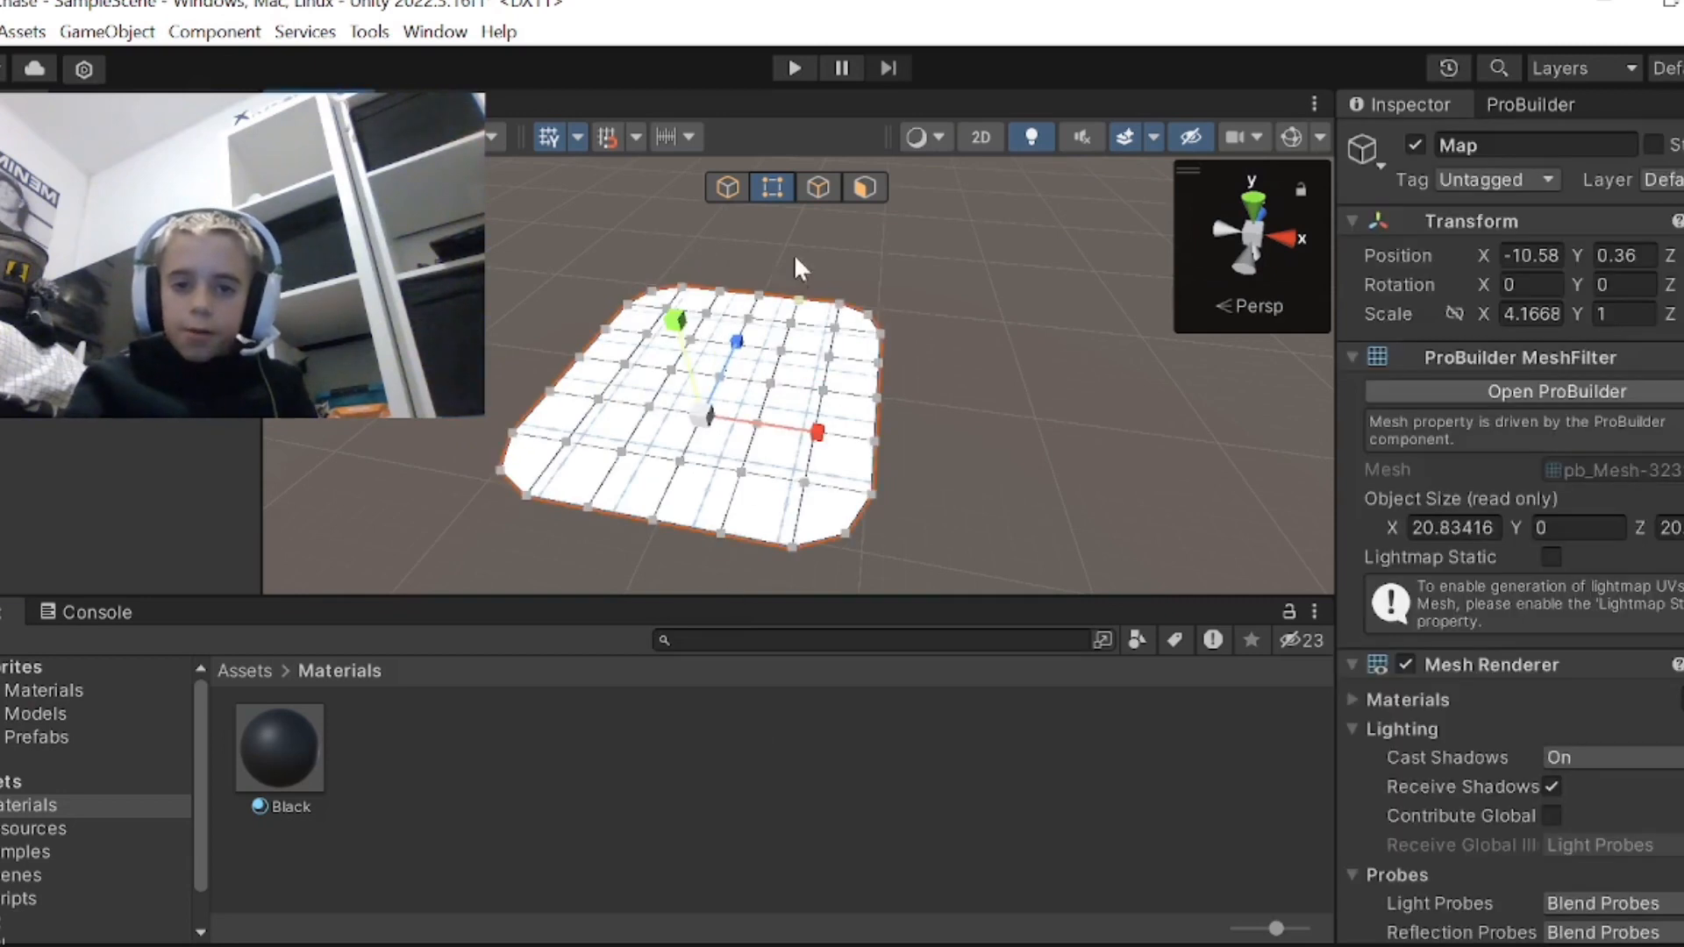
# - Select the vertices around the two far corners of the Map mesh, including the inner grid vertex at each corner
pyautogui.click(654, 292)
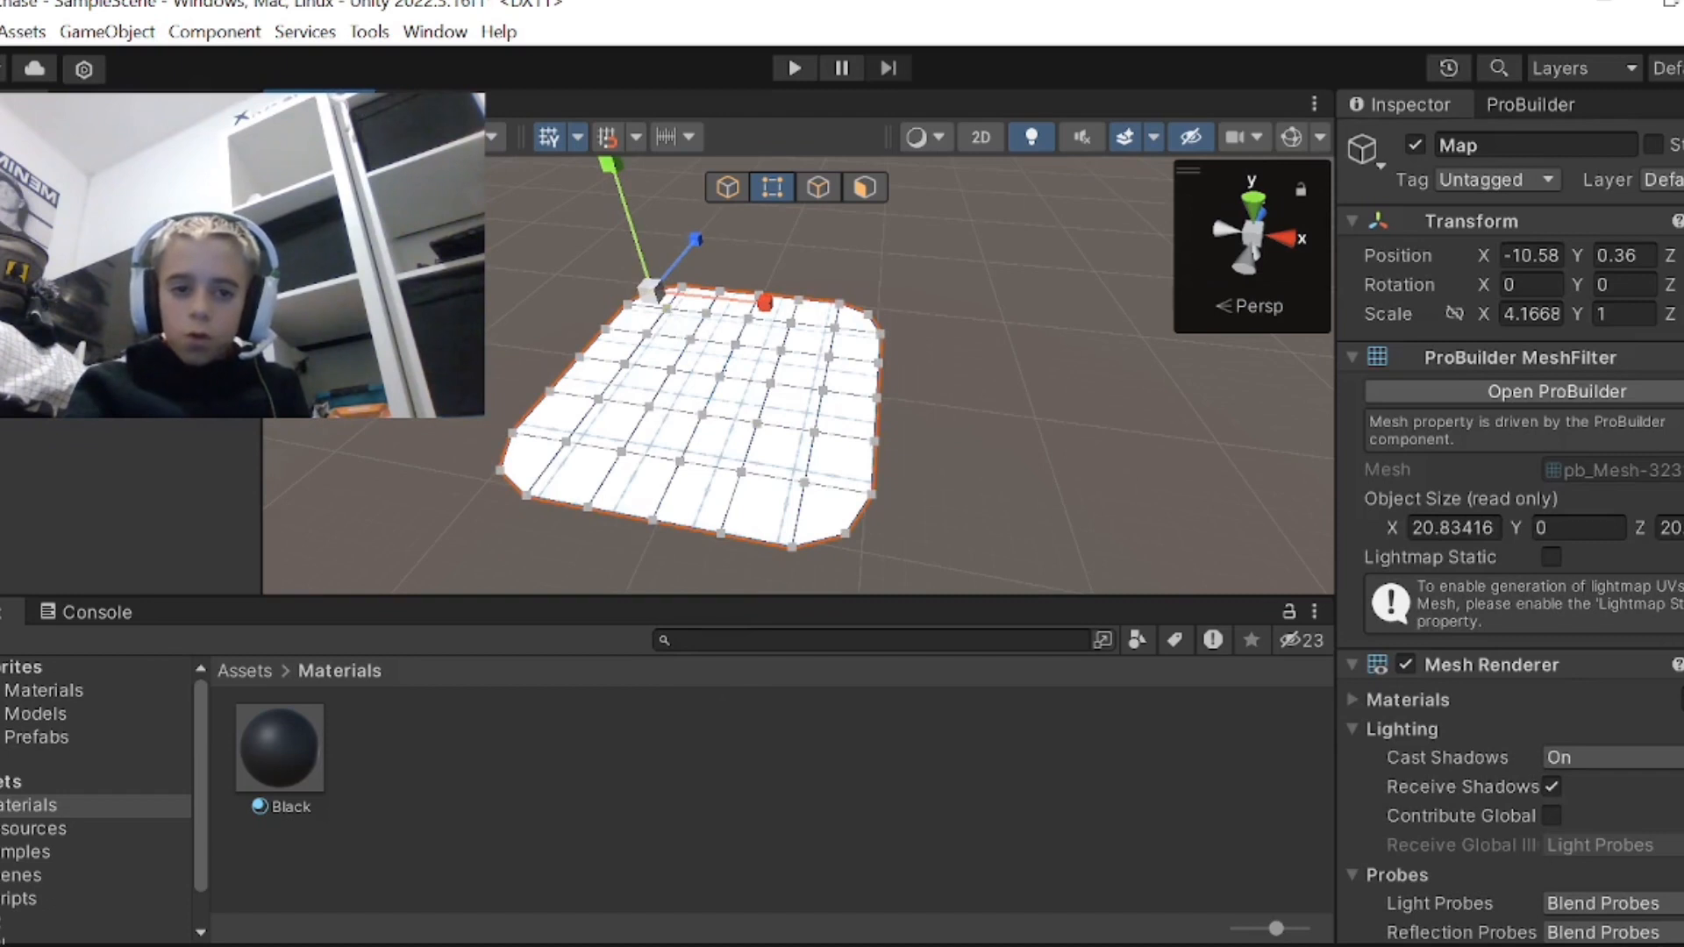
pyautogui.press('w')
pyautogui.moveTo(566, 370); pyautogui.dragTo(451, 338, button='right')
pyautogui.press('w')
pyautogui.moveTo(896, 414); pyautogui.dragTo(768, 431, button='right')
pyautogui.press('w')
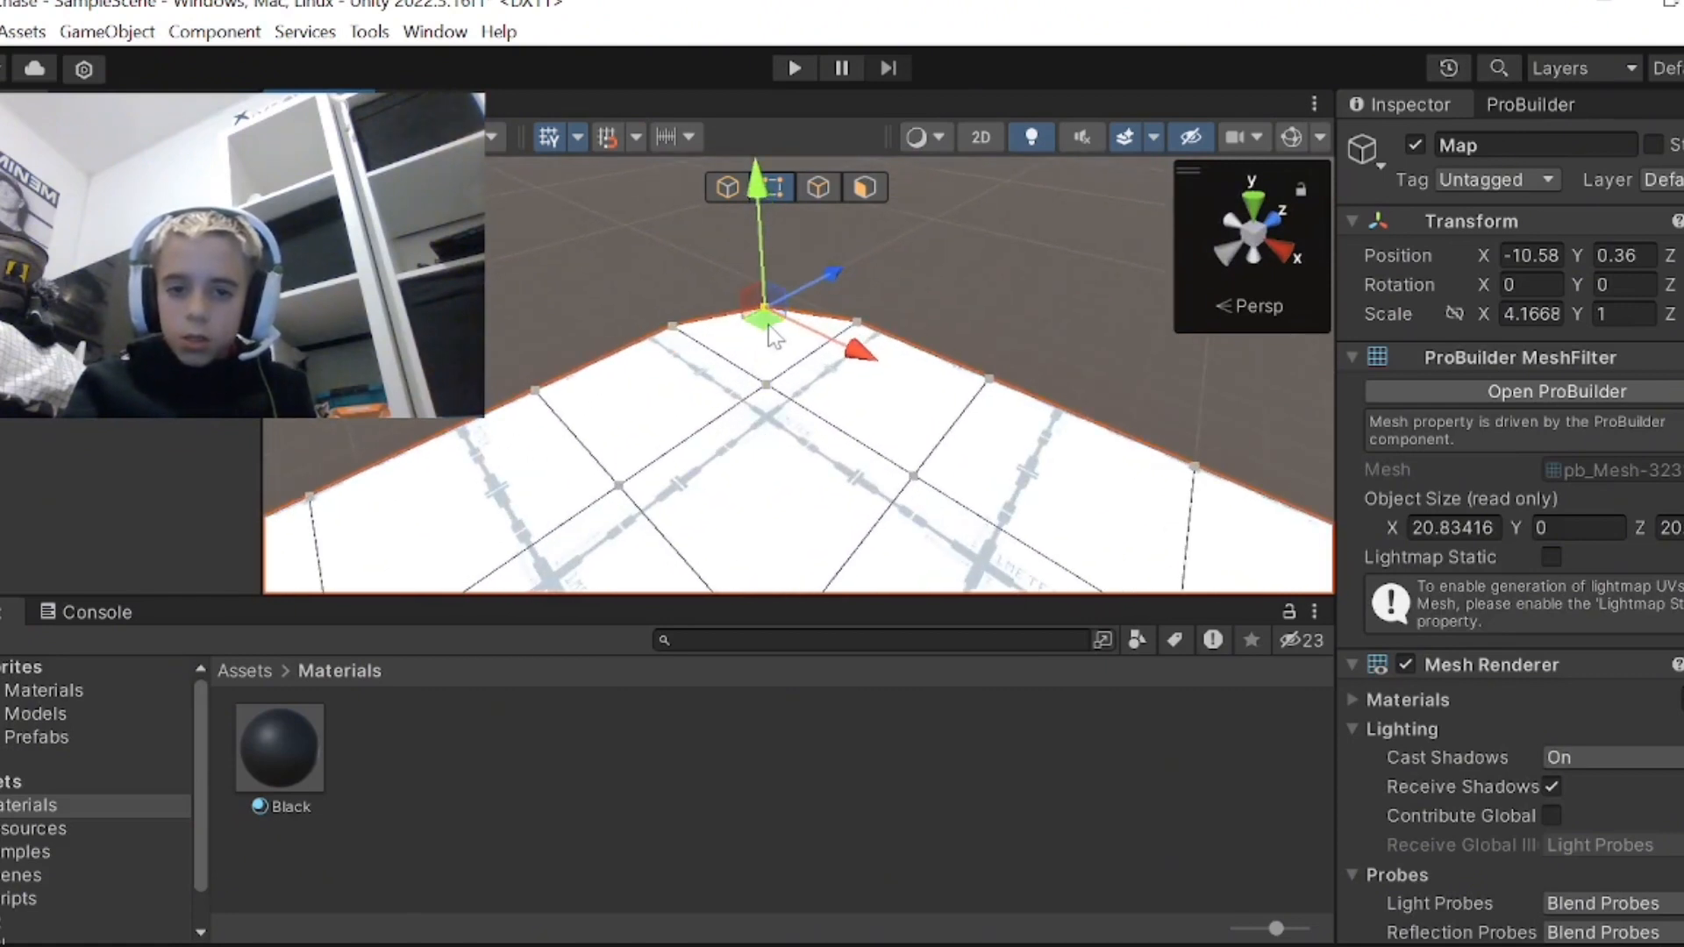
pyautogui.keyDown('shift'); pyautogui.click(855, 323); pyautogui.keyUp('shift')
pyautogui.keyDown('shift'); pyautogui.click(766, 383); pyautogui.keyUp('shift')
pyautogui.keyDown('shift'); pyautogui.click(672, 328); pyautogui.keyUp('shift')
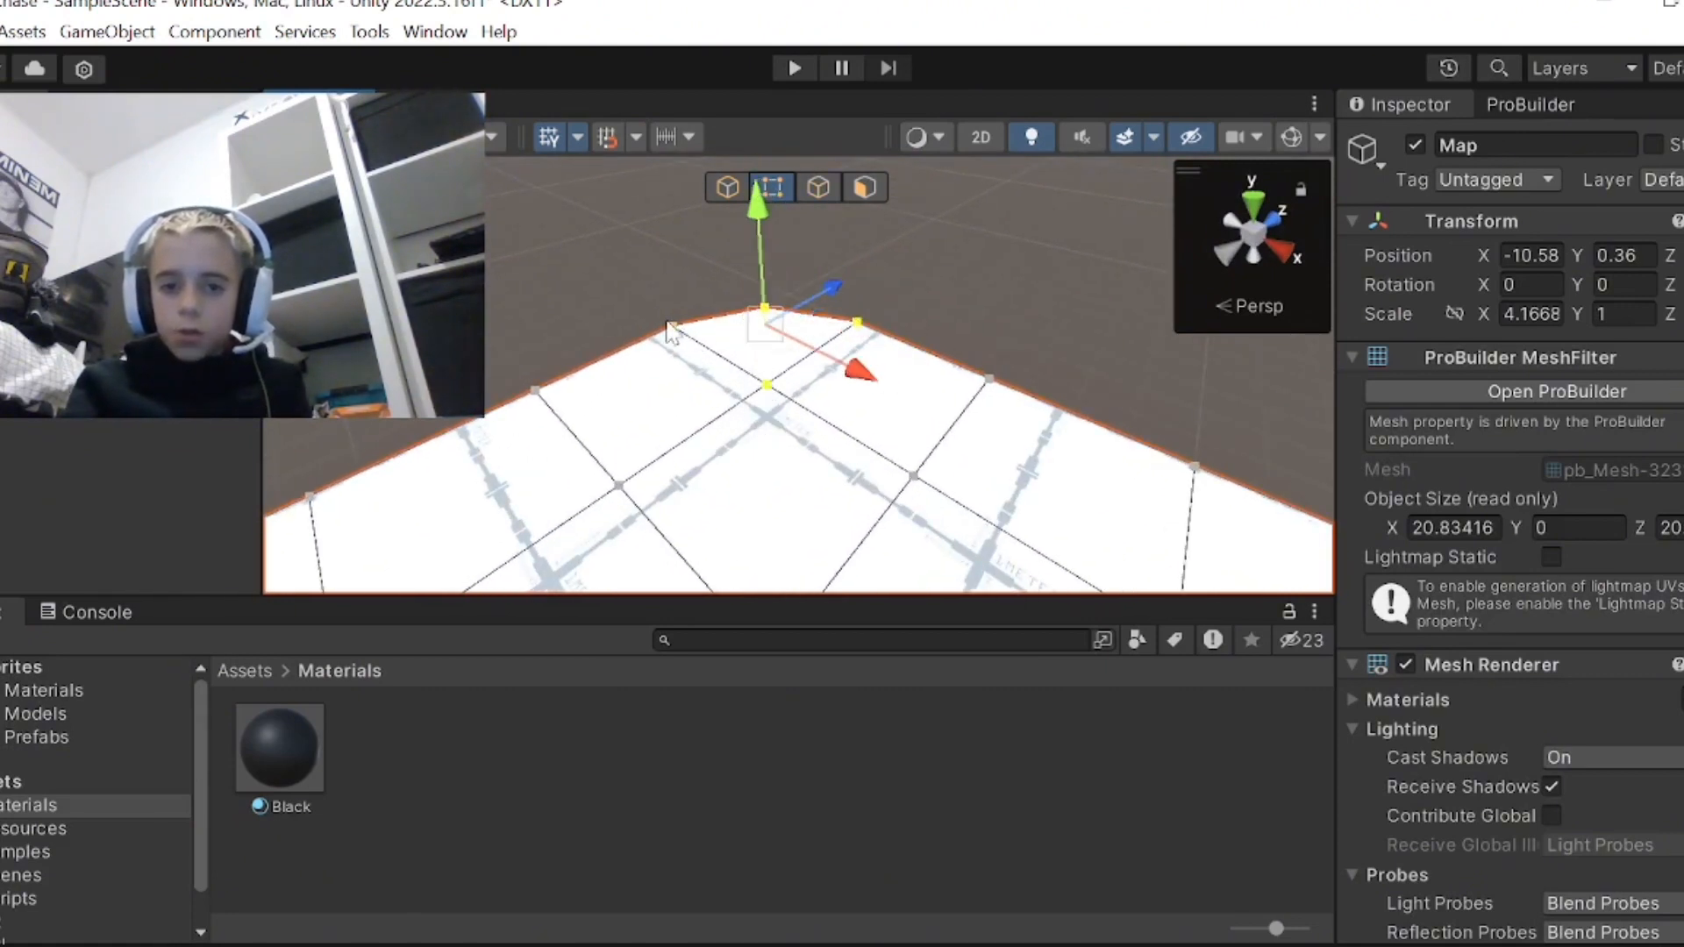
pyautogui.press('s')
pyautogui.moveTo(761, 377); pyautogui.dragTo(1035, 527, button='right')
pyautogui.keyDown('shift'); pyautogui.click(947, 317); pyautogui.keyUp('shift')
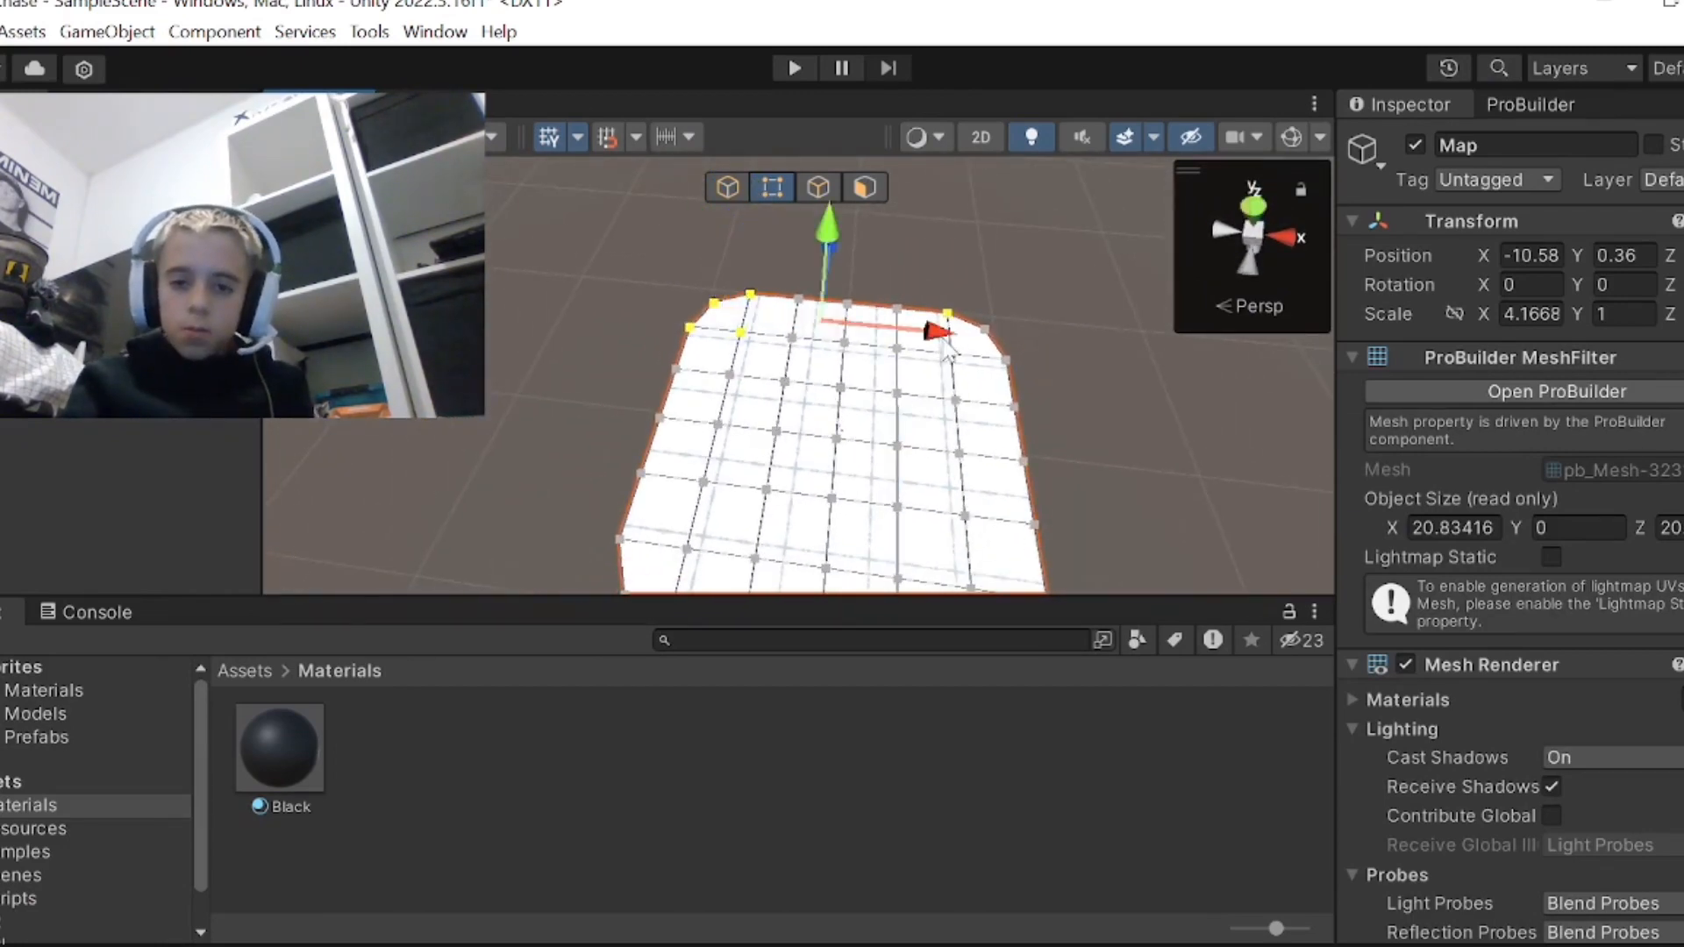
pyautogui.keyDown('shift'); pyautogui.click(1004, 359); pyautogui.keyUp('shift')
pyautogui.keyDown('shift'); pyautogui.click(983, 332); pyautogui.keyUp('shift')
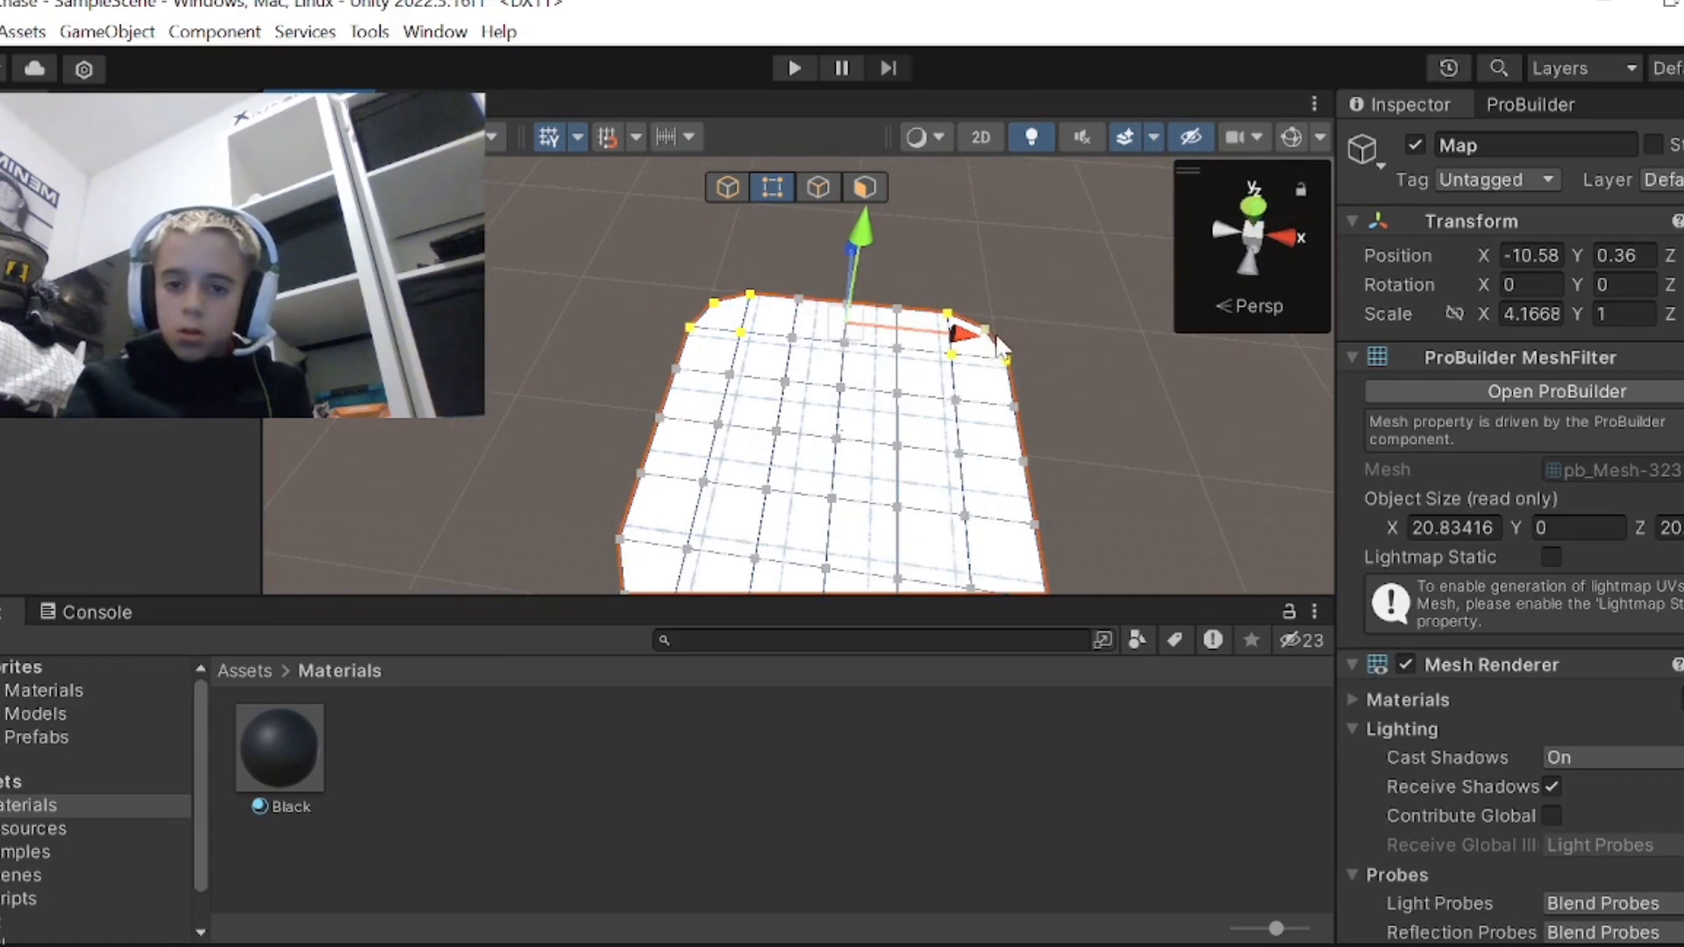
pyautogui.keyDown('shift'); pyautogui.click(986, 346); pyautogui.keyUp('shift')
# - Add the vertices around the two near corners to the selection and scale all four corner groups inward to round the Map's outline
pyautogui.moveTo(797, 318); pyautogui.dragTo(776, 421, button='right')
pyautogui.keyDown('shift'); pyautogui.click(632, 457); pyautogui.keyUp('shift')
pyautogui.keyDown('shift'); pyautogui.click(640, 503); pyautogui.keyUp('shift')
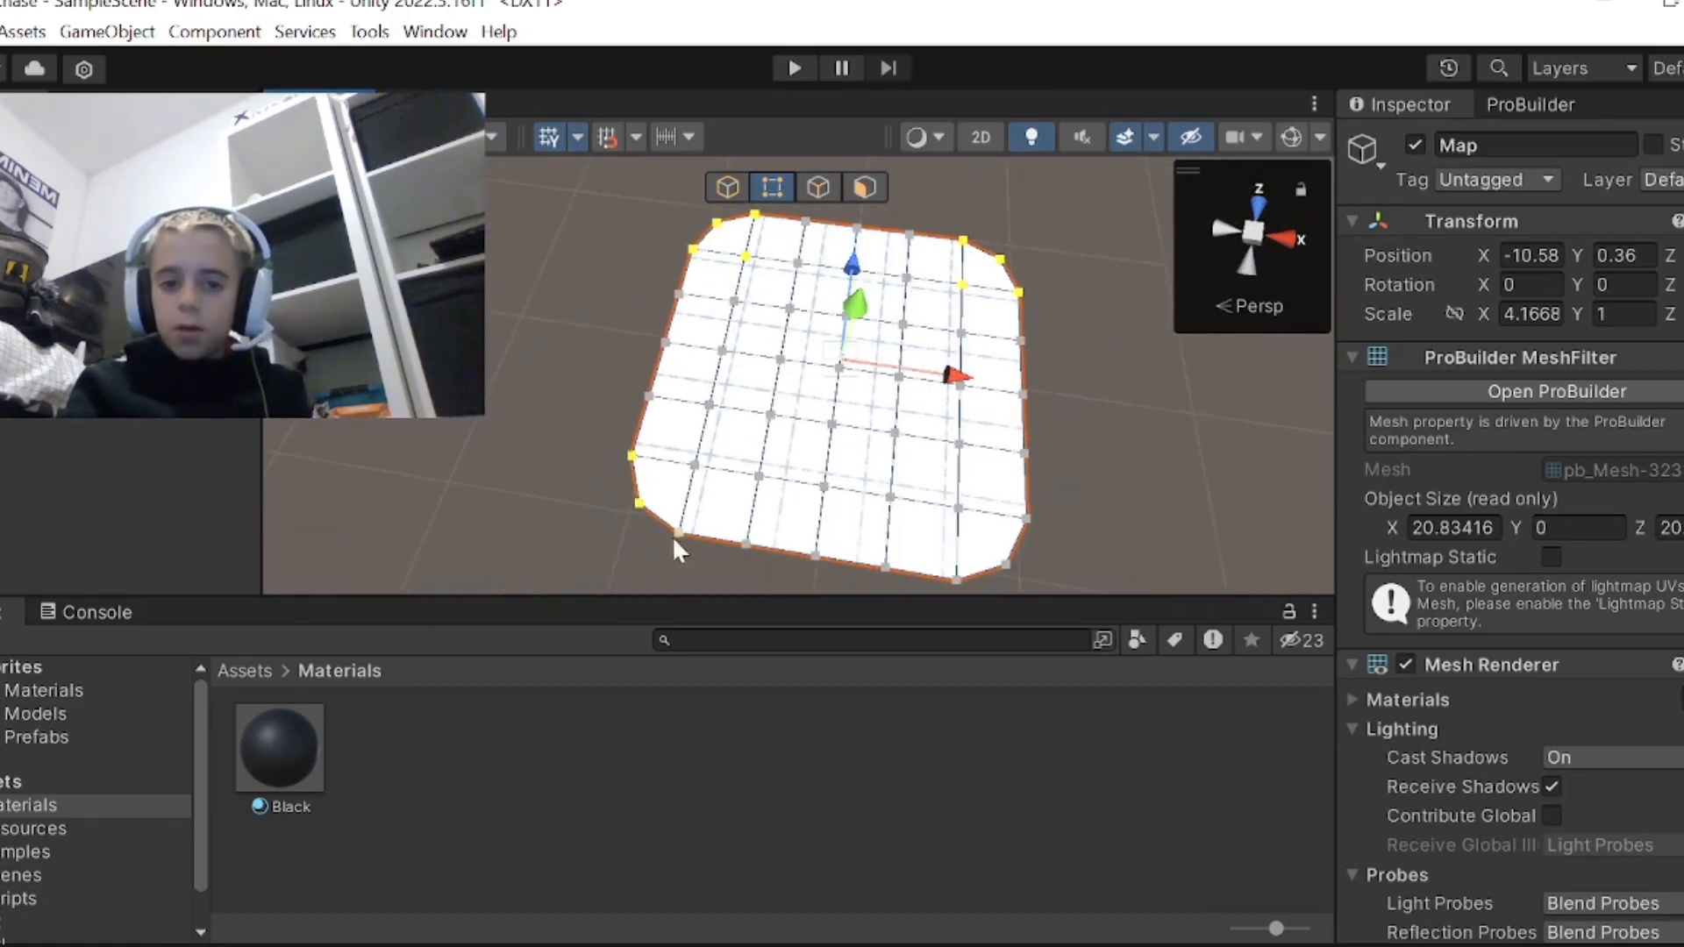
pyautogui.keyDown('shift'); pyautogui.click(677, 532); pyautogui.keyUp('shift')
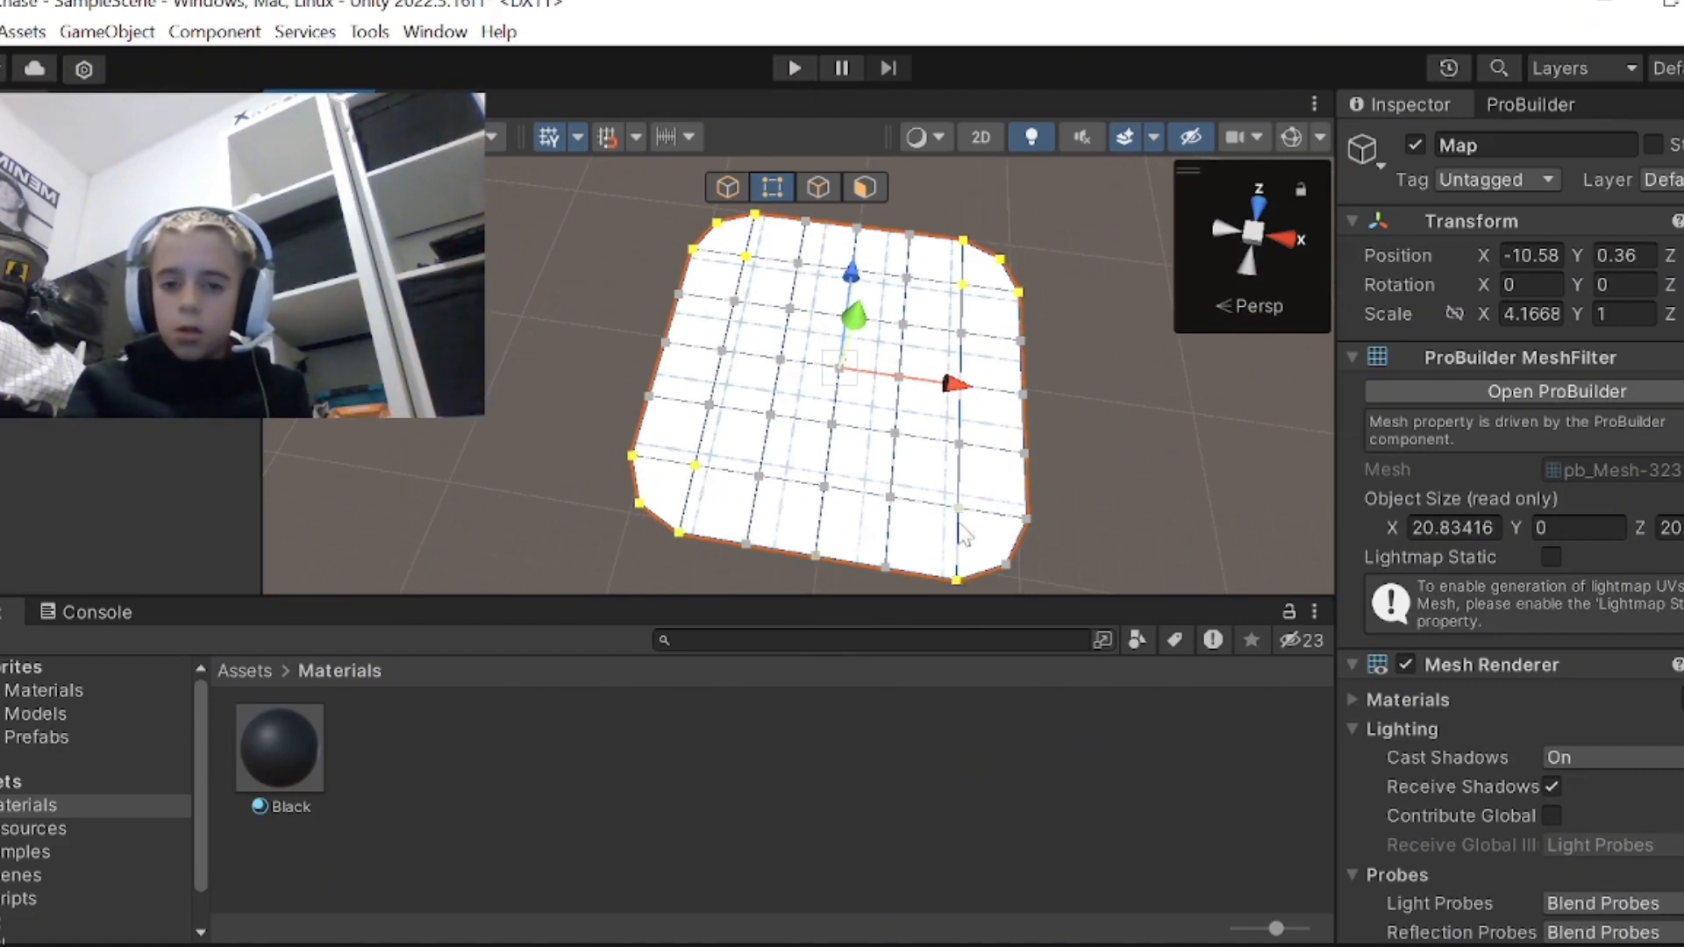
pyautogui.keyDown('shift'); pyautogui.click(1028, 519); pyautogui.keyUp('shift')
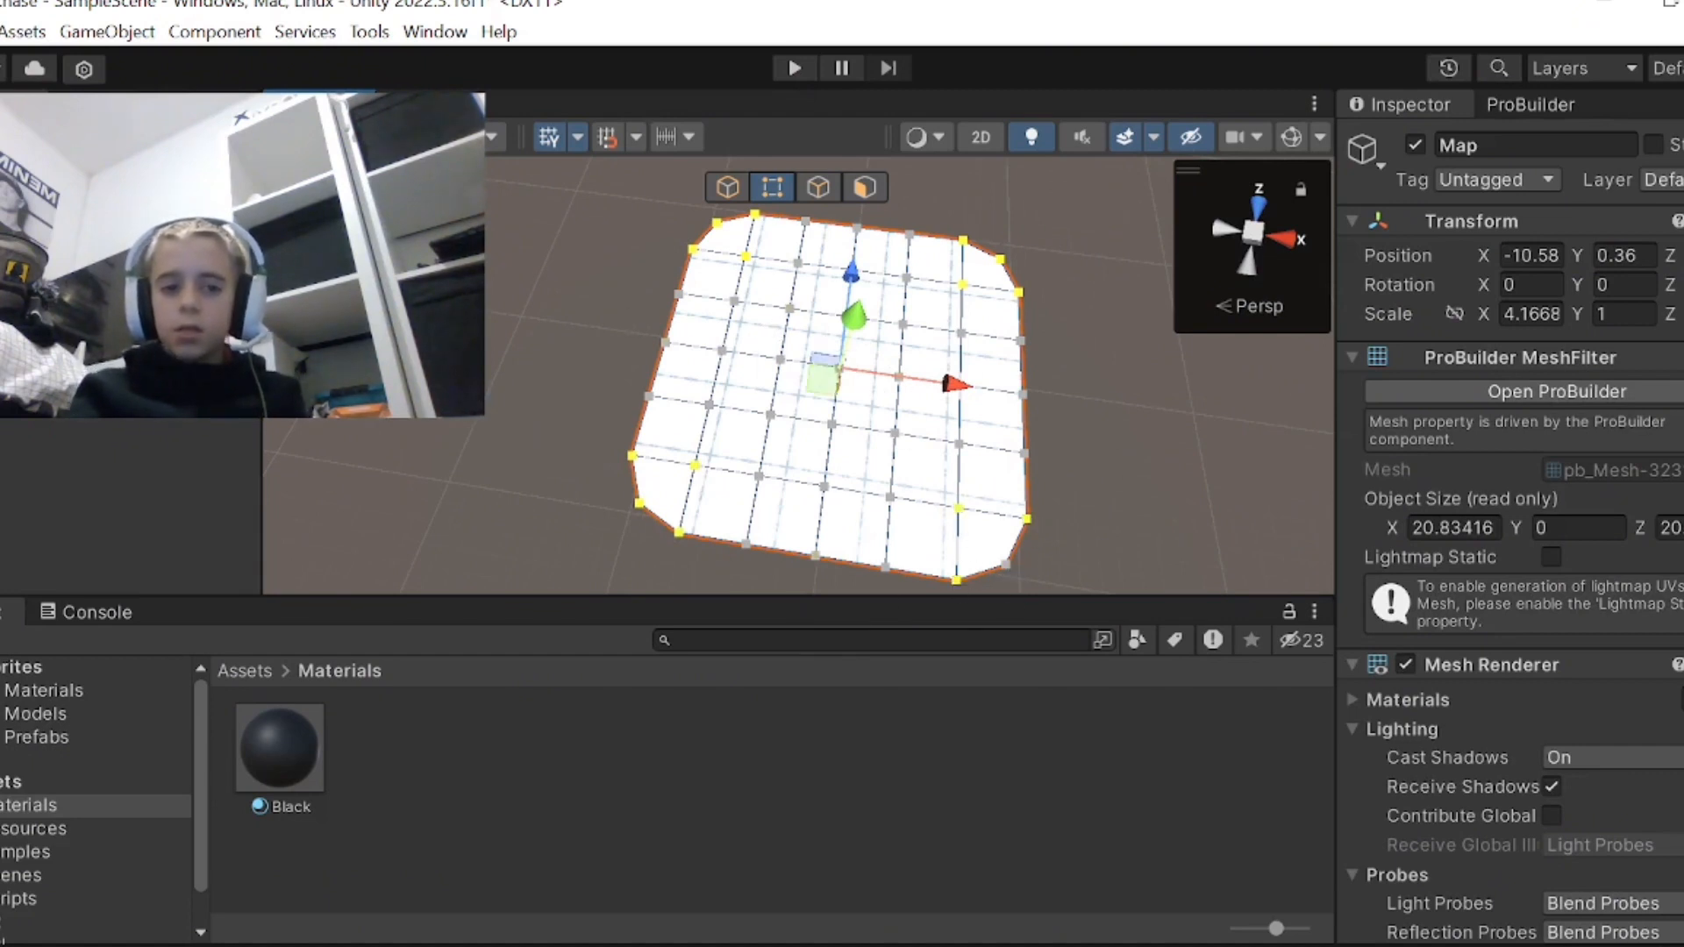
pyautogui.press('r')
pyautogui.moveTo(854, 368); pyautogui.dragTo(852, 382)
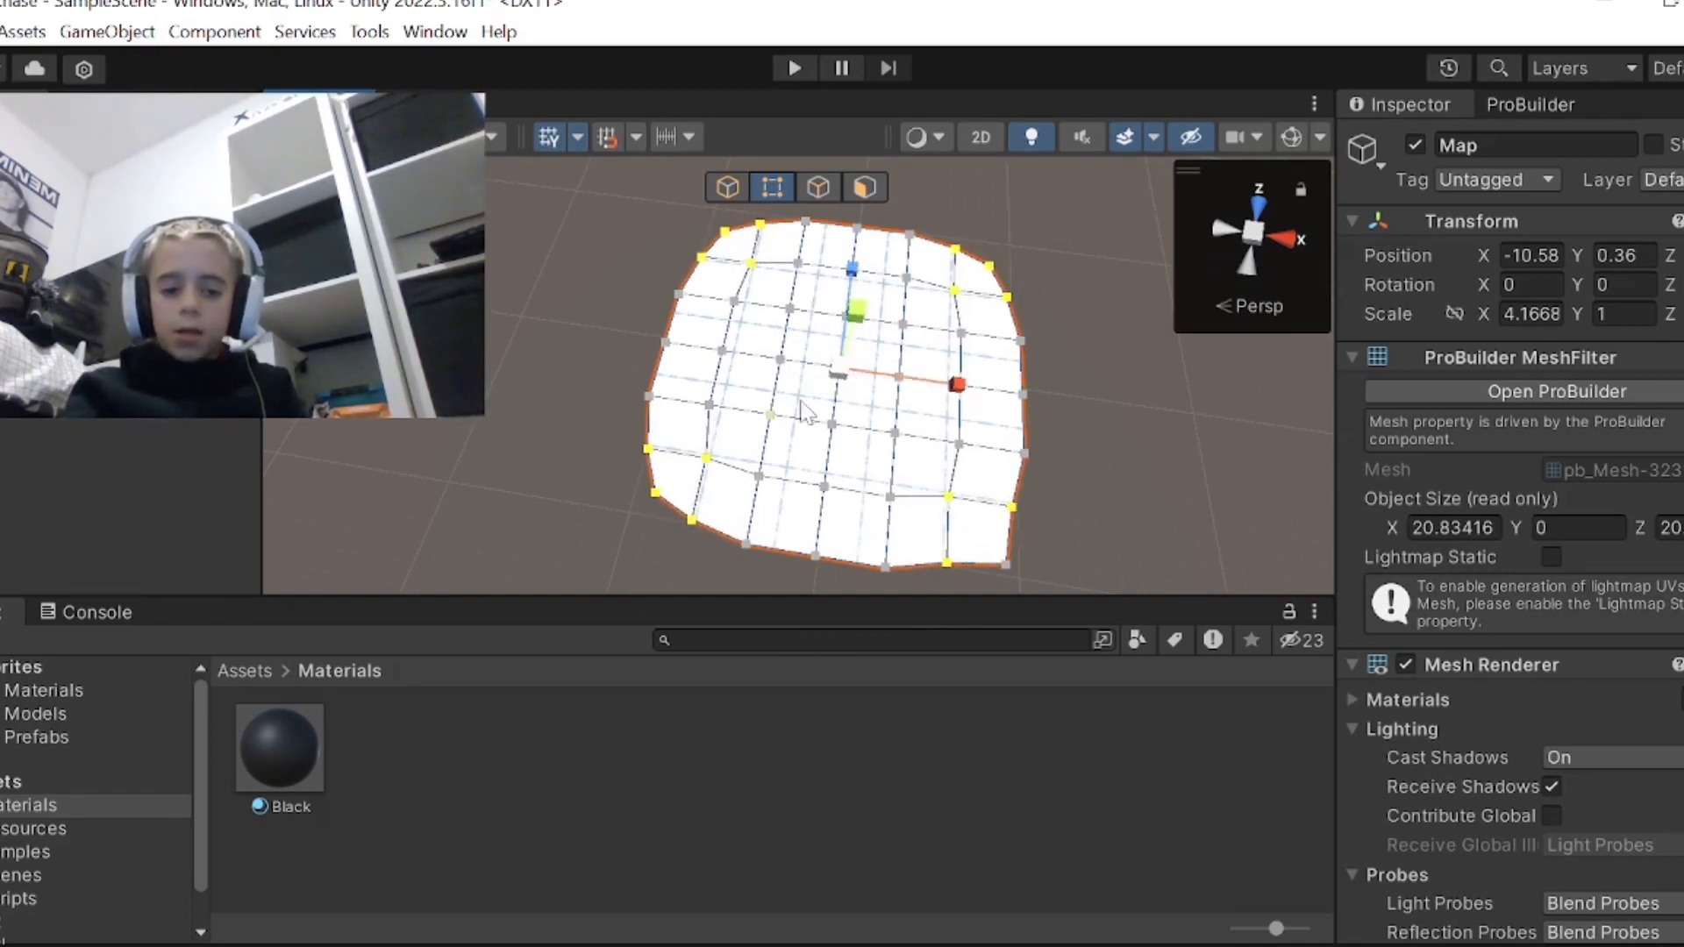
pyautogui.hotkey('ctrl', 'z')
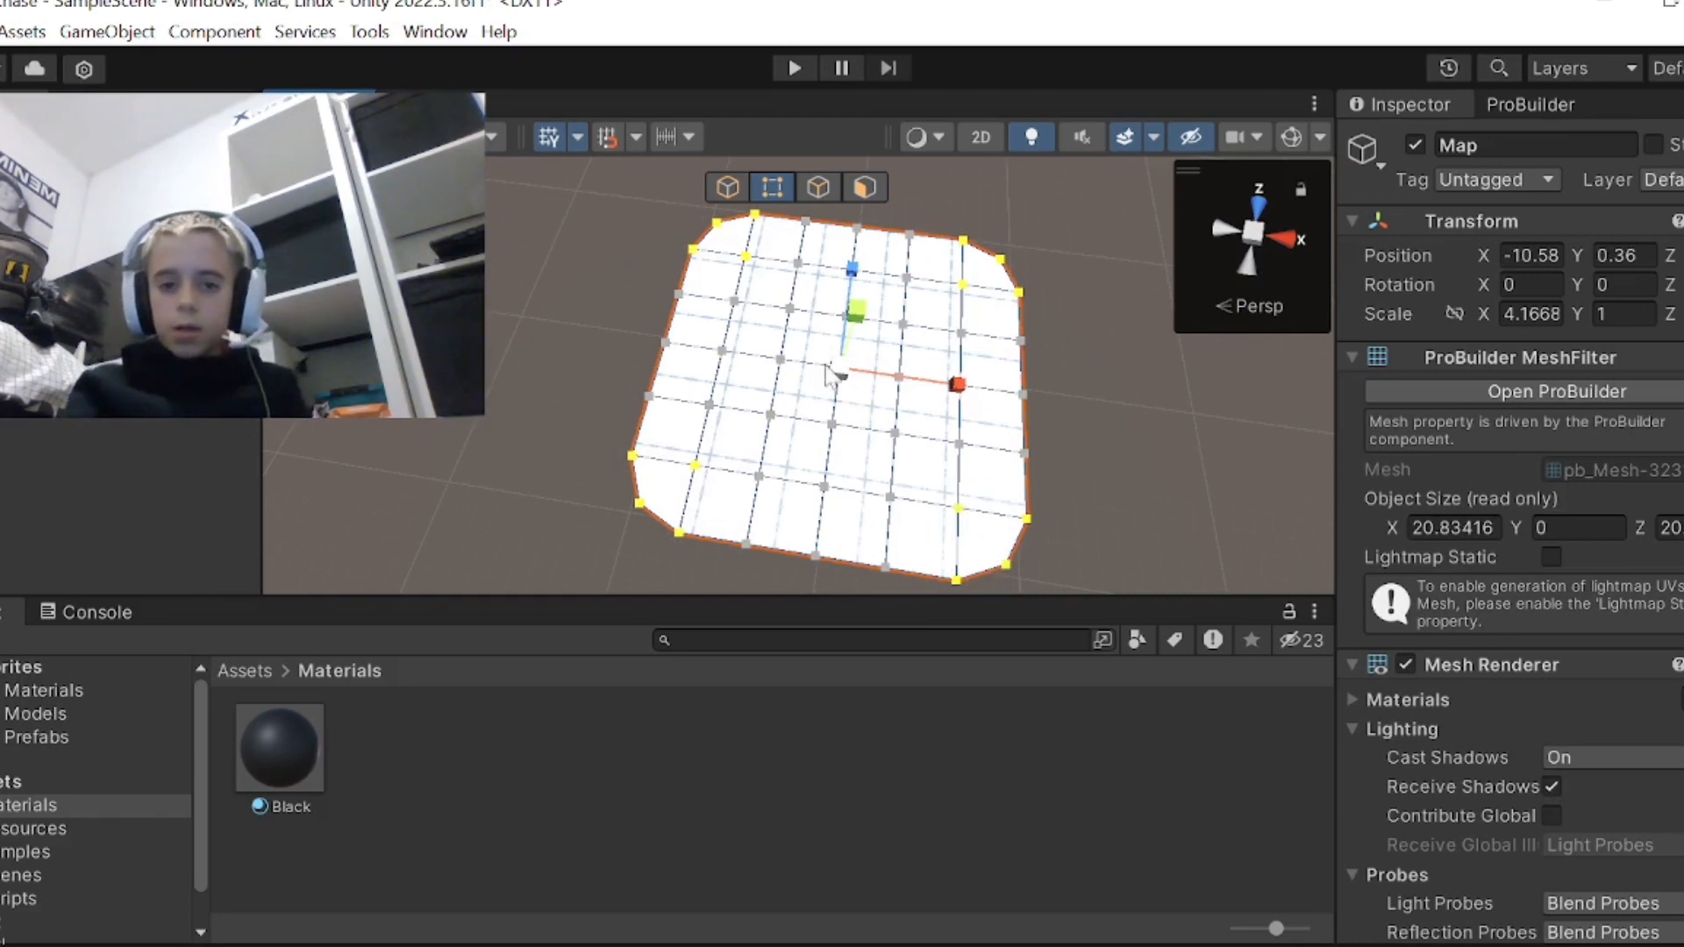
pyautogui.moveTo(834, 375)
pyautogui.mouseDown()
pyautogui.moveTo(839, 420)
pyautogui.moveTo(837, 397)
pyautogui.mouseUp()
pyautogui.click(764, 794)
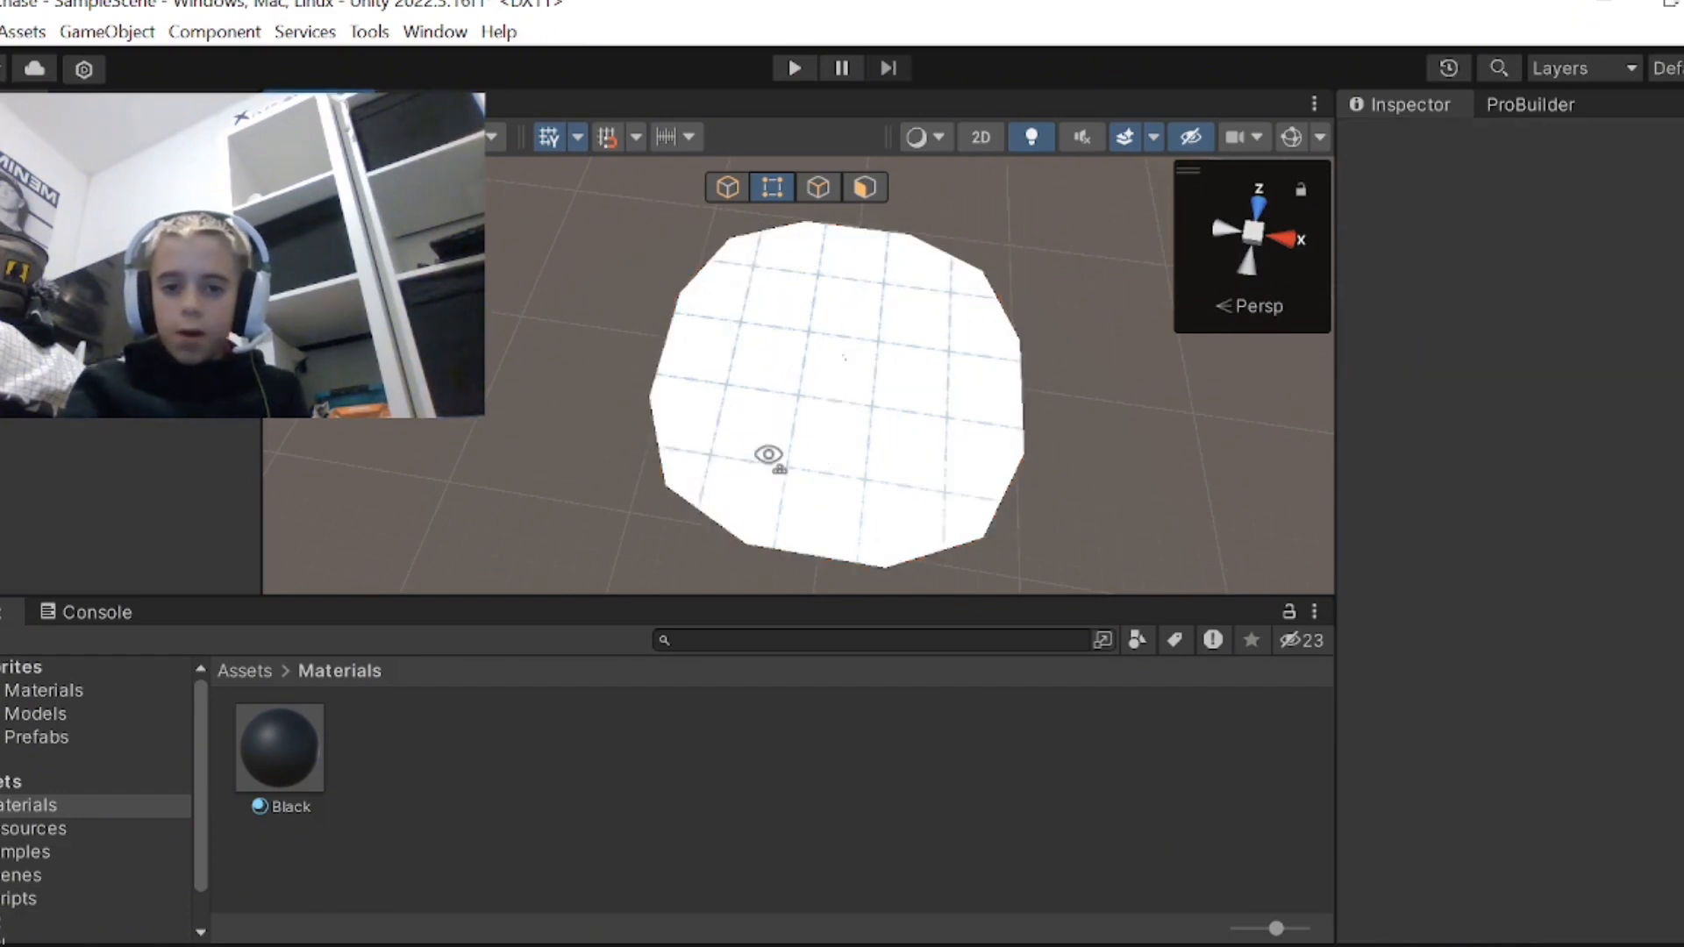
# - Select all the outer boundary edges around the rounded Map mesh using edge selection
pyautogui.keyDown('alt'); pyautogui.moveTo(768, 455); pyautogui.dragTo(942, 349); pyautogui.keyUp('alt')
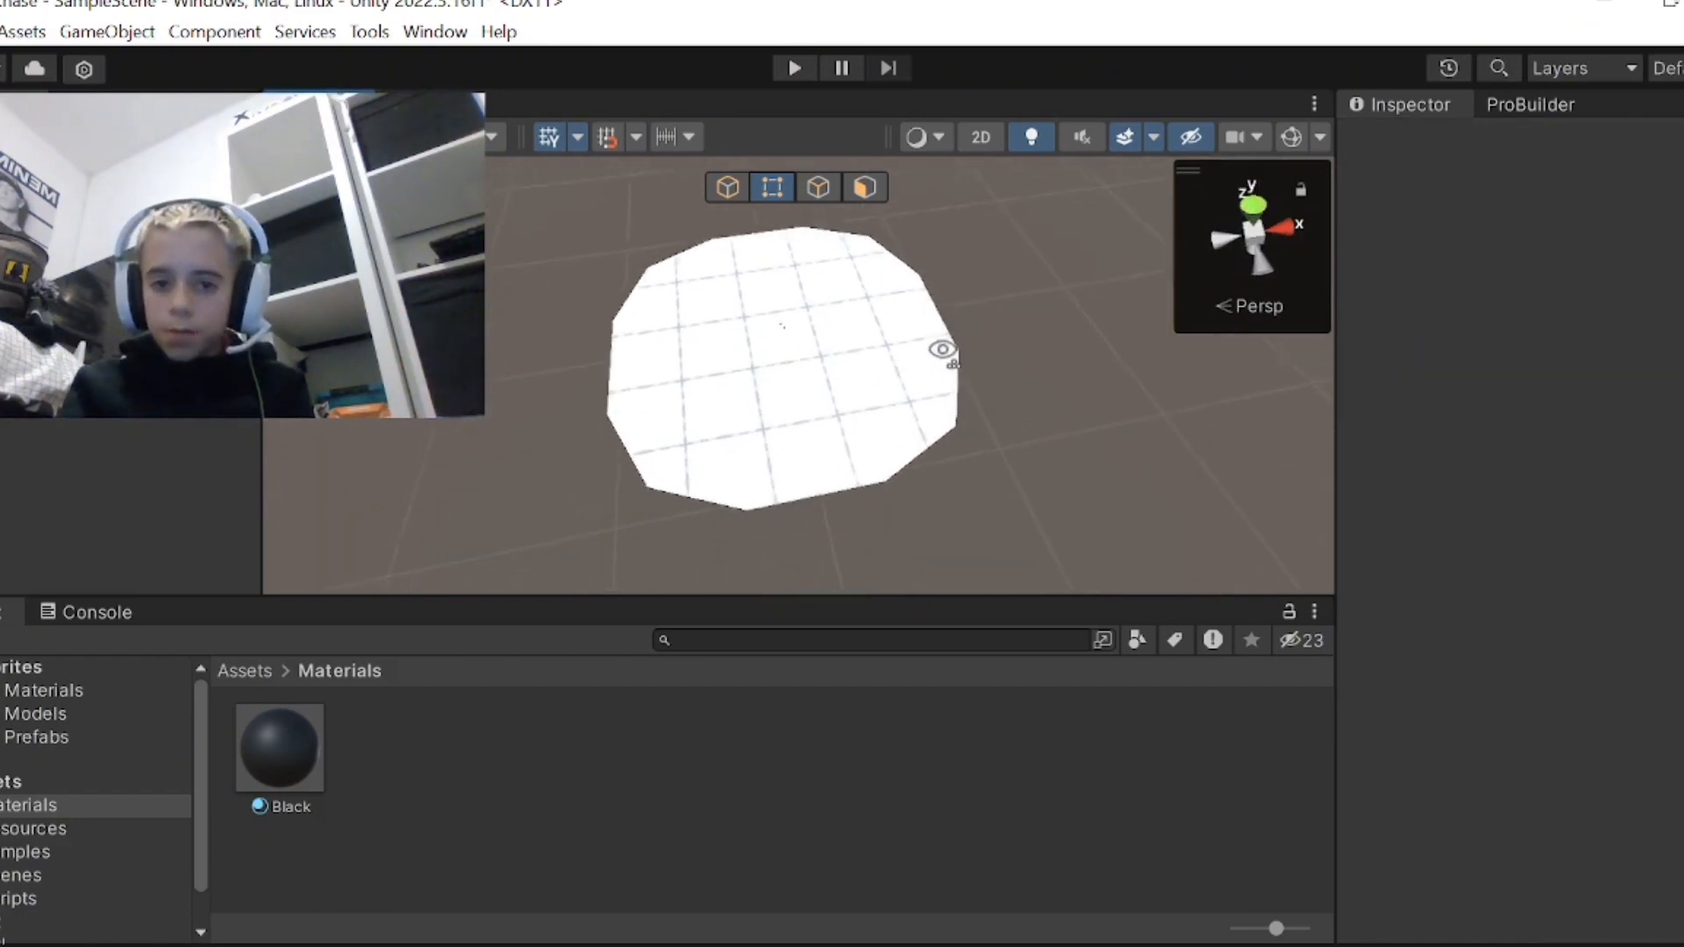
pyautogui.scroll(5, 940, 349)
pyautogui.click(928, 409)
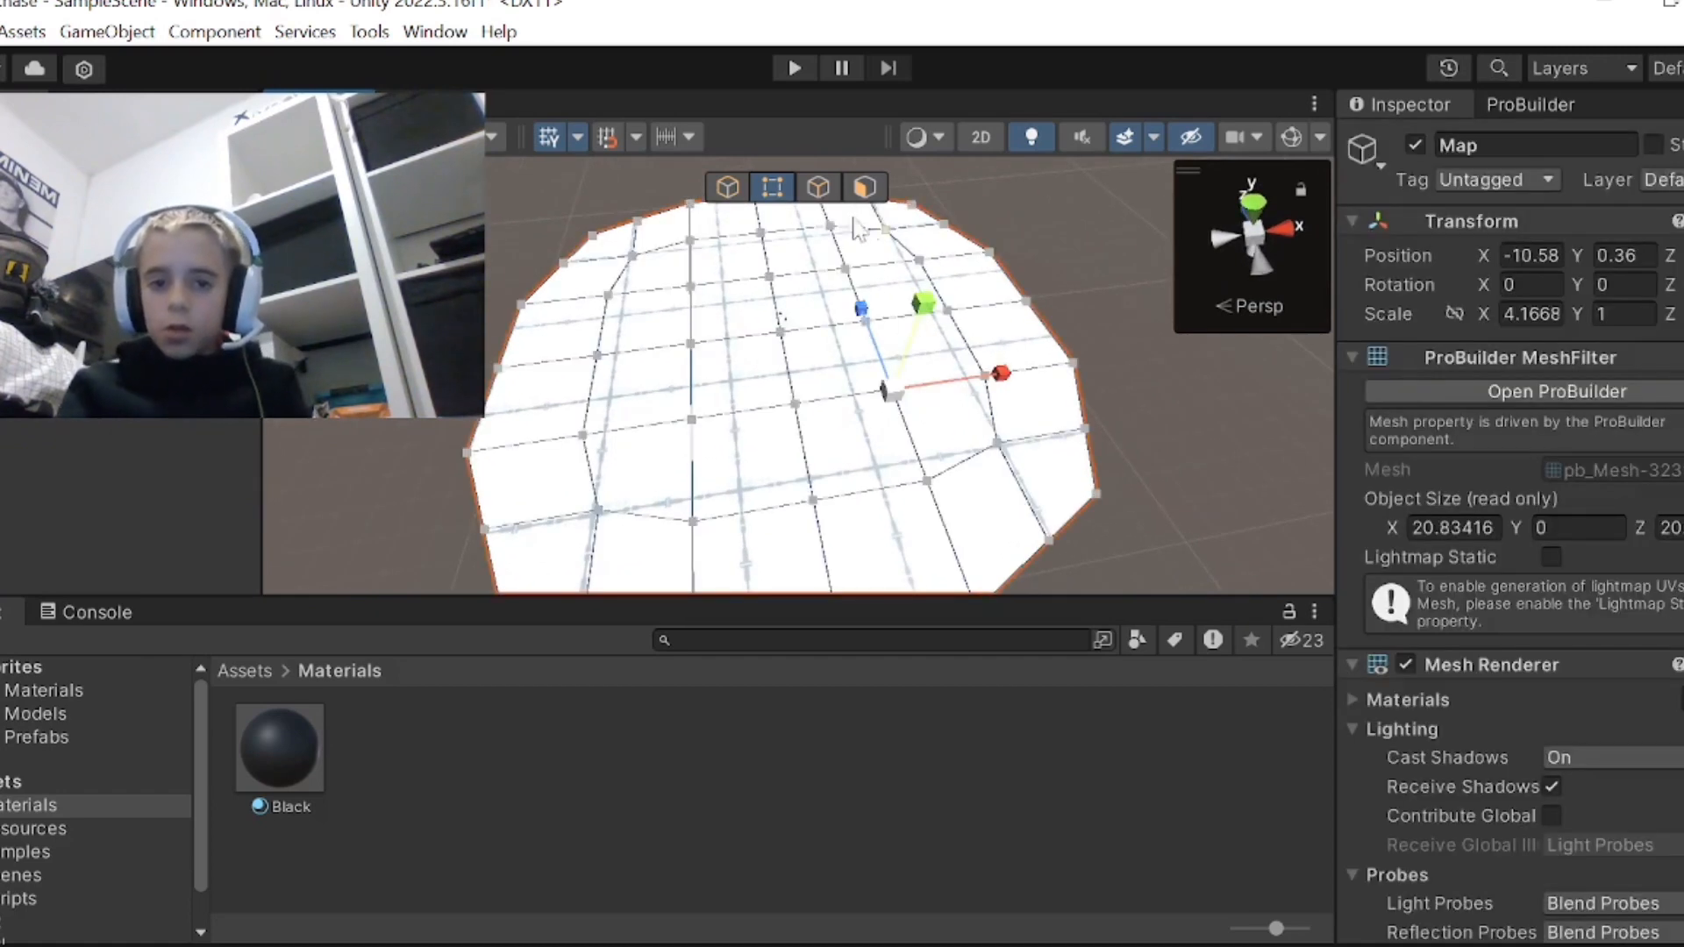
pyautogui.click(817, 188)
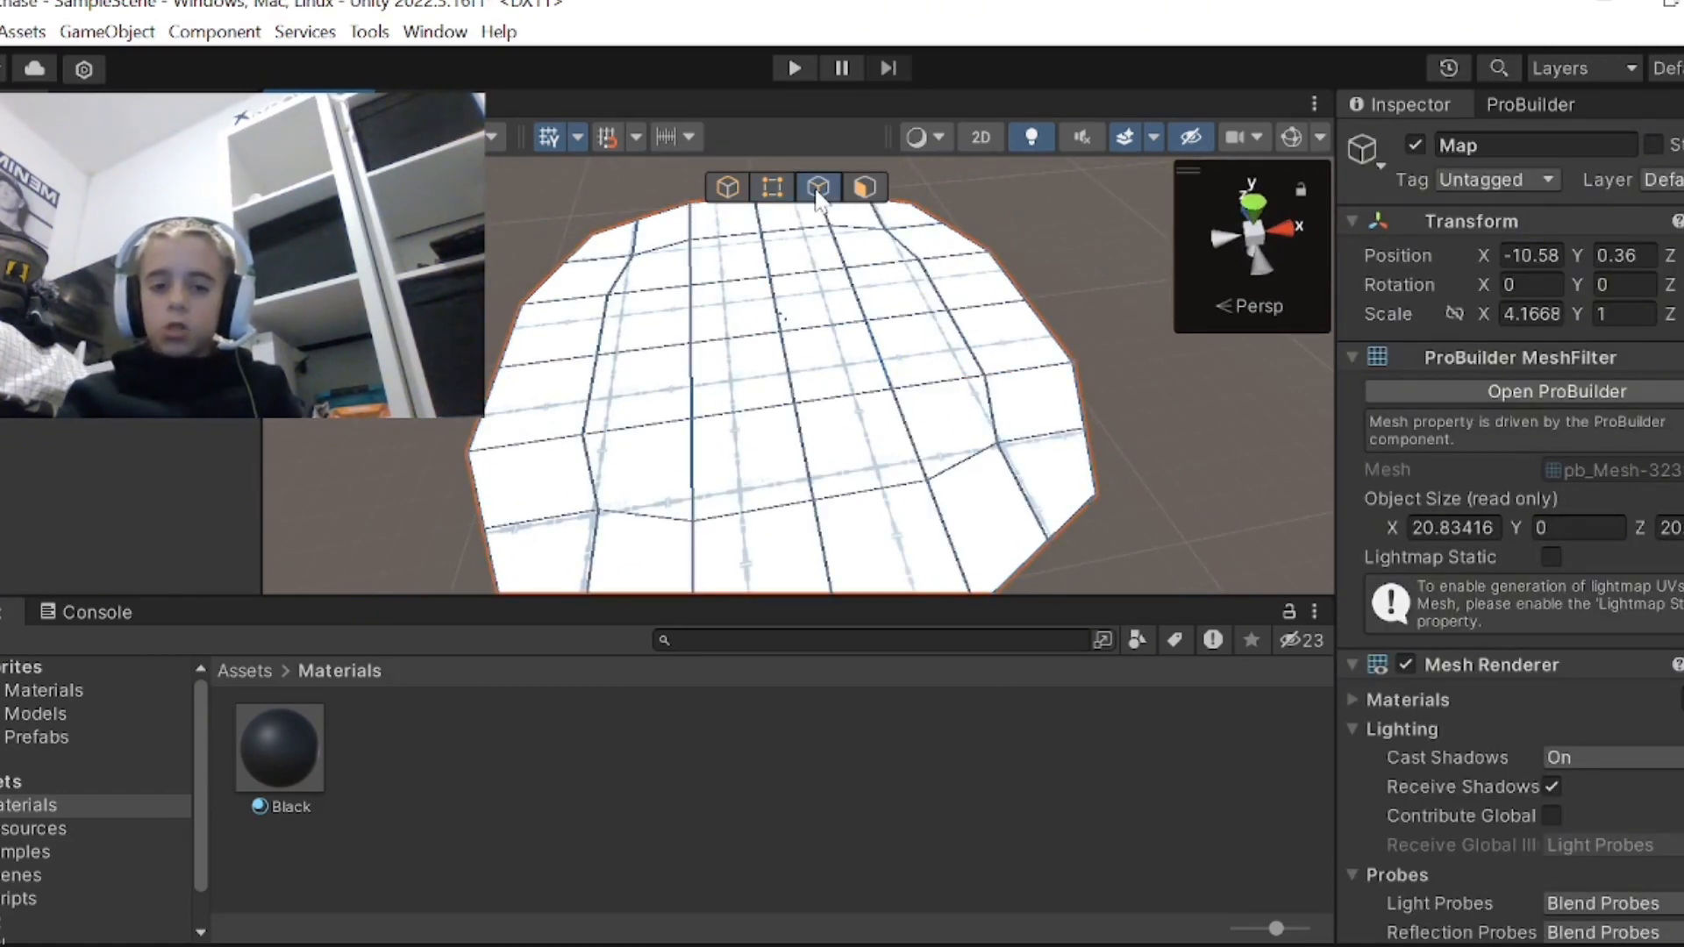
pyautogui.moveTo(797, 263); pyautogui.dragTo(793, 364, button='right')
pyautogui.press('s')
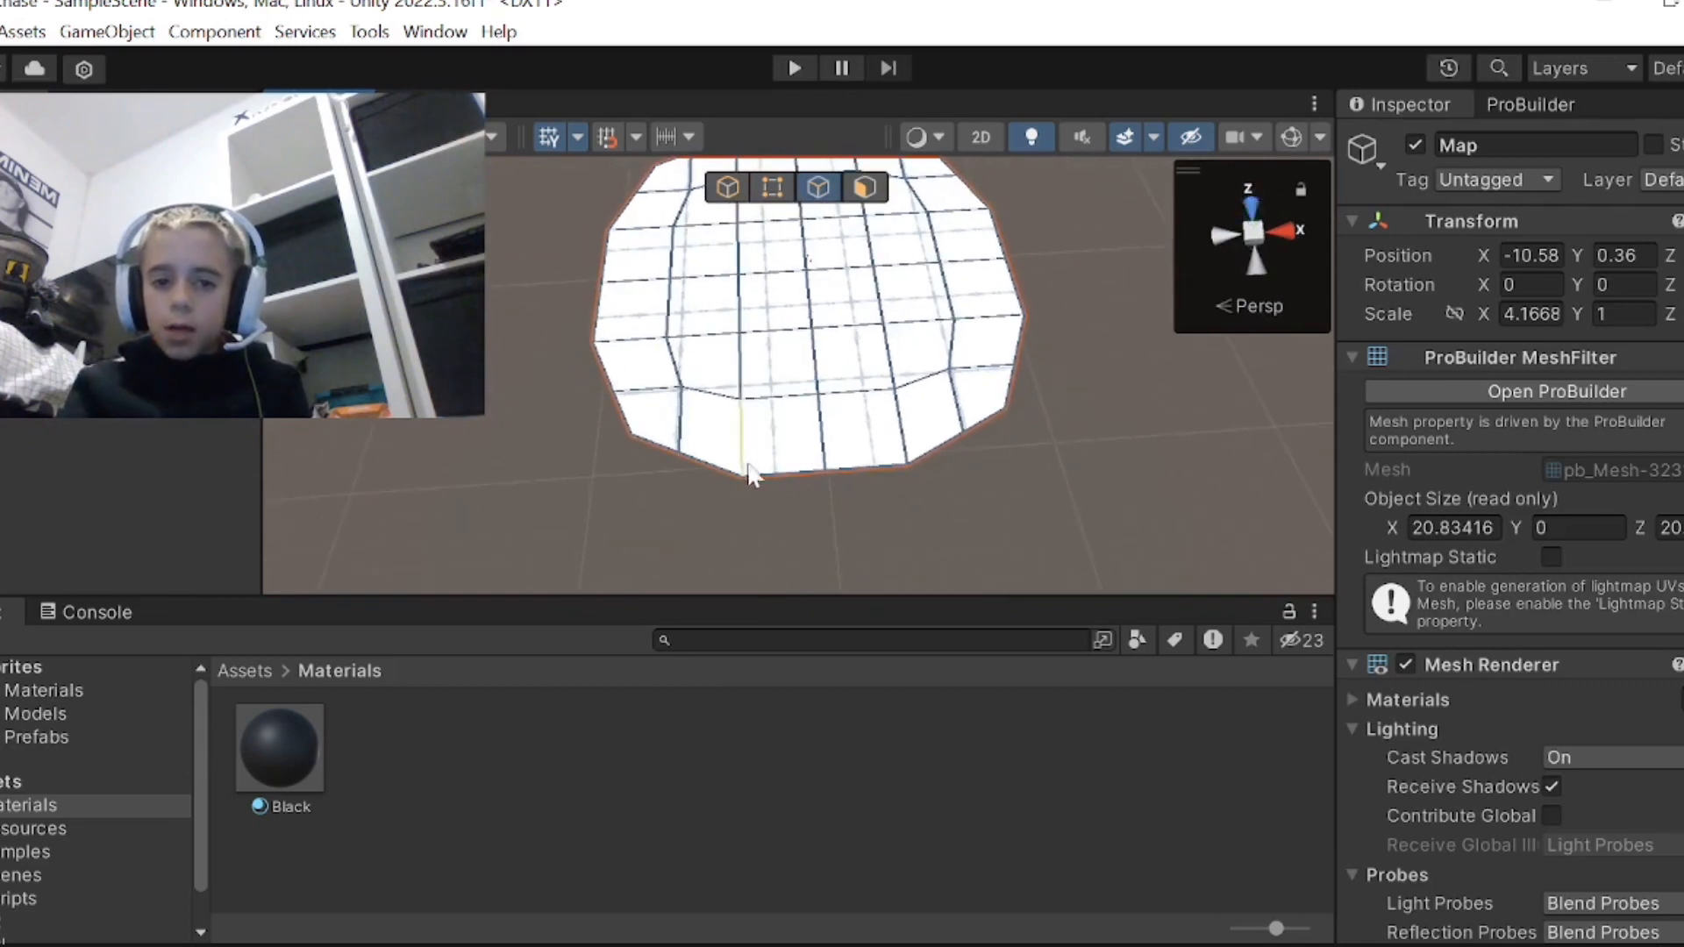
pyautogui.click(761, 476)
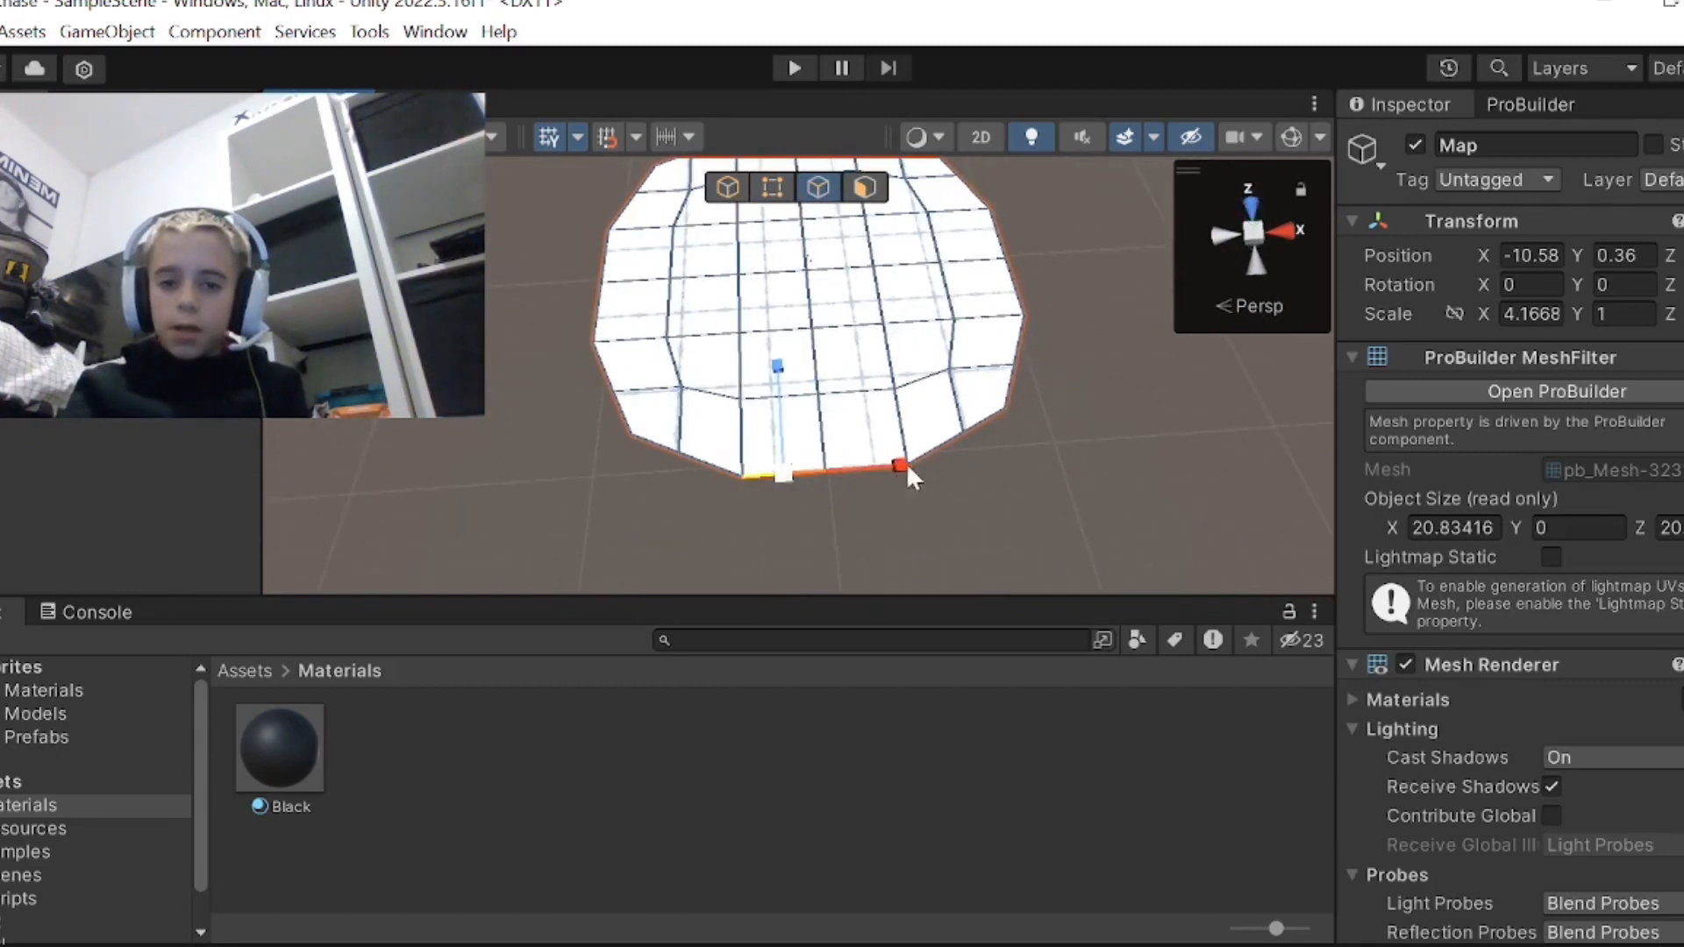
pyautogui.keyDown('shift'); pyautogui.click(904, 464); pyautogui.keyUp('shift')
pyautogui.keyDown('shift'); pyautogui.click(919, 454); pyautogui.keyUp('shift')
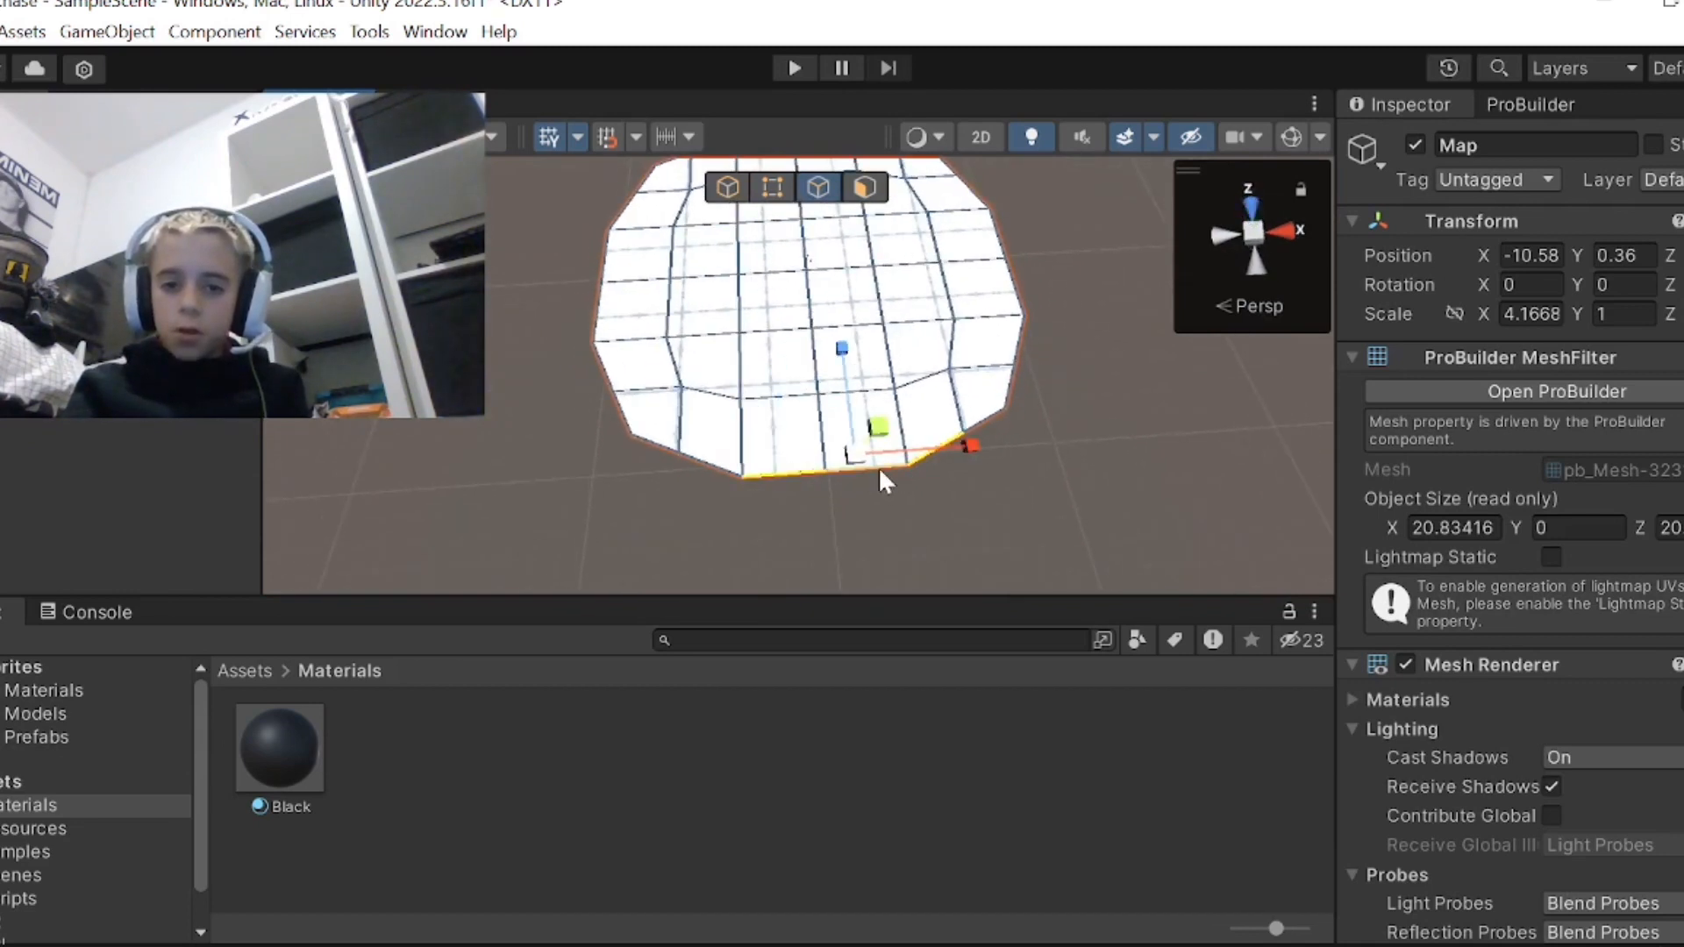
pyautogui.keyDown('shift'); pyautogui.click(998, 412); pyautogui.keyUp('shift')
pyautogui.keyDown('shift'); pyautogui.click(1017, 350); pyautogui.keyUp('shift')
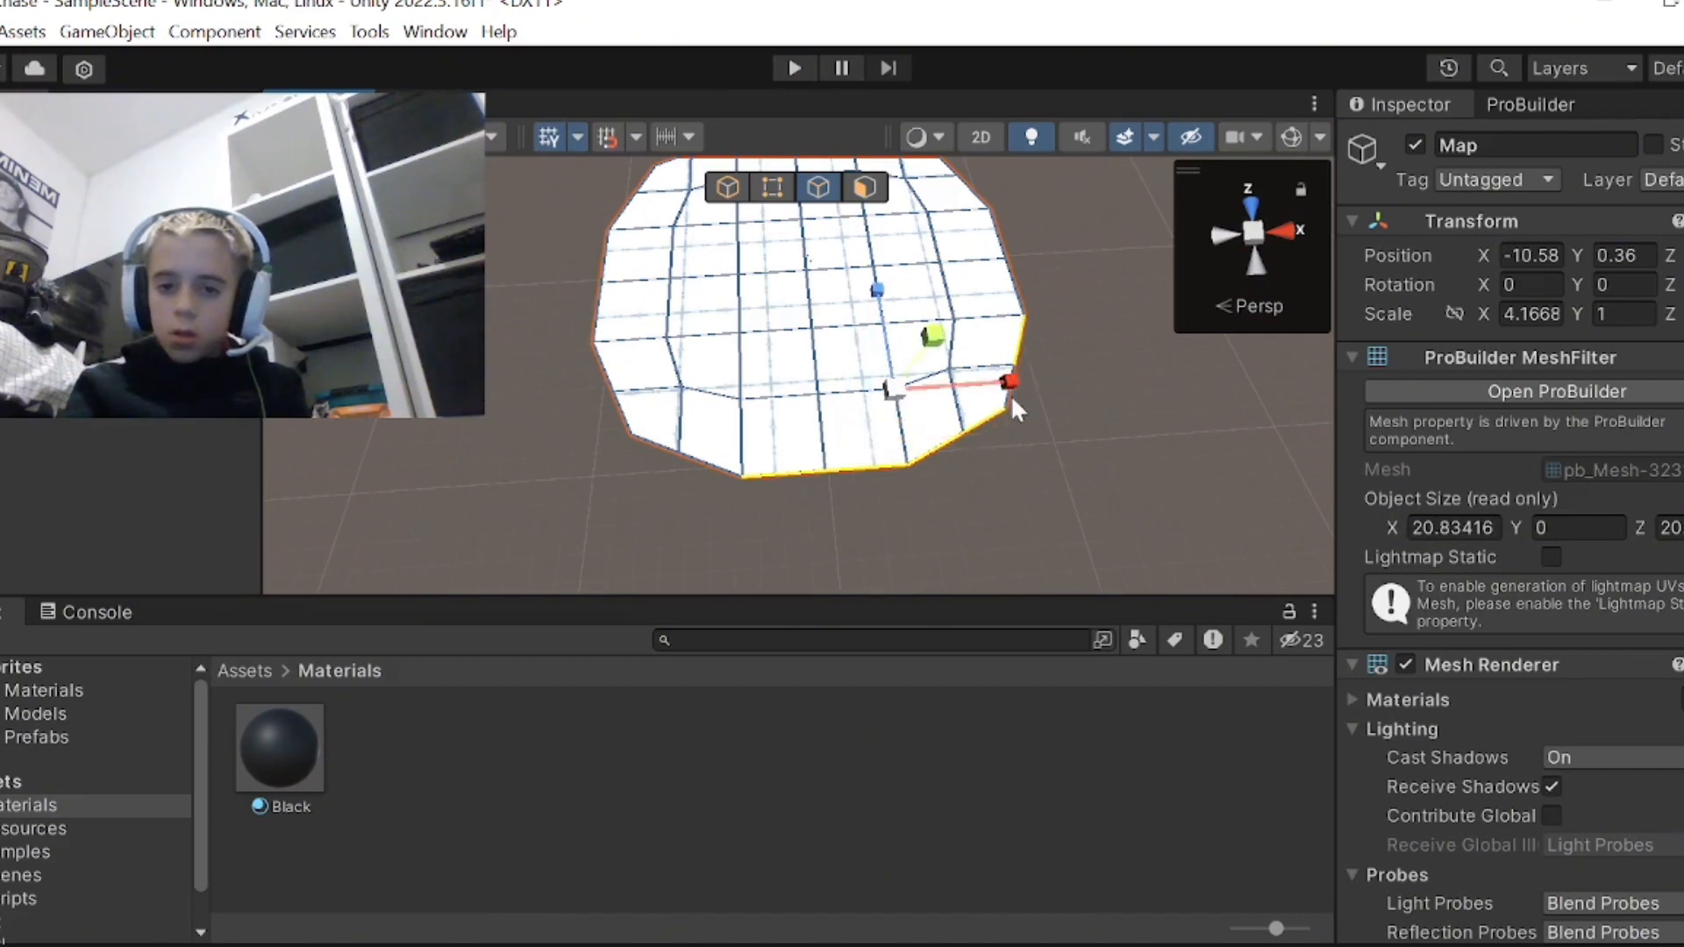
pyautogui.keyDown('shift'); pyautogui.click(1014, 266); pyautogui.keyUp('shift')
pyautogui.keyDown('shift'); pyautogui.click(998, 233); pyautogui.keyUp('shift')
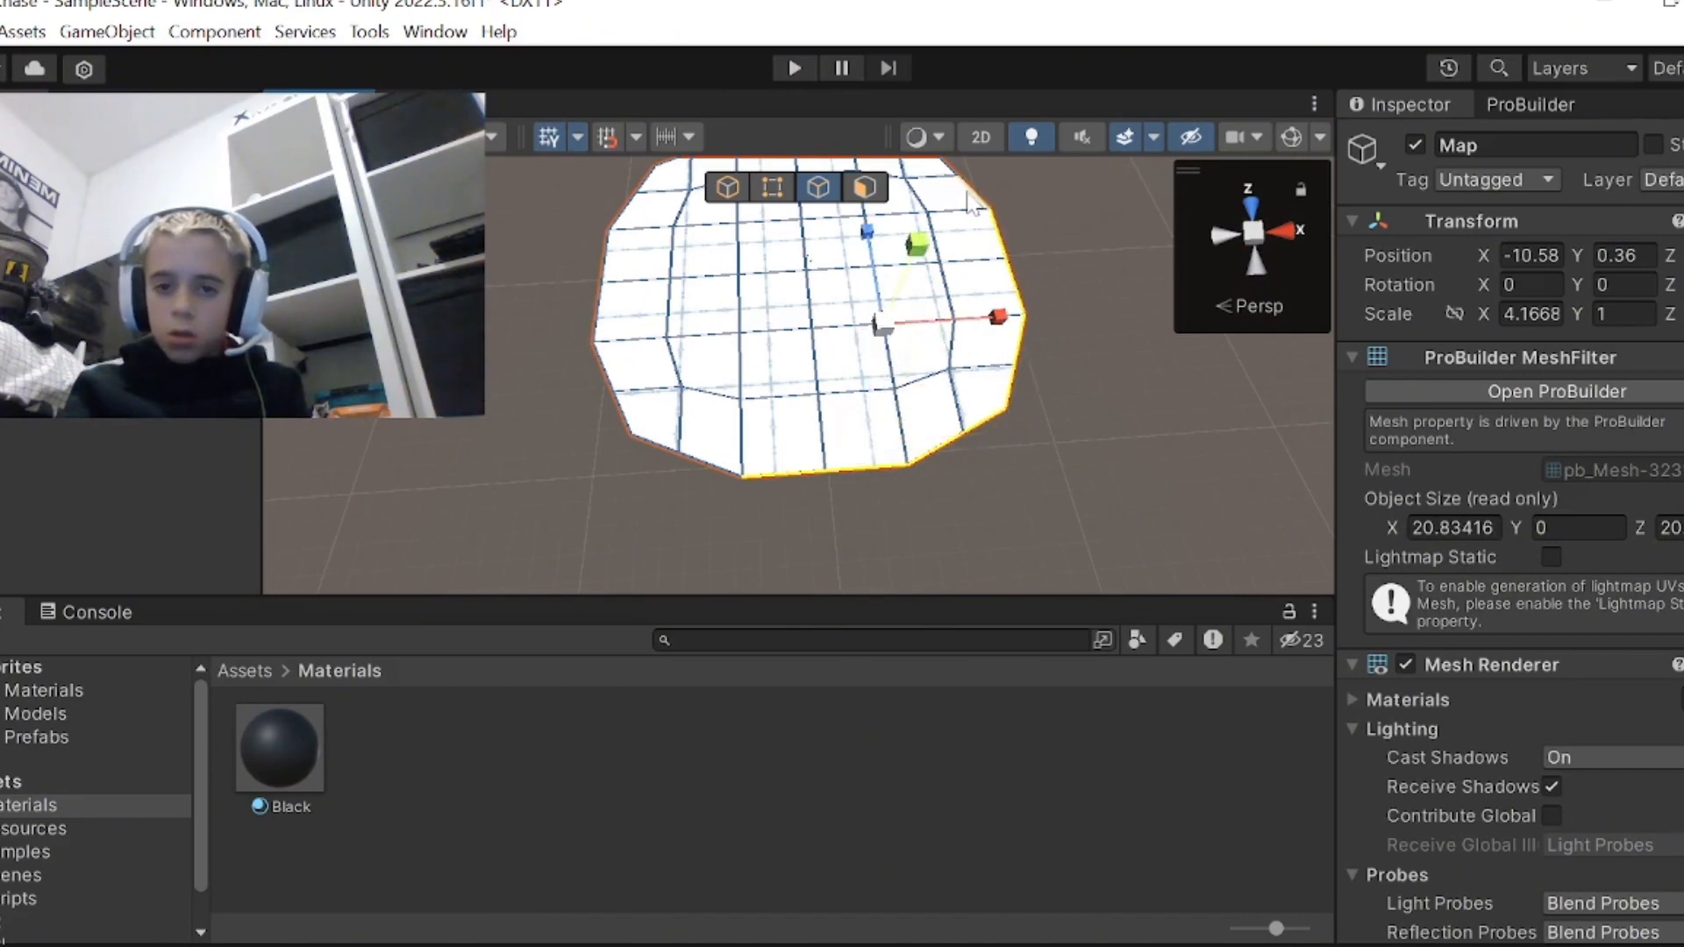
pyautogui.keyDown('shift'); pyautogui.click(968, 184); pyautogui.keyUp('shift')
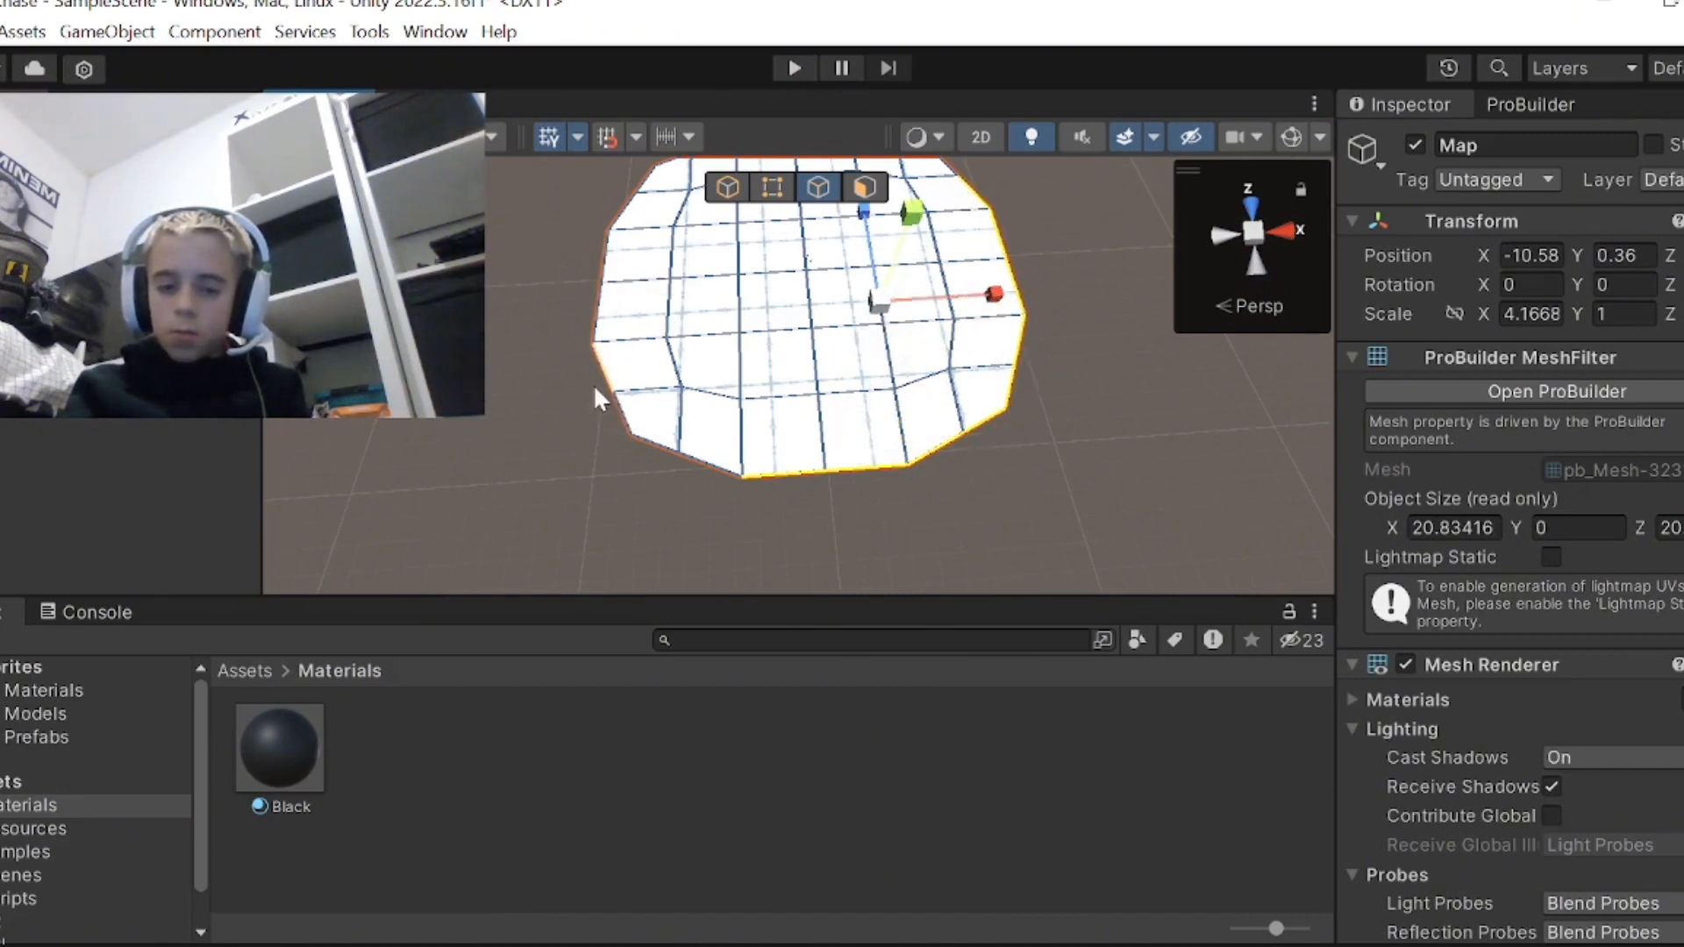
pyautogui.keyDown('shift'); pyautogui.click(608, 413); pyautogui.keyUp('shift')
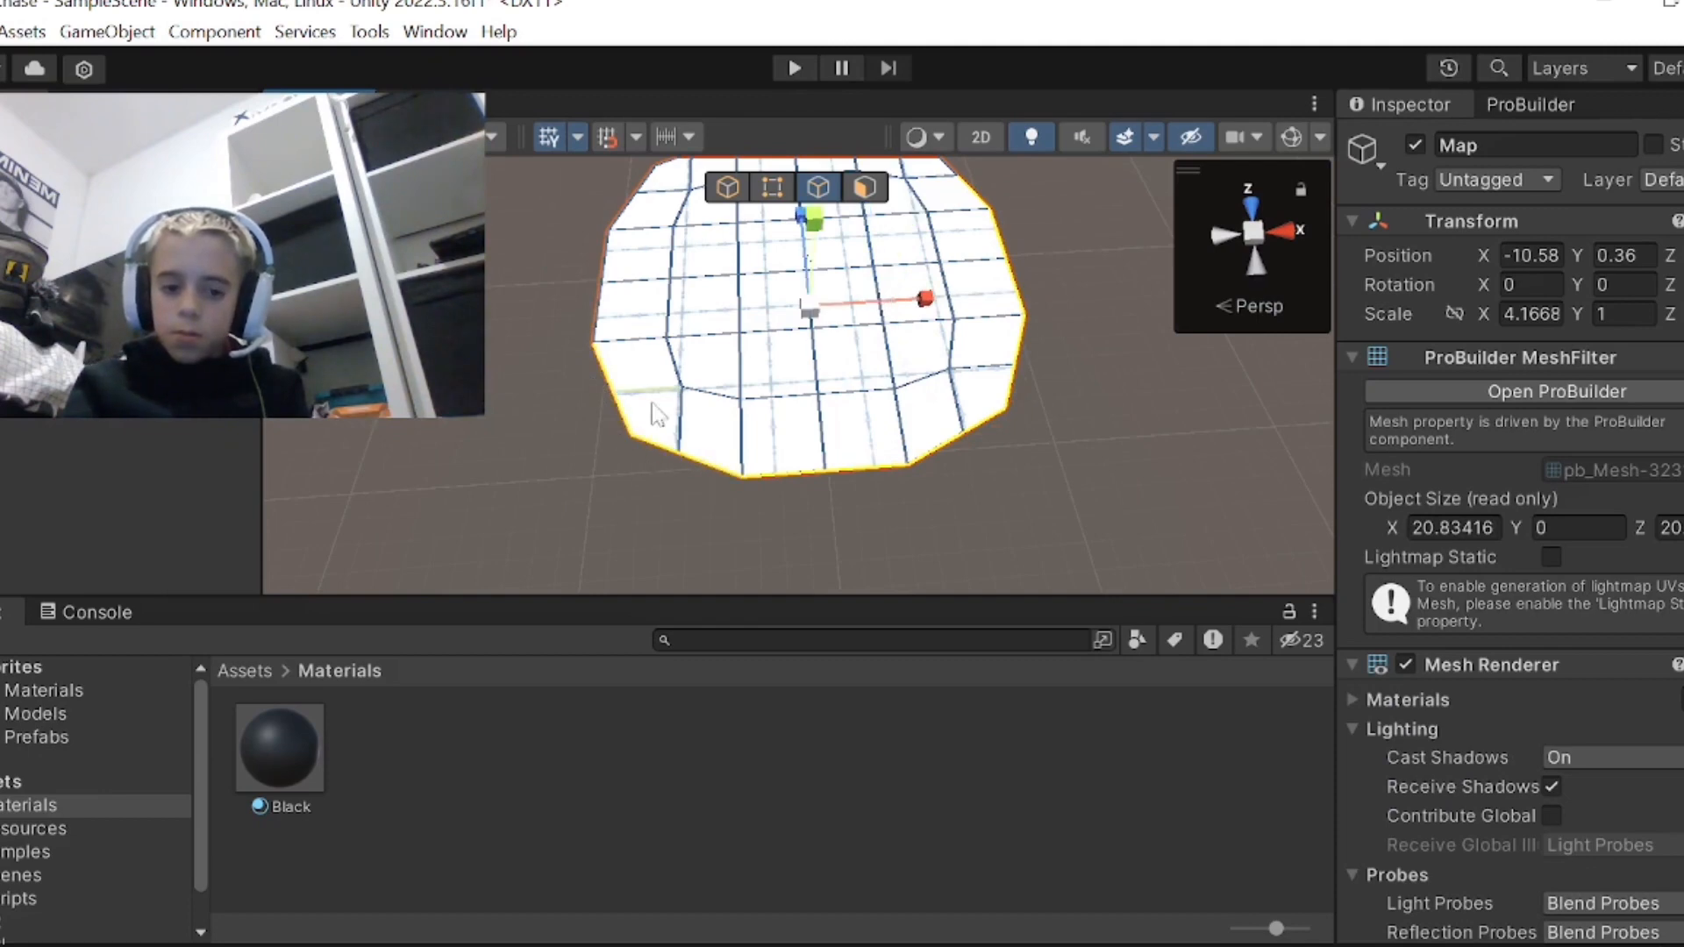
pyautogui.moveTo(652, 403); pyautogui.dragTo(600, 386, button='right')
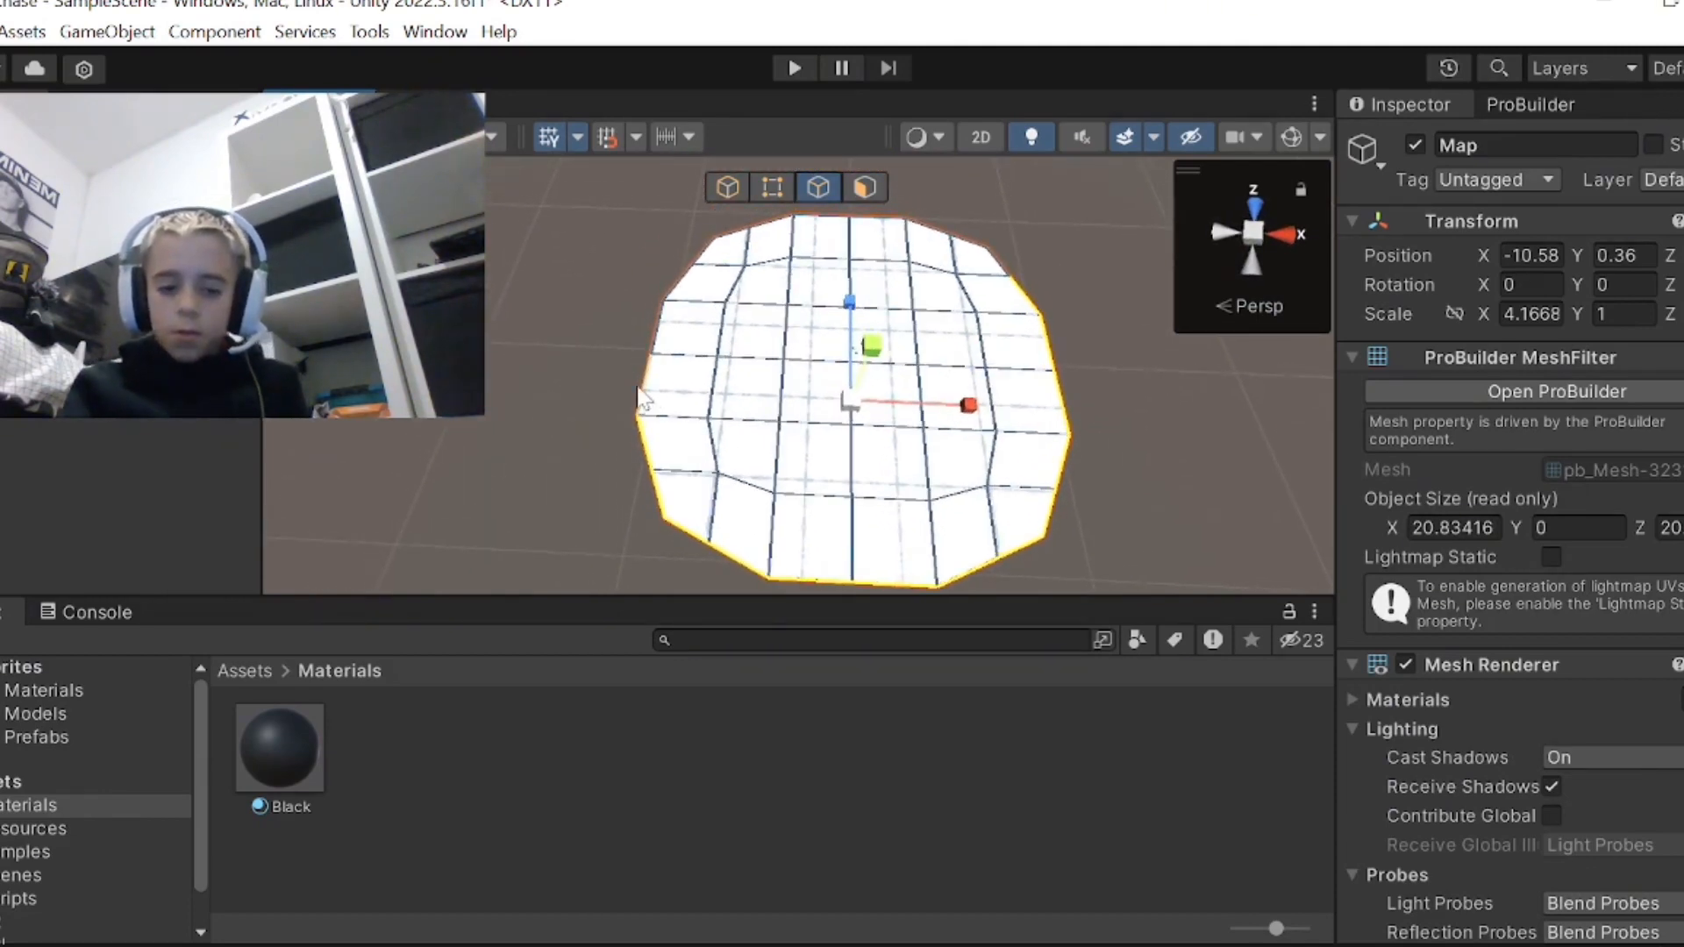
pyautogui.keyDown('shift'); pyautogui.click(721, 238); pyautogui.keyUp('shift')
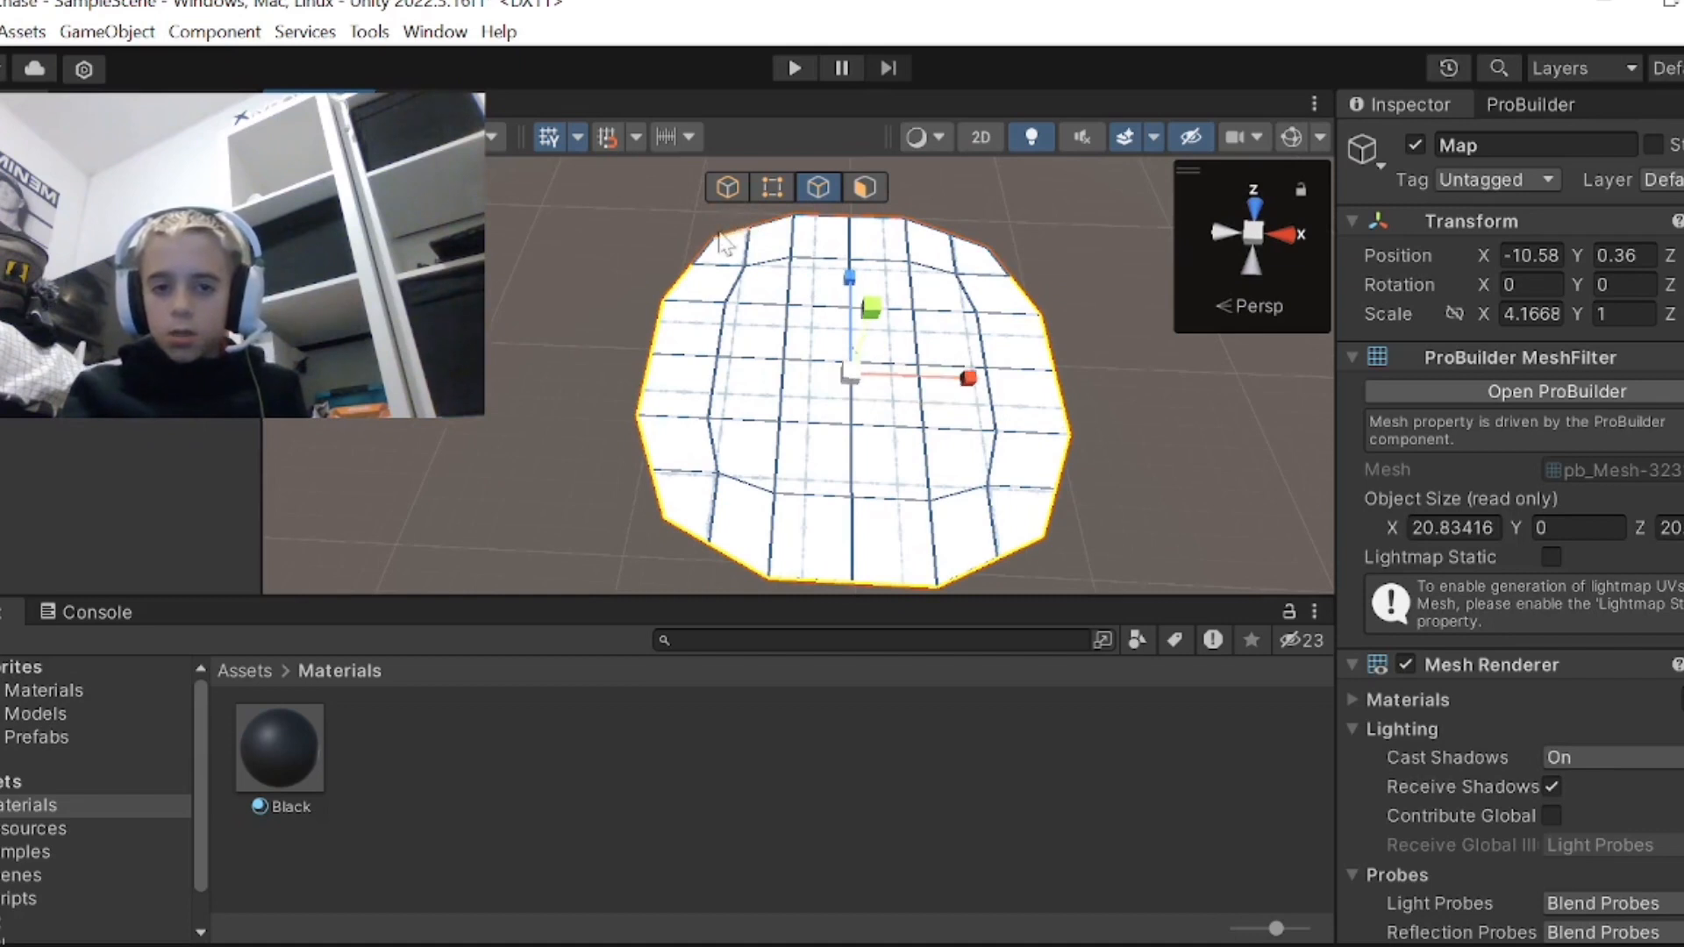
pyautogui.keyDown('shift'); pyautogui.click(749, 226); pyautogui.keyUp('shift')
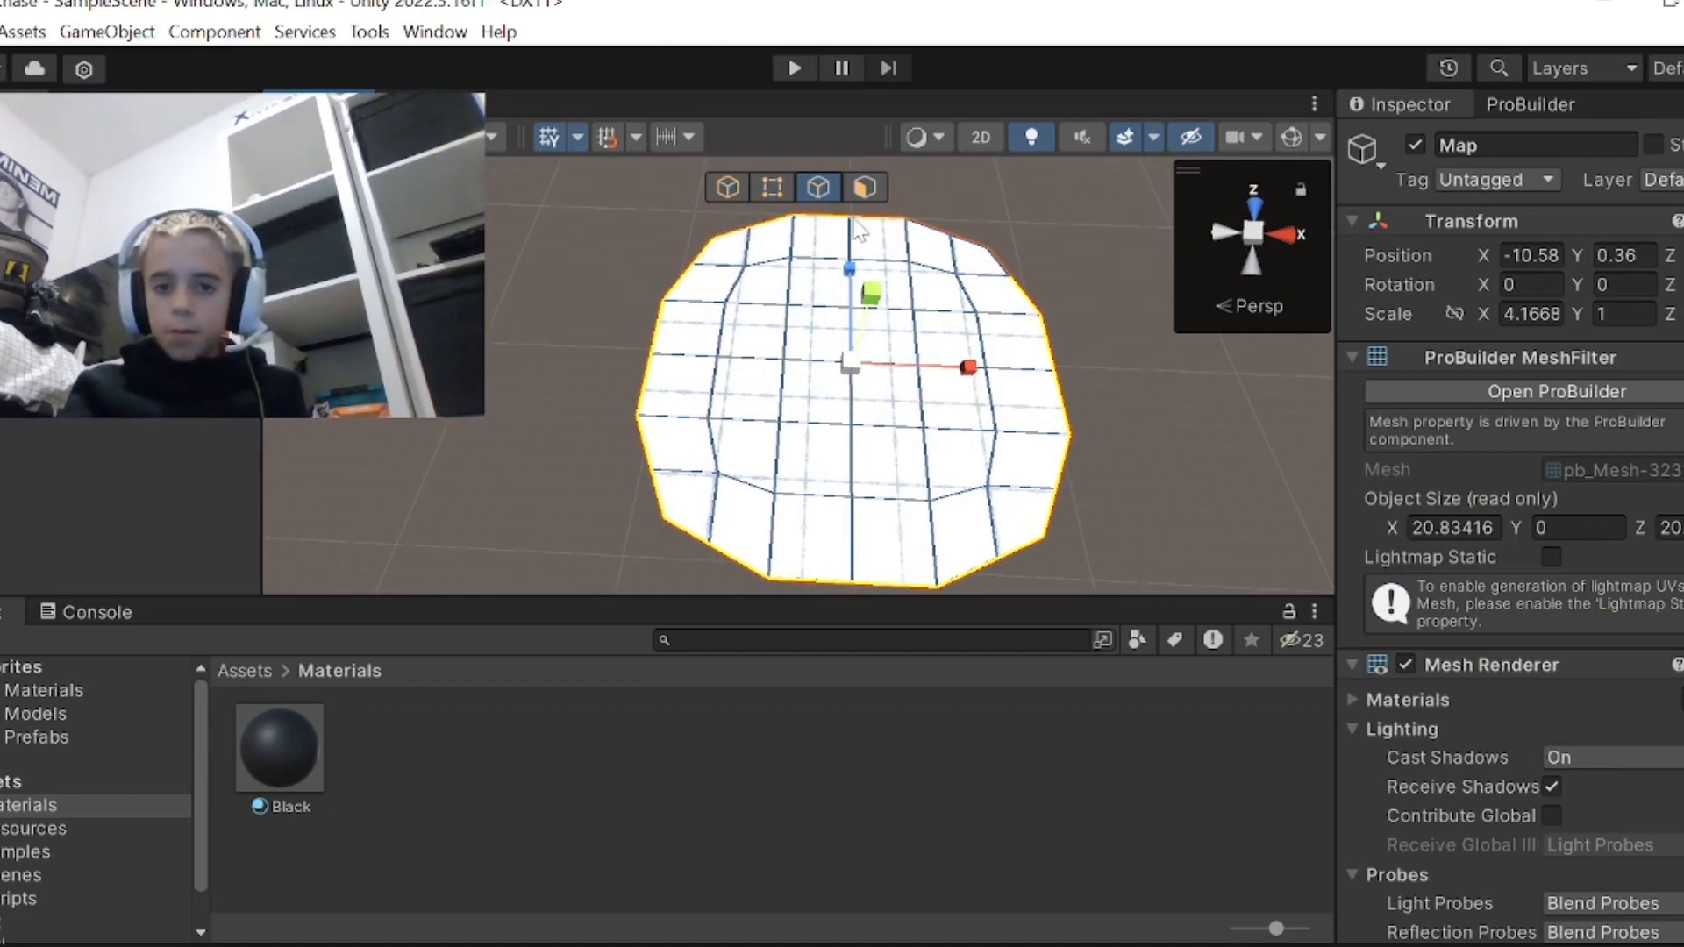
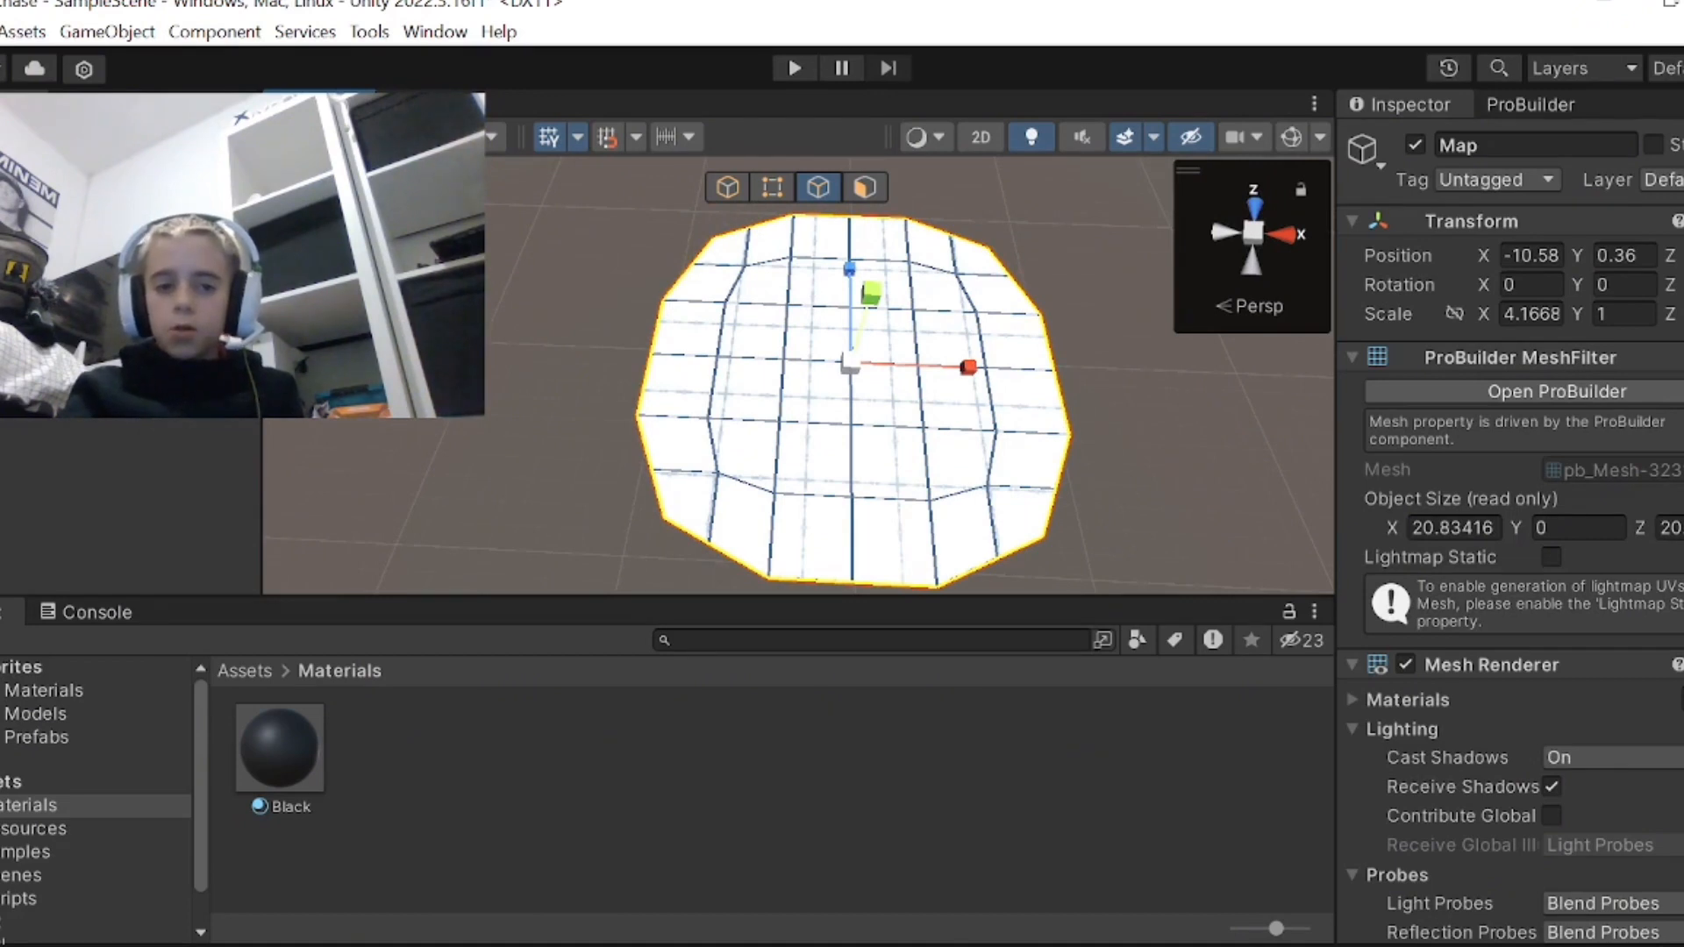
# - Extrude the Map's outer boundary edges and raise them to form a surrounding wall about 8 units high
pyautogui.press('w')
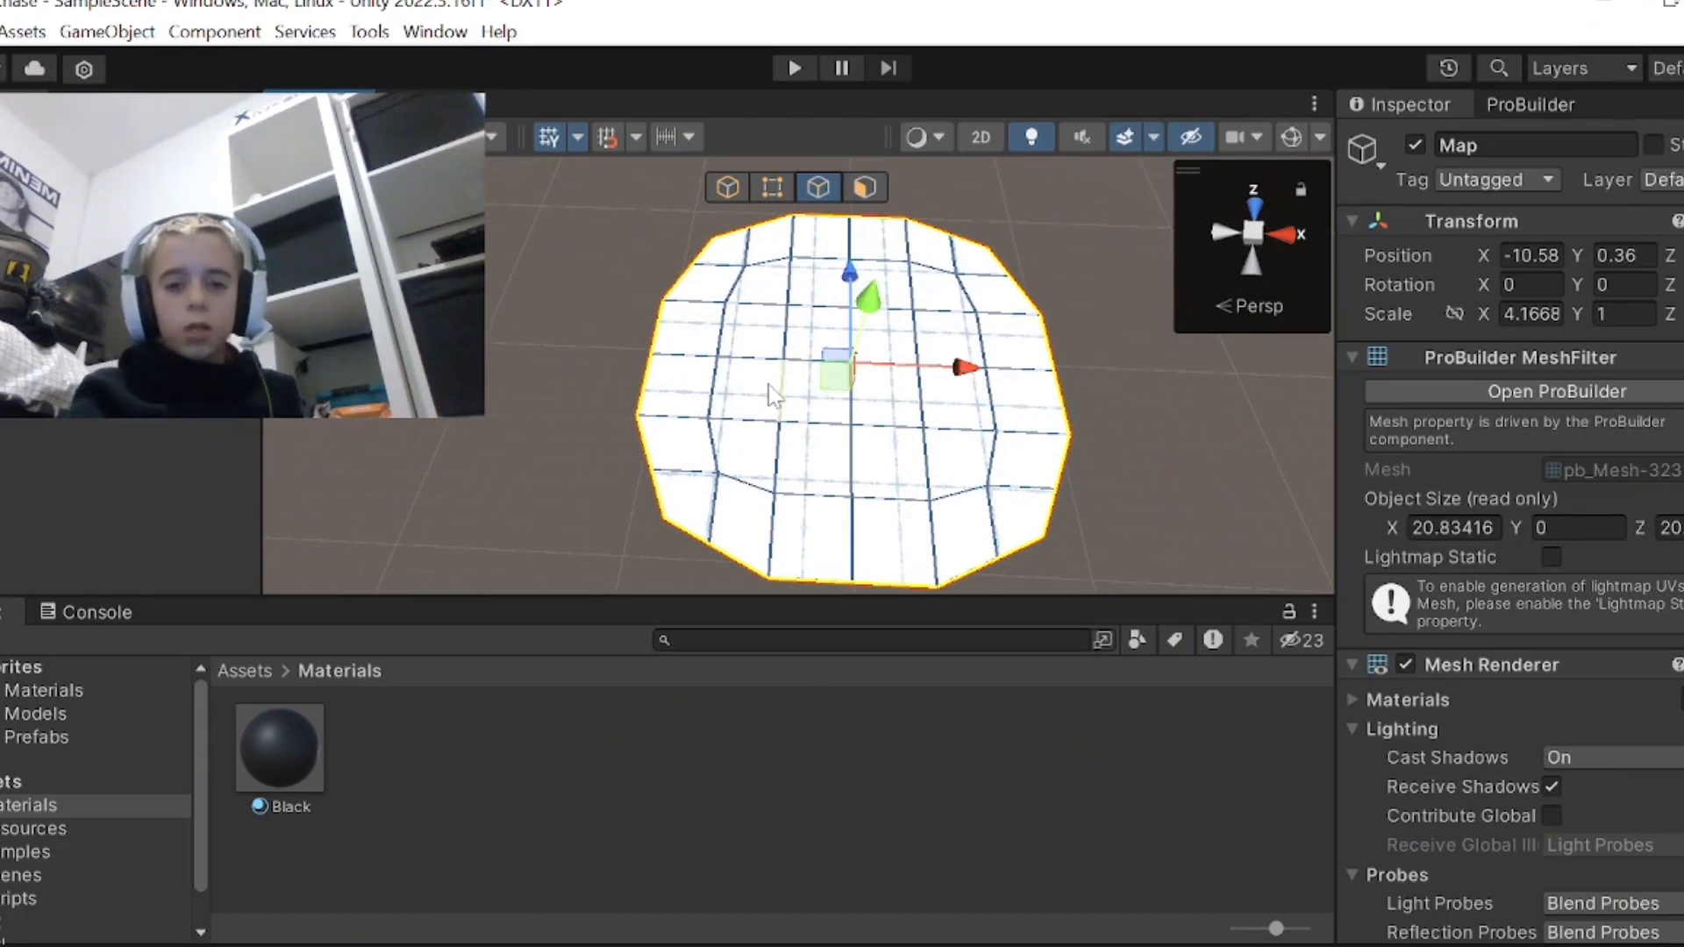
pyautogui.hotkey('ctrl', 'e')
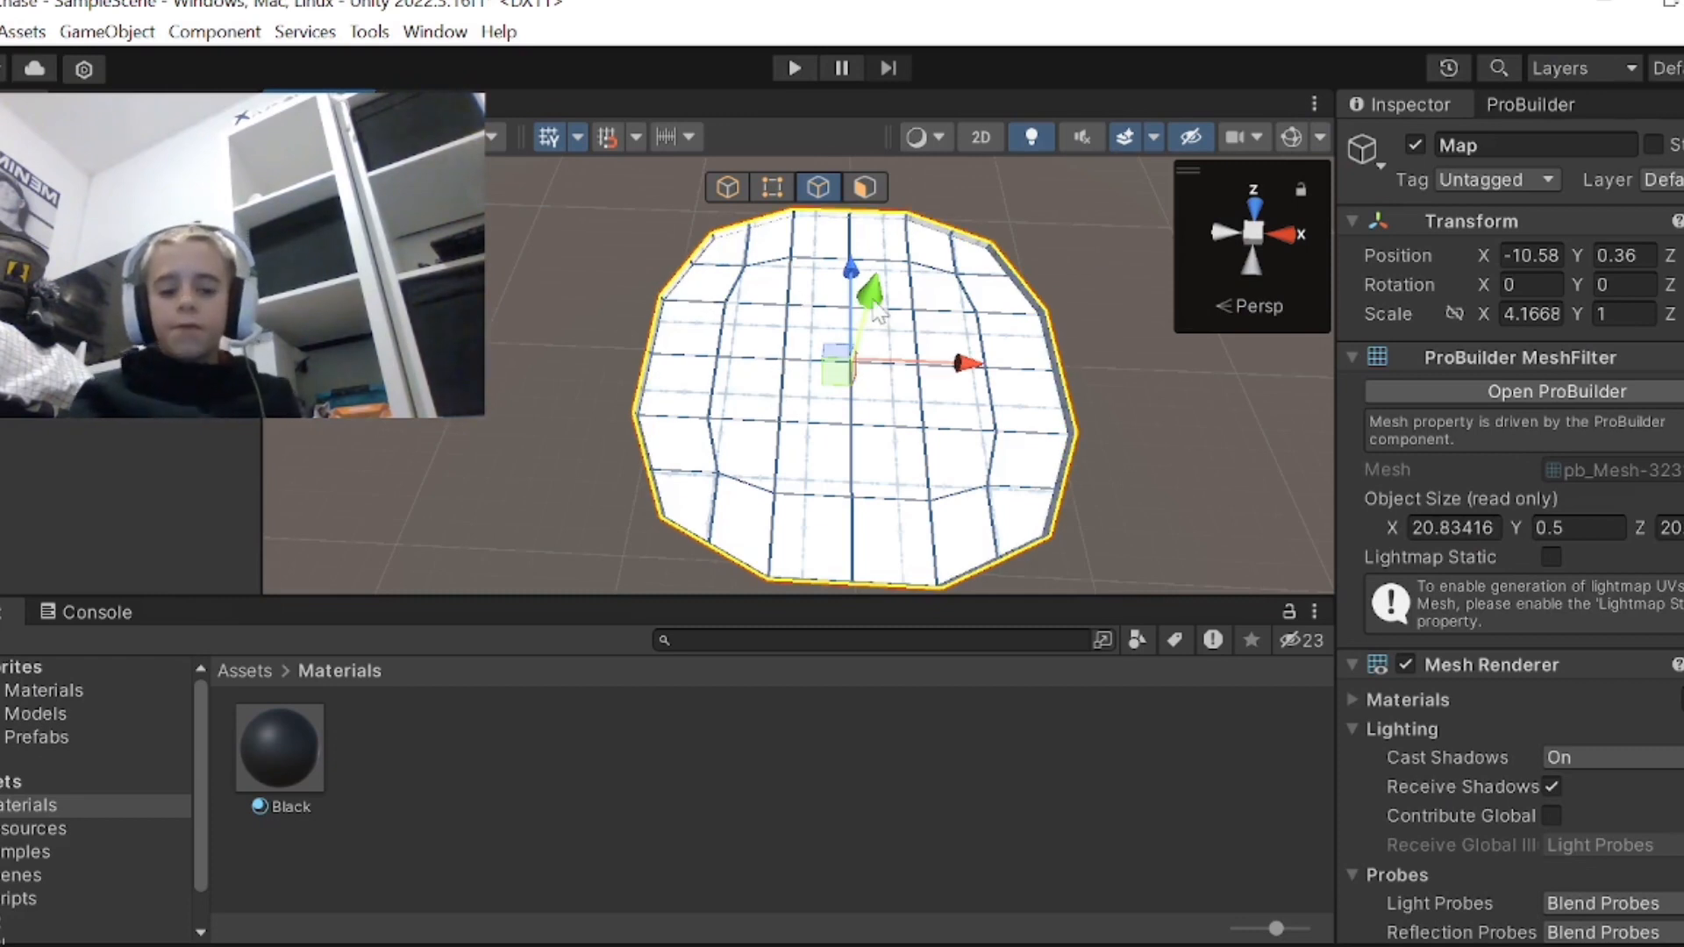
pyautogui.moveTo(877, 311); pyautogui.dragTo(875, 163)
pyautogui.press('s')
pyautogui.moveTo(851, 401); pyautogui.dragTo(846, 298, button='right')
pyautogui.moveTo(863, 300); pyautogui.dragTo(862, 290)
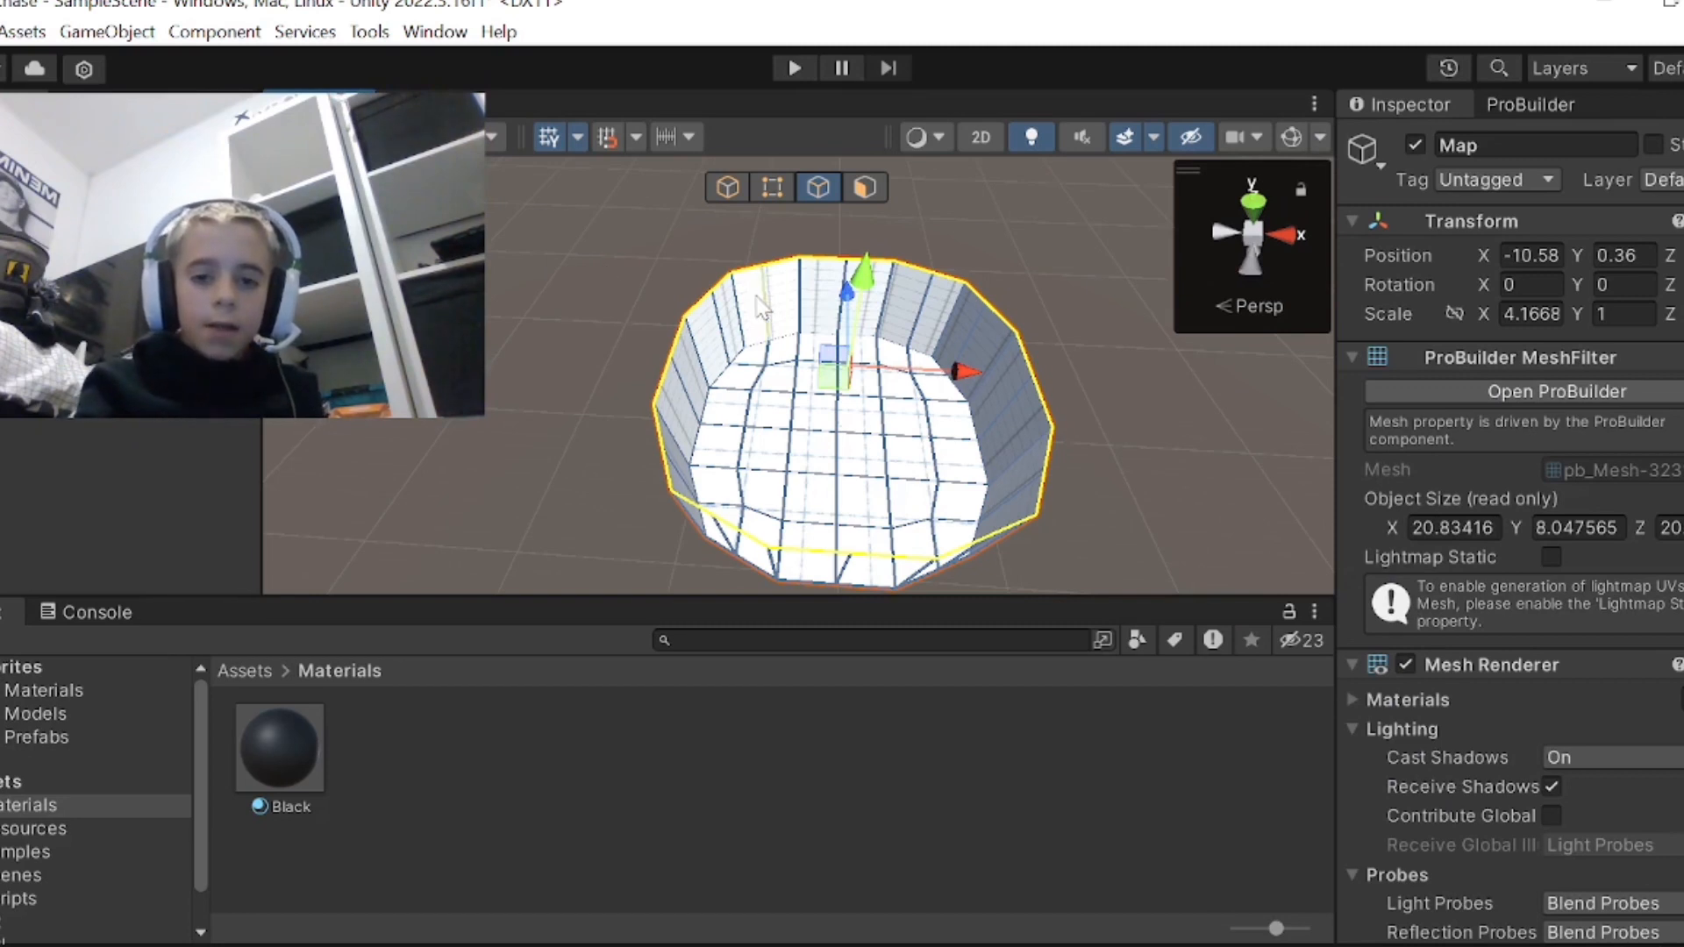
# - Extrude the wall's top edges again and scale them outward uniformly into a flat ledge about 31 units wide overall
pyautogui.hotkey('ctrl', 'e')
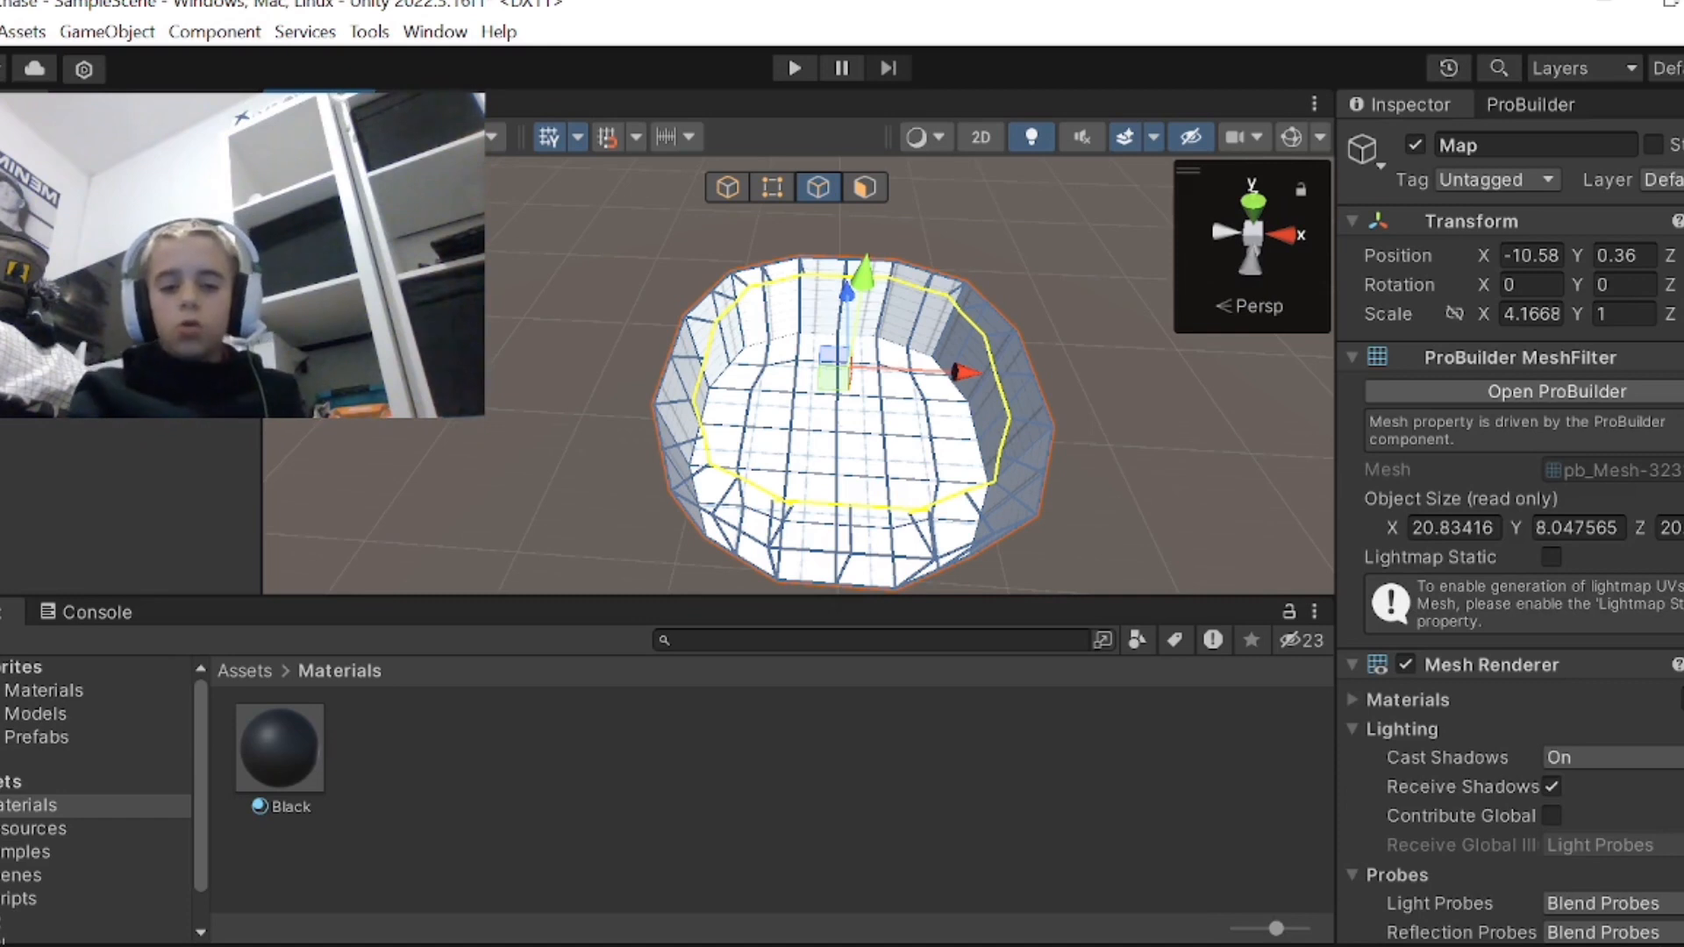
pyautogui.press('r')
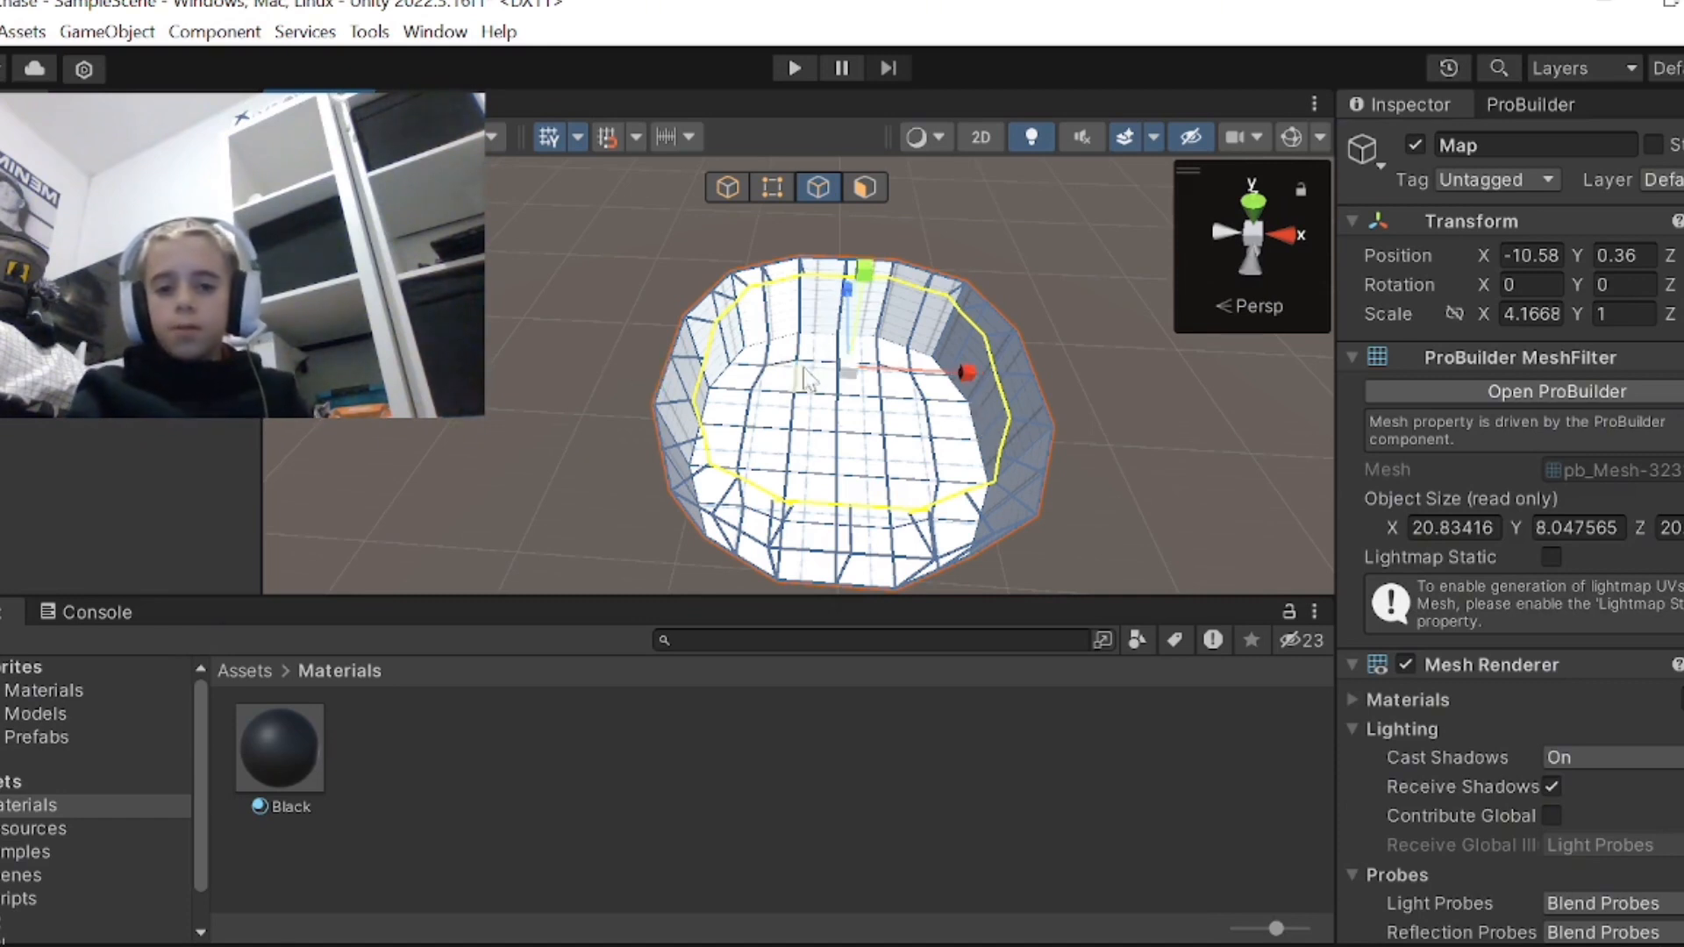
pyautogui.moveTo(964, 372); pyautogui.dragTo(1018, 371)
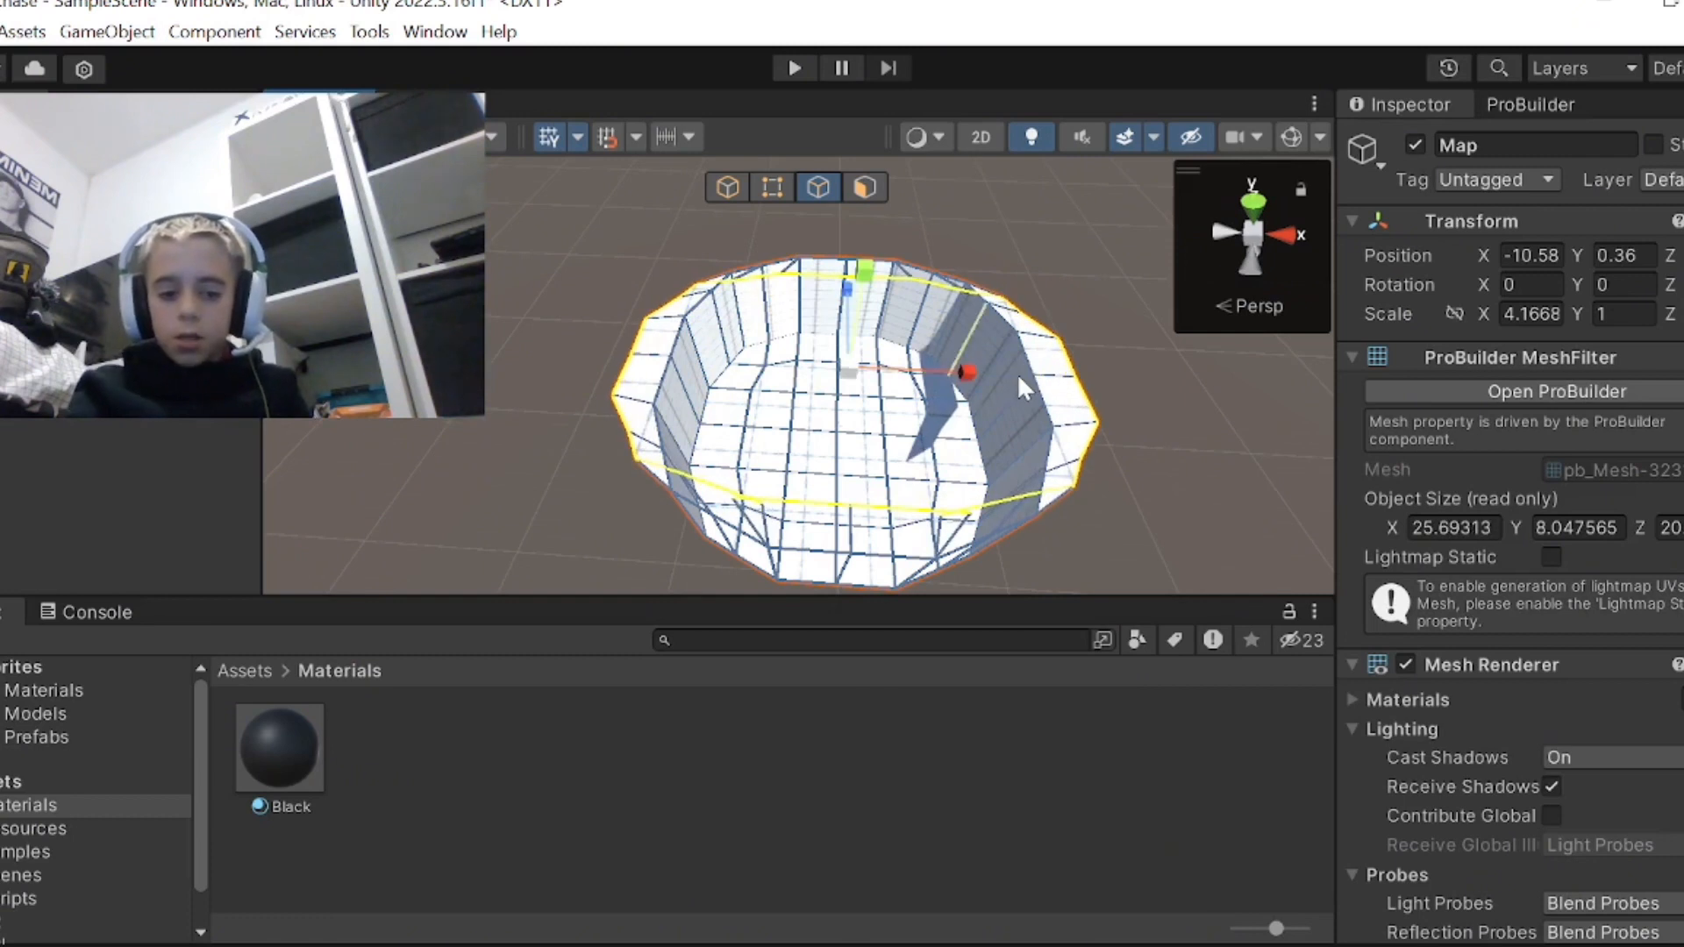
pyautogui.hotkey('ctrl', 'z')
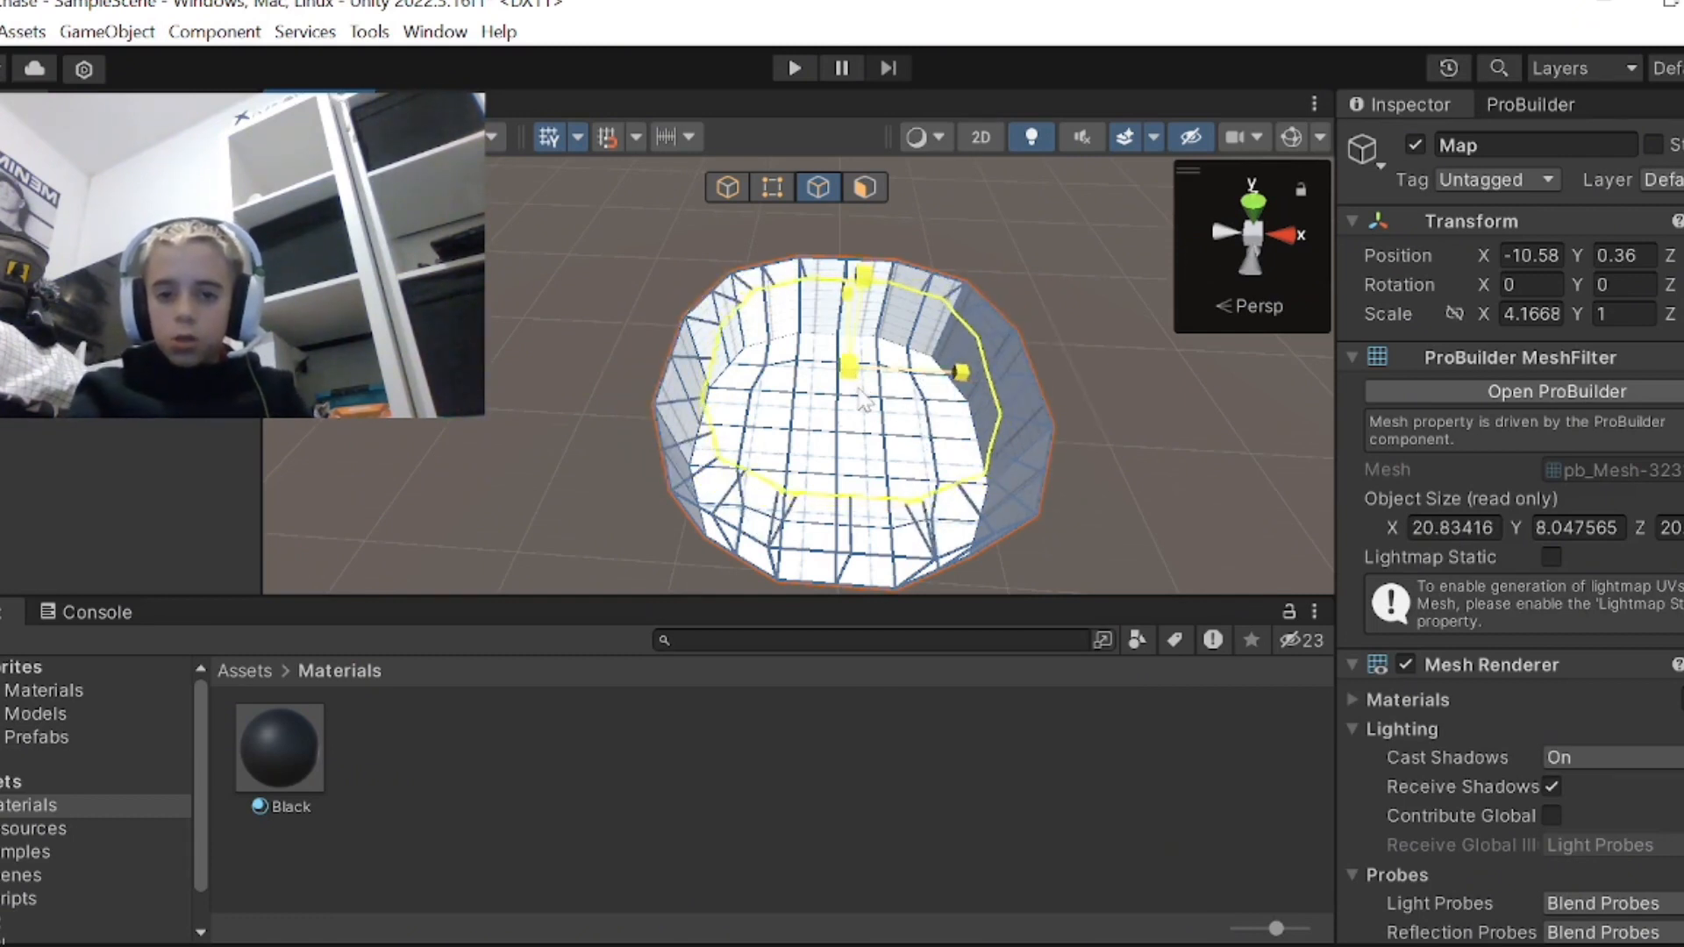
pyautogui.keyDown('shift'); pyautogui.moveTo(859, 392); pyautogui.dragTo(872, 265); pyautogui.keyUp('shift')
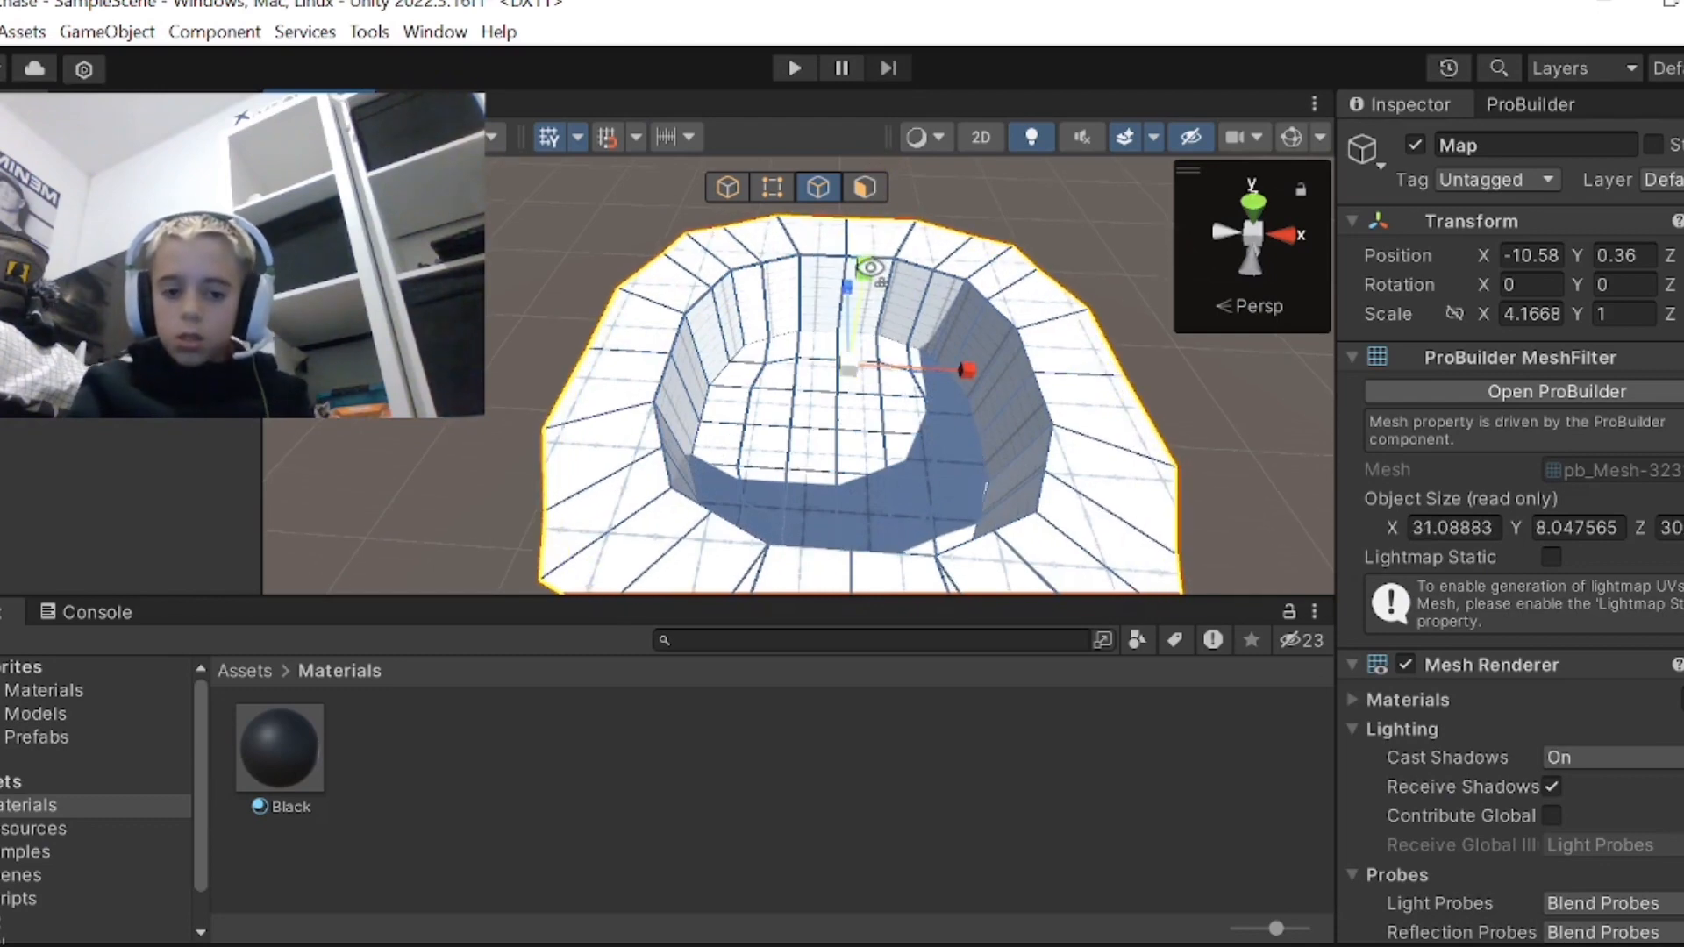
# - In top view, enlarge the ledge's outer edge loop to about 35.5 units wide and shift it slightly along Z around the pit
pyautogui.click(1253, 207)
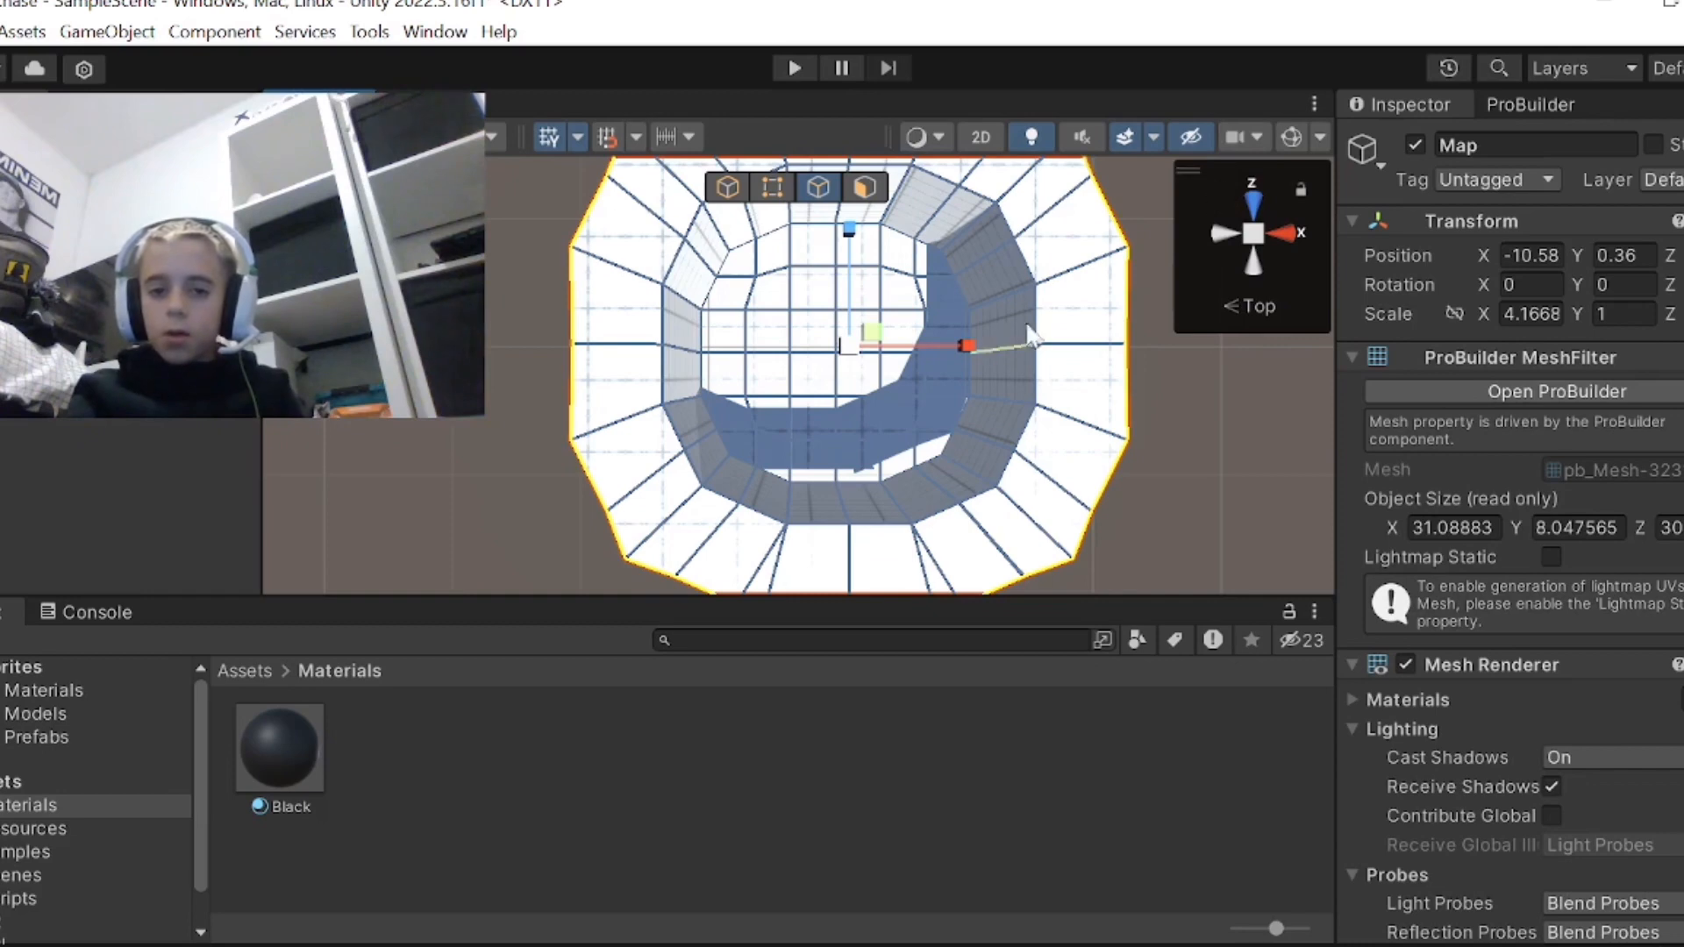
pyautogui.moveTo(1178, 482)
pyautogui.mouseDown(button='right')
pyautogui.moveTo(1128, 508)
pyautogui.moveTo(1166, 482)
pyautogui.mouseUp(button='right')
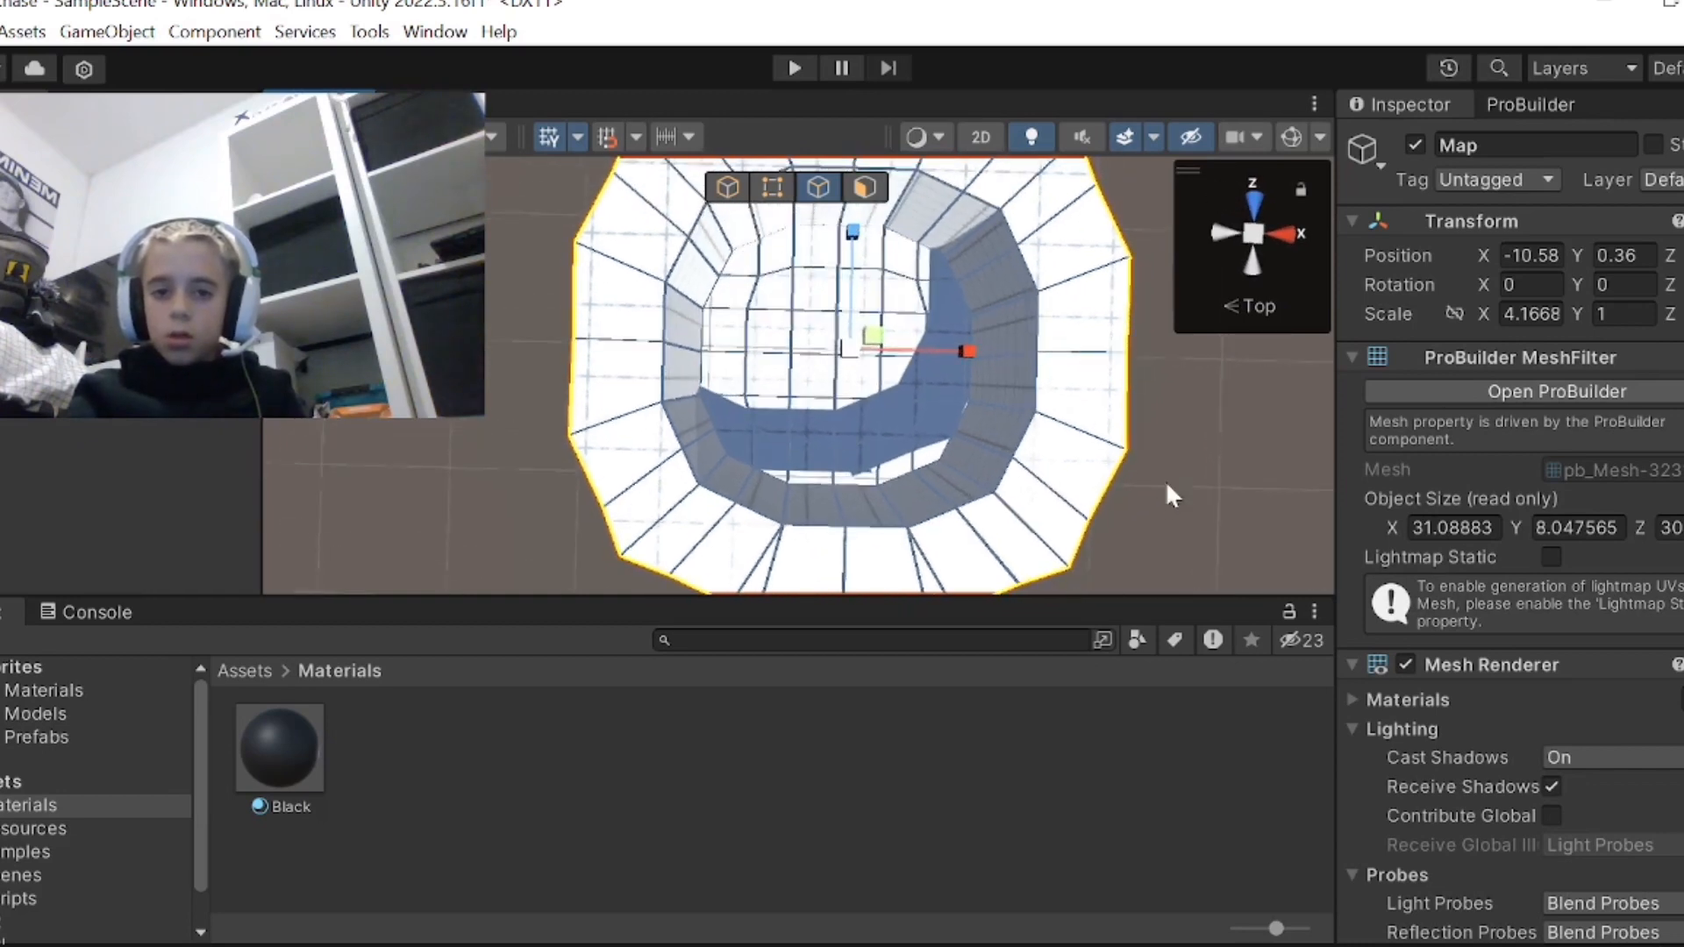
pyautogui.click(1254, 234)
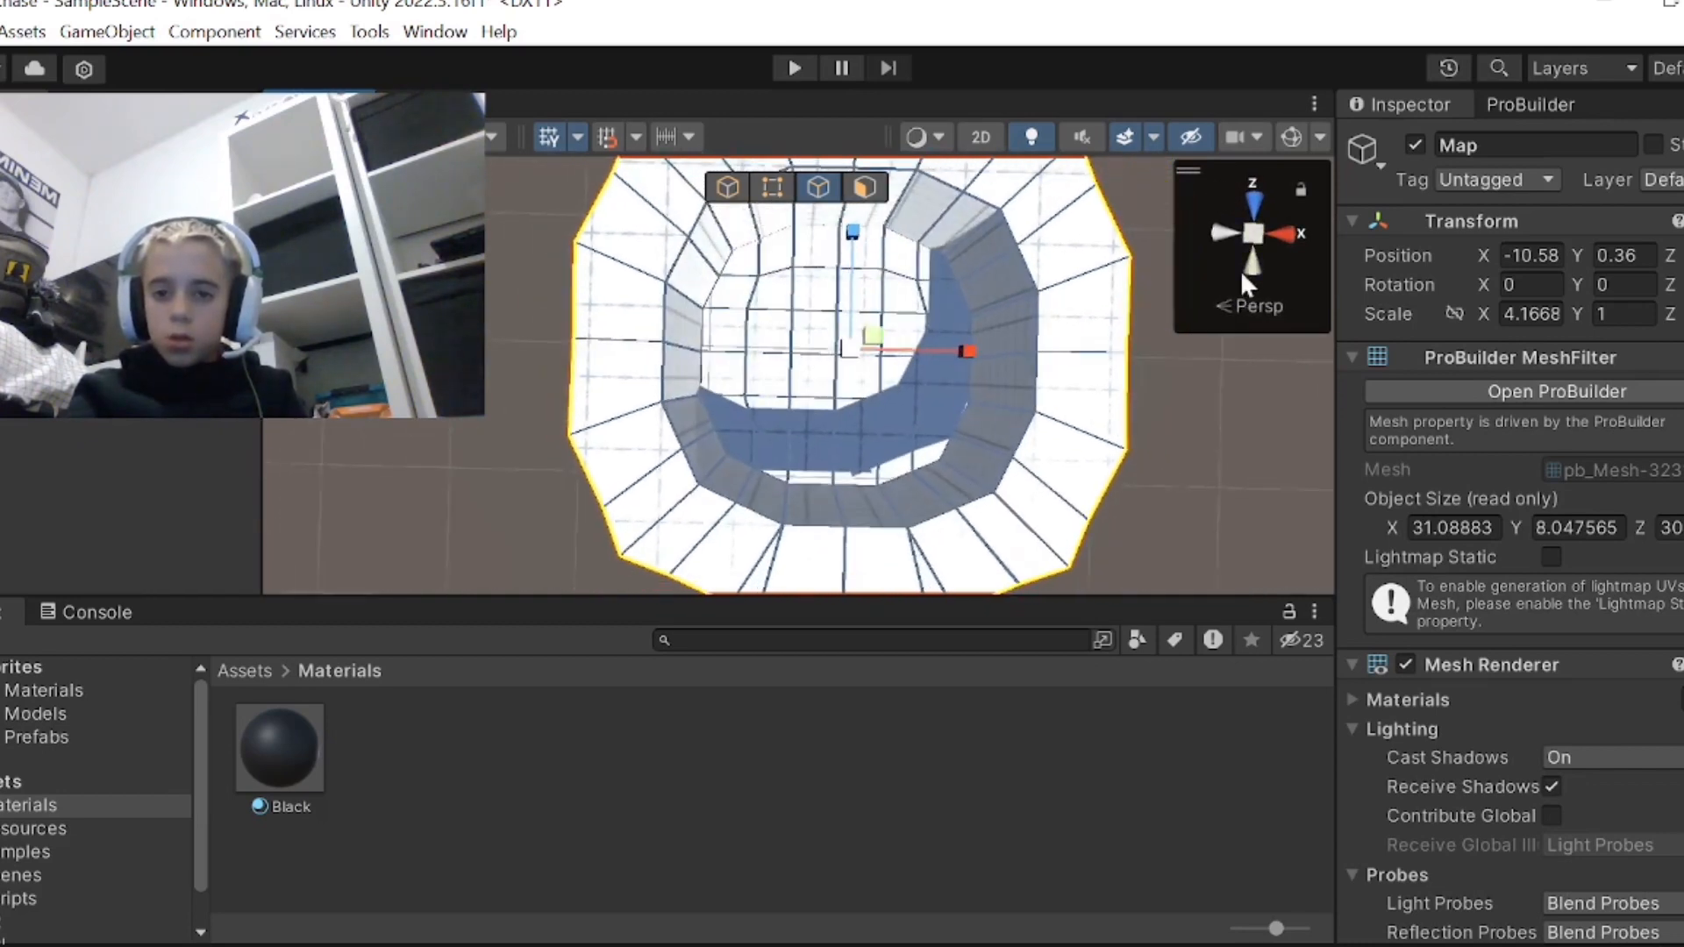
pyautogui.click(1247, 269)
pyautogui.click(1253, 207)
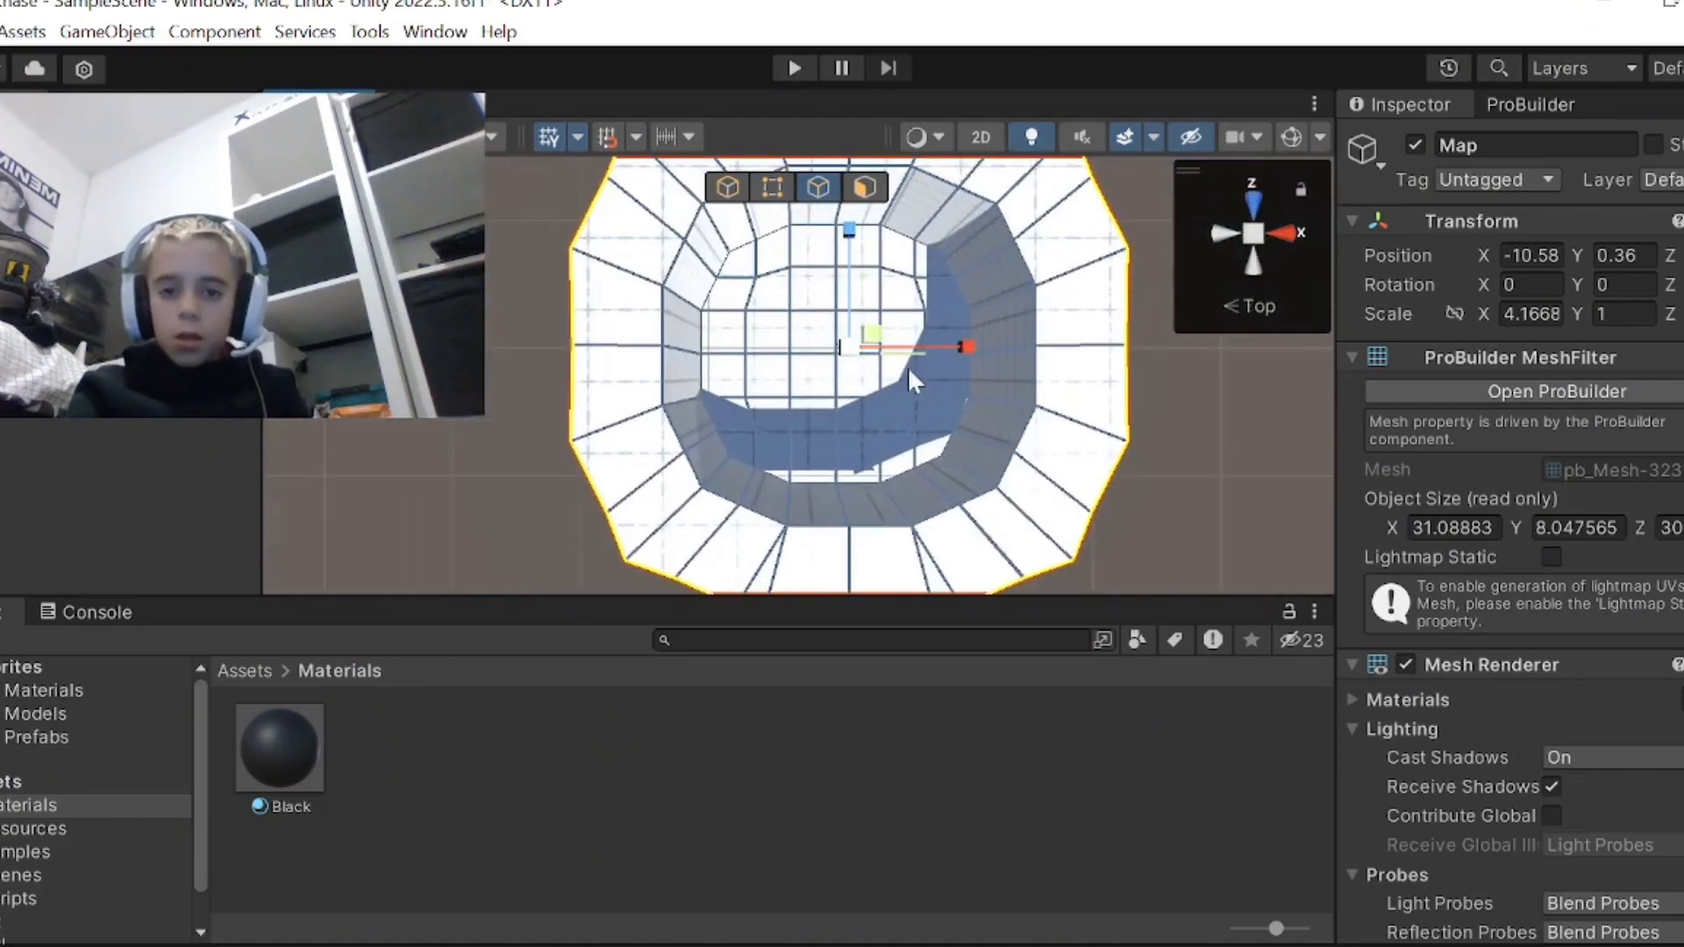
pyautogui.moveTo(907, 366); pyautogui.dragTo(905, 375, button='right')
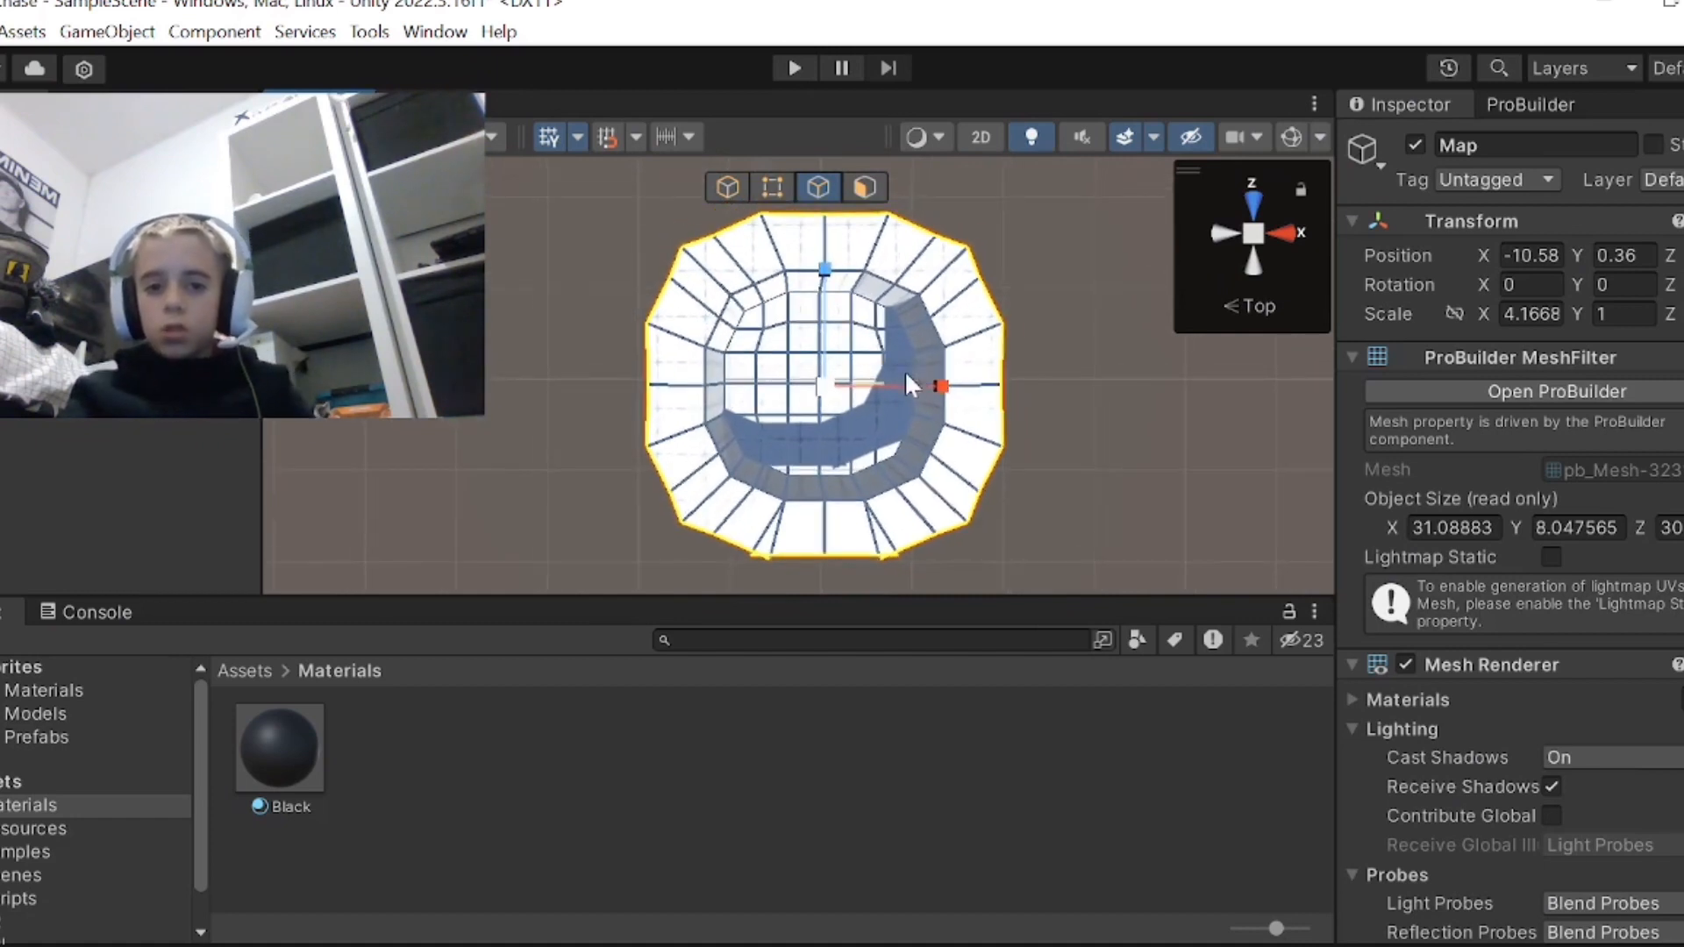
pyautogui.moveTo(817, 399); pyautogui.dragTo(820, 379)
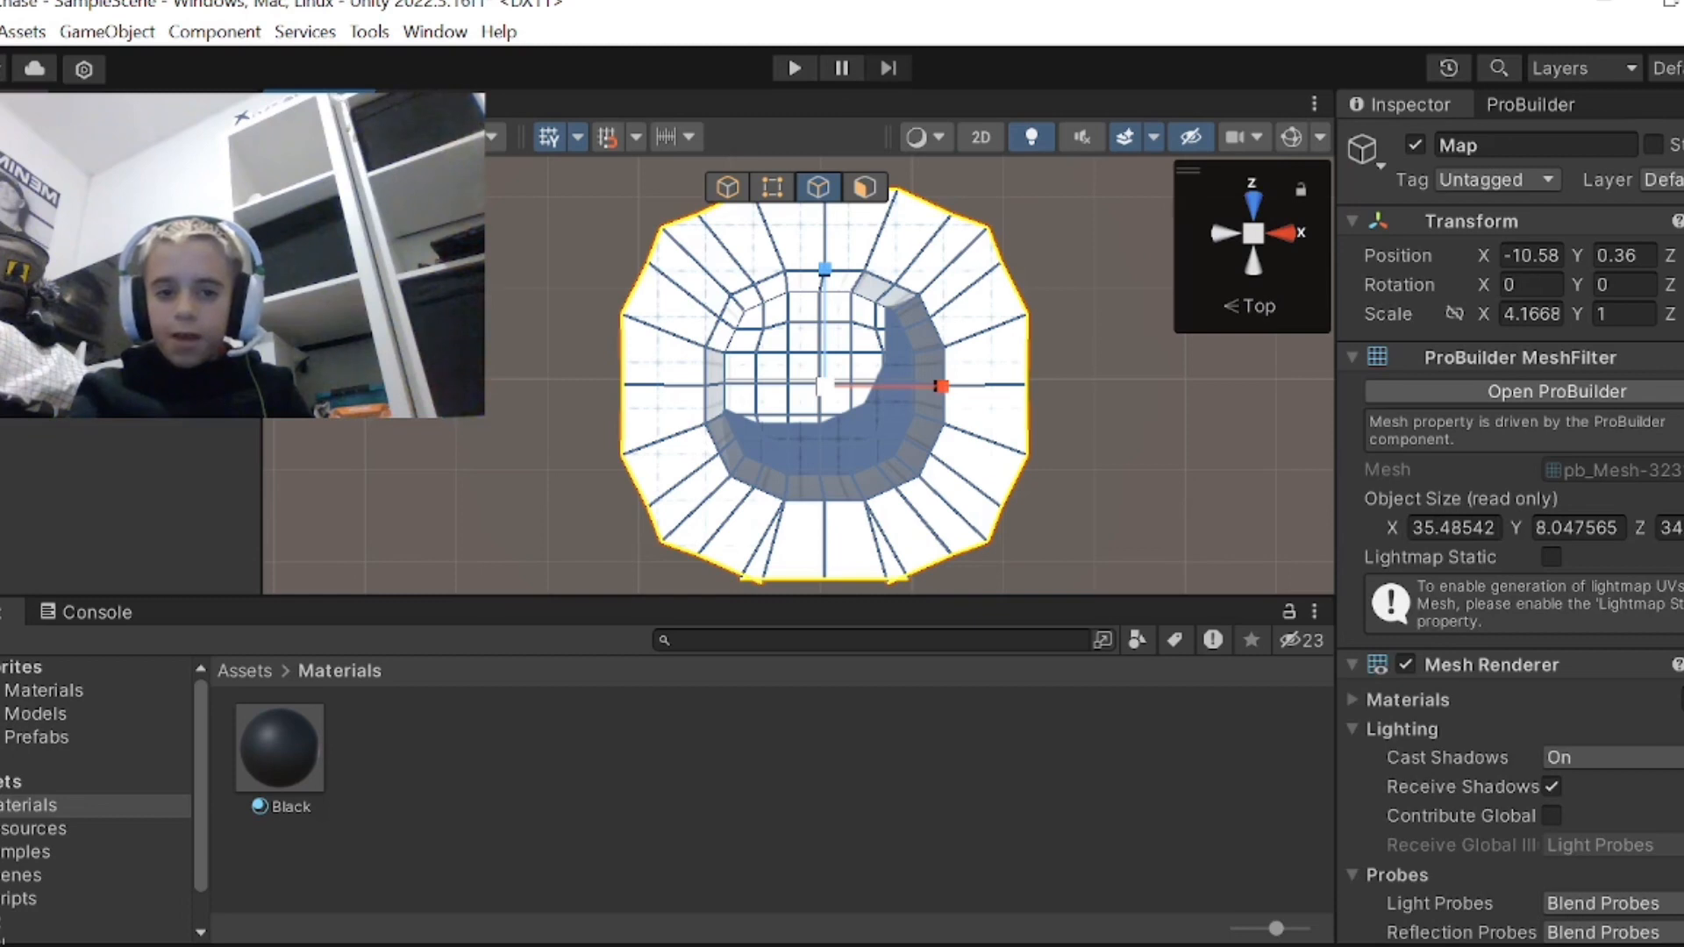
pyautogui.moveTo(822, 287); pyautogui.dragTo(838, 440)
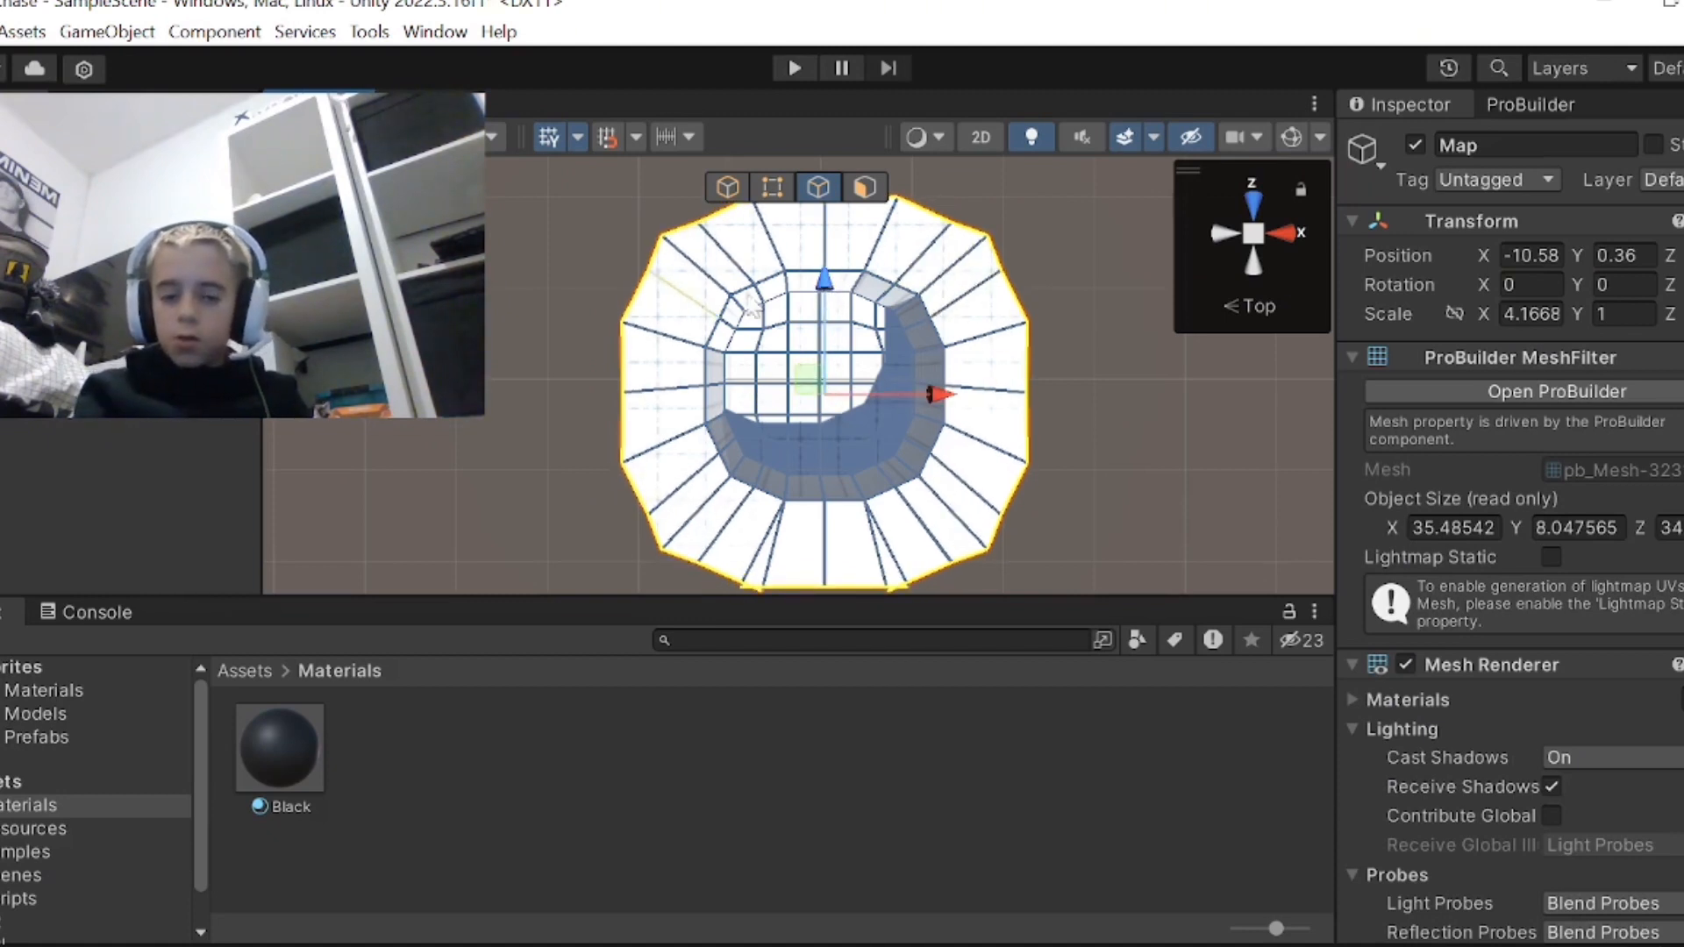
# - Extrude the ledge's outer edges upward into a tall outer wall, bringing the Map's height to about 26.8 units
pyautogui.click(718, 838)
pyautogui.keyDown('alt'); pyautogui.moveTo(698, 587); pyautogui.dragTo(745, 327); pyautogui.keyUp('alt')
pyautogui.click(760, 427)
pyautogui.moveTo(821, 407); pyautogui.dragTo(840, 277)
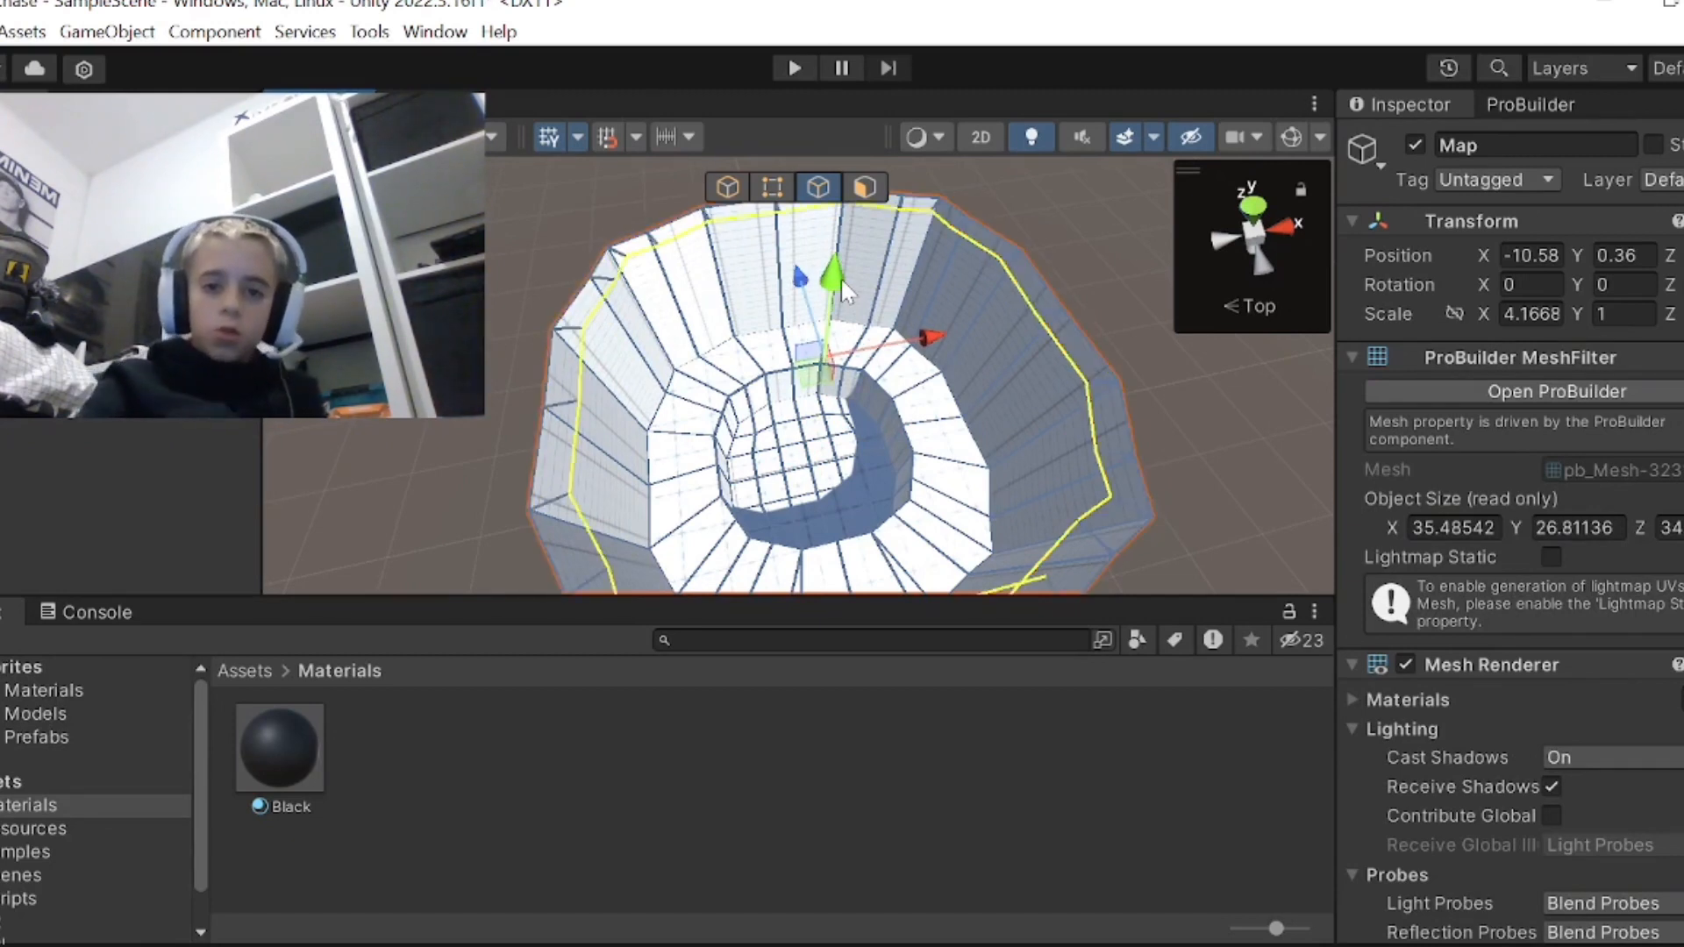
# - Scale the extruded top edge loop inward and raise it so the Map is about 29.9 units high
pyautogui.press('r')
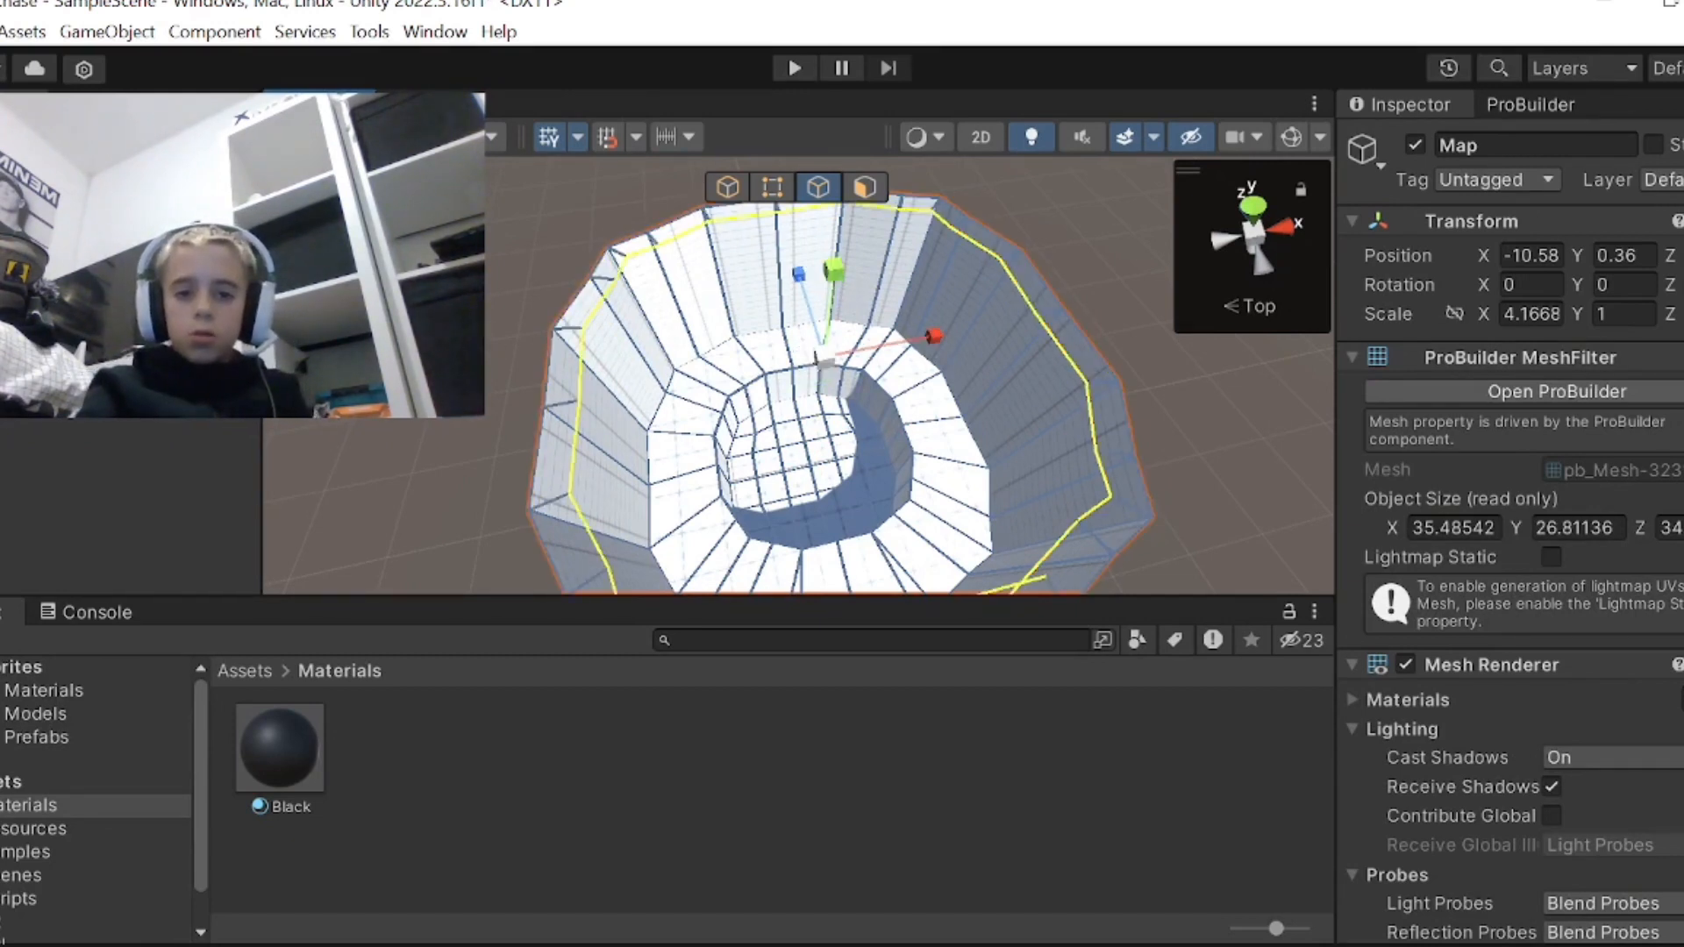
pyautogui.moveTo(824, 368); pyautogui.dragTo(815, 395)
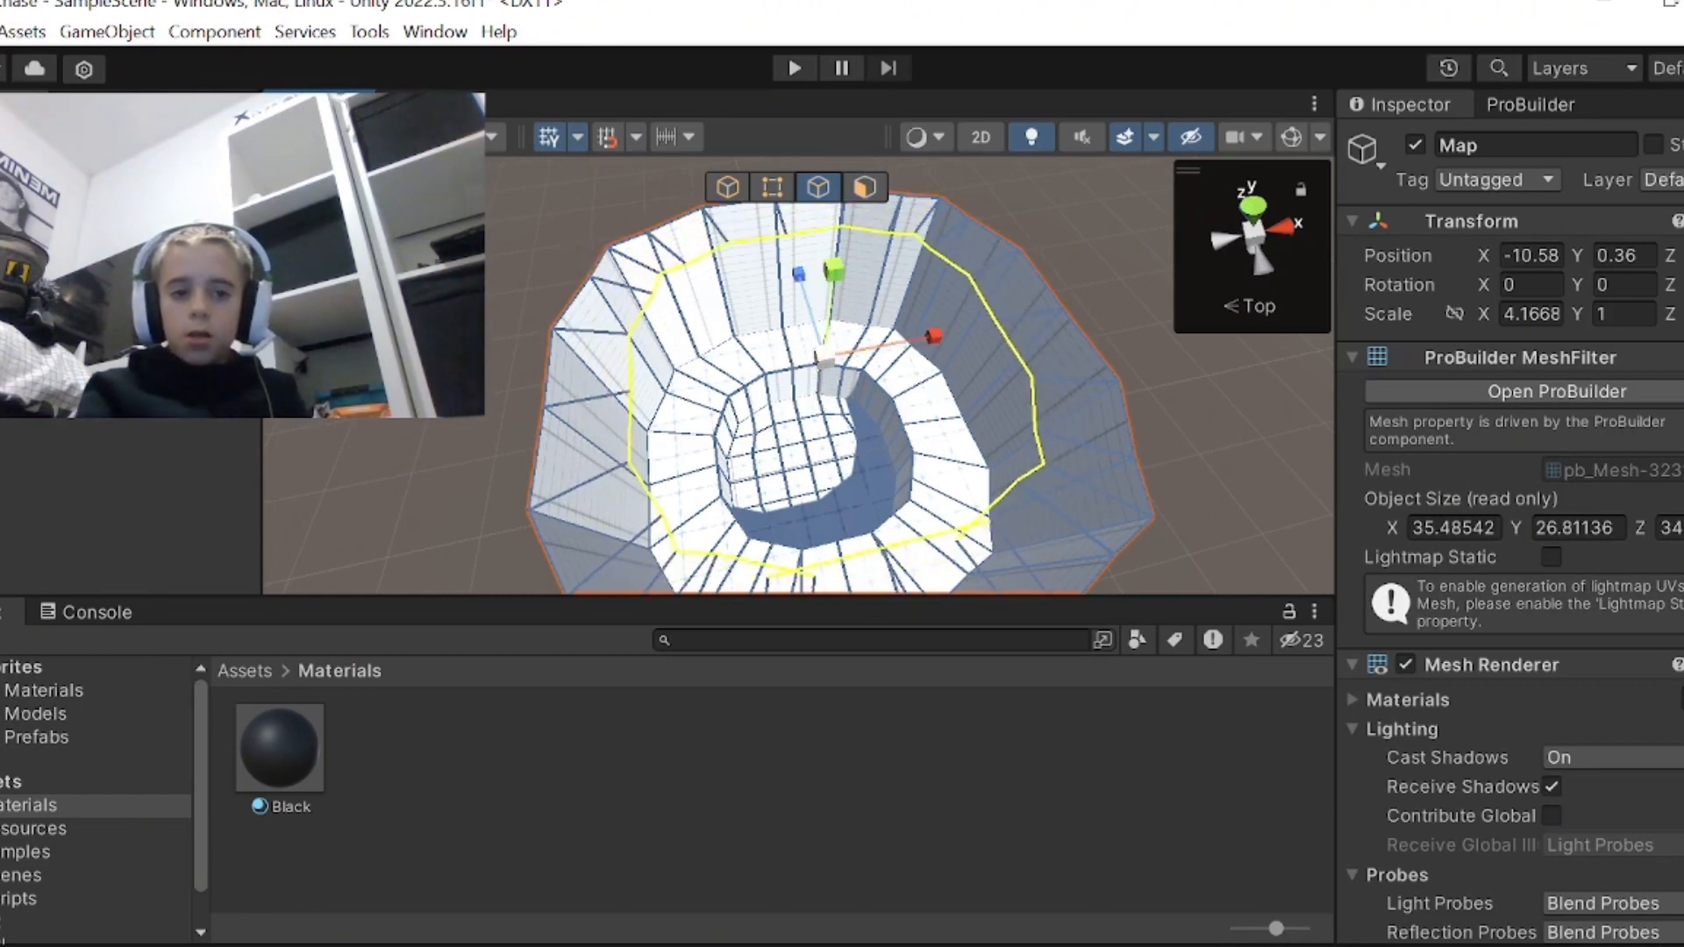
pyautogui.press('w')
pyautogui.moveTo(842, 286); pyautogui.dragTo(839, 251)
# - Deselect the Map and examine its walls, ledge and pit from inside
pyautogui.click(717, 717)
pyautogui.moveTo(758, 403); pyautogui.dragTo(1149, 587, button='right')
pyautogui.press('w')
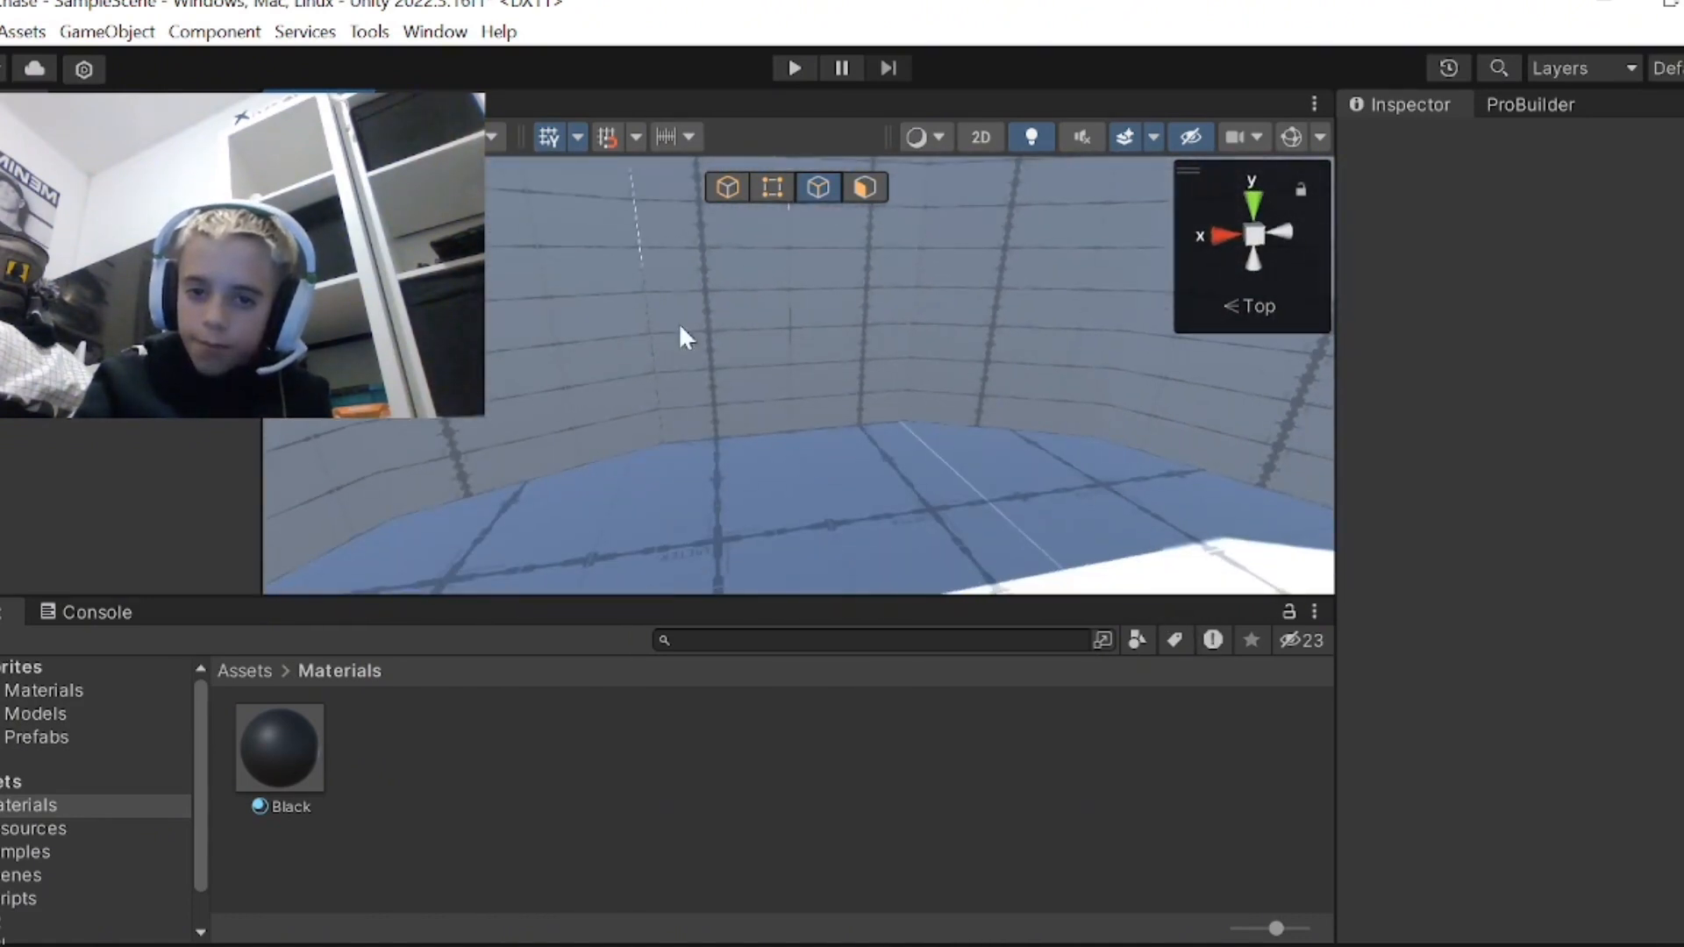
pyautogui.moveTo(681, 339); pyautogui.dragTo(1052, 606, button='right')
pyautogui.moveTo(868, 421); pyautogui.dragTo(877, 292, button='right')
pyautogui.moveTo(855, 255); pyautogui.dragTo(855, 259, button='right')
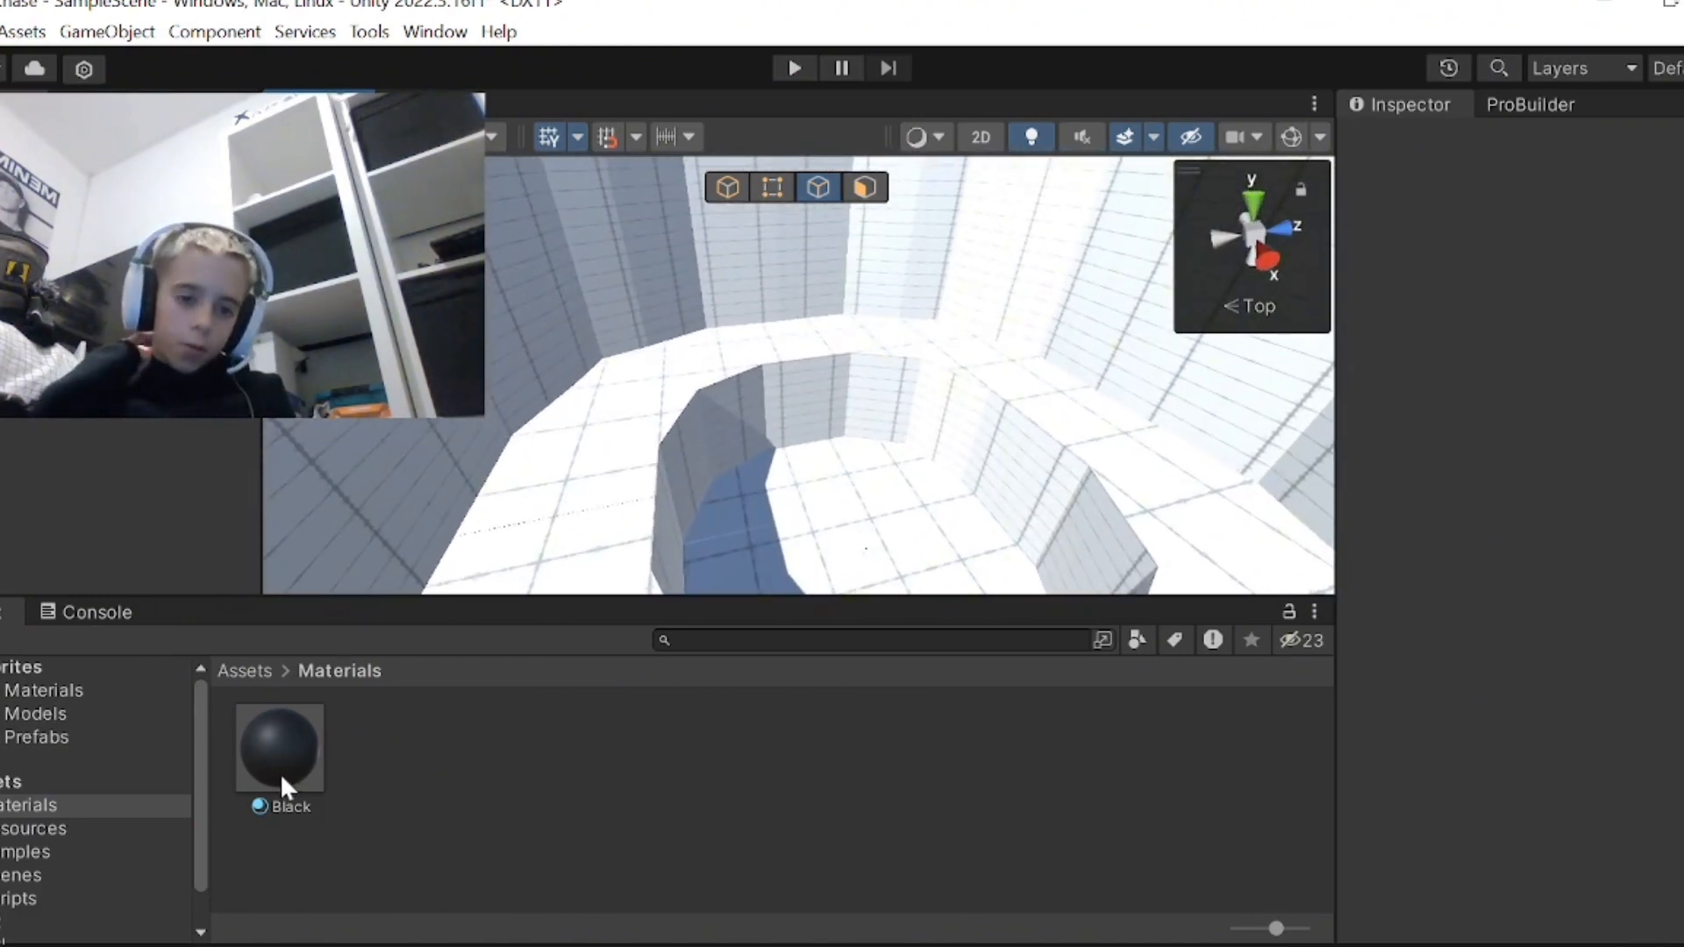
# - Select the Map again in face selection mode and pick the central floor faces of the inner pit
pyautogui.click(131, 263)
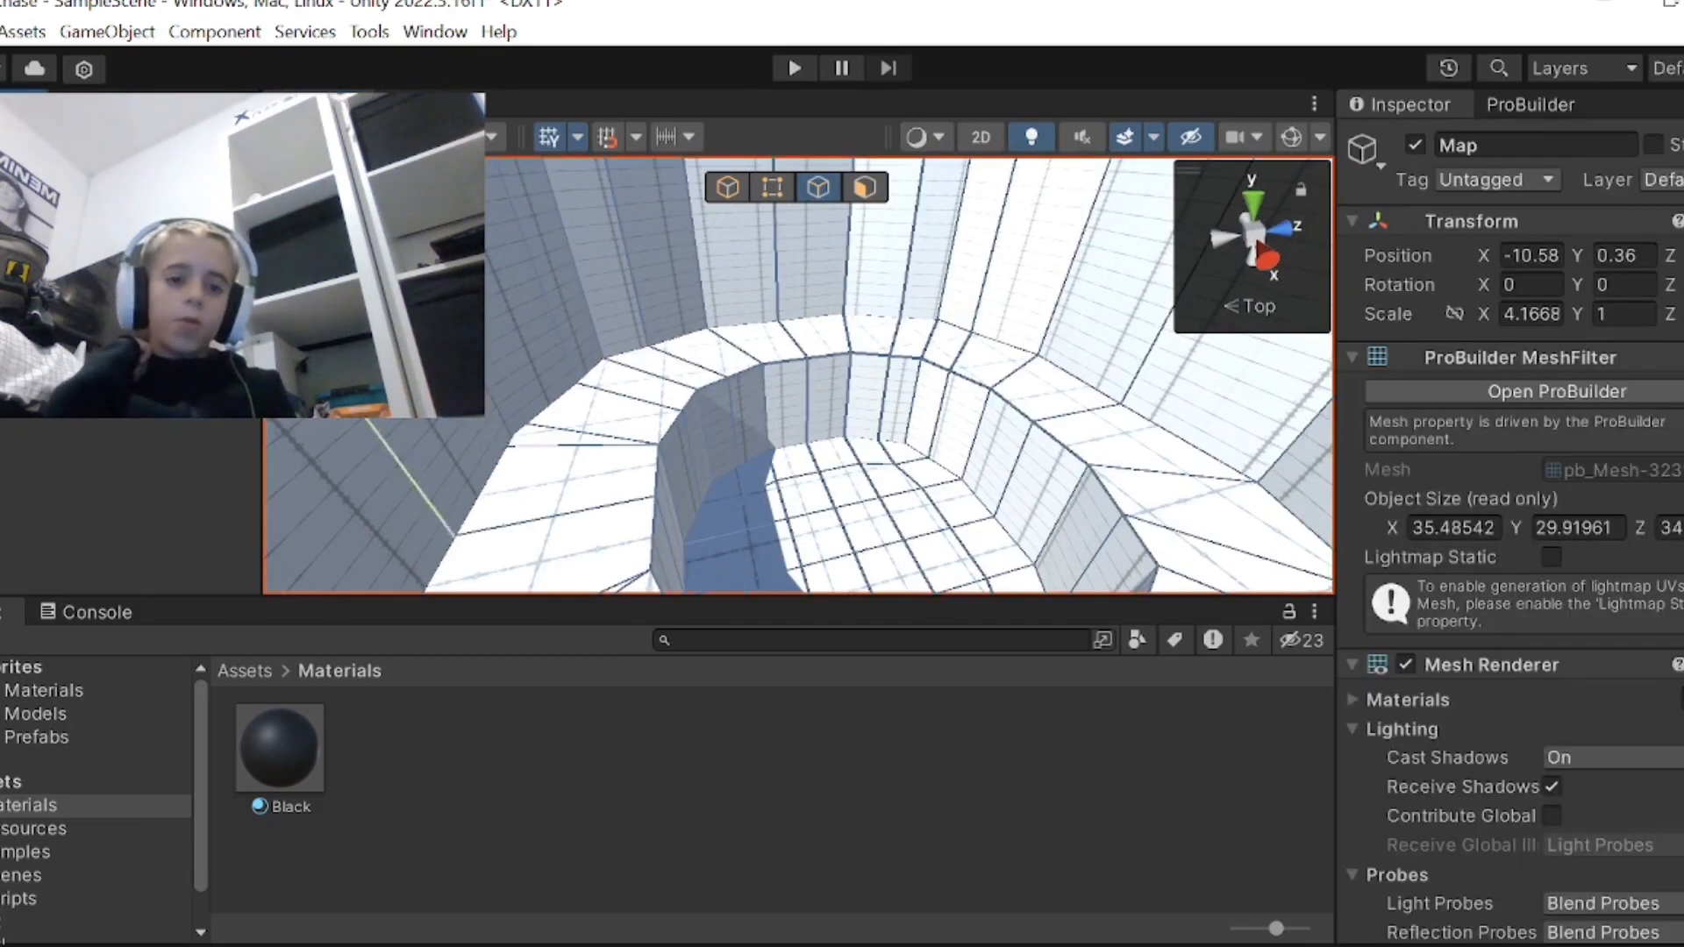
pyautogui.click(873, 188)
pyautogui.moveTo(810, 361); pyautogui.dragTo(782, 414, button='right')
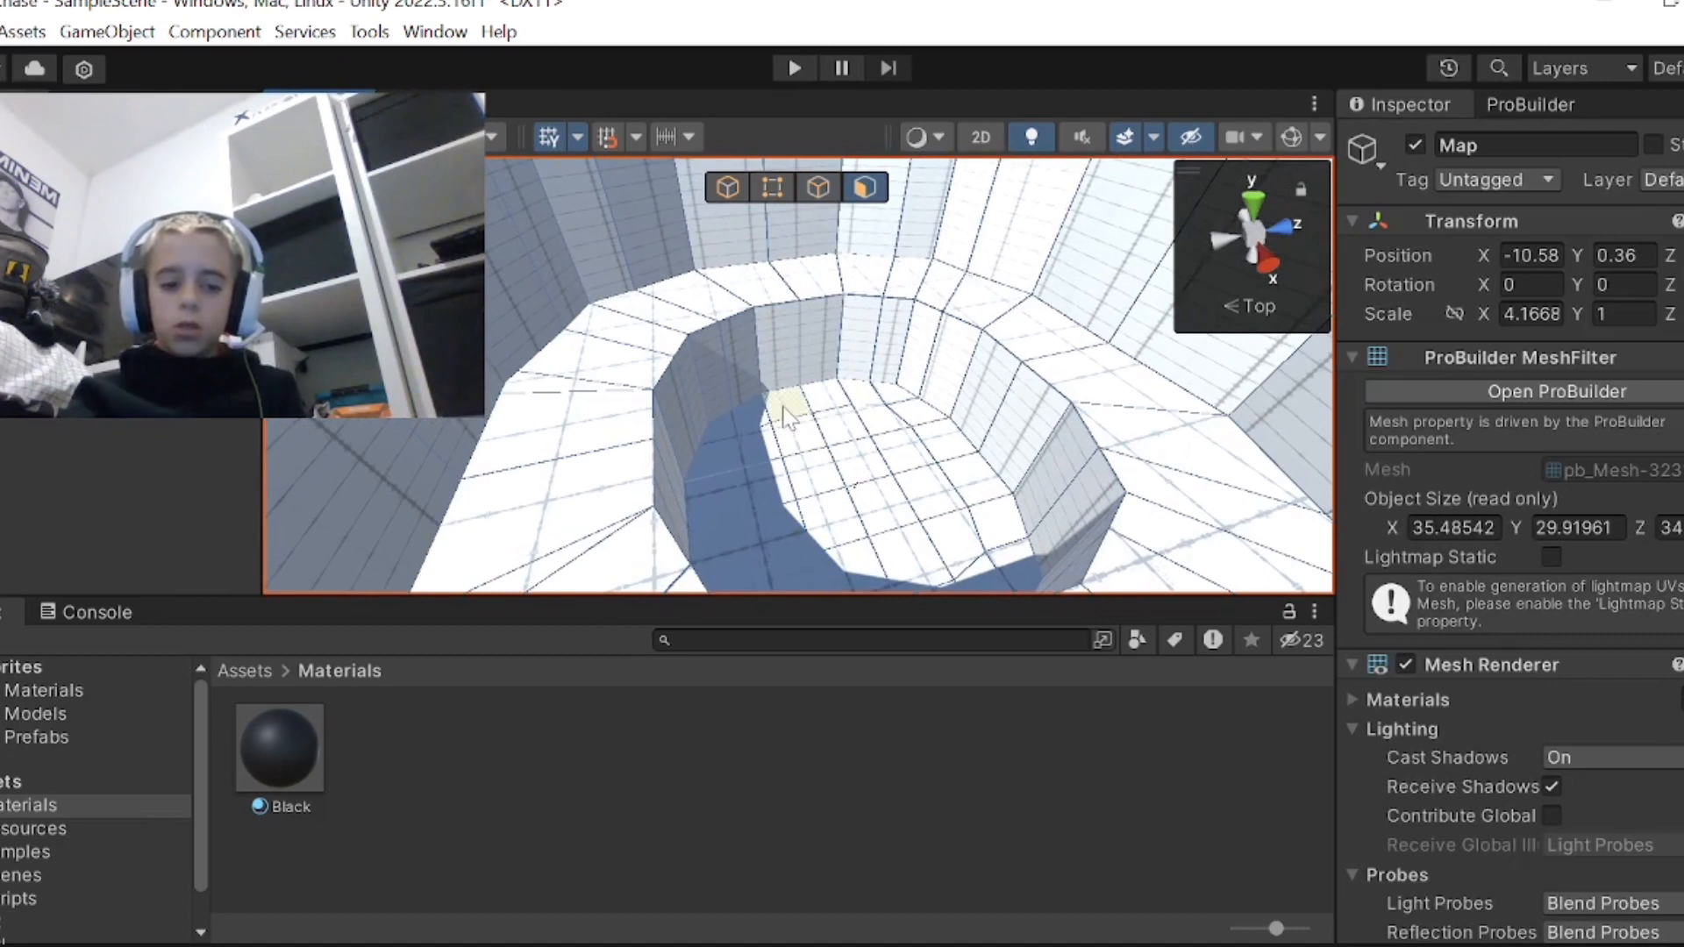
pyautogui.click(787, 410)
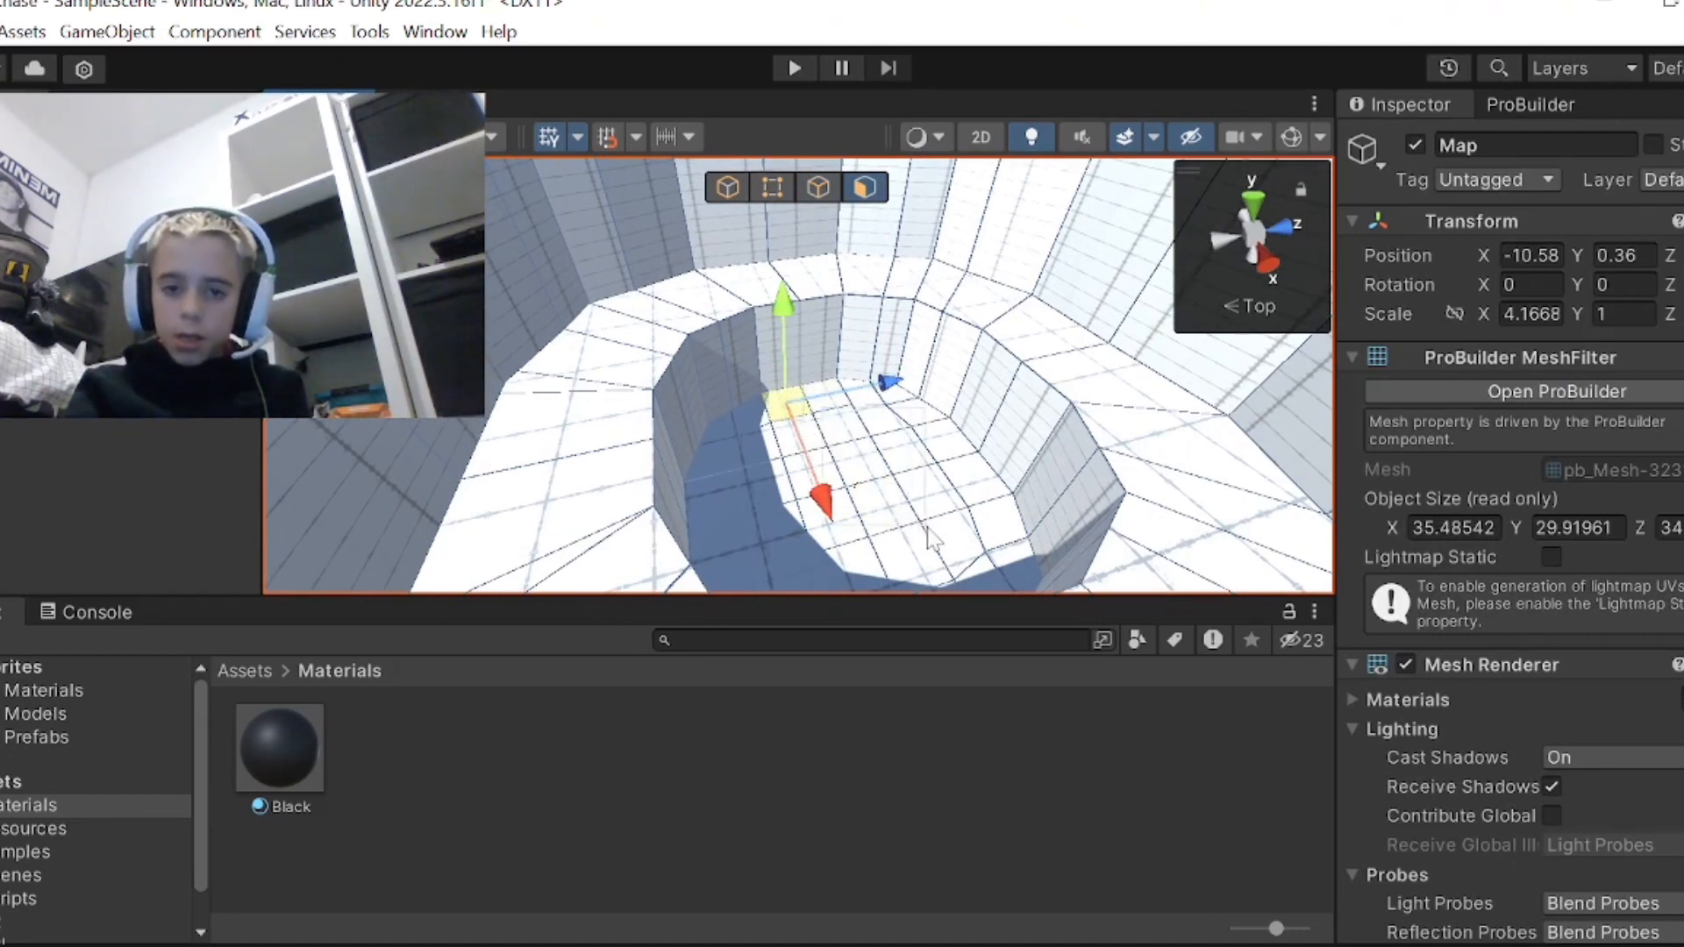
pyautogui.moveTo(906, 523); pyautogui.dragTo(897, 503)
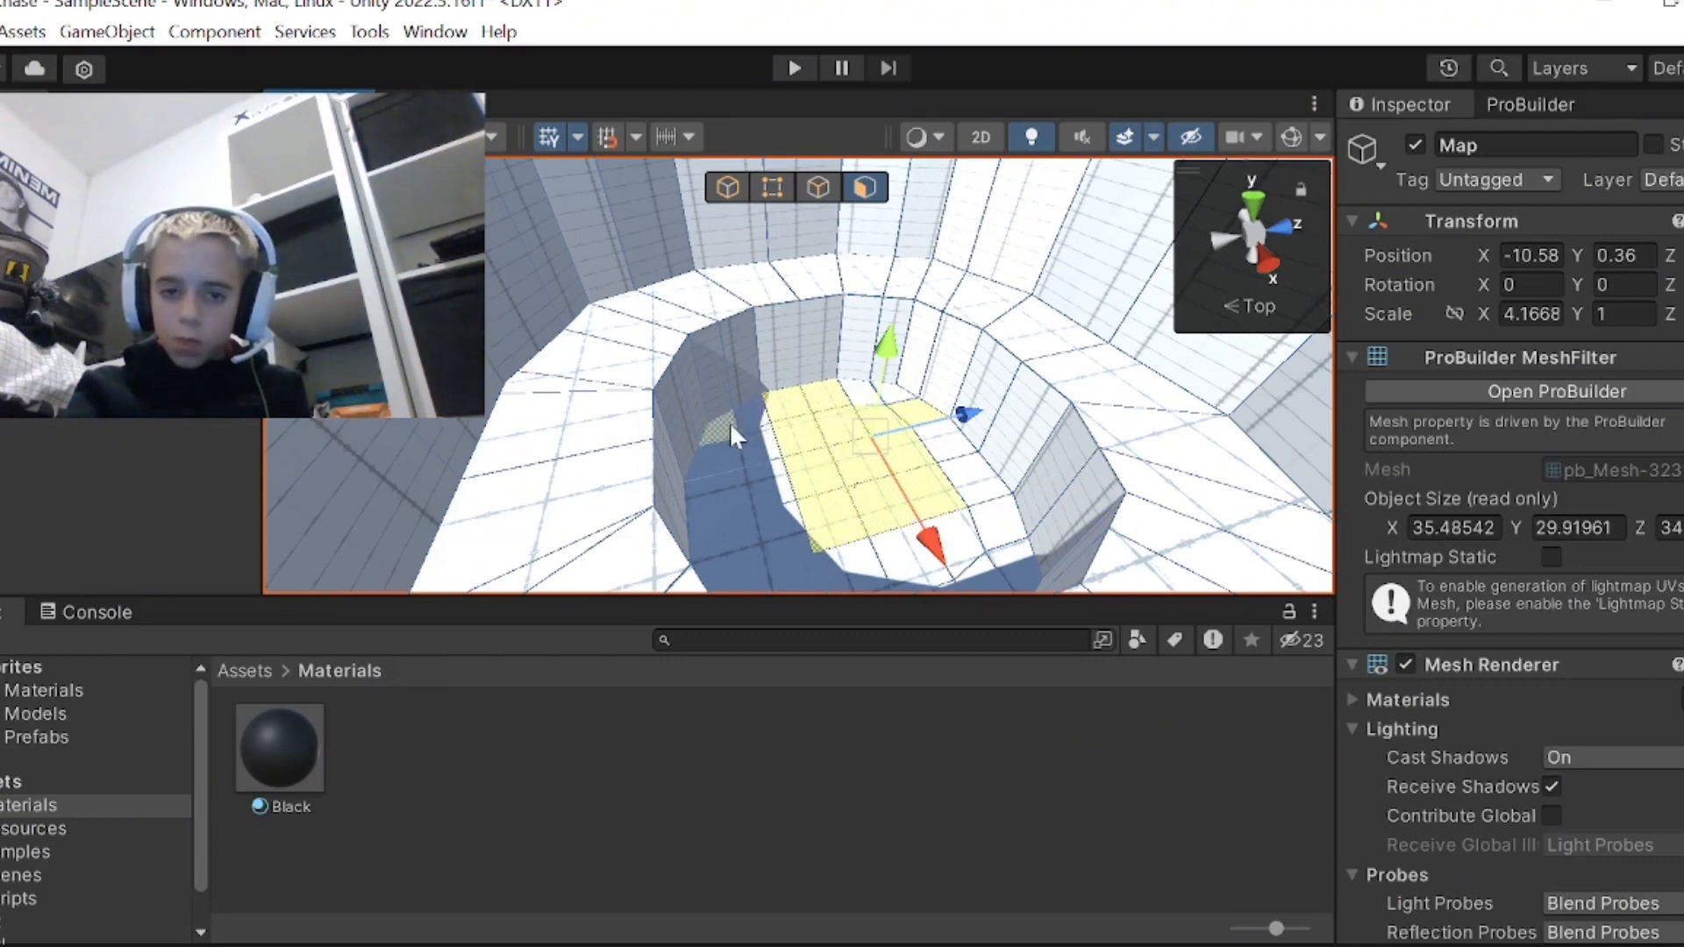
# - Add the remaining floor faces around the edge of the inner pit to the selection
pyautogui.keyDown('shift'); pyautogui.moveTo(749, 473); pyautogui.dragTo(776, 565); pyautogui.keyUp('shift')
pyautogui.keyDown('shift'); pyautogui.click(759, 572); pyautogui.keyUp('shift')
pyautogui.keyDown('shift'); pyautogui.click(804, 576); pyautogui.keyUp('shift')
pyautogui.moveTo(804, 575); pyautogui.dragTo(809, 586, button='right')
pyautogui.keyDown('shift'); pyautogui.click(794, 551); pyautogui.keyUp('shift')
pyautogui.keyDown('shift'); pyautogui.click(777, 552); pyautogui.keyUp('shift')
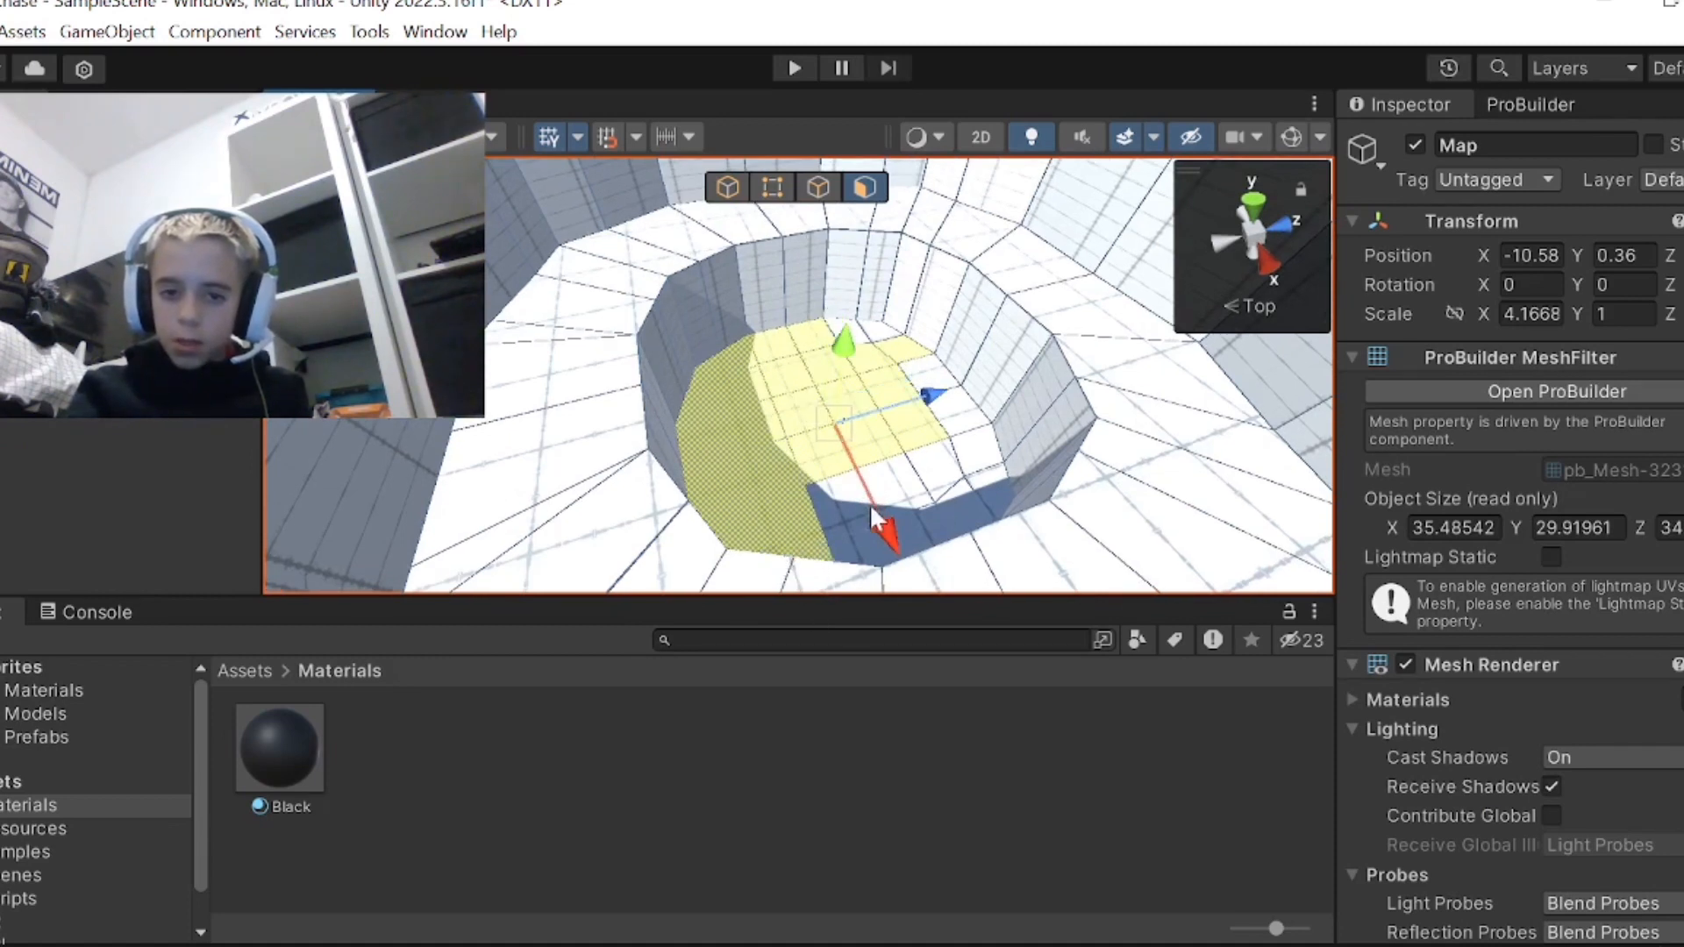
pyautogui.keyDown('shift'); pyautogui.click(858, 533); pyautogui.keyUp('shift')
pyautogui.keyDown('shift'); pyautogui.click(929, 523); pyautogui.keyUp('shift')
pyautogui.keyDown('shift'); pyautogui.click(903, 491); pyautogui.keyUp('shift')
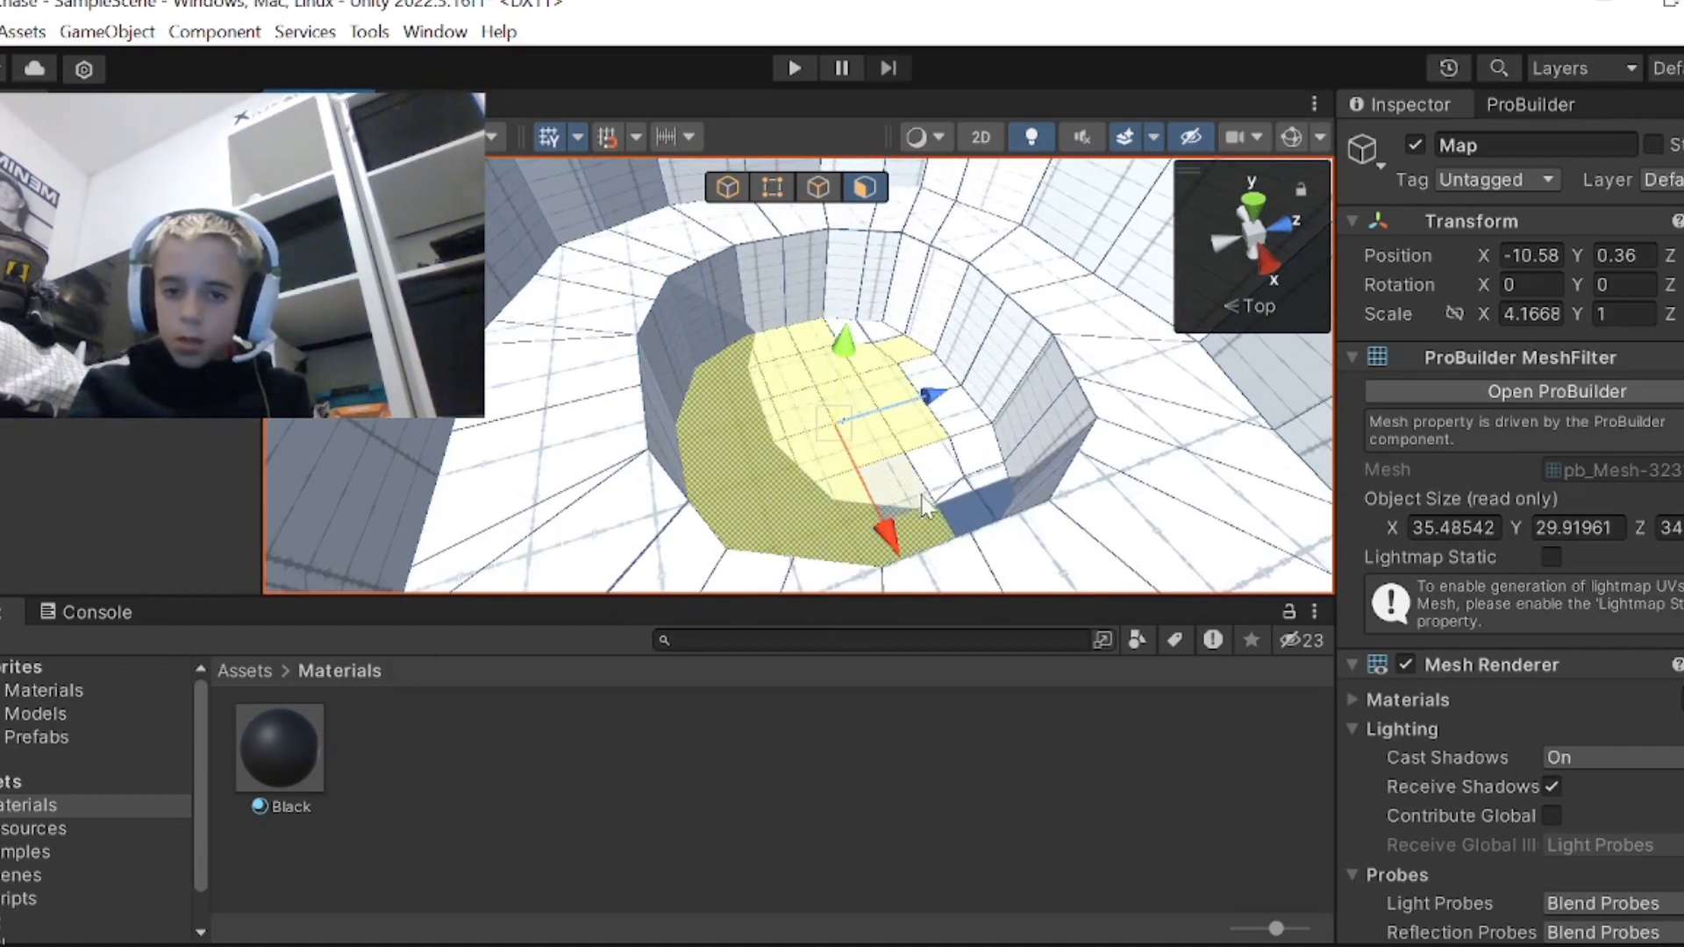
pyautogui.keyDown('shift'); pyautogui.click(975, 456); pyautogui.keyUp('shift')
pyautogui.keyDown('shift'); pyautogui.click(956, 471); pyautogui.keyUp('shift')
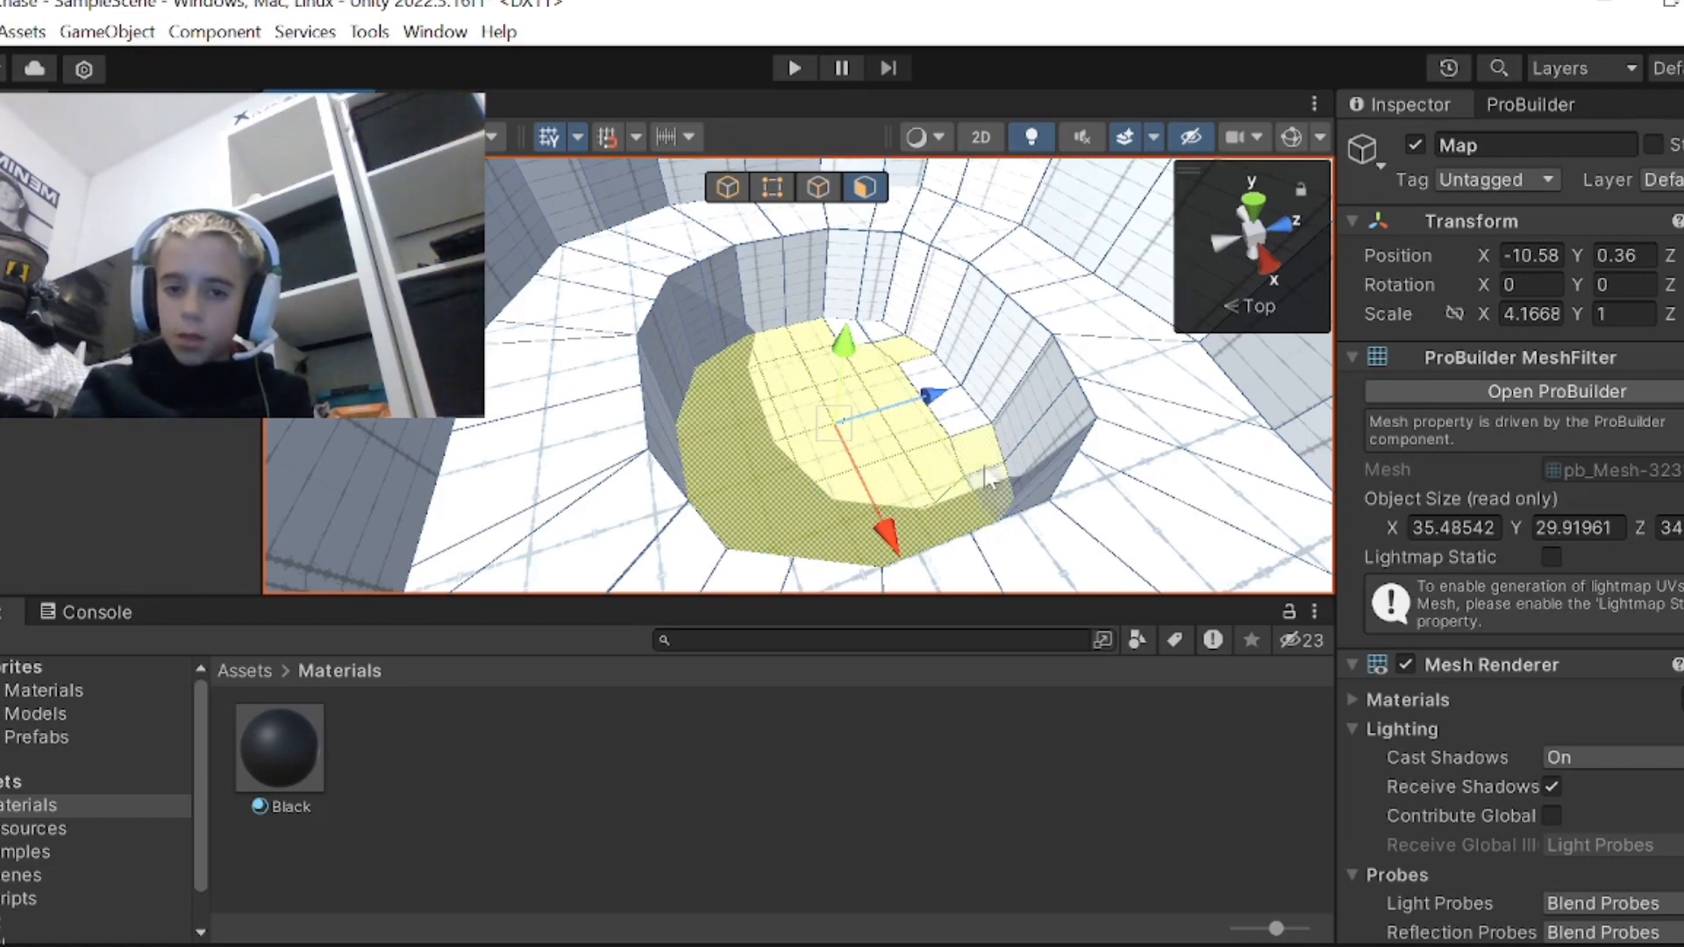
pyautogui.keyDown('shift'); pyautogui.click(987, 476); pyautogui.keyUp('shift')
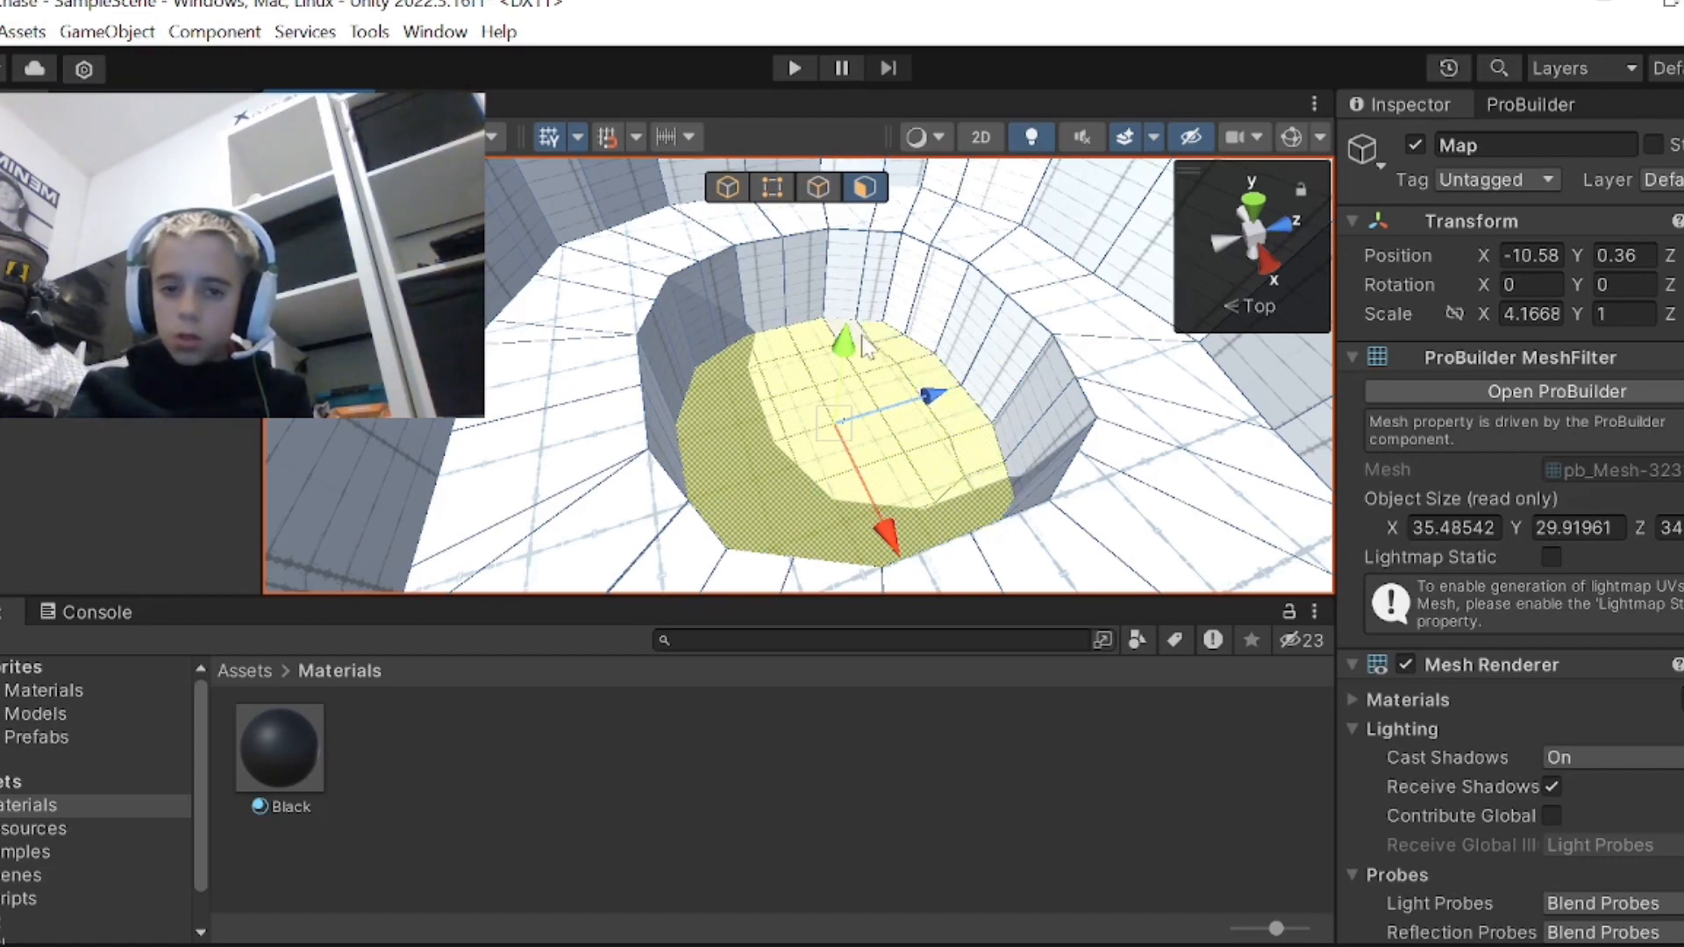
# - Add all the faces of the flat ledge ring around the pit to the selected floor faces
pyautogui.keyDown('alt'); pyautogui.moveTo(887, 390); pyautogui.dragTo(1005, 456); pyautogui.keyUp('alt')
pyautogui.press('s')
pyautogui.moveTo(1005, 456); pyautogui.dragTo(873, 393, button='right')
pyautogui.keyDown('shift'); pyautogui.click(730, 309); pyautogui.keyUp('shift')
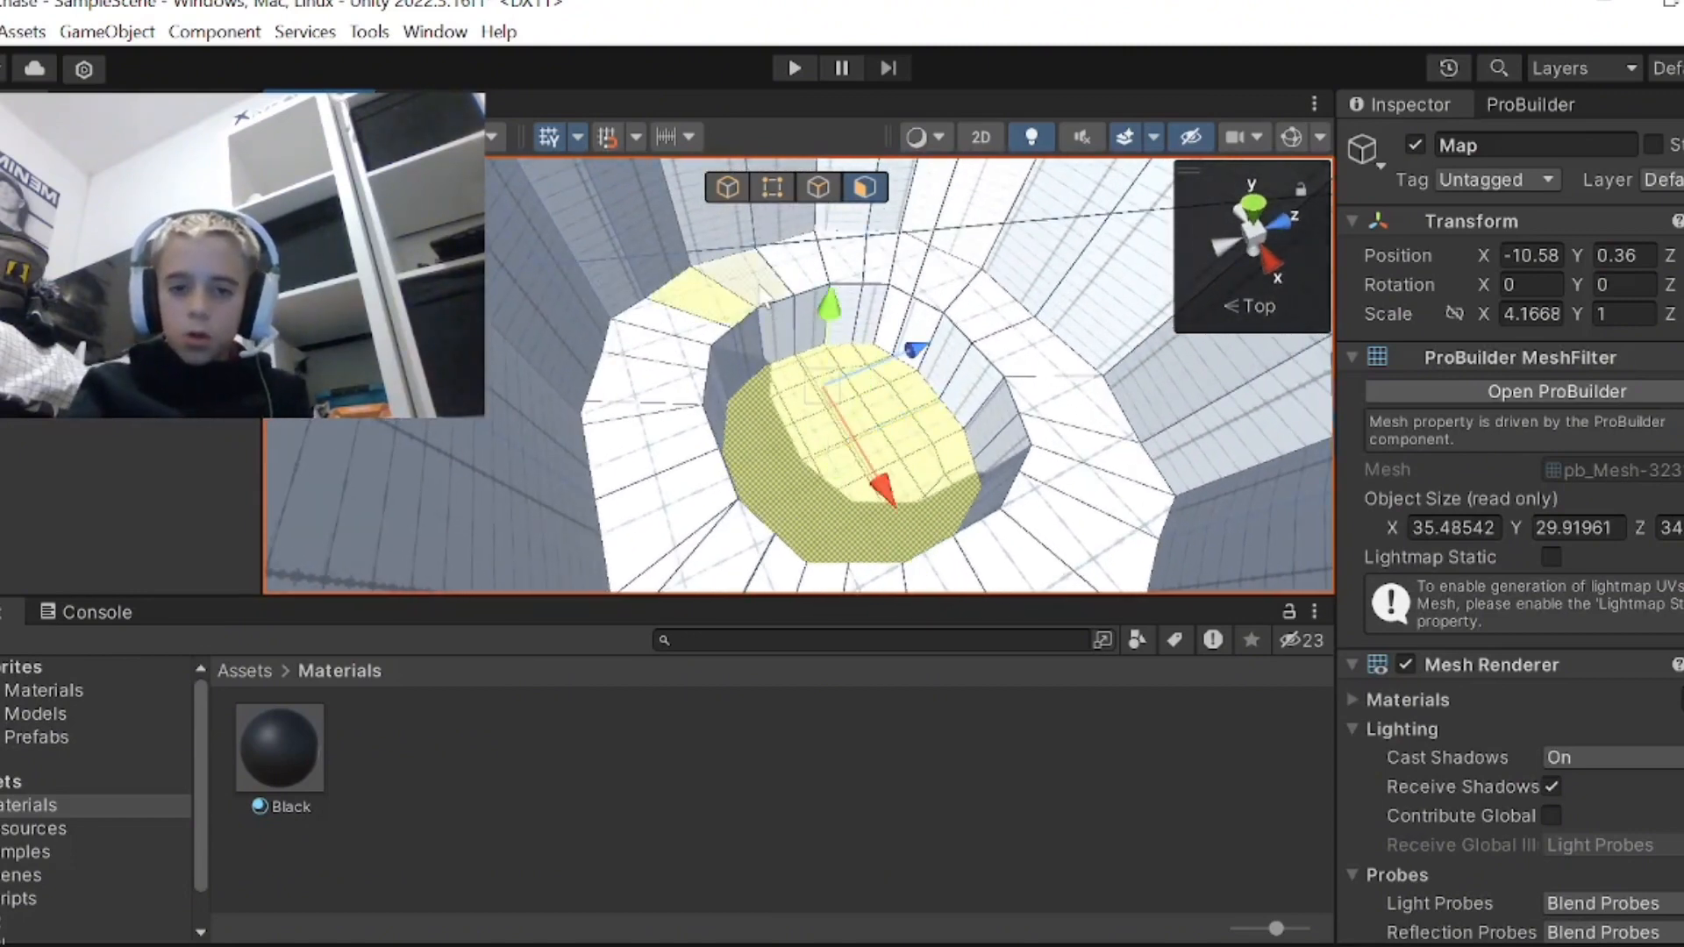
pyautogui.keyDown('shift'); pyautogui.click(894, 290); pyautogui.keyUp('shift')
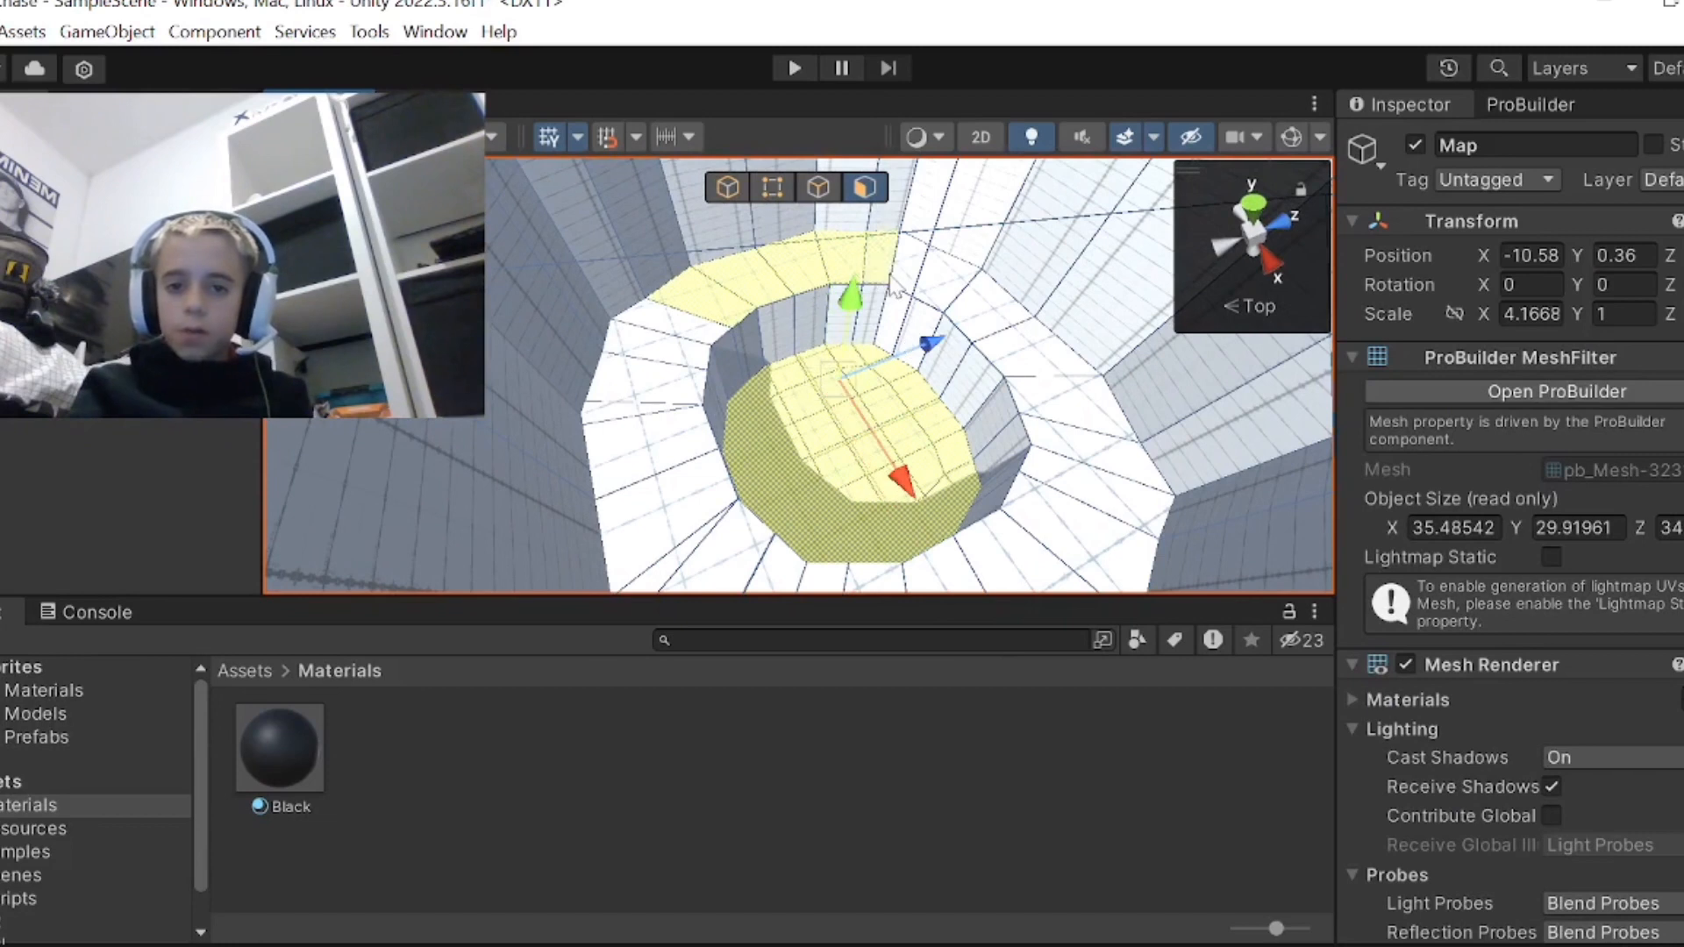
pyautogui.keyDown('shift'); pyautogui.click(956, 285); pyautogui.keyUp('shift')
pyautogui.keyDown('shift'); pyautogui.click(1028, 344); pyautogui.keyUp('shift')
pyautogui.keyDown('shift'); pyautogui.click(1065, 412); pyautogui.keyUp('shift')
pyautogui.keyDown('shift'); pyautogui.click(1109, 487); pyautogui.keyUp('shift')
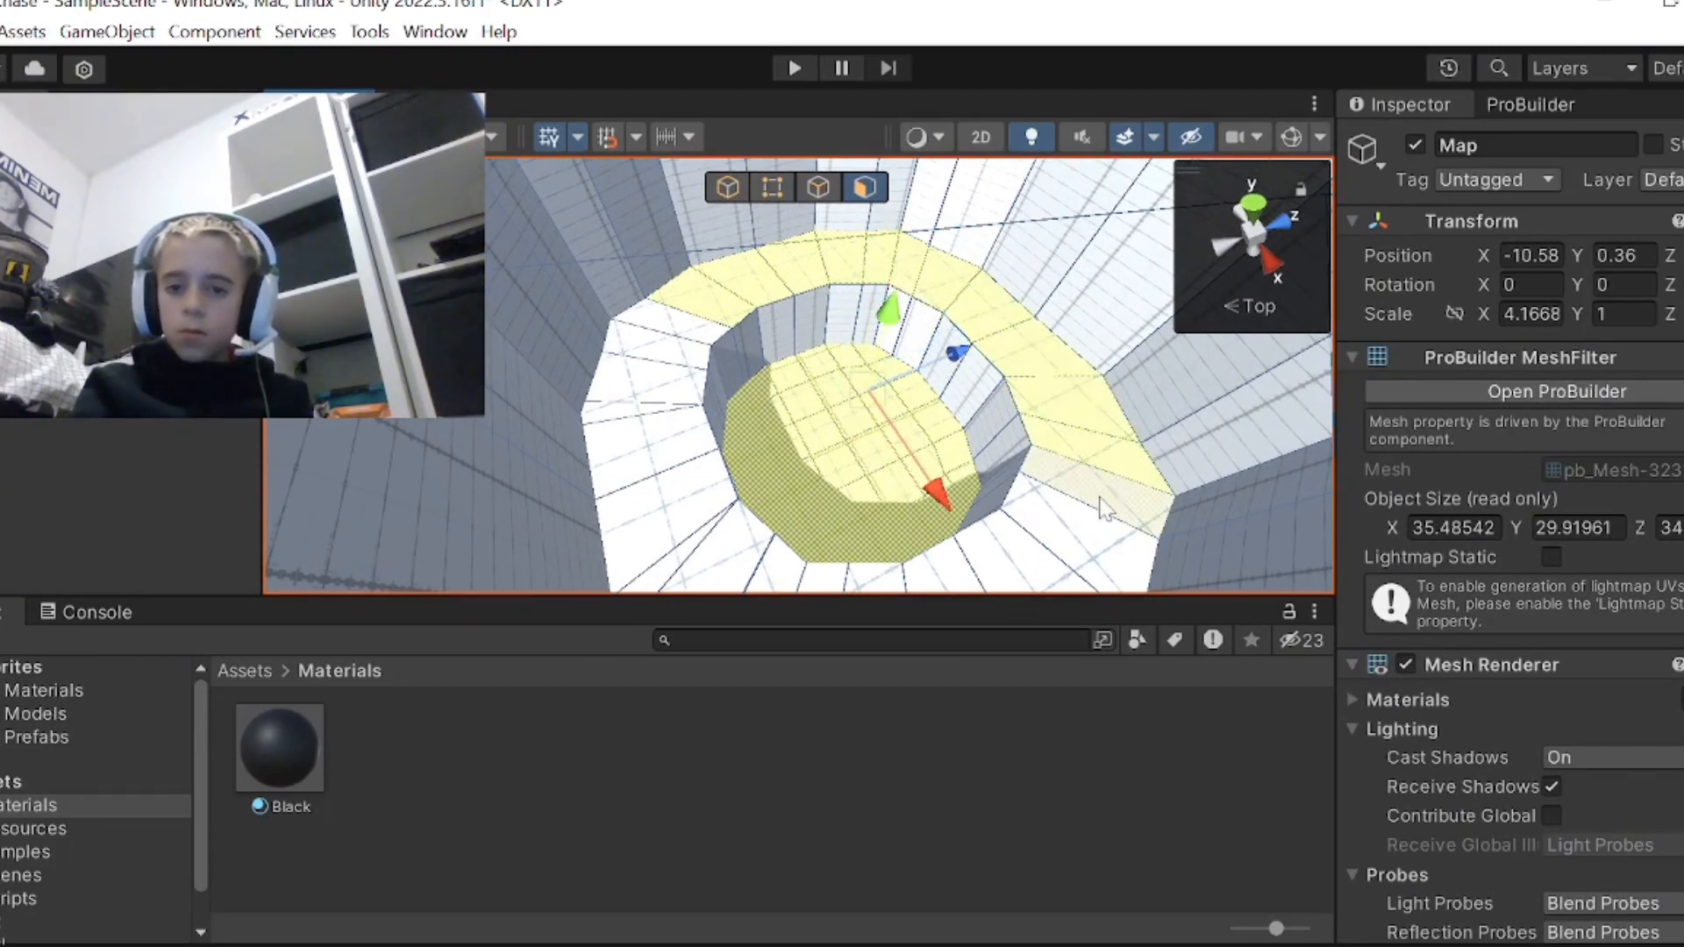
pyautogui.keyDown('shift'); pyautogui.click(1092, 531); pyautogui.keyUp('shift')
pyautogui.keyDown('shift'); pyautogui.click(973, 566); pyautogui.keyUp('shift')
pyautogui.keyDown('shift'); pyautogui.click(885, 579); pyautogui.keyUp('shift')
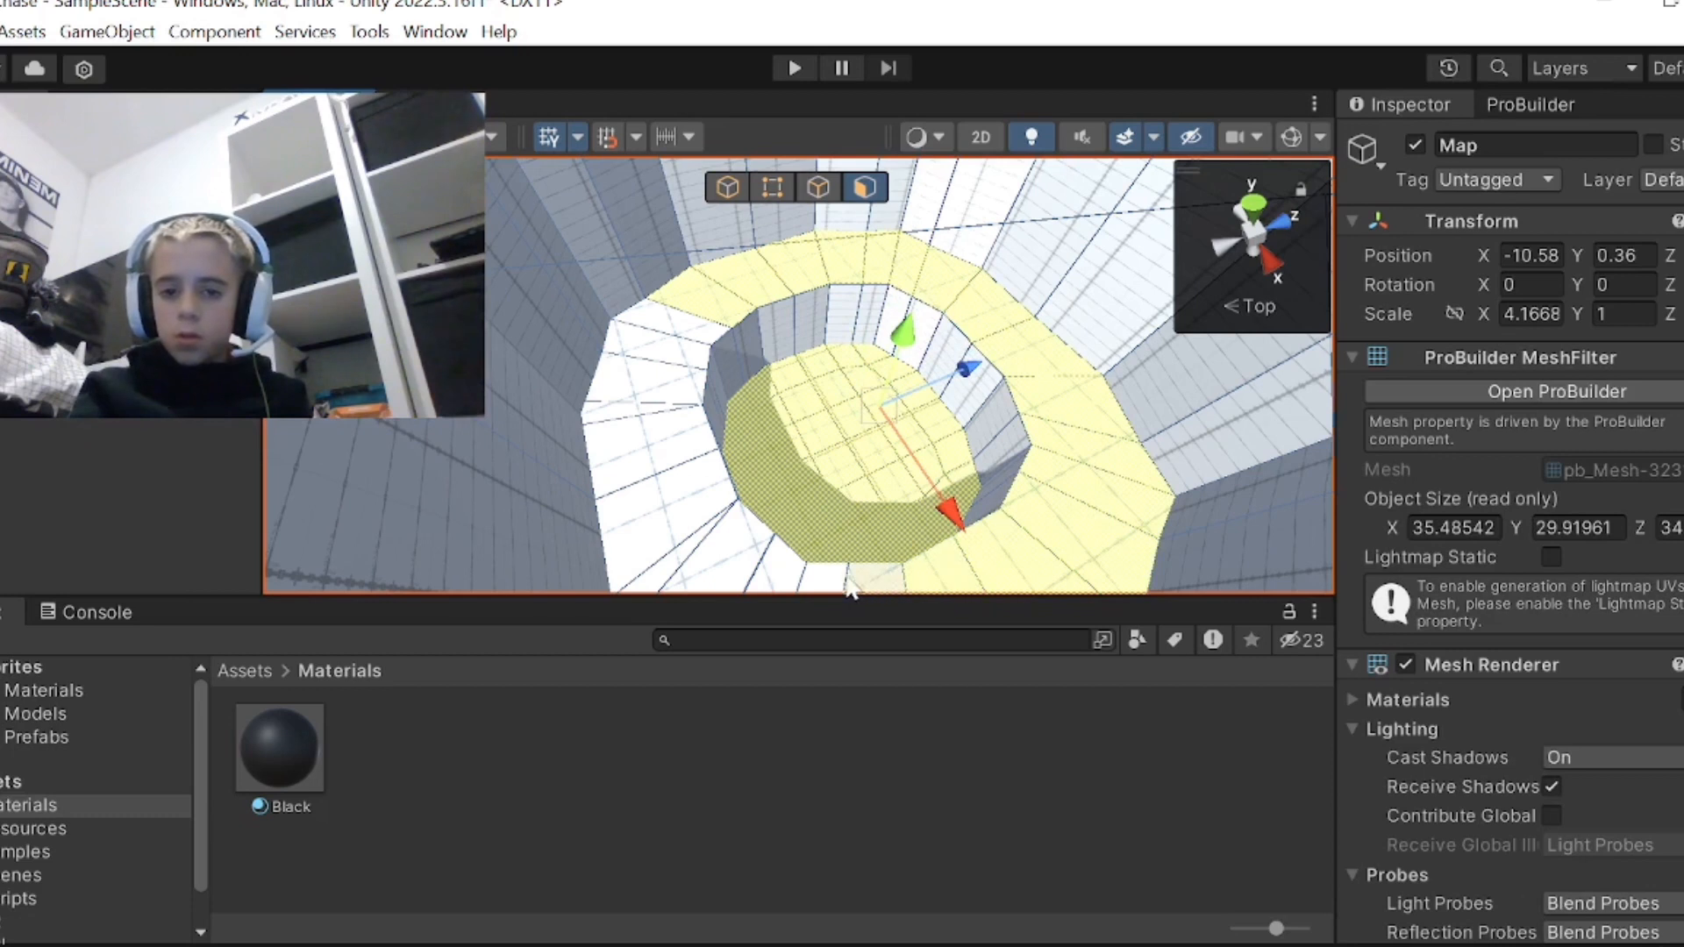
pyautogui.keyDown('shift'); pyautogui.click(771, 579); pyautogui.keyUp('shift')
pyautogui.keyDown('shift'); pyautogui.click(736, 554); pyautogui.keyUp('shift')
pyautogui.keyDown('shift'); pyautogui.click(679, 526); pyautogui.keyUp('shift')
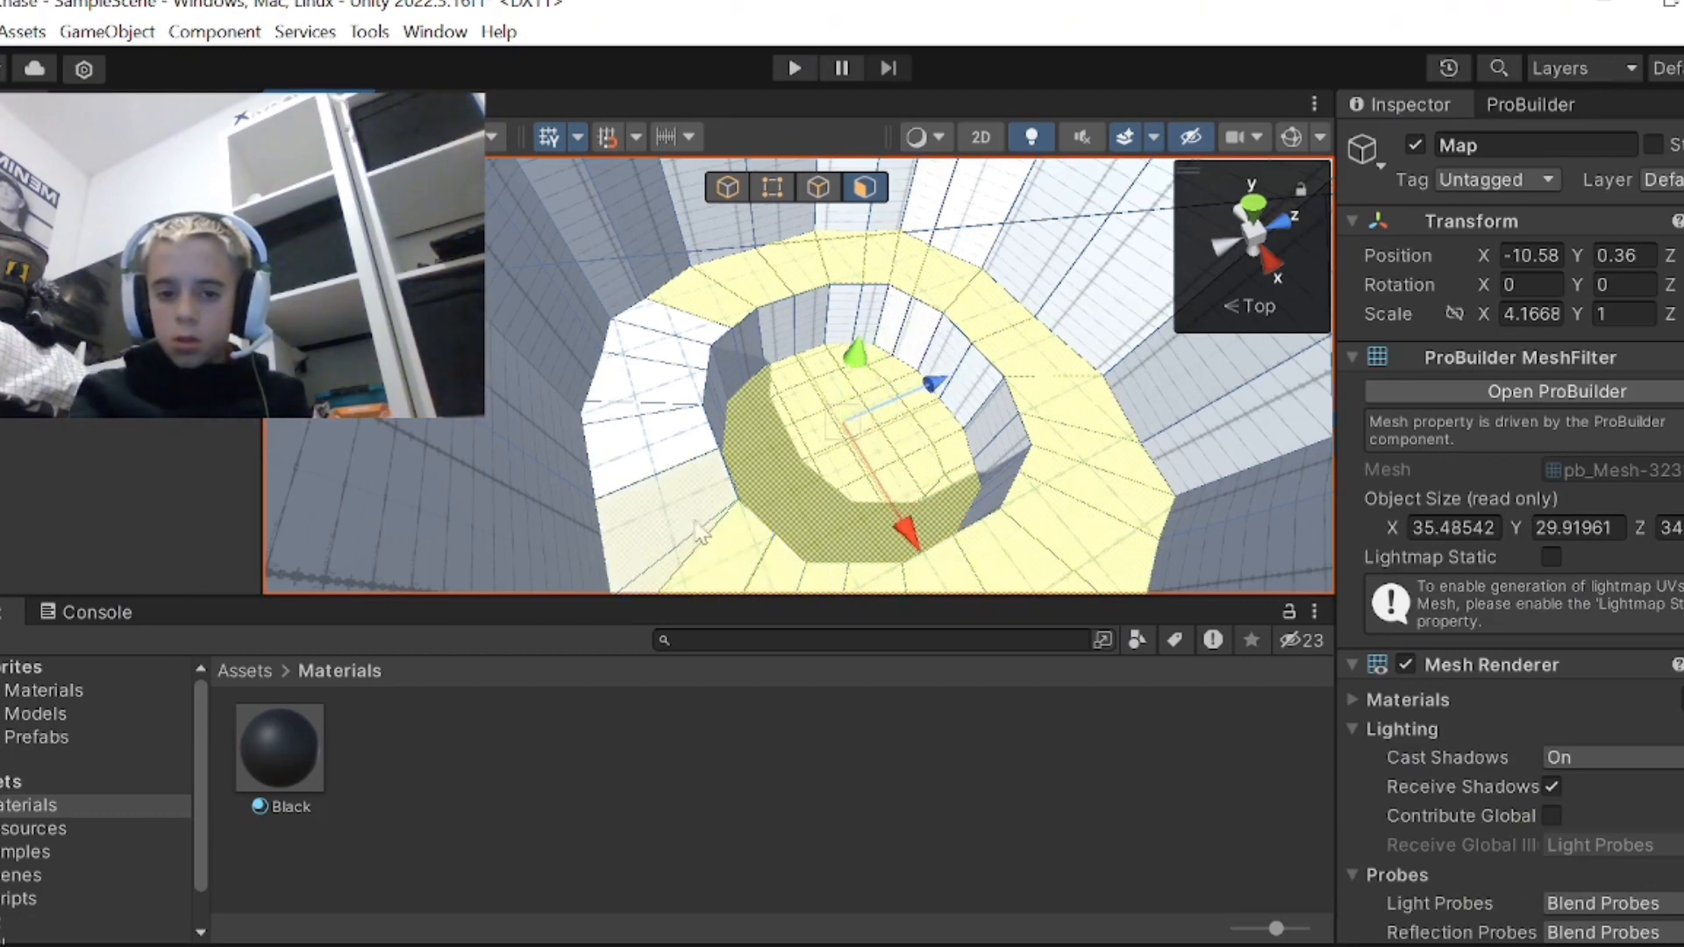
pyautogui.keyDown('shift'); pyautogui.click(668, 447); pyautogui.keyUp('shift')
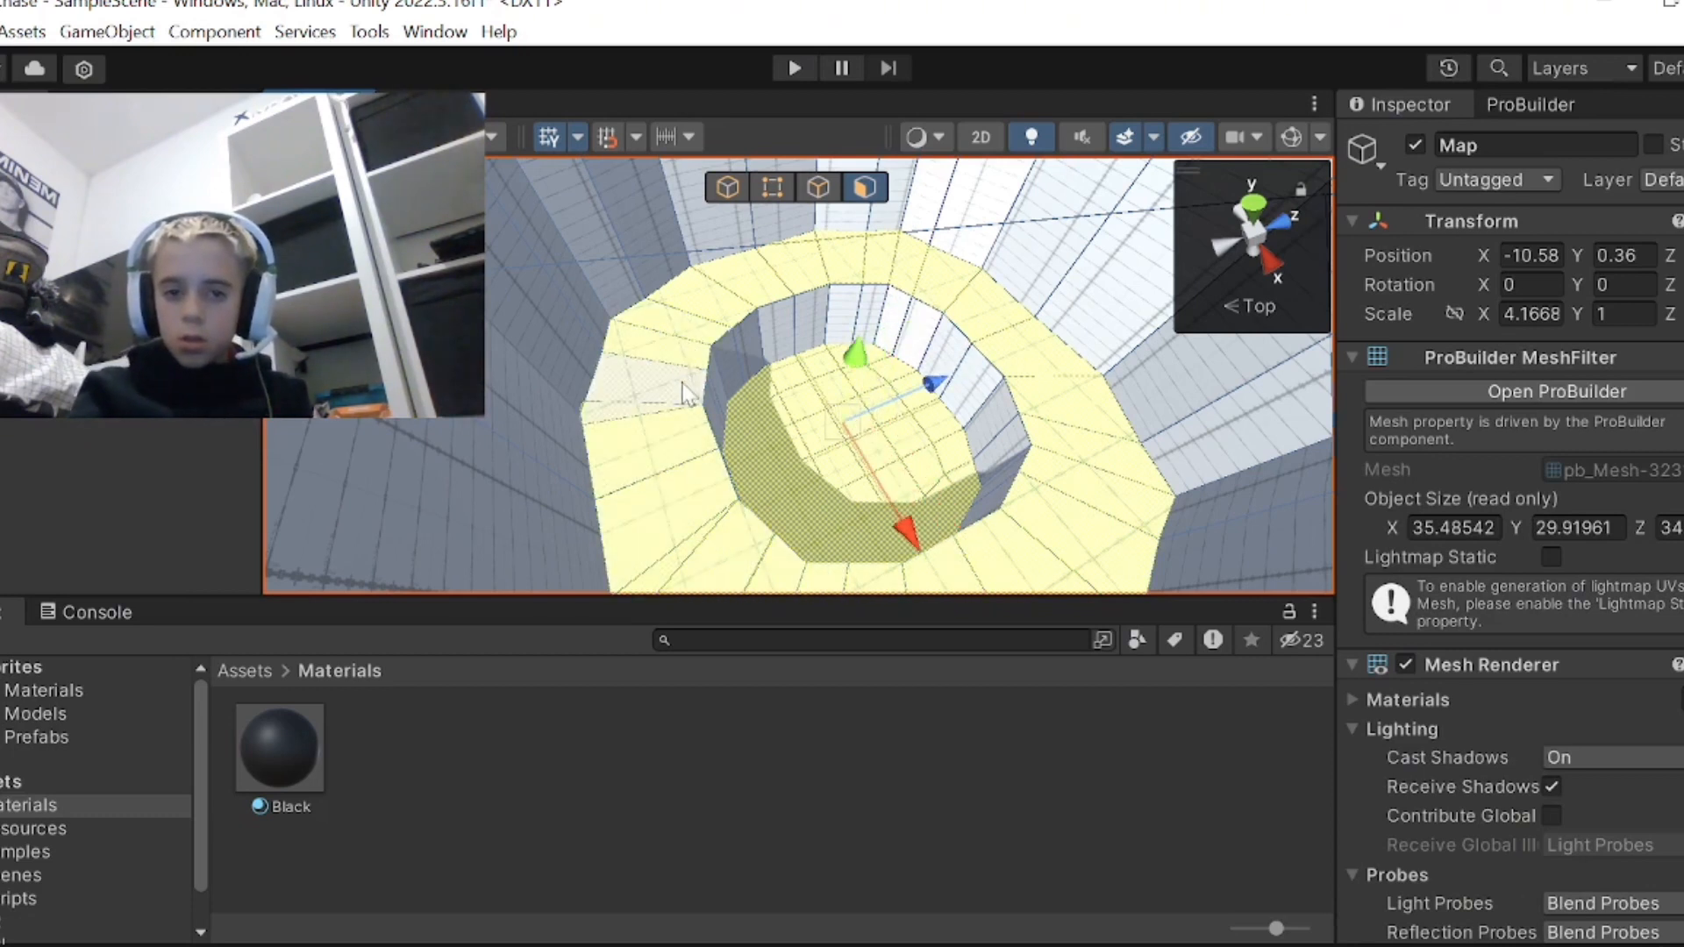
pyautogui.moveTo(756, 425); pyautogui.dragTo(777, 394, button='right')
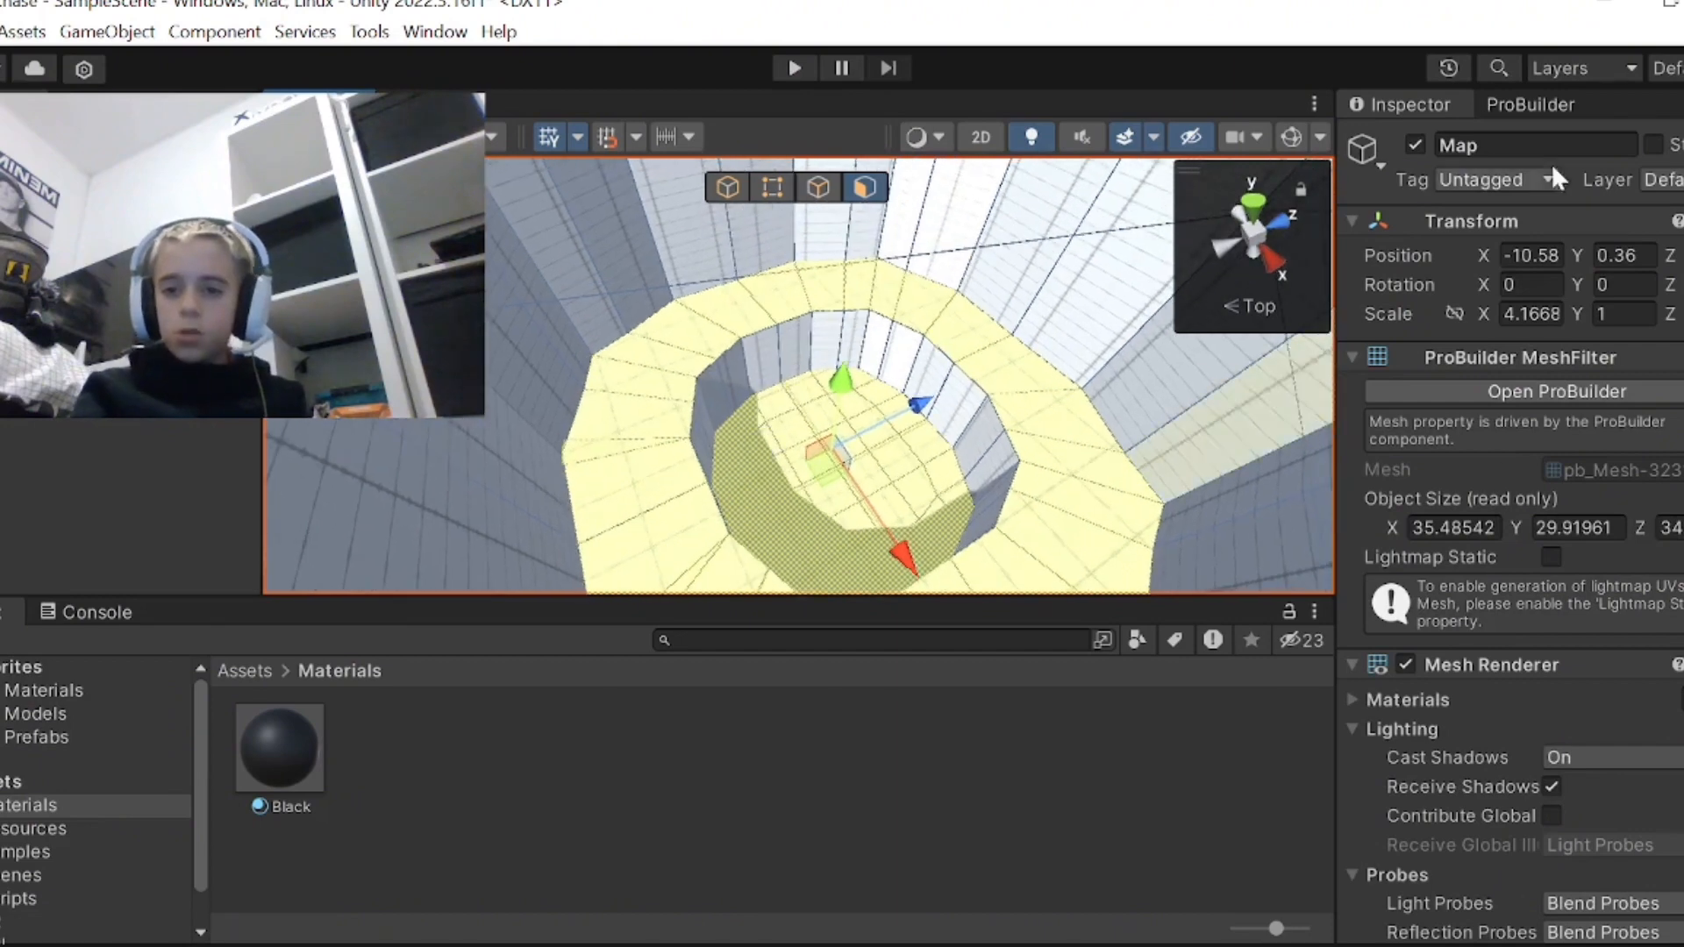
# - Bring up the ProBuilder tools and look through the operations available for the Map
pyautogui.click(1524, 114)
pyautogui.scroll(-1, 1460, 444)
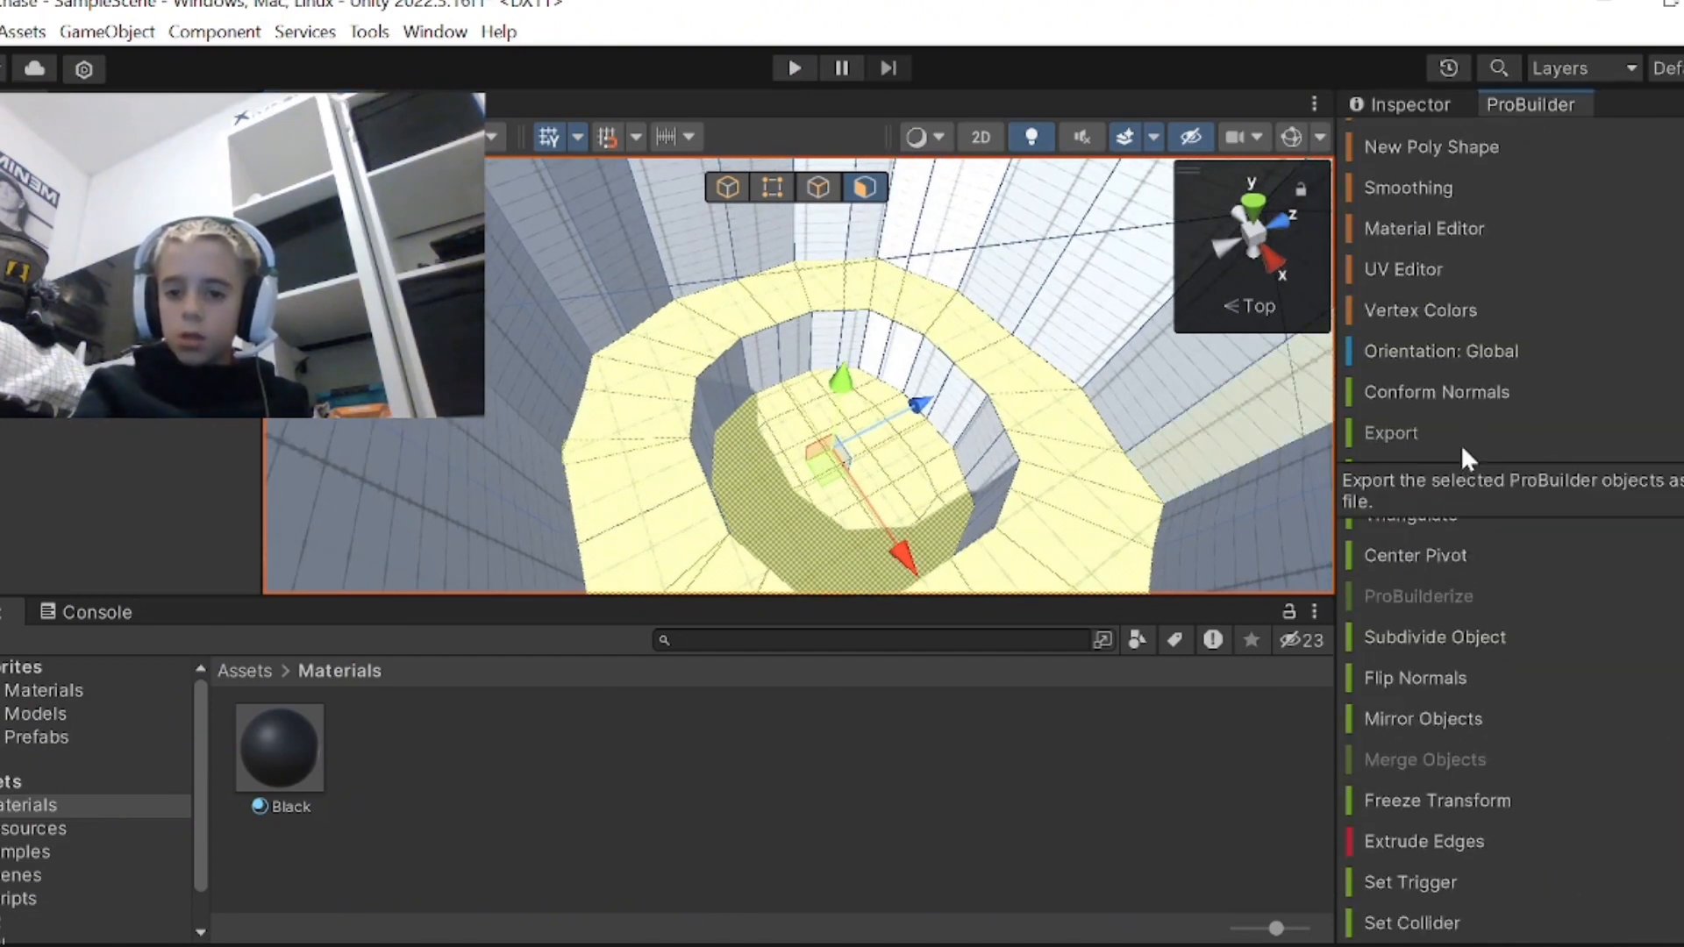
pyautogui.scroll(1, 1460, 444)
pyautogui.scroll(-1, 1460, 444)
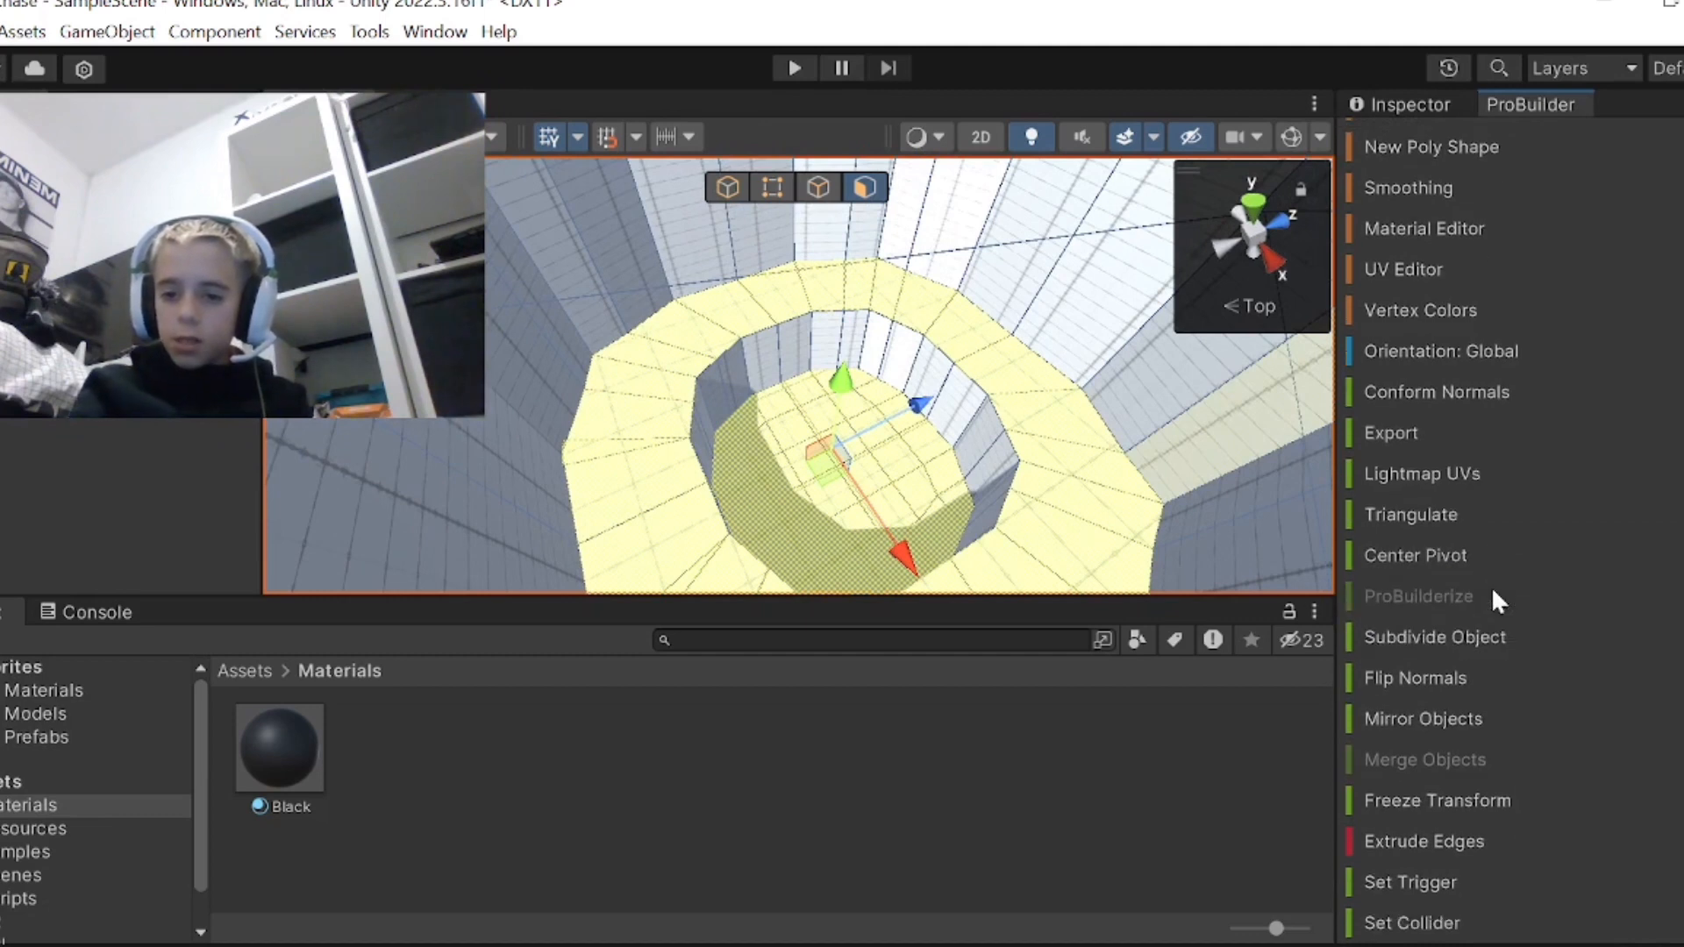
pyautogui.scroll(1, 1493, 592)
pyautogui.scroll(-1, 1491, 586)
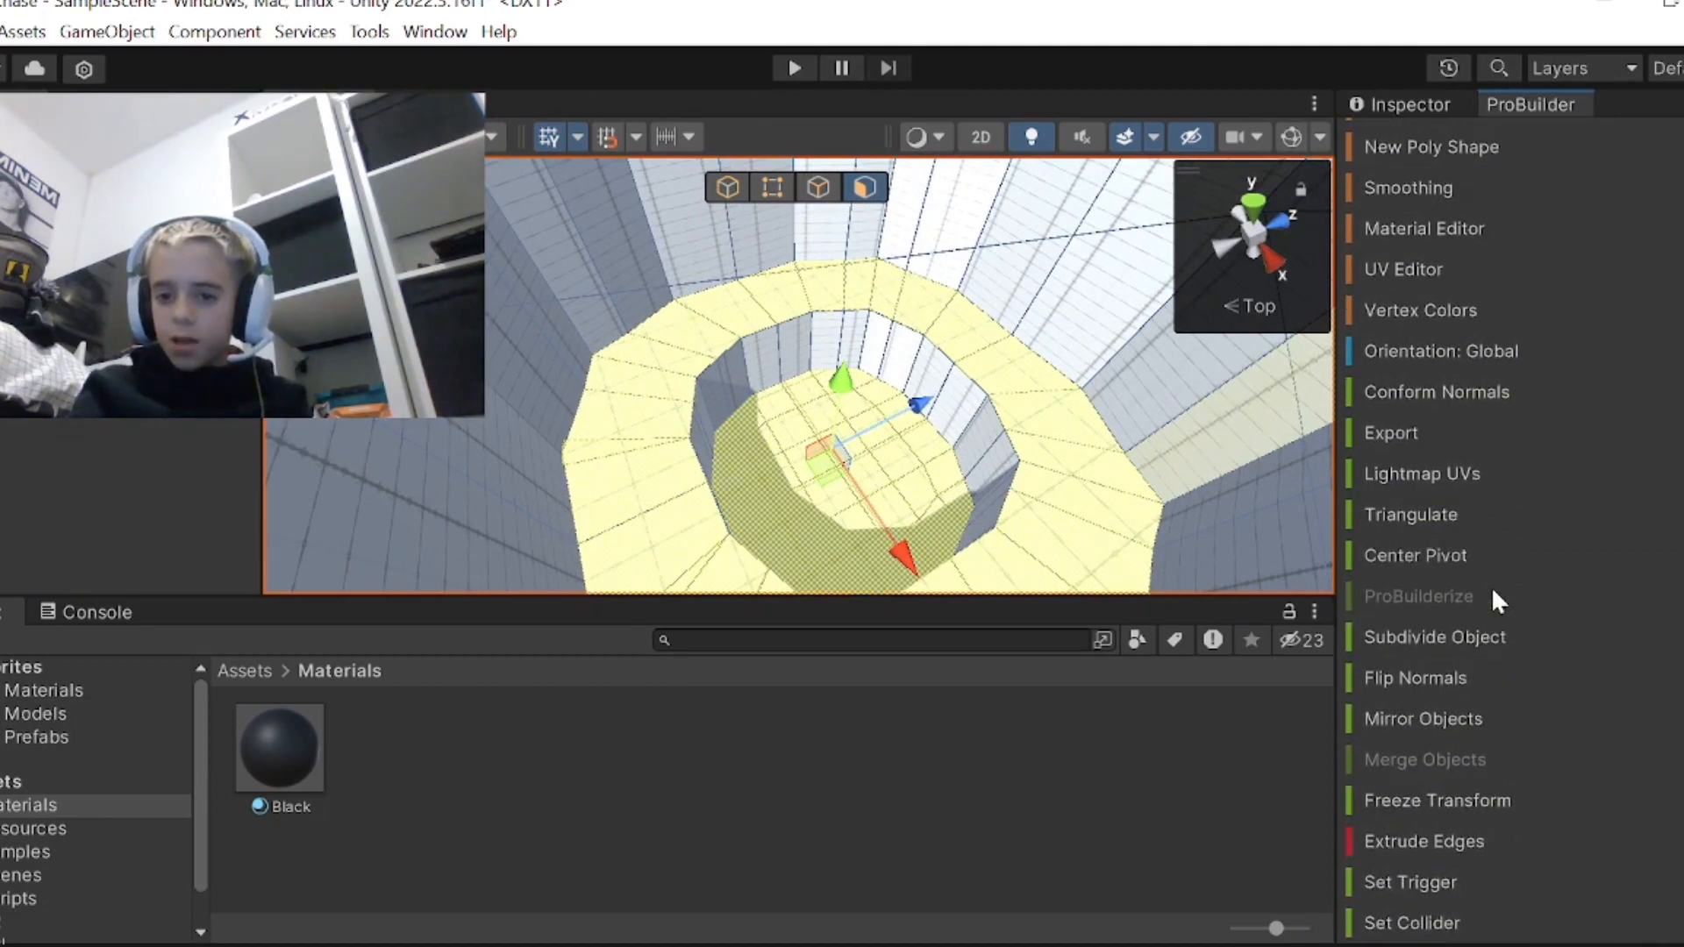
# - Start a new face selection on the flat ledge ring around the pit, picking the faces along one side
pyautogui.click(619, 449)
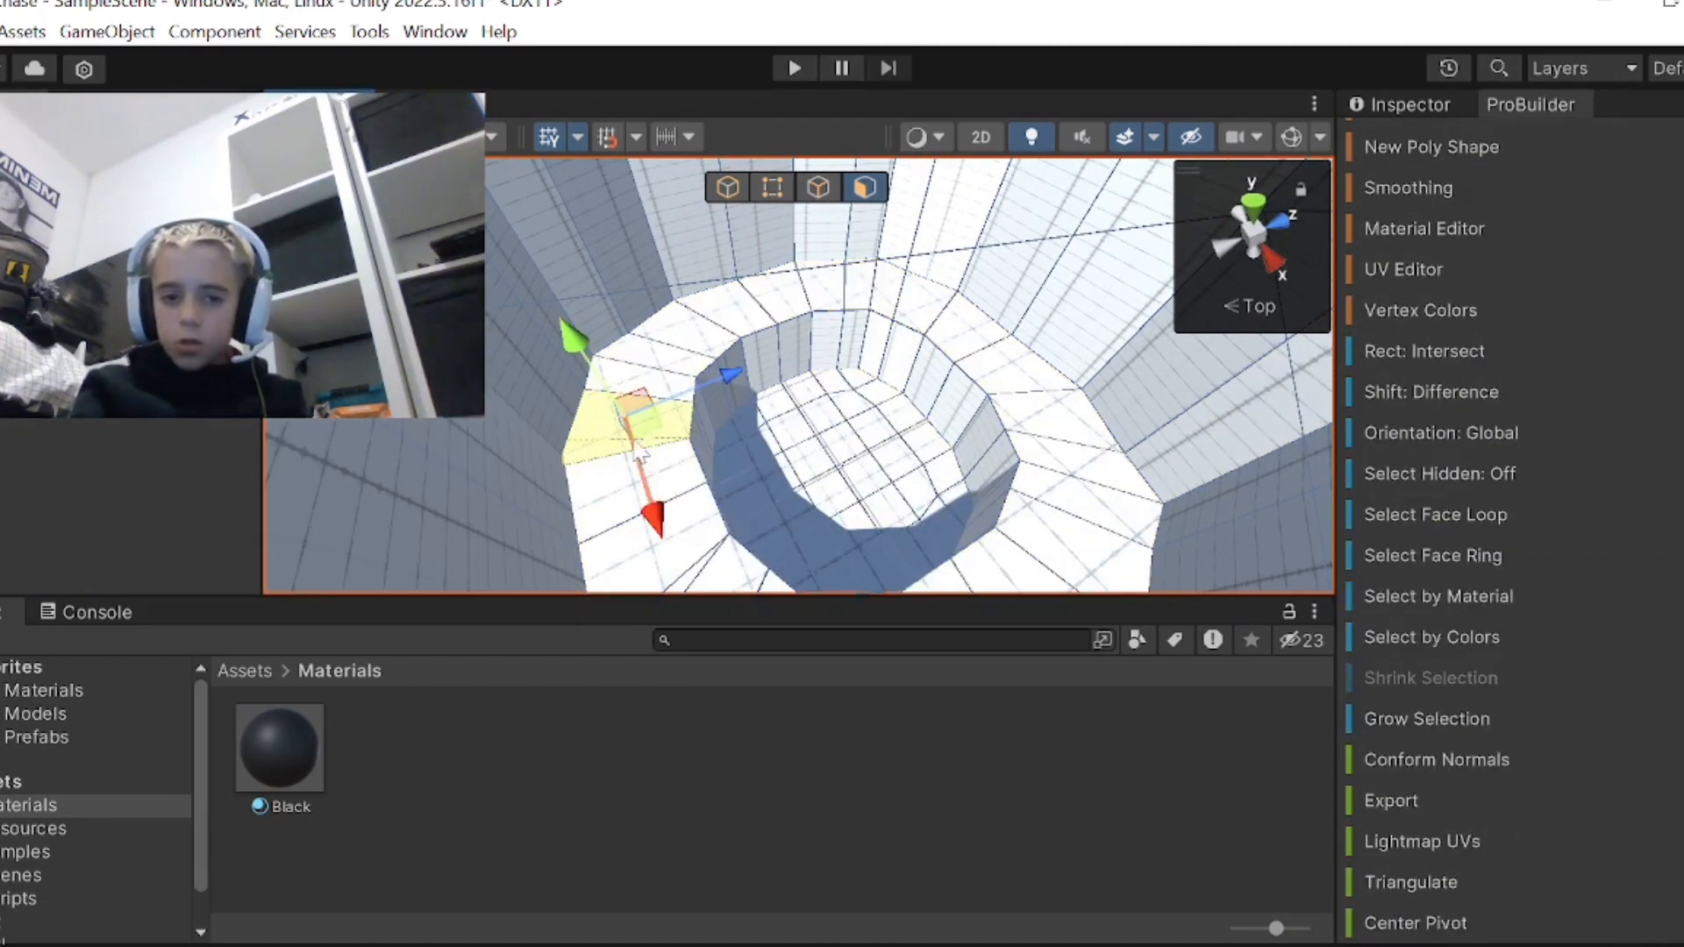
pyautogui.keyDown('shift'); pyautogui.click(655, 388); pyautogui.keyUp('shift')
pyautogui.keyDown('shift'); pyautogui.click(689, 328); pyautogui.keyUp('shift')
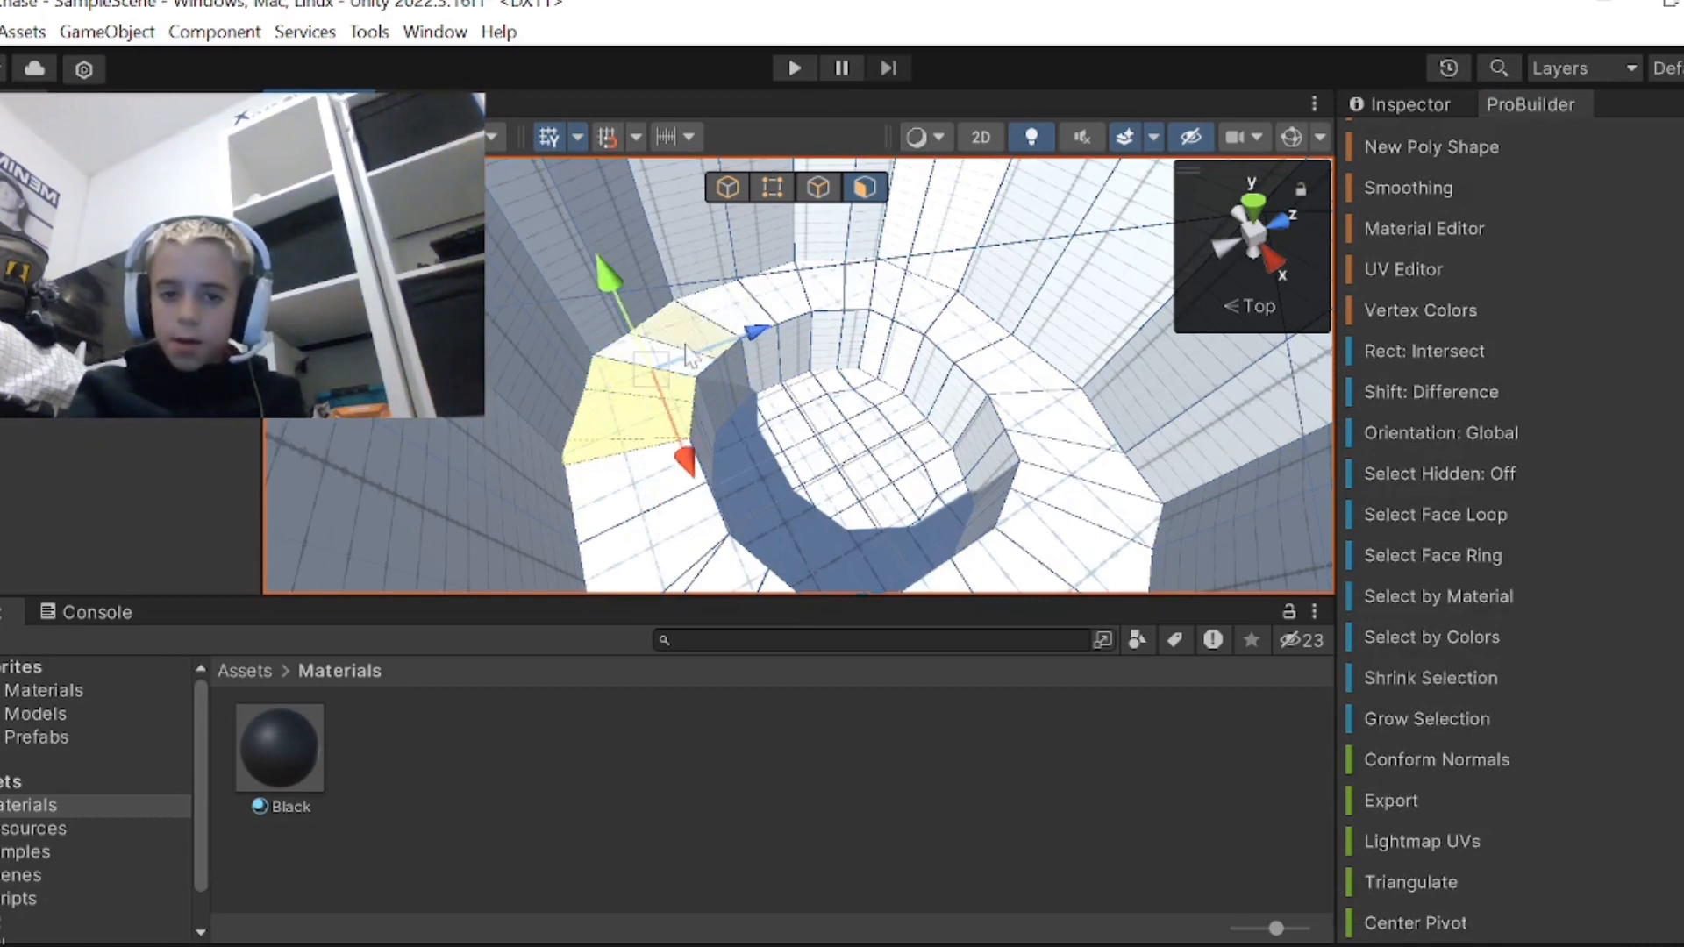
pyautogui.keyDown('shift'); pyautogui.click(684, 352); pyautogui.keyUp('shift')
pyautogui.keyDown('shift'); pyautogui.click(608, 506); pyautogui.keyUp('shift')
pyautogui.keyDown('shift'); pyautogui.click(647, 528); pyautogui.keyUp('shift')
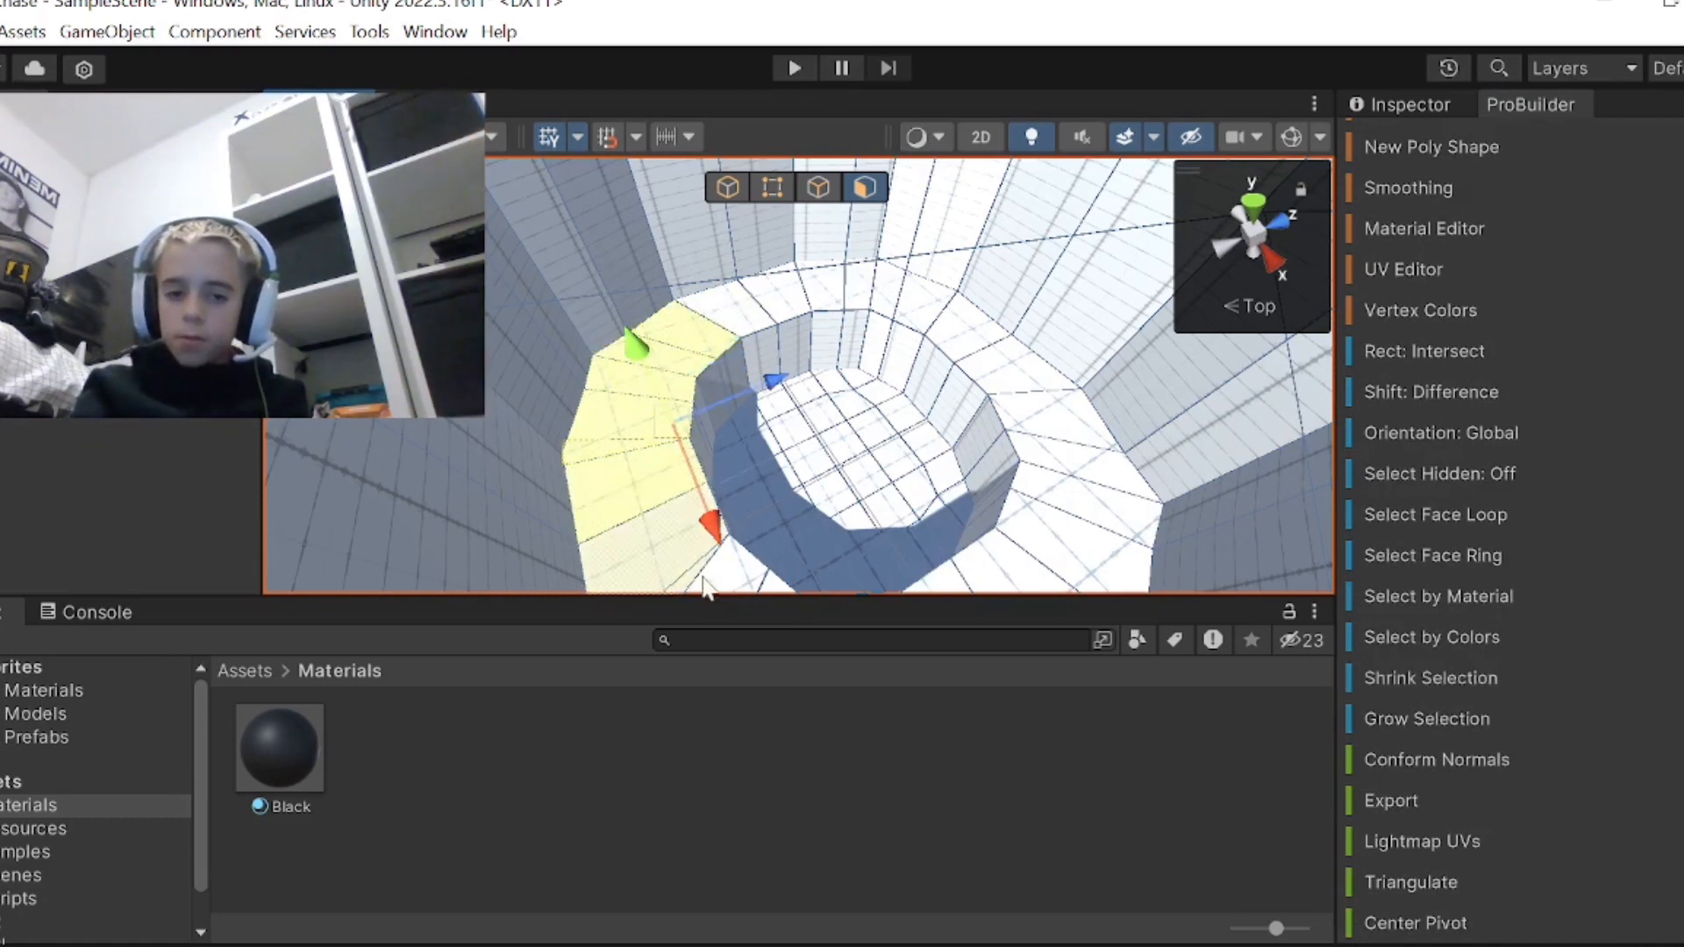
pyautogui.keyDown('shift'); pyautogui.click(705, 576); pyautogui.keyUp('shift')
# - Add the remaining faces of the flat ledge ring to the selection until the whole ring is covered
pyautogui.keyDown('shift'); pyautogui.click(750, 309); pyautogui.keyUp('shift')
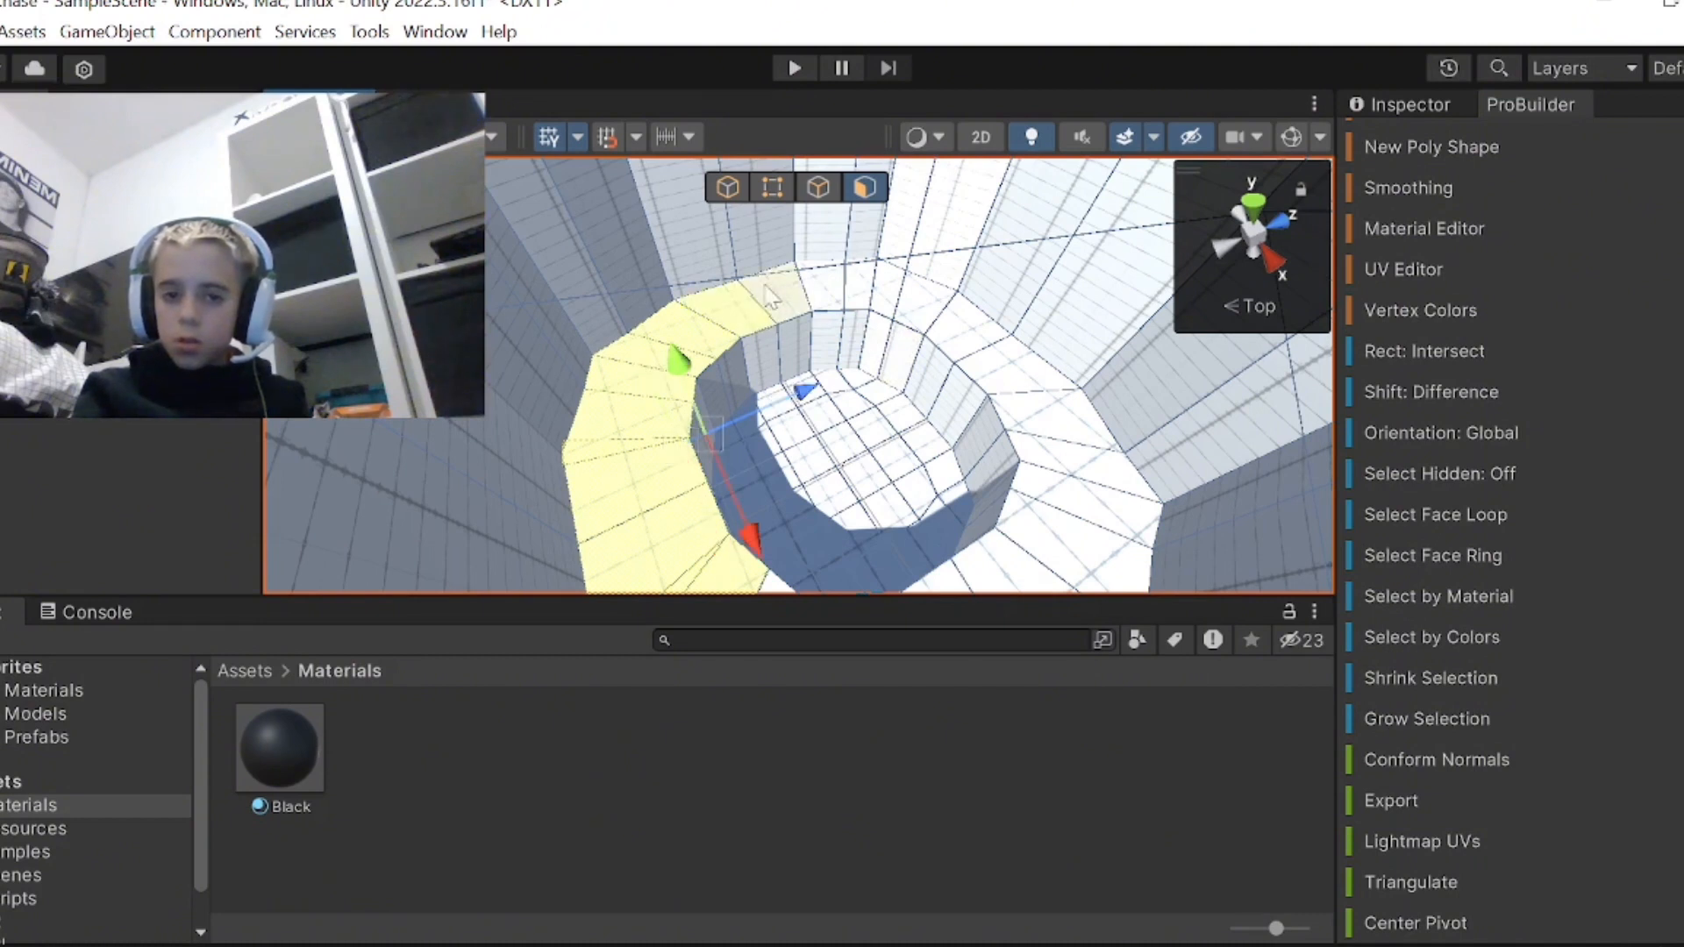
pyautogui.keyDown('shift'); pyautogui.click(783, 296); pyautogui.keyUp('shift')
pyautogui.keyDown('shift'); pyautogui.click(843, 294); pyautogui.keyUp('shift')
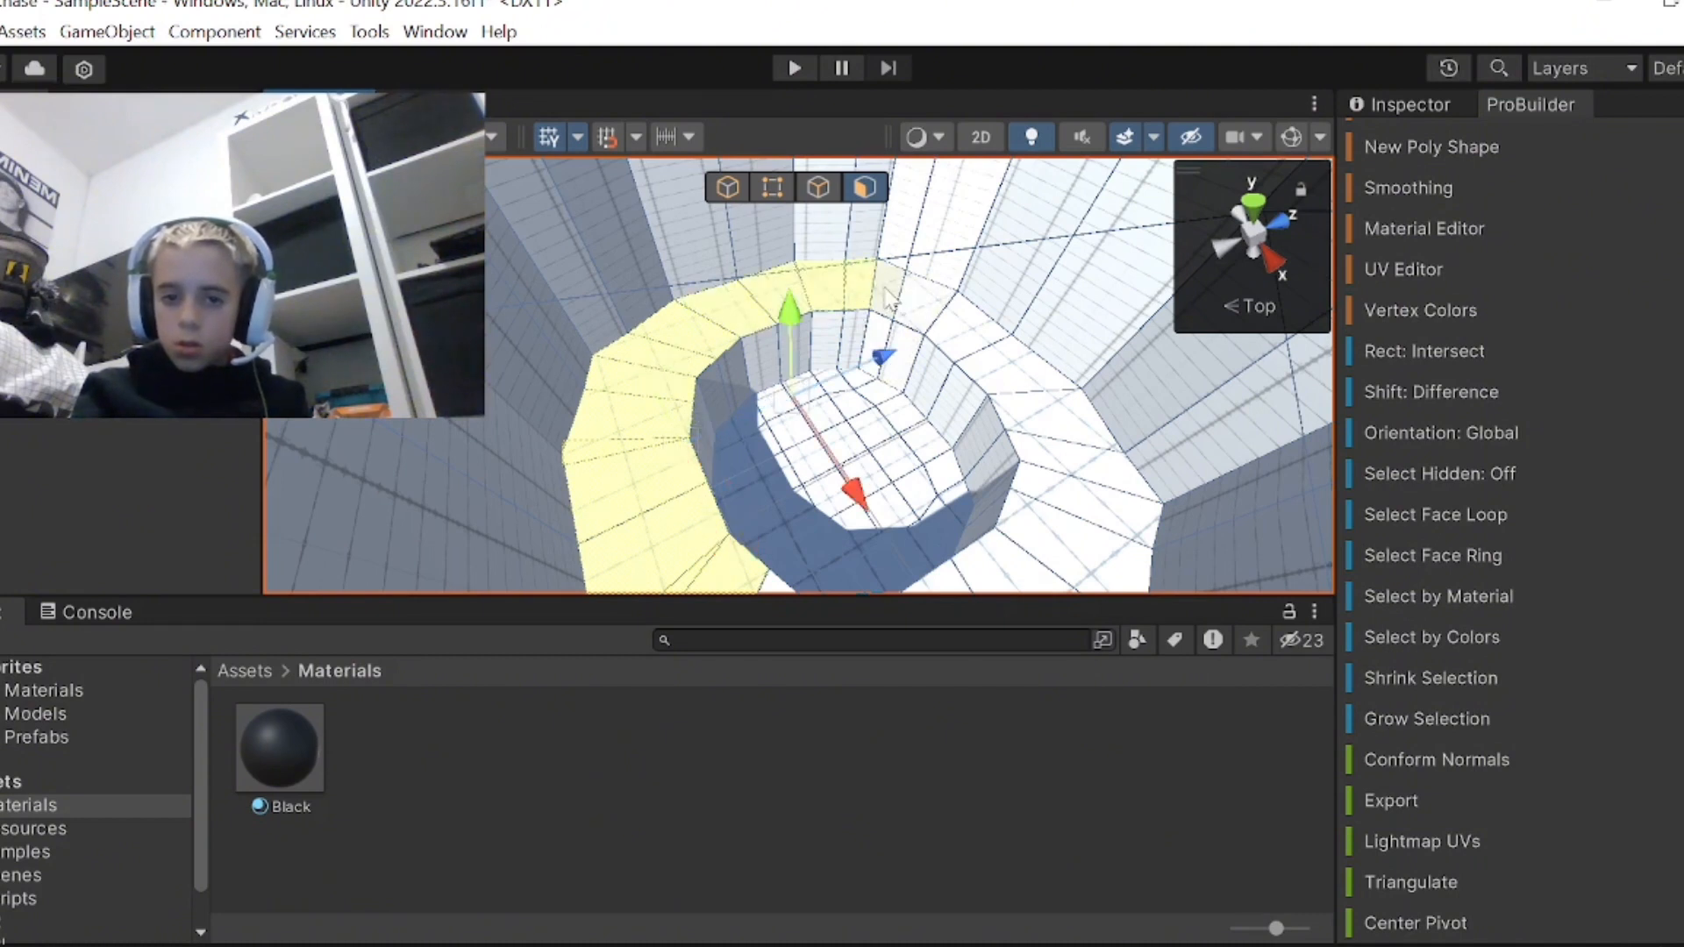
pyautogui.keyDown('shift'); pyautogui.click(946, 314); pyautogui.keyUp('shift')
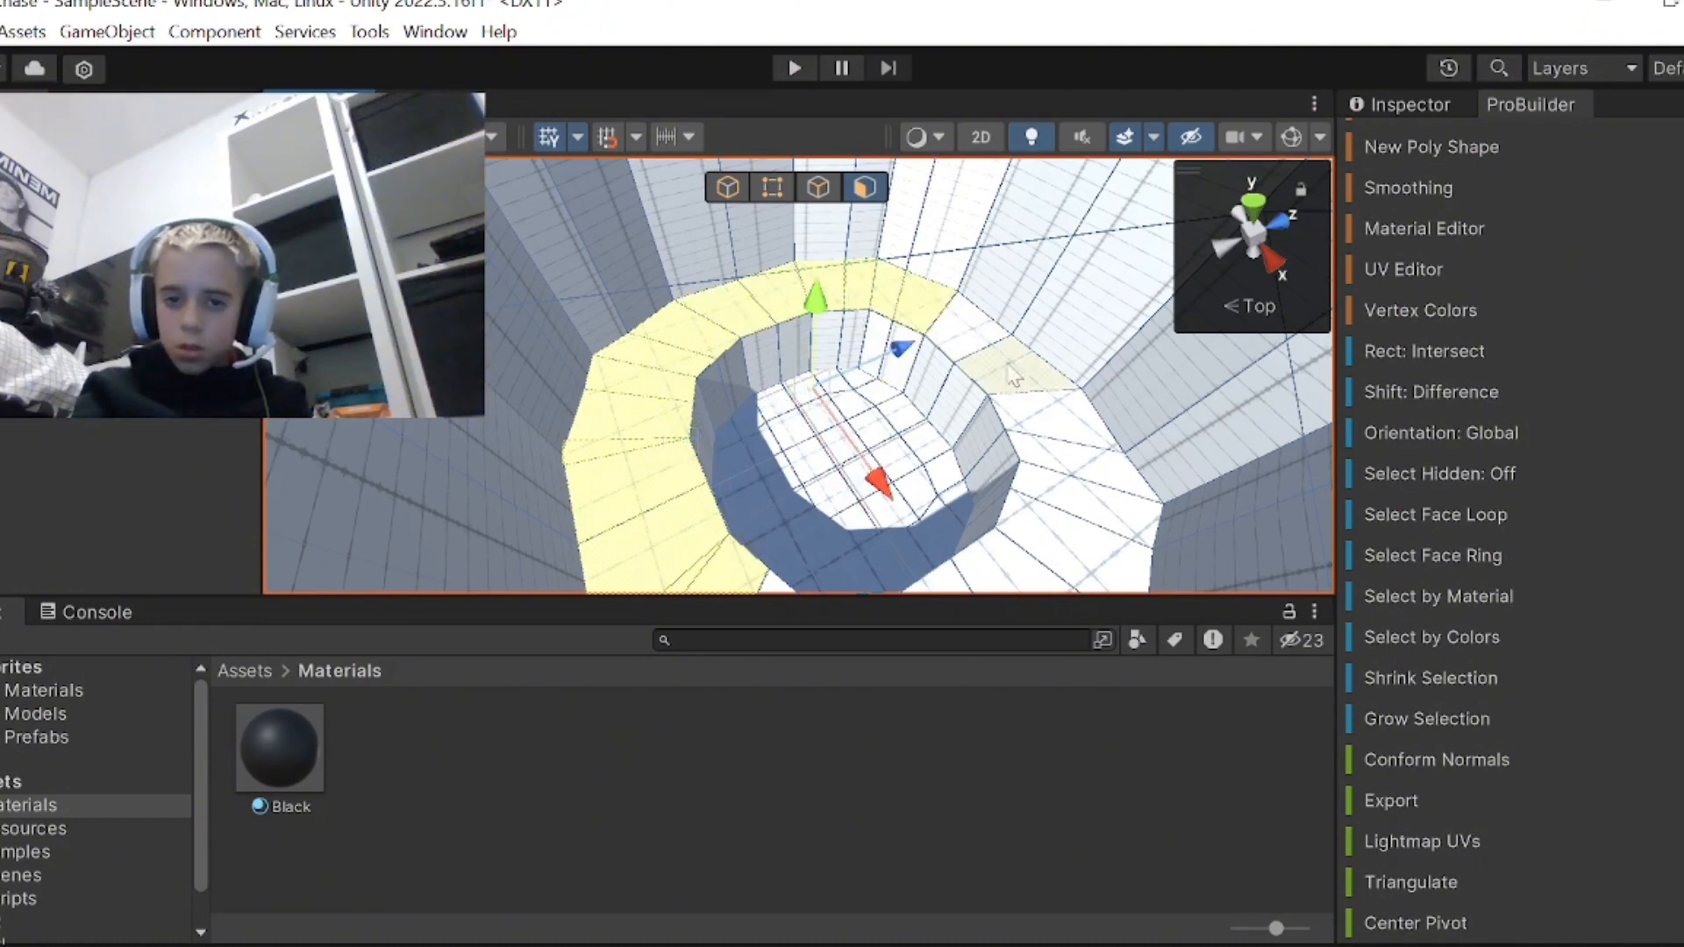
pyautogui.keyDown('shift'); pyautogui.moveTo(1003, 366); pyautogui.dragTo(1081, 533); pyautogui.keyUp('shift')
pyautogui.moveTo(1059, 480); pyautogui.dragTo(779, 523, button='right')
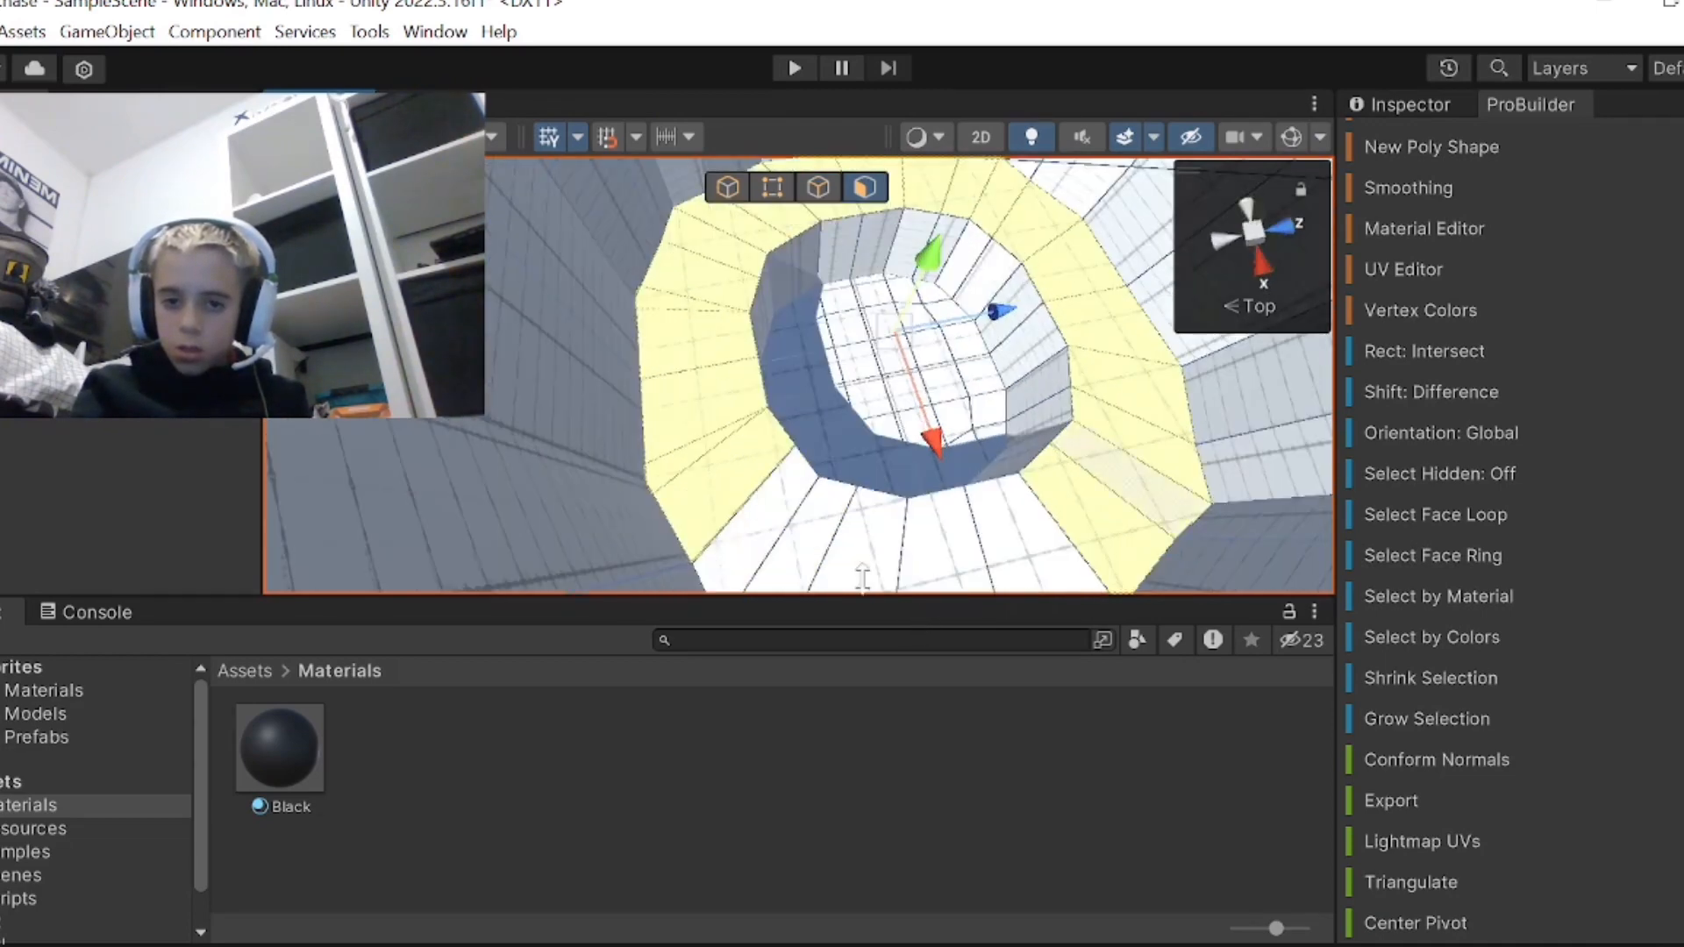
pyautogui.keyDown('shift'); pyautogui.moveTo(996, 593); pyautogui.dragTo(1023, 594); pyautogui.keyUp('shift')
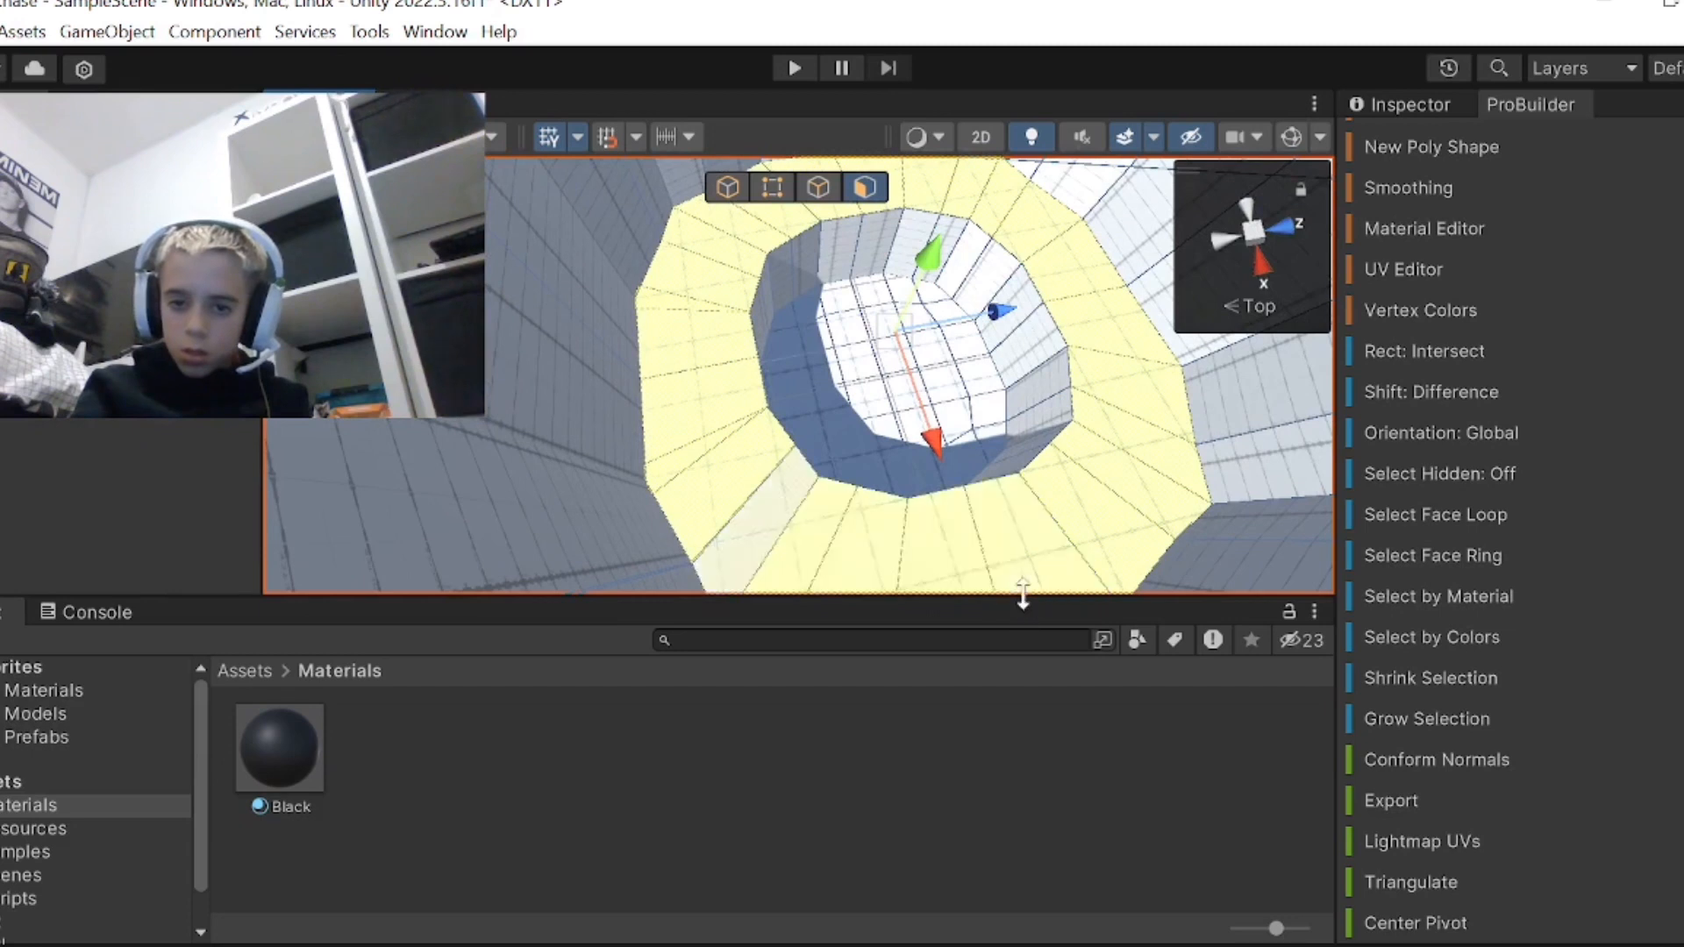
# - Add all the floor faces at the bottom of the inner pit to the ledge selection
pyautogui.moveTo(893, 515); pyautogui.dragTo(861, 396, button='right')
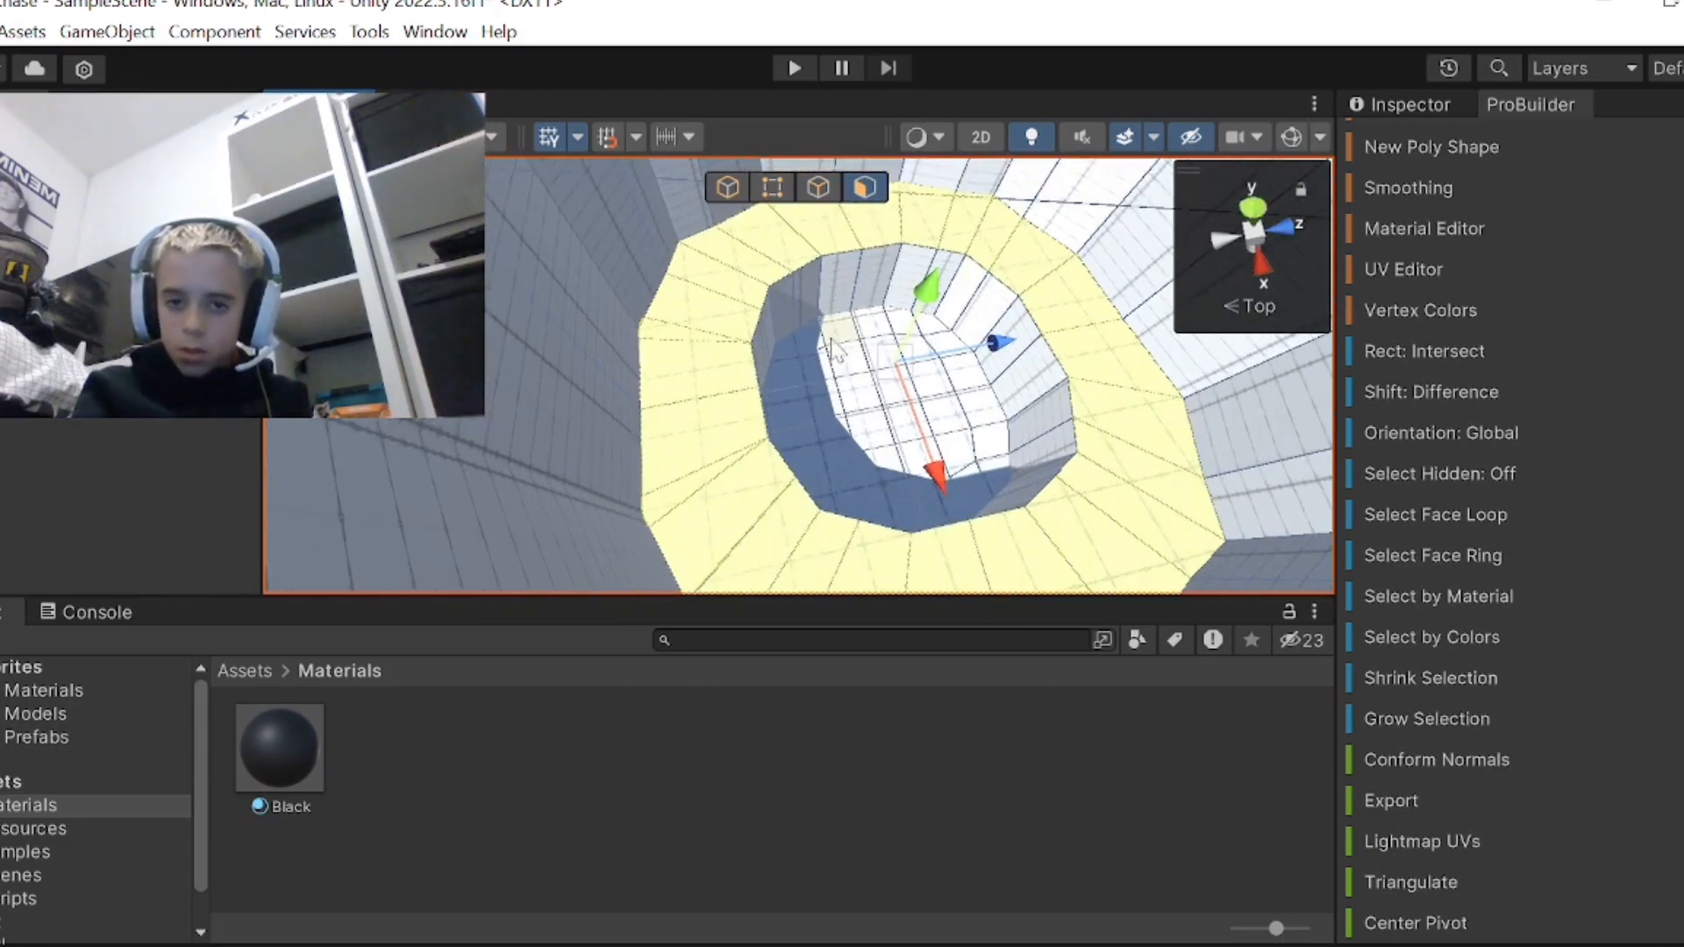
pyautogui.keyDown('shift'); pyautogui.moveTo(920, 469); pyautogui.dragTo(920, 470); pyautogui.keyUp('shift')
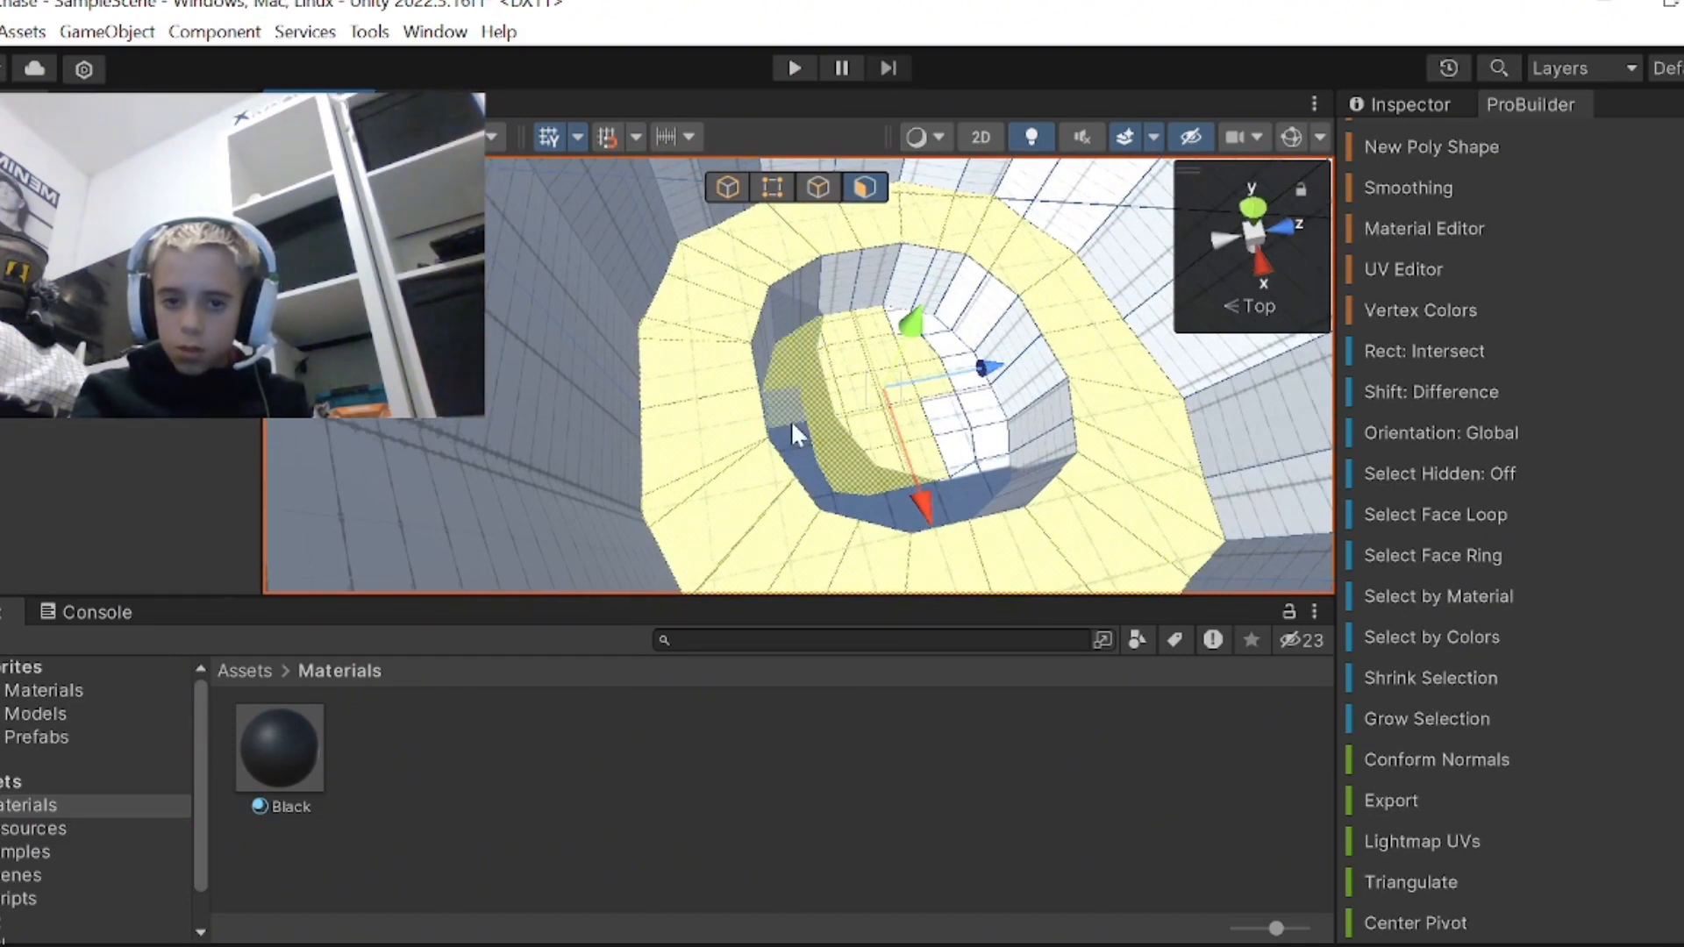
pyautogui.keyDown('shift'); pyautogui.click(833, 505); pyautogui.keyUp('shift')
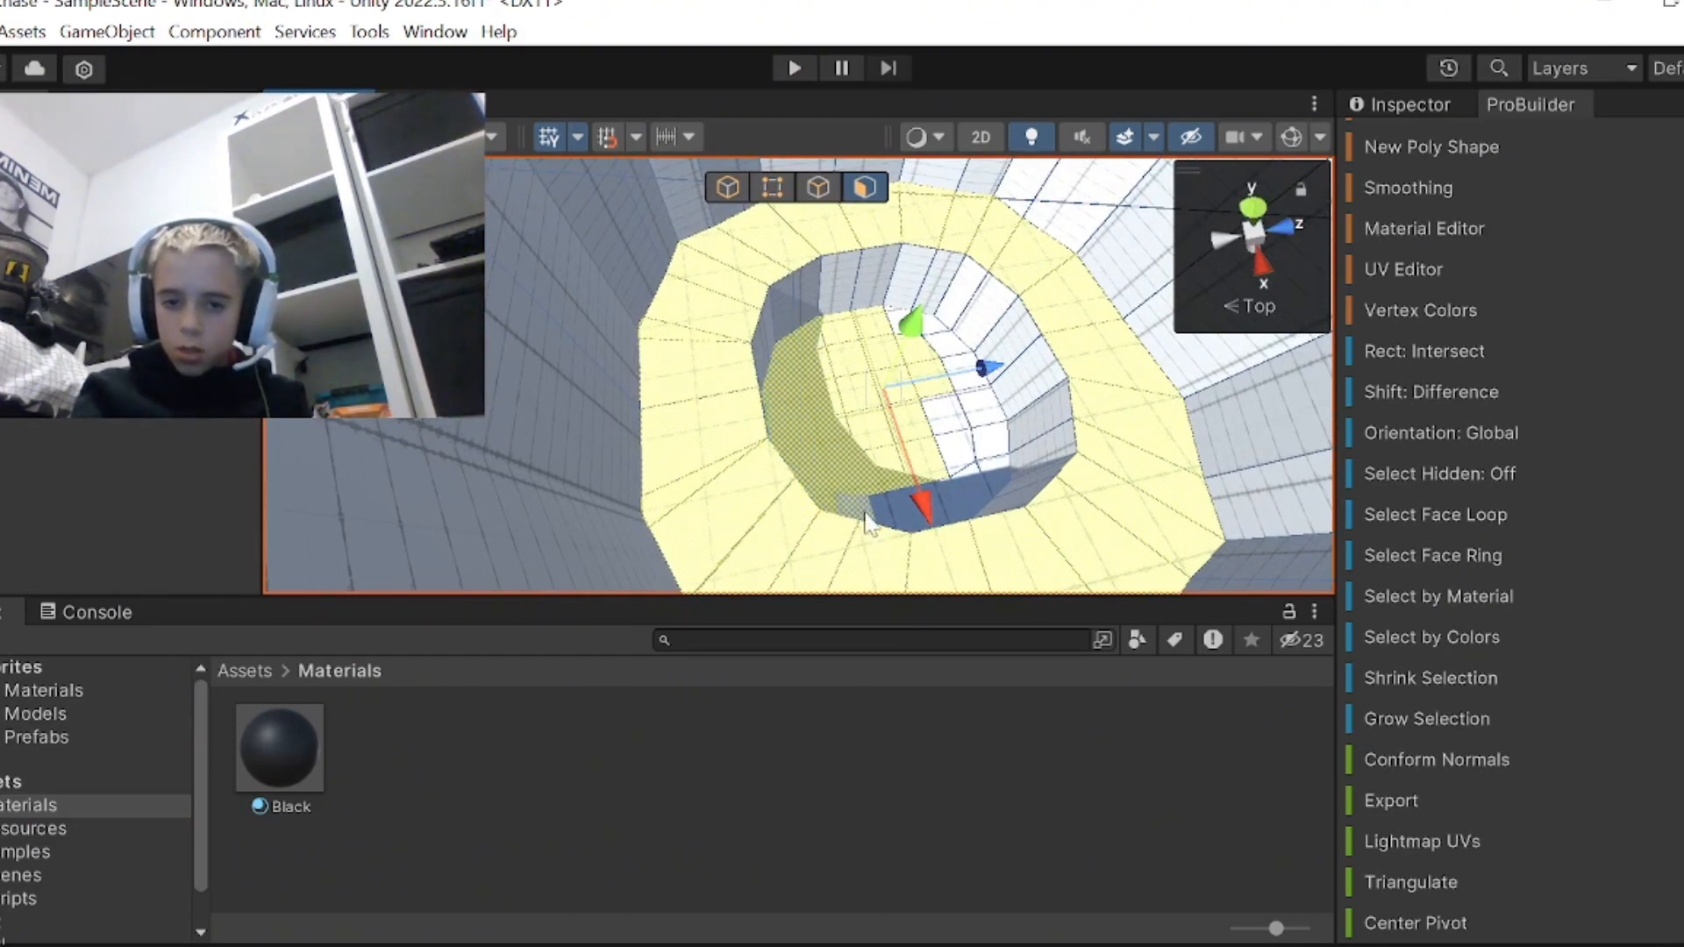
pyautogui.keyDown('shift'); pyautogui.click(862, 510); pyautogui.keyUp('shift')
pyautogui.keyDown('shift'); pyautogui.click(894, 511); pyautogui.keyUp('shift')
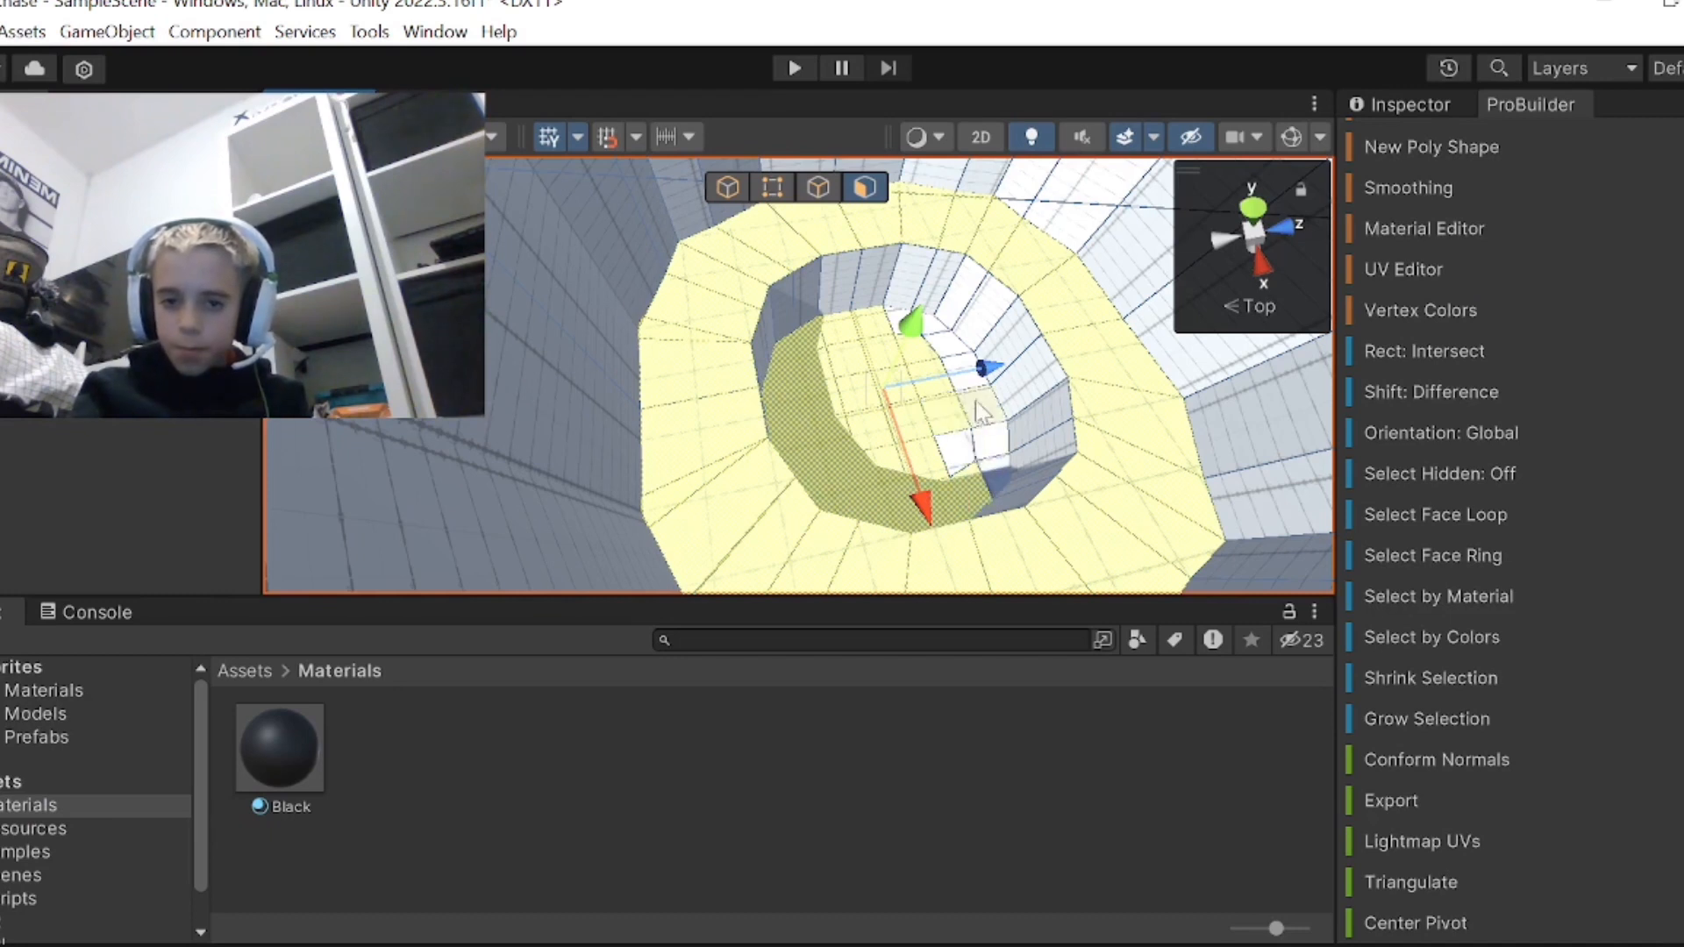
pyautogui.keyDown('shift'); pyautogui.click(999, 481); pyautogui.keyUp('shift')
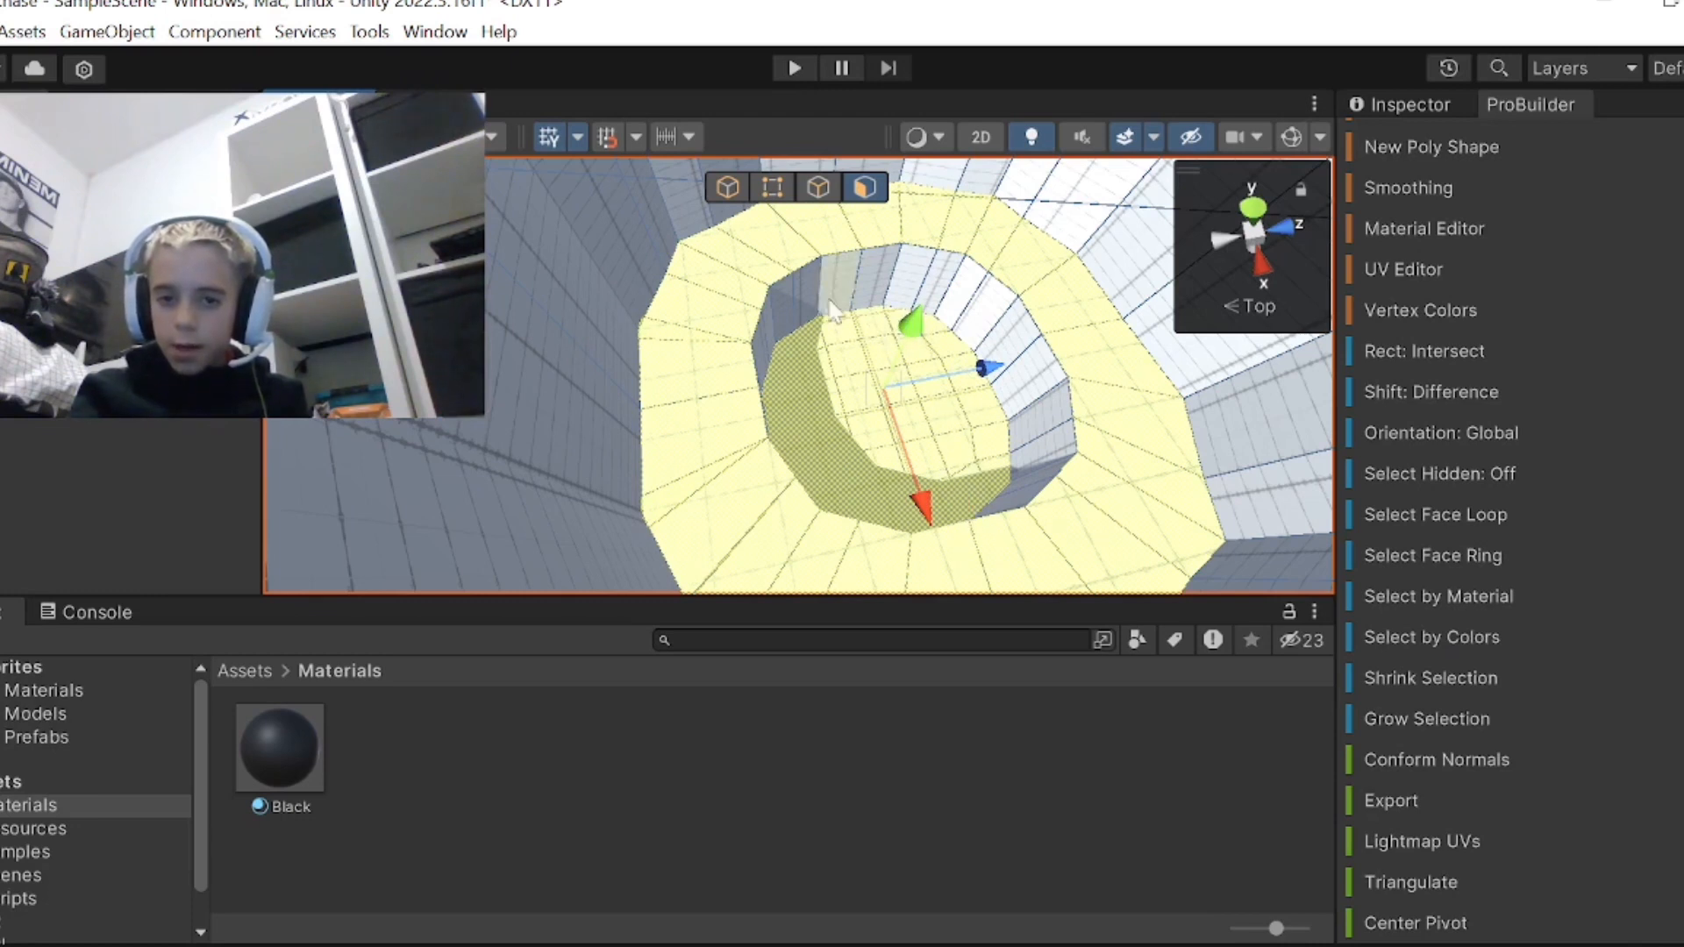
# - Detach the selected ledge and pit floor faces from the Map as a separate object
pyautogui.scroll(-3, 1575, 564)
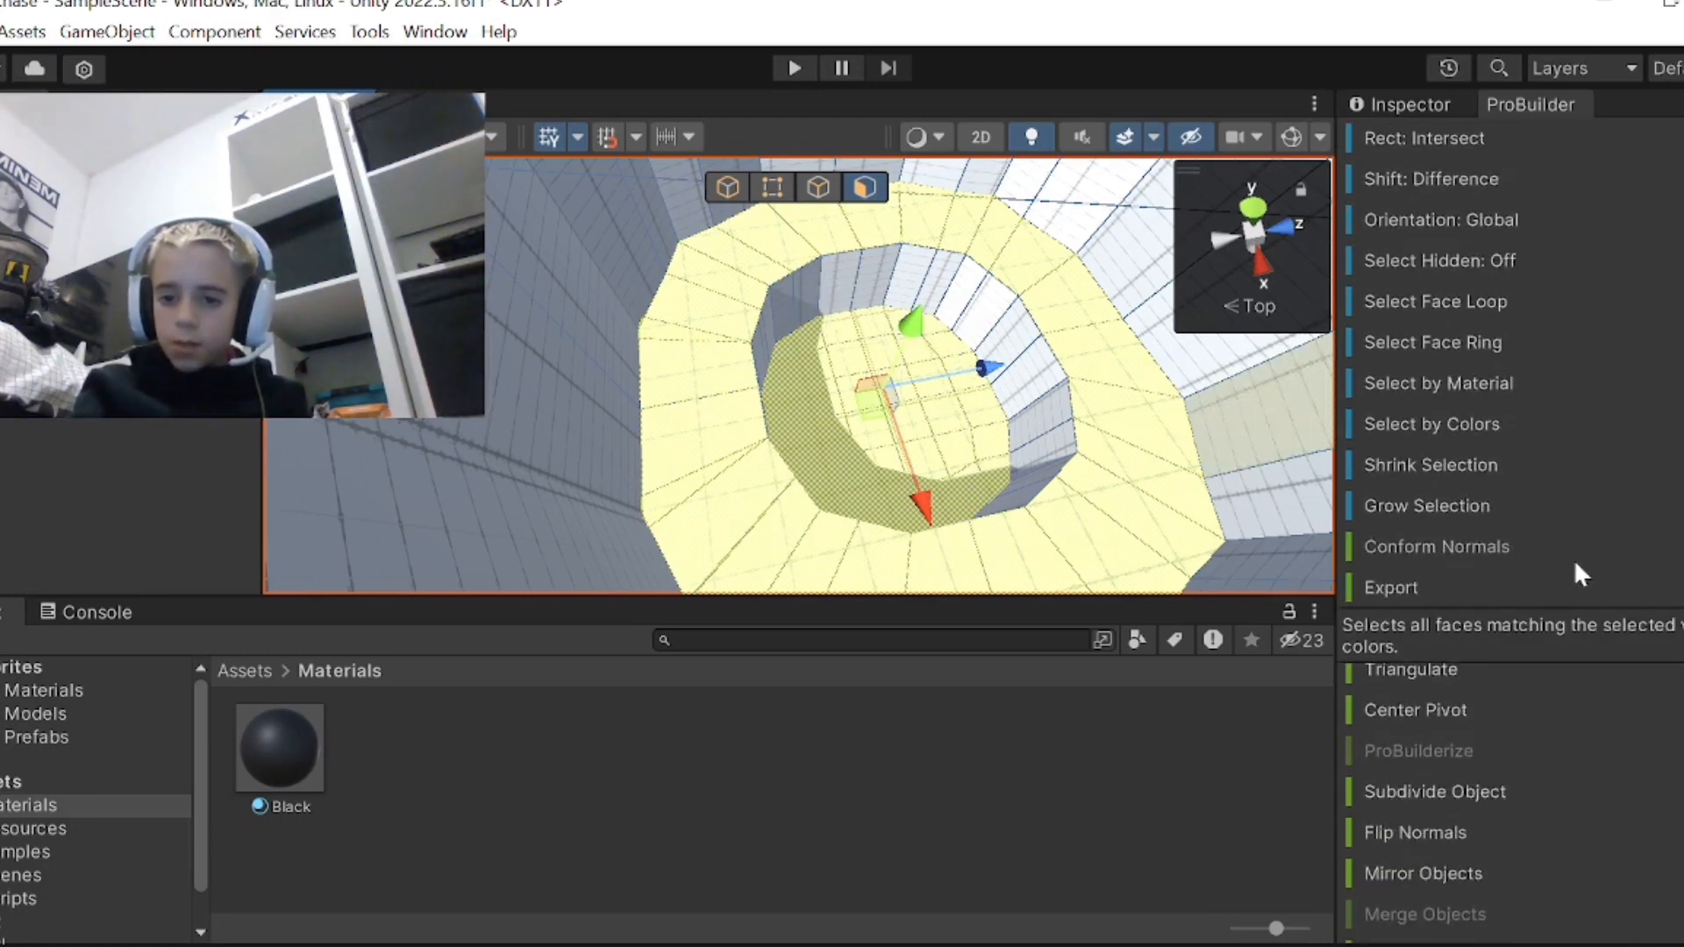
pyautogui.scroll(-4, 1575, 562)
pyautogui.scroll(-3, 1573, 553)
pyautogui.scroll(-3, 1430, 819)
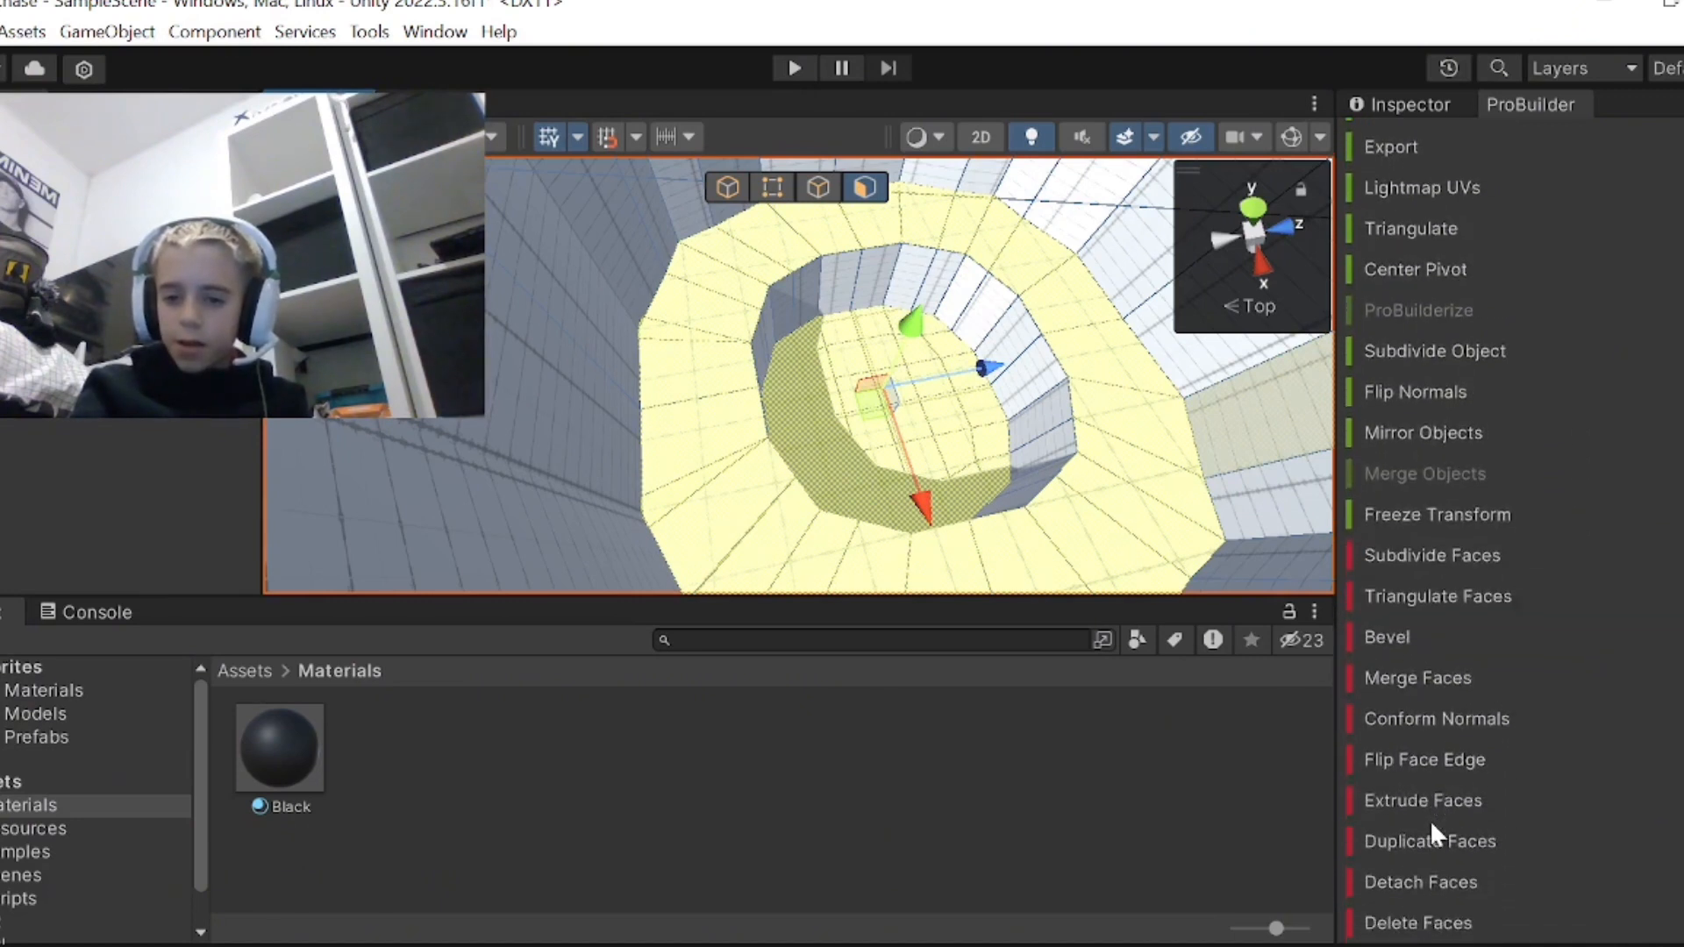
pyautogui.click(1409, 814)
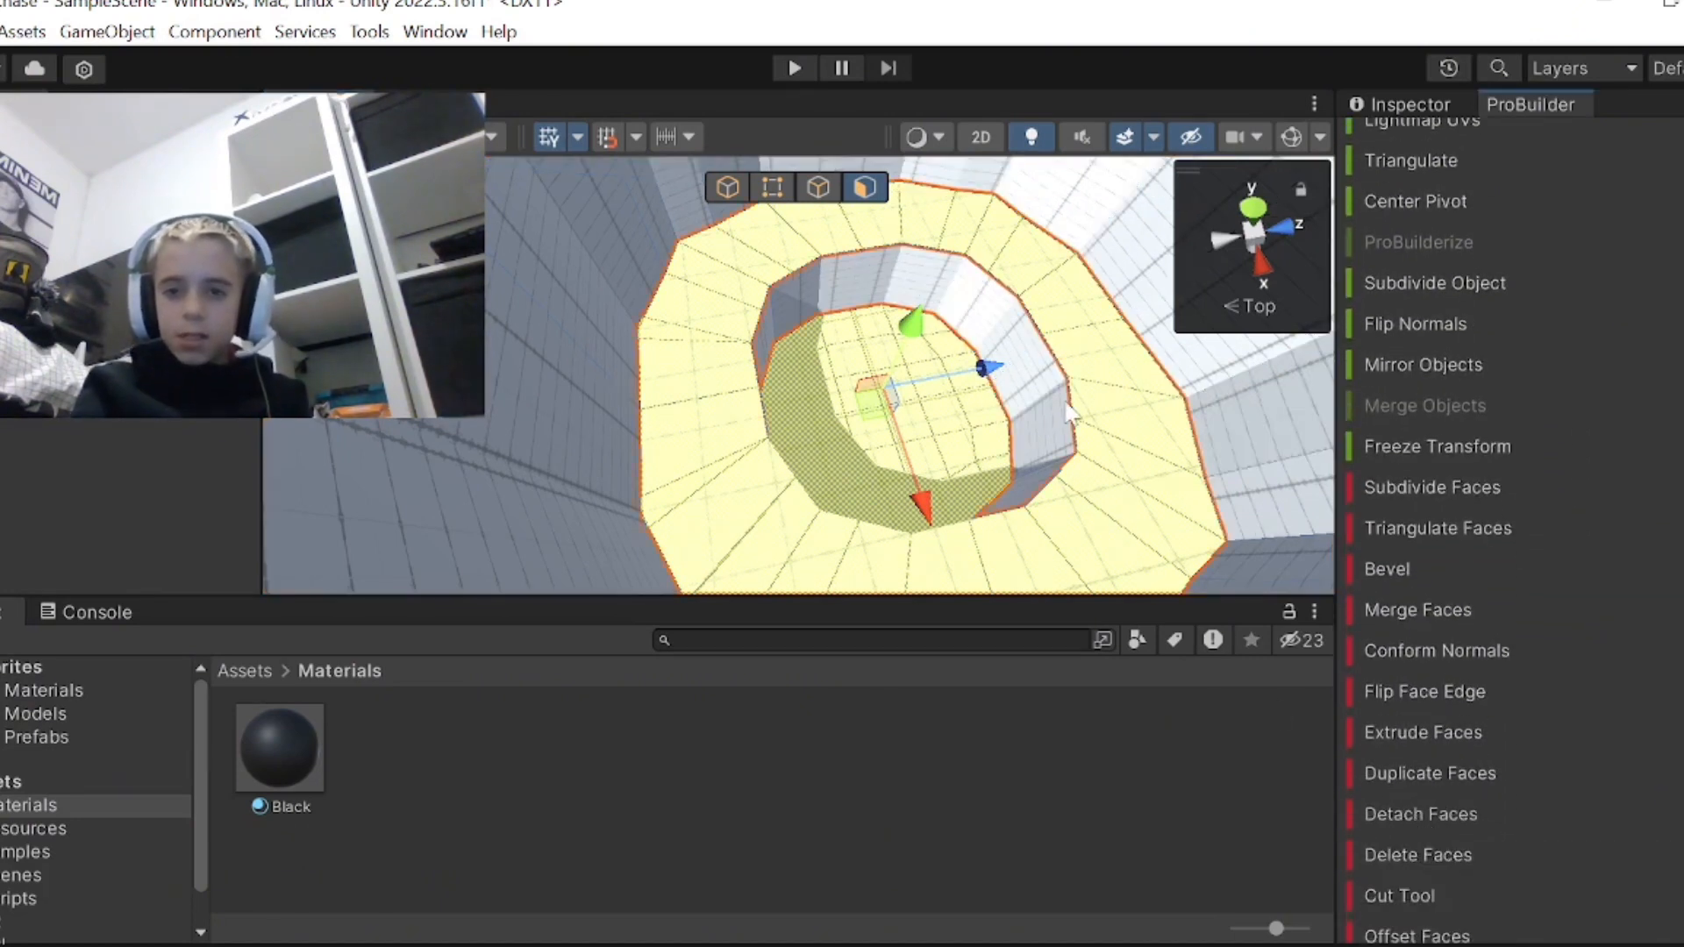
# - Rename the detached floor object Grass and the original Map object Stone
pyautogui.click(1391, 108)
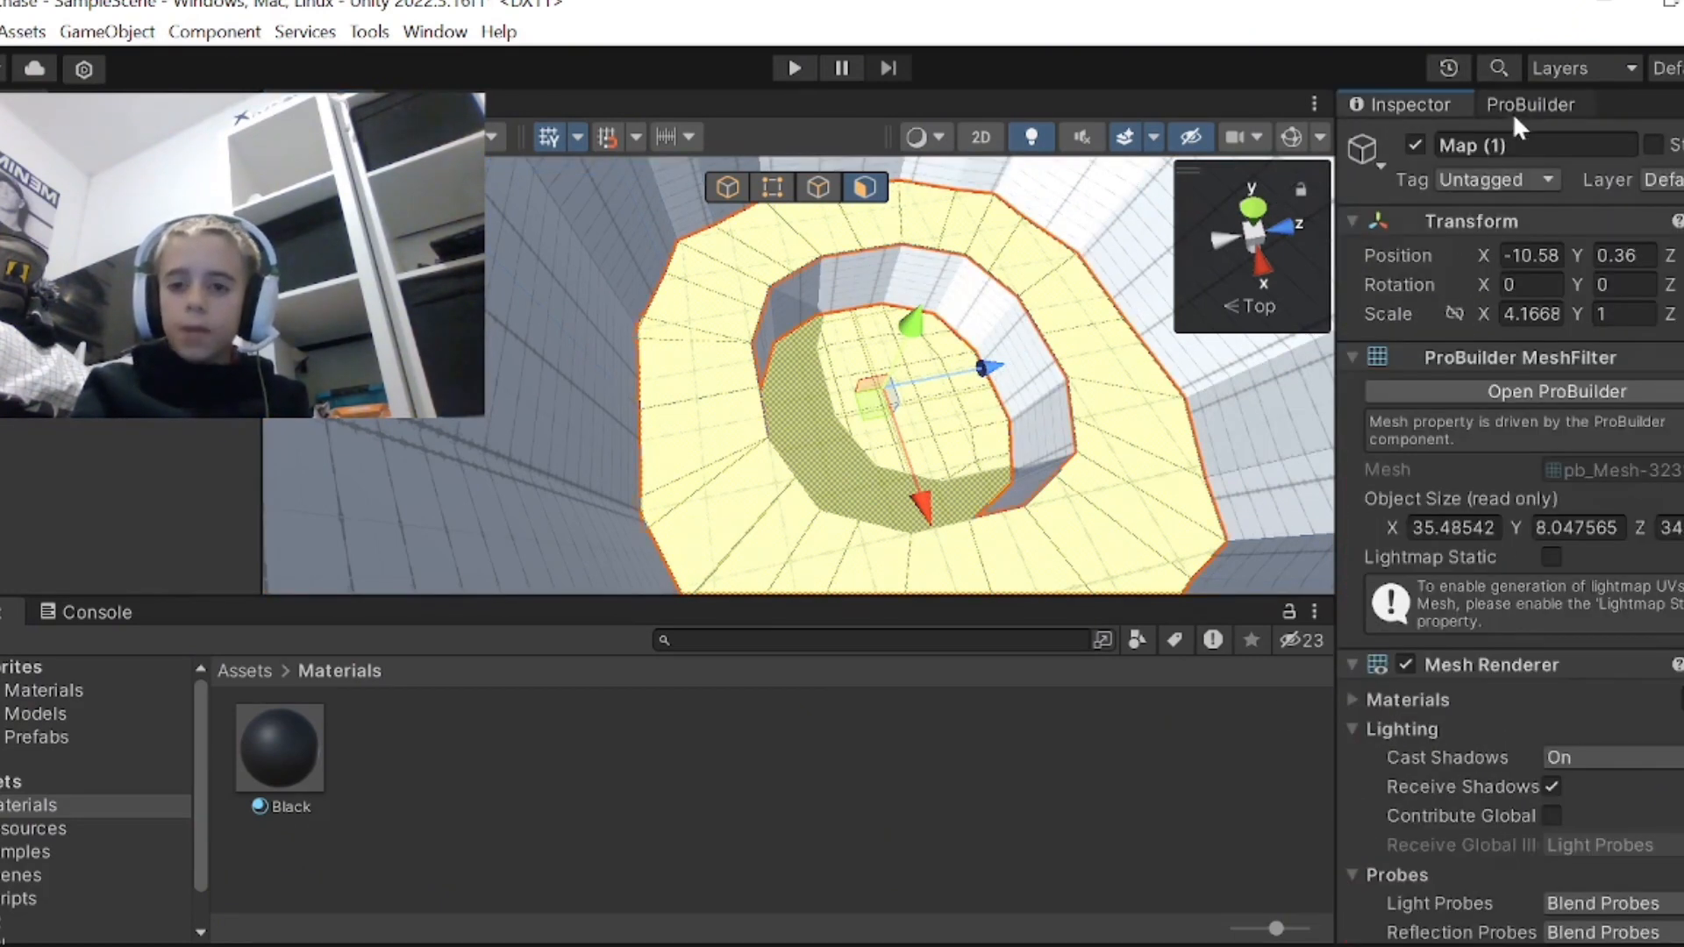
pyautogui.click(1510, 145)
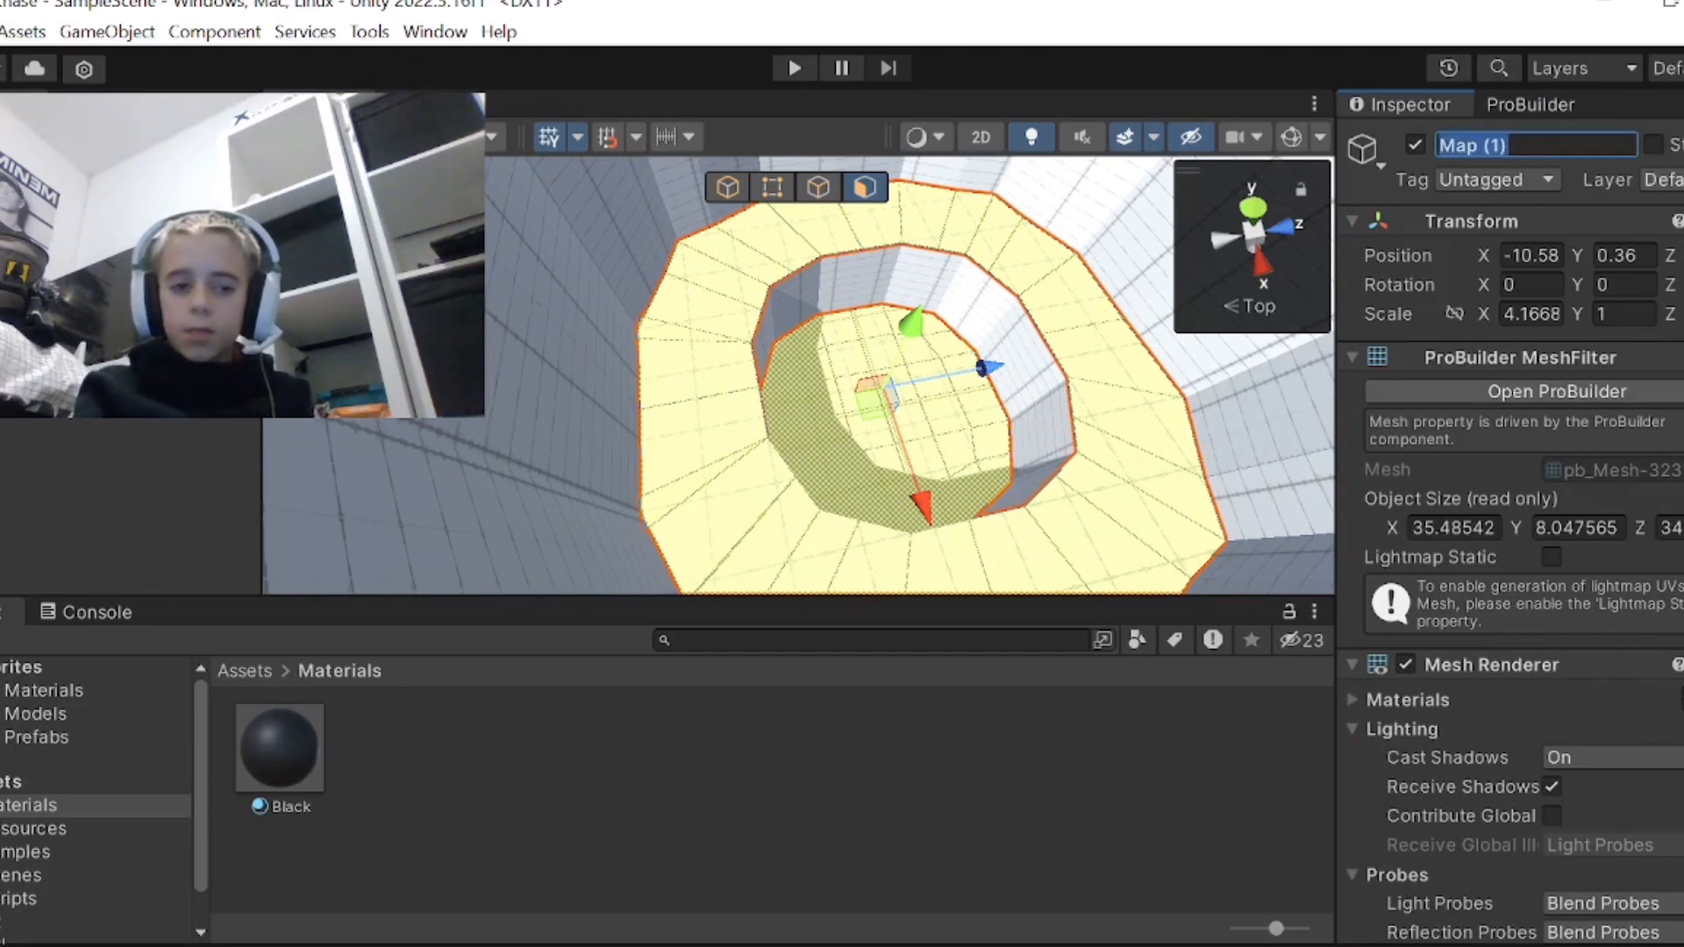
pyautogui.press('BackSpace')
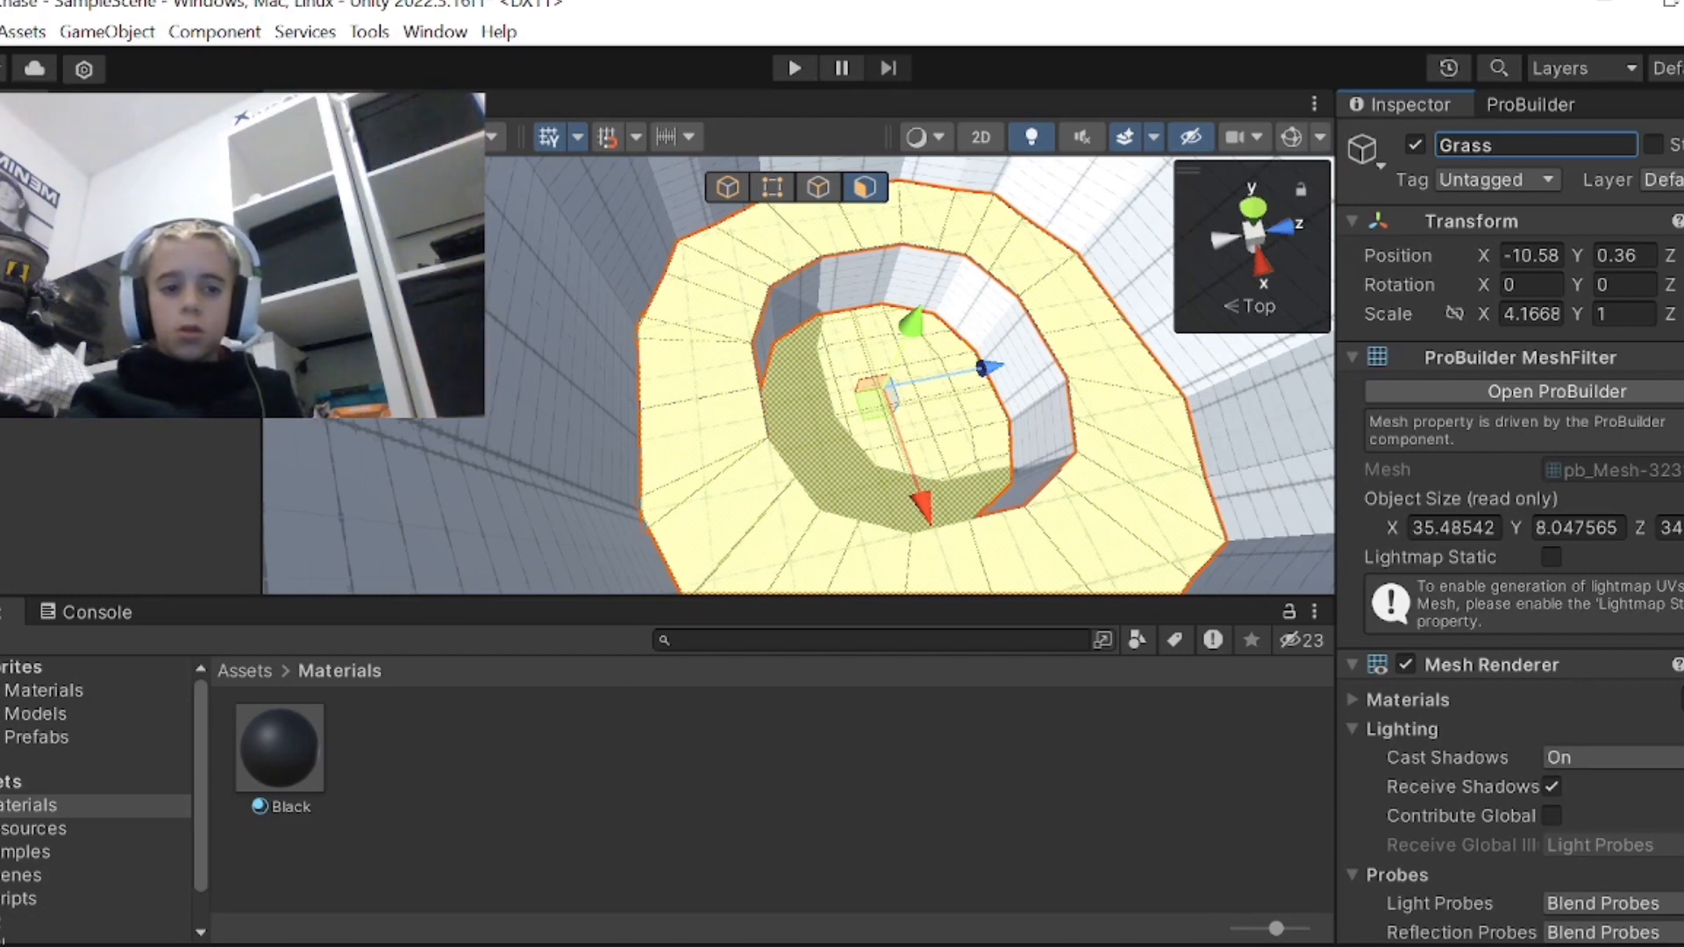
pyautogui.click(105, 263)
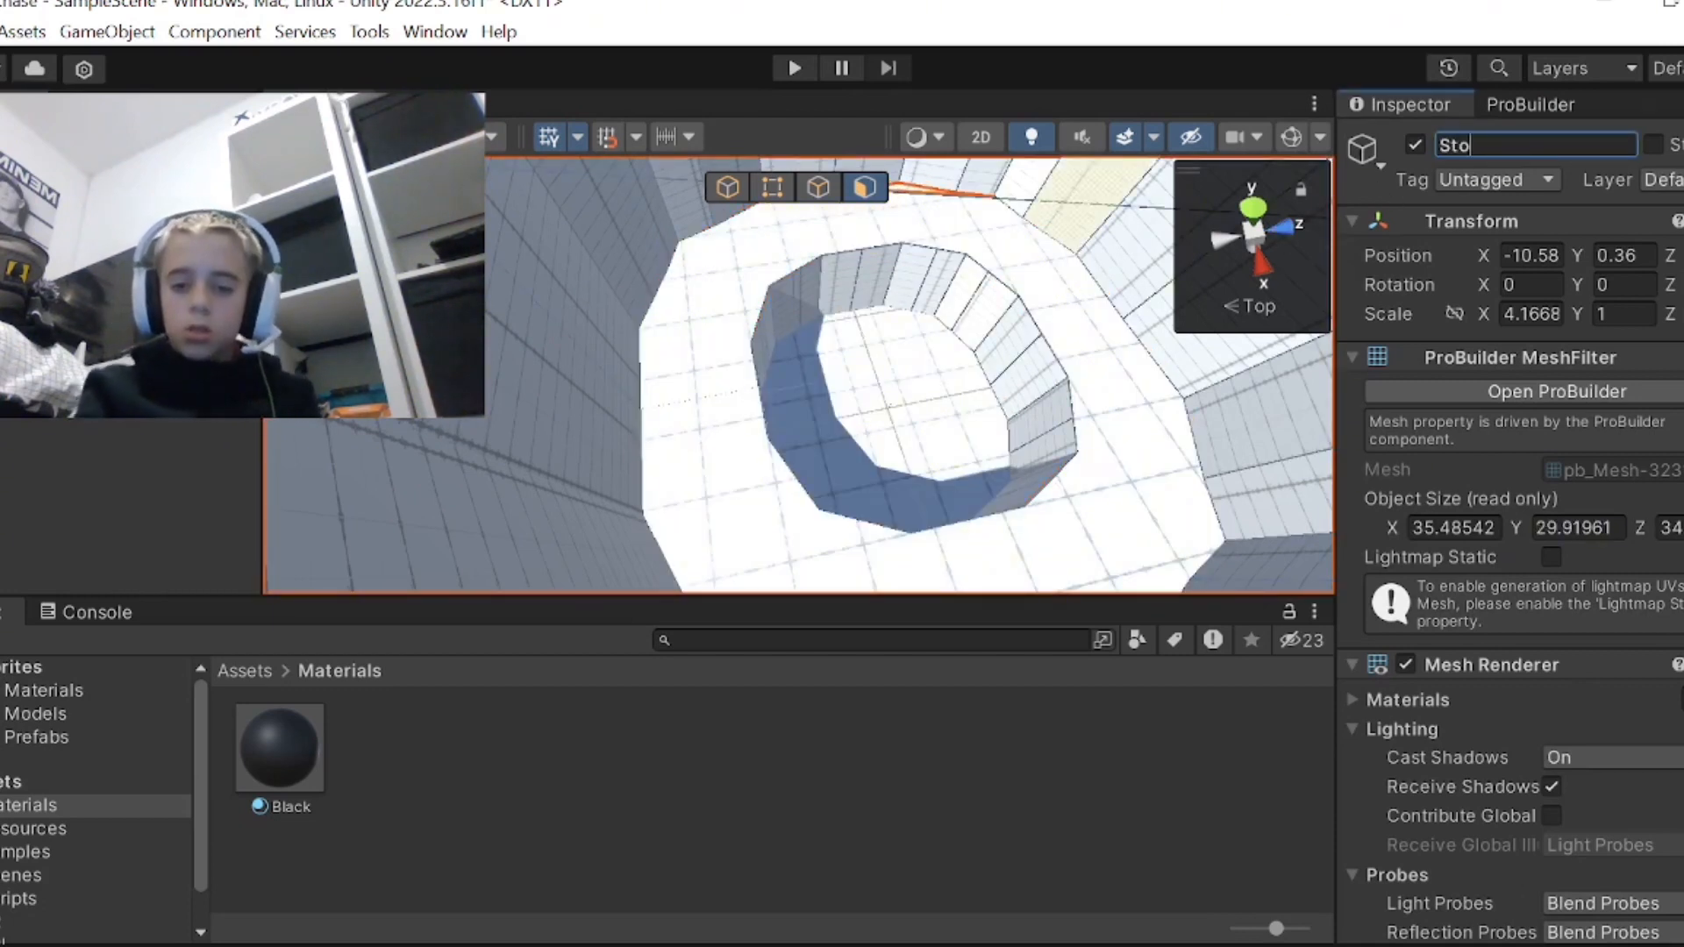
# - Select the Stone object and pick the wall faces along one side of the inner pit
pyautogui.keyDown('alt'); pyautogui.moveTo(781, 412); pyautogui.dragTo(758, 322); pyautogui.keyUp('alt')
pyautogui.scroll(10, 757, 321)
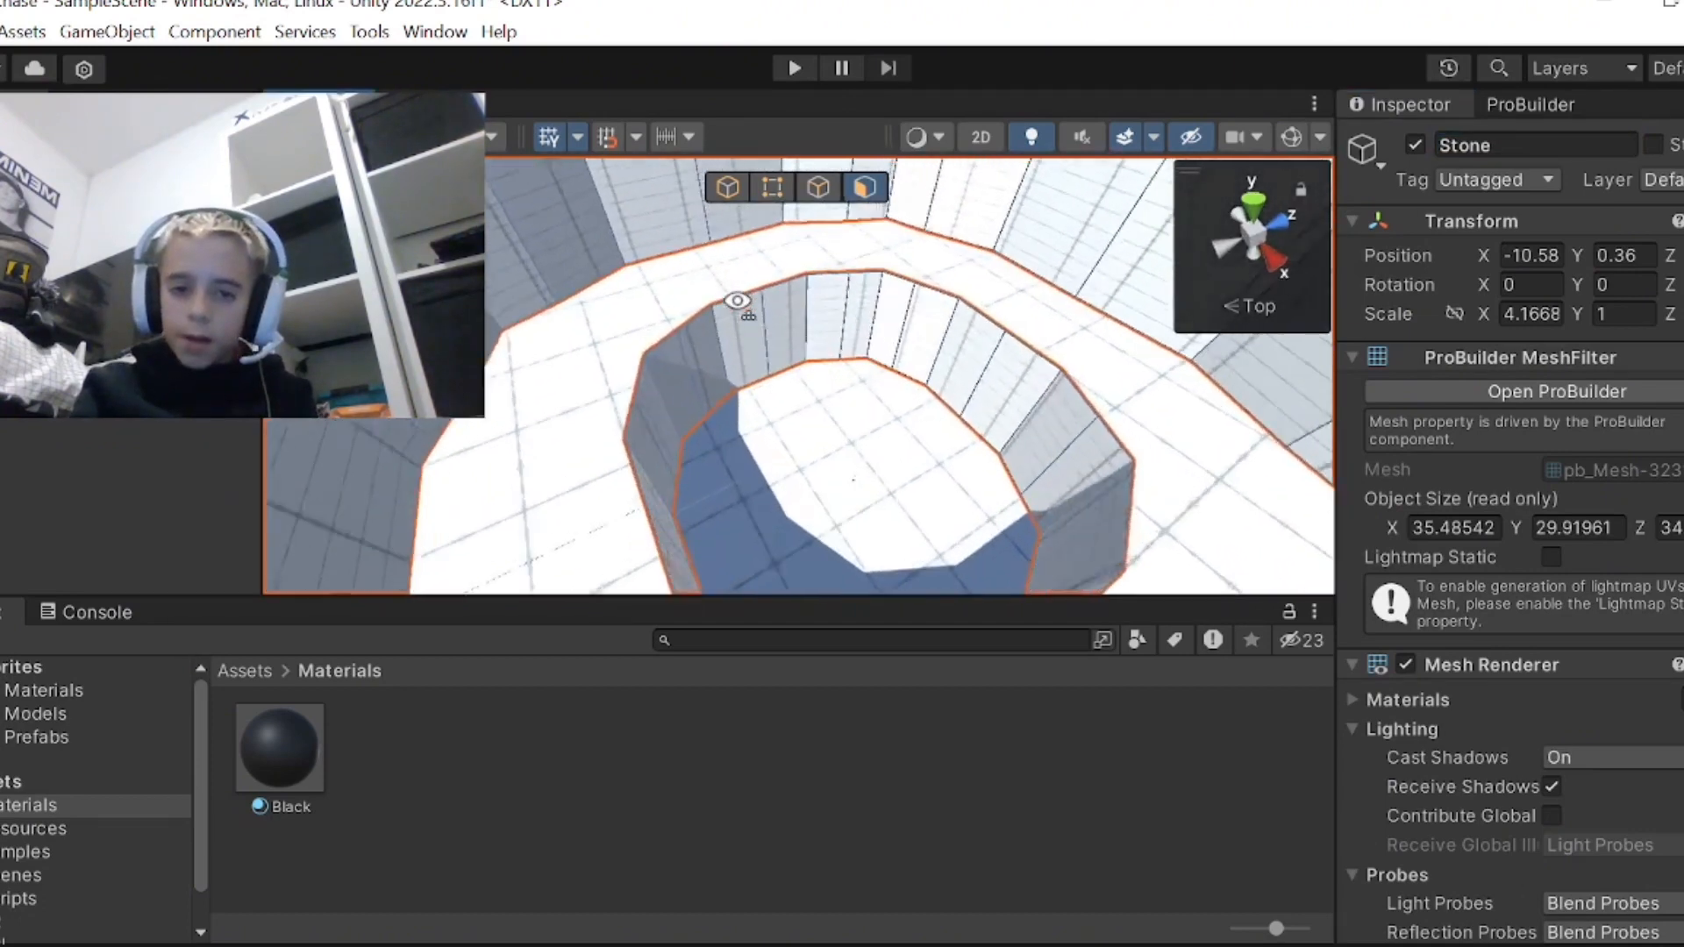
pyautogui.click(740, 827)
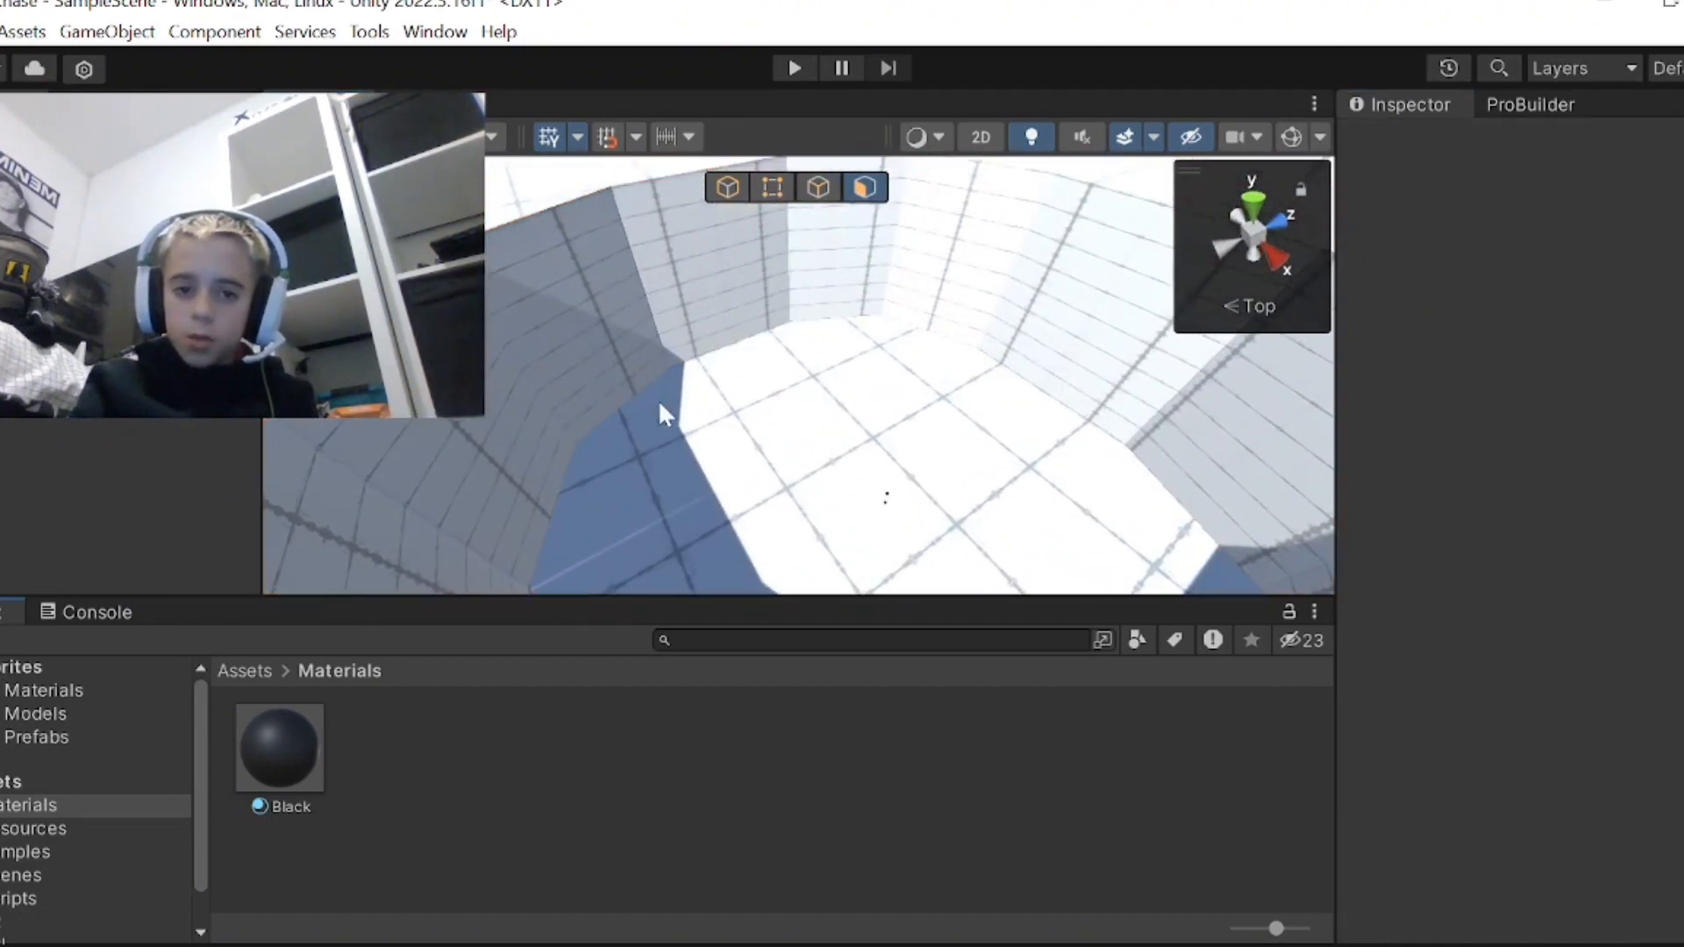
pyautogui.keyDown('alt'); pyautogui.moveTo(660, 404); pyautogui.dragTo(654, 375); pyautogui.keyUp('alt')
pyautogui.click(815, 295)
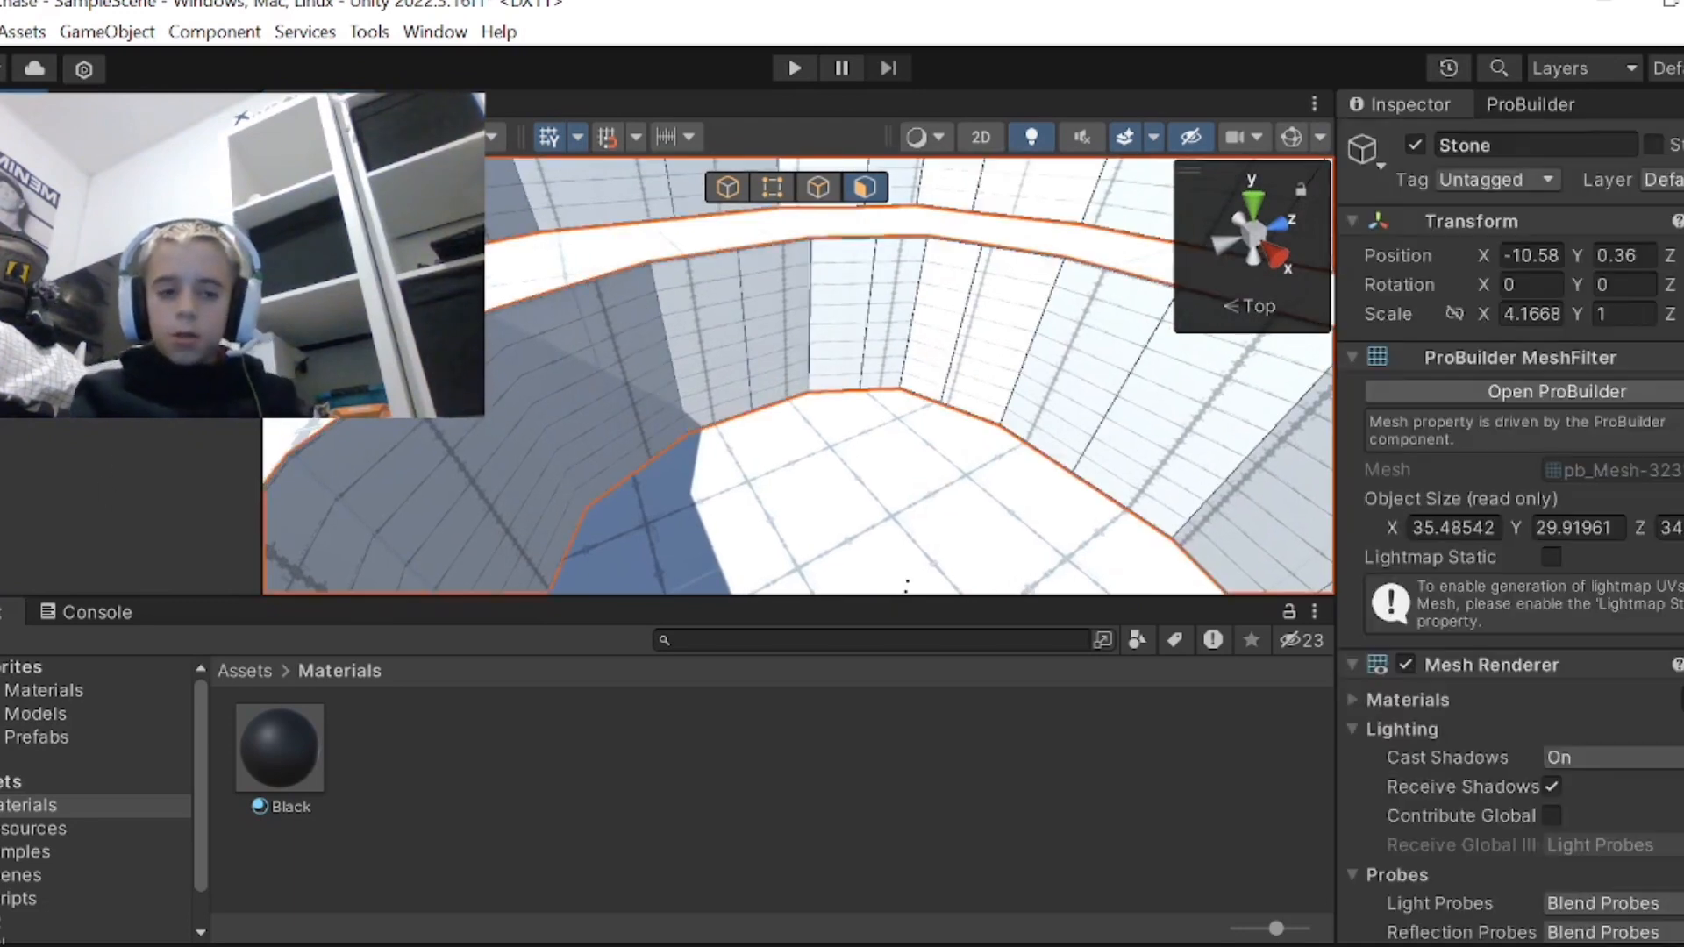
pyautogui.click(840, 282)
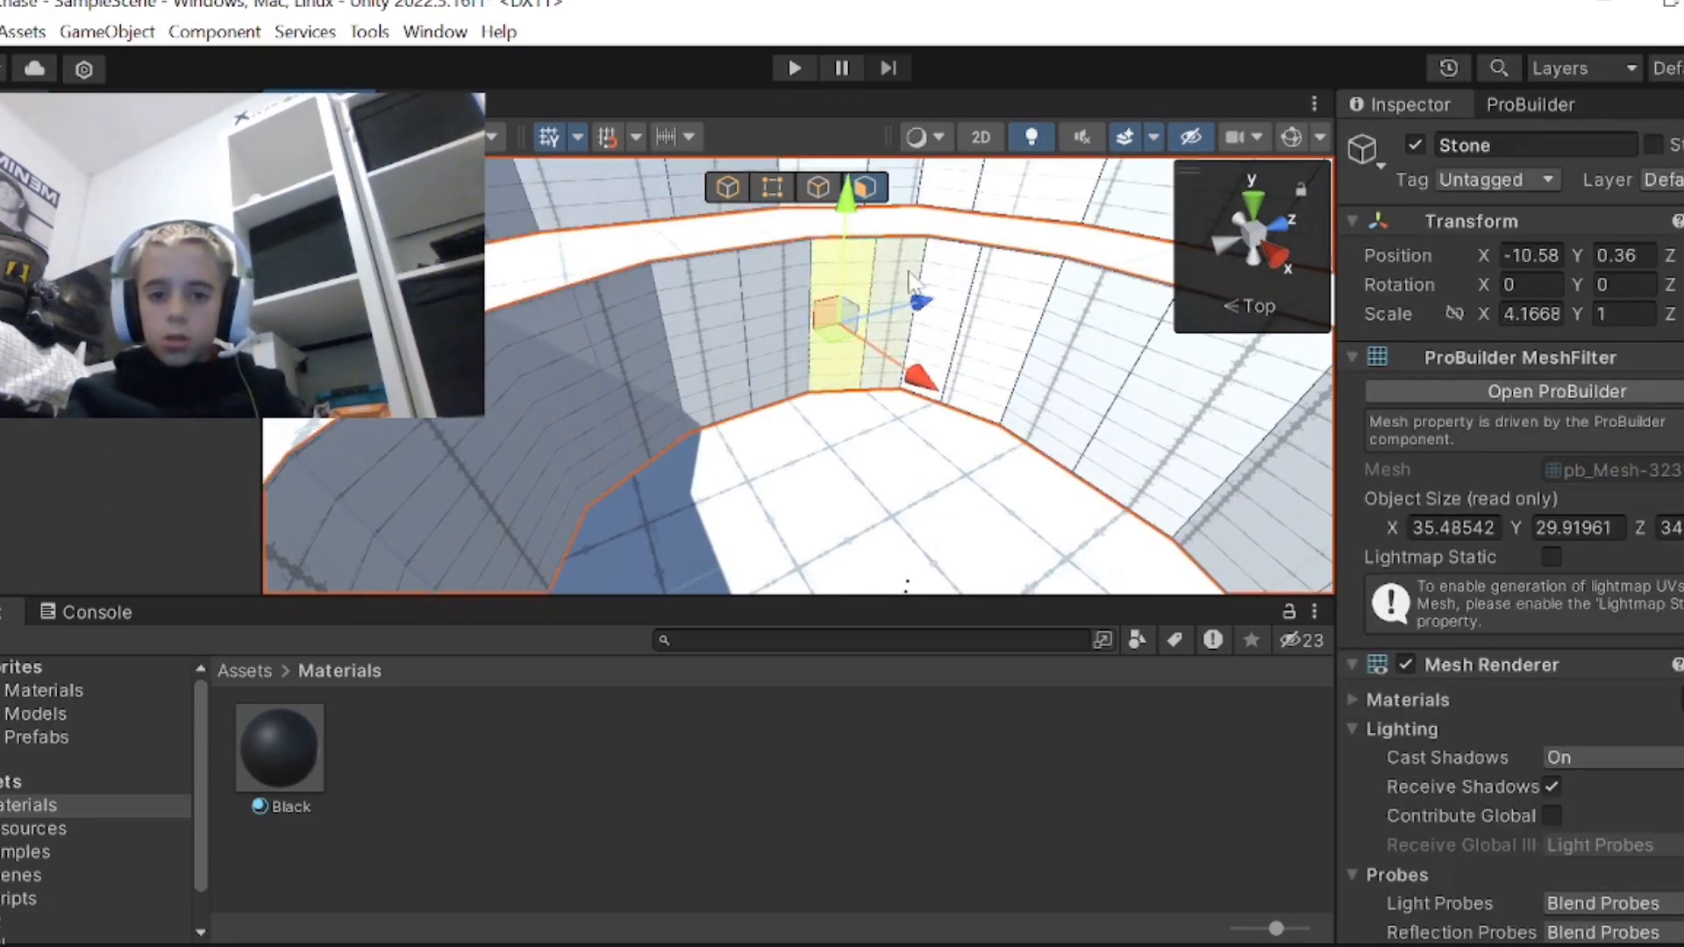
pyautogui.keyDown('shift'); pyautogui.click(1084, 402); pyautogui.keyUp('shift')
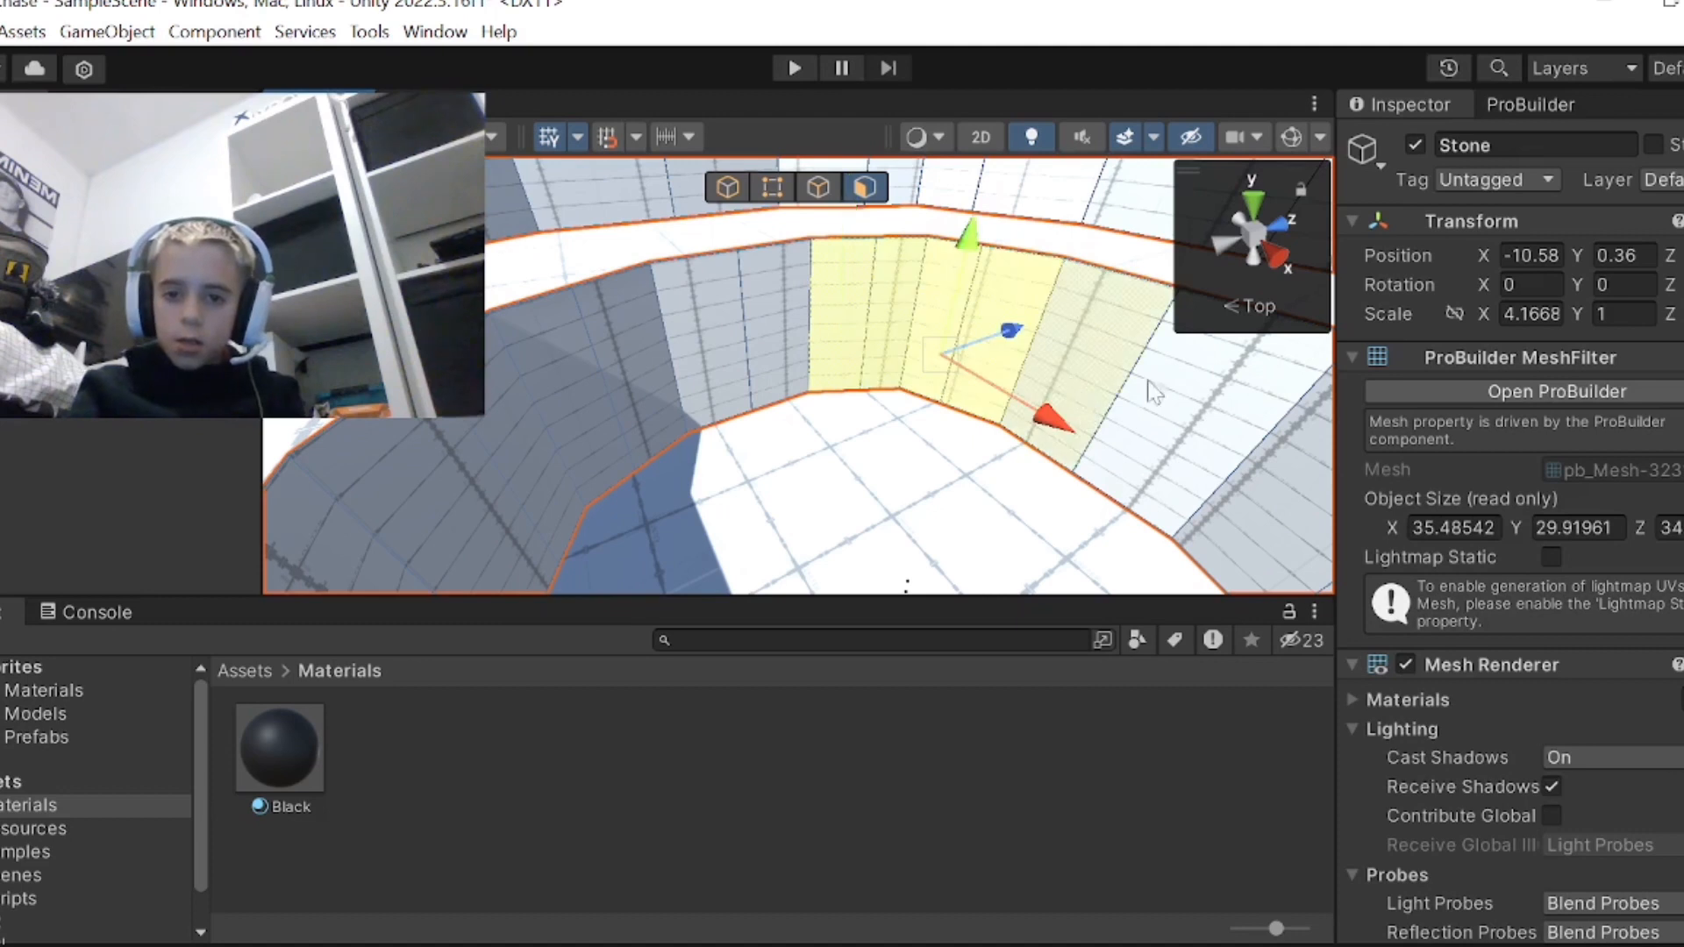
pyautogui.keyDown('shift'); pyautogui.click(1179, 375); pyautogui.keyUp('shift')
pyautogui.keyDown('shift'); pyautogui.click(1175, 393); pyautogui.keyUp('shift')
pyautogui.keyDown('shift'); pyautogui.click(1289, 529); pyautogui.keyUp('shift')
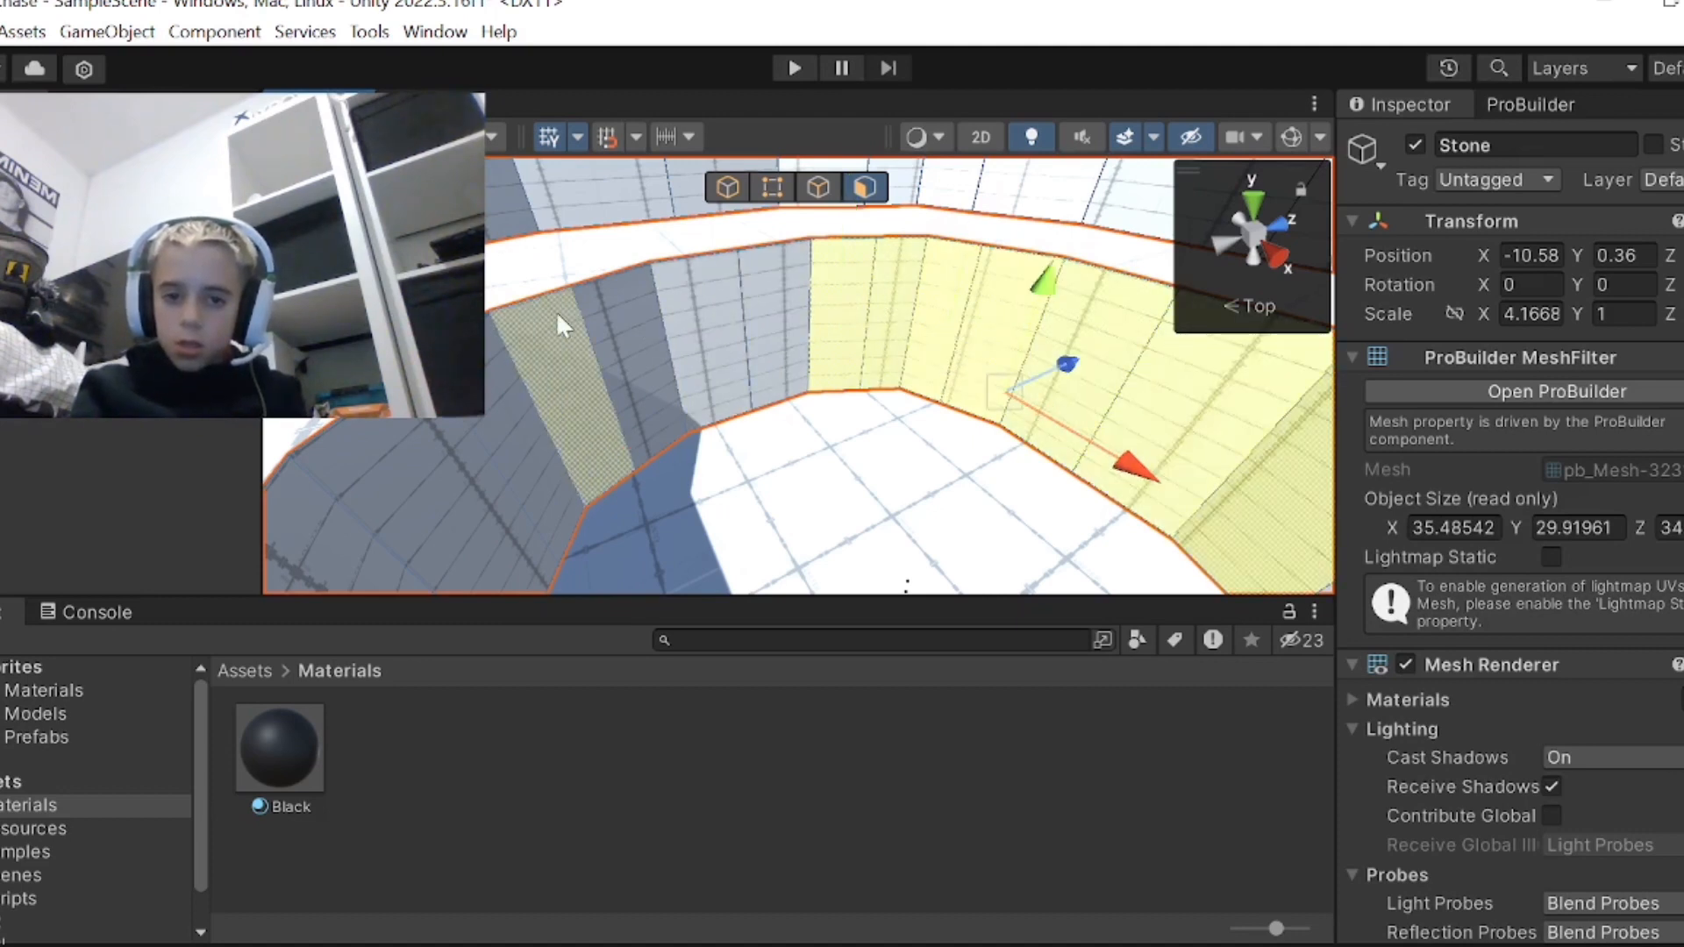
# - Add the remaining wall faces around the inner pit to the selection
pyautogui.keyDown('shift'); pyautogui.click(777, 333); pyautogui.keyUp('shift')
pyautogui.keyDown('shift'); pyautogui.click(380, 487); pyautogui.keyUp('shift')
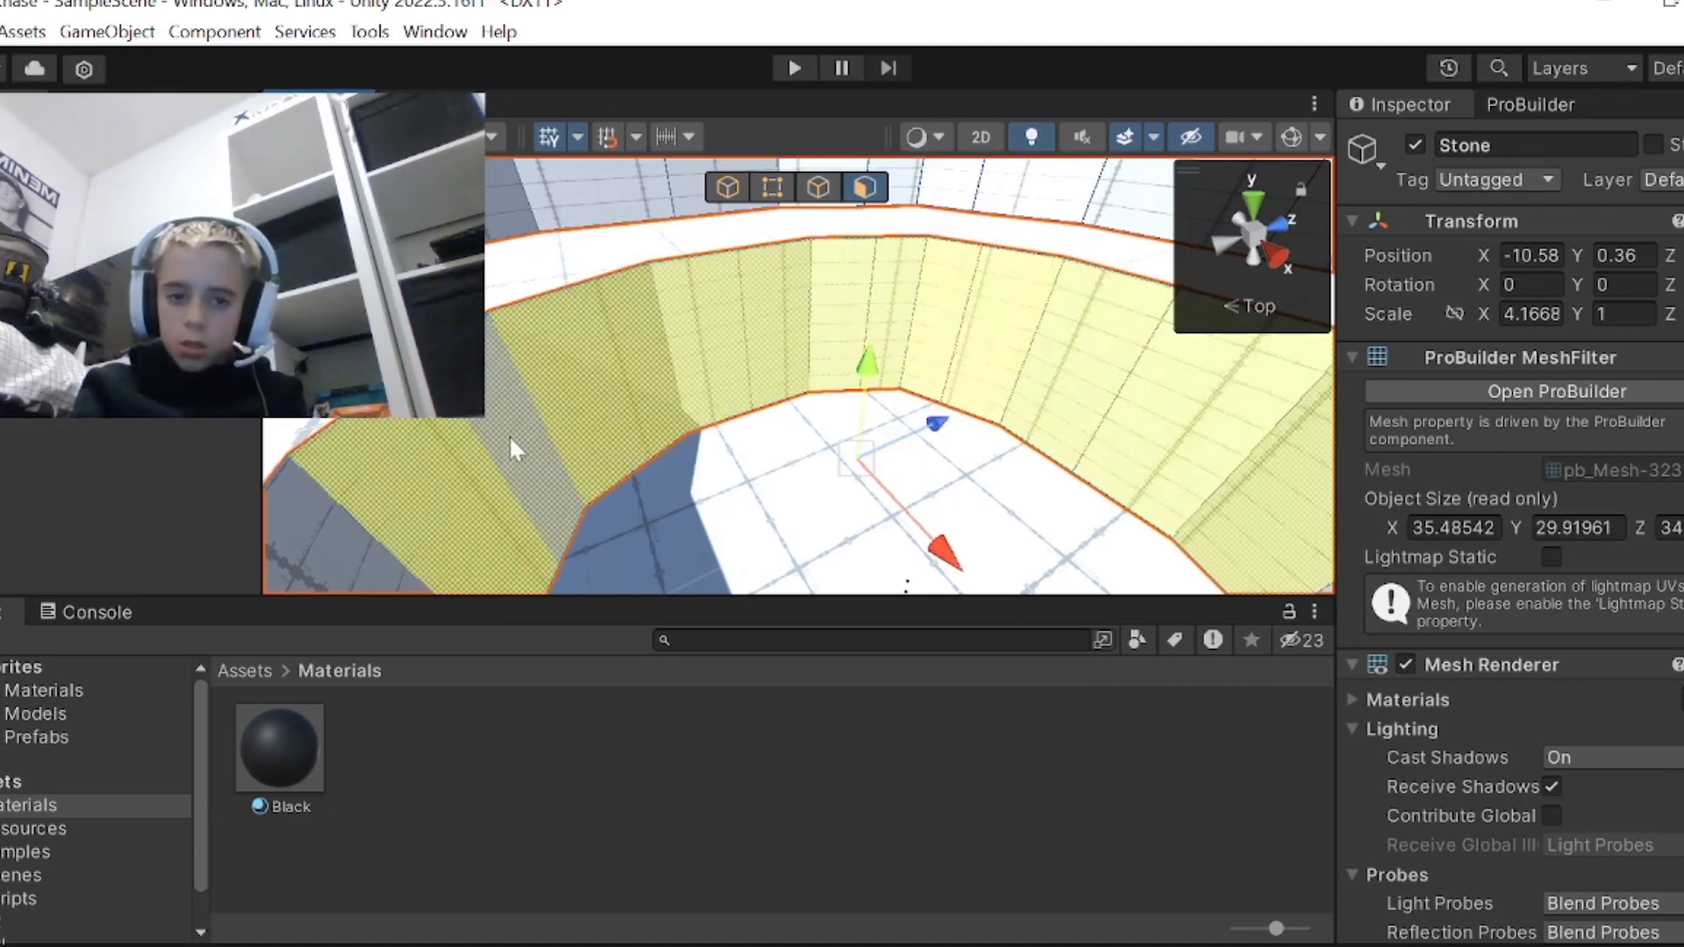
pyautogui.keyDown('alt'); pyautogui.moveTo(789, 292); pyautogui.dragTo(719, 243); pyautogui.keyUp('alt')
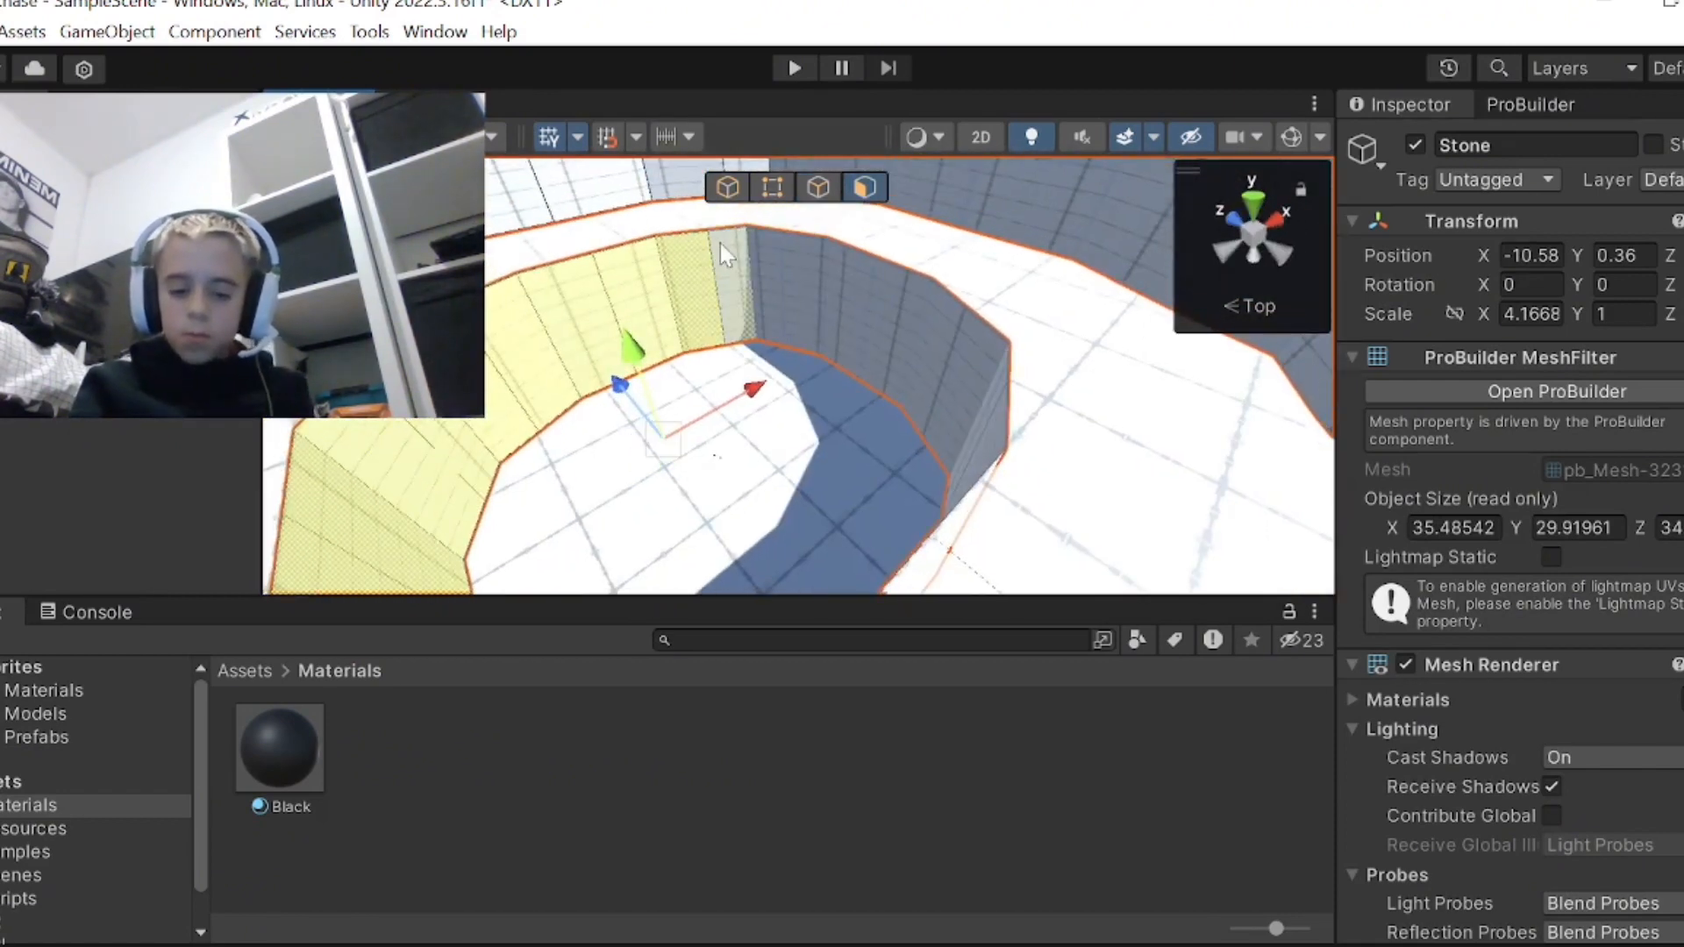
pyautogui.keyDown('shift'); pyautogui.click(849, 326); pyautogui.keyUp('shift')
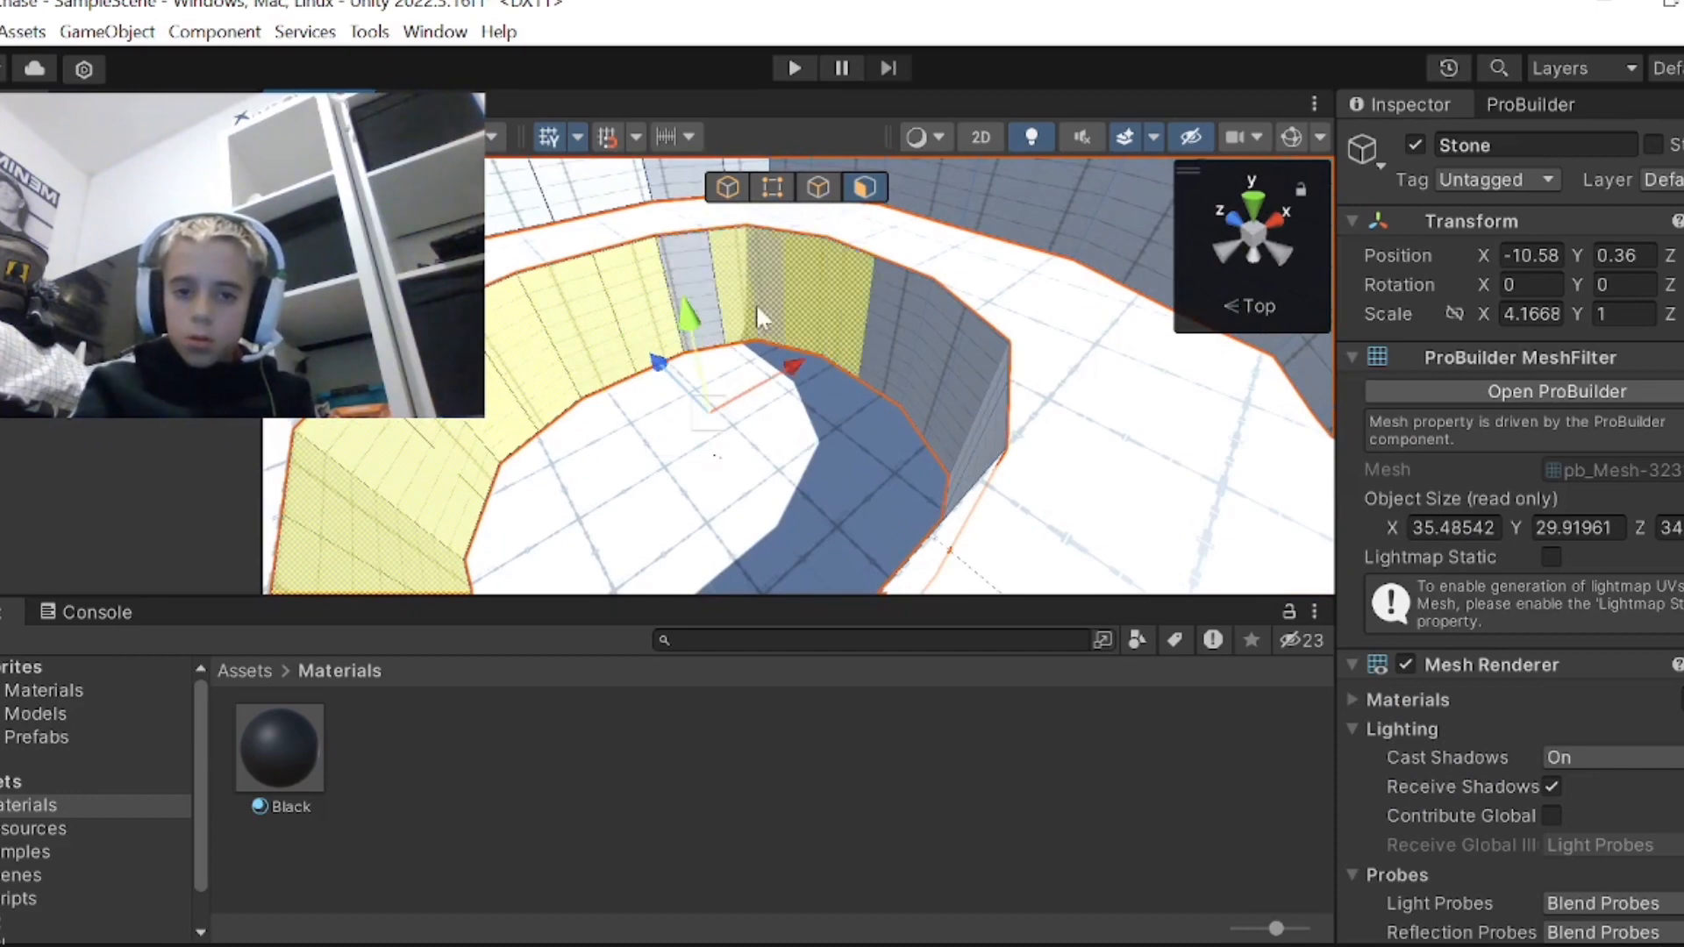
pyautogui.keyDown('shift'); pyautogui.click(980, 394); pyautogui.keyUp('shift')
pyautogui.keyDown('alt'); pyautogui.moveTo(973, 386); pyautogui.dragTo(897, 270); pyautogui.keyUp('alt')
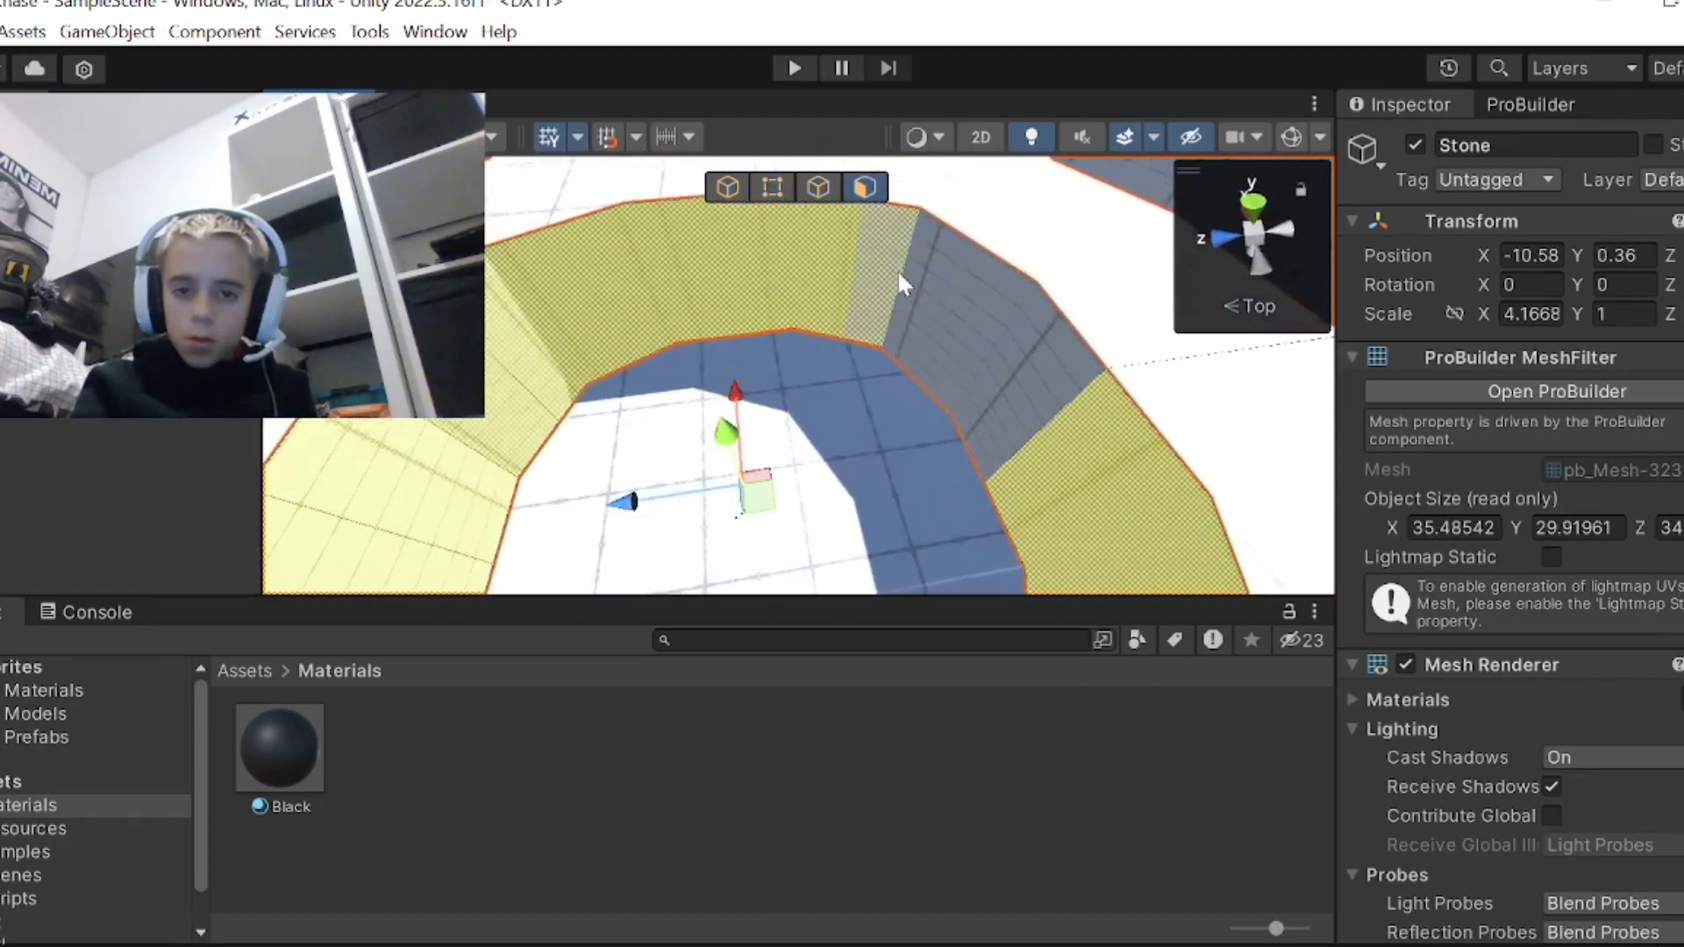
pyautogui.keyDown('shift'); pyautogui.click(1016, 375); pyautogui.keyUp('shift')
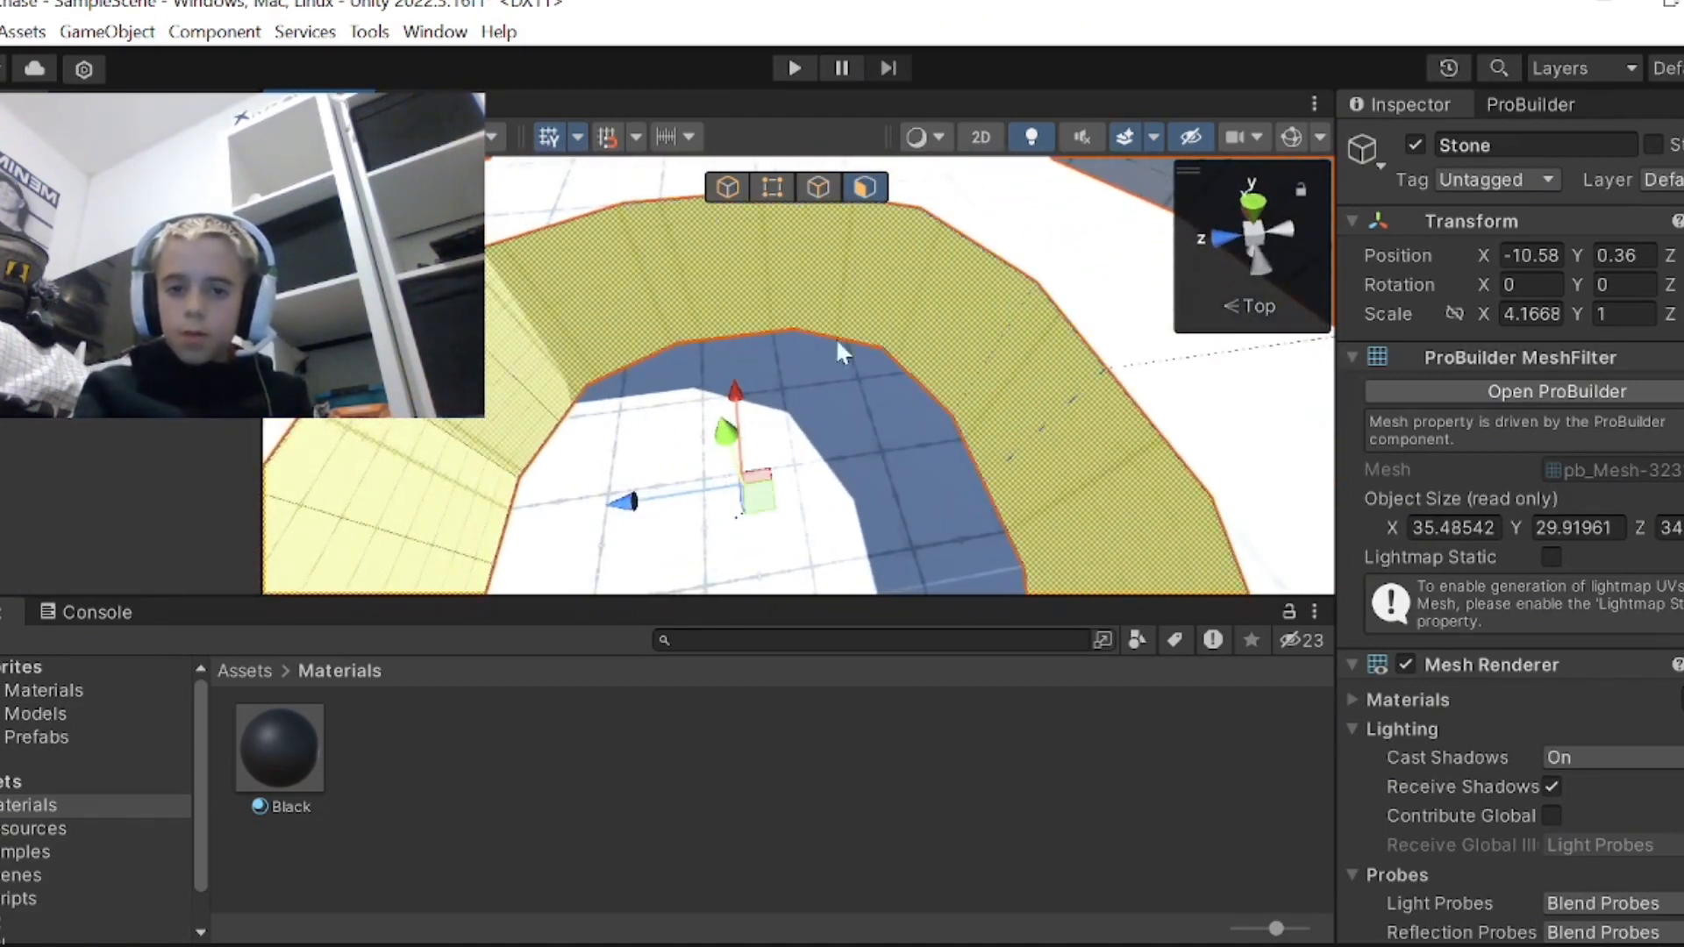
# - Detach the selected inner pit wall faces from Stone as a separate object
pyautogui.click(1561, 104)
pyautogui.scroll(-3, 1555, 344)
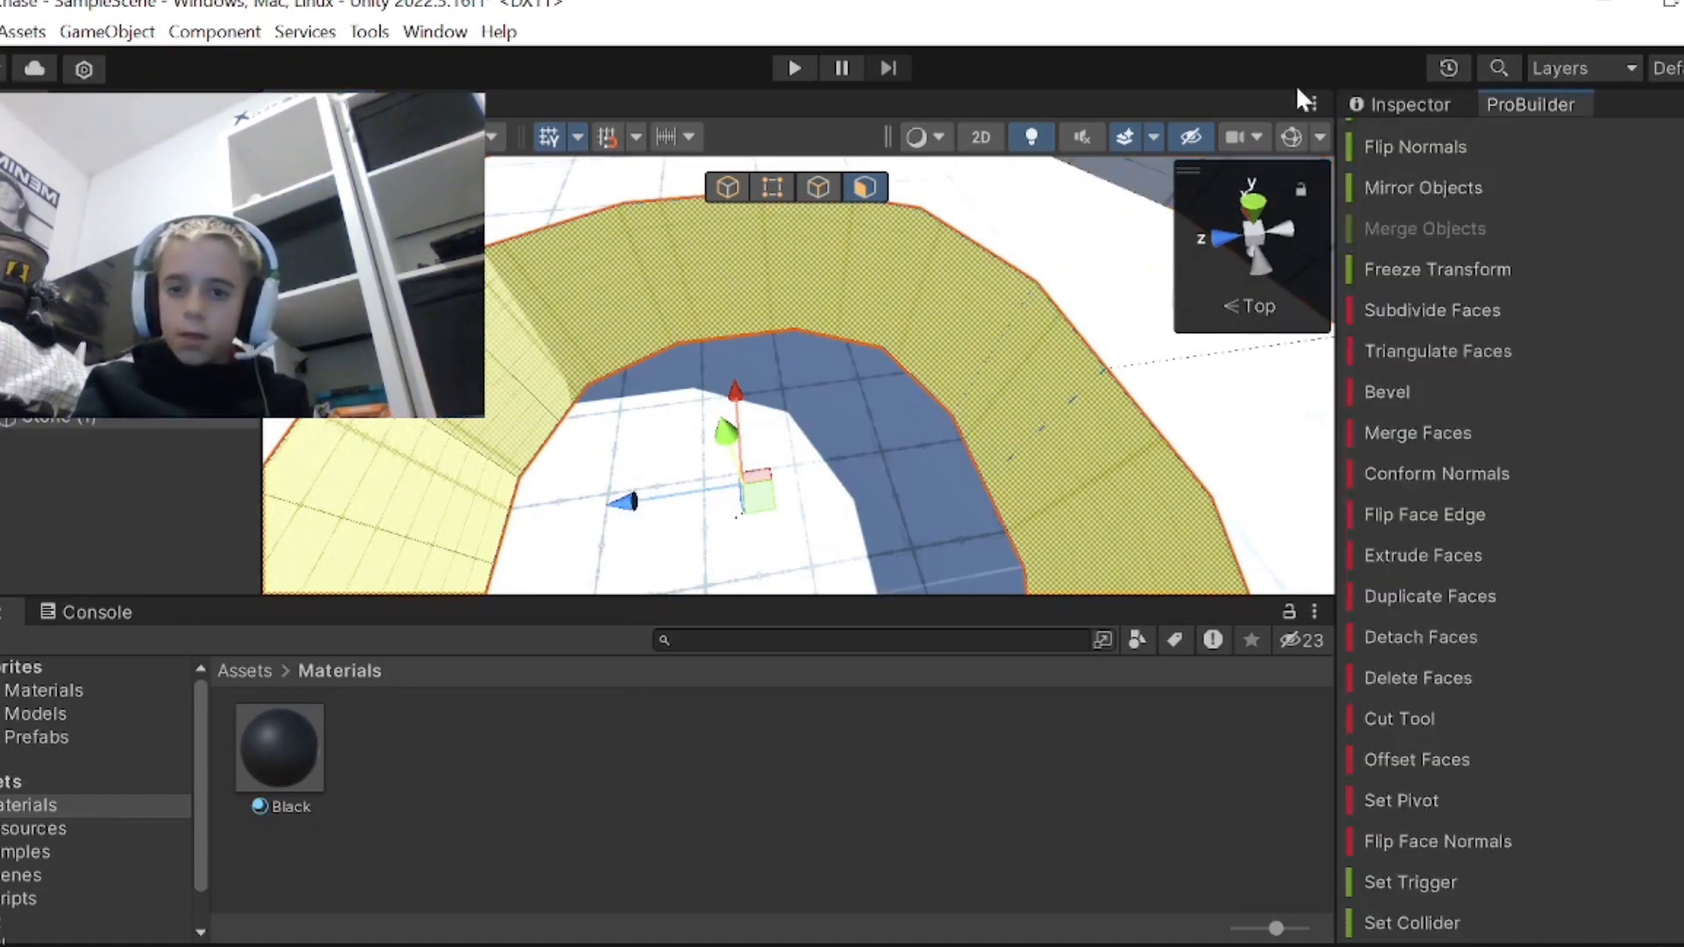
# - Rename the detached inner pit wall object Dirt
pyautogui.click(1417, 109)
pyautogui.click(1491, 144)
pyautogui.press('BackSpace')
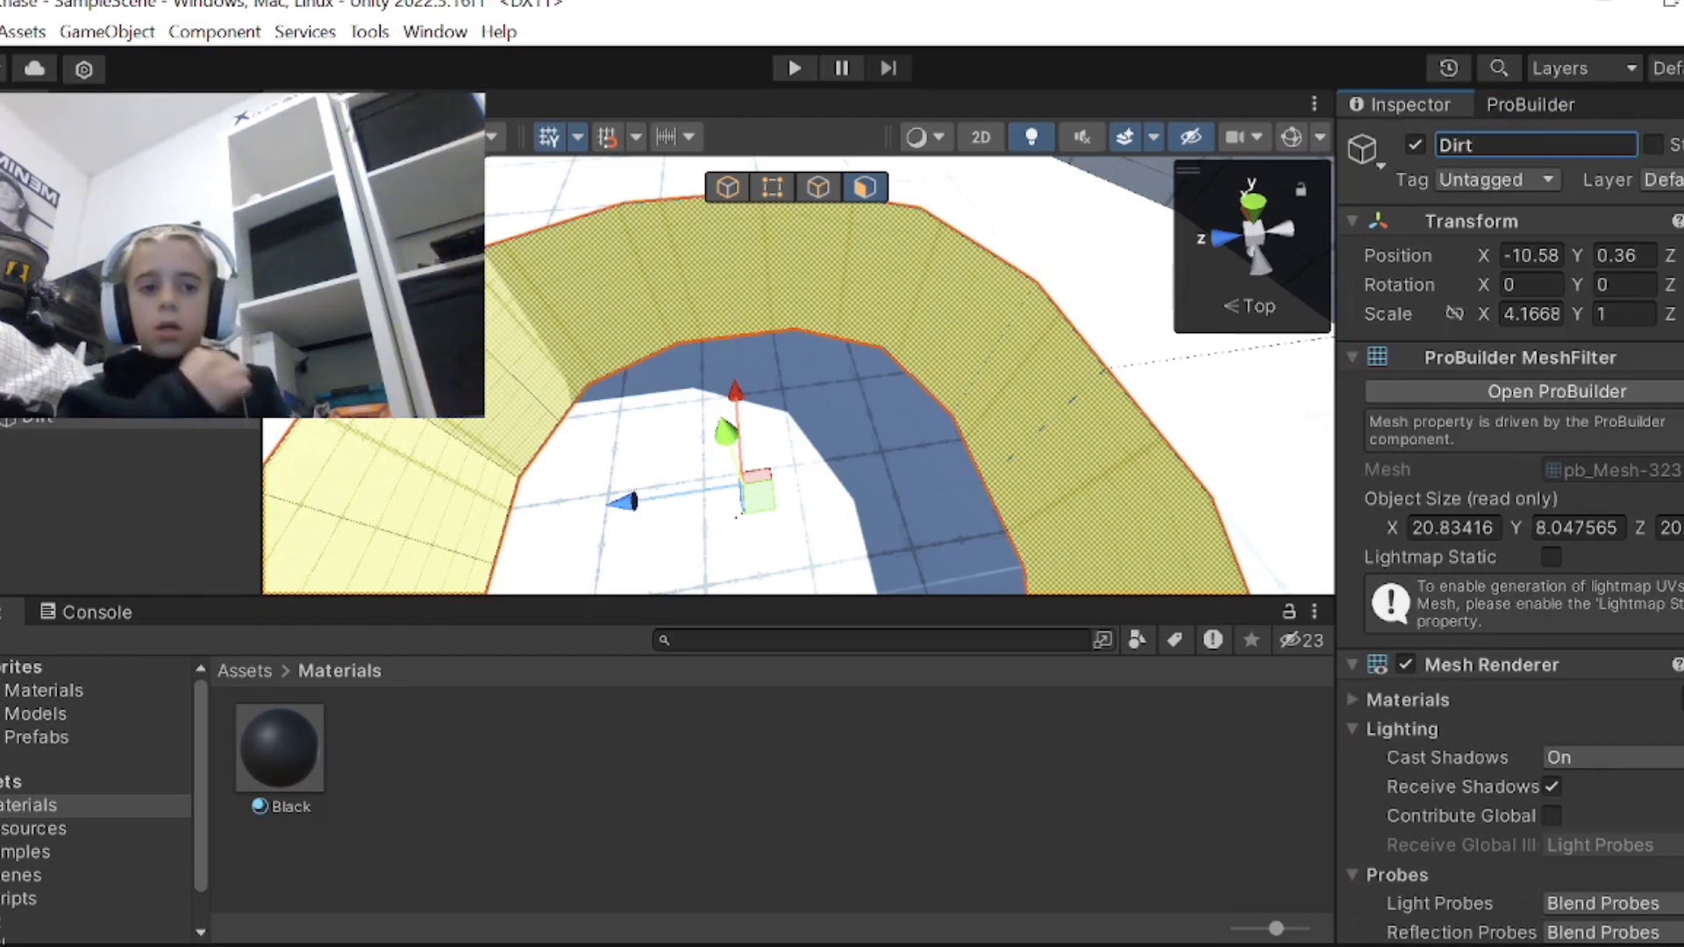
# - Create an empty game object in the scene and name it Map
pyautogui.click(1, 137)
pyautogui.click(53, 166)
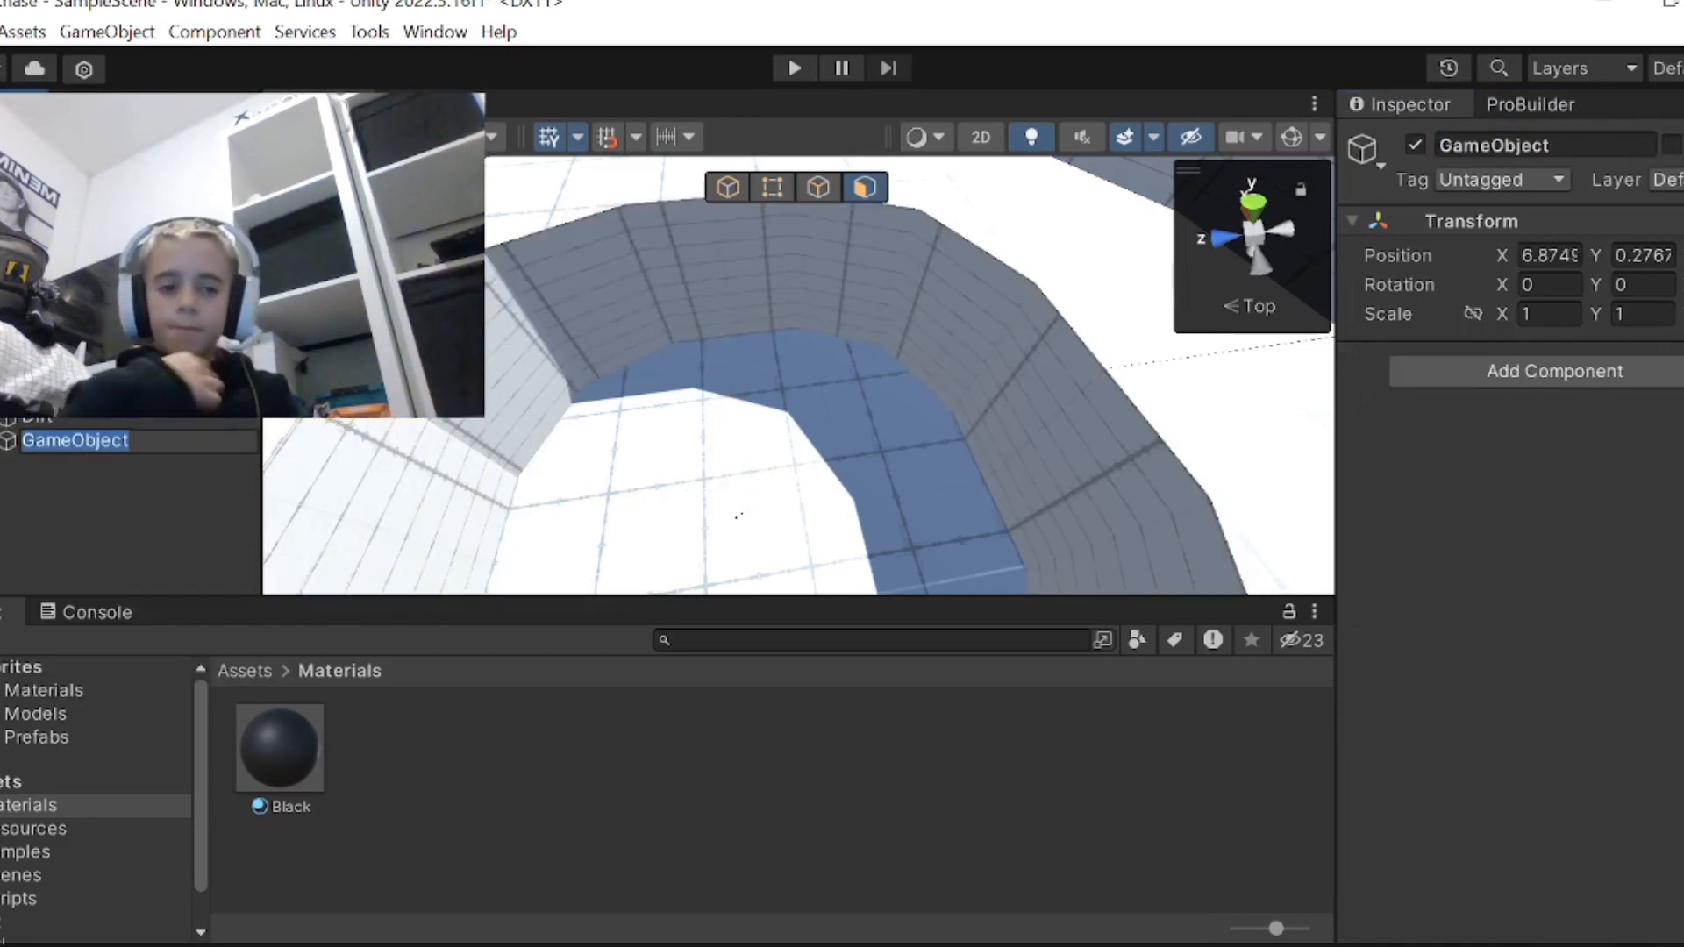
pyautogui.press('BackSpace')
pyautogui.write('Map')
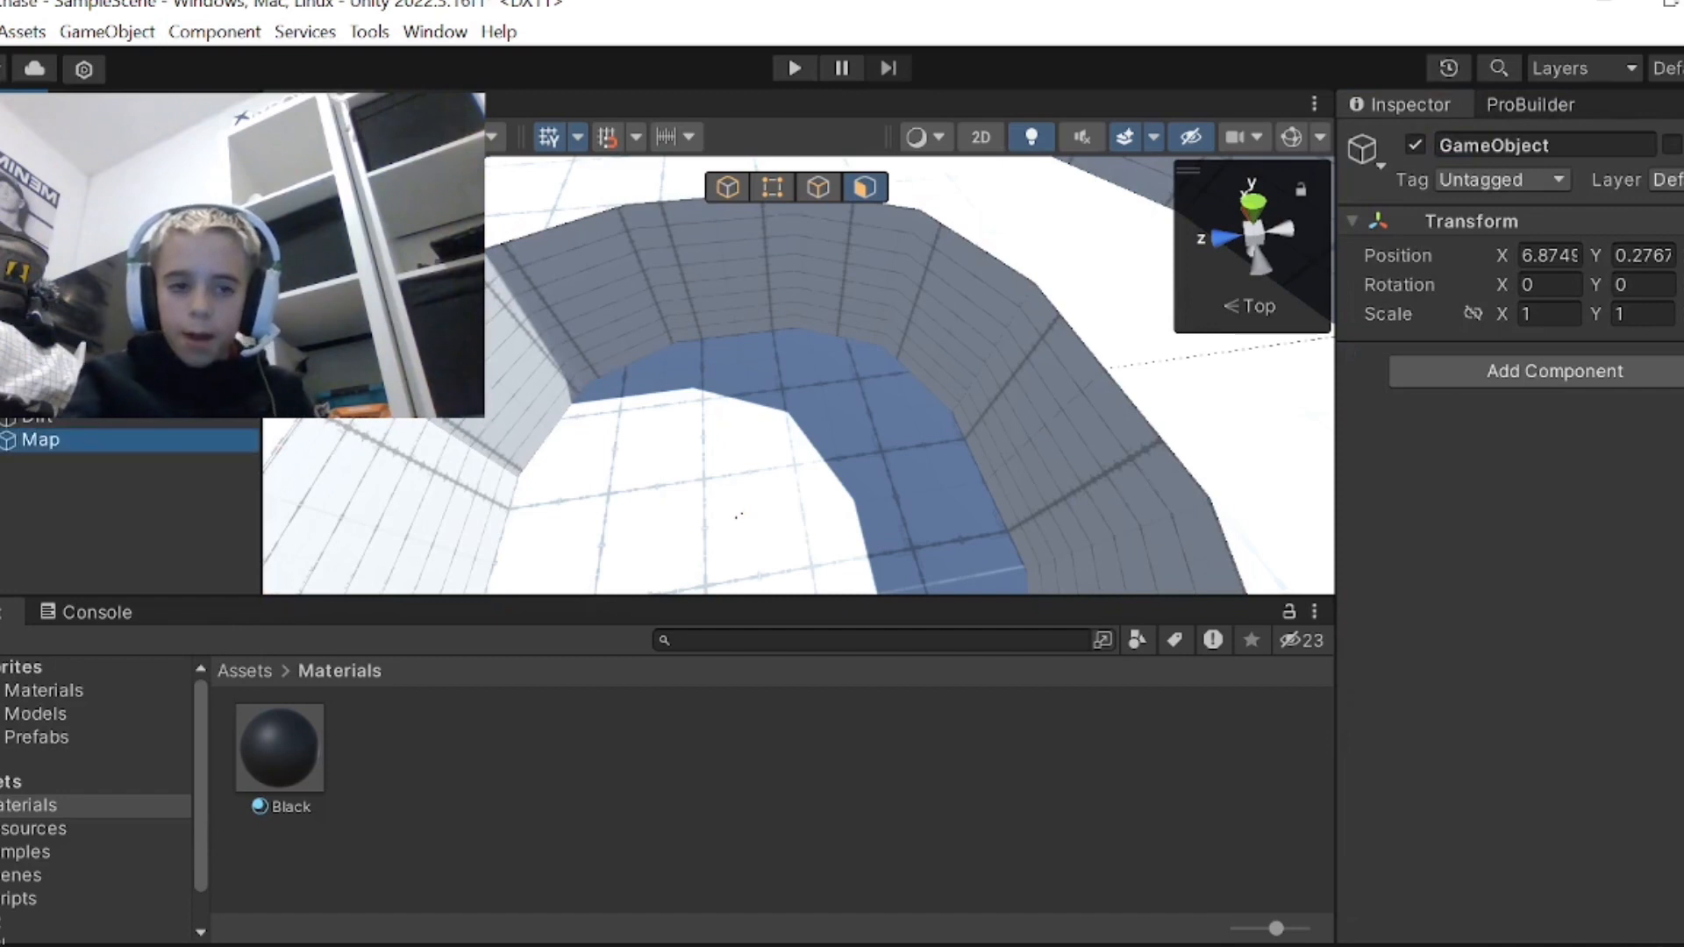
pyautogui.press('Return')
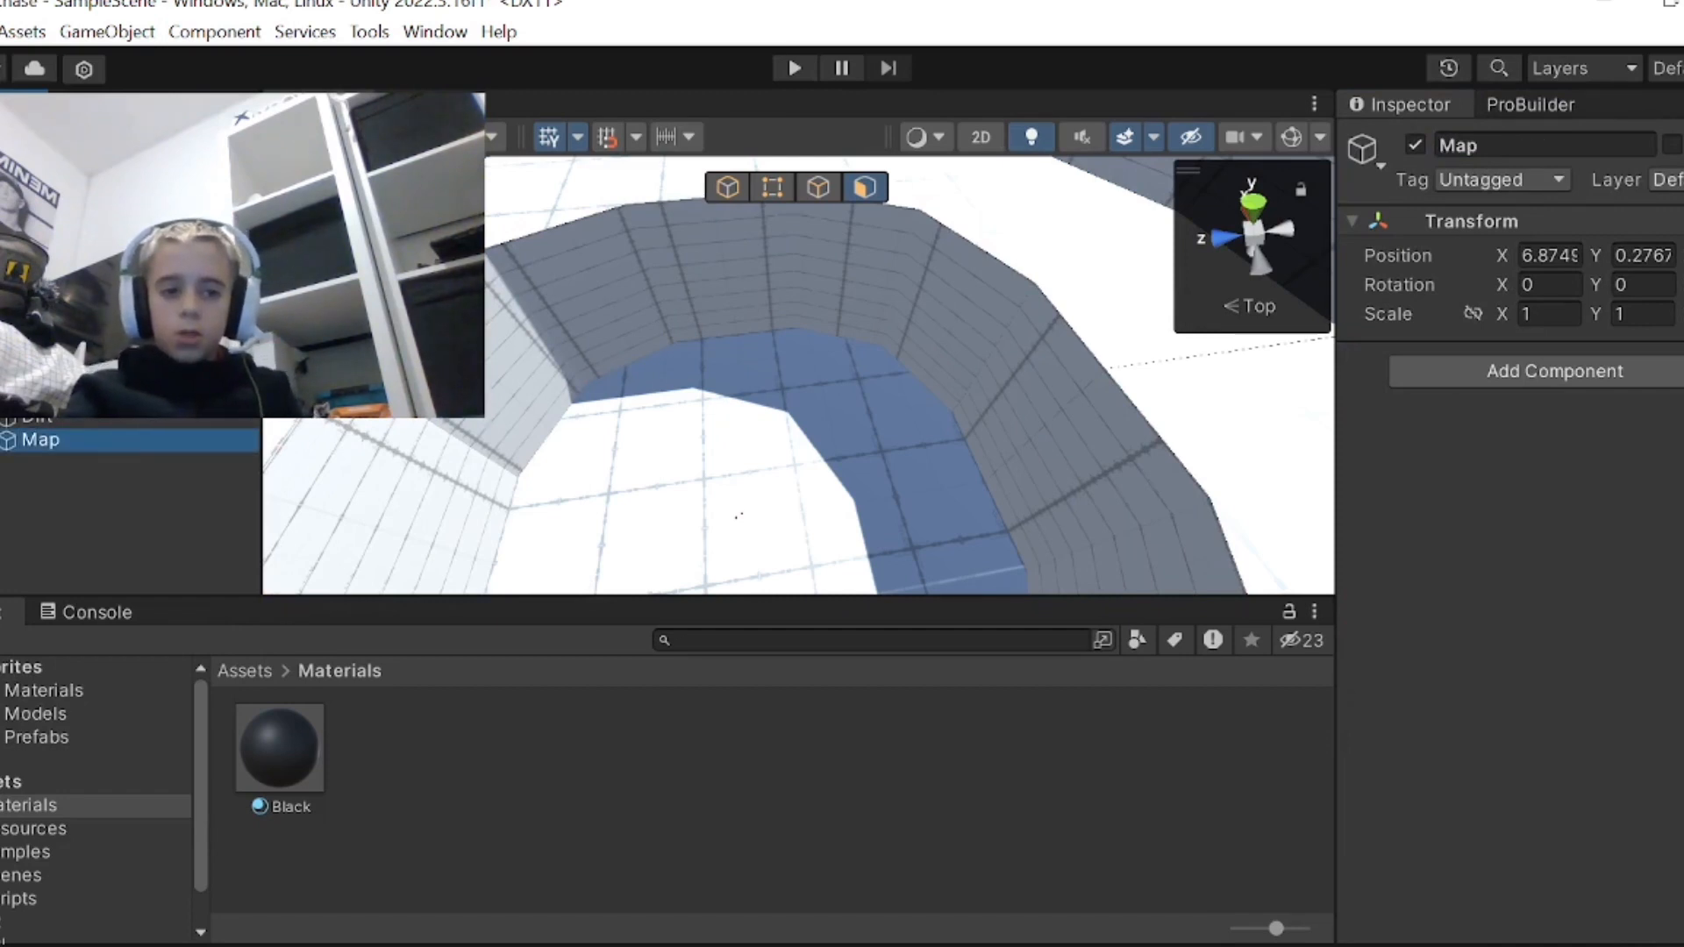
# - Select the Stone, Grass and Dirt objects together and parent them under the empty Map object
pyautogui.click(55, 392)
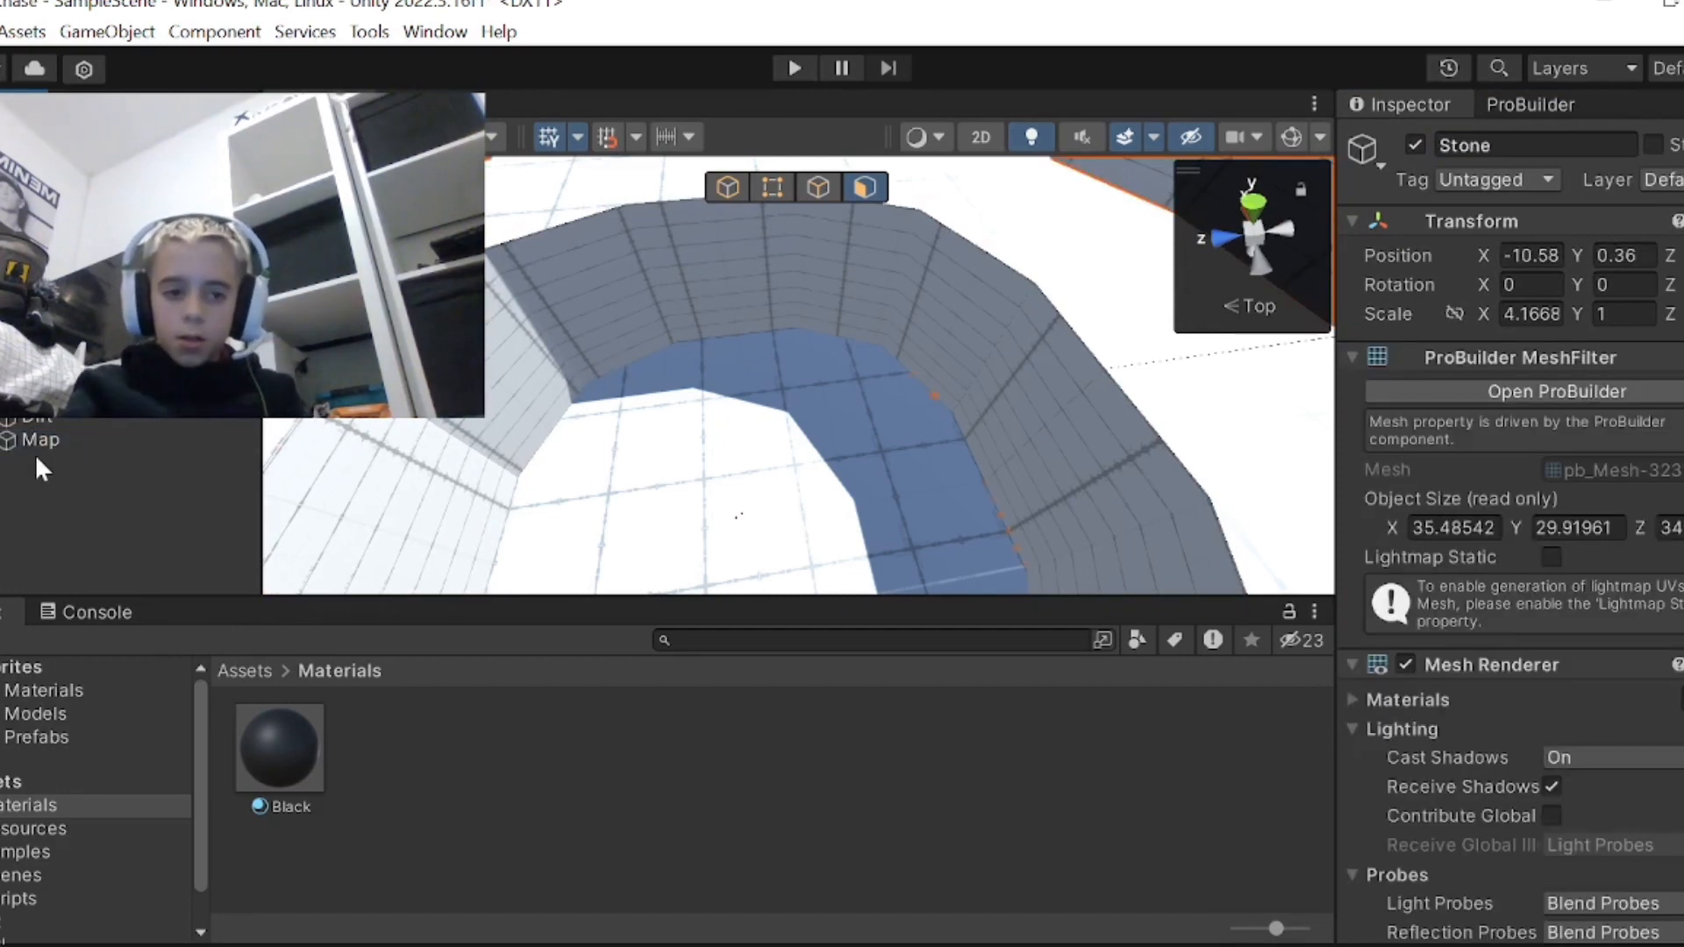
pyautogui.keyDown('shift'); pyautogui.click(72, 418); pyautogui.keyUp('shift')
pyautogui.moveTo(72, 415); pyautogui.dragTo(86, 434)
pyautogui.click(2, 369)
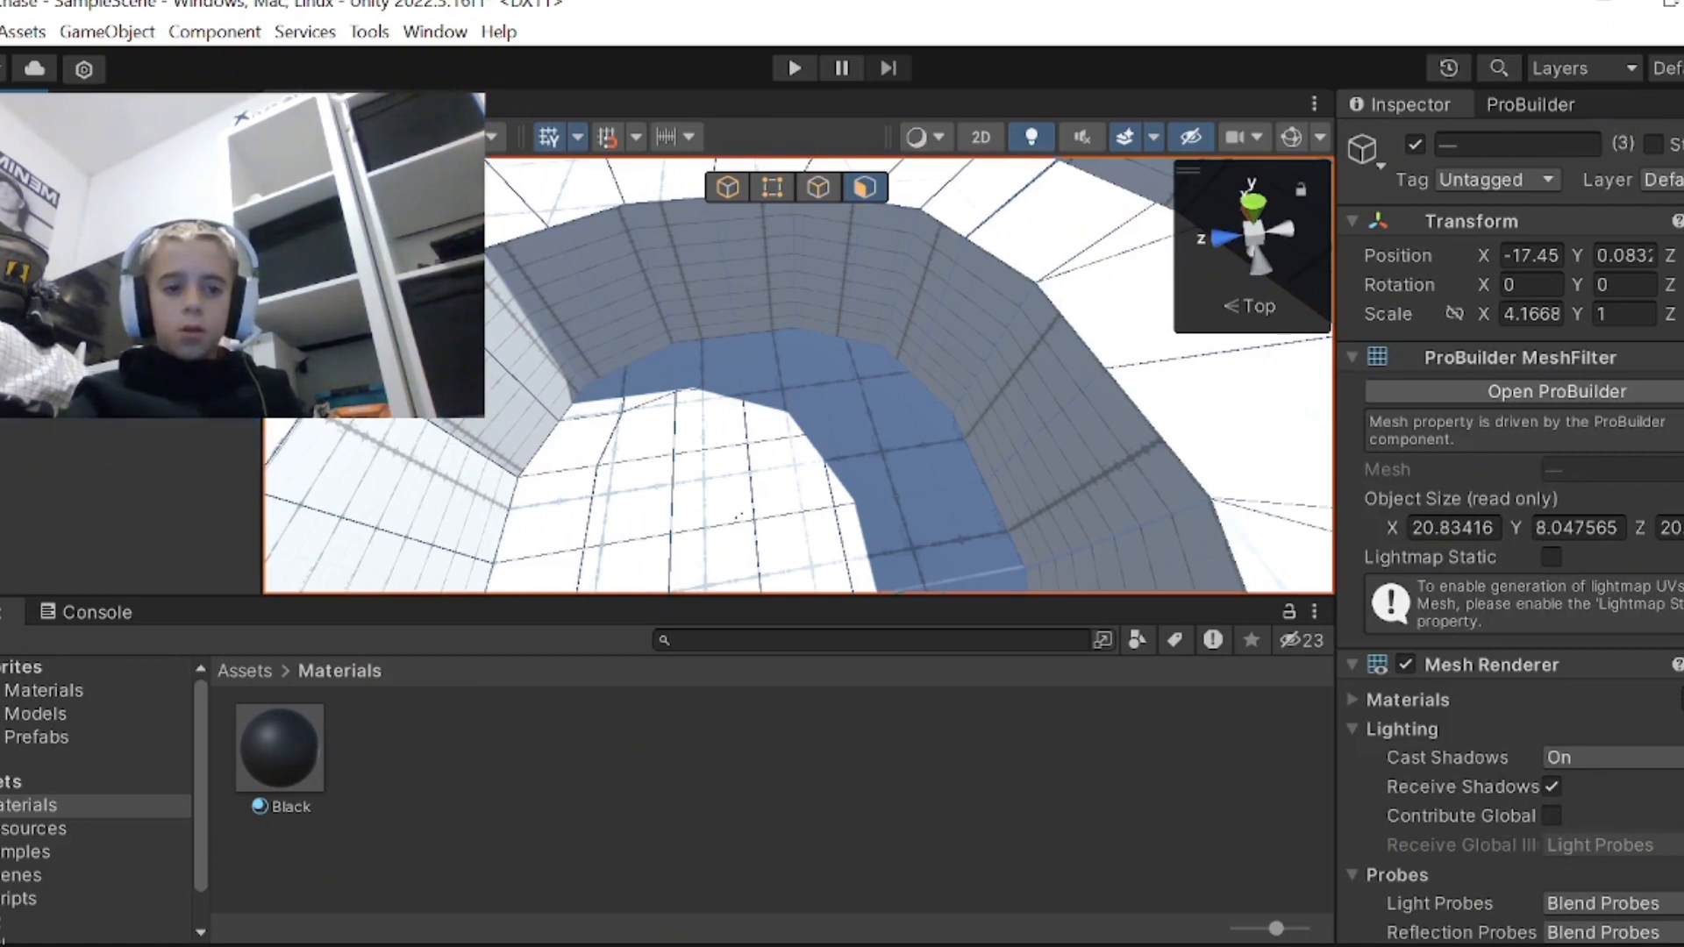
pyautogui.click(79, 403)
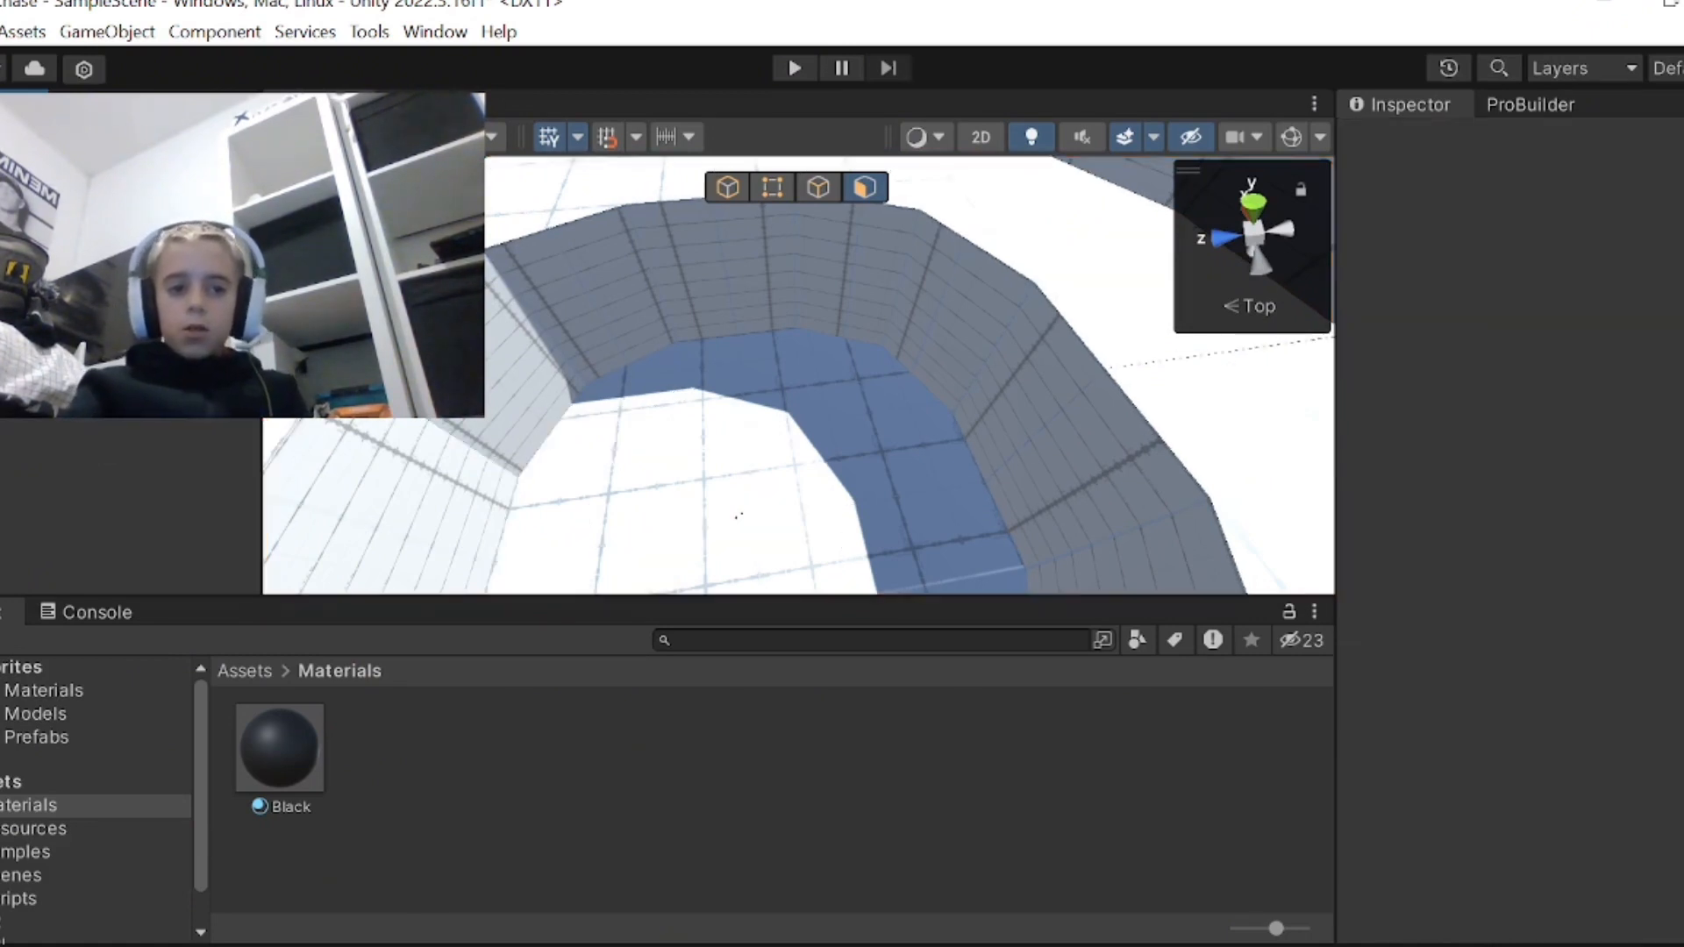